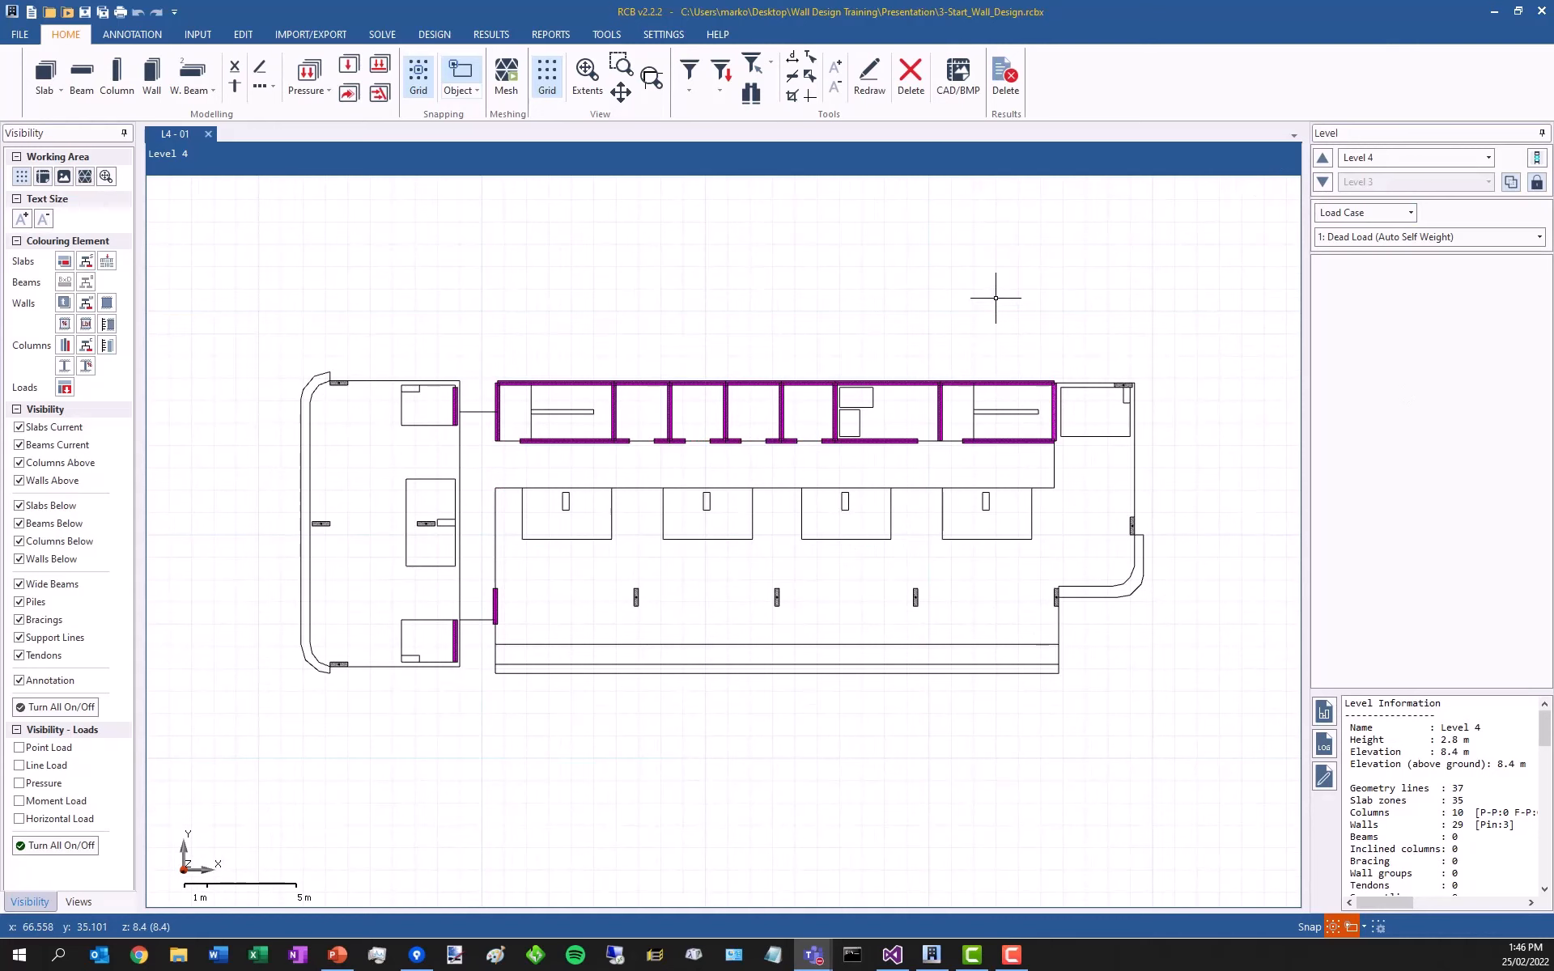
- Colour the slabs by thickness and view the floors from Level 4 down to Level 1
{"action": "scroll", "coordinate": [1075, 293], "scroll_direction": "up", "scroll_amount": 1}
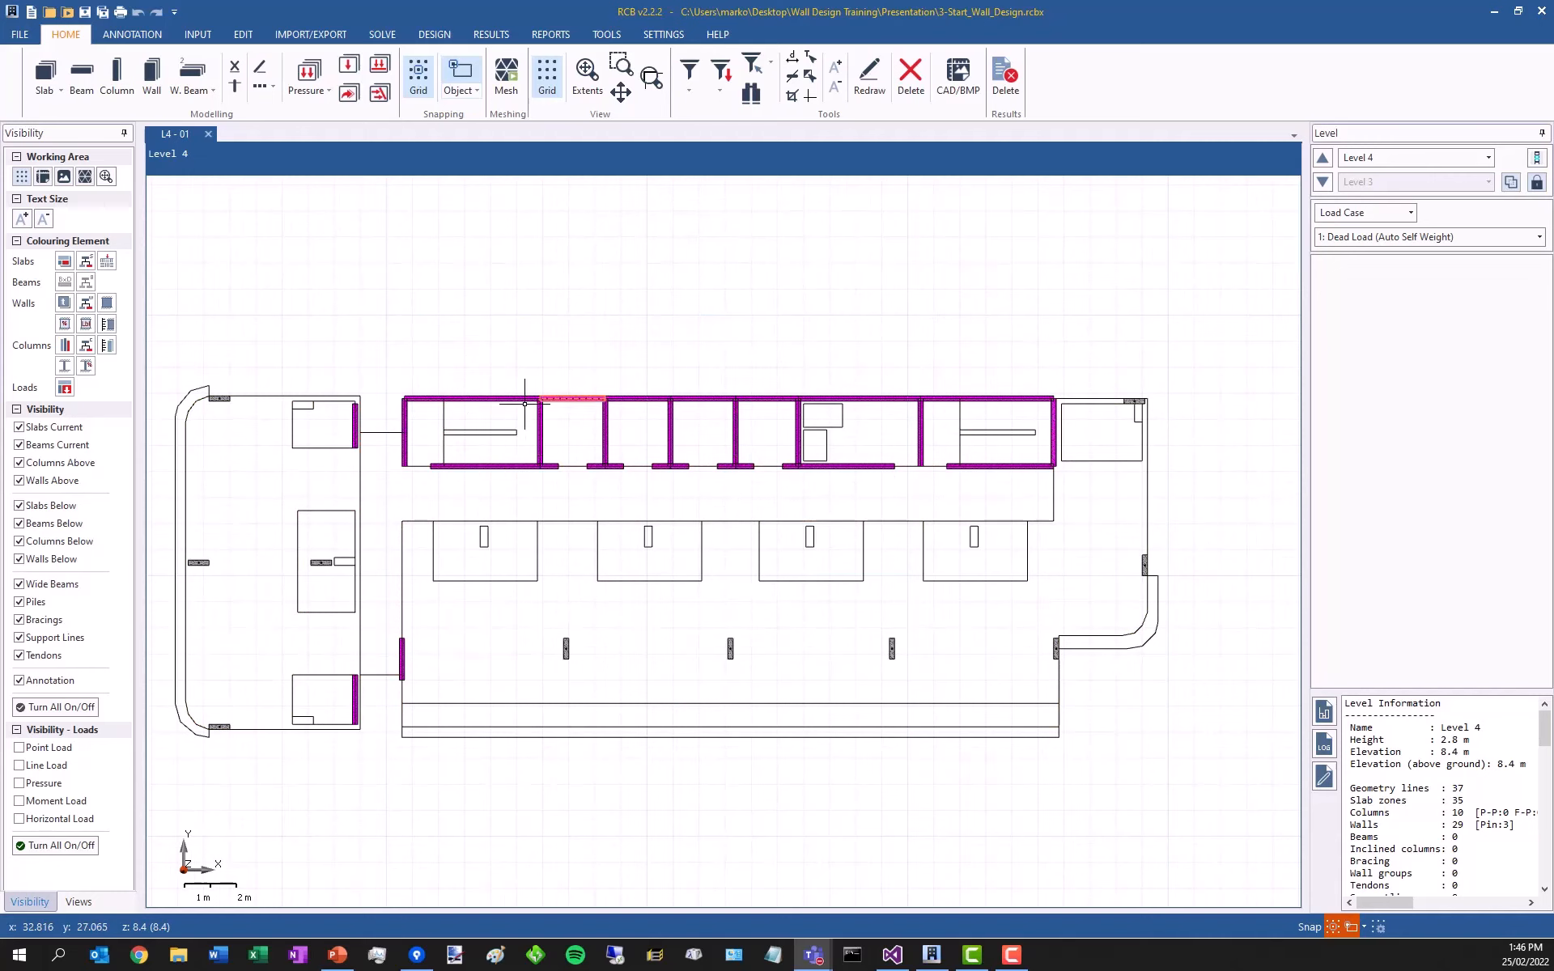
{"action": "scroll", "coordinate": [550, 421], "scroll_direction": "up", "scroll_amount": 1}
{"action": "left_click", "coordinate": [64, 261]}
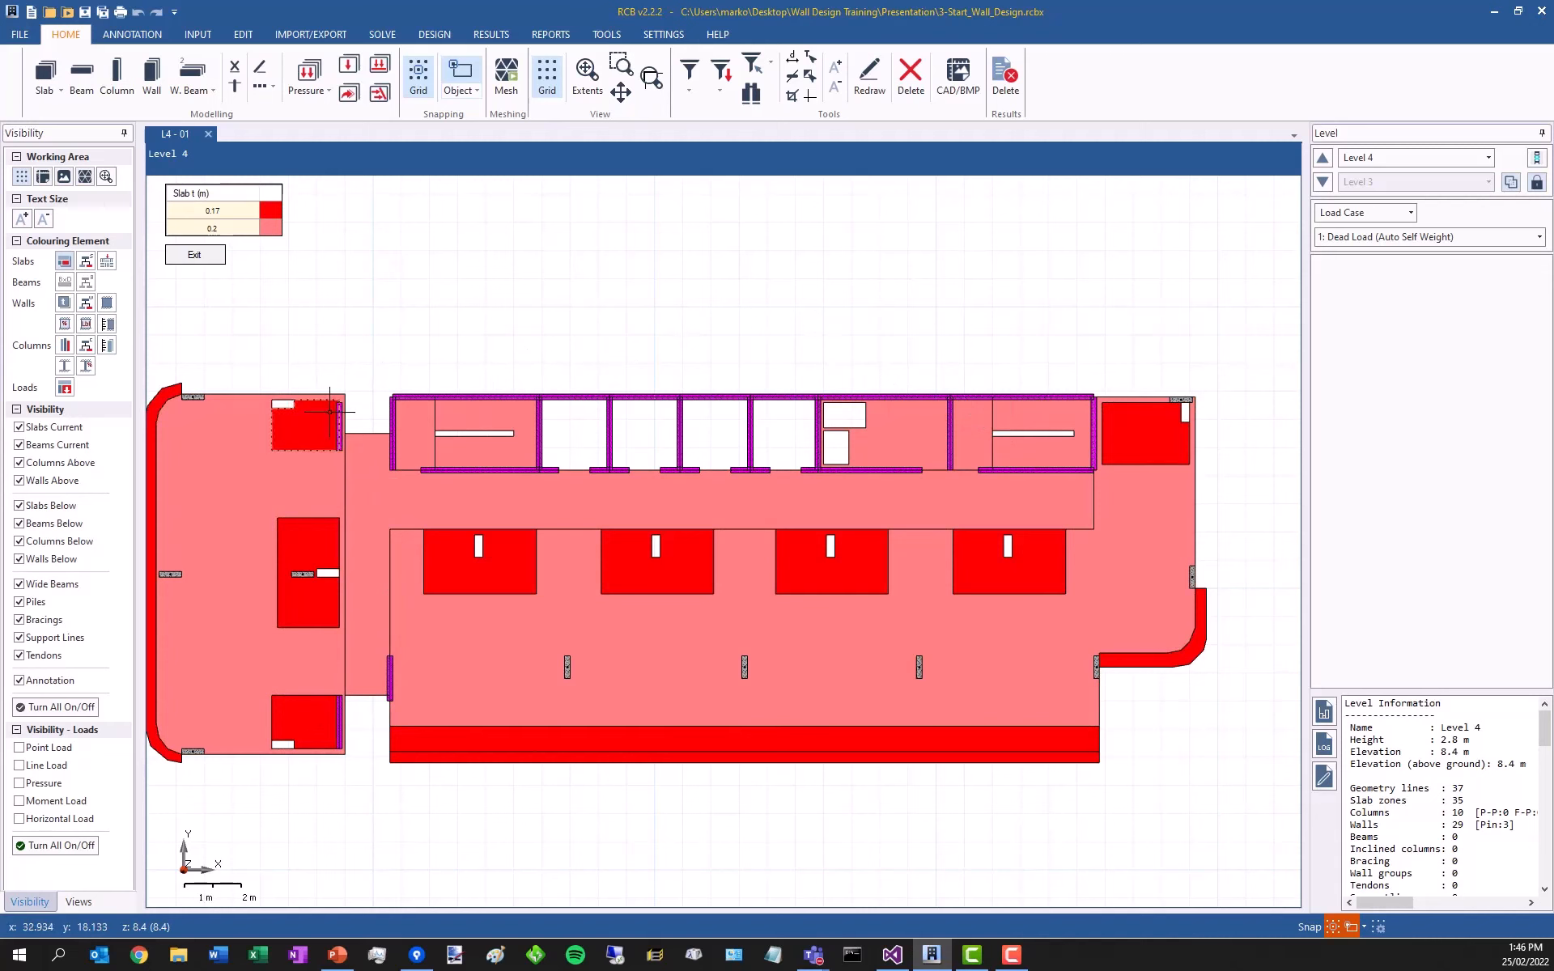
{"action": "left_click", "coordinate": [1321, 183]}
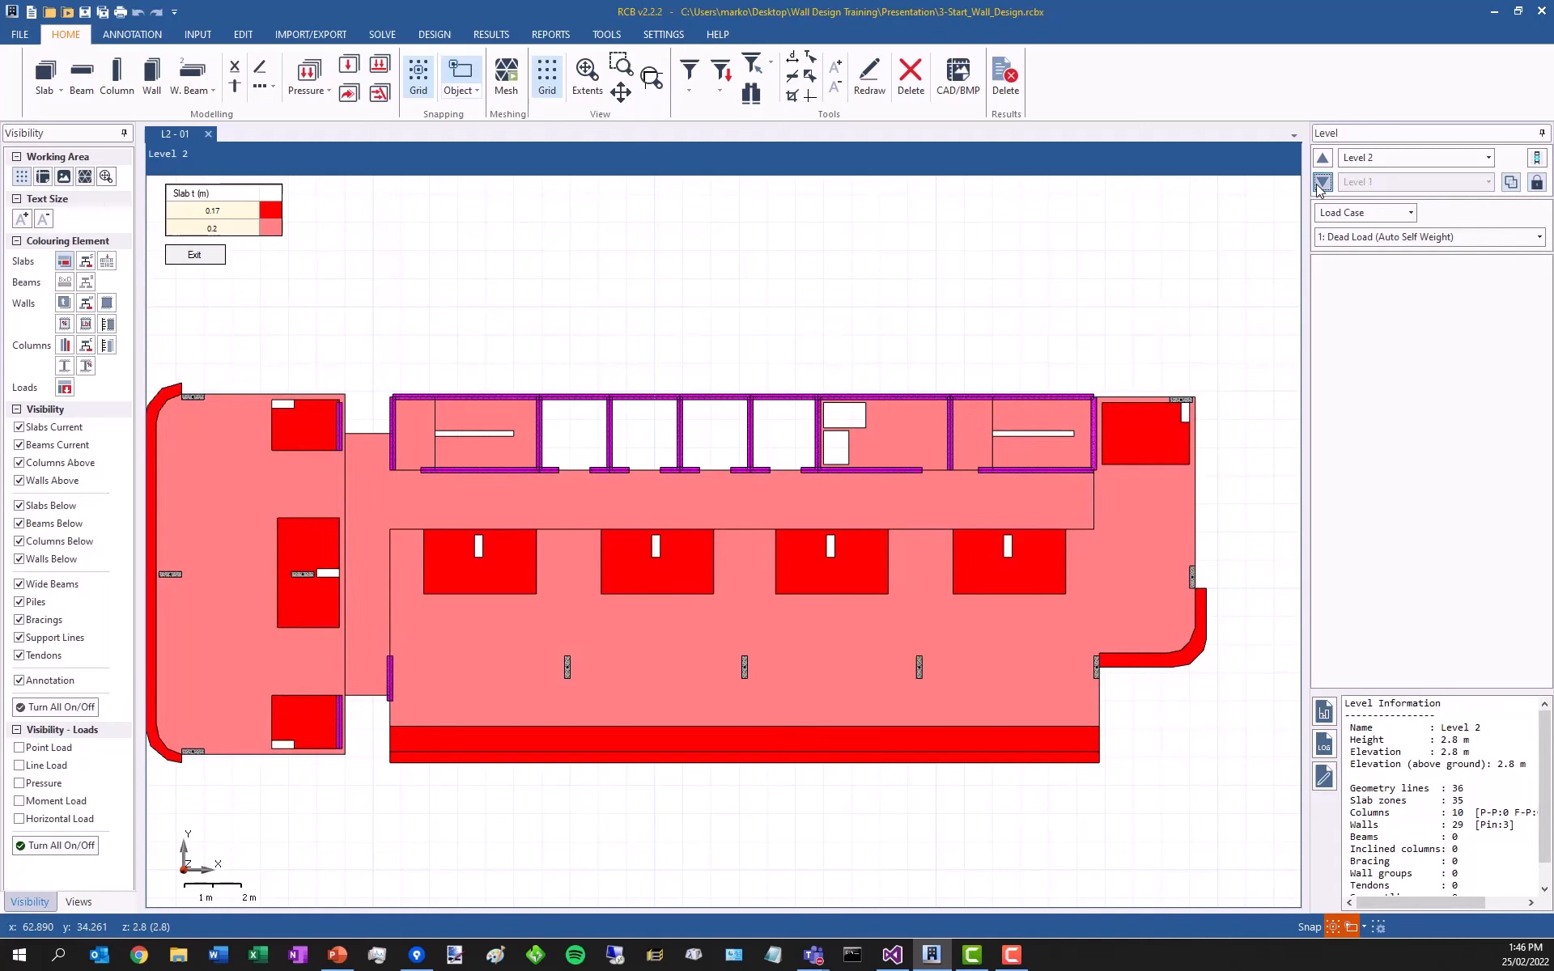
{"action": "left_click", "coordinate": [1320, 182]}
{"action": "left_click", "coordinate": [1320, 183]}
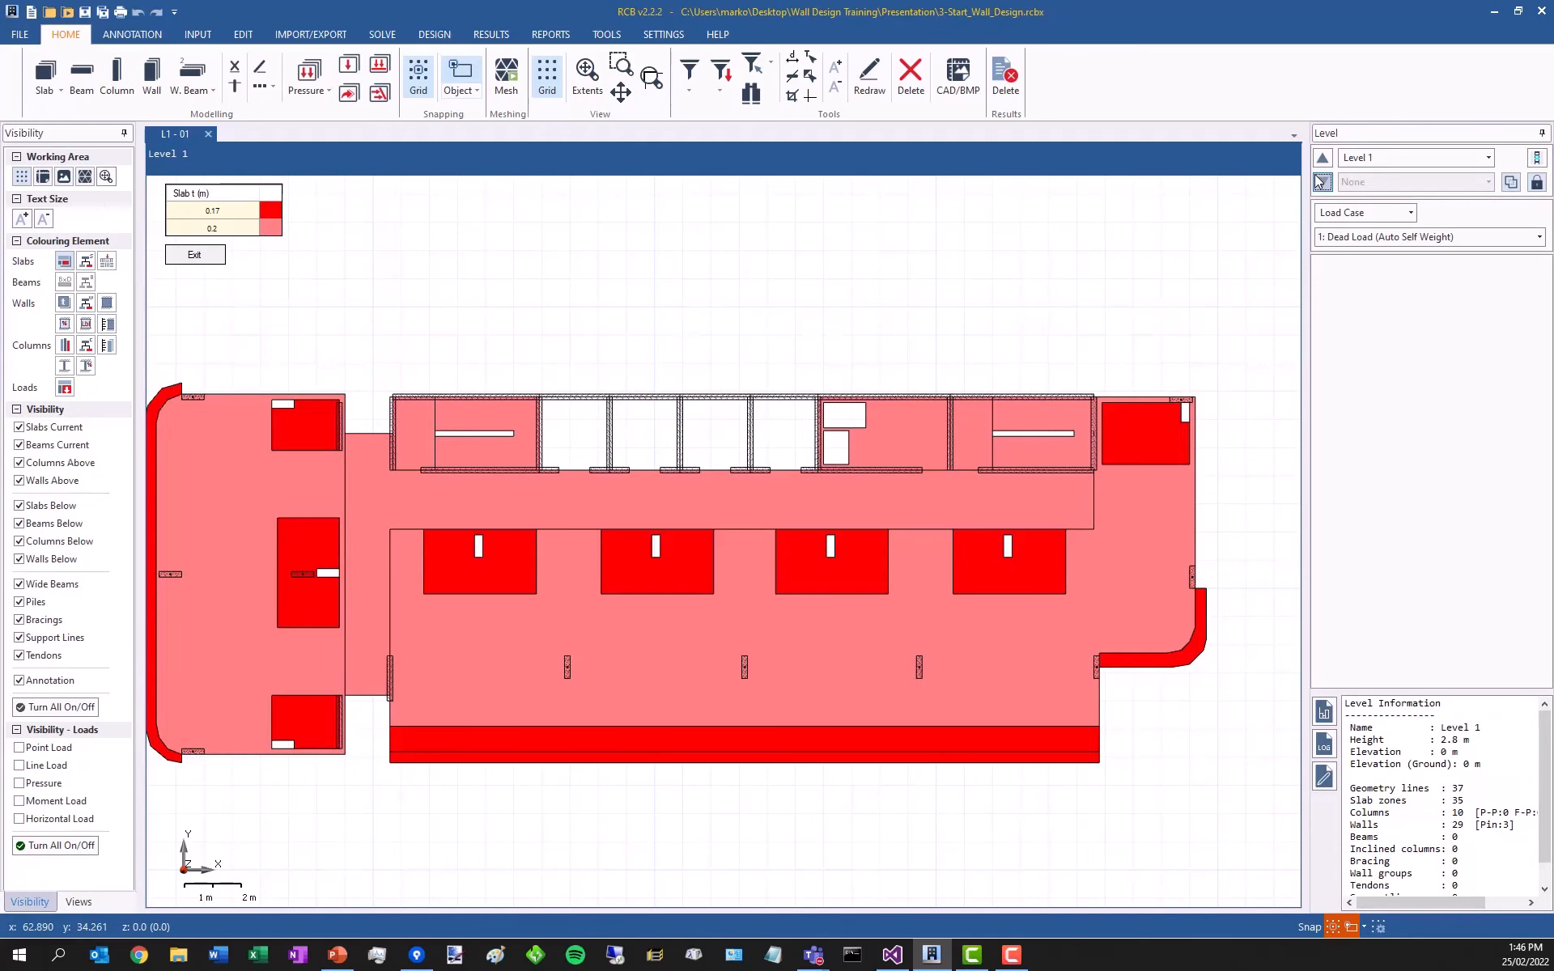
- Move up through the floors from Level 1 to Level 6, examining the slab thickness colouring on each
{"action": "left_click", "coordinate": [1323, 158]}
{"action": "left_click", "coordinate": [1325, 159]}
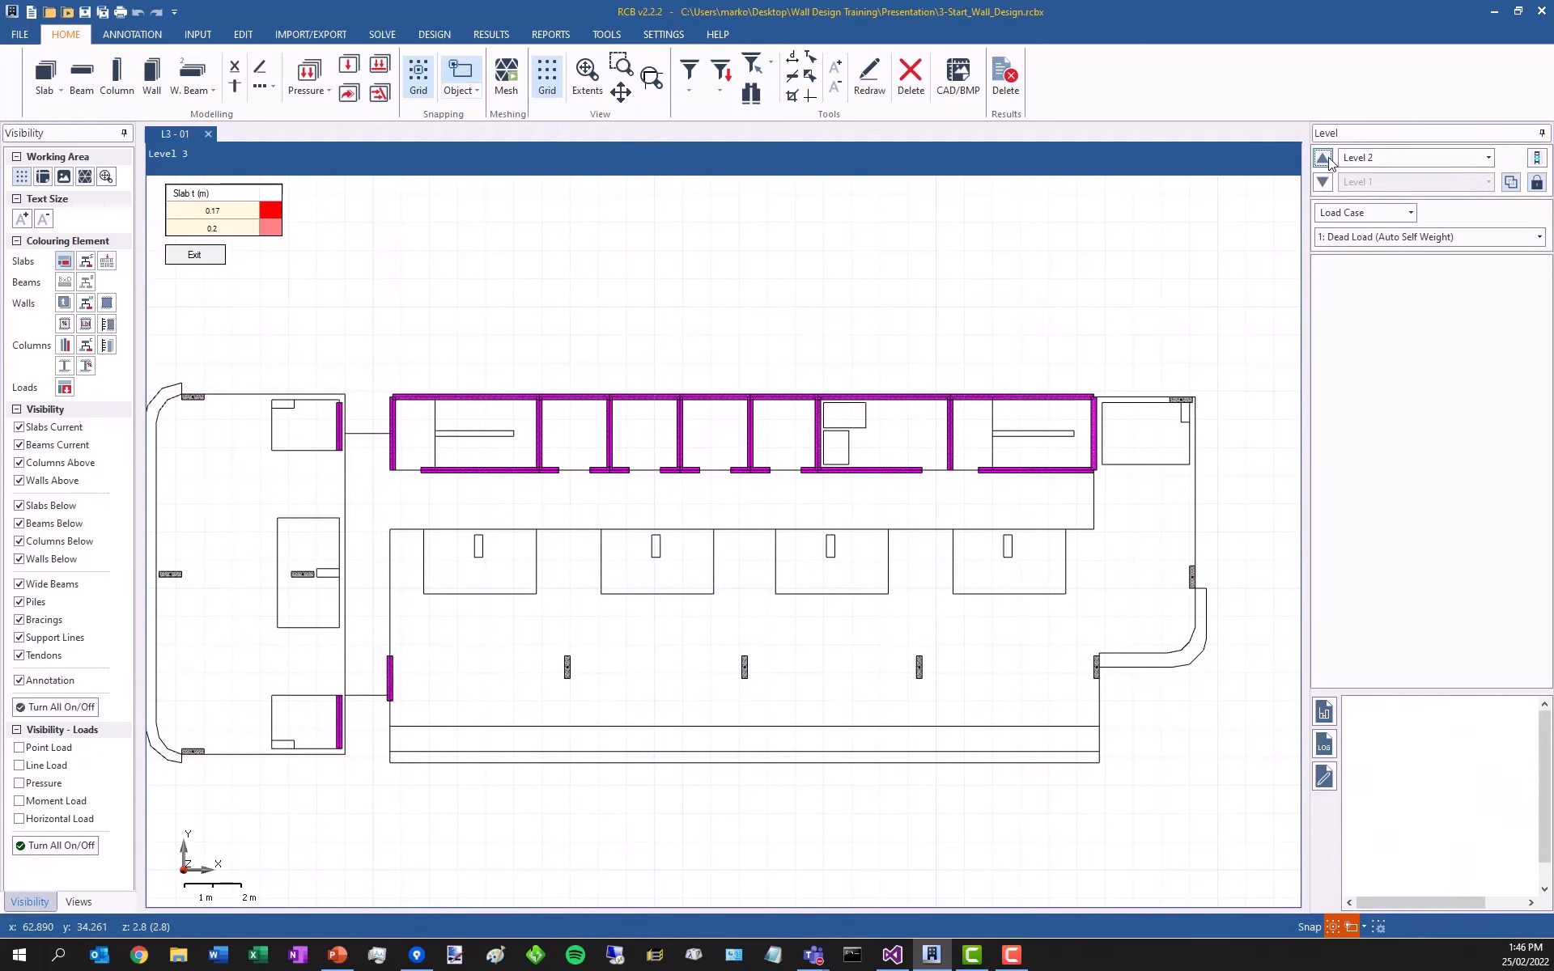
{"action": "left_click", "coordinate": [1328, 161]}
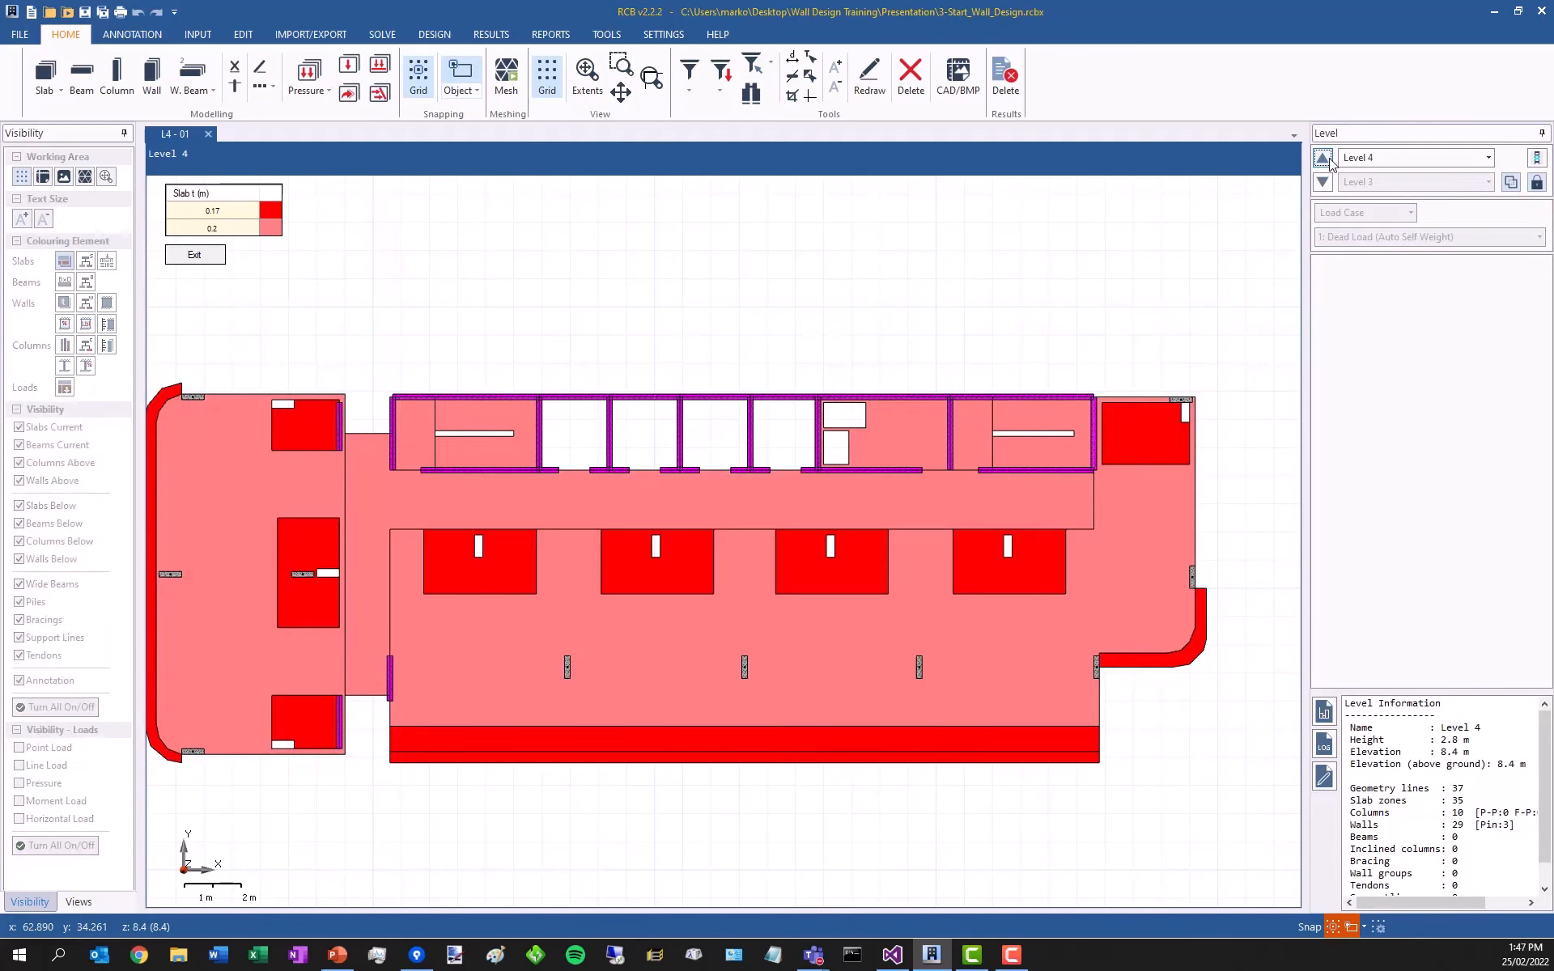
{"action": "left_click", "coordinate": [1328, 161]}
{"action": "left_click", "coordinate": [1328, 161]}
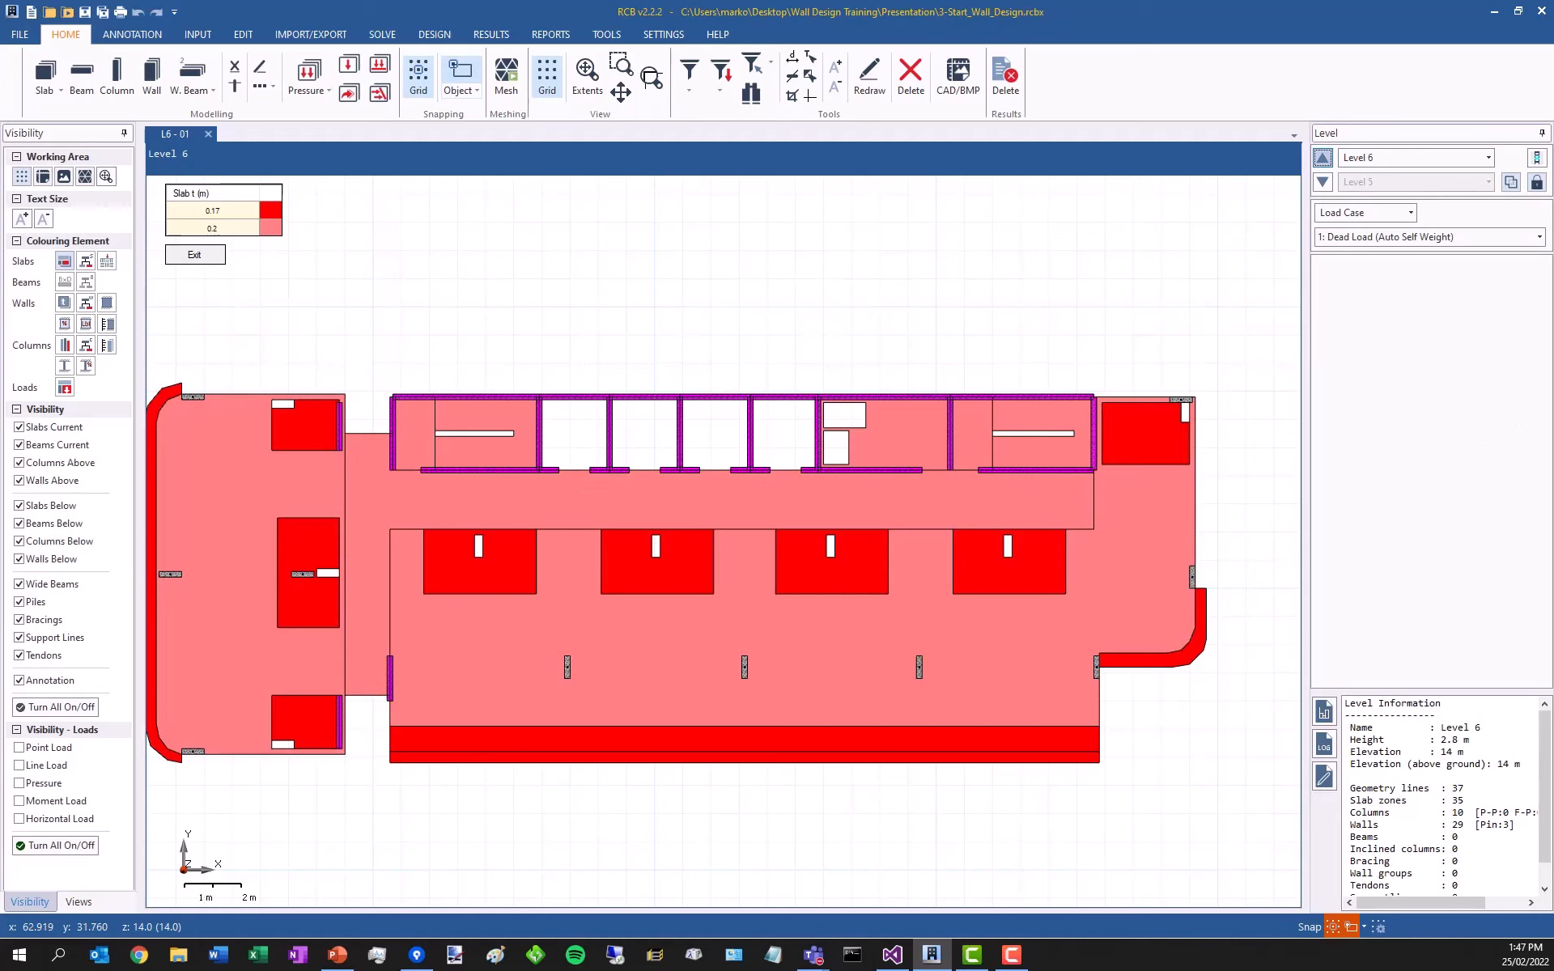
{"action": "key", "text": "alt+Tab"}
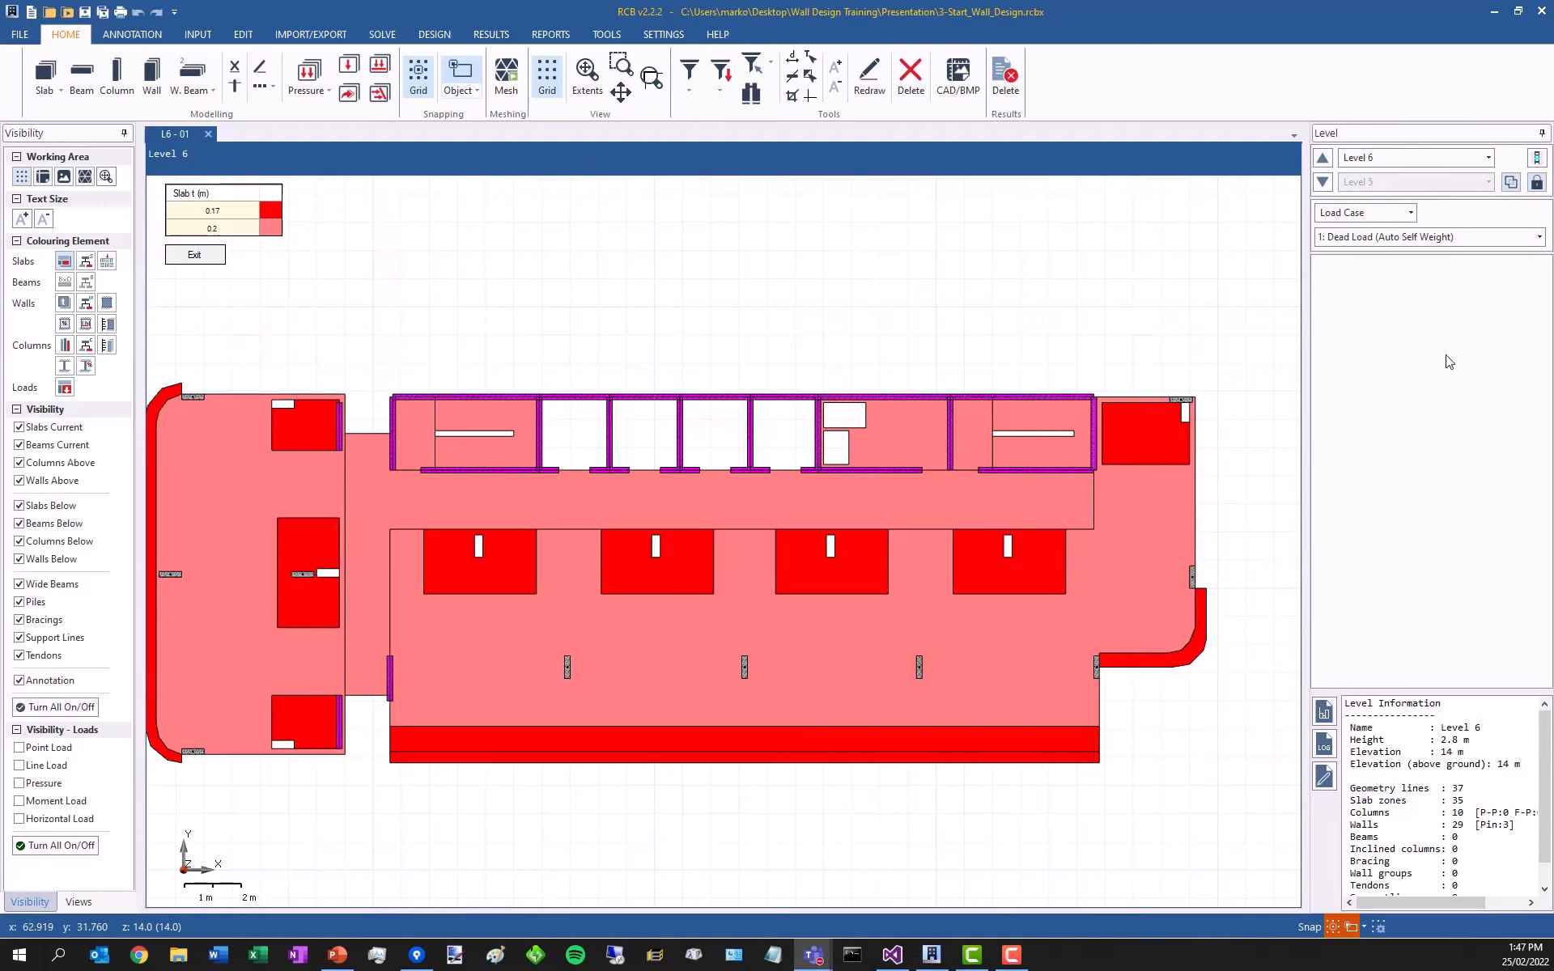
{"action": "scroll", "coordinate": [1003, 388], "scroll_direction": "down", "scroll_amount": 1}
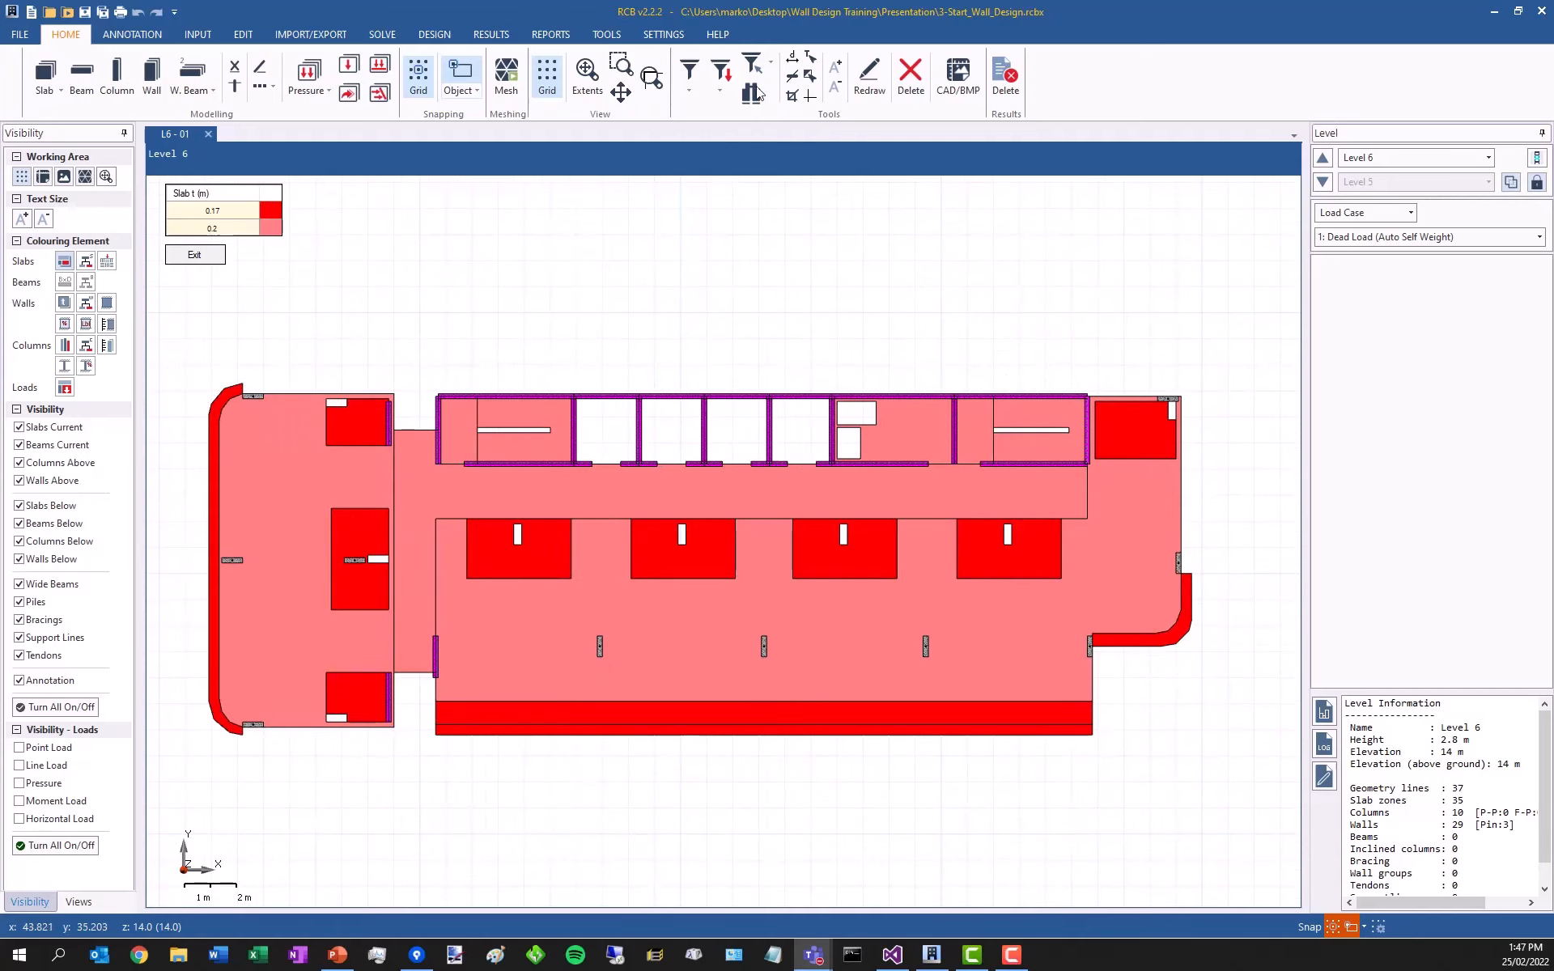
- Review the model and solver settings, including design code and stiffness parameters, and leave them without saving
{"action": "left_click", "coordinate": [652, 34]}
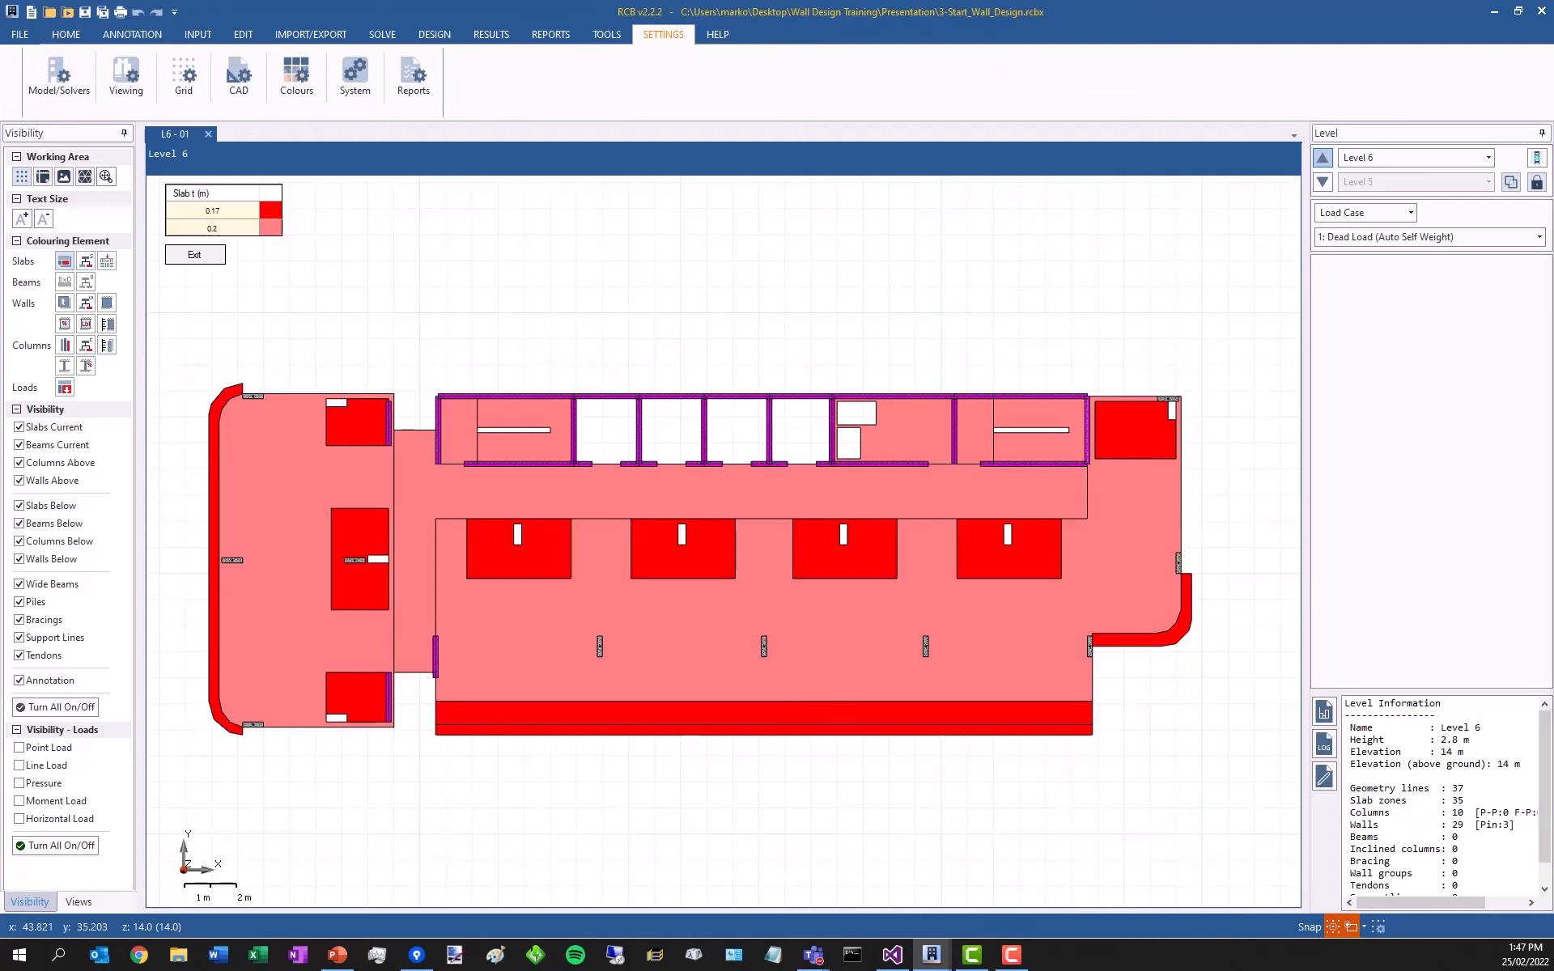
{"action": "left_click_drag", "start_coordinate": [1552, 234], "coordinate": [710, 214]}
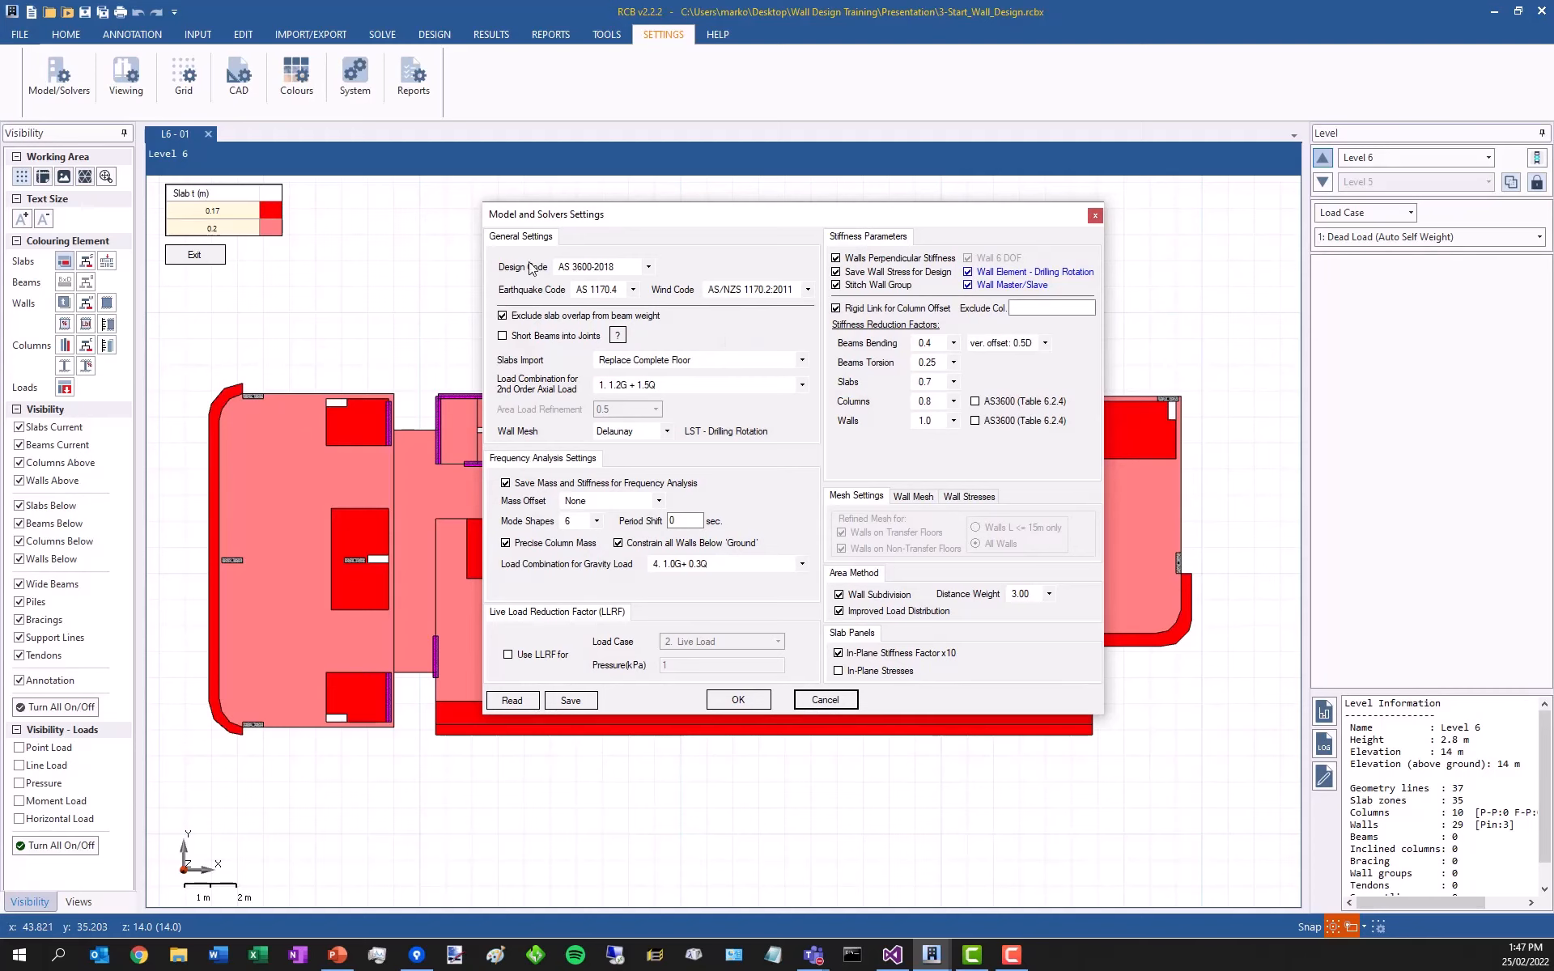
{"action": "left_click", "coordinate": [826, 699]}
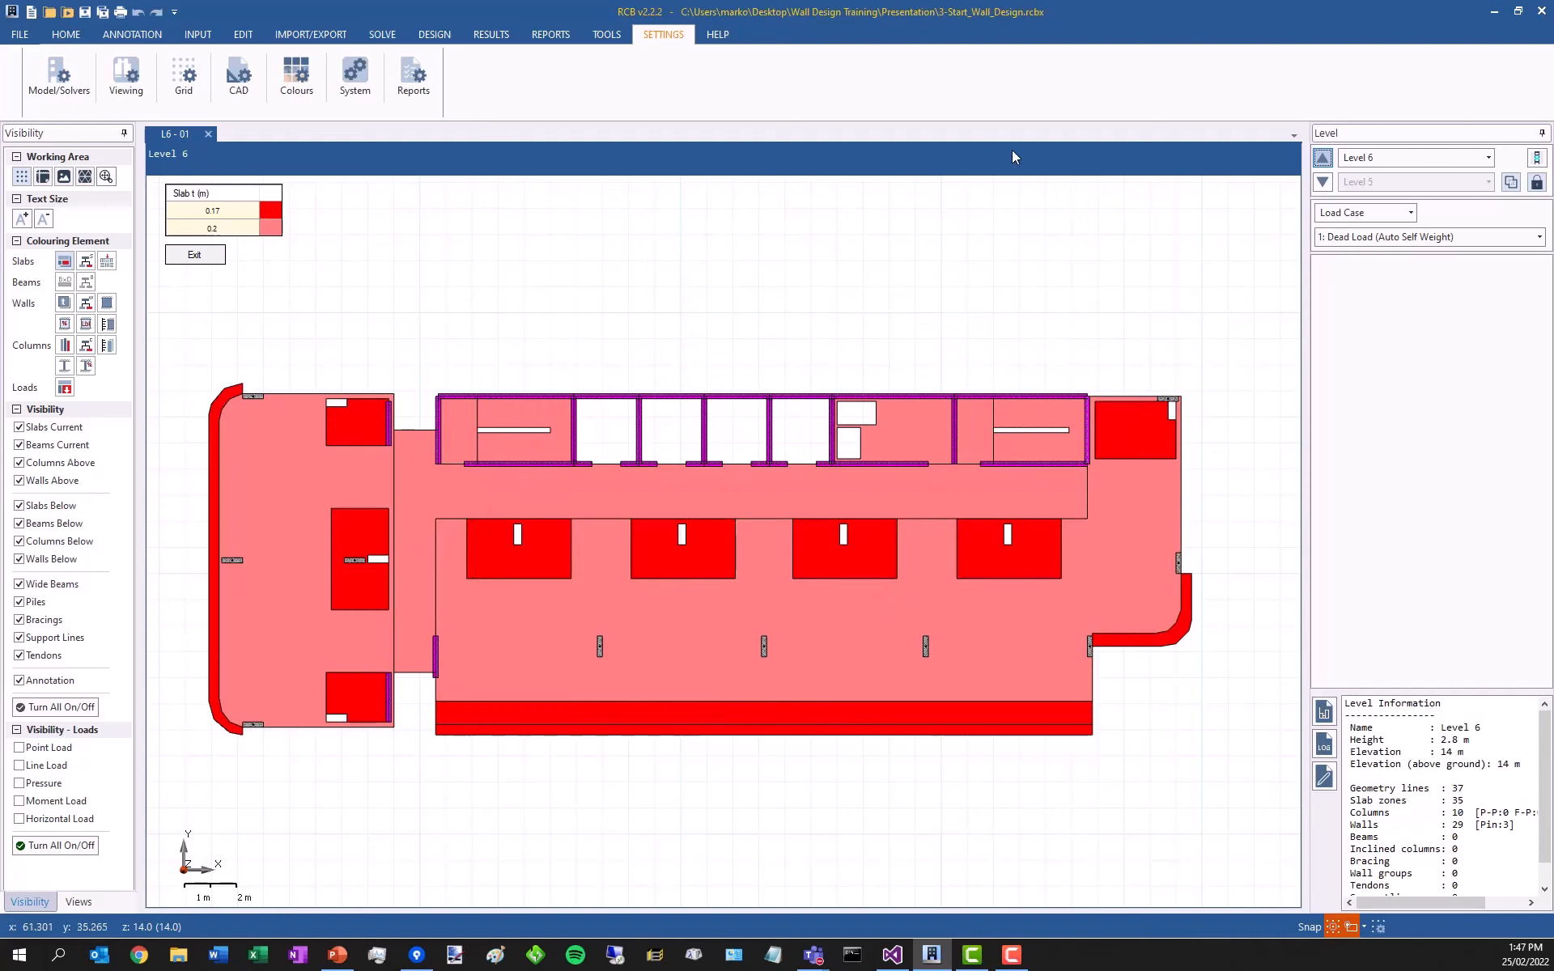
- Review the load case labels and their natures, and close the list without changes
{"action": "left_click", "coordinate": [194, 33]}
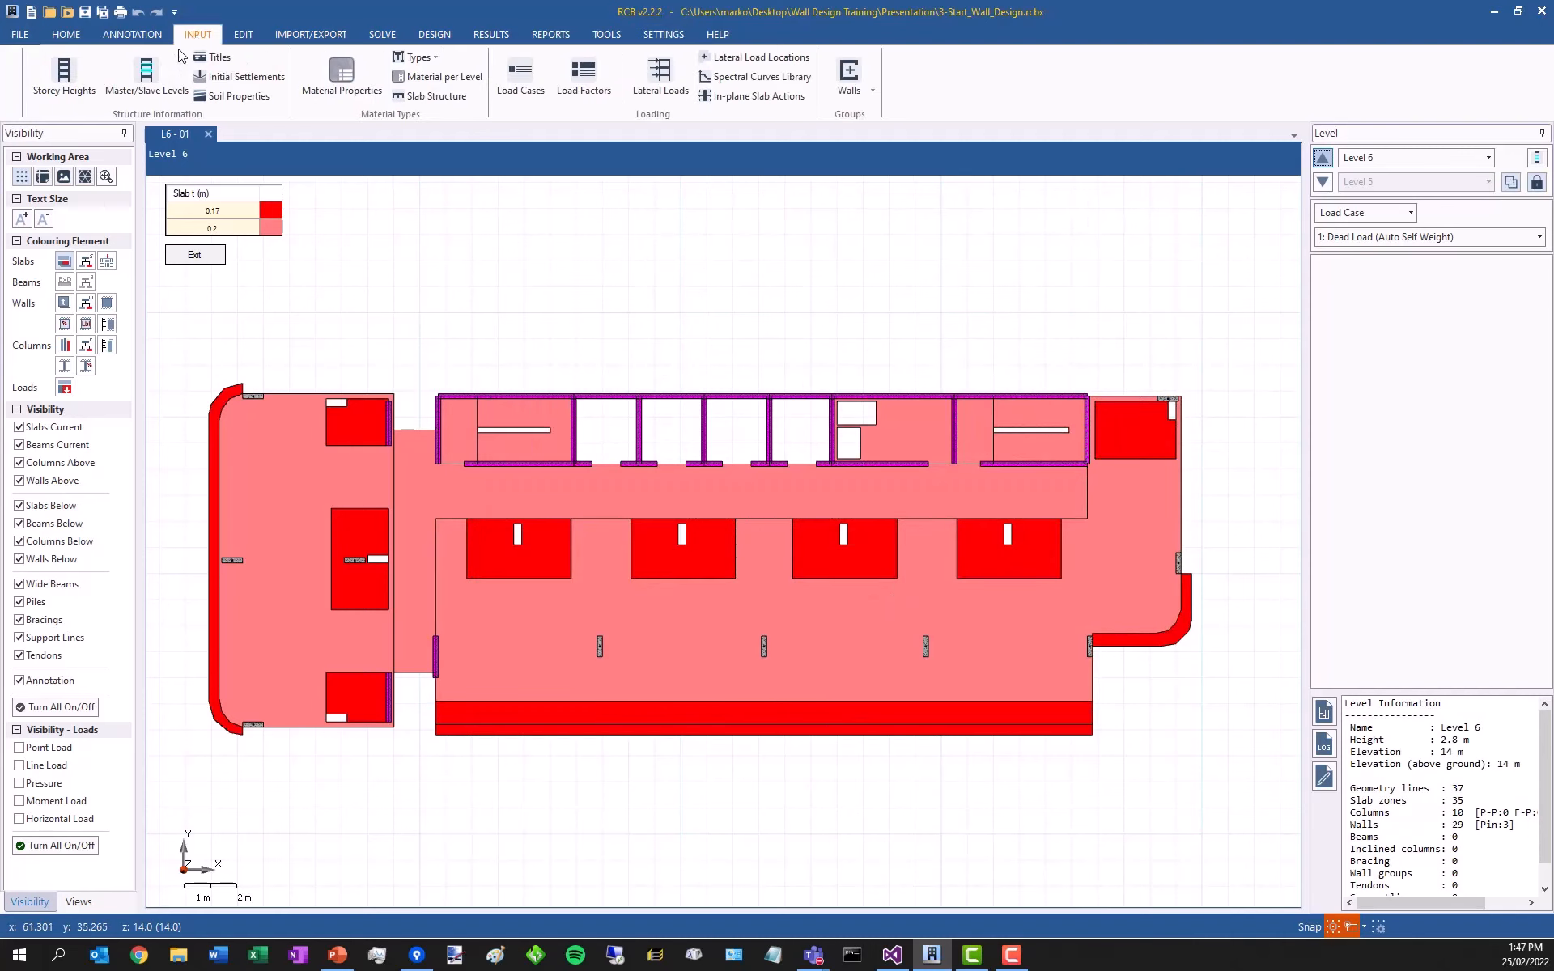
{"action": "left_click", "coordinate": [511, 81]}
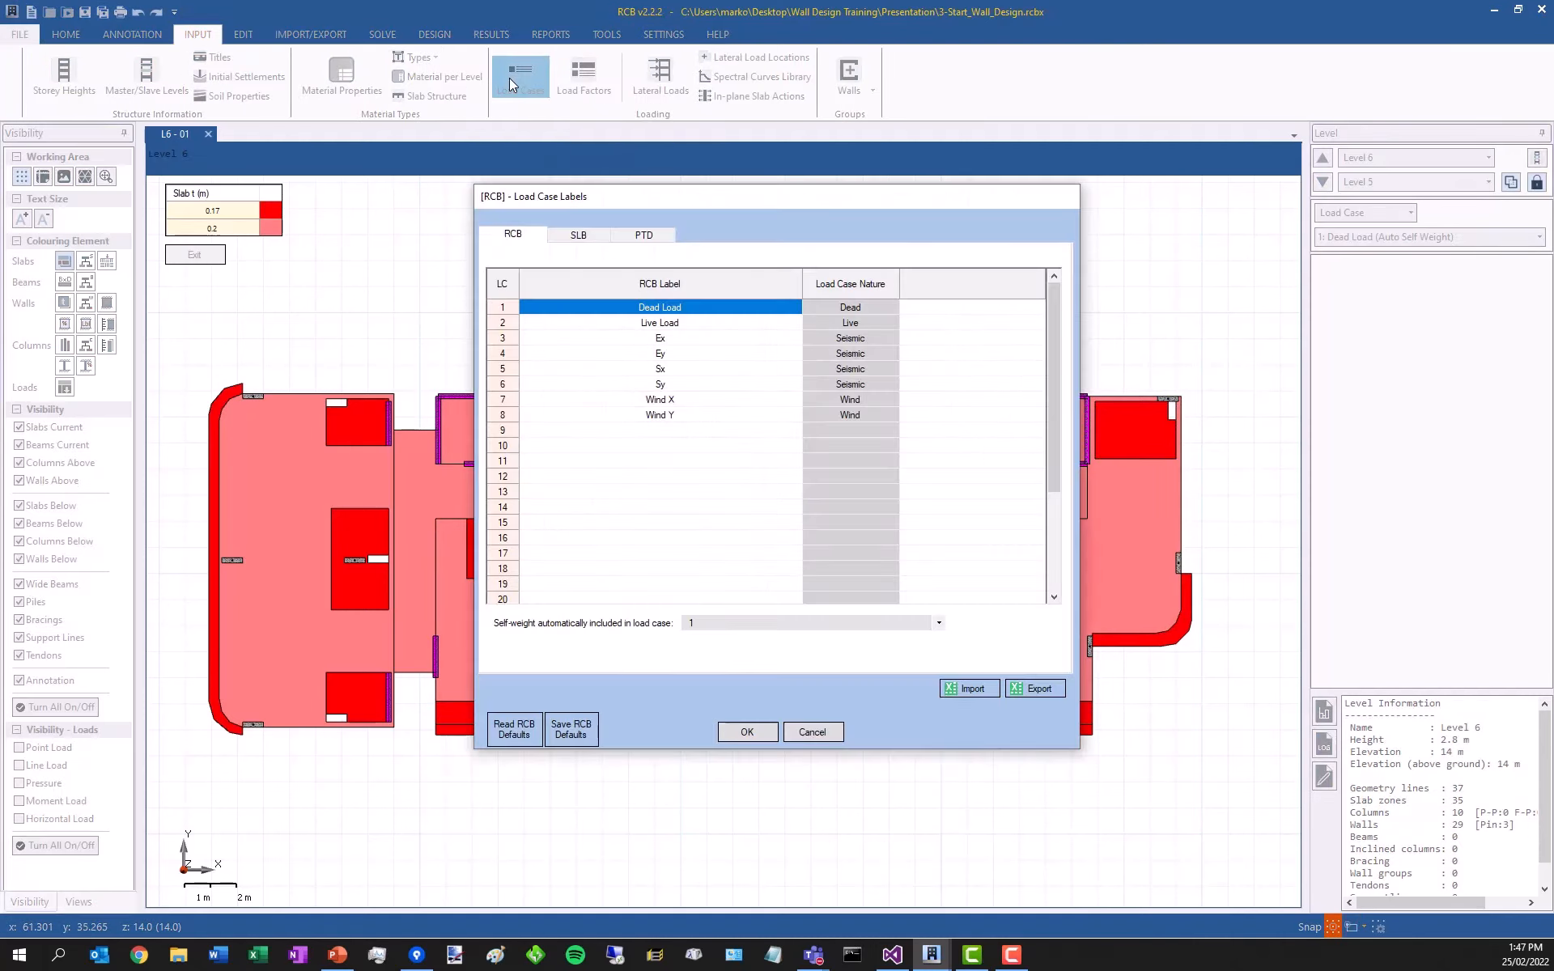
{"action": "left_click_drag", "start_coordinate": [723, 196], "coordinate": [763, 187]}
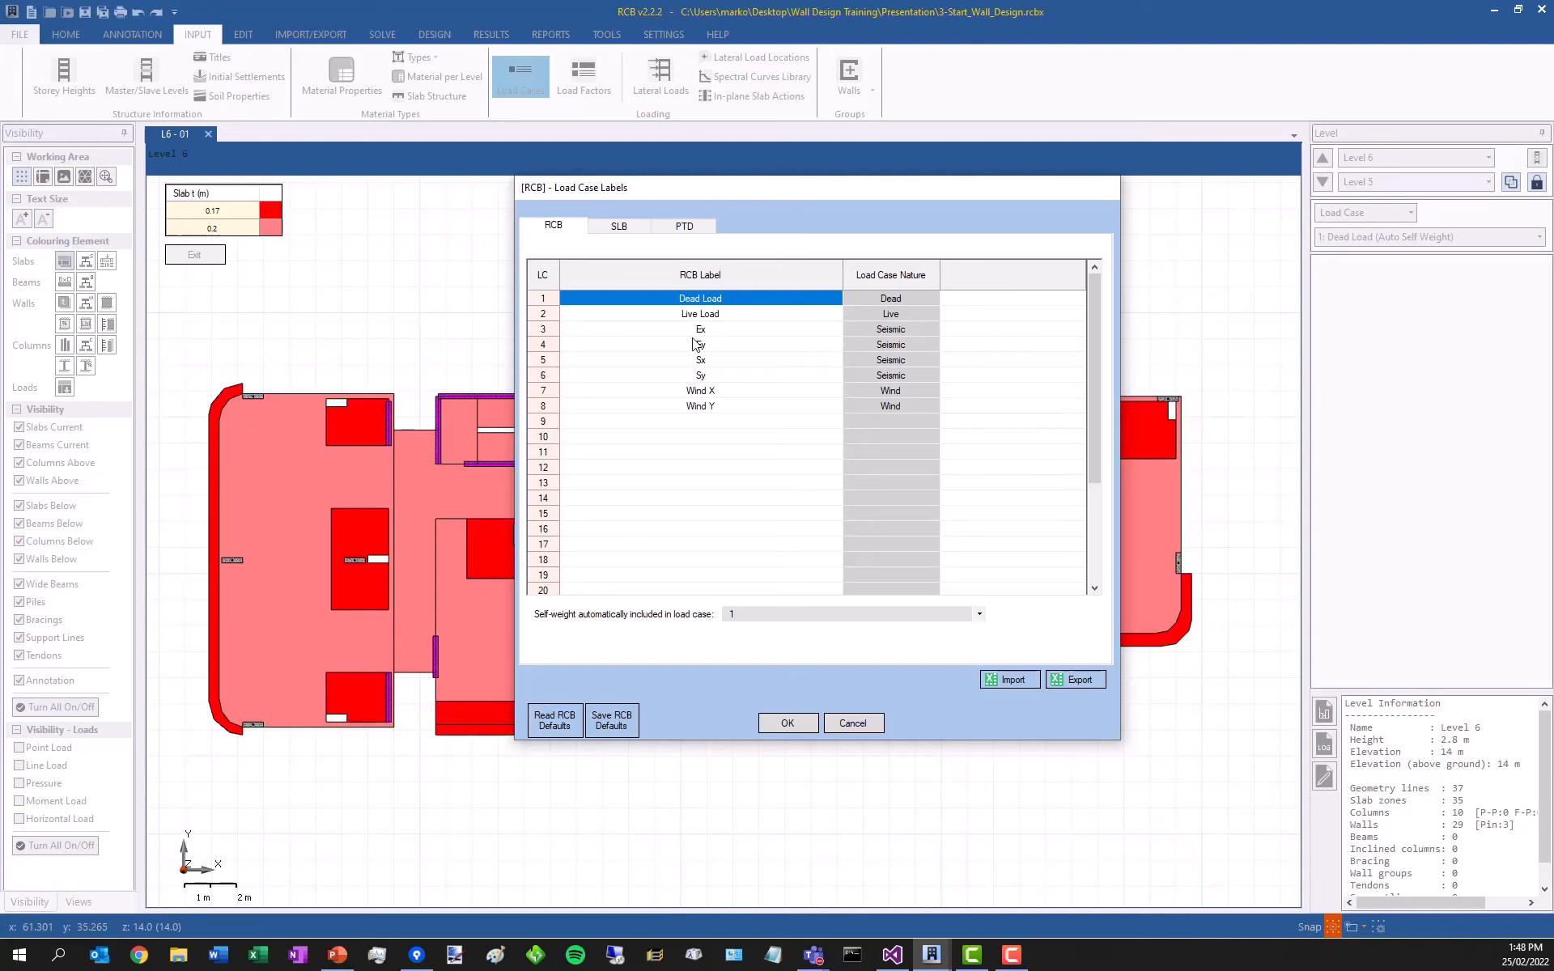
{"action": "left_click", "coordinate": [852, 723]}
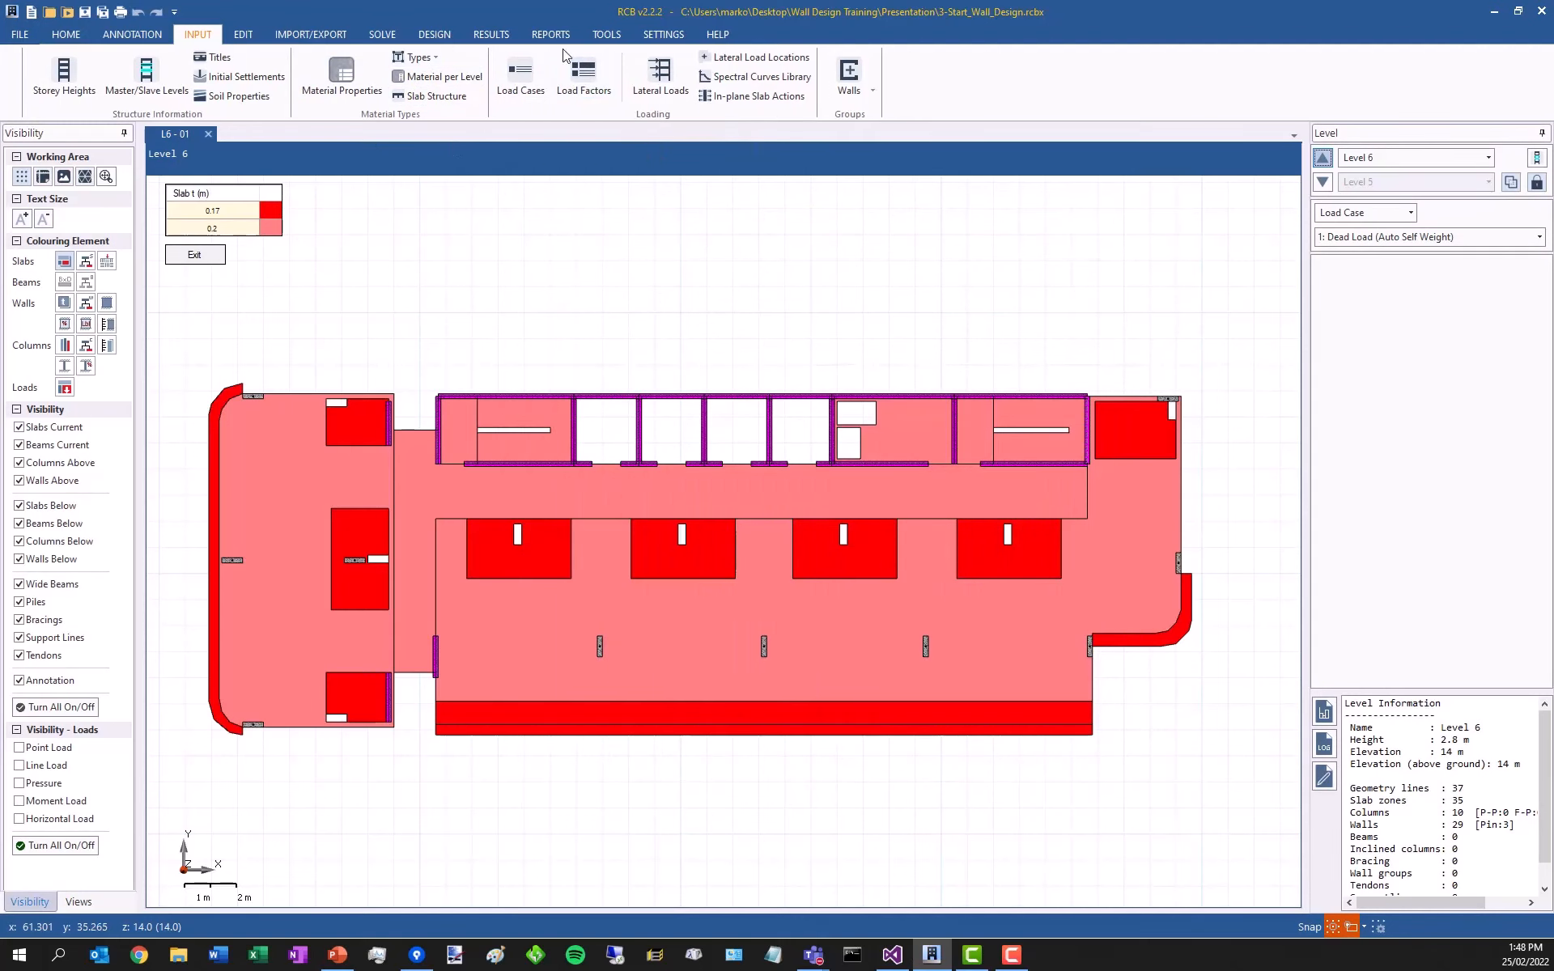
- Review the load combination labels, envelope selections and factors in an enlarged dialog, and close it without changes
{"action": "left_click", "coordinate": [595, 75]}
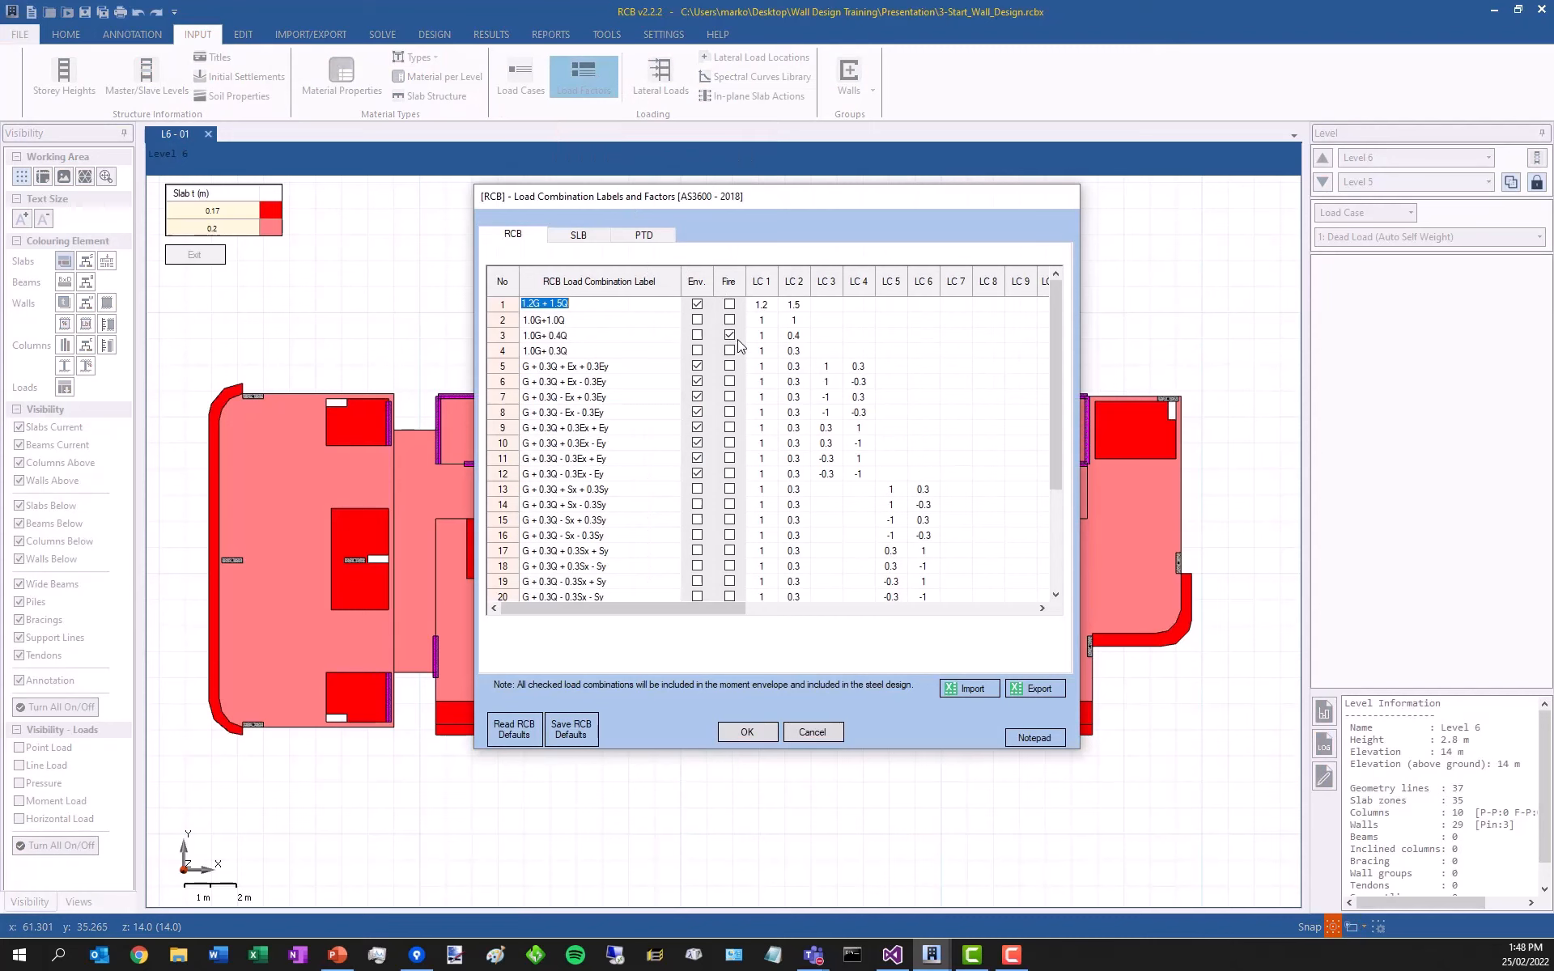
{"action": "left_click_drag", "start_coordinate": [1079, 747], "coordinate": [1179, 845]}
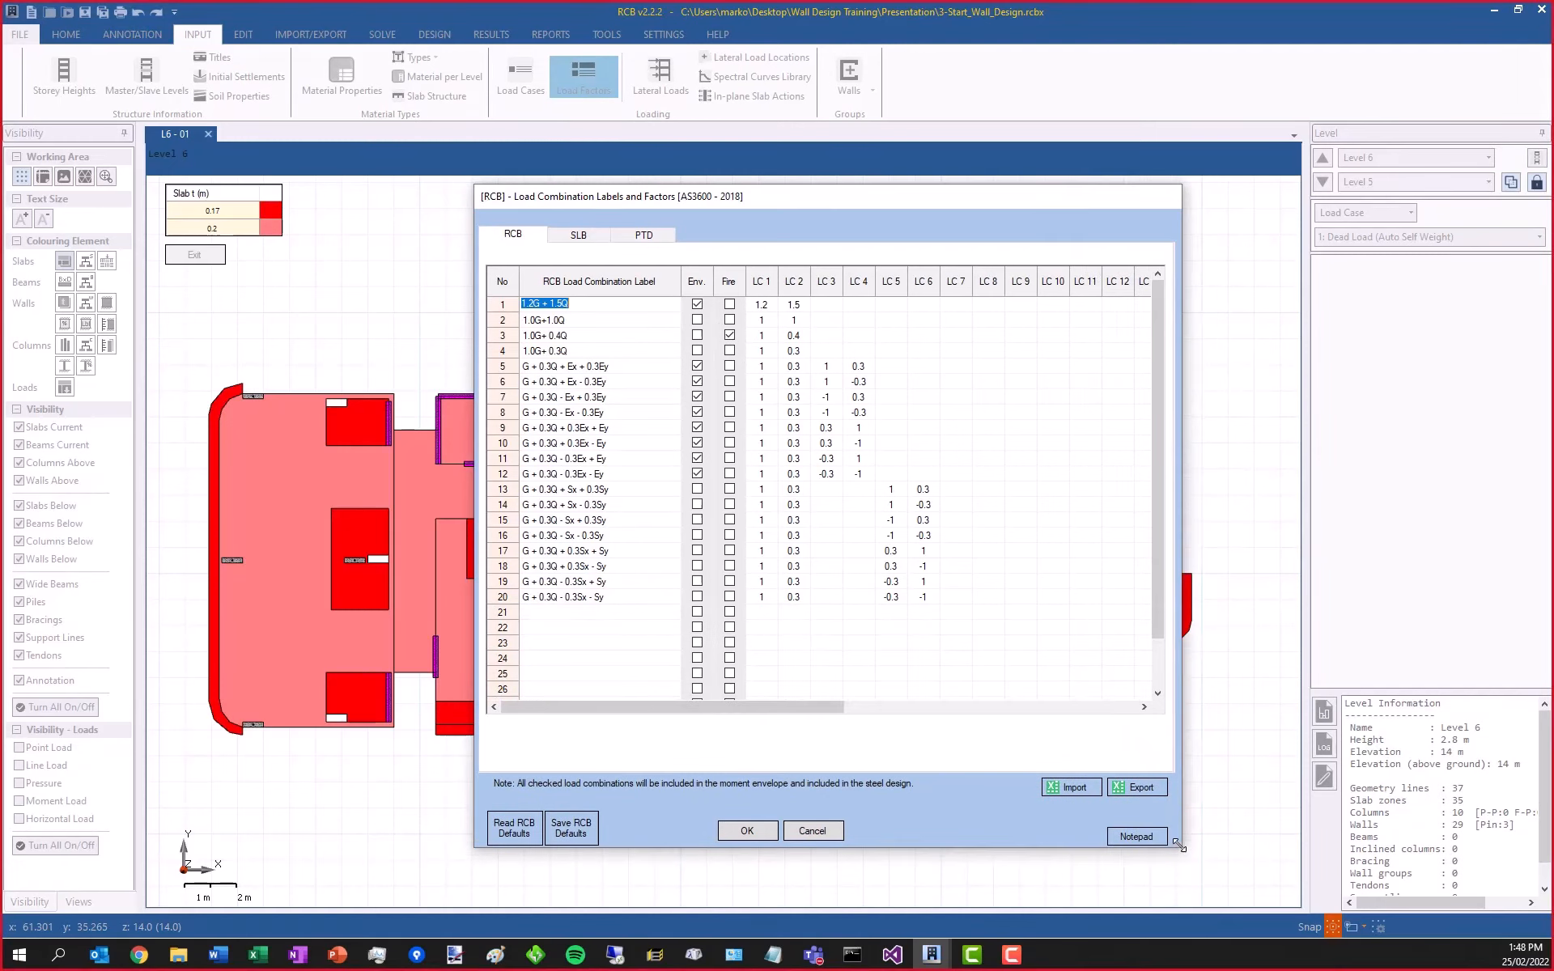
{"action": "left_click", "coordinate": [698, 365]}
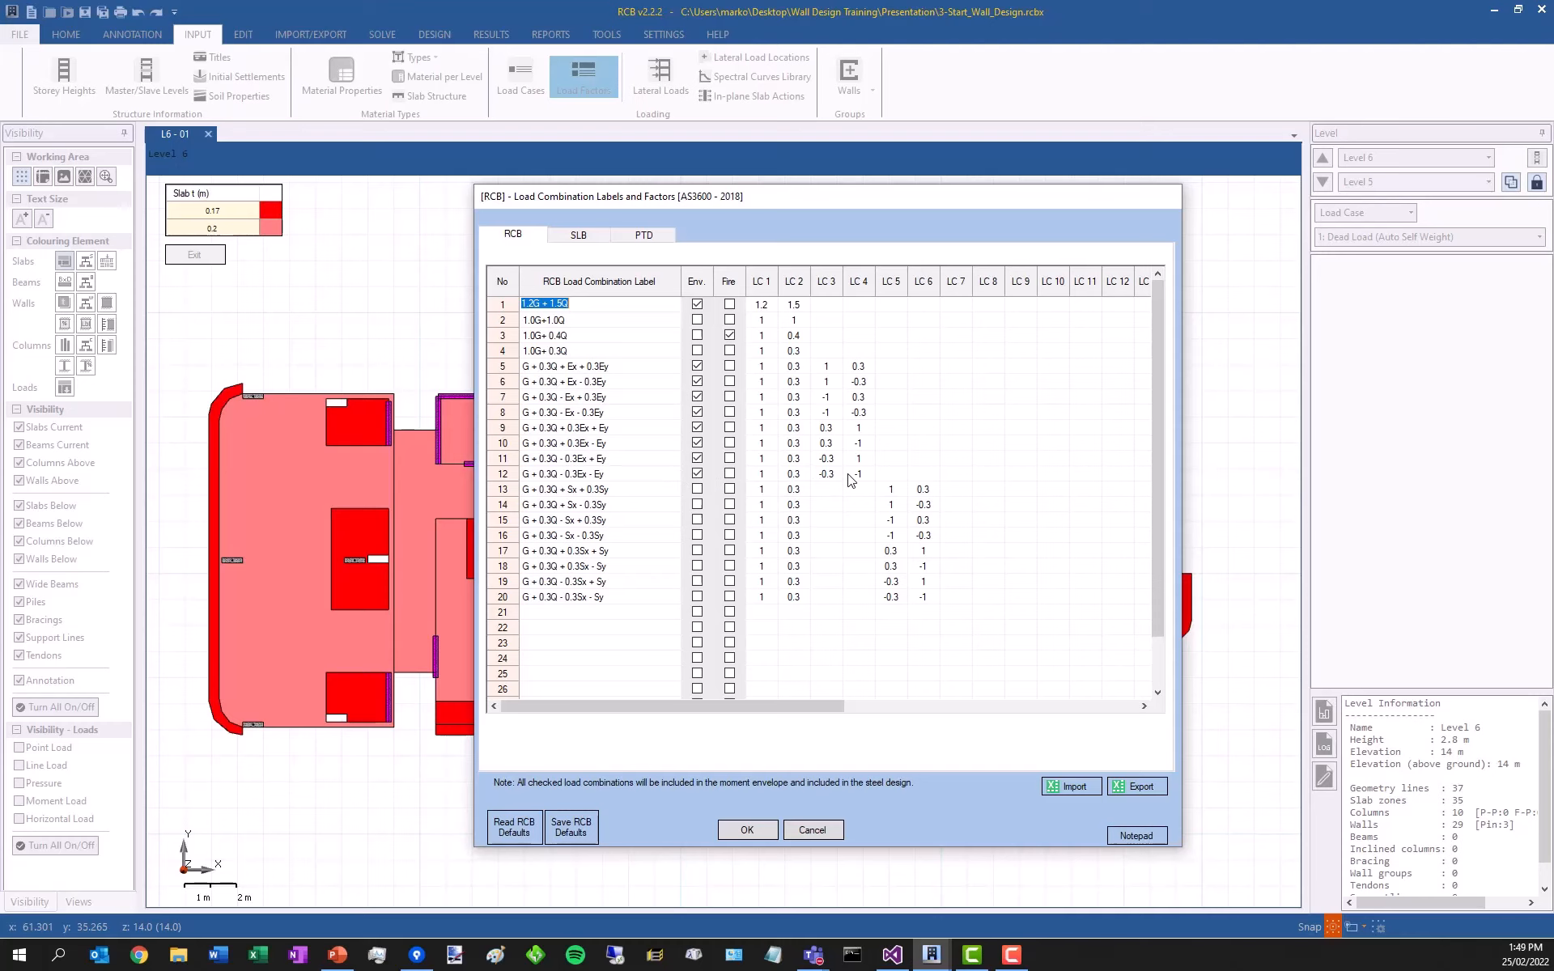
{"action": "left_click", "coordinate": [813, 830]}
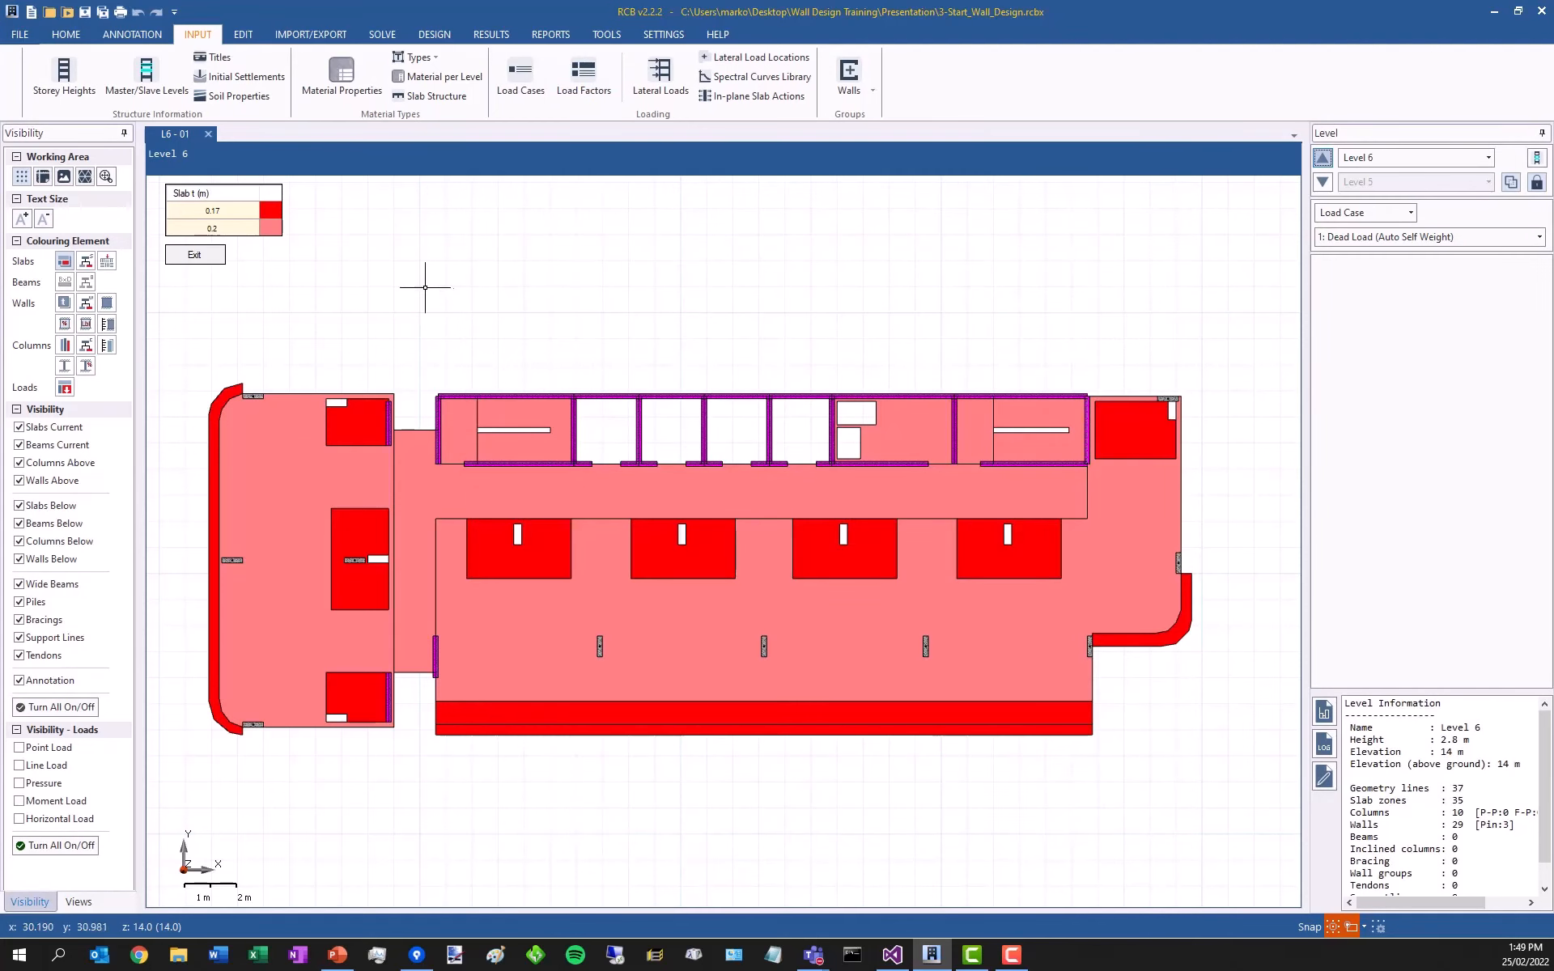
- Colour the walls by design inclusion on Level 6 and inspect the properties of the leftmost SW02 wall
{"action": "left_click", "coordinate": [108, 324]}
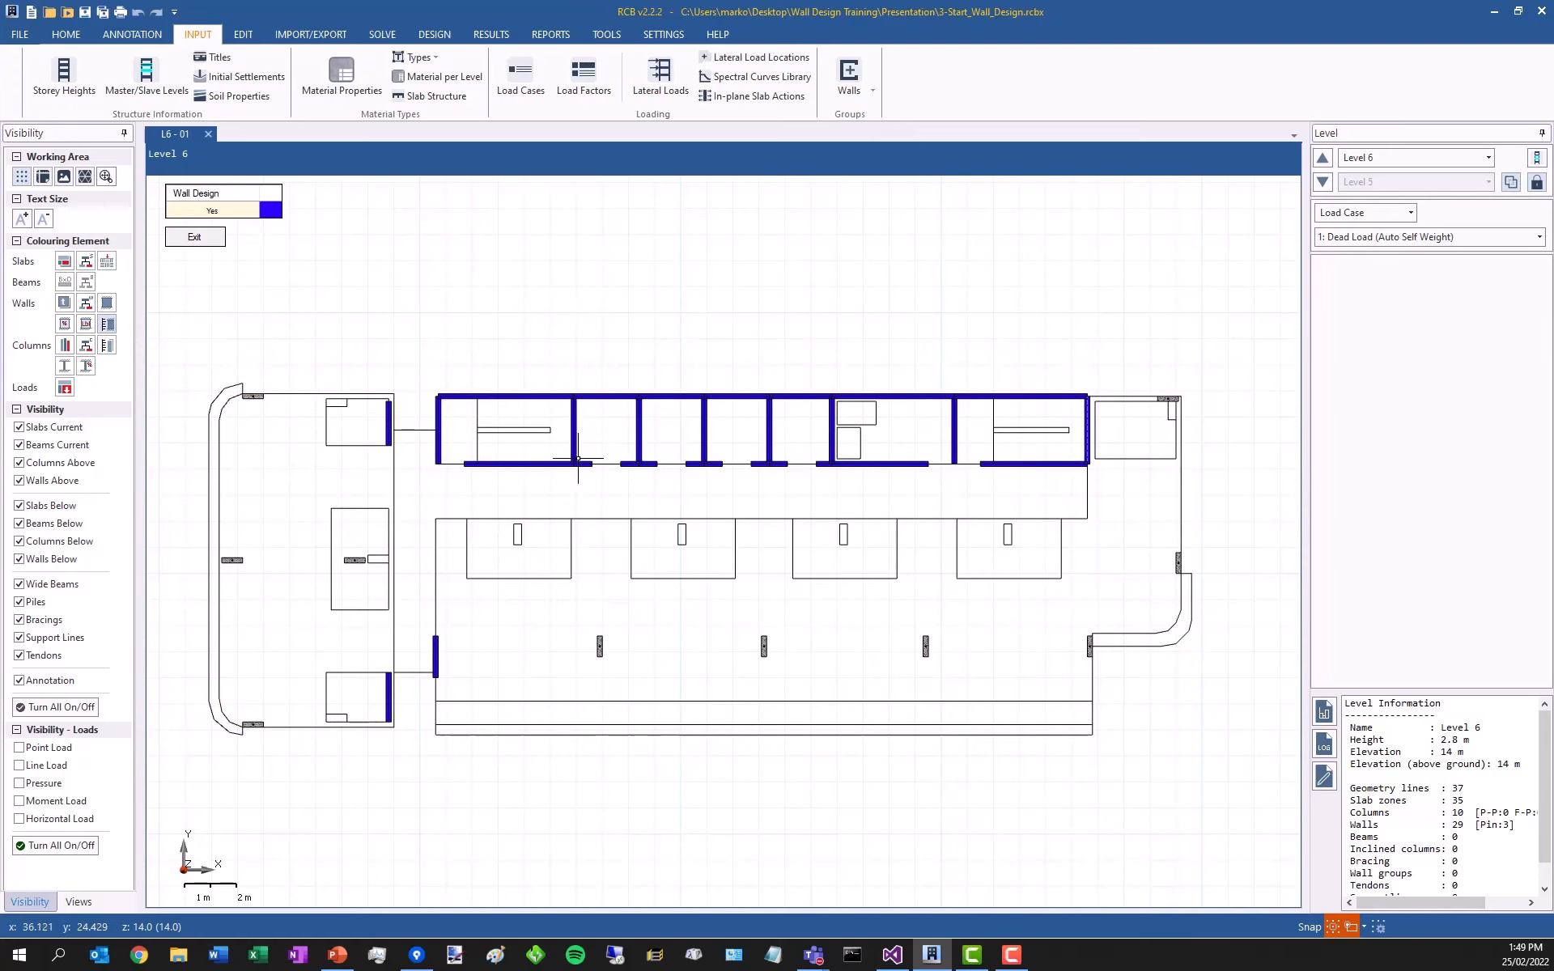
{"action": "scroll", "coordinate": [578, 458], "scroll_direction": "up", "scroll_amount": 2}
{"action": "left_click", "coordinate": [504, 458]}
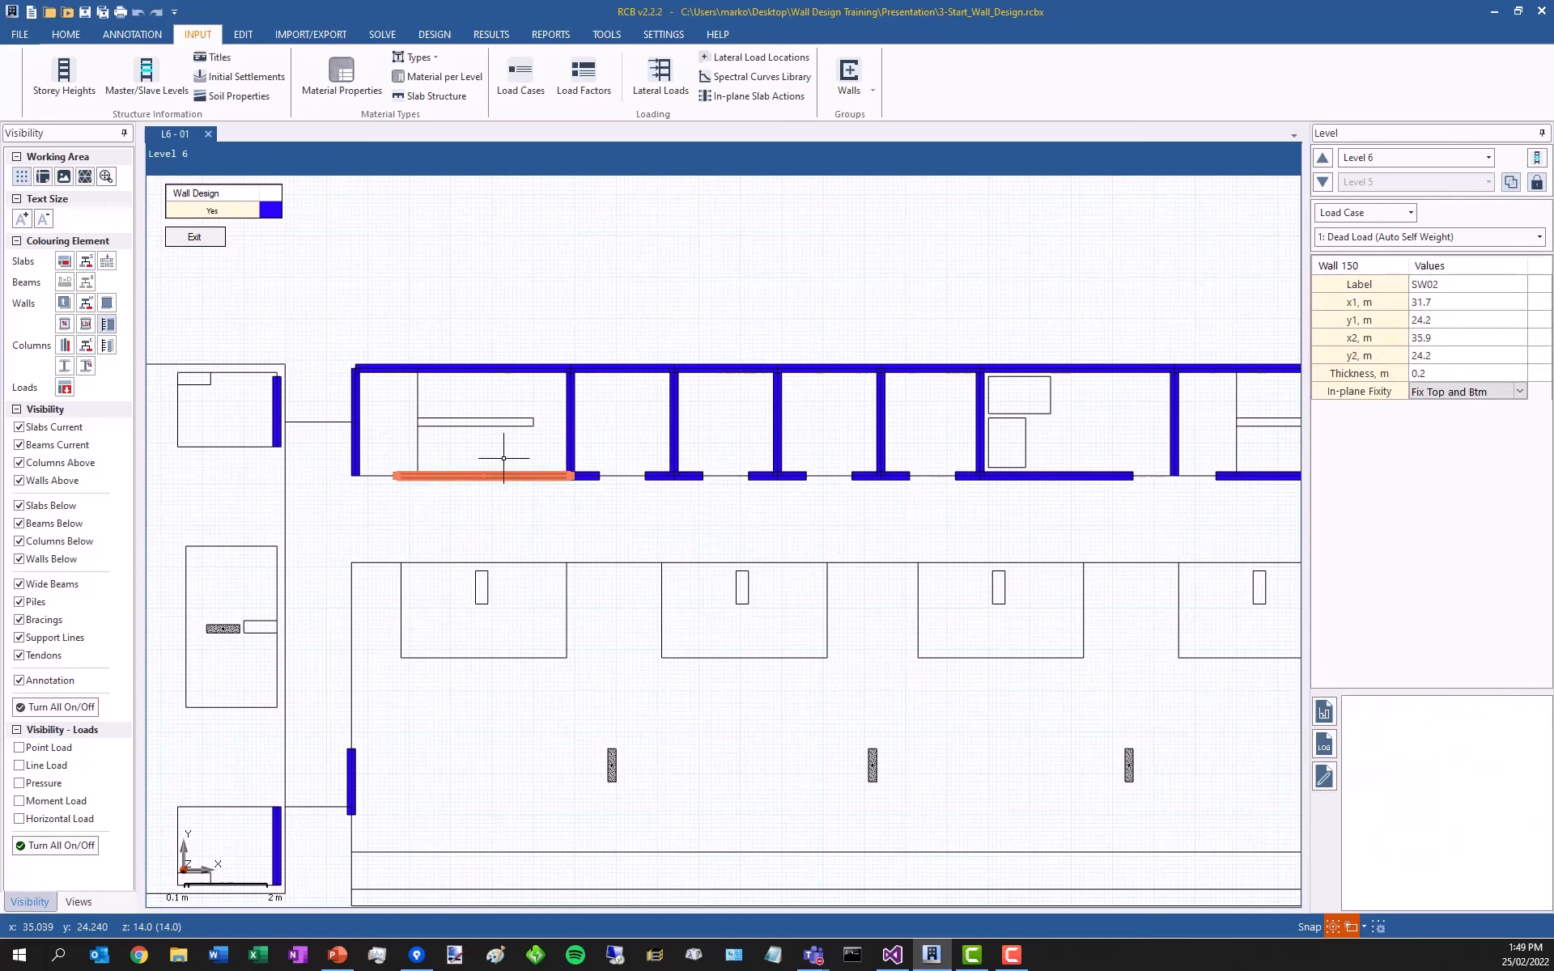
{"action": "scroll", "coordinate": [469, 429], "scroll_direction": "down", "scroll_amount": 1}
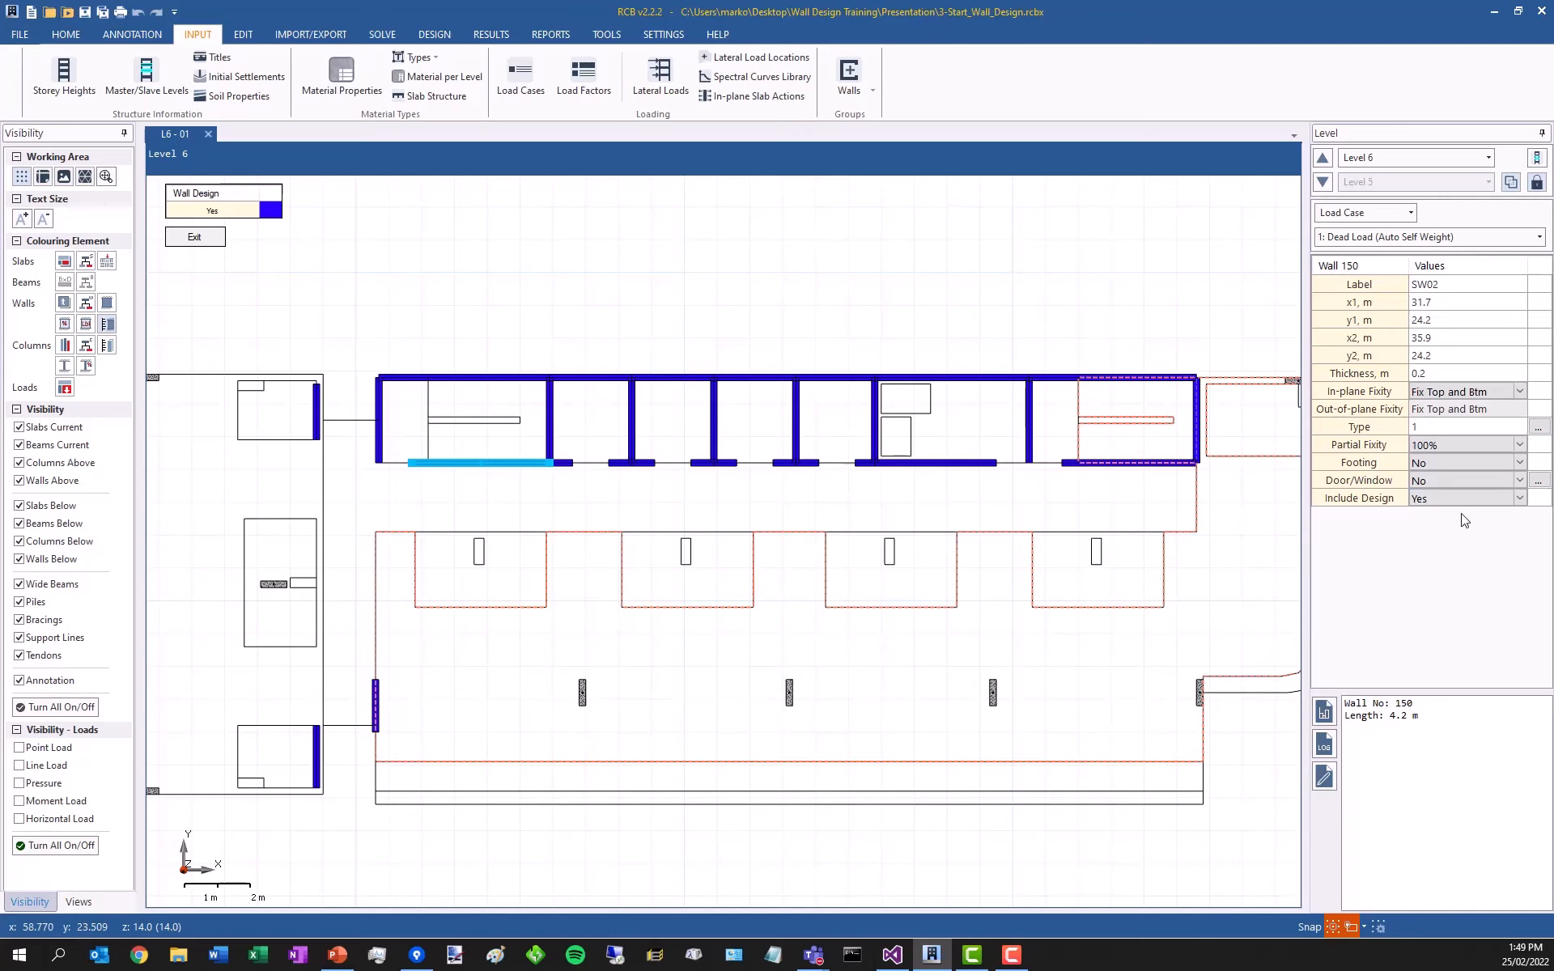
{"action": "scroll", "coordinate": [796, 312], "scroll_direction": "down", "scroll_amount": 1}
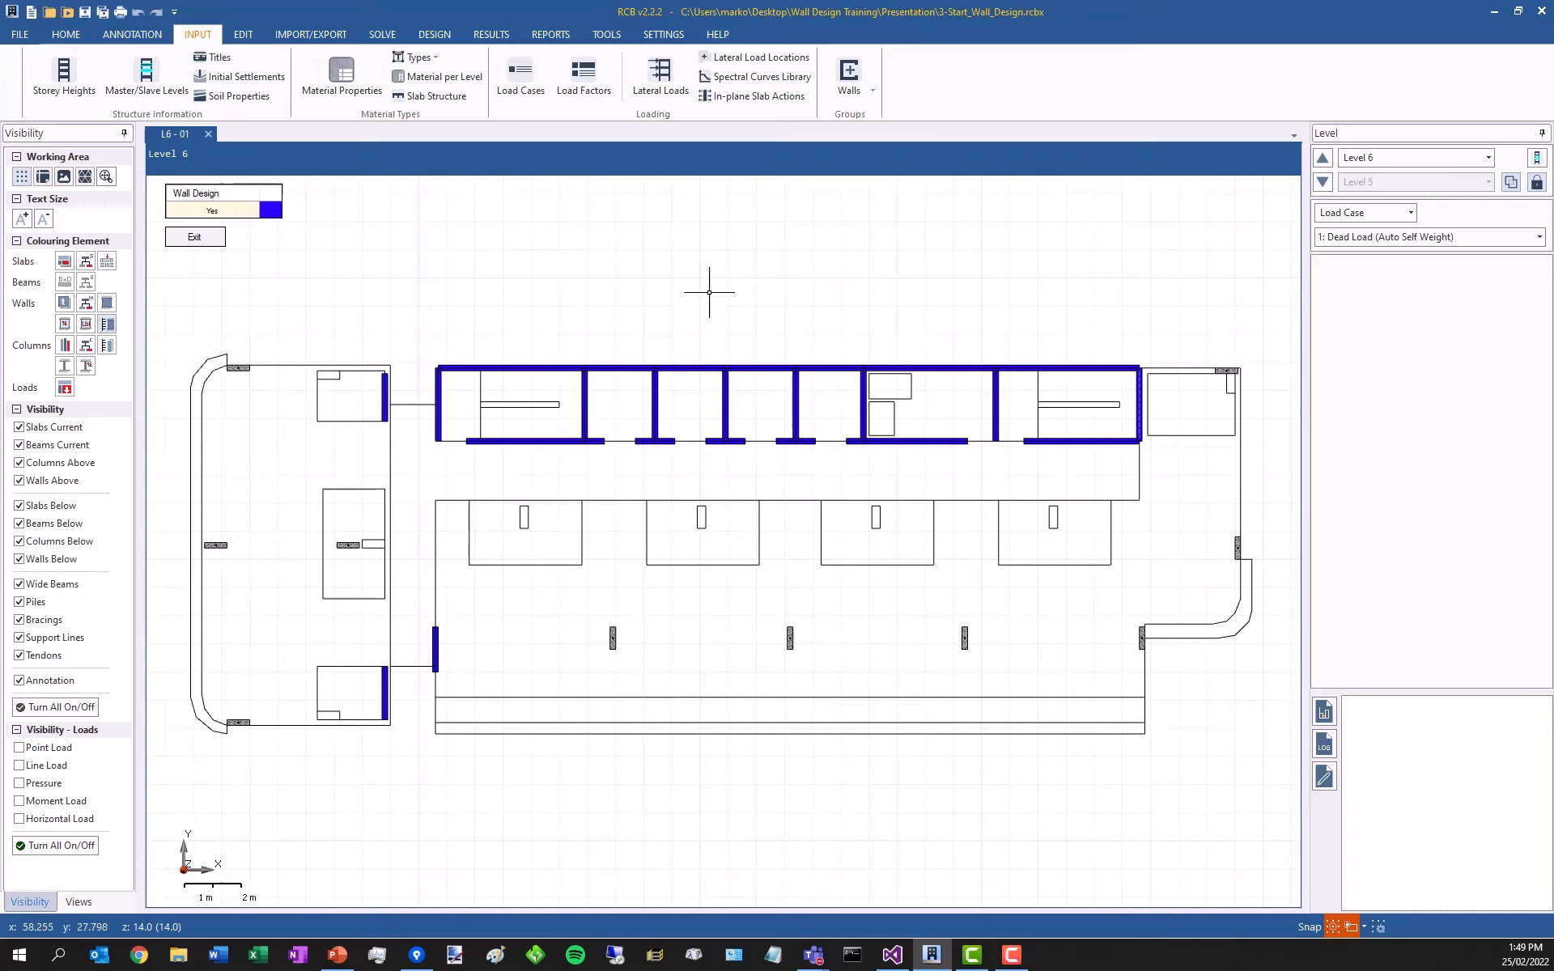
- Check the walls coloured by fixity type, switch to Level 1 and turn the wall colouring off
{"action": "left_click", "coordinate": [108, 303]}
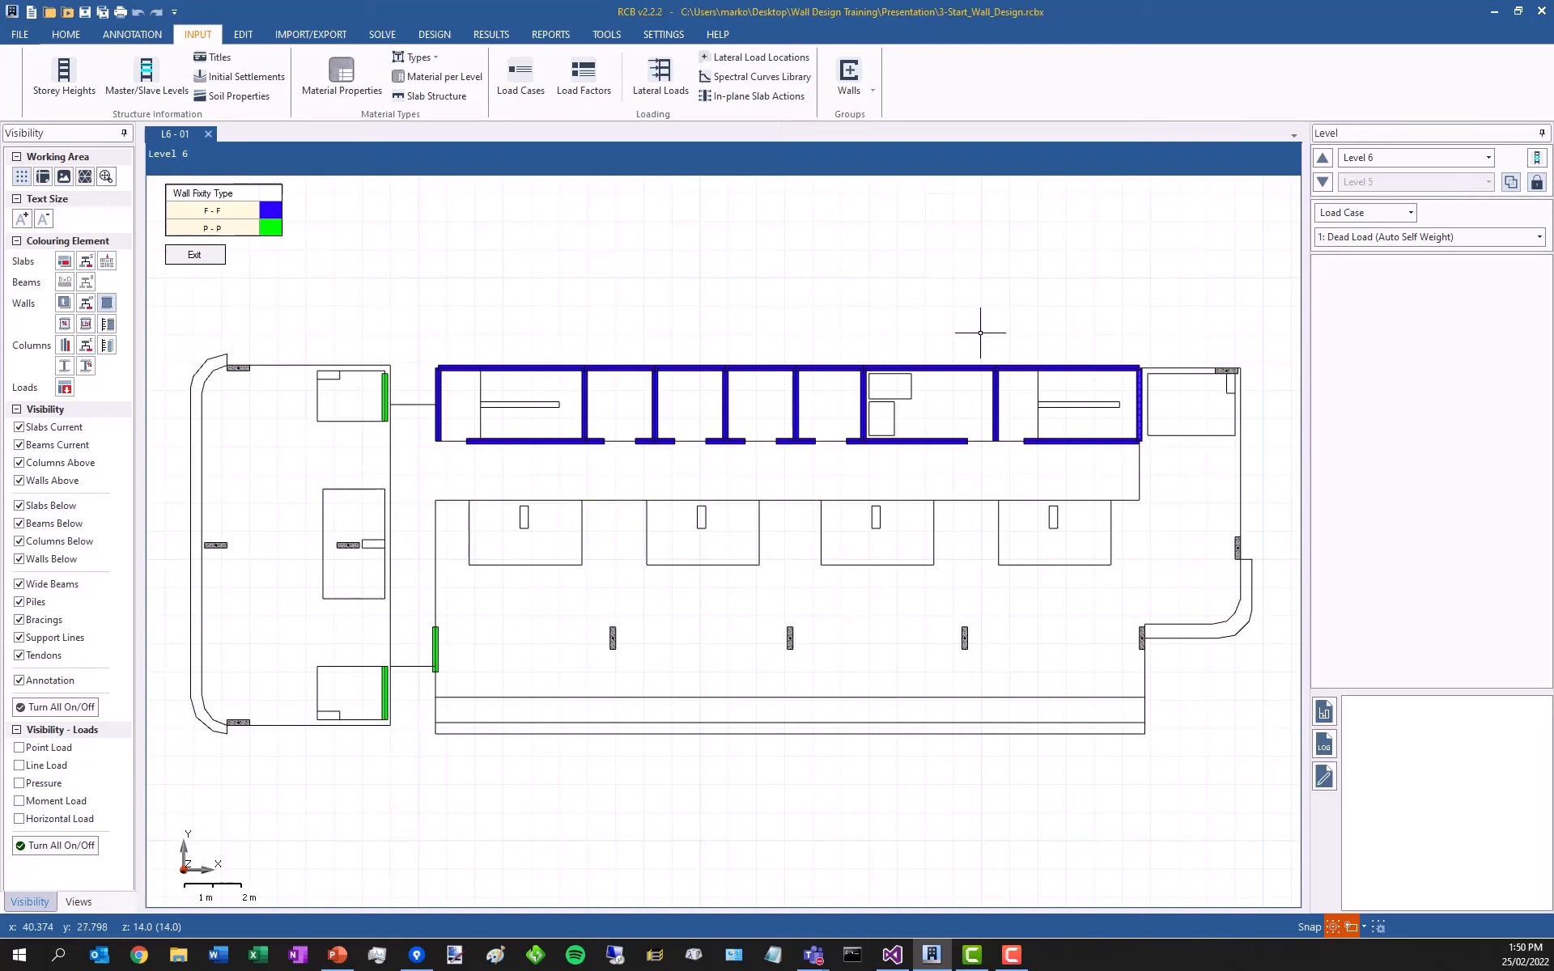
{"action": "left_click", "coordinate": [1401, 154]}
{"action": "left_click", "coordinate": [1368, 302]}
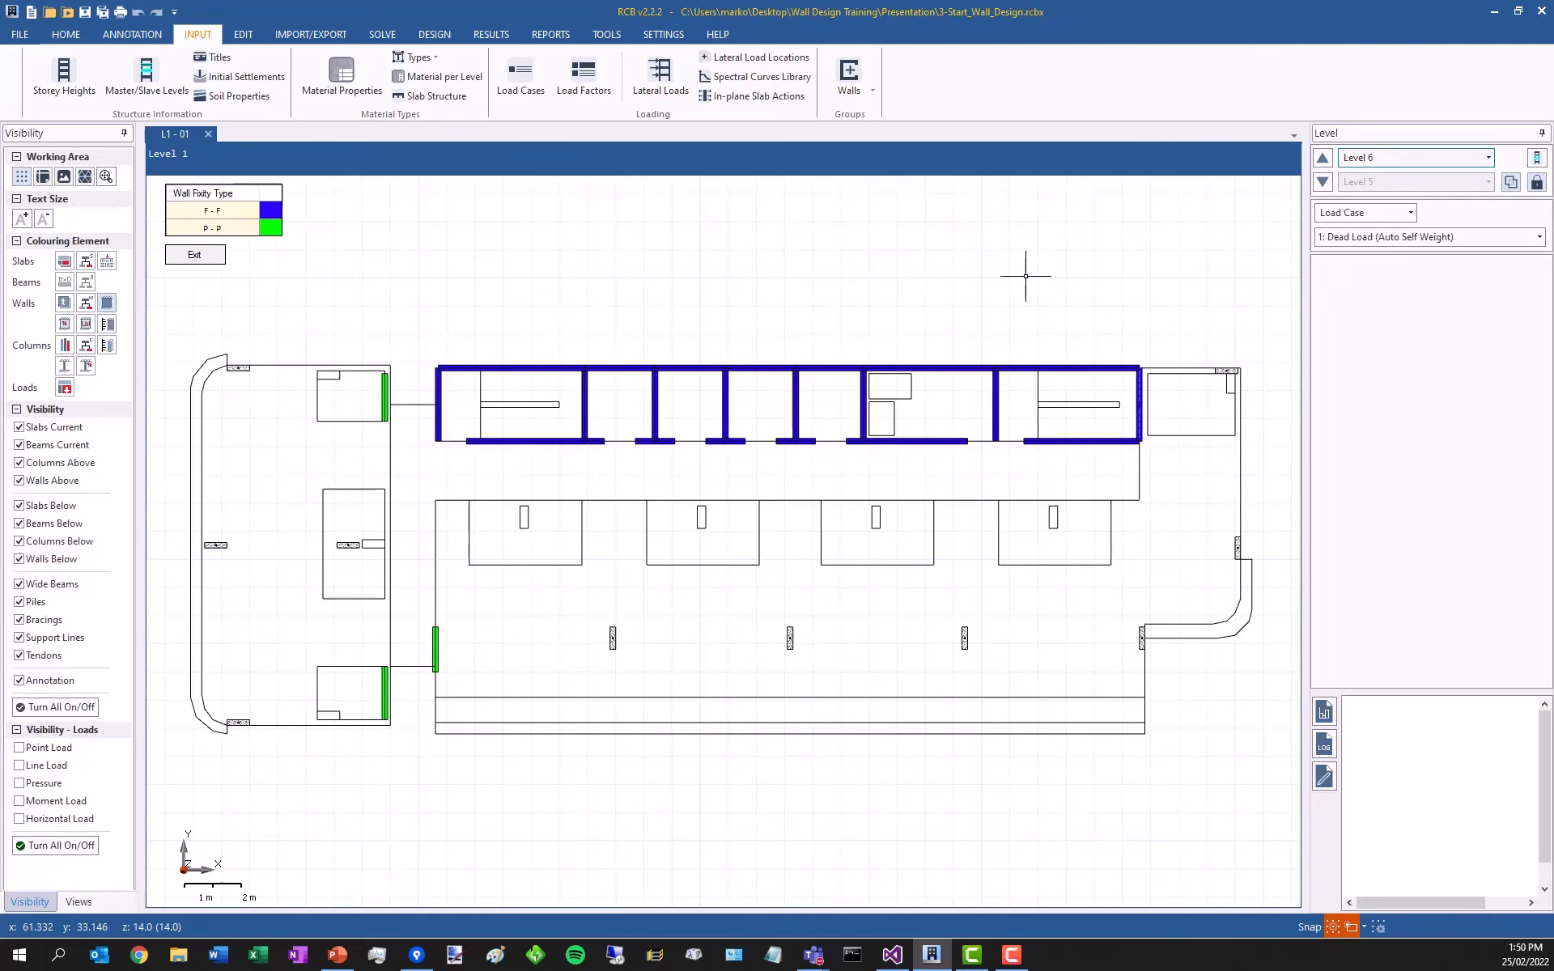
{"action": "key", "text": "Escape"}
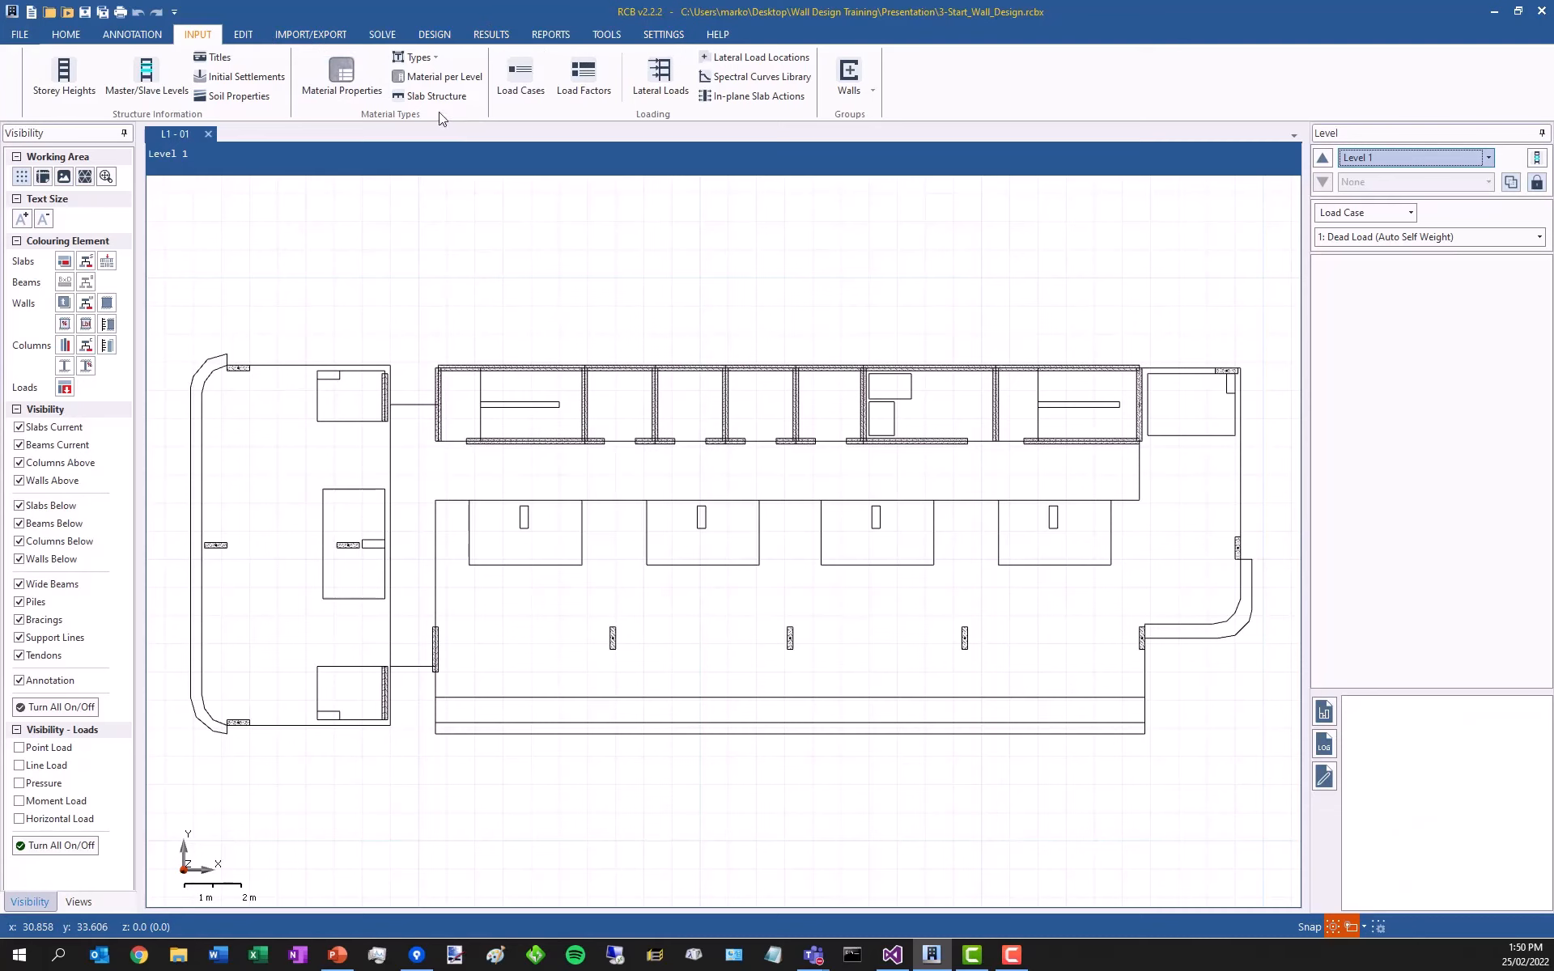
- Start manual wall labelling with the default maximum opening width and delete all existing wall labels
{"action": "left_click", "coordinate": [384, 35]}
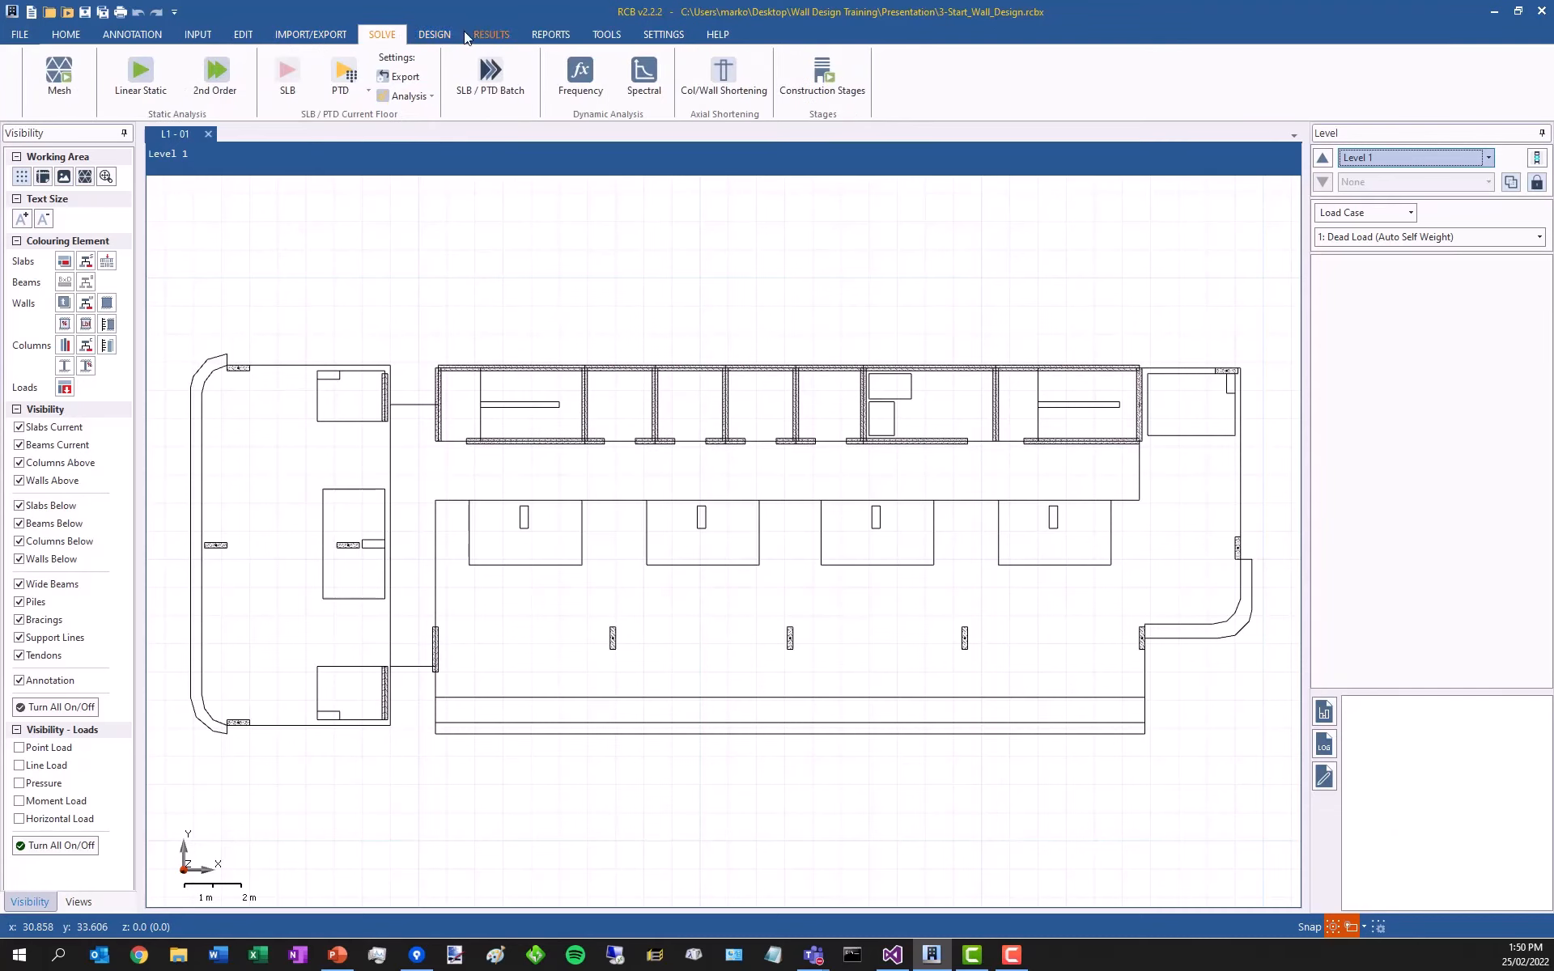
{"action": "left_click", "coordinate": [241, 35]}
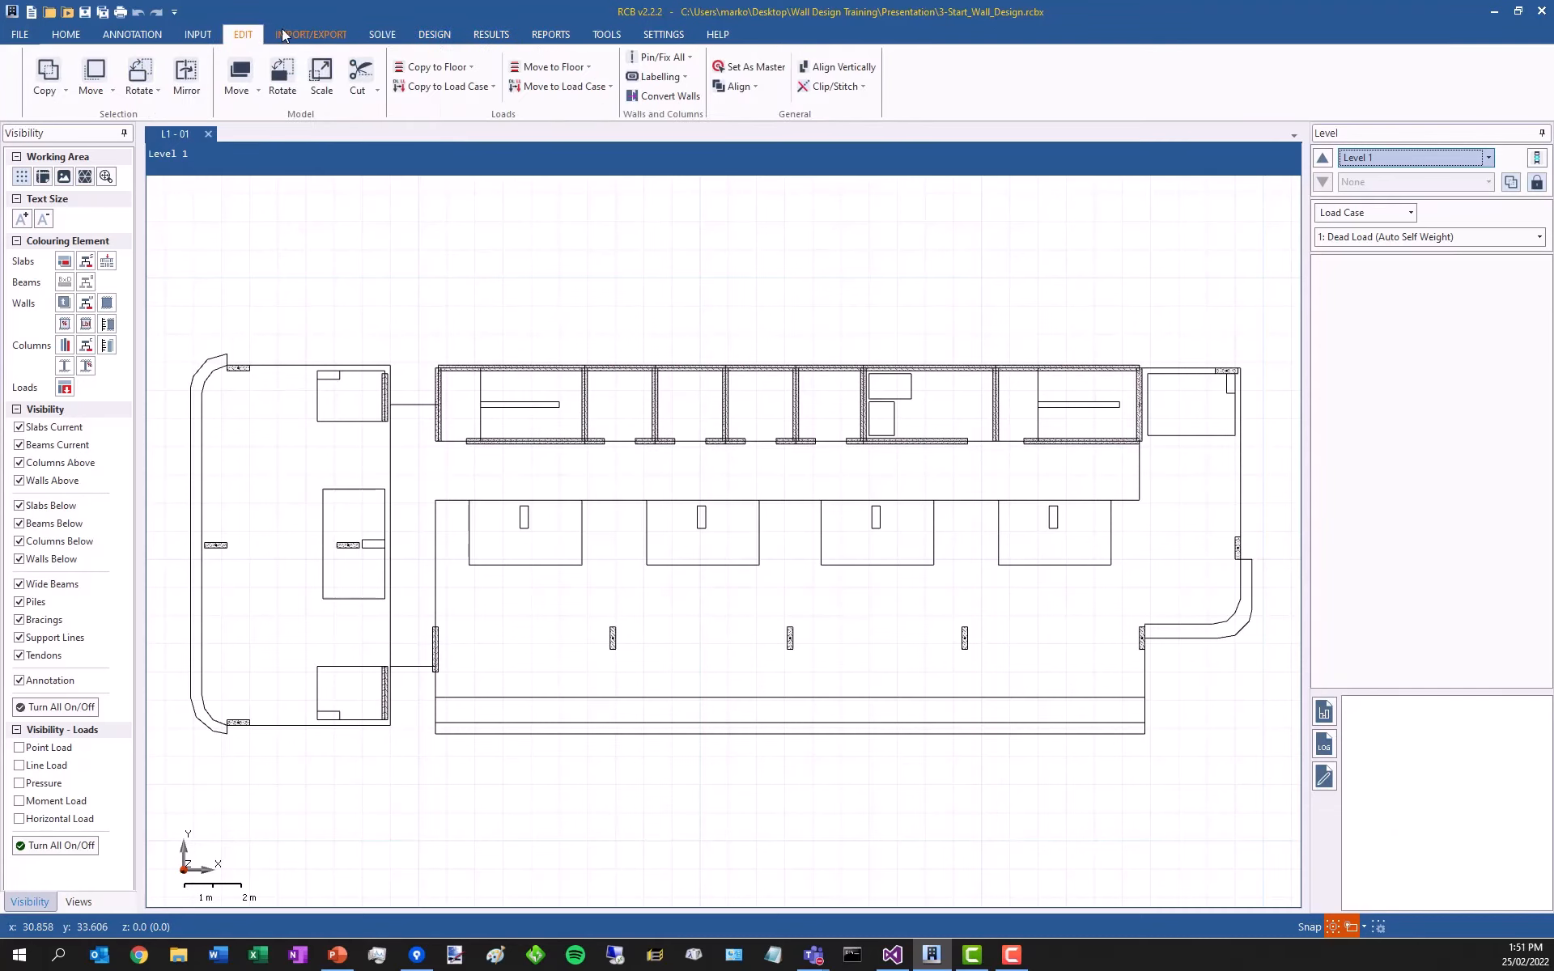
{"action": "left_click", "coordinate": [654, 75]}
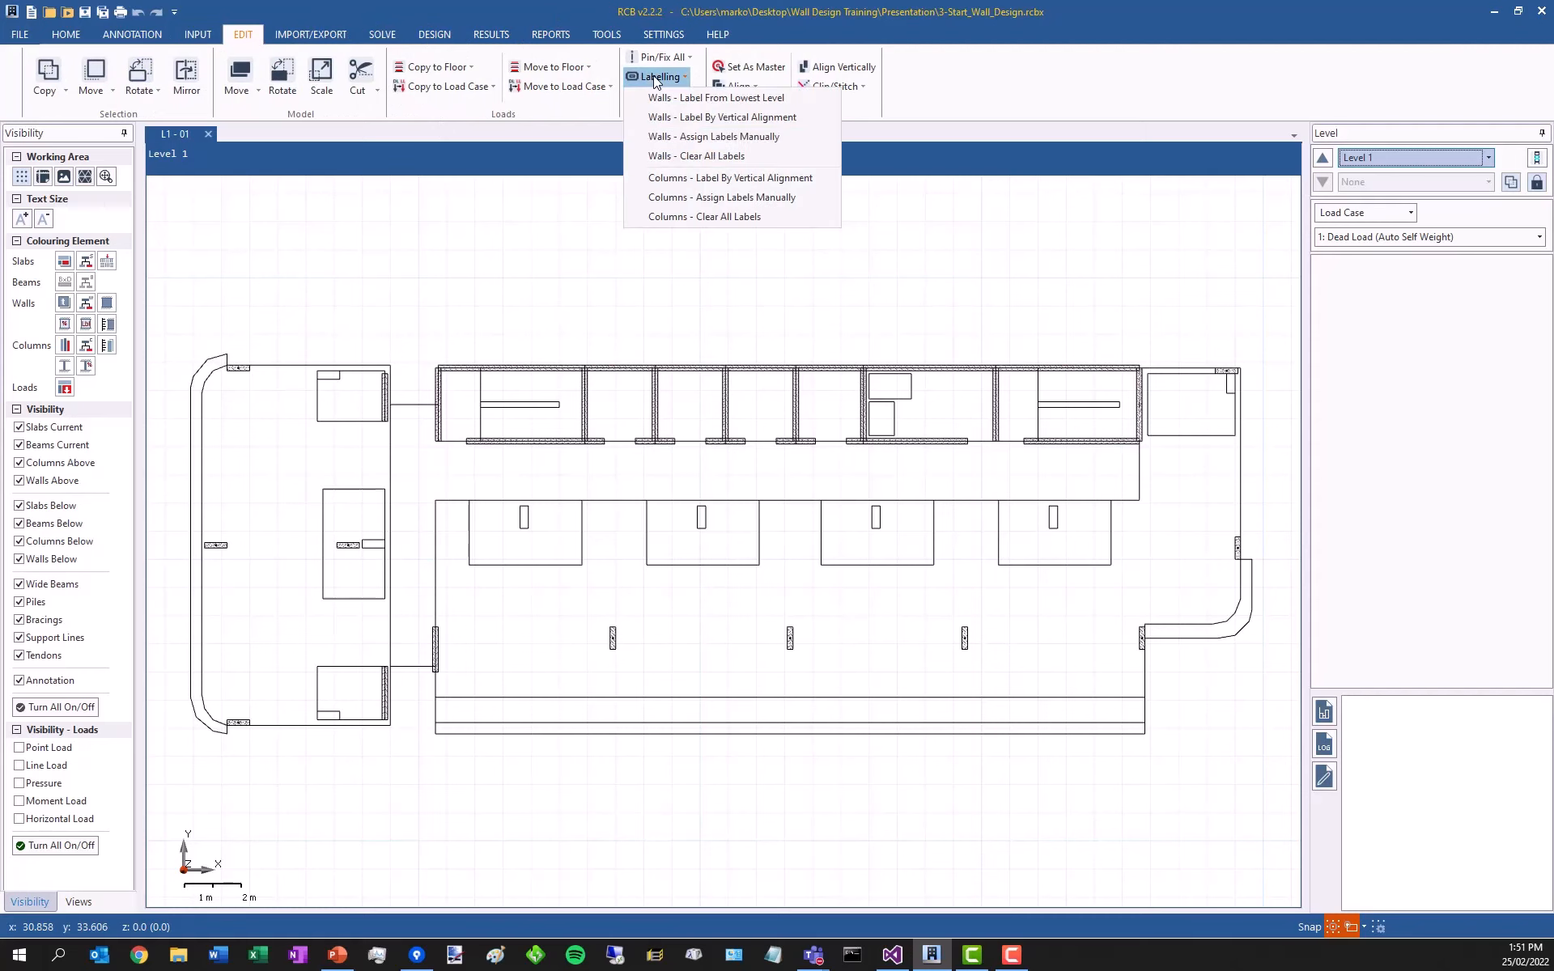
{"action": "left_click", "coordinate": [678, 142]}
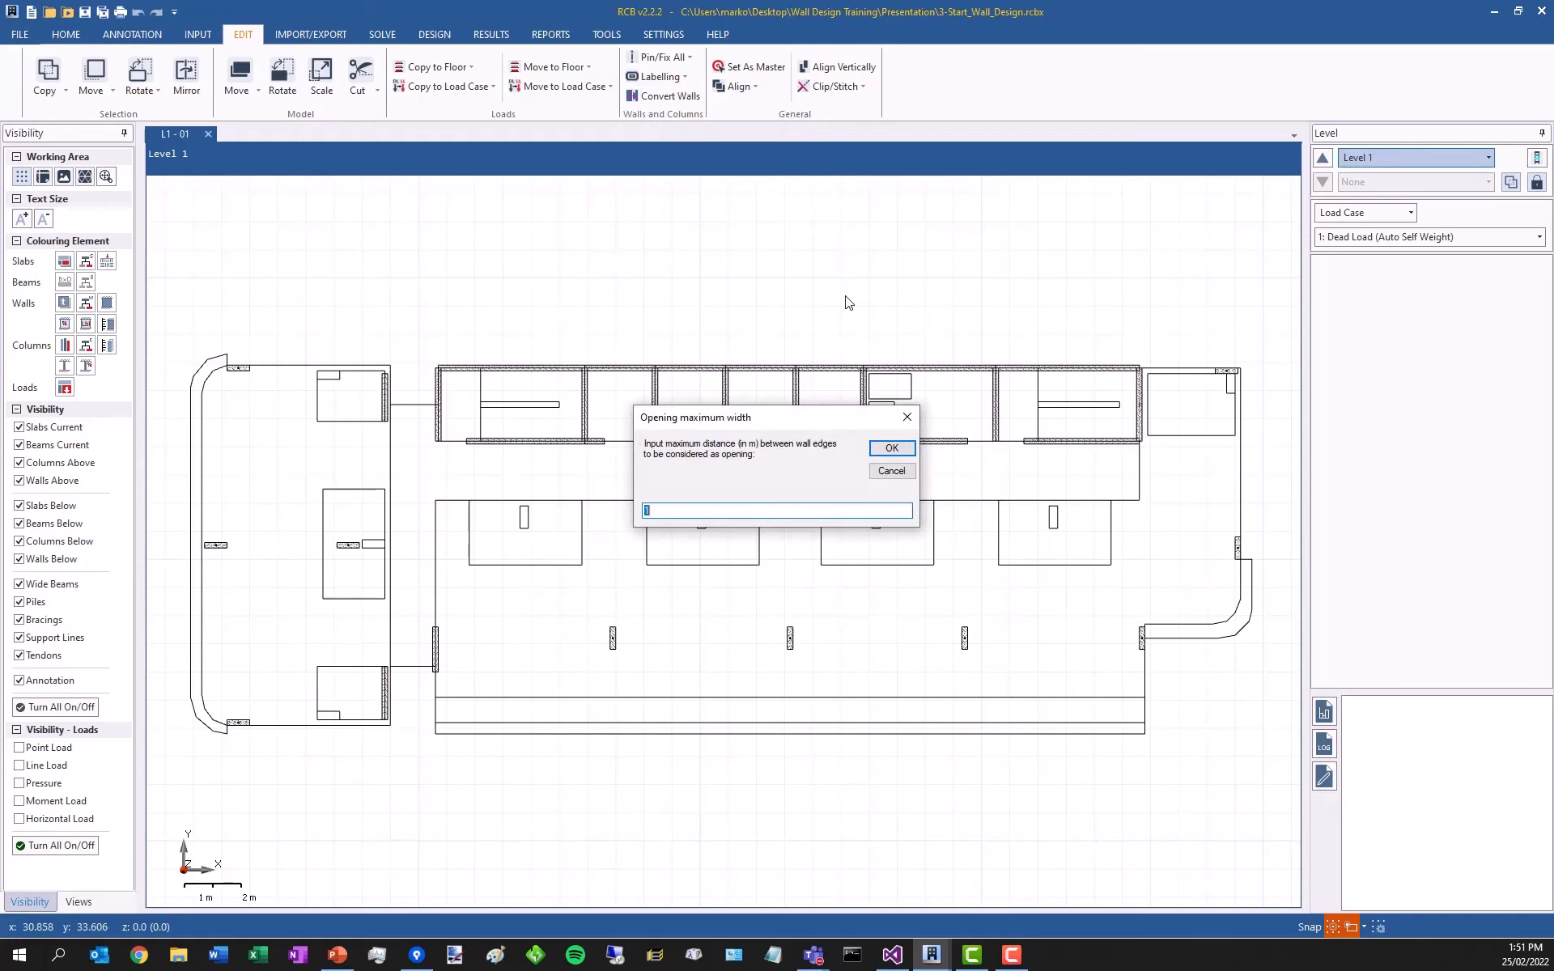
{"action": "left_click_drag", "start_coordinate": [810, 418], "coordinate": [802, 502]}
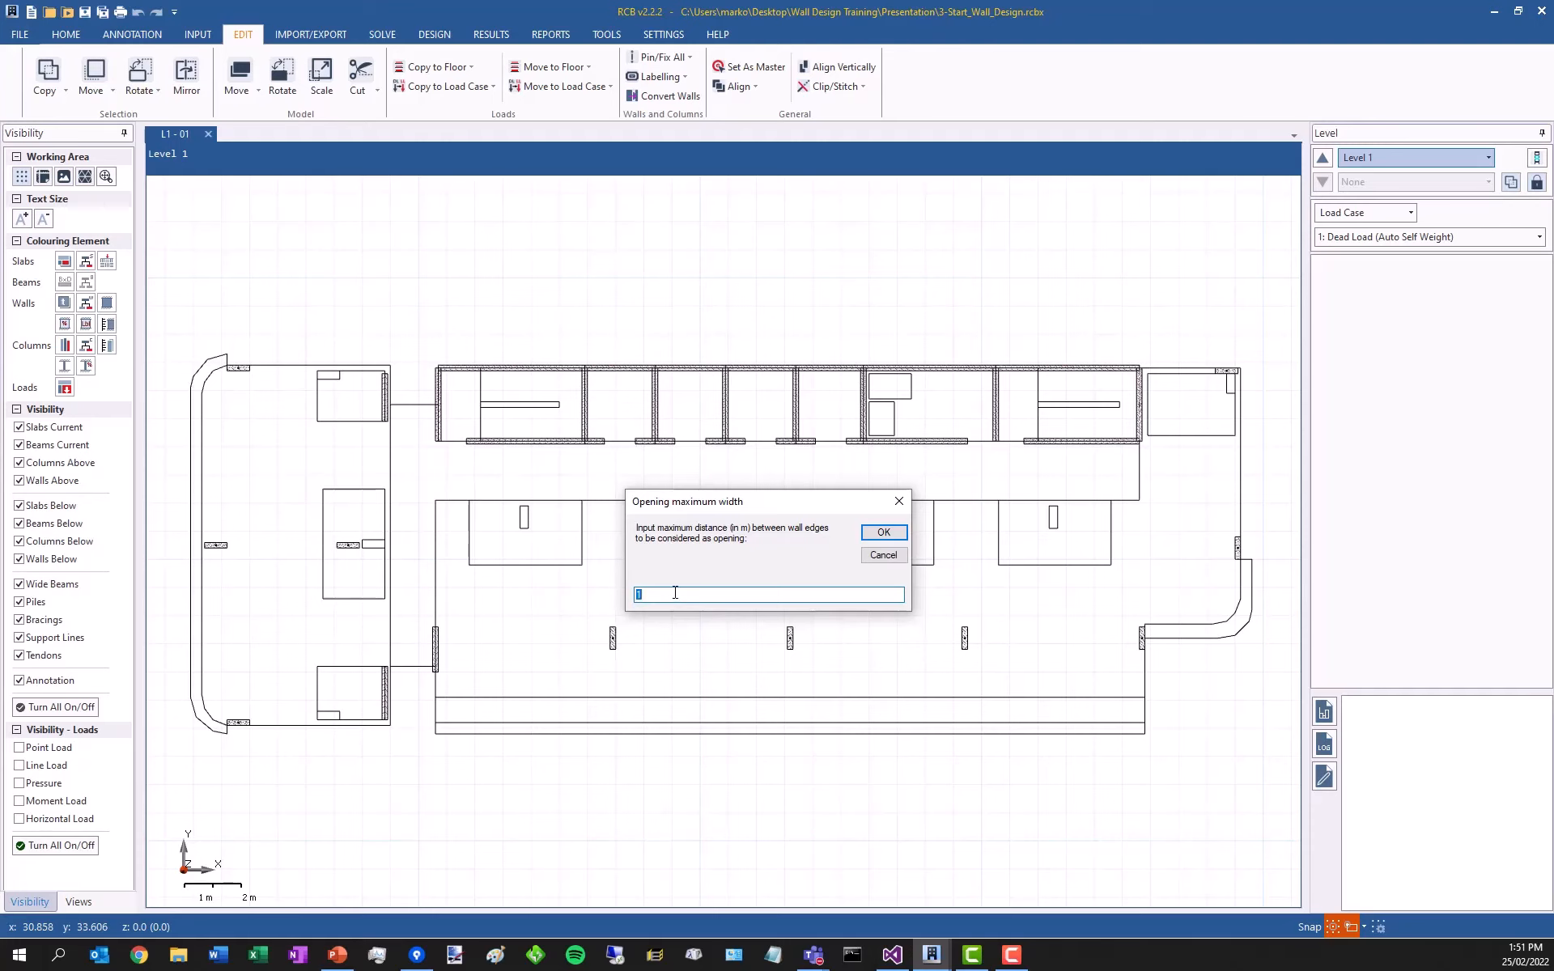
{"action": "left_click", "coordinate": [885, 533]}
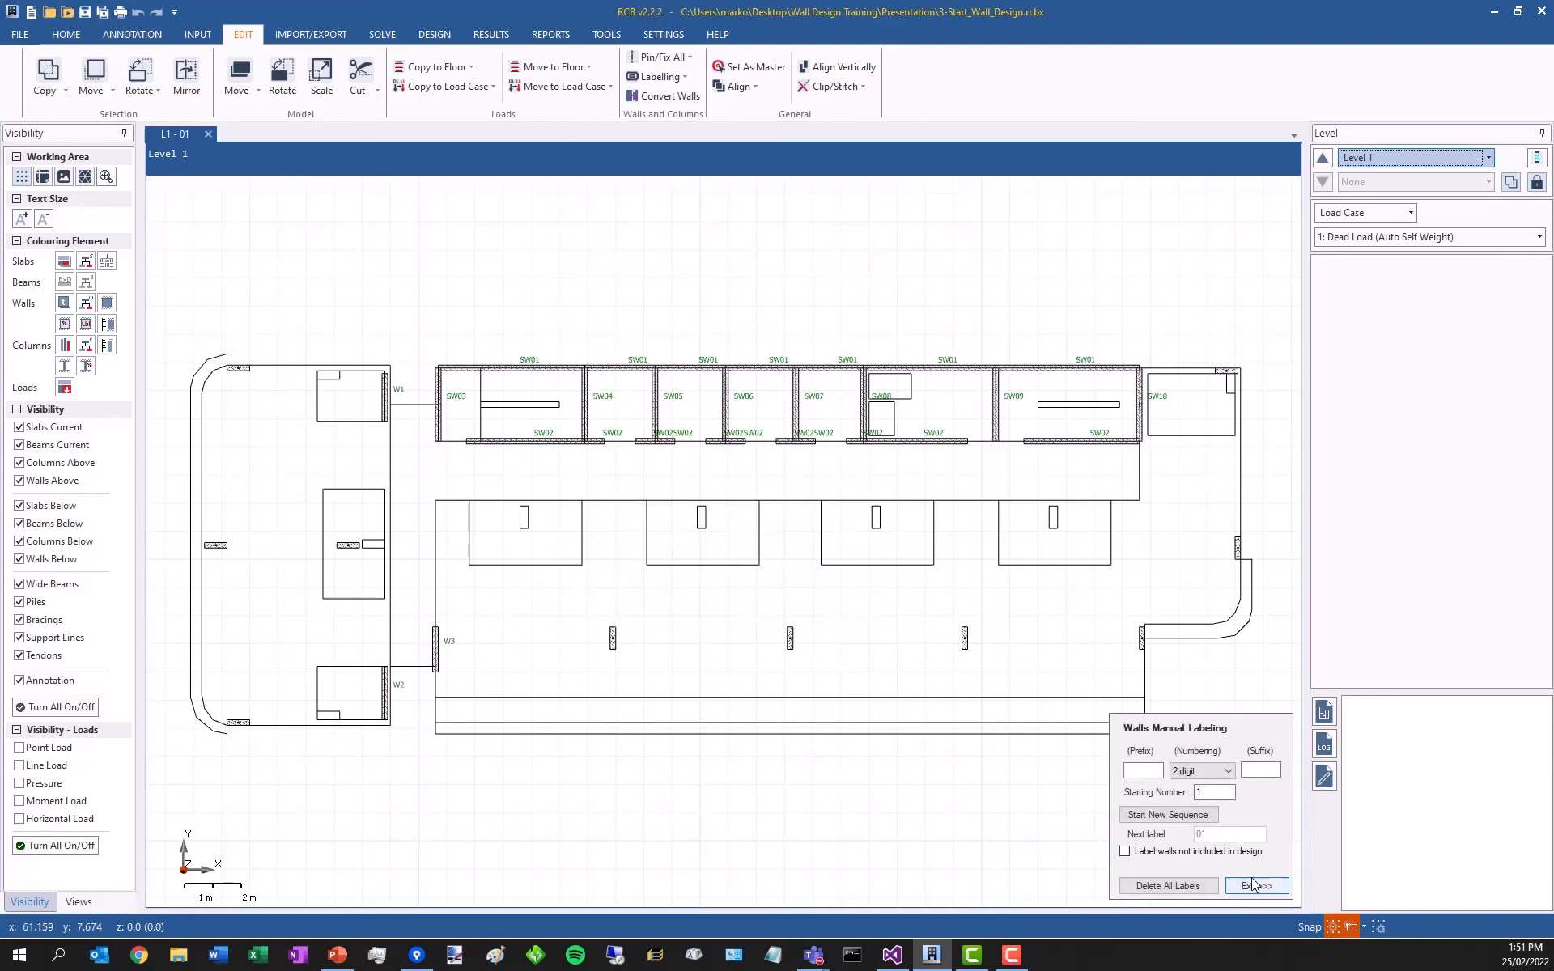
{"action": "left_click", "coordinate": [1168, 886]}
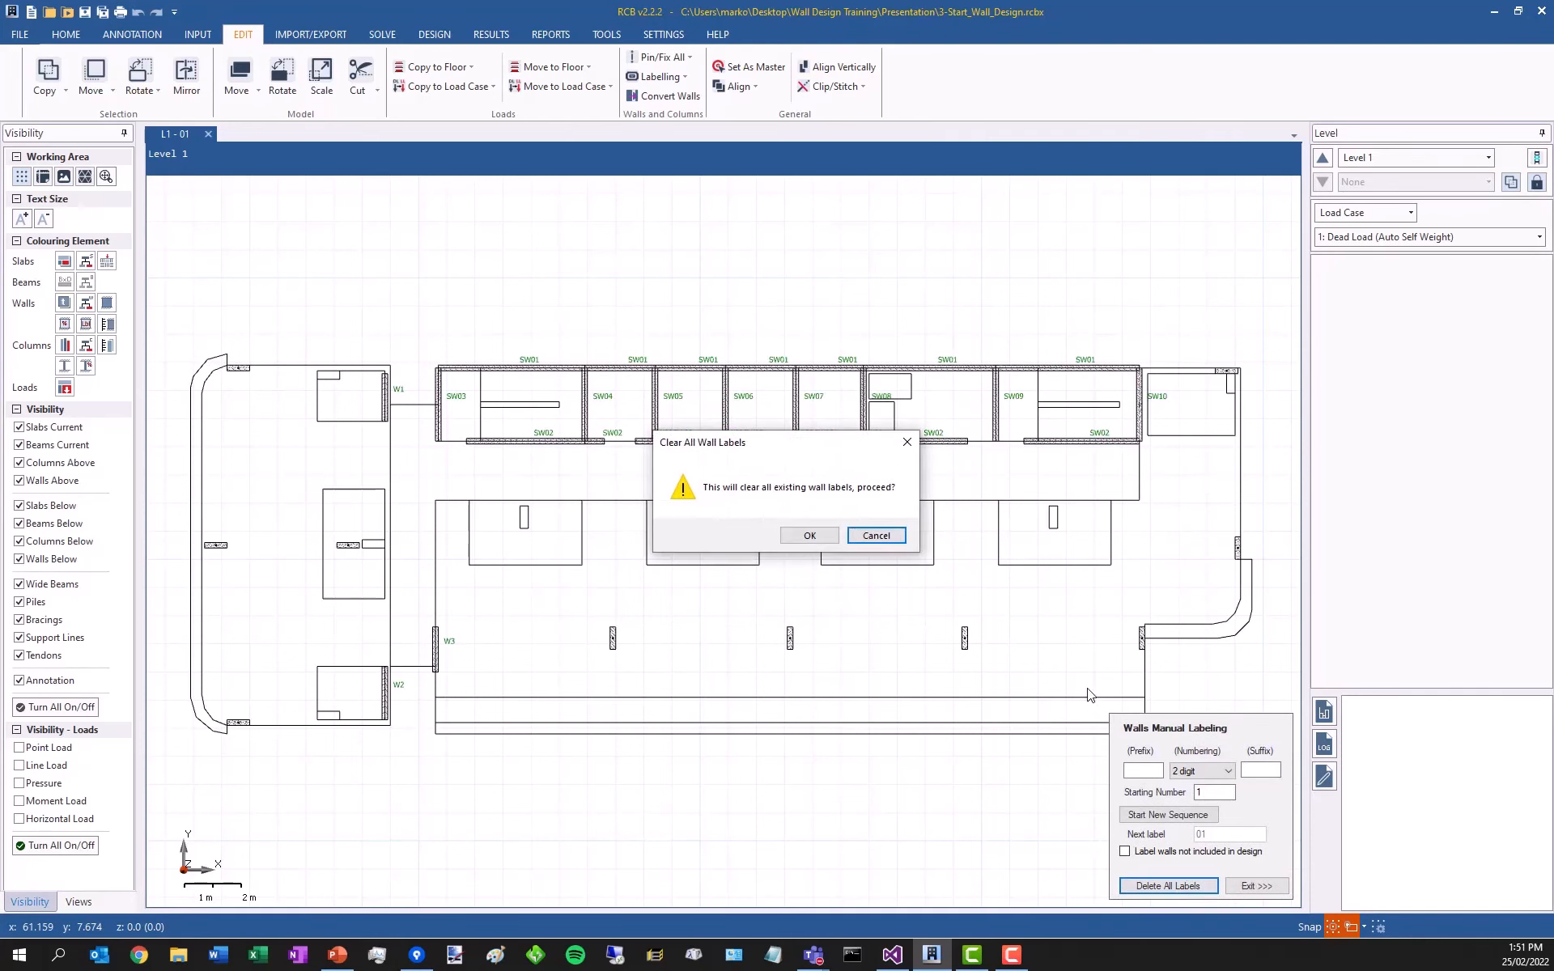
{"action": "left_click", "coordinate": [807, 535]}
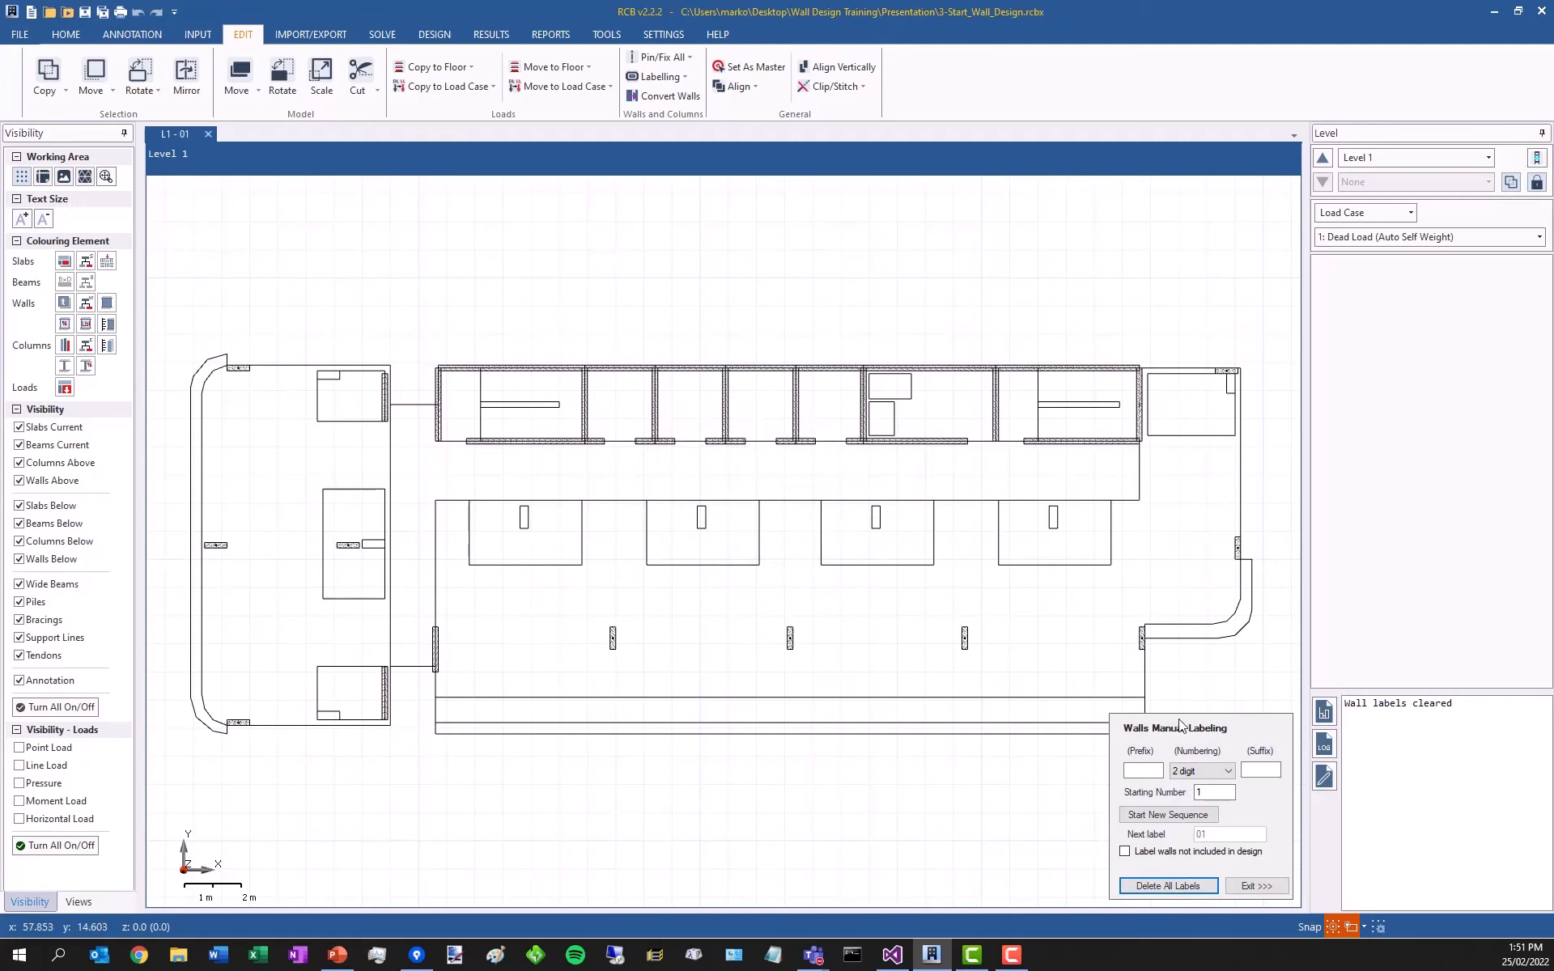
- Set the wall label prefix to SW with two-digit numbering and label the core's long upper and lower wall runs SW01 and SW02
{"action": "left_click", "coordinate": [1173, 815]}
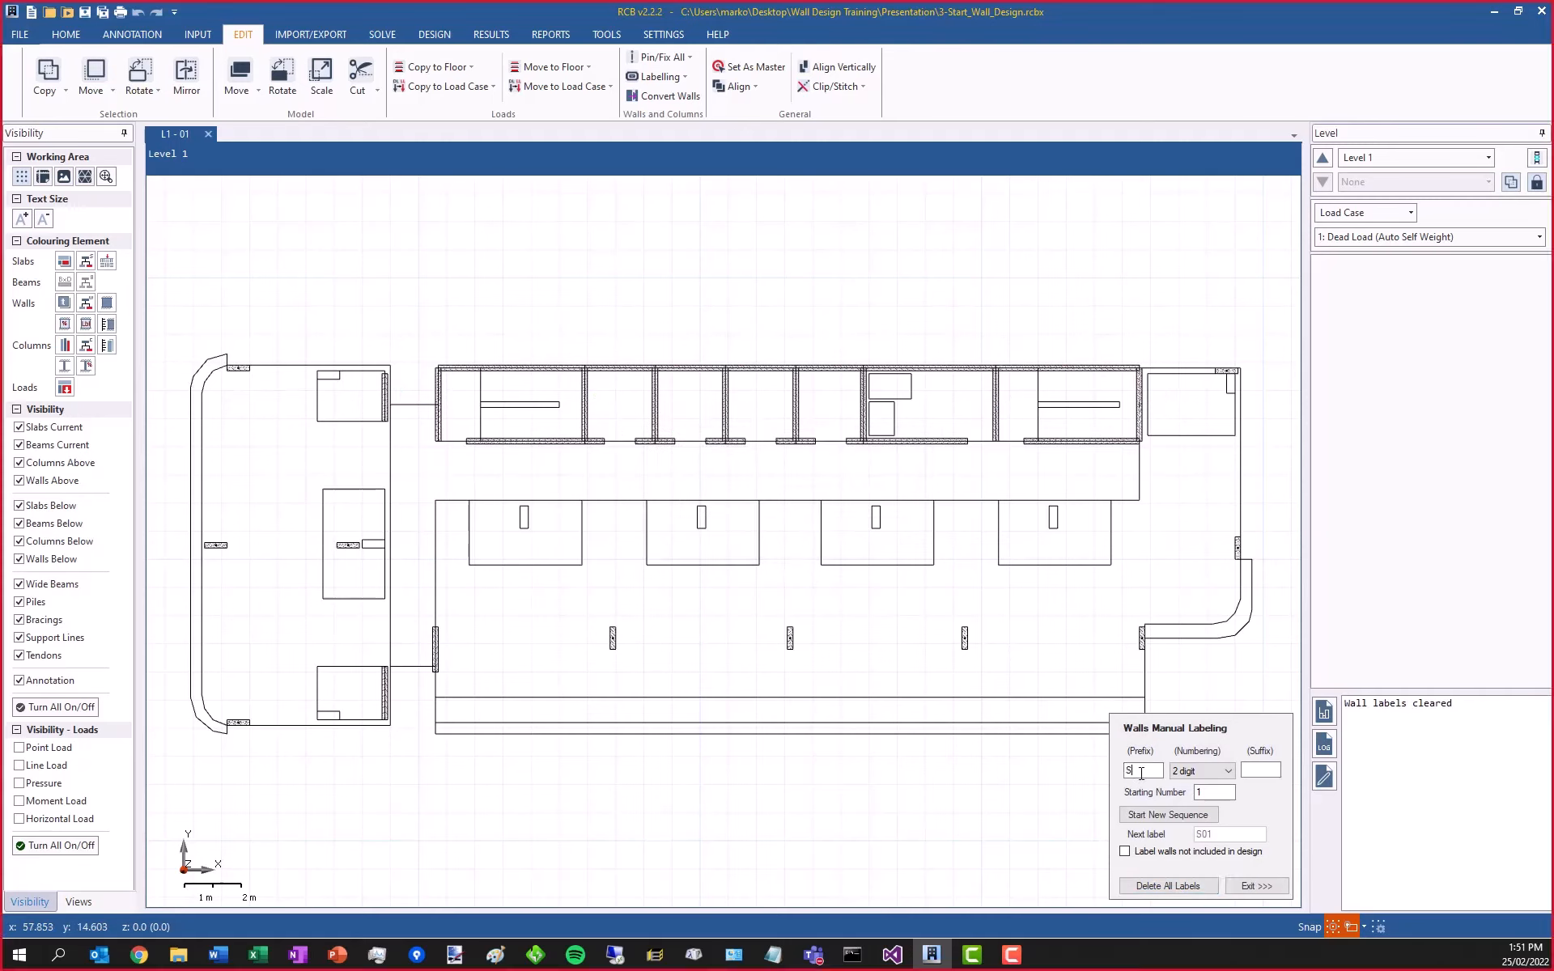
{"action": "type", "text": "SW"}
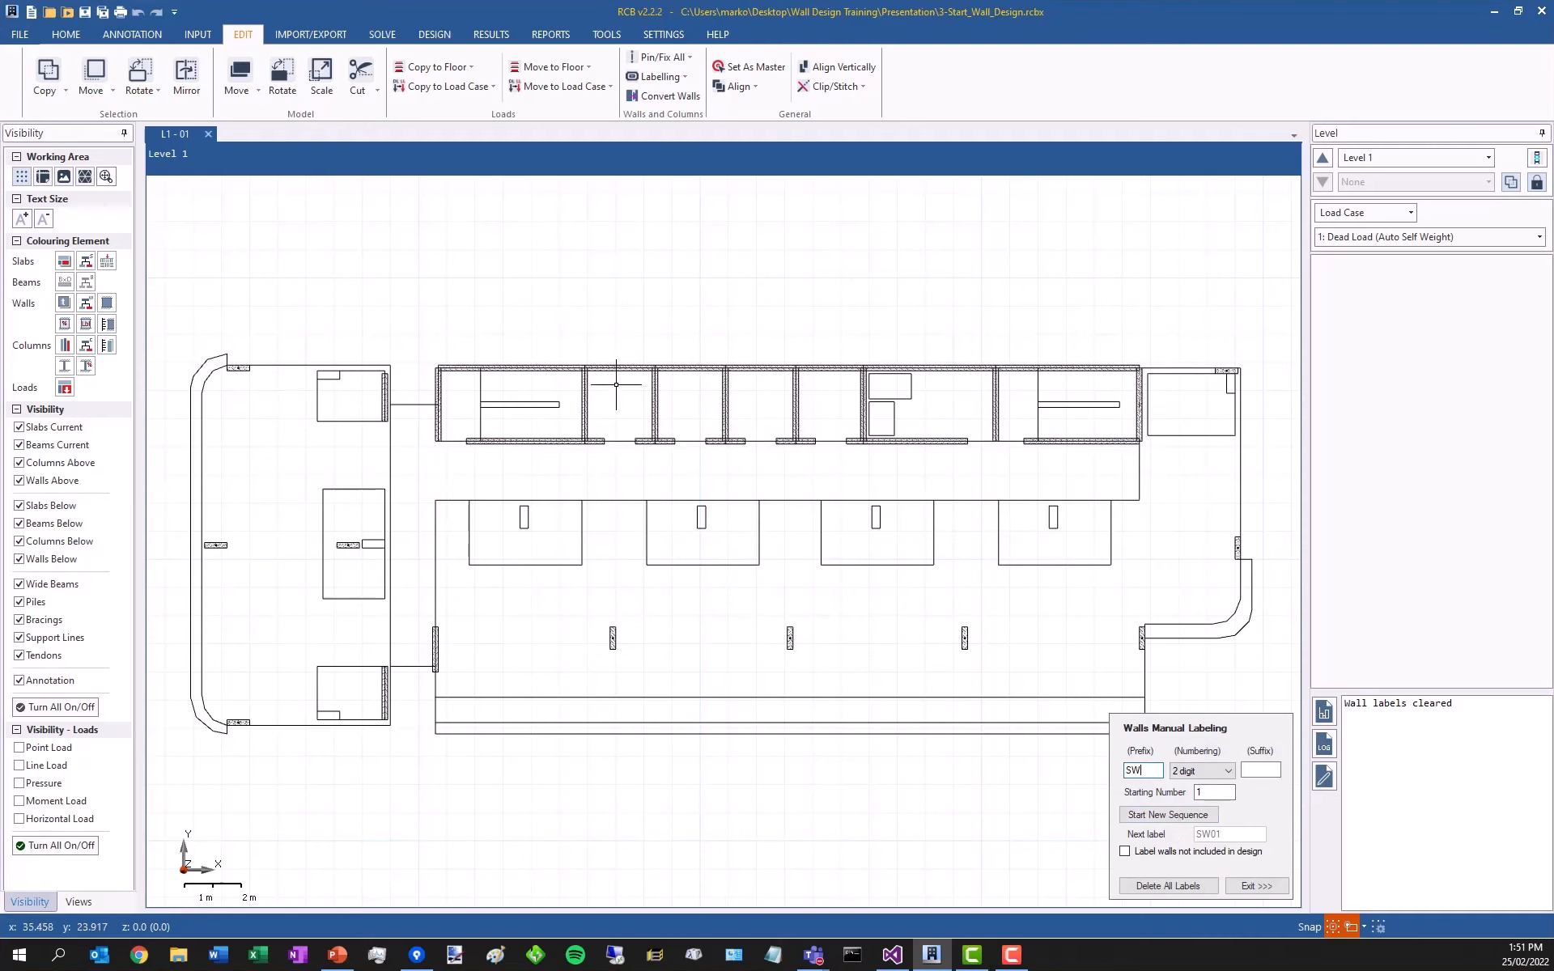
{"action": "left_click", "coordinate": [486, 367]}
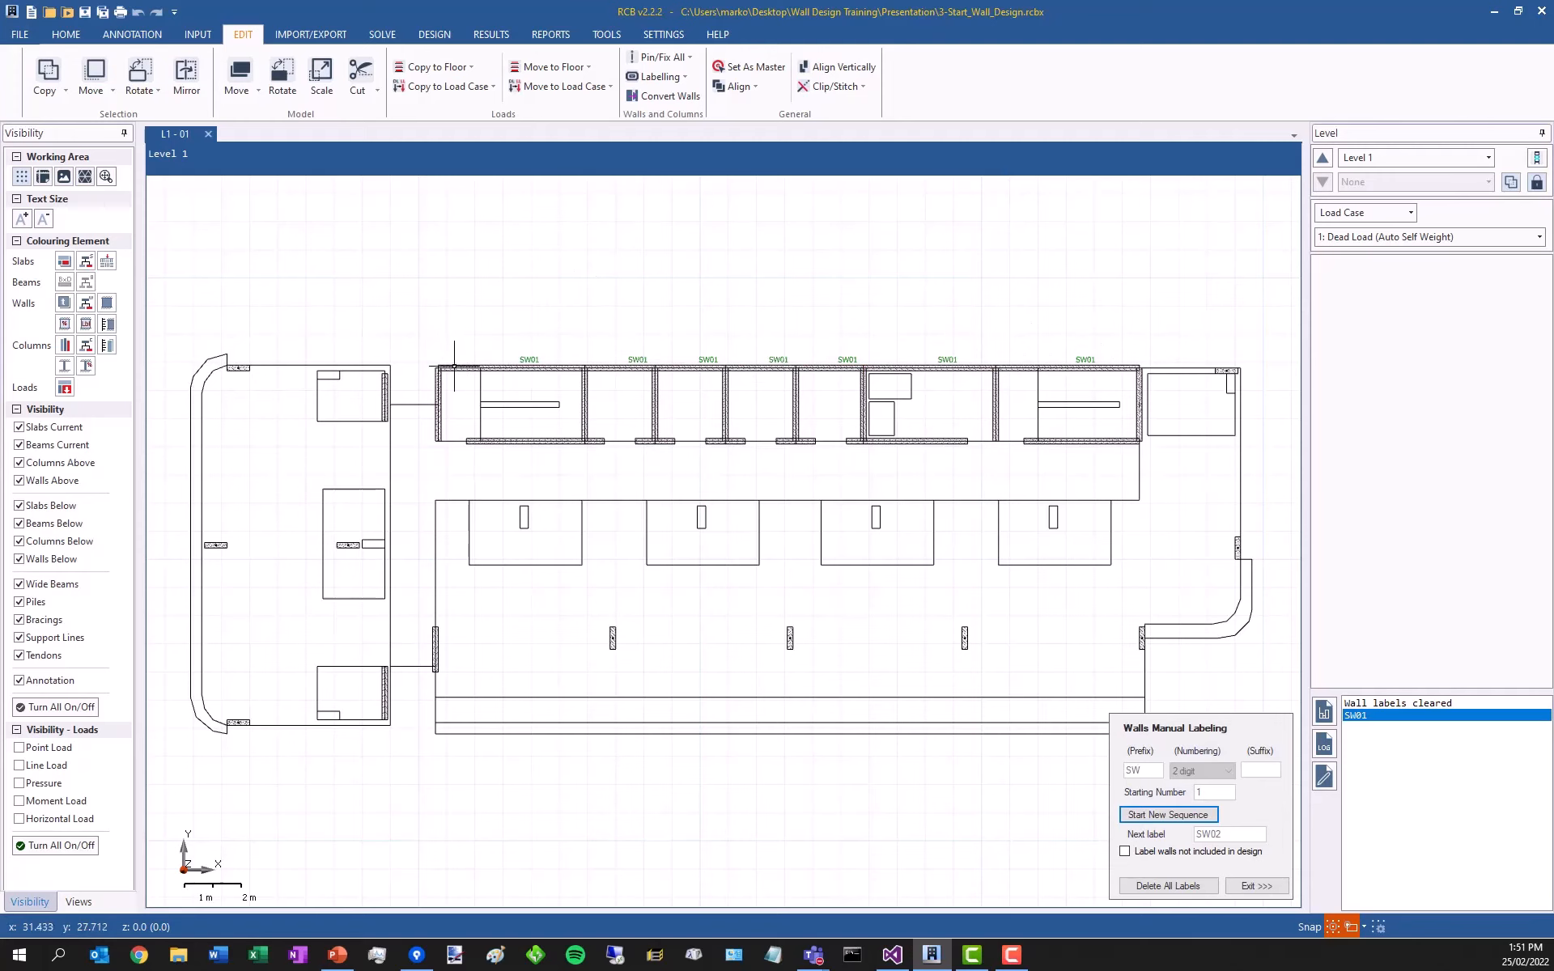
{"action": "left_click", "coordinate": [544, 442]}
- Label the core's eight cross walls SW03 to SW10 in order along the core, starting at the stair end nearest the lobby walls
{"action": "scroll", "coordinate": [631, 409], "scroll_direction": "up", "scroll_amount": 2}
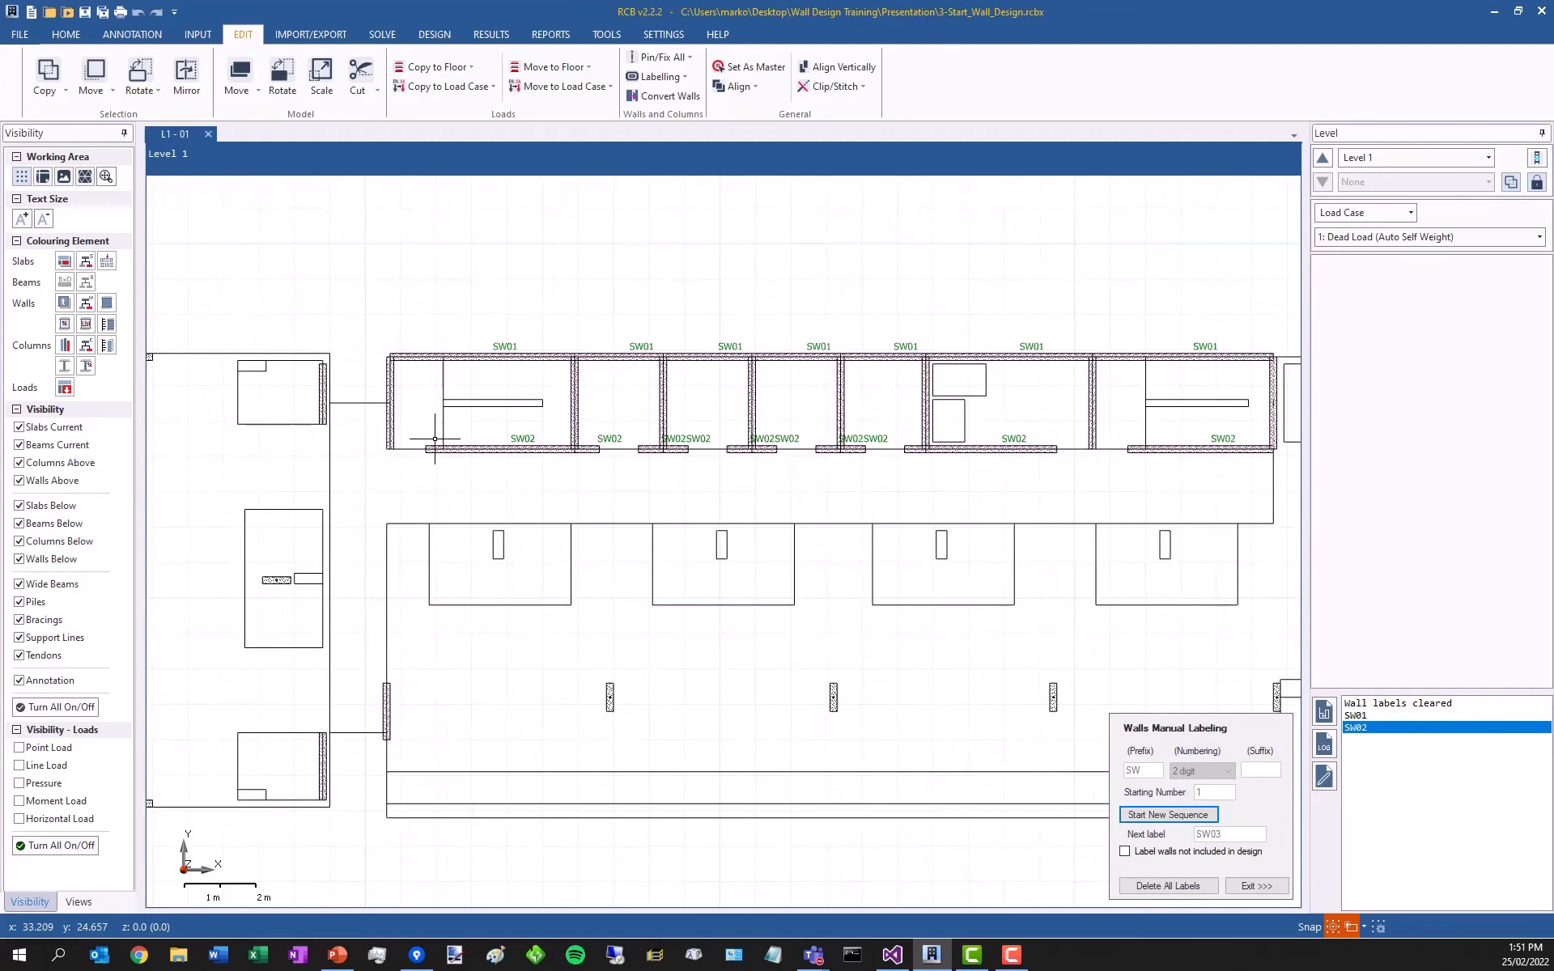
{"action": "left_click", "coordinate": [394, 380]}
{"action": "left_click", "coordinate": [564, 388]}
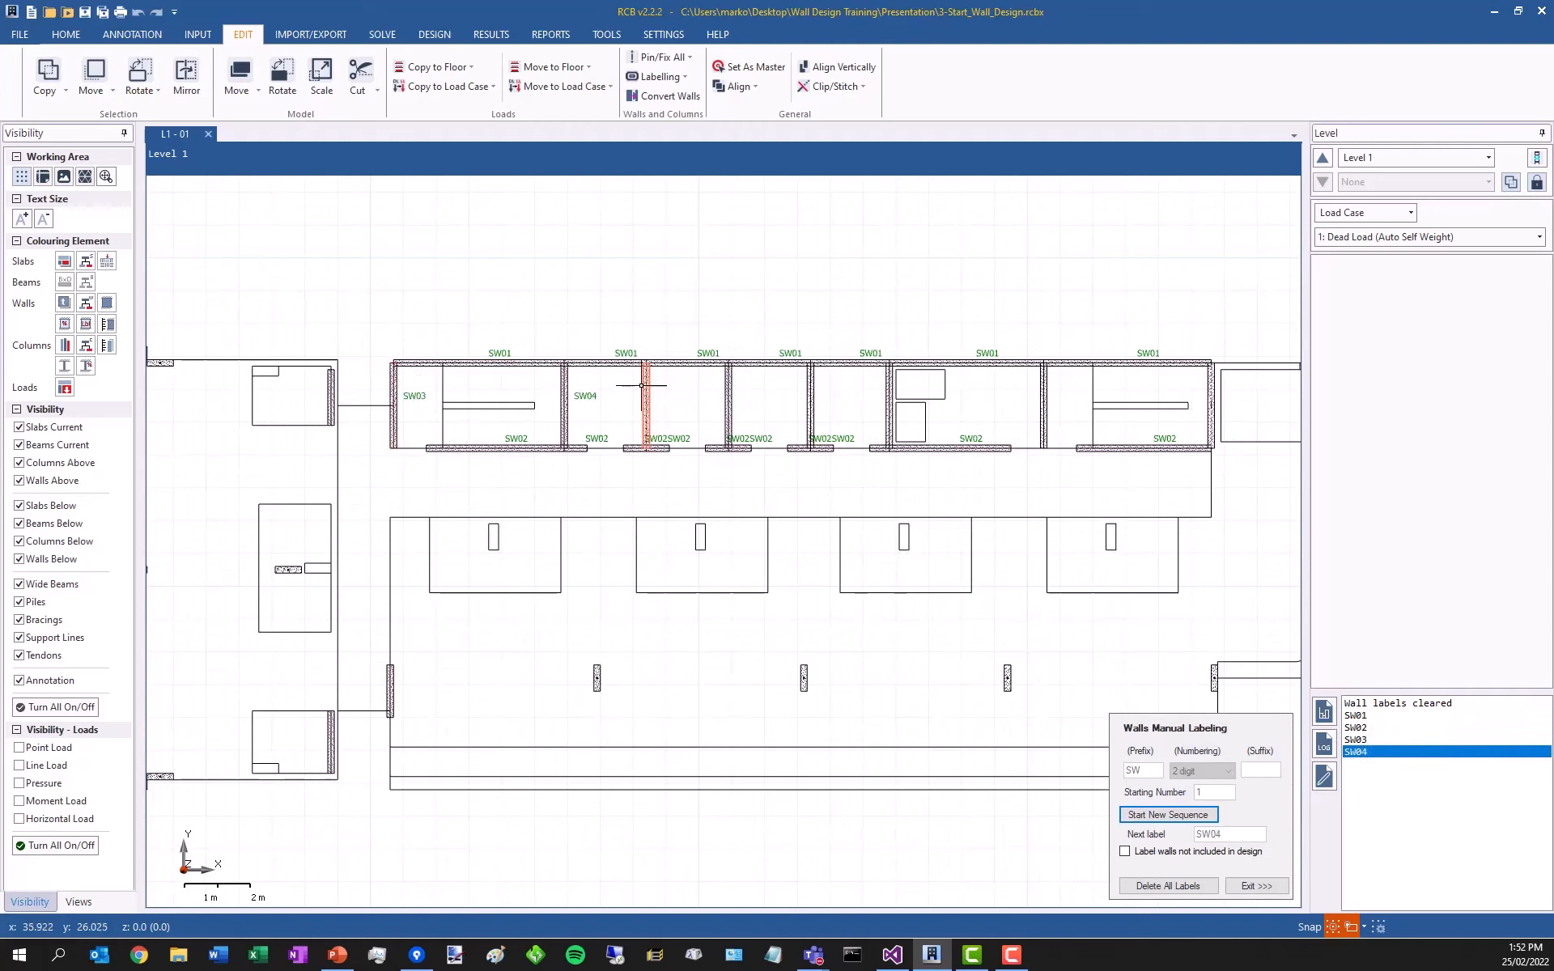
{"action": "left_click", "coordinate": [646, 388]}
{"action": "left_click", "coordinate": [728, 388]}
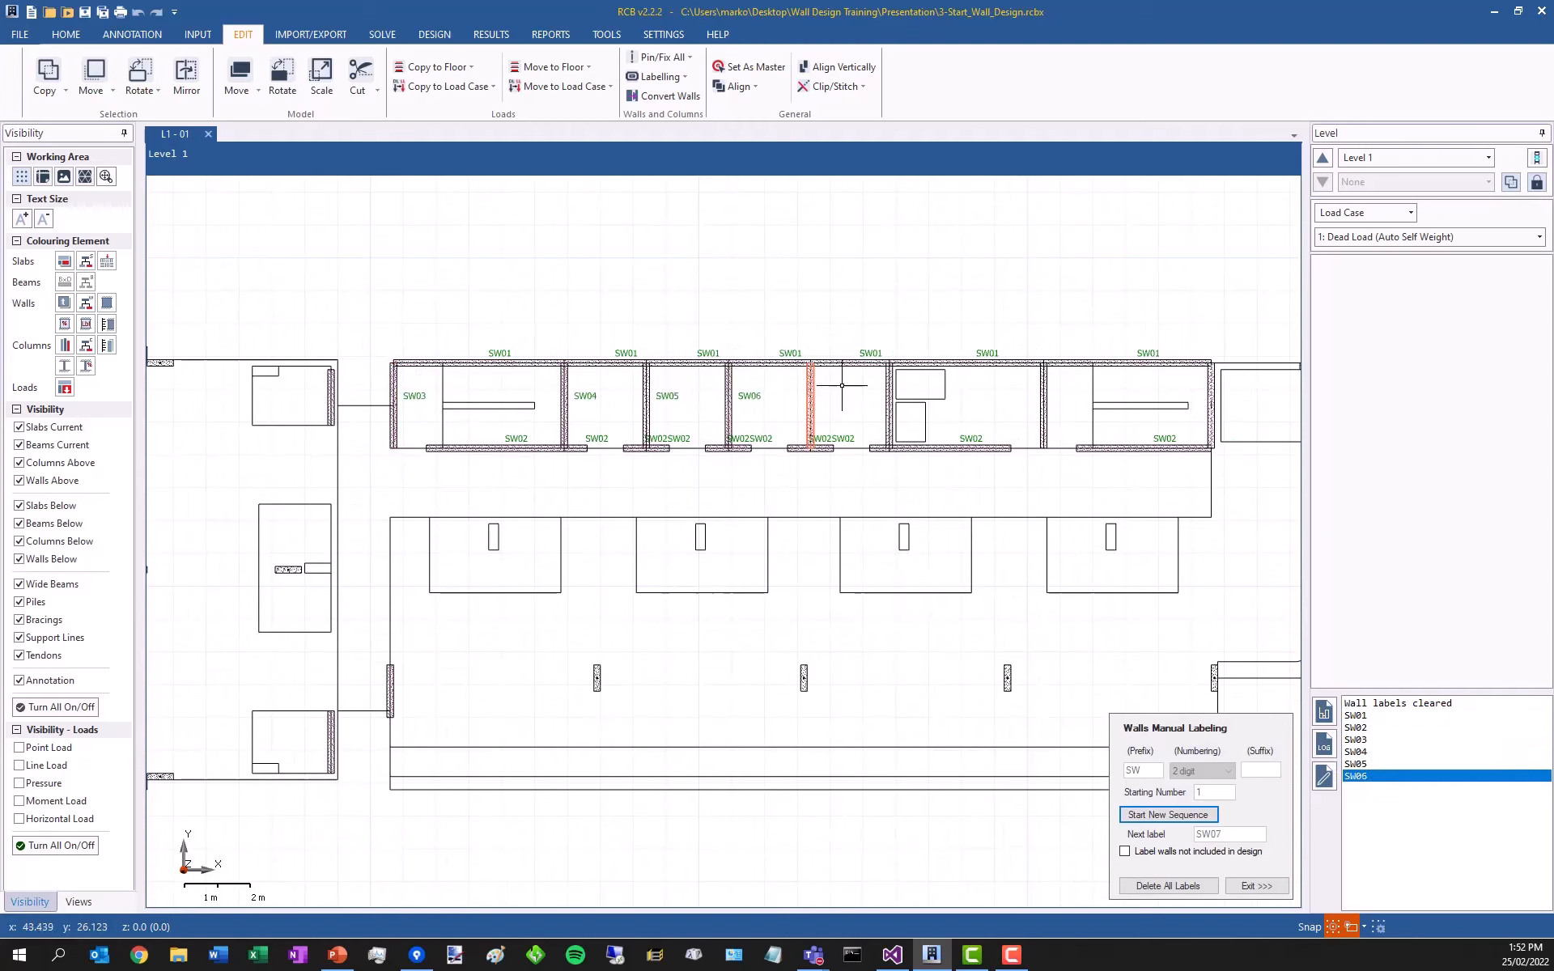
{"action": "left_click", "coordinate": [810, 388]}
{"action": "left_click", "coordinate": [890, 387]}
{"action": "left_click", "coordinate": [1044, 389]}
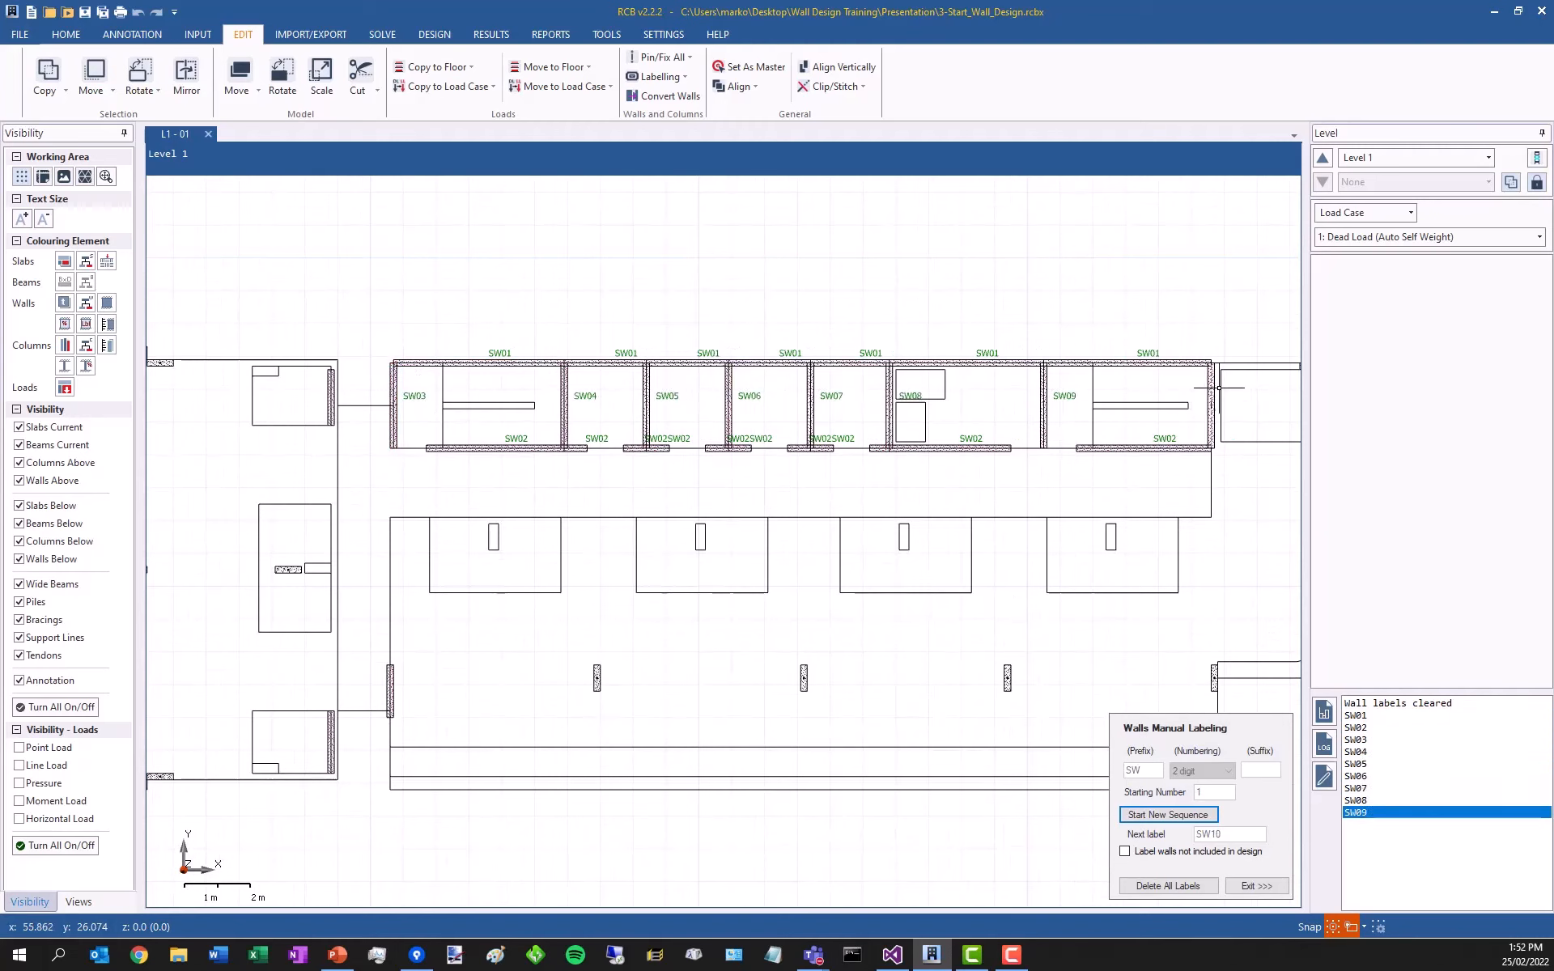
{"action": "left_click", "coordinate": [1212, 389]}
- Start a new label sequence with prefix W, label the three remaining walls W01 to W03, and finish manual labelling
{"action": "left_click", "coordinate": [1168, 814]}
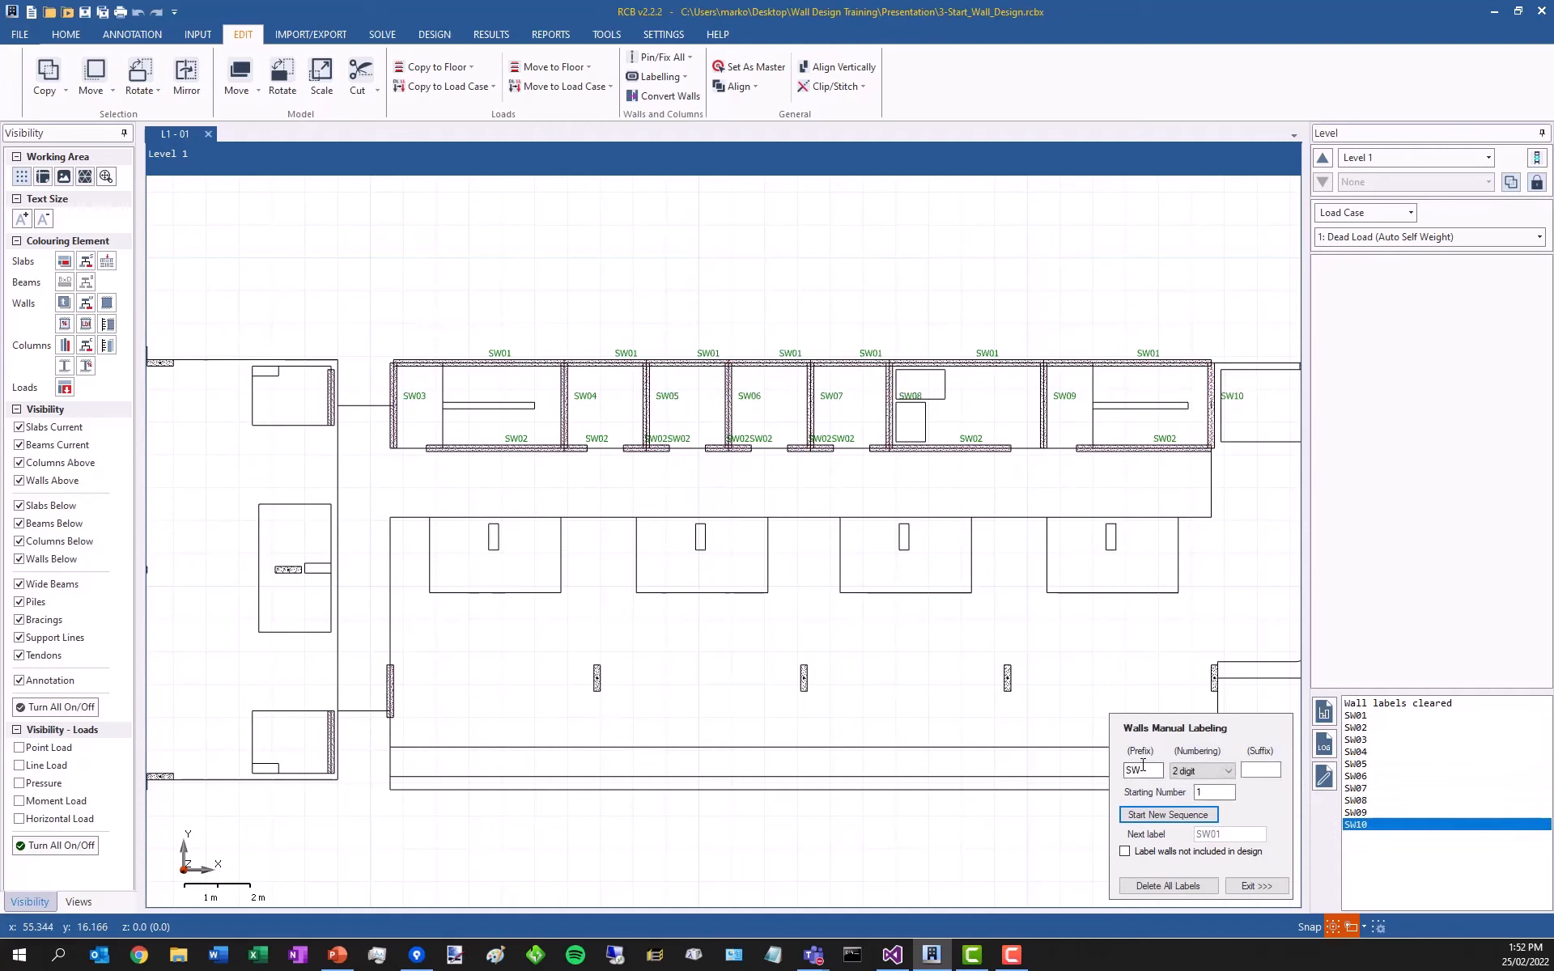
{"action": "type", "text": "W"}
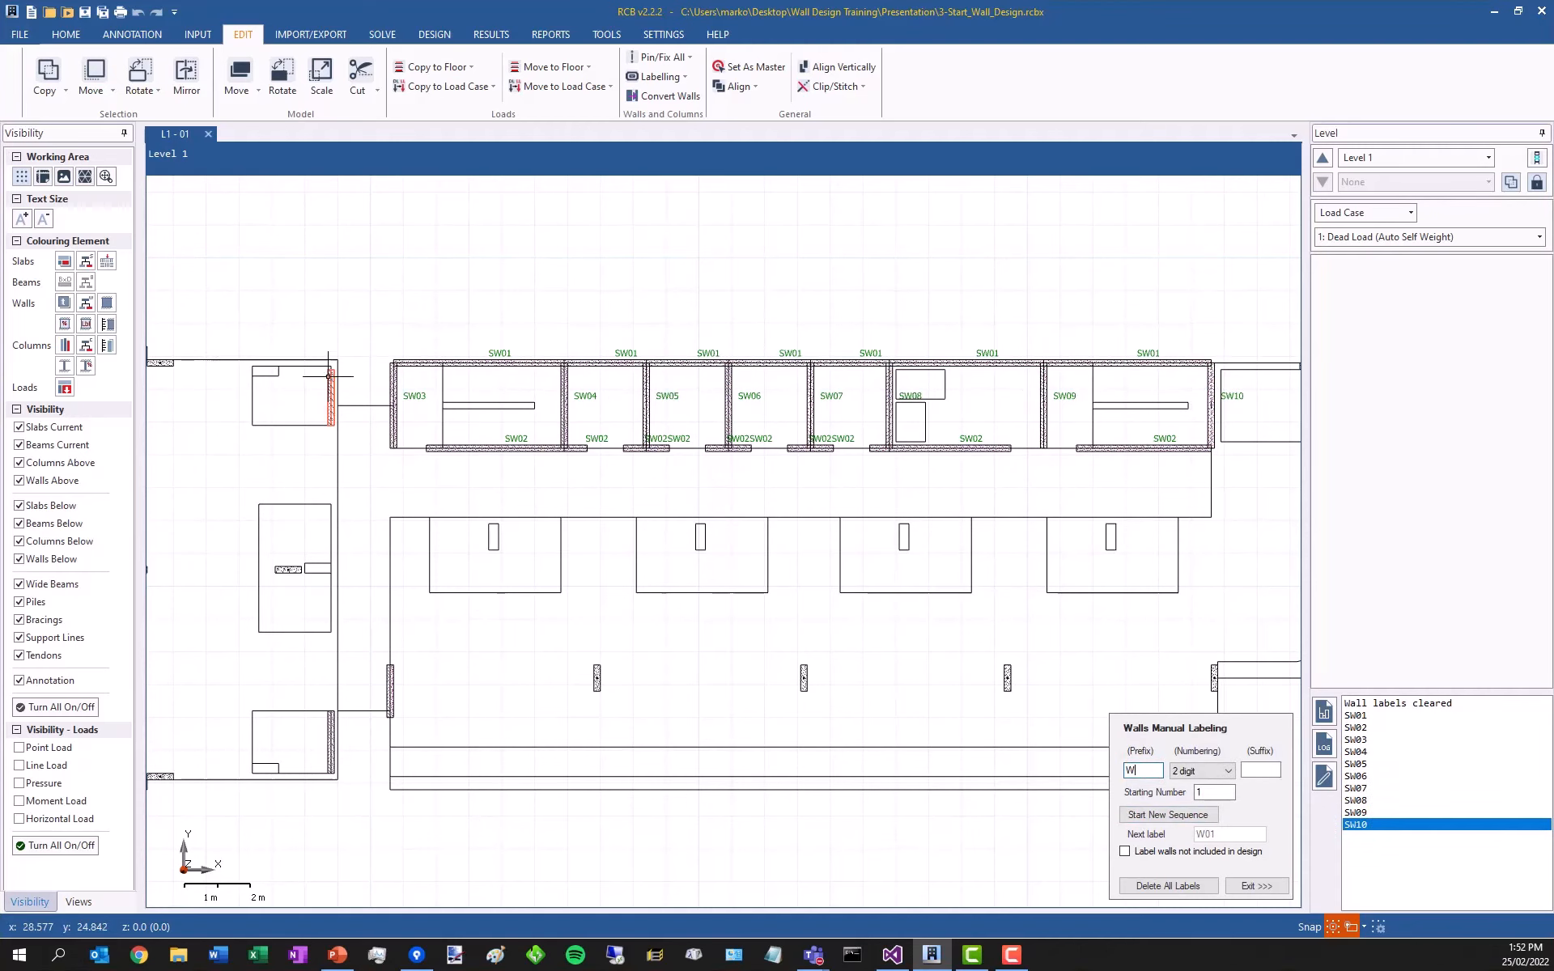
{"action": "left_click", "coordinate": [327, 393]}
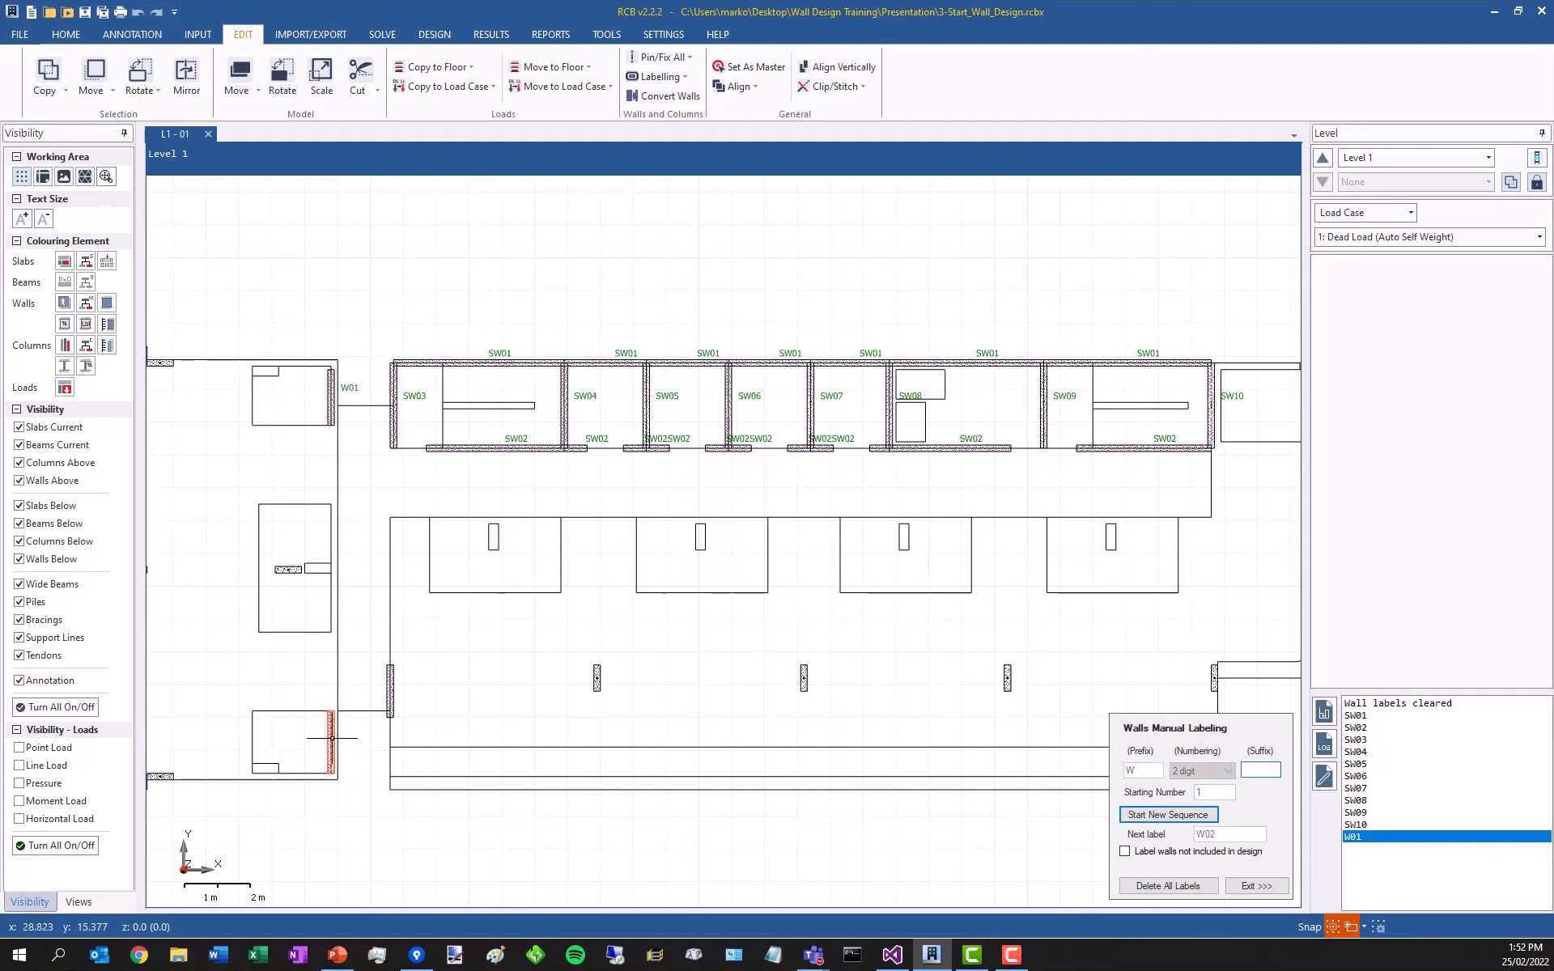
{"action": "left_click", "coordinate": [330, 738]}
{"action": "left_click", "coordinate": [389, 686]}
{"action": "left_click", "coordinate": [1256, 885]}
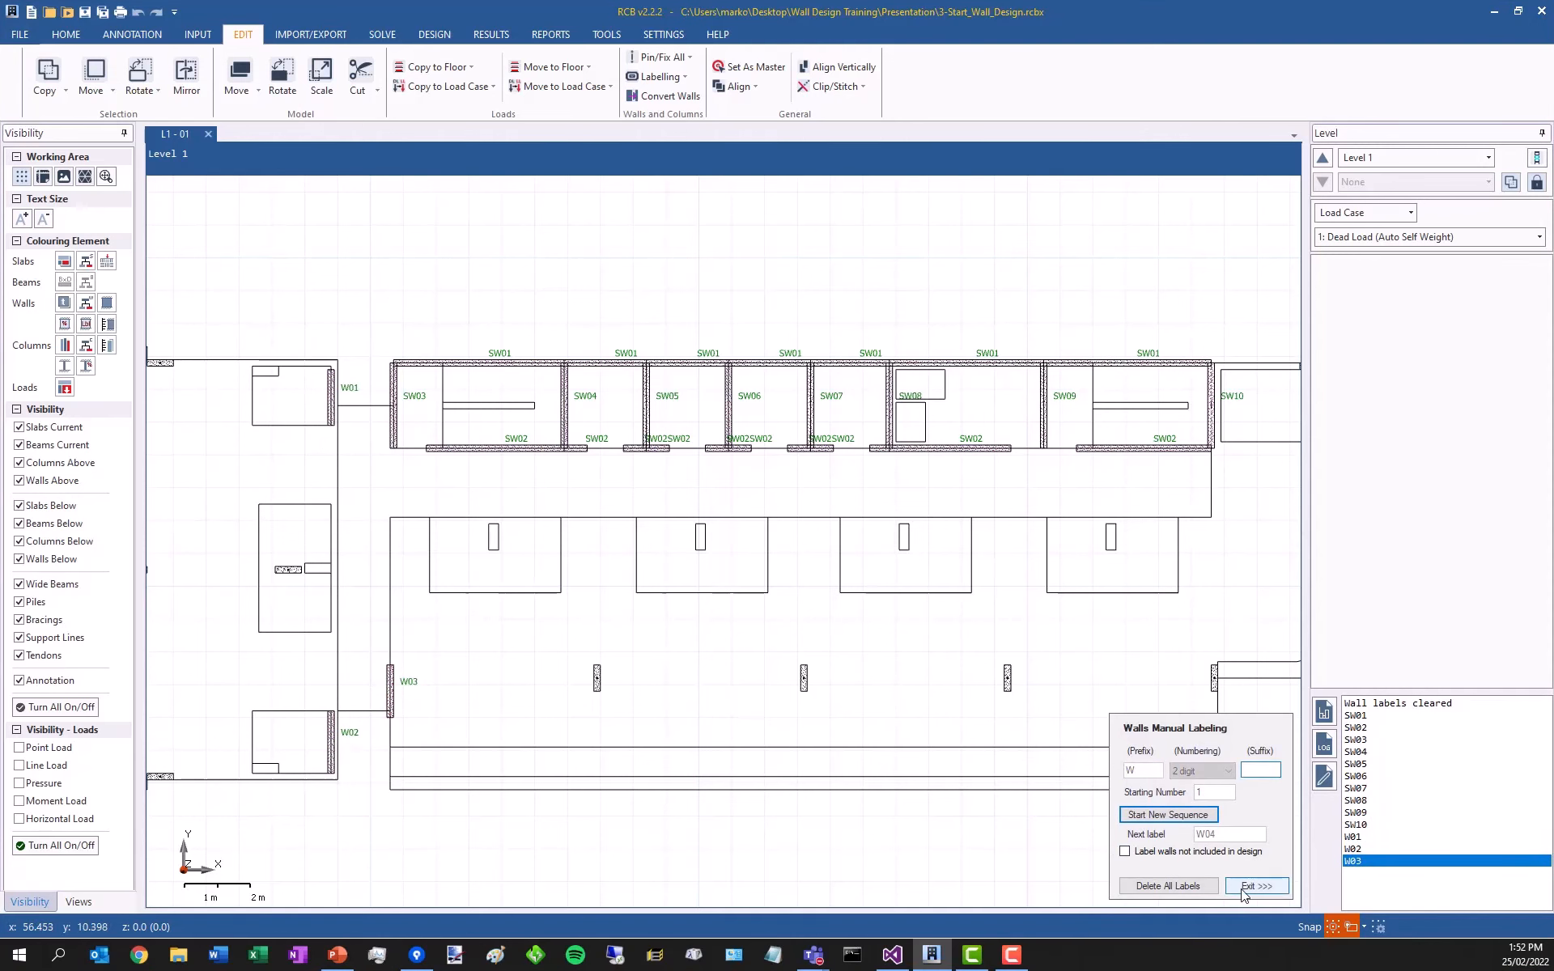
- Set the label of the short unlabelled wall segment beside the base of the SW08 wall to SW02
{"action": "scroll", "coordinate": [924, 409], "scroll_direction": "up", "scroll_amount": 2}
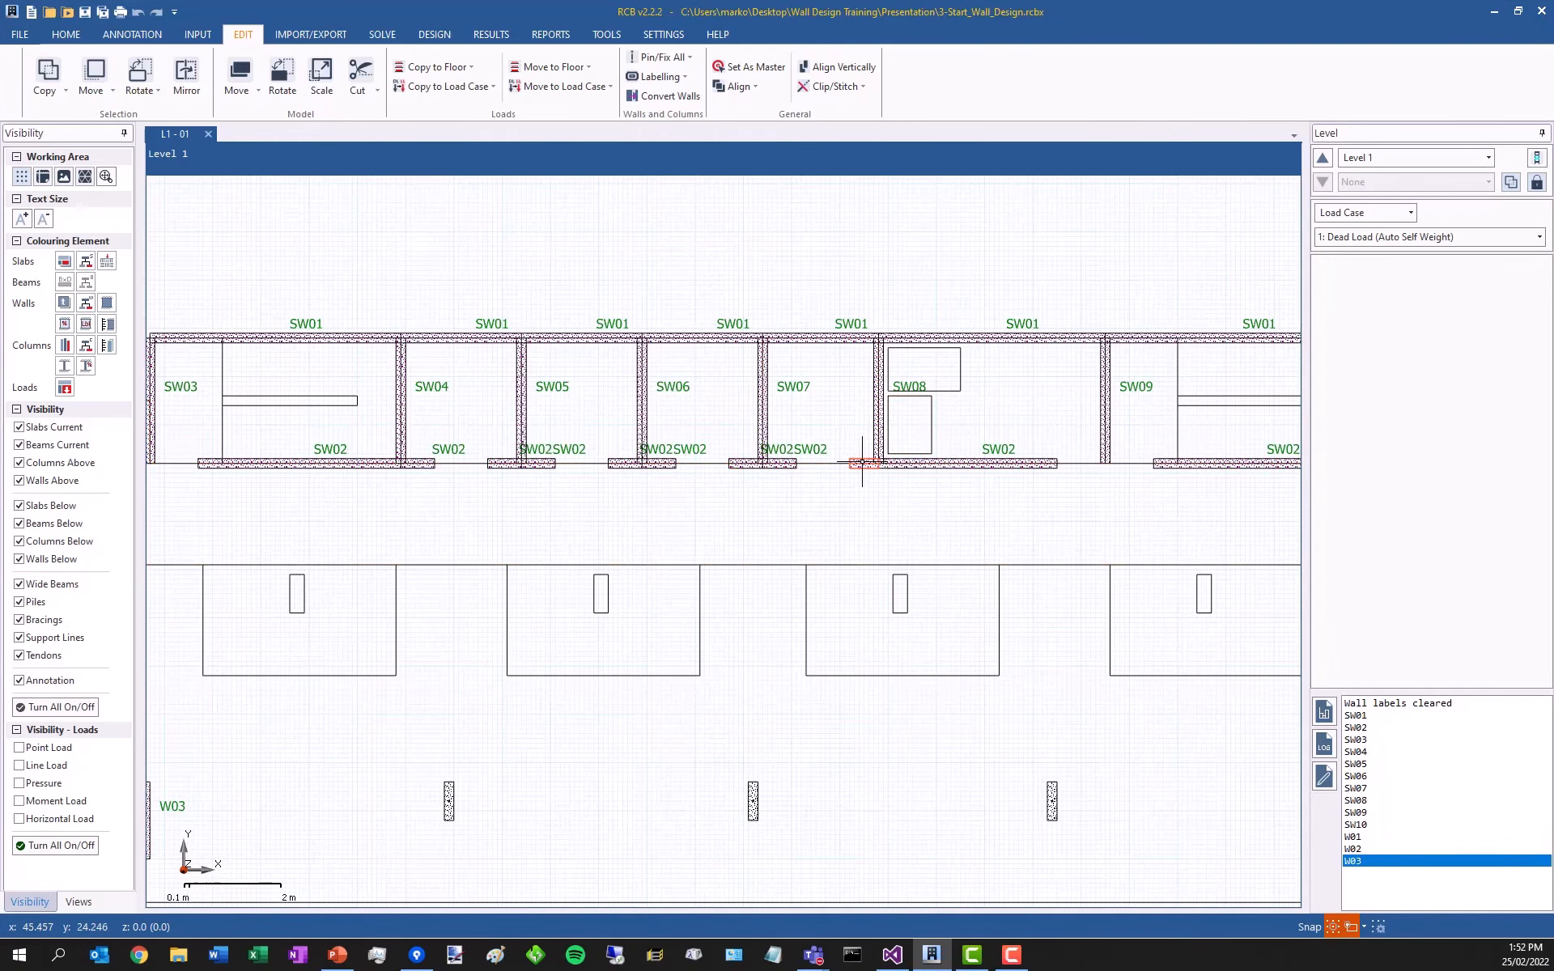
{"action": "left_click", "coordinate": [1039, 454]}
{"action": "left_click", "coordinate": [1426, 290]}
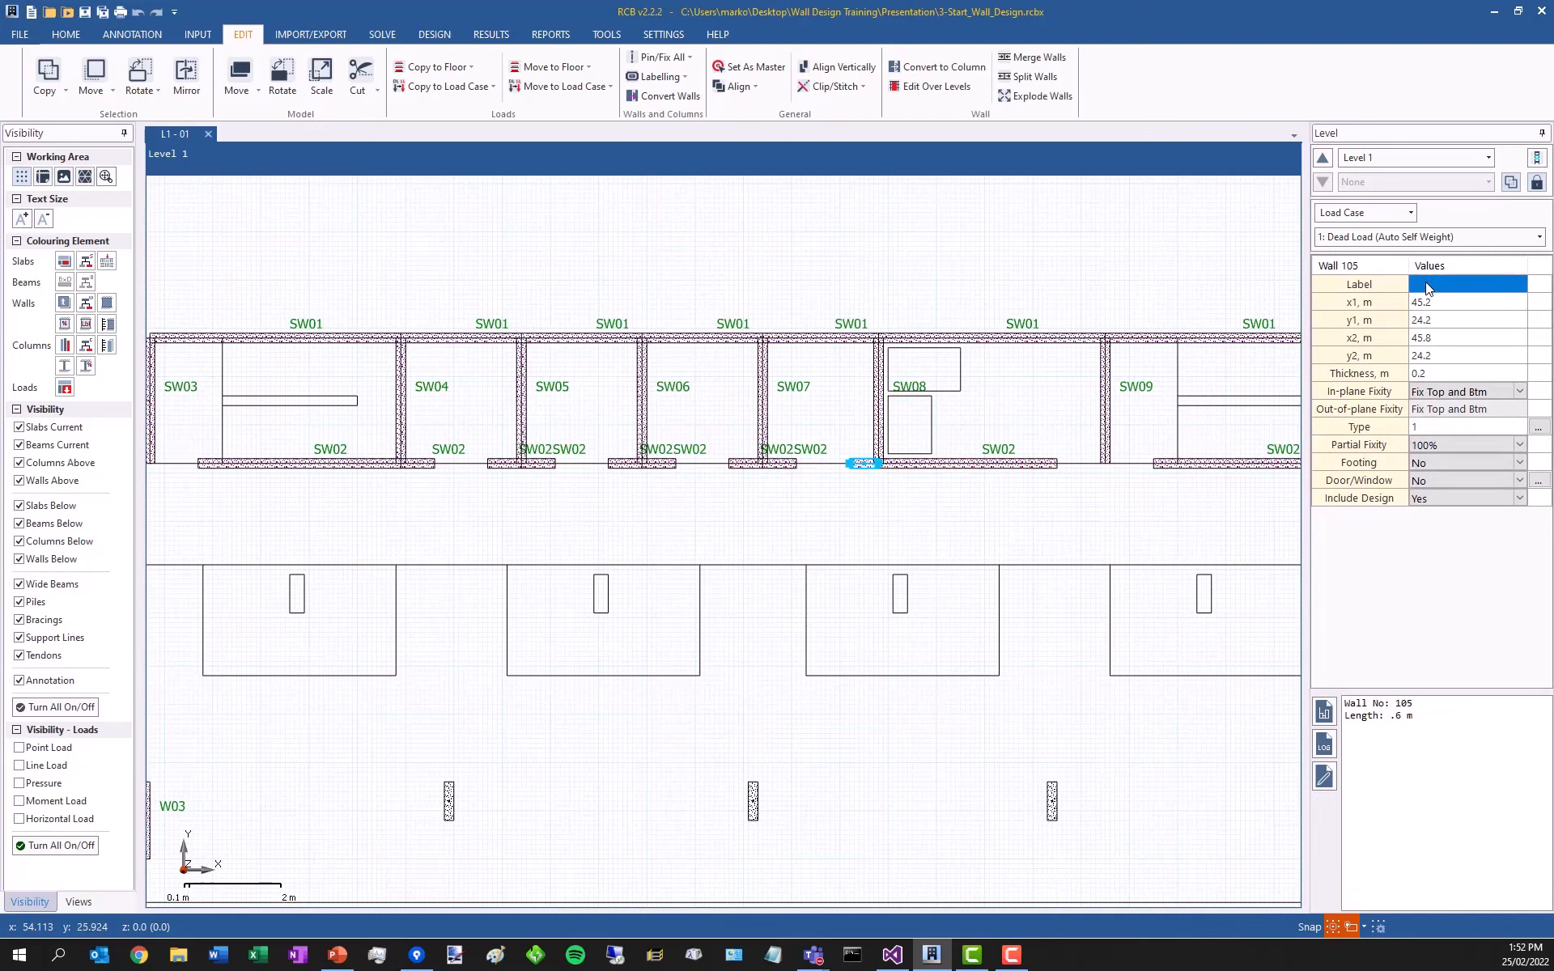
{"action": "type", "text": "SW02"}
{"action": "key", "text": "Return"}
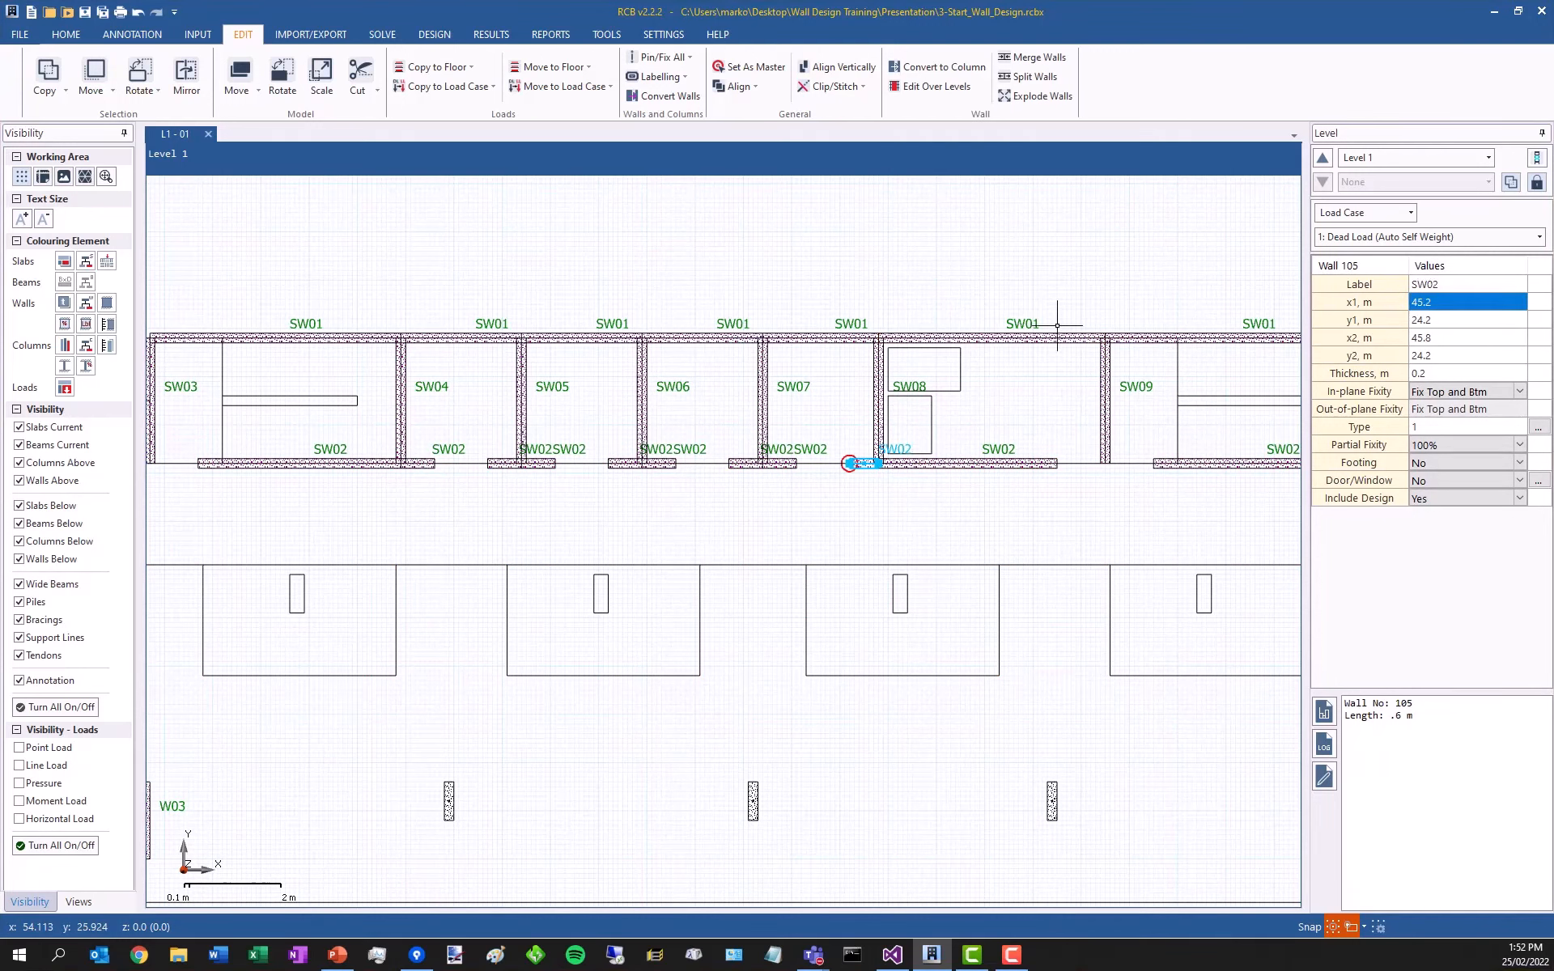
{"action": "left_click", "coordinate": [982, 427]}
- Inspect the properties of the adjacent longer SW02 wall and go up to Level 3 to check the wall labels there
{"action": "scroll", "coordinate": [983, 428], "scroll_direction": "up", "scroll_amount": 1}
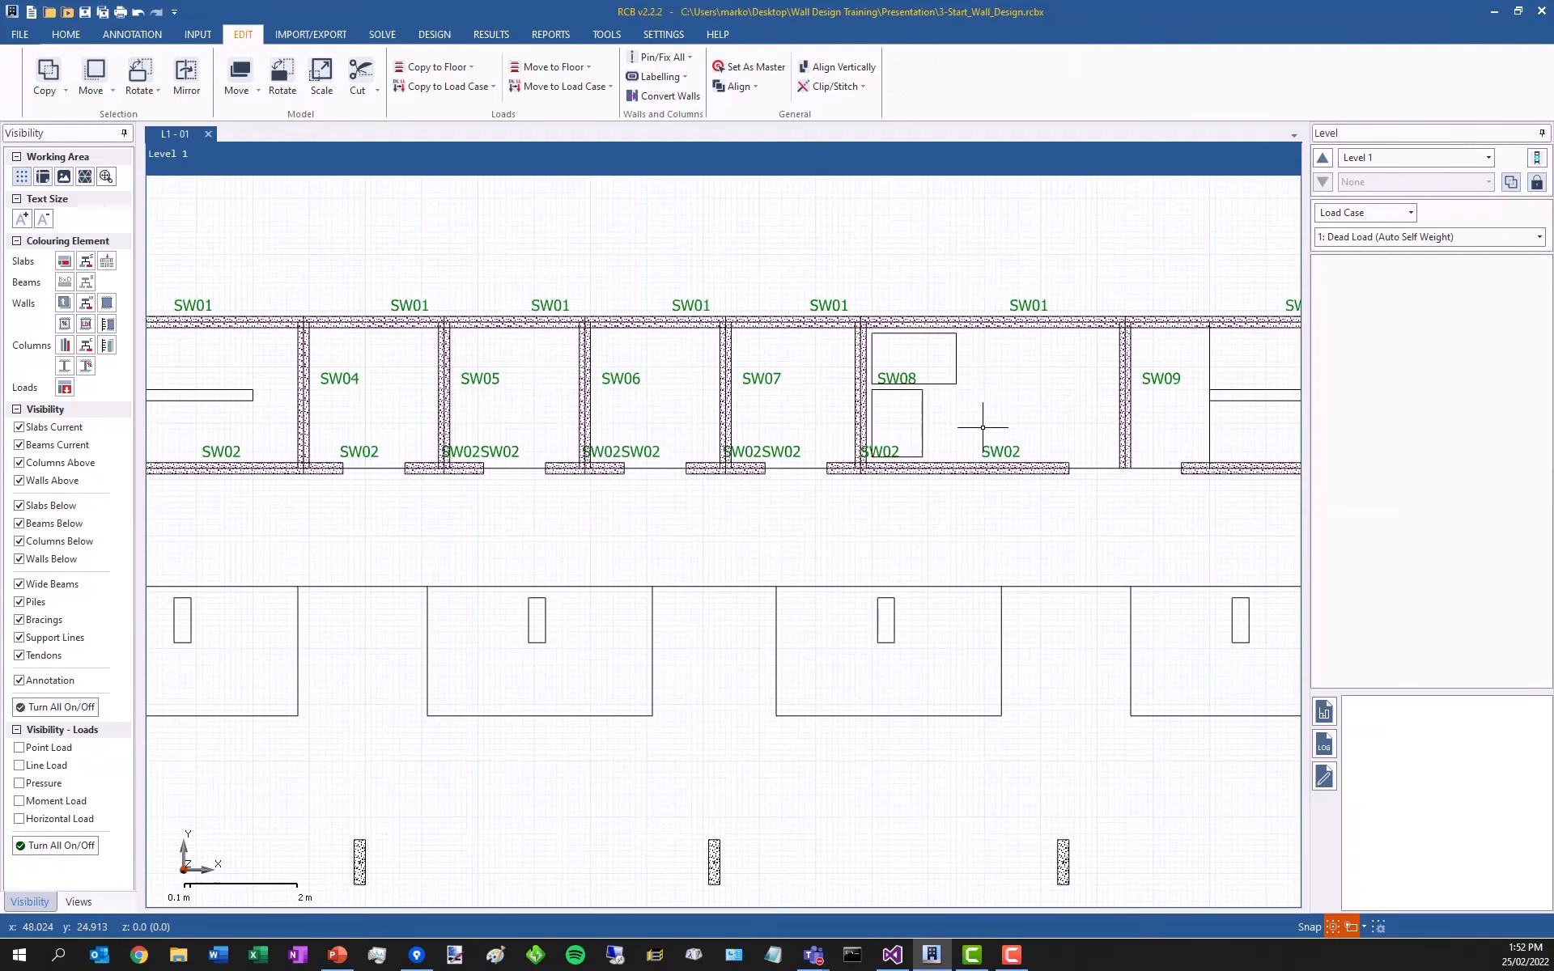
{"action": "left_click", "coordinate": [1003, 468]}
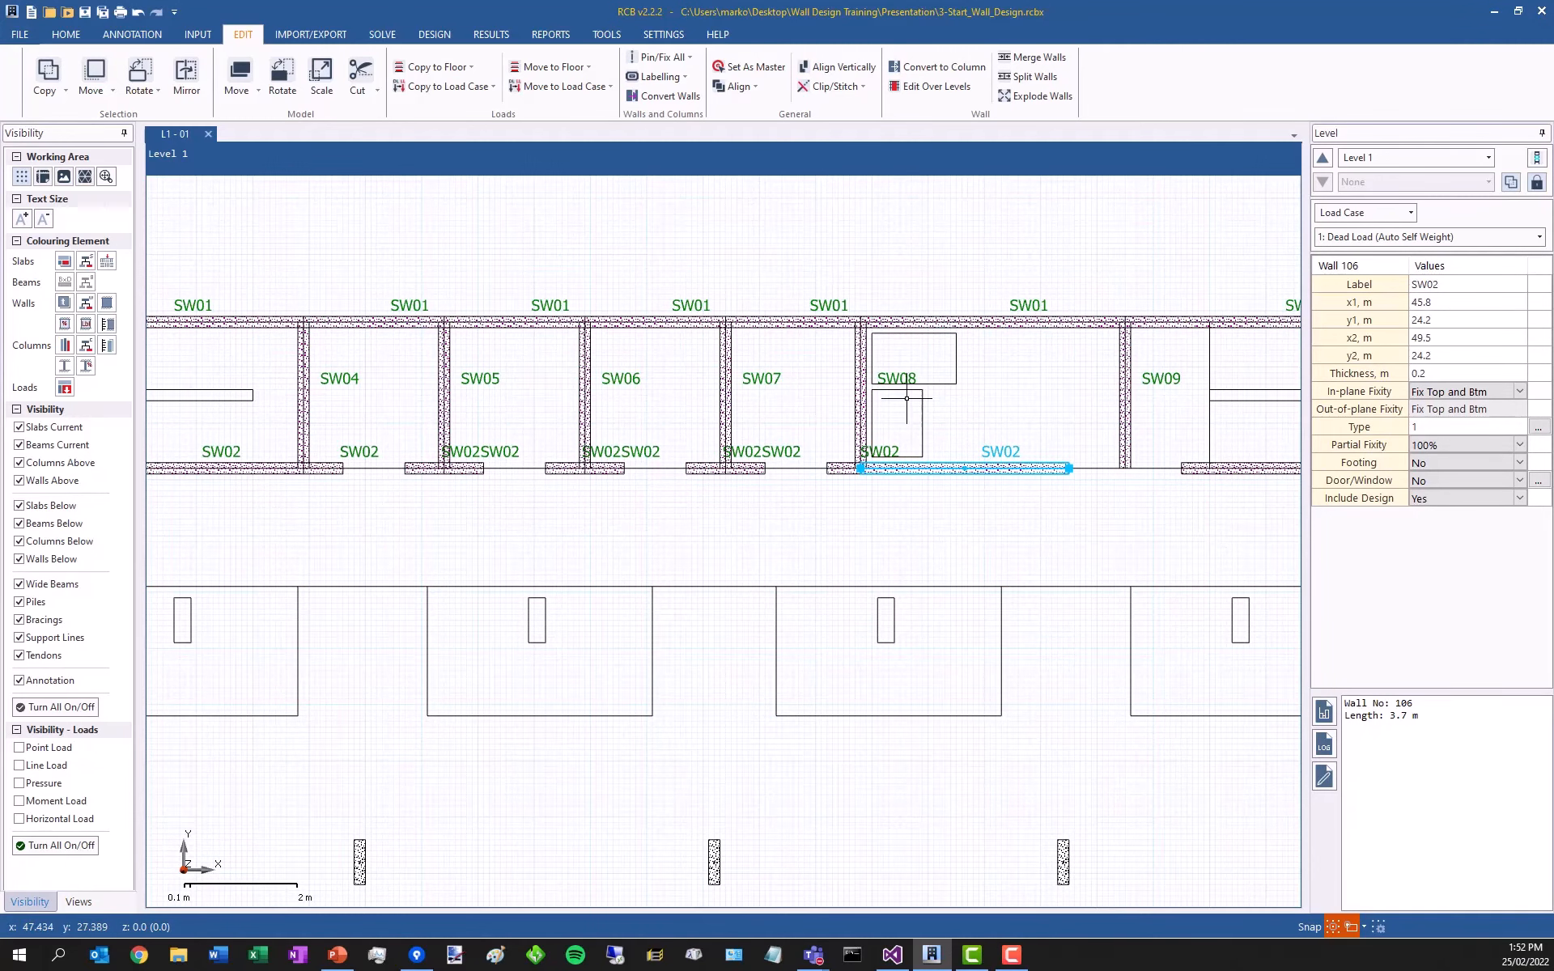
{"action": "scroll", "coordinate": [813, 413], "scroll_direction": "down", "scroll_amount": 1}
{"action": "scroll", "coordinate": [817, 266], "scroll_direction": "down", "scroll_amount": 1}
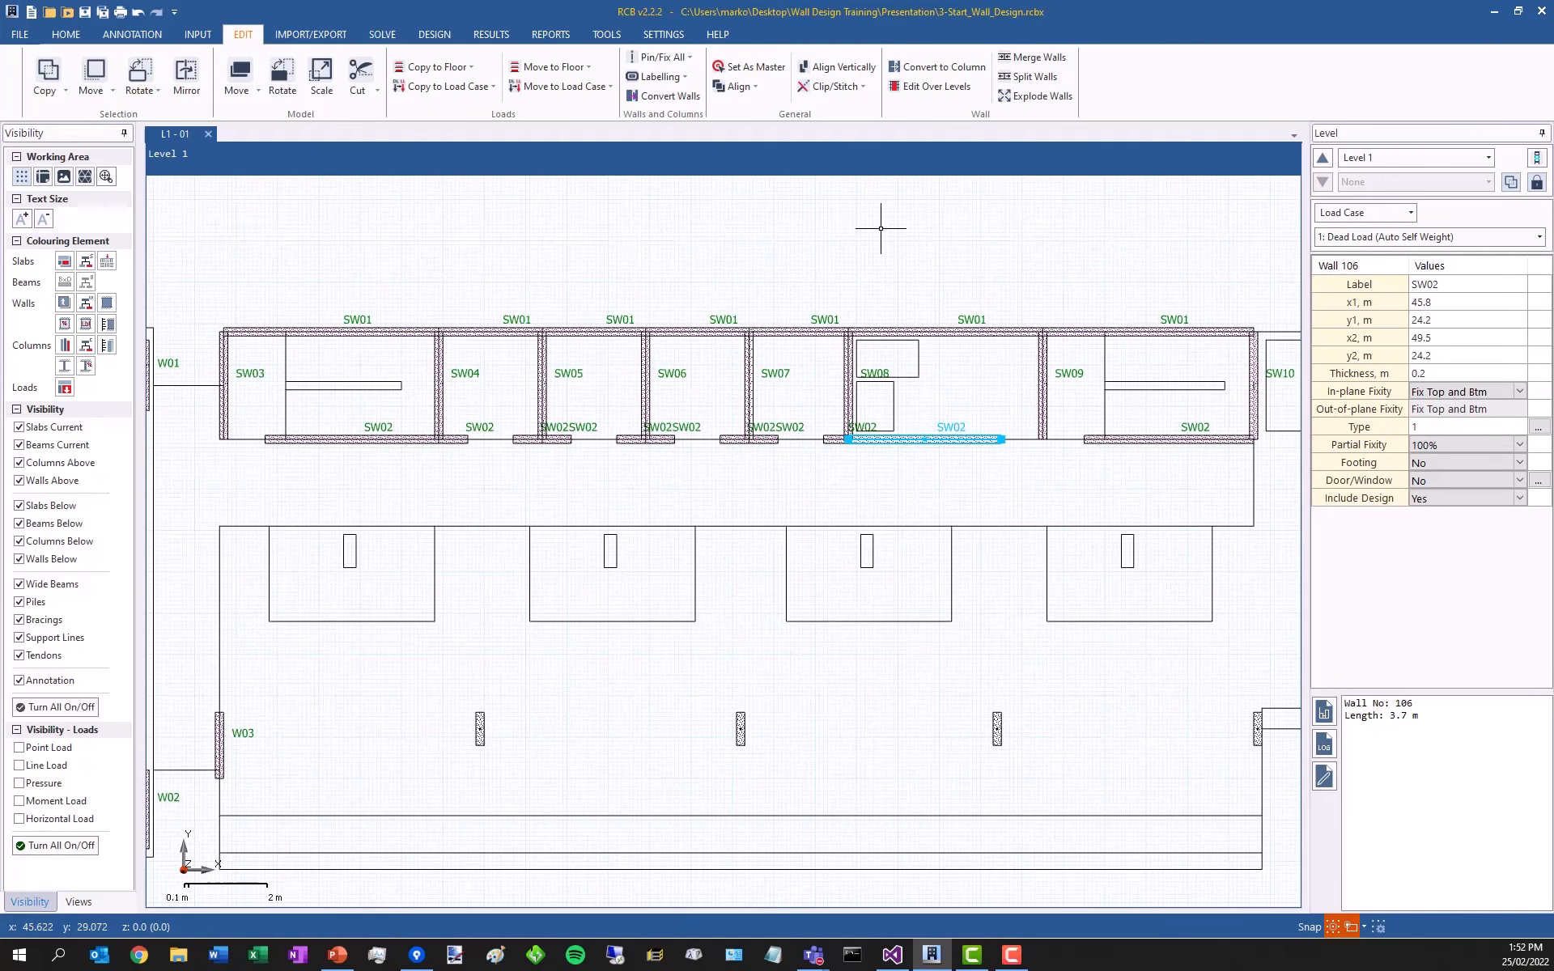
{"action": "left_click", "coordinate": [1324, 158]}
{"action": "left_click", "coordinate": [1326, 159]}
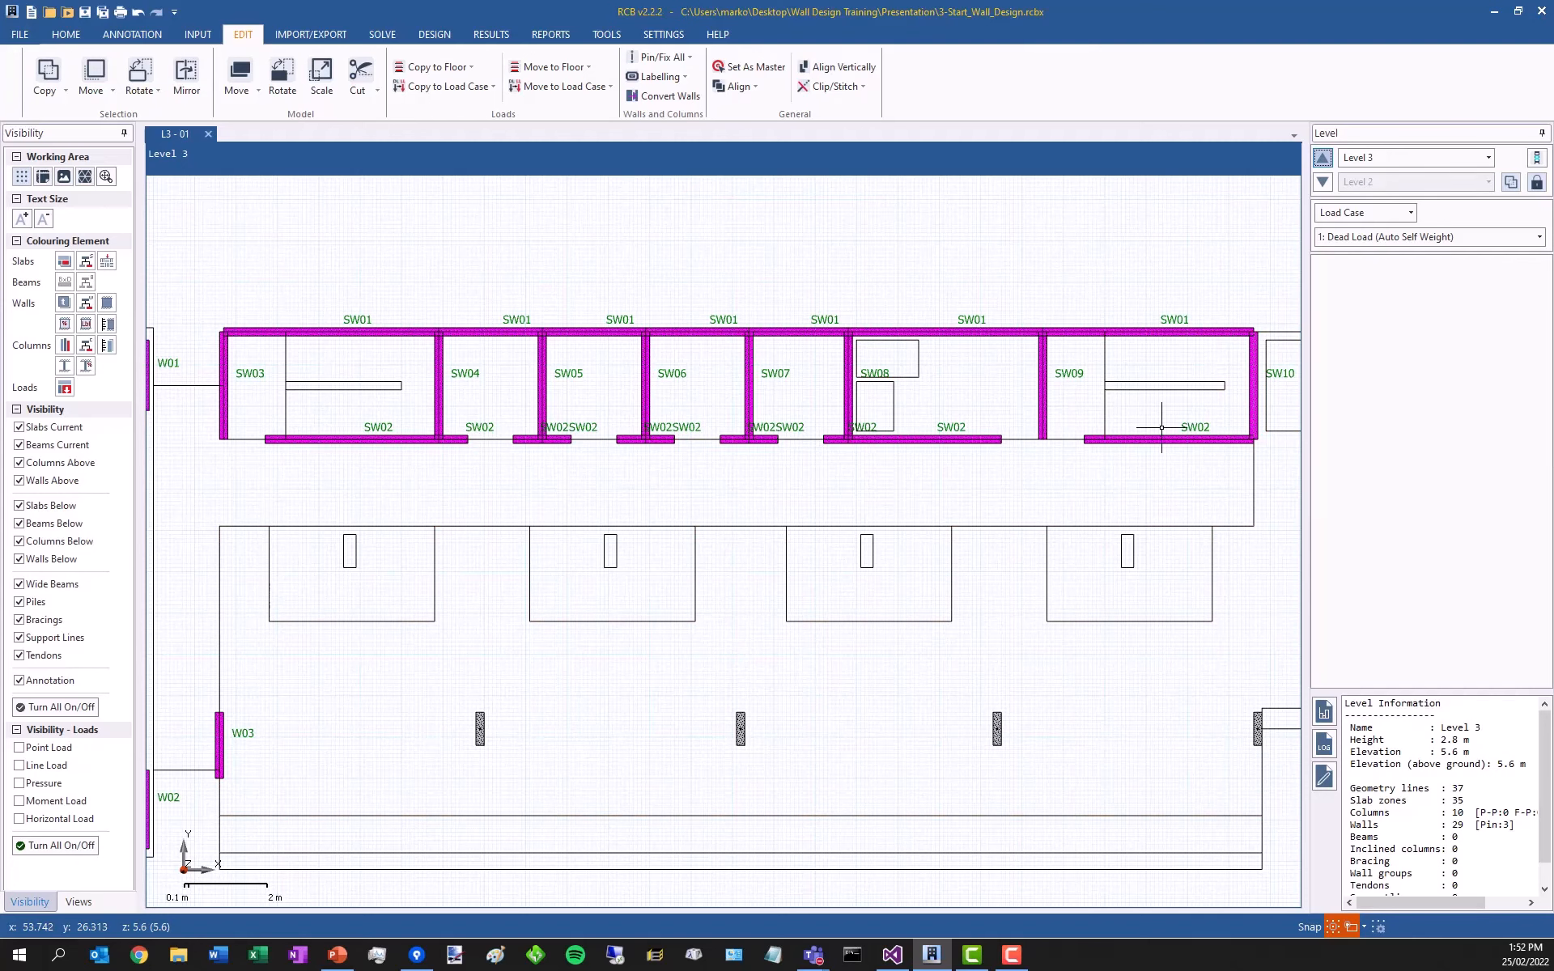
{"action": "scroll", "coordinate": [1008, 331], "scroll_direction": "down", "scroll_amount": 2}
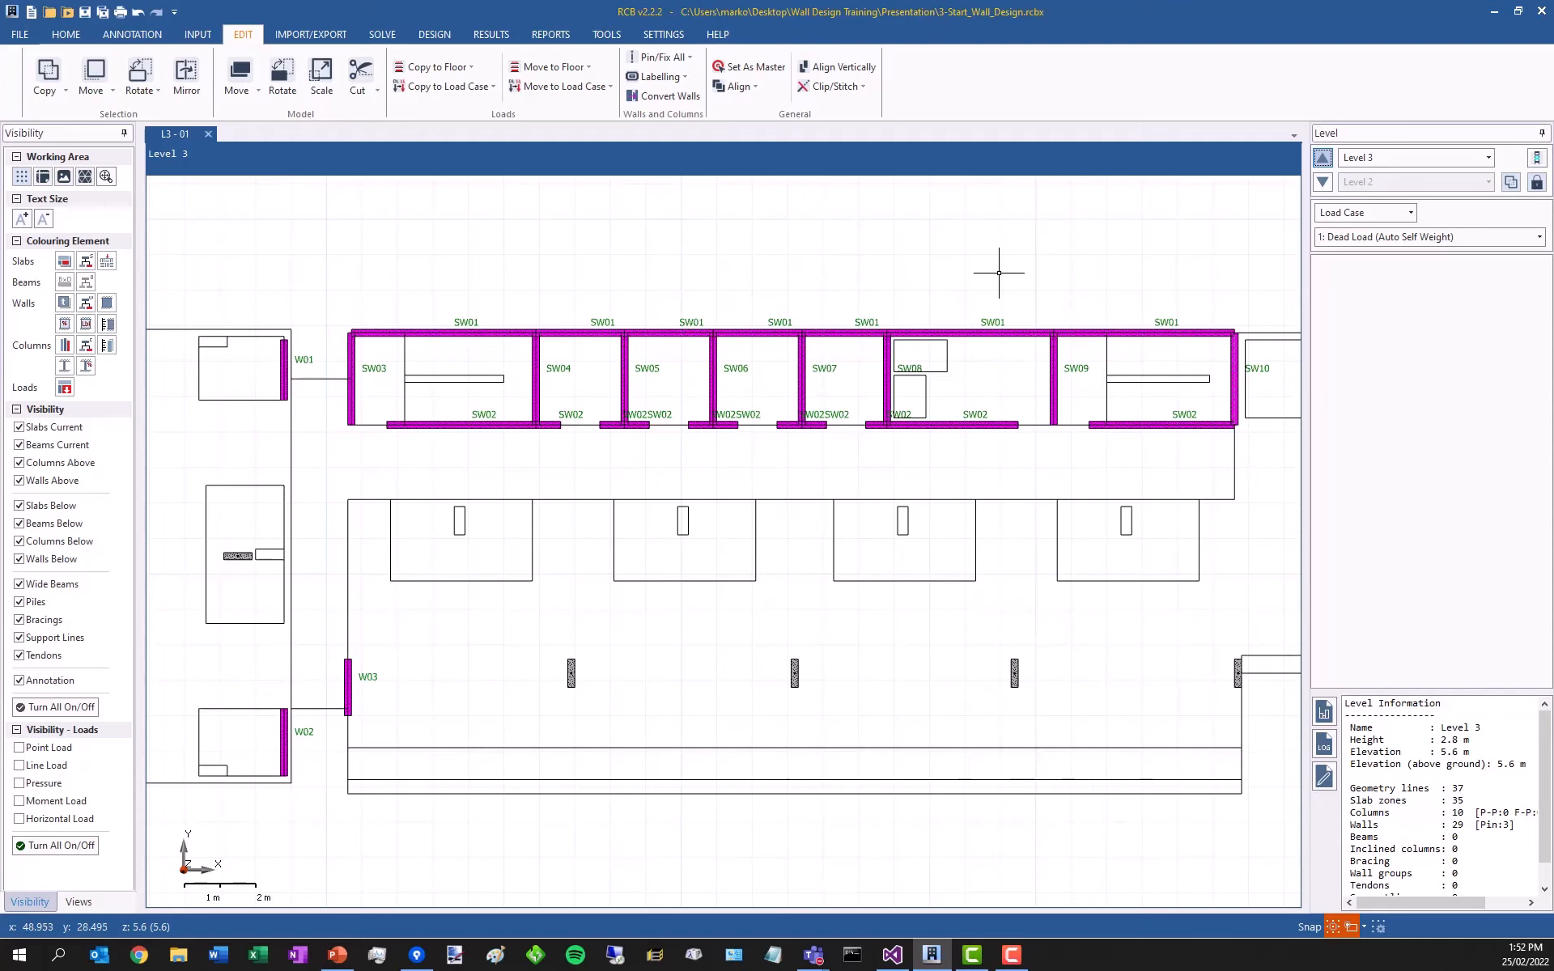
{"action": "scroll", "coordinate": [796, 409], "scroll_direction": "down", "scroll_amount": 1}
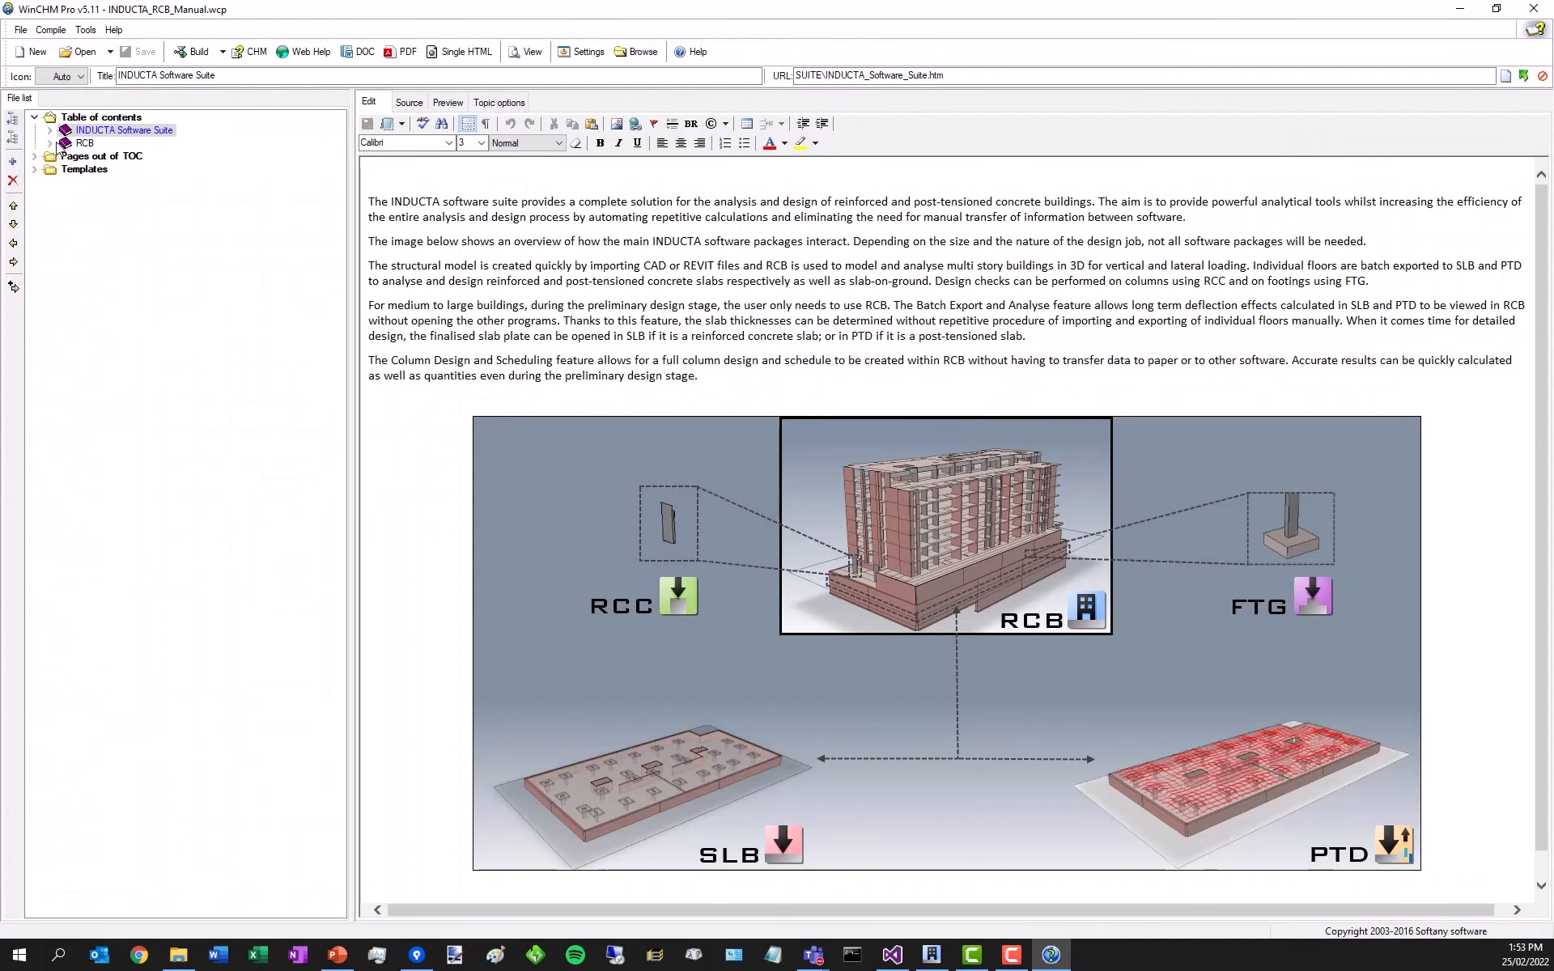
- In the WinCHM manual, open the Shear Cores topic in the modelling considerations for AS 3600 - 2018 wall design
{"action": "left_click", "coordinate": [50, 143]}
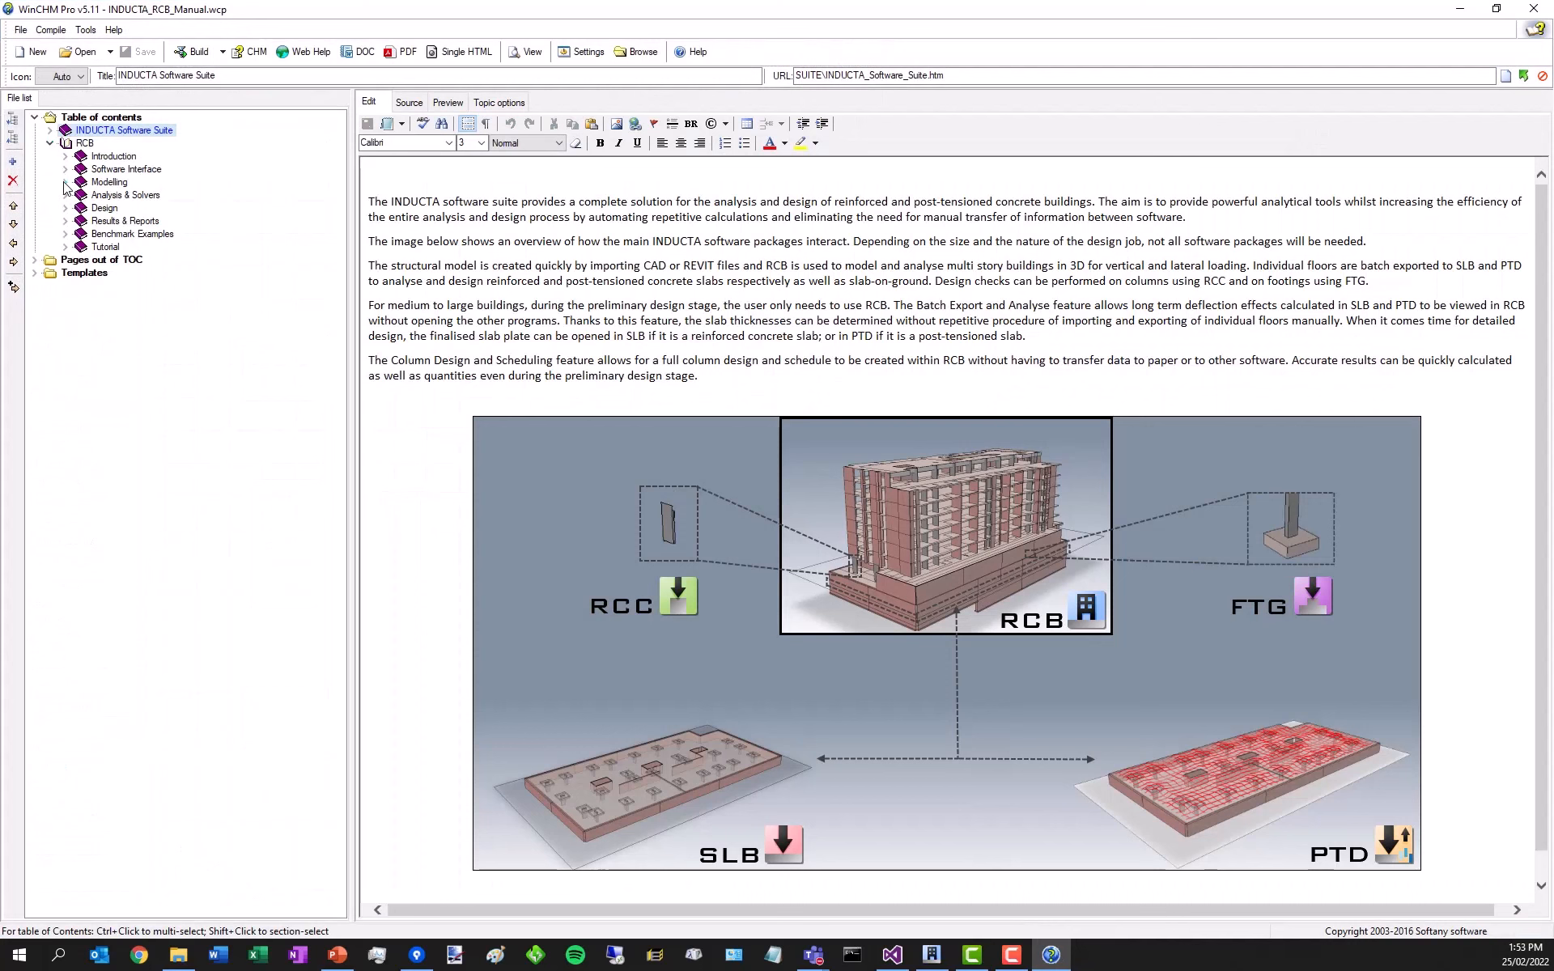
{"action": "left_click", "coordinate": [65, 182]}
{"action": "left_click", "coordinate": [65, 298]}
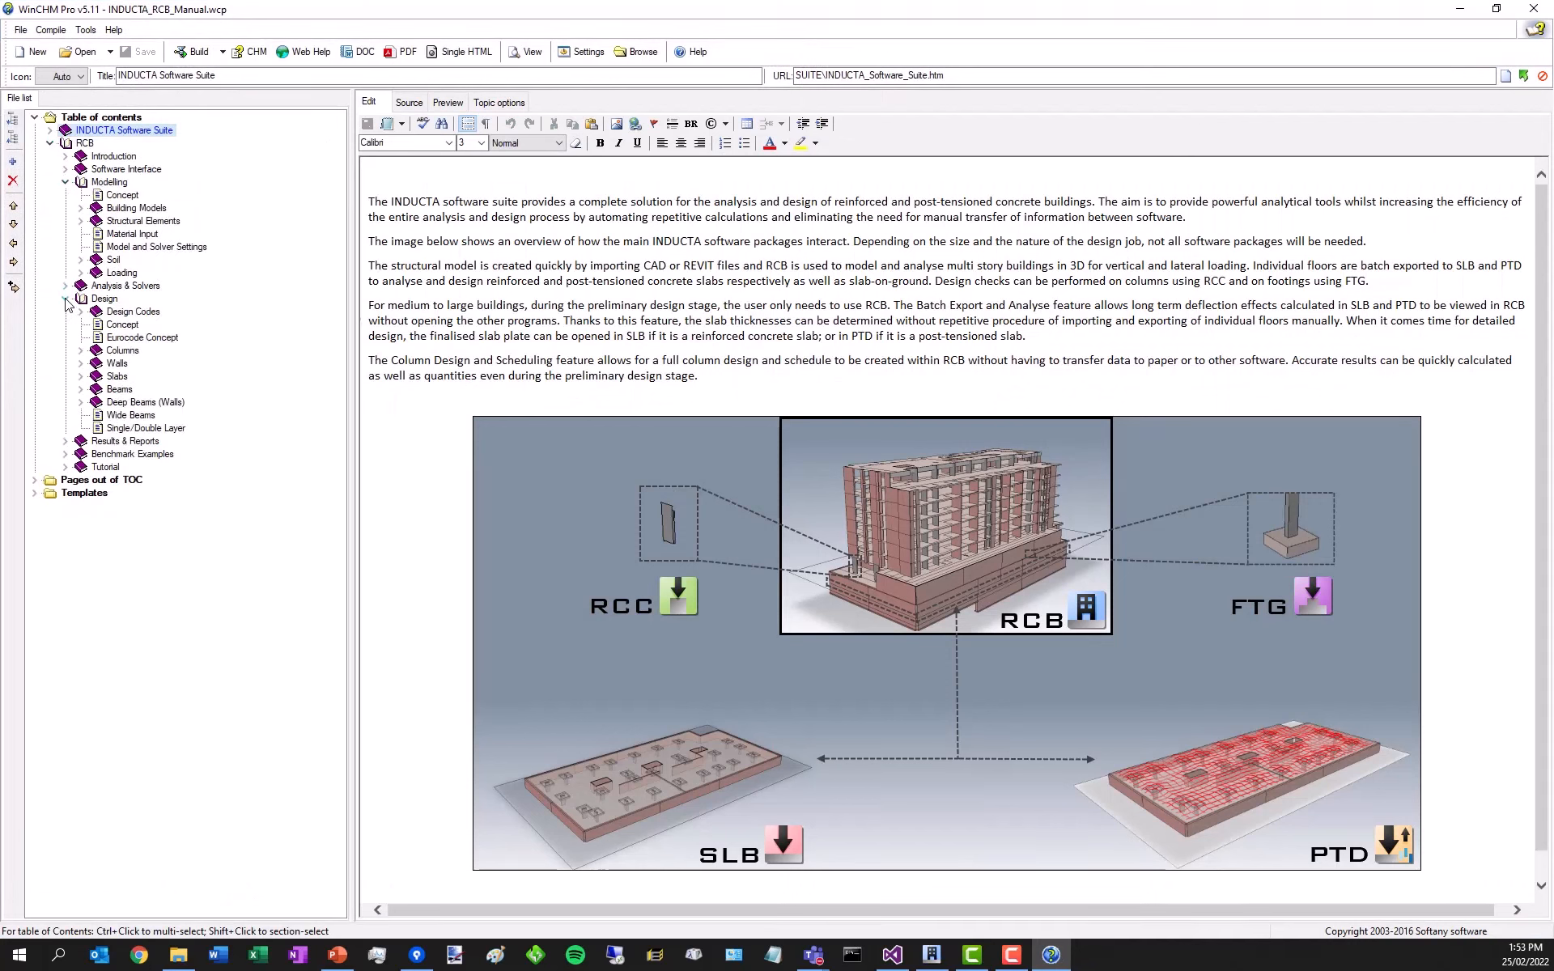
{"action": "left_click", "coordinate": [80, 375]}
{"action": "left_click", "coordinate": [81, 366]}
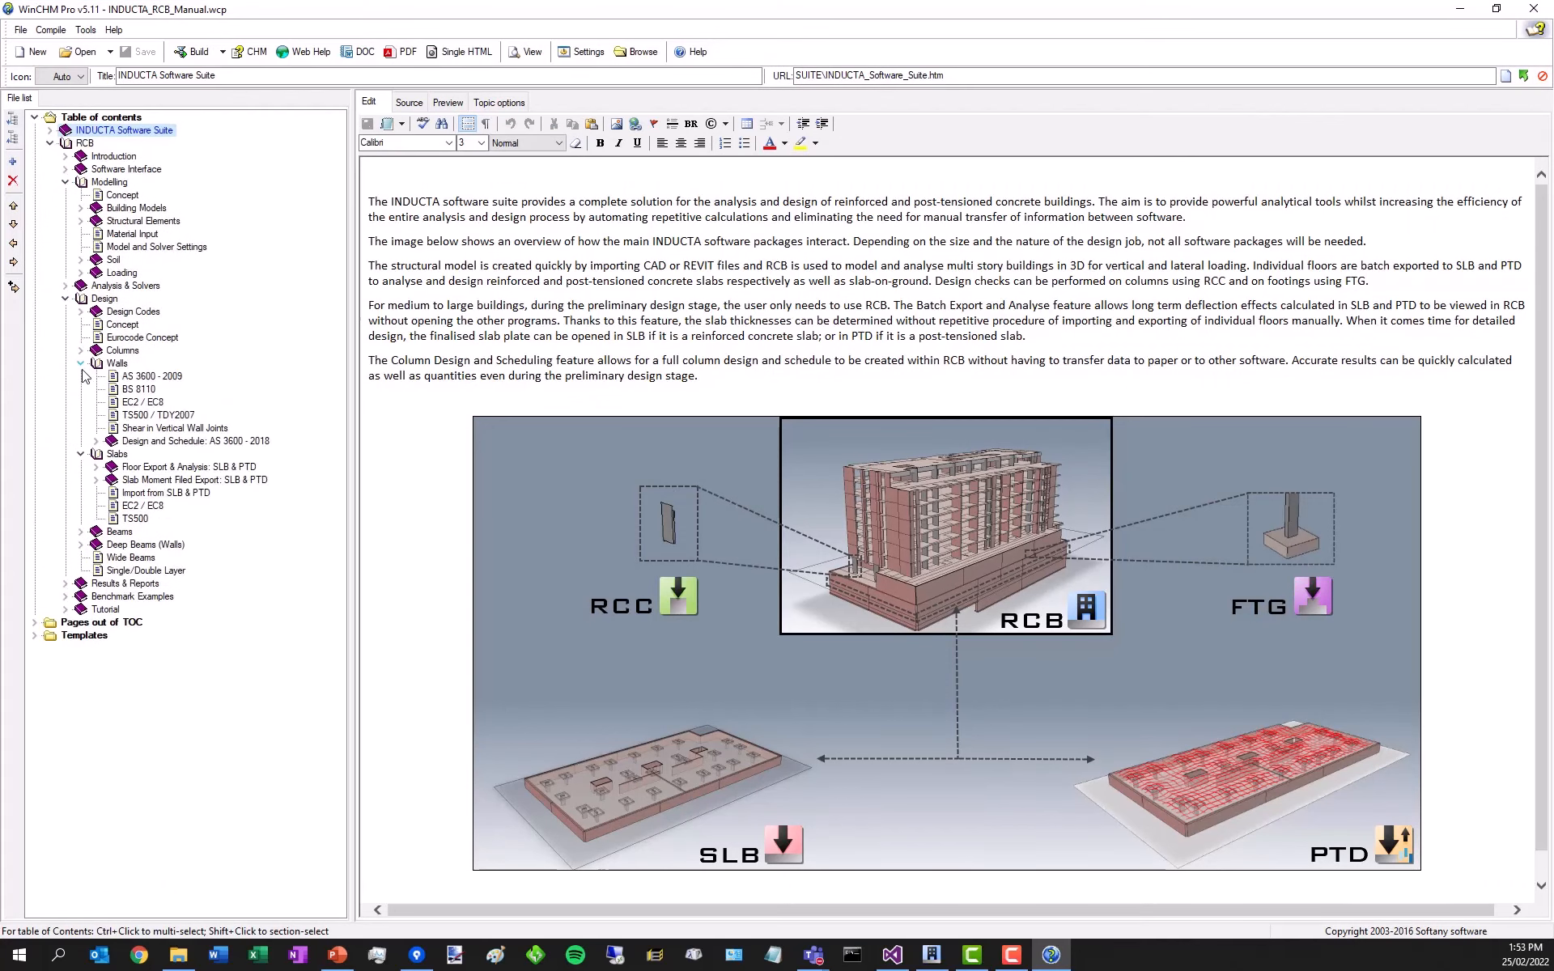
{"action": "left_click", "coordinate": [95, 442]}
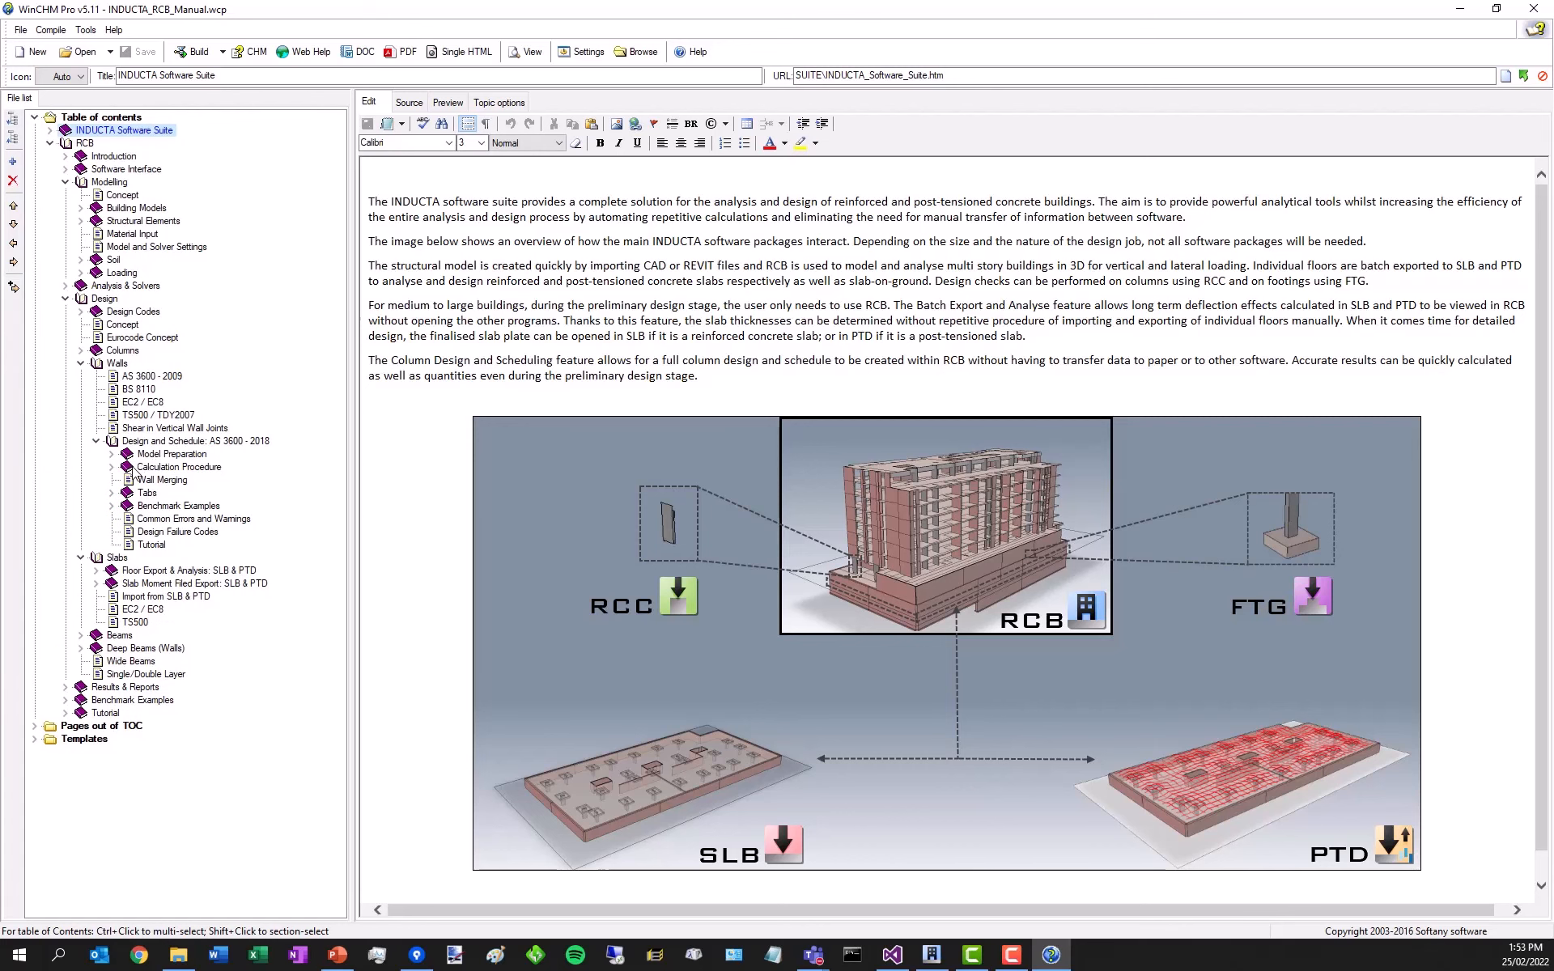
{"action": "left_click", "coordinate": [112, 455]}
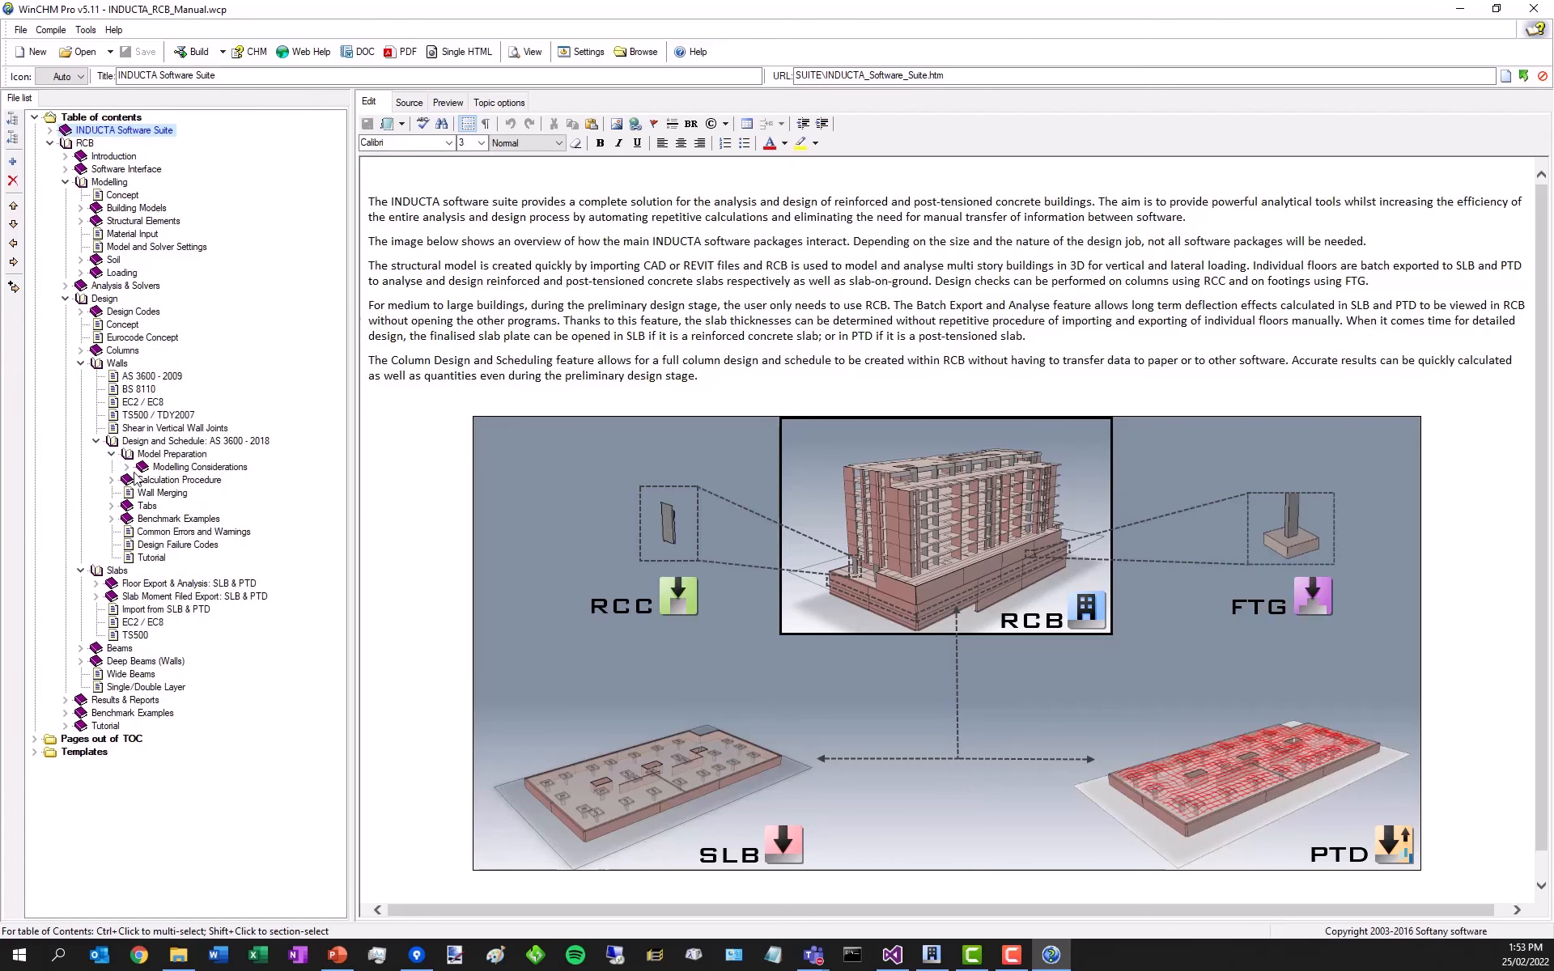
{"action": "left_click", "coordinate": [127, 467]}
{"action": "left_click", "coordinate": [190, 507]}
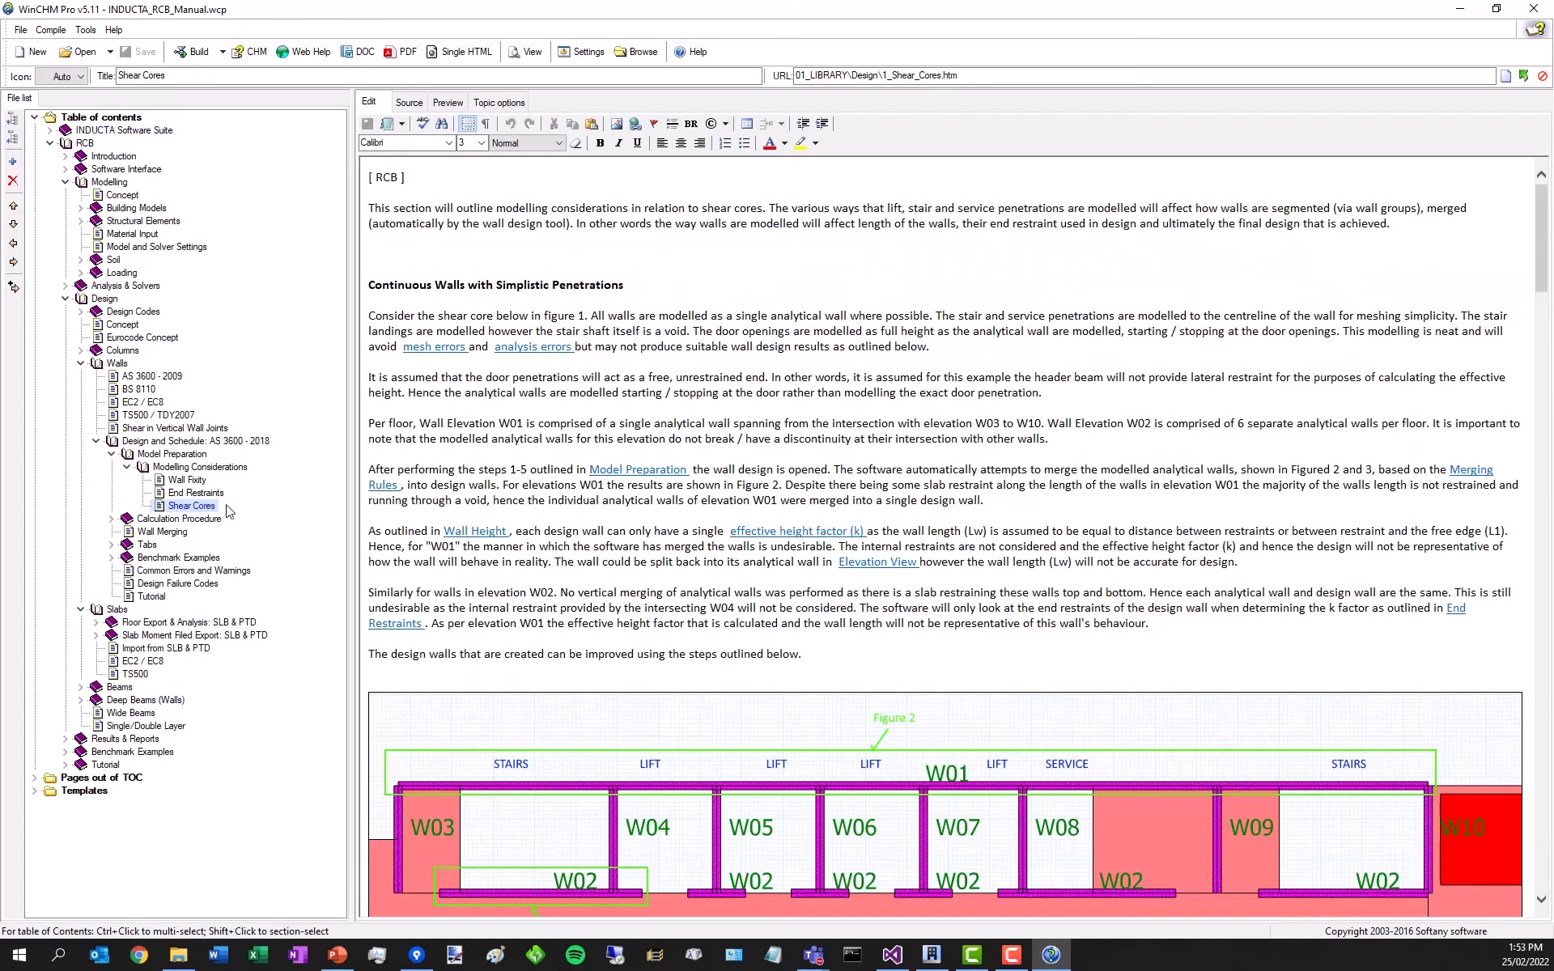
- Examine the continuous walls section, comparing the Figure 1 shear core plan with the 3D design wall figures for W01 and W02
{"action": "scroll", "coordinate": [754, 441], "scroll_direction": "down", "scroll_amount": 5}
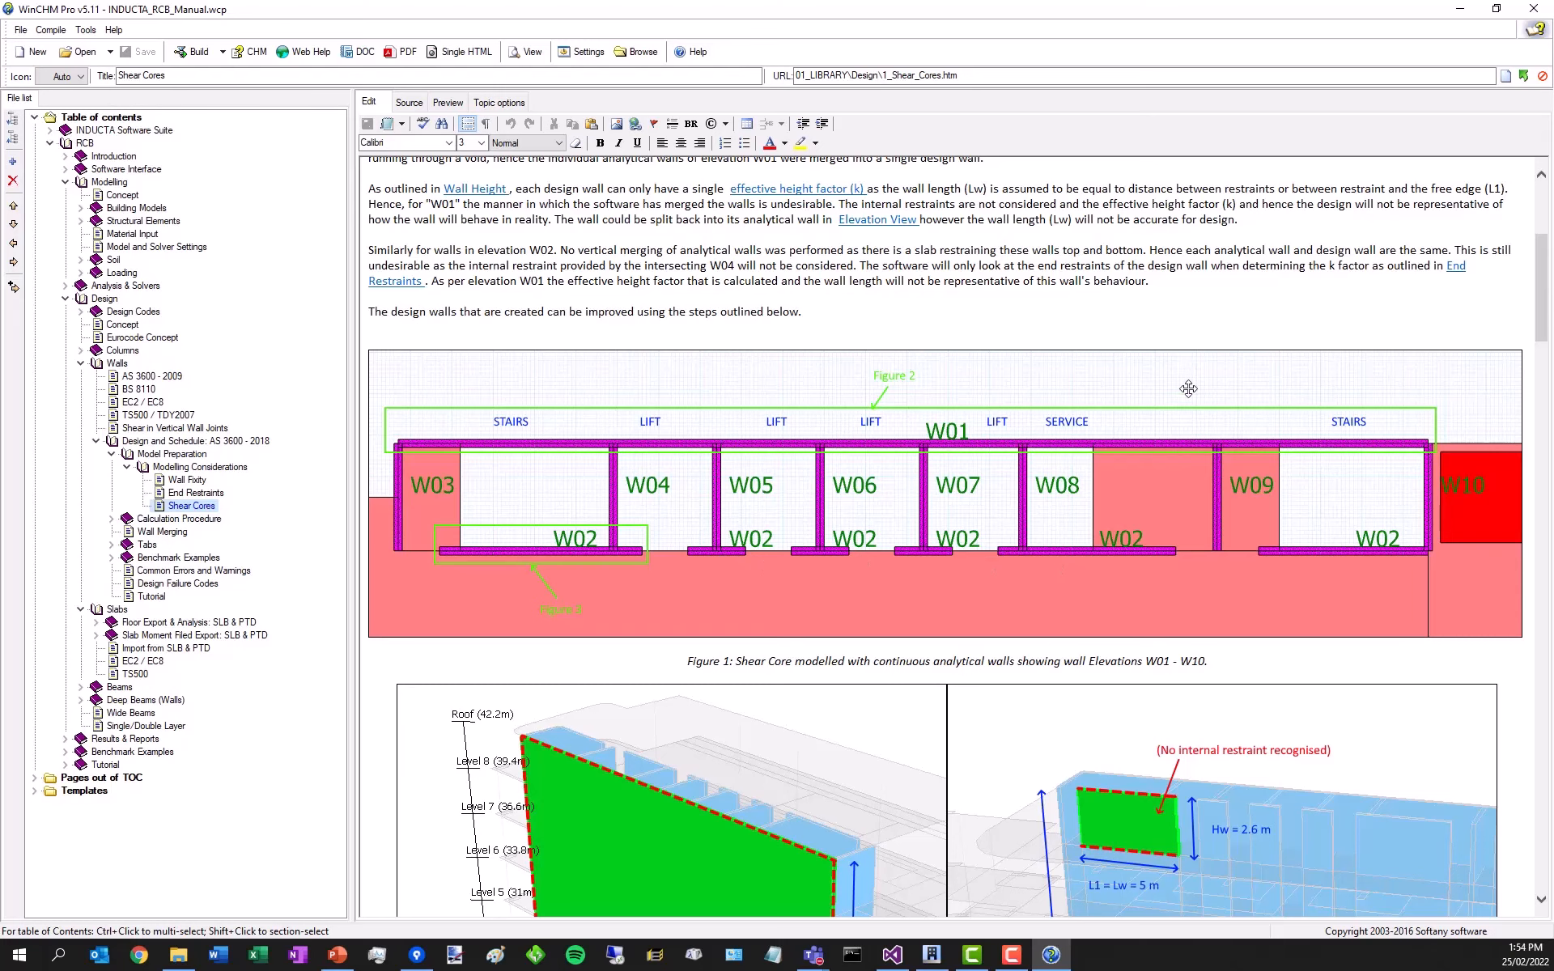
{"action": "scroll", "coordinate": [1152, 345], "scroll_direction": "down", "scroll_amount": 2}
{"action": "scroll", "coordinate": [1152, 346], "scroll_direction": "down", "scroll_amount": 1}
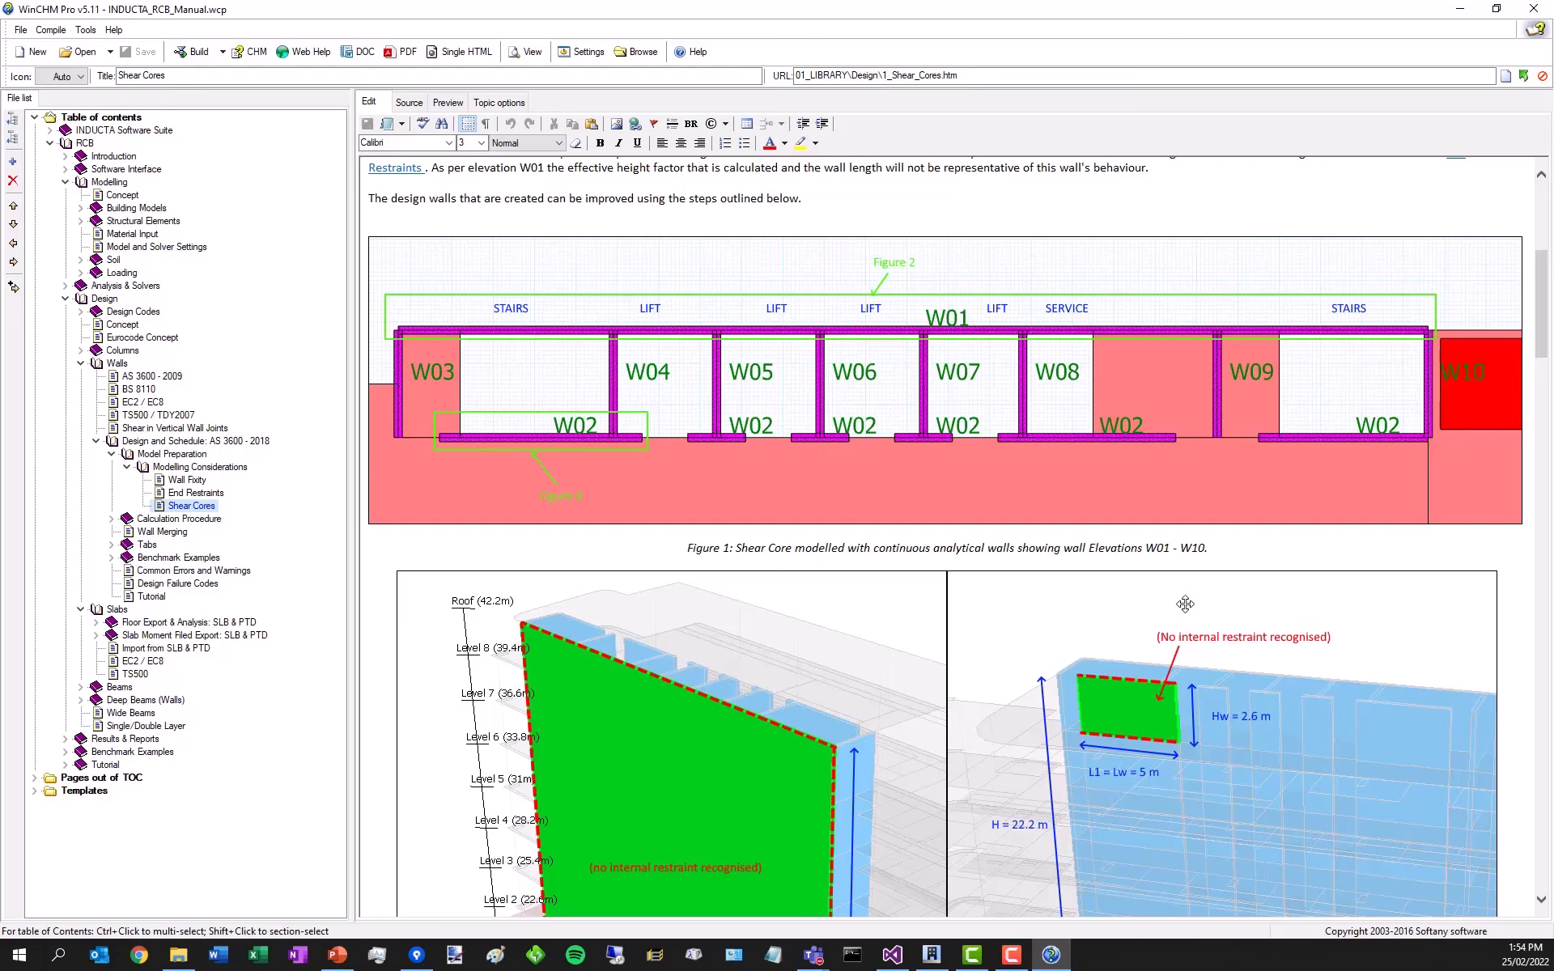
{"action": "scroll", "coordinate": [1185, 603], "scroll_direction": "down", "scroll_amount": 3}
{"action": "scroll", "coordinate": [1202, 591], "scroll_direction": "up", "scroll_amount": 3}
{"action": "scroll", "coordinate": [1112, 627], "scroll_direction": "down", "scroll_amount": 2}
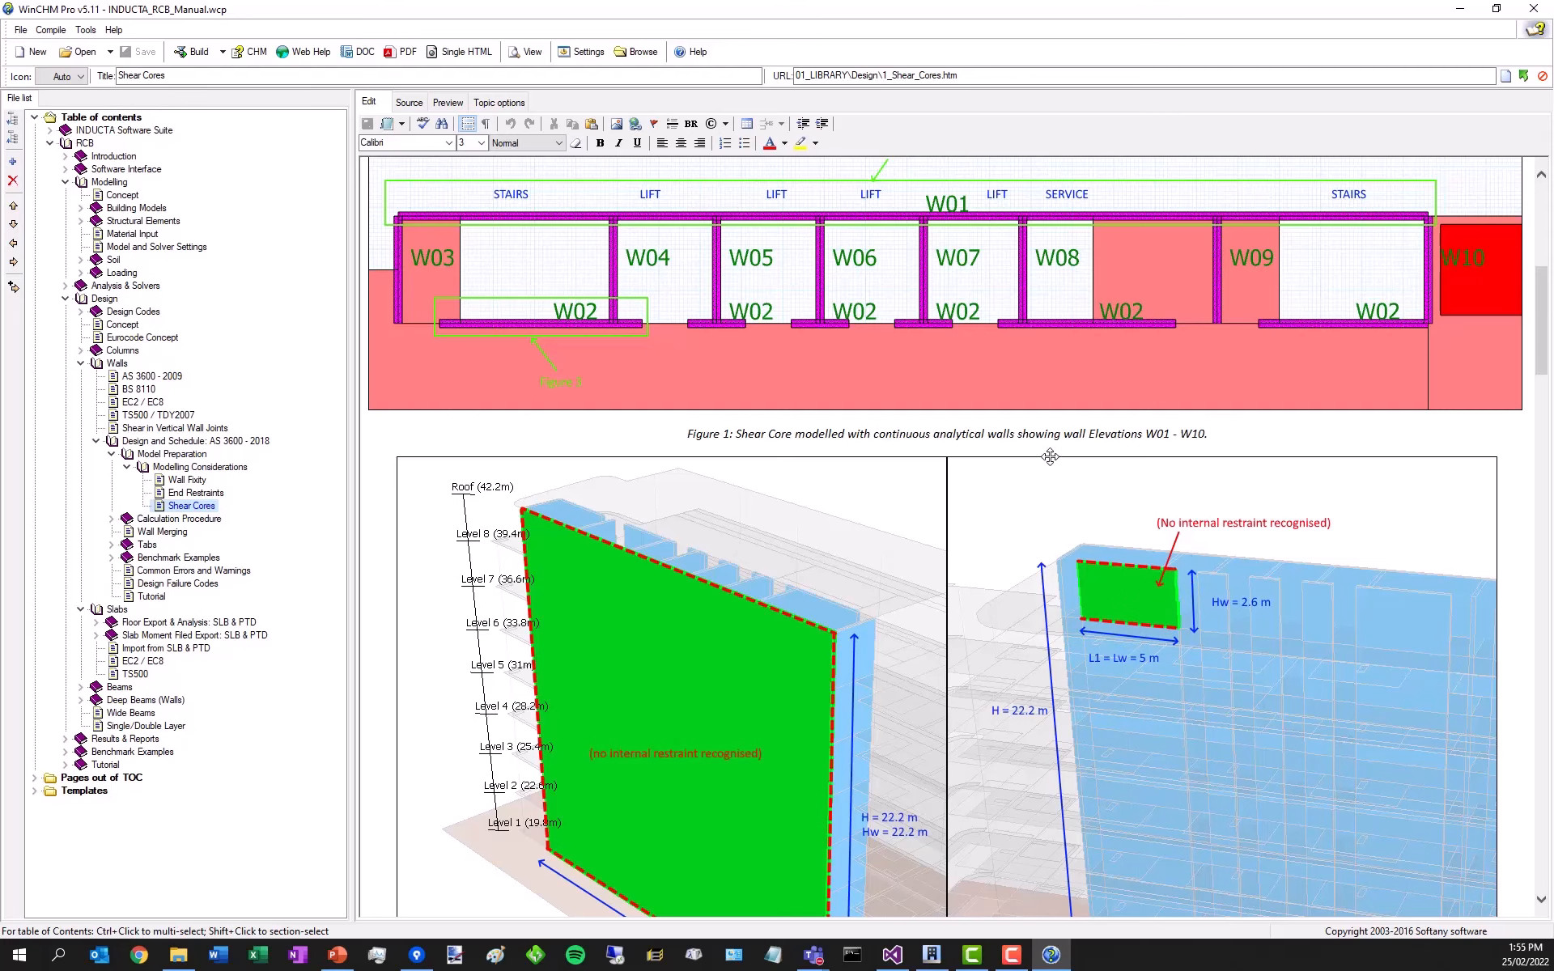
{"action": "scroll", "coordinate": [1044, 453], "scroll_direction": "up", "scroll_amount": 1}
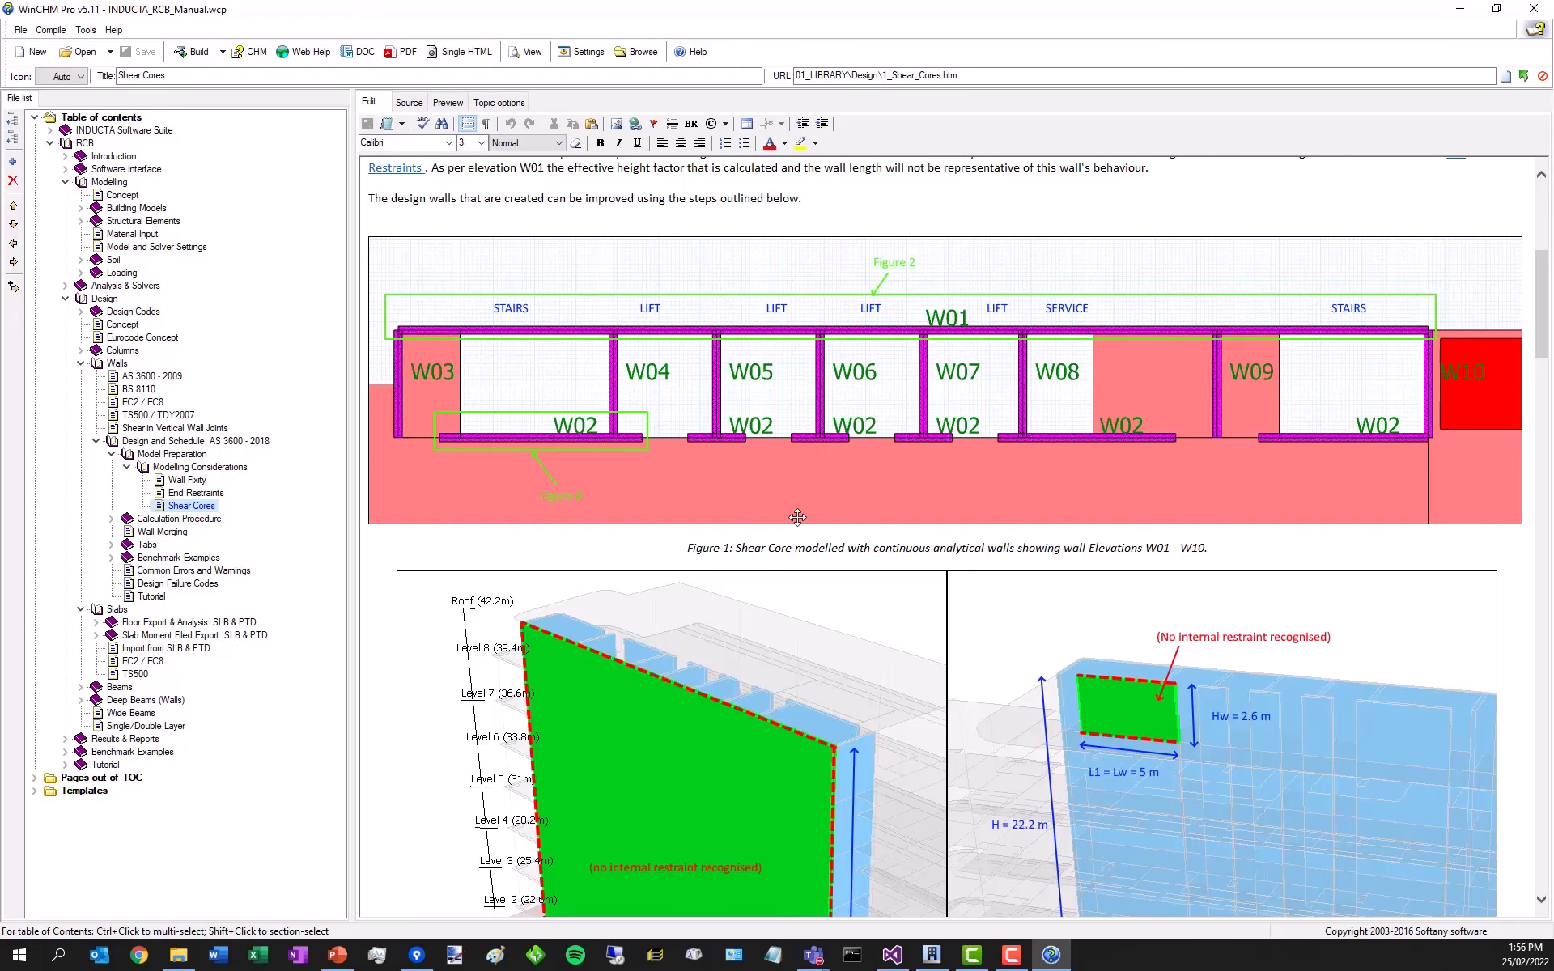
{"action": "scroll", "coordinate": [648, 569], "scroll_direction": "down", "scroll_amount": 2}
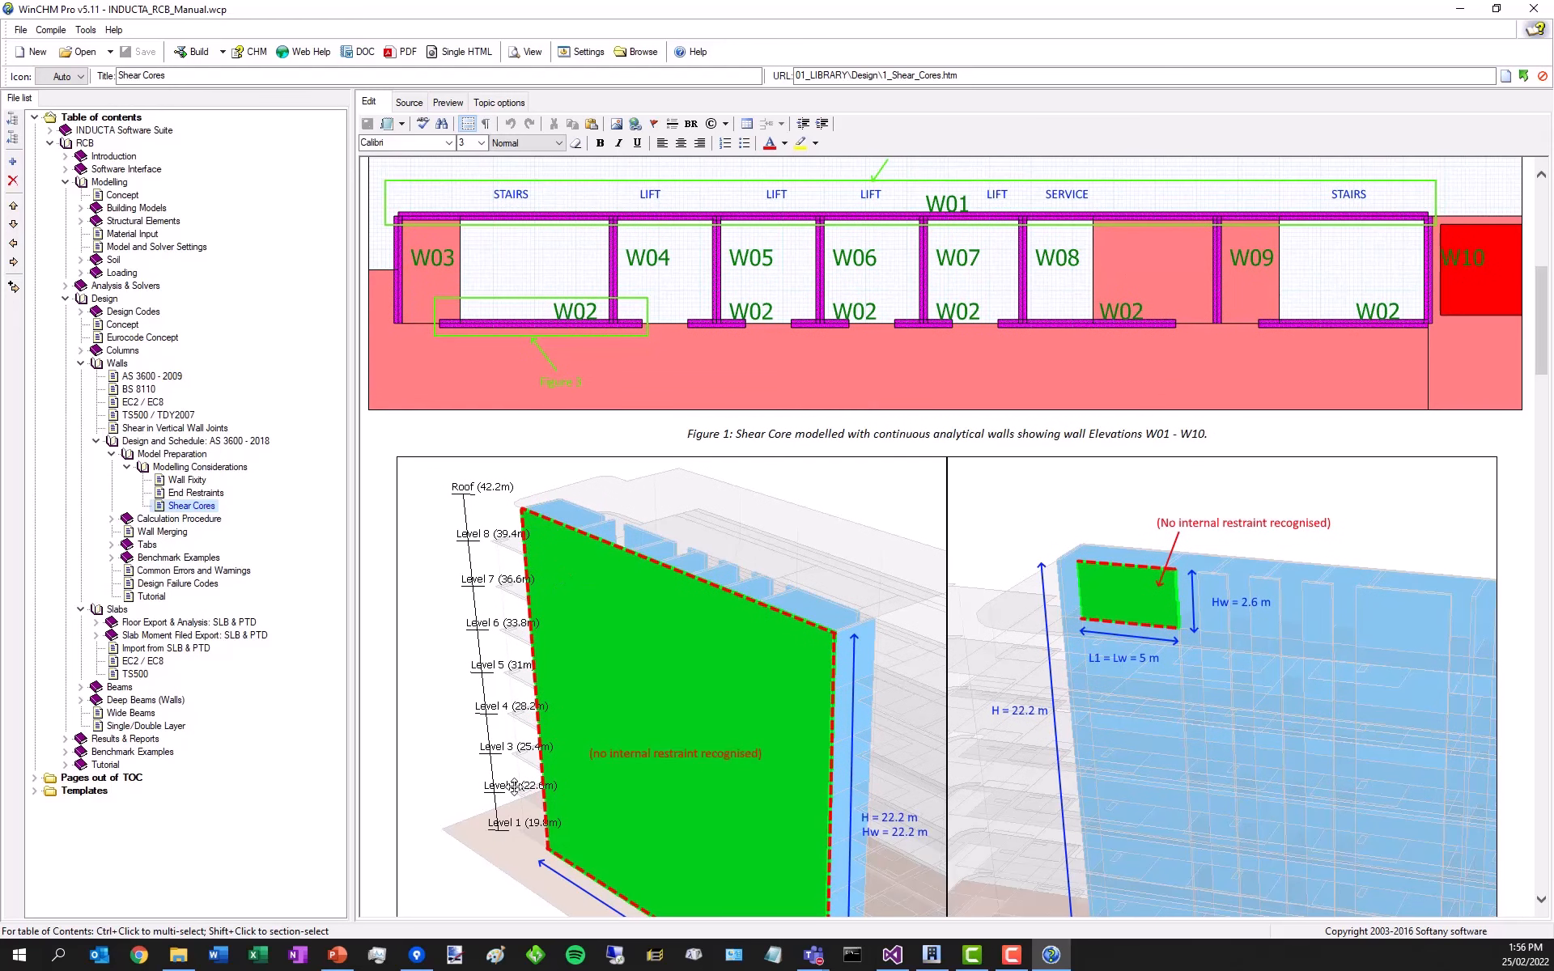
{"action": "scroll", "coordinate": [768, 669], "scroll_direction": "down", "scroll_amount": 2}
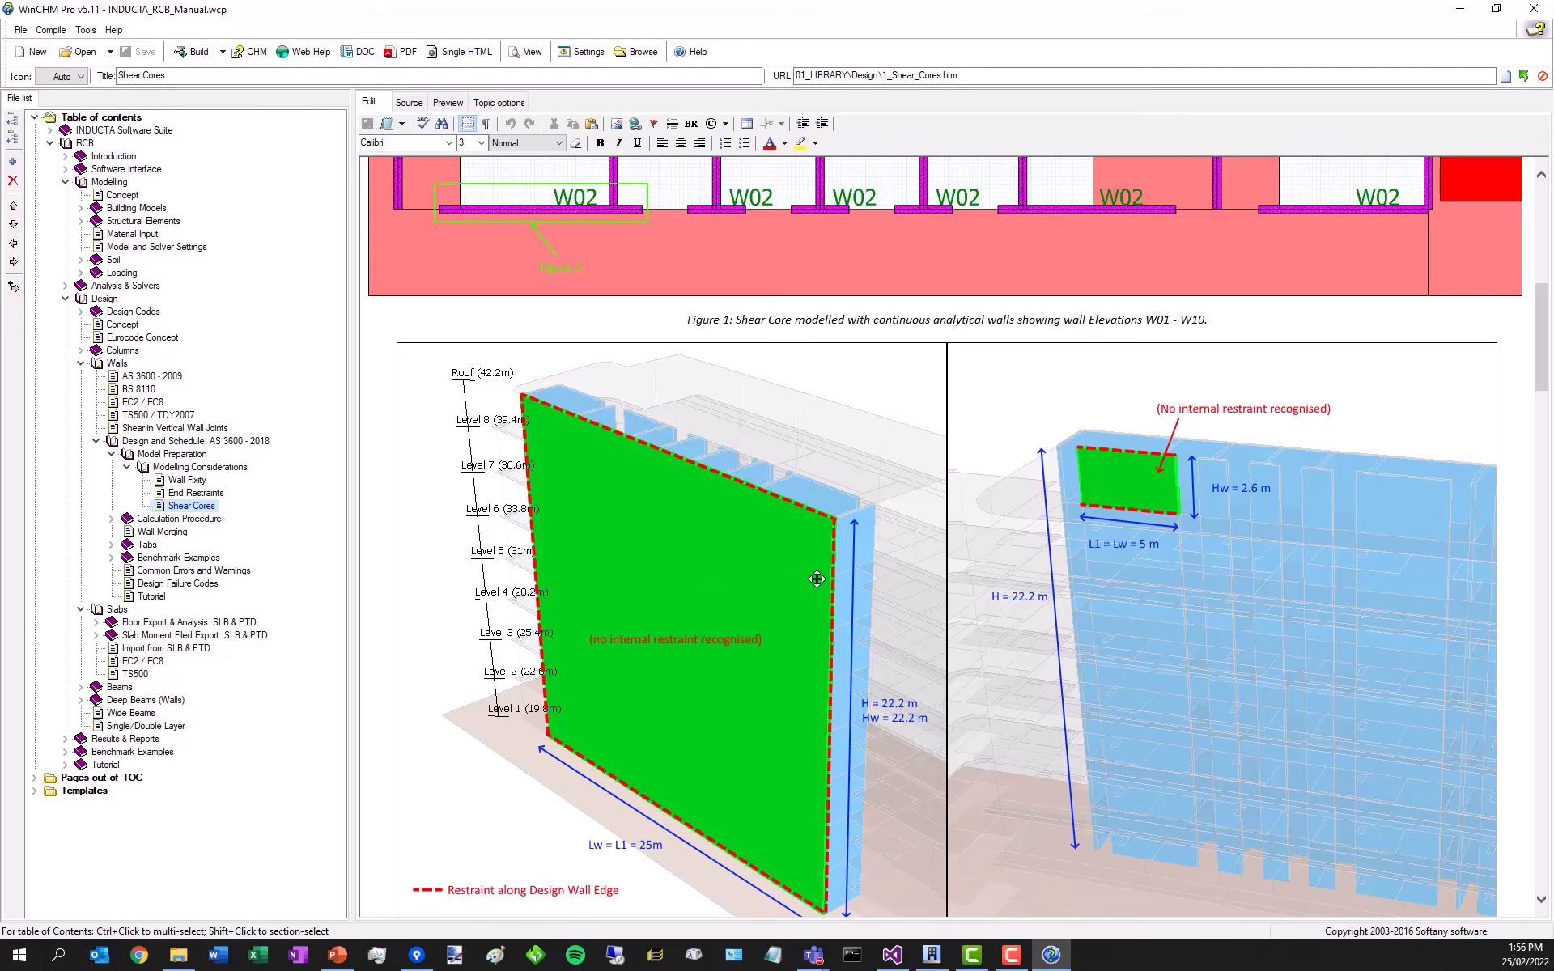
{"action": "scroll", "coordinate": [846, 449], "scroll_direction": "up", "scroll_amount": 2}
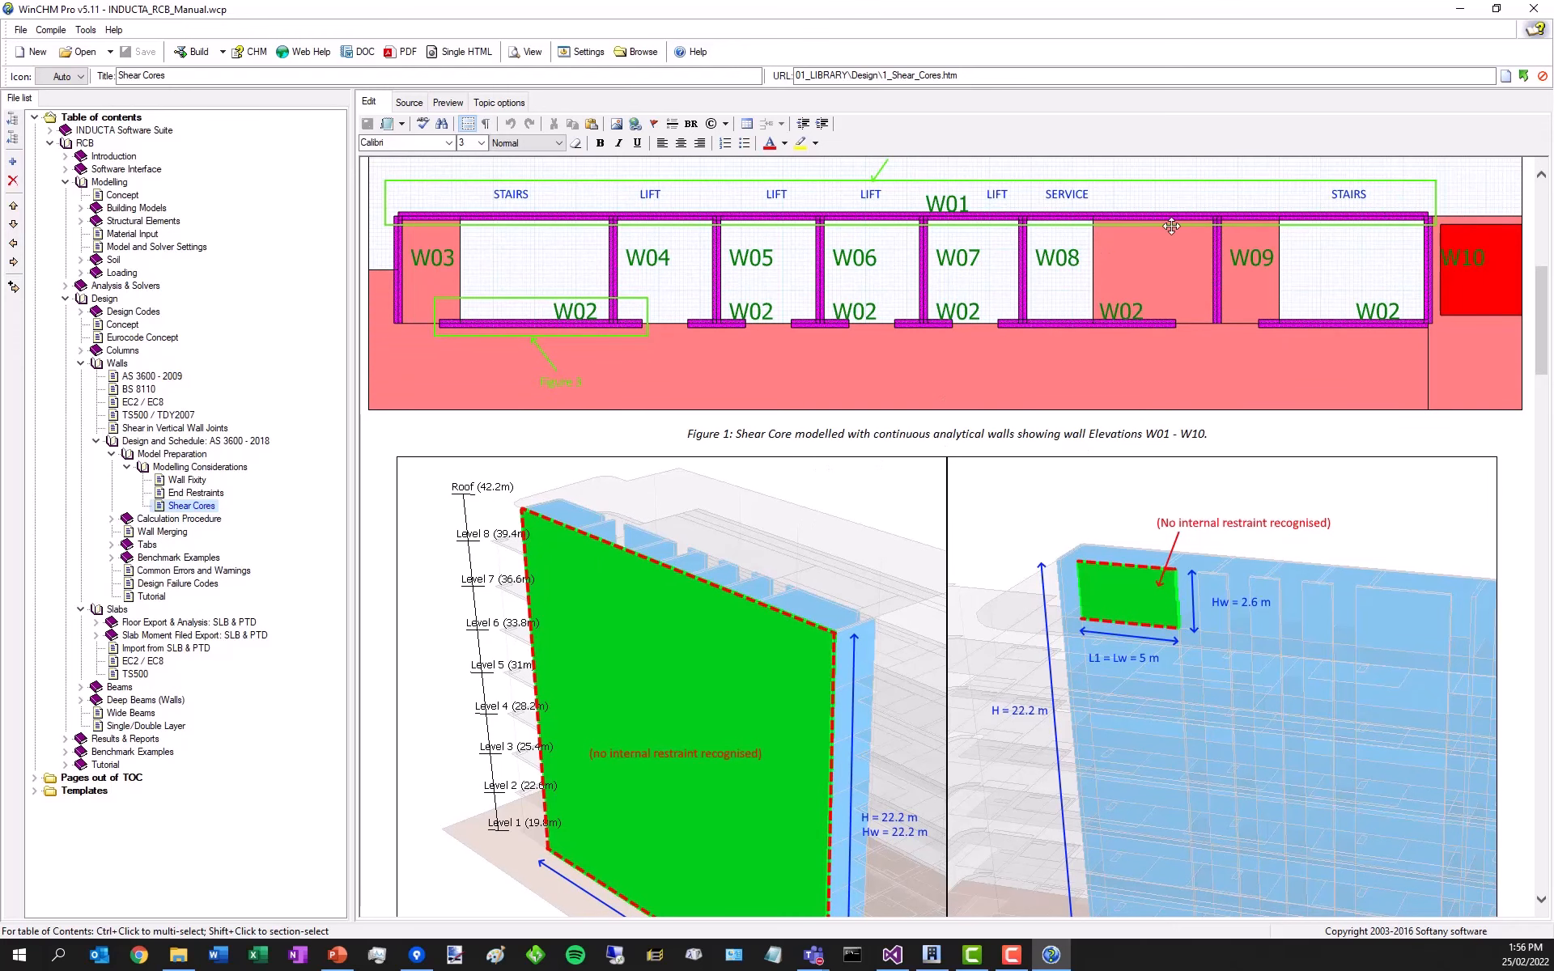
- Return to the RCB model and colour the Level 3 slabs by thickness
{"action": "left_click", "coordinate": [1454, 8]}
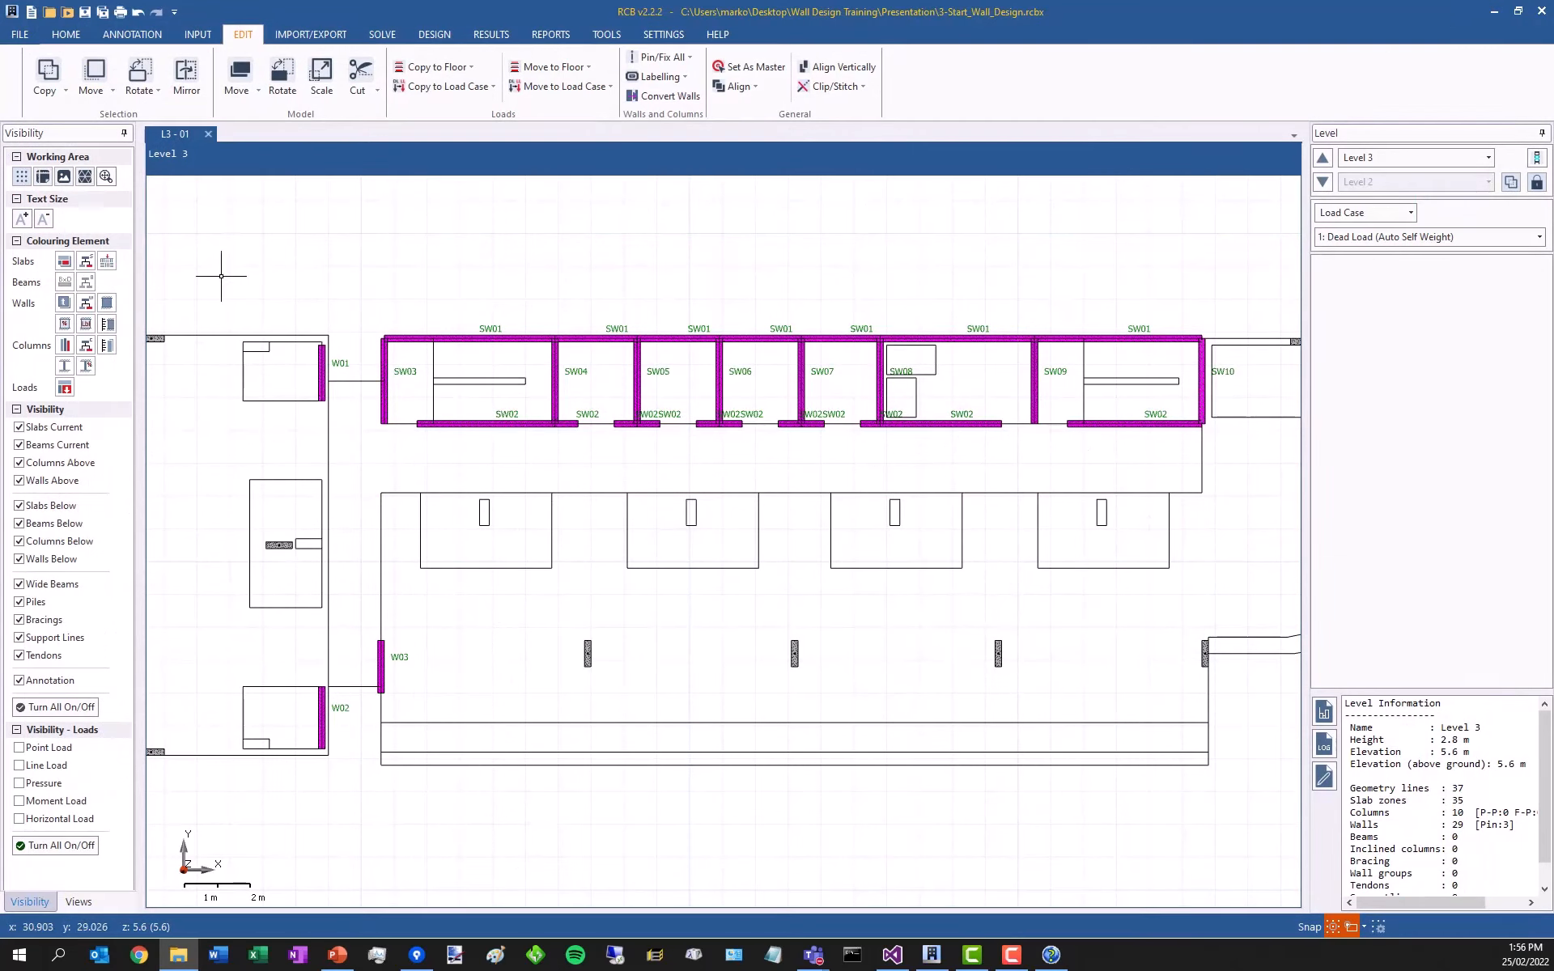
{"action": "left_click", "coordinate": [64, 260]}
{"action": "scroll", "coordinate": [655, 289], "scroll_direction": "up", "scroll_amount": 3}
{"action": "scroll", "coordinate": [738, 319], "scroll_direction": "down", "scroll_amount": 3}
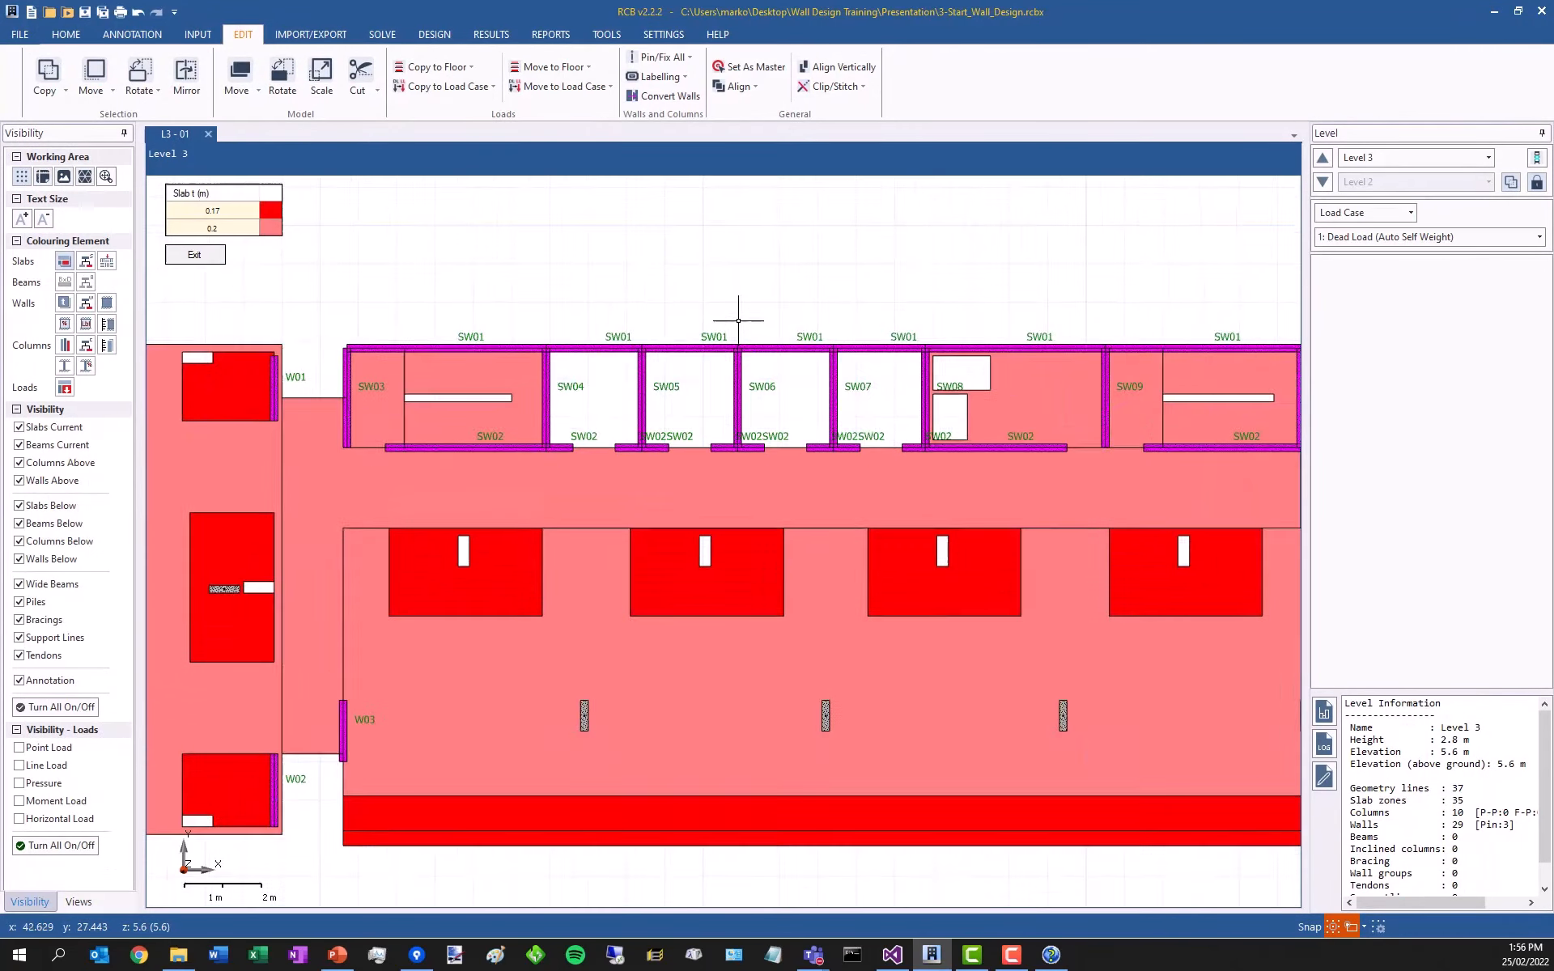
- Inspect the properties of the SW01 segment and the short SW02 segments enclosing the shaft between SW04 and SW05 on Level 3
{"action": "scroll", "coordinate": [1181, 233], "scroll_direction": "up", "scroll_amount": 1}
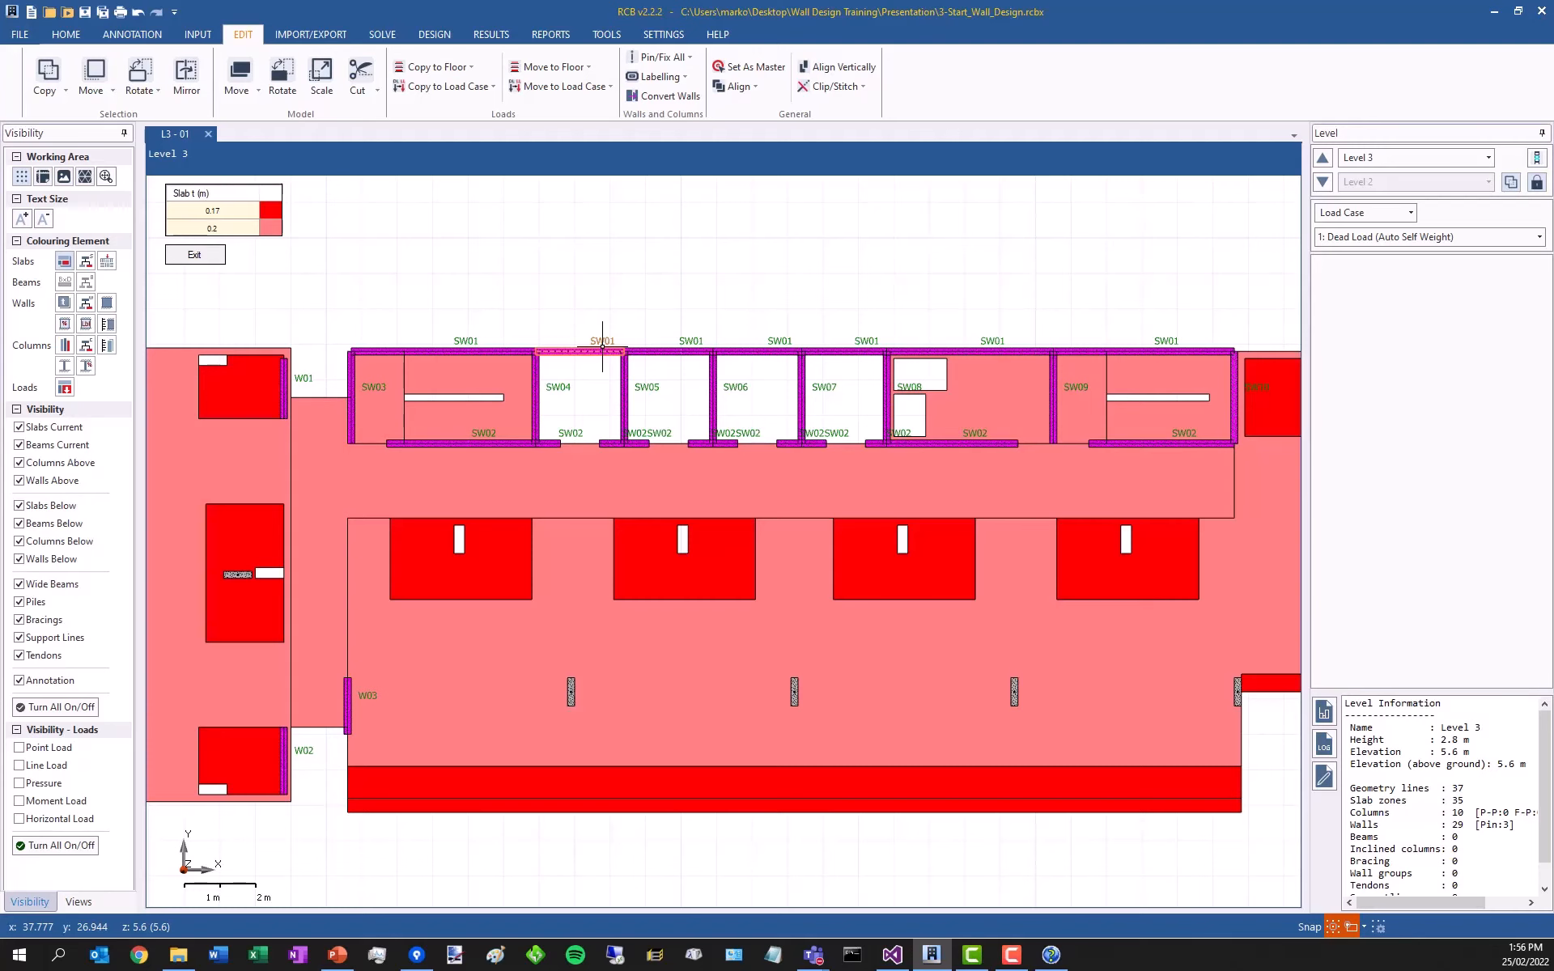
{"action": "scroll", "coordinate": [598, 331], "scroll_direction": "up", "scroll_amount": 1}
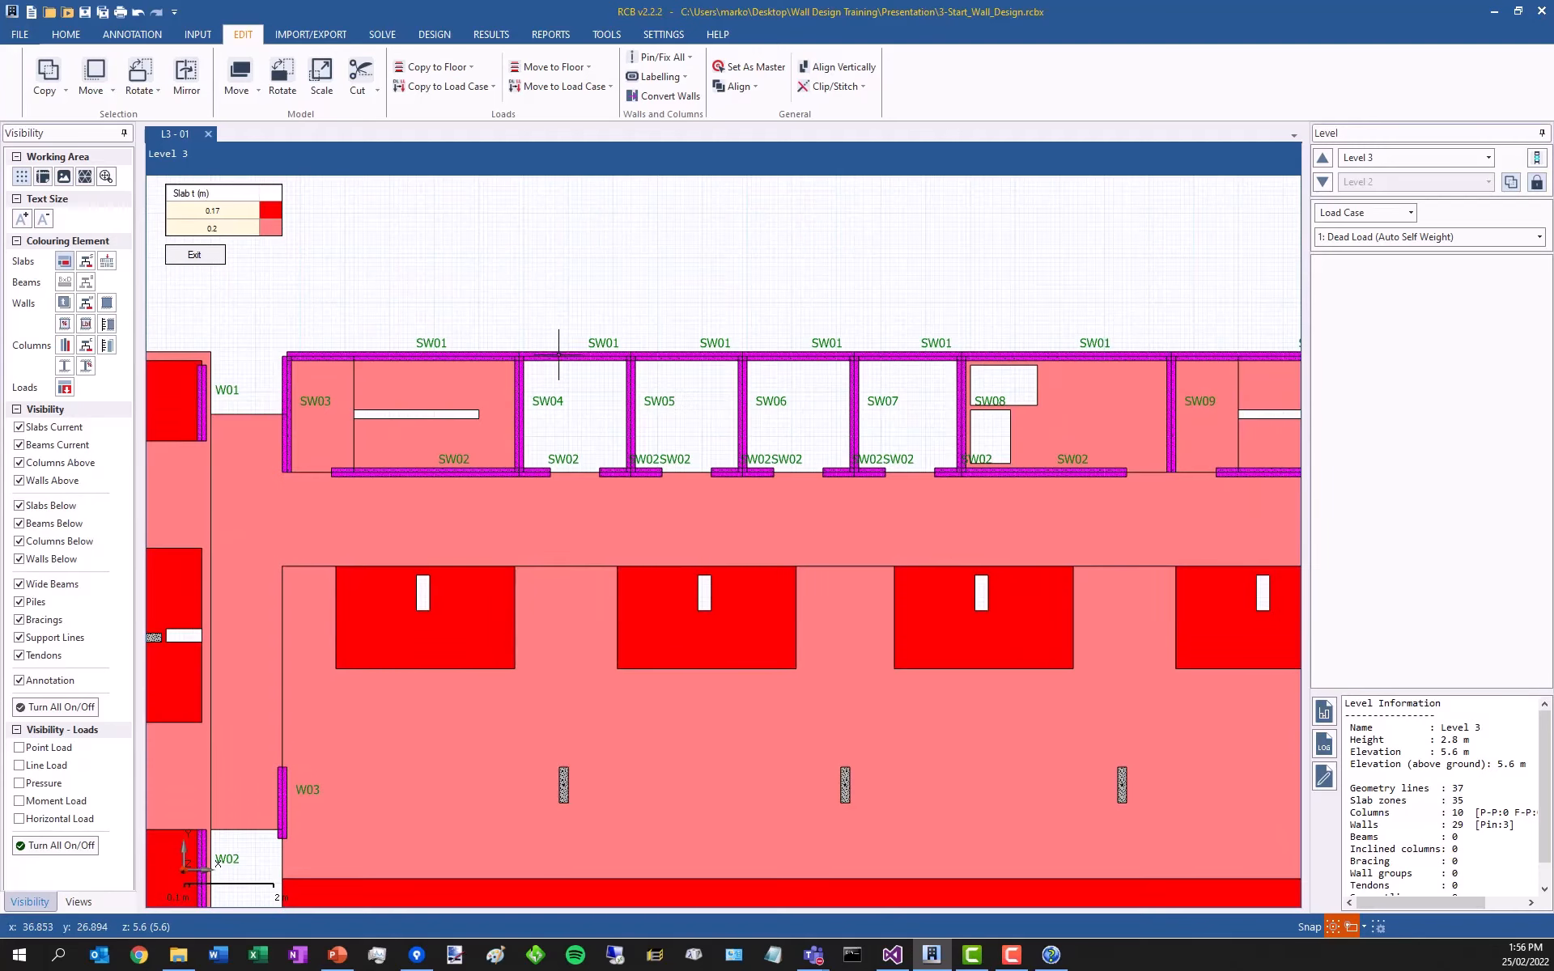
{"action": "left_click", "coordinate": [558, 355]}
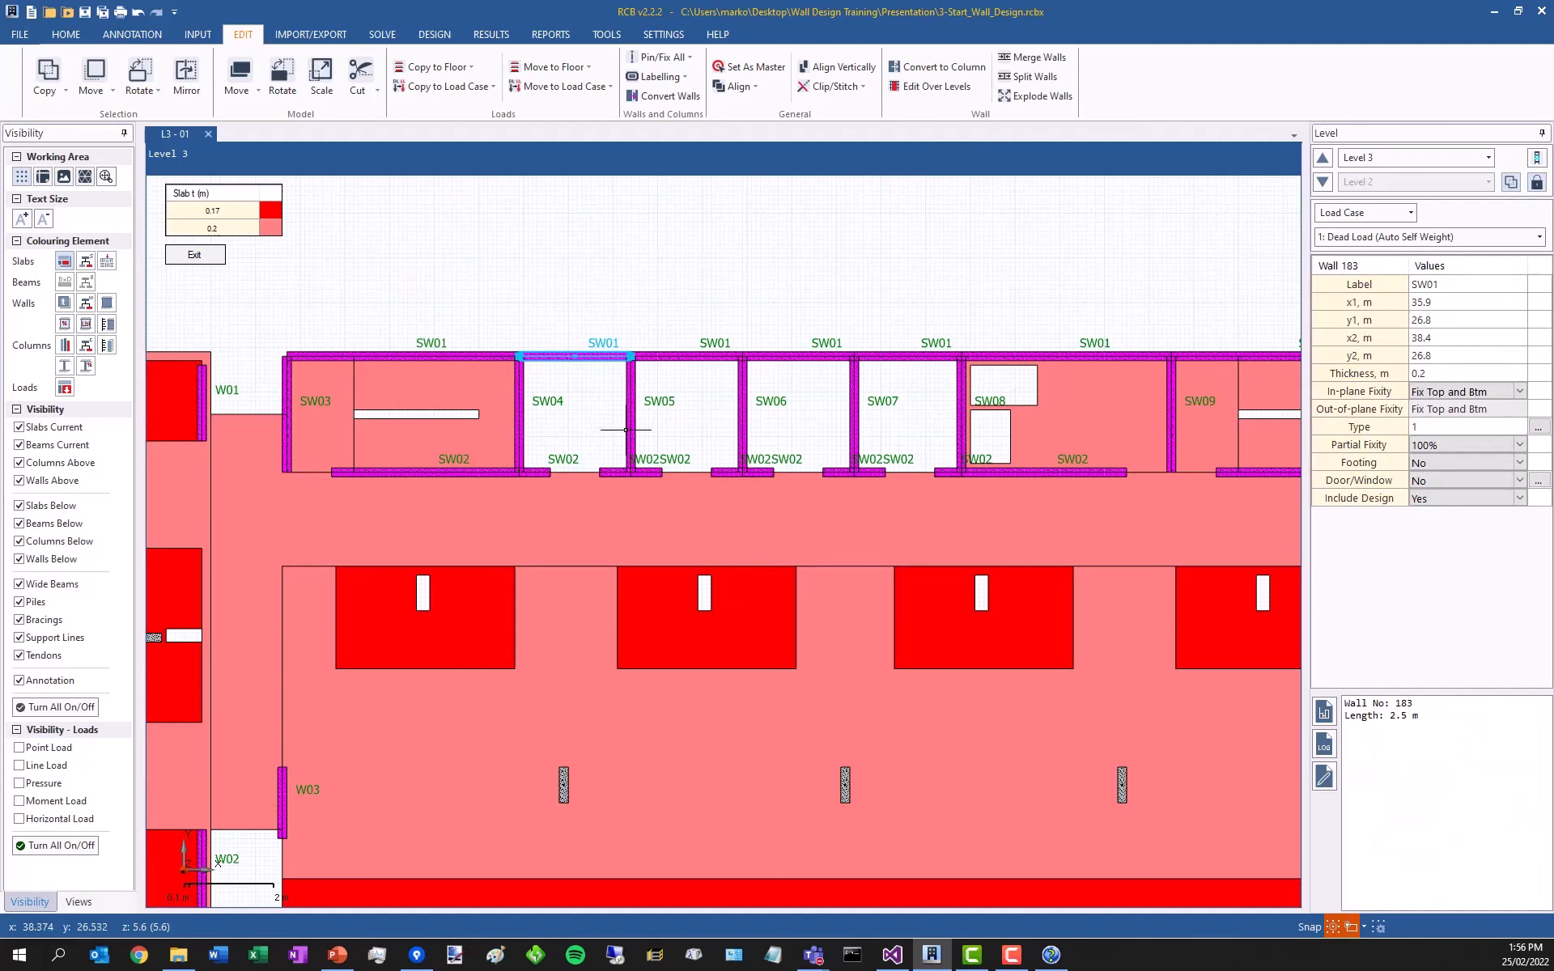
{"action": "scroll", "coordinate": [496, 462], "scroll_direction": "up", "scroll_amount": 1}
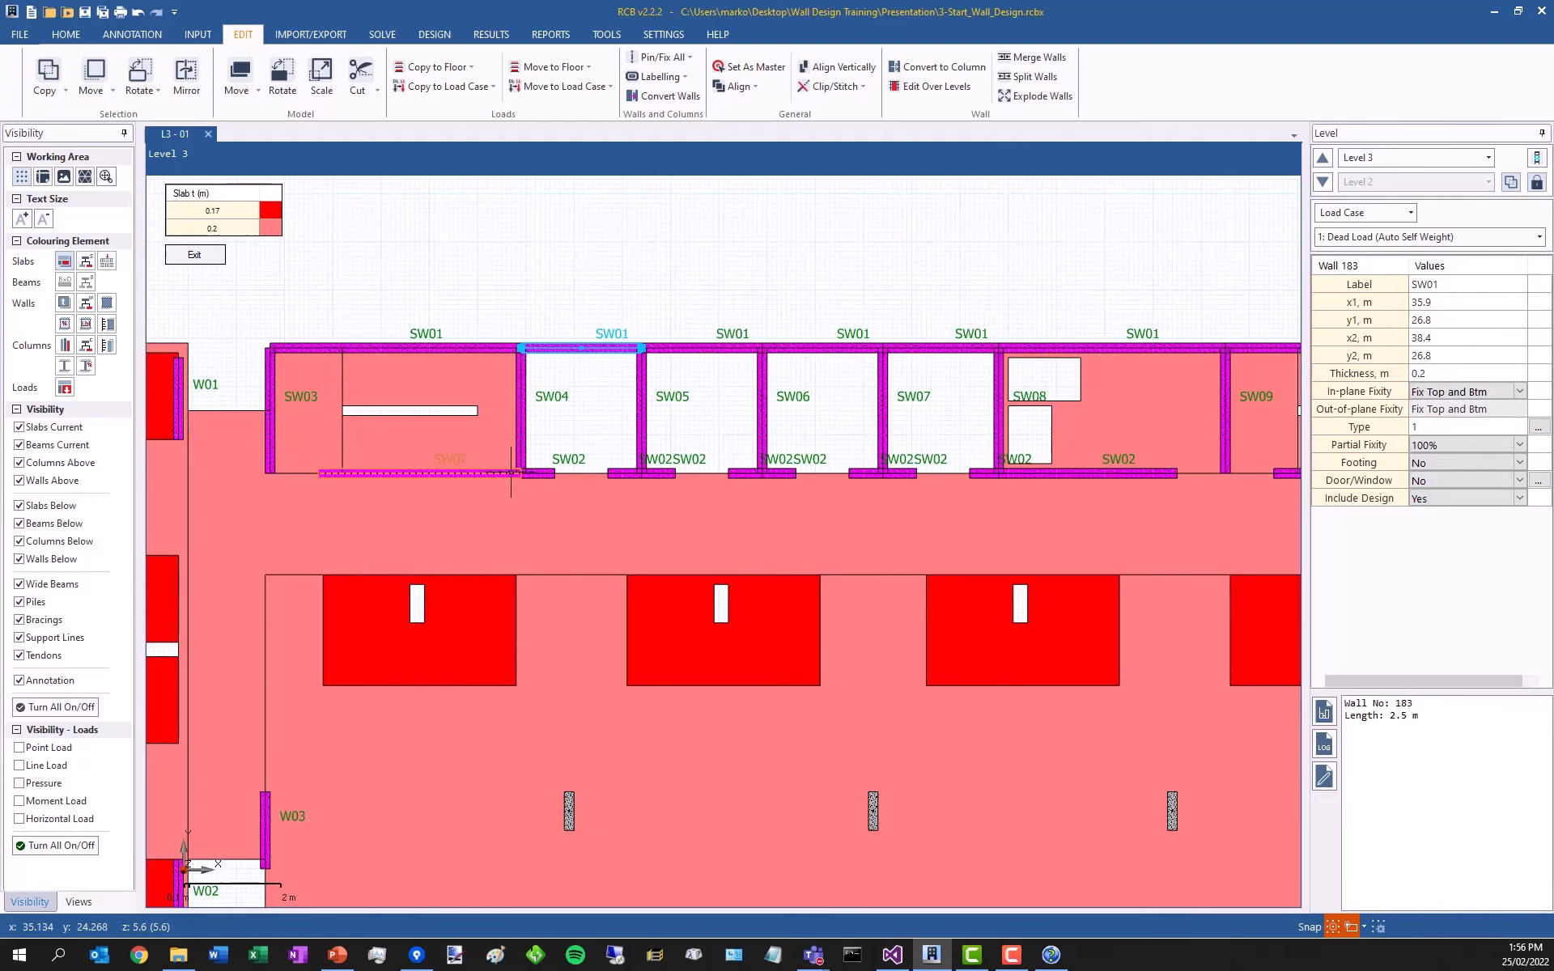
{"action": "left_click", "coordinate": [512, 473]}
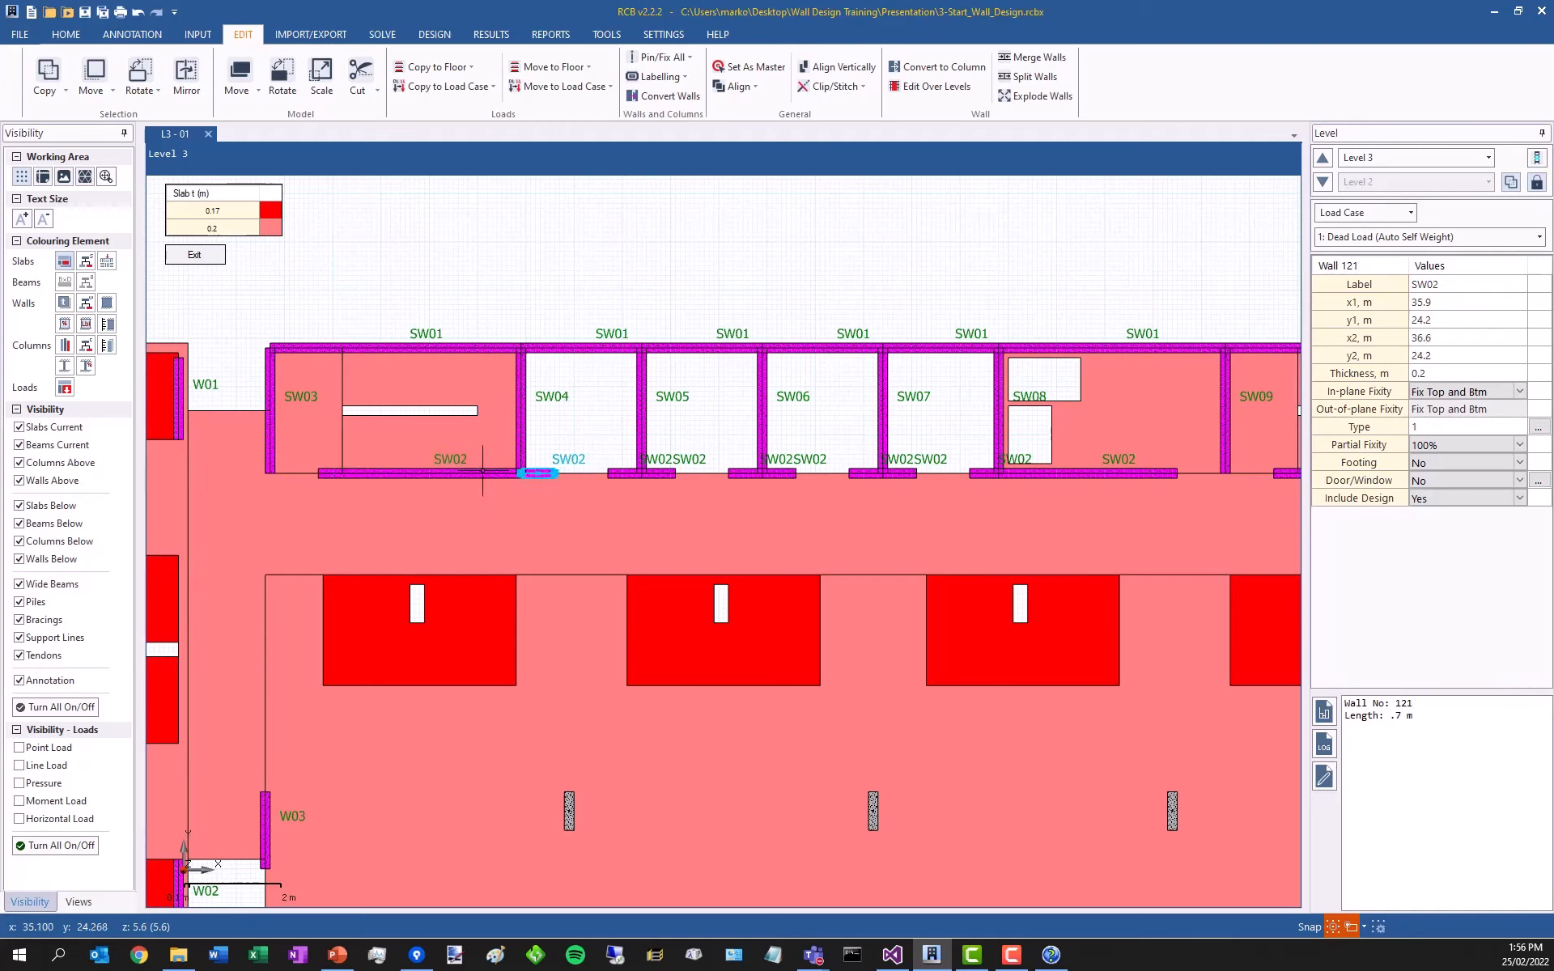
{"action": "left_click", "coordinate": [536, 472]}
{"action": "left_click", "coordinate": [620, 473]}
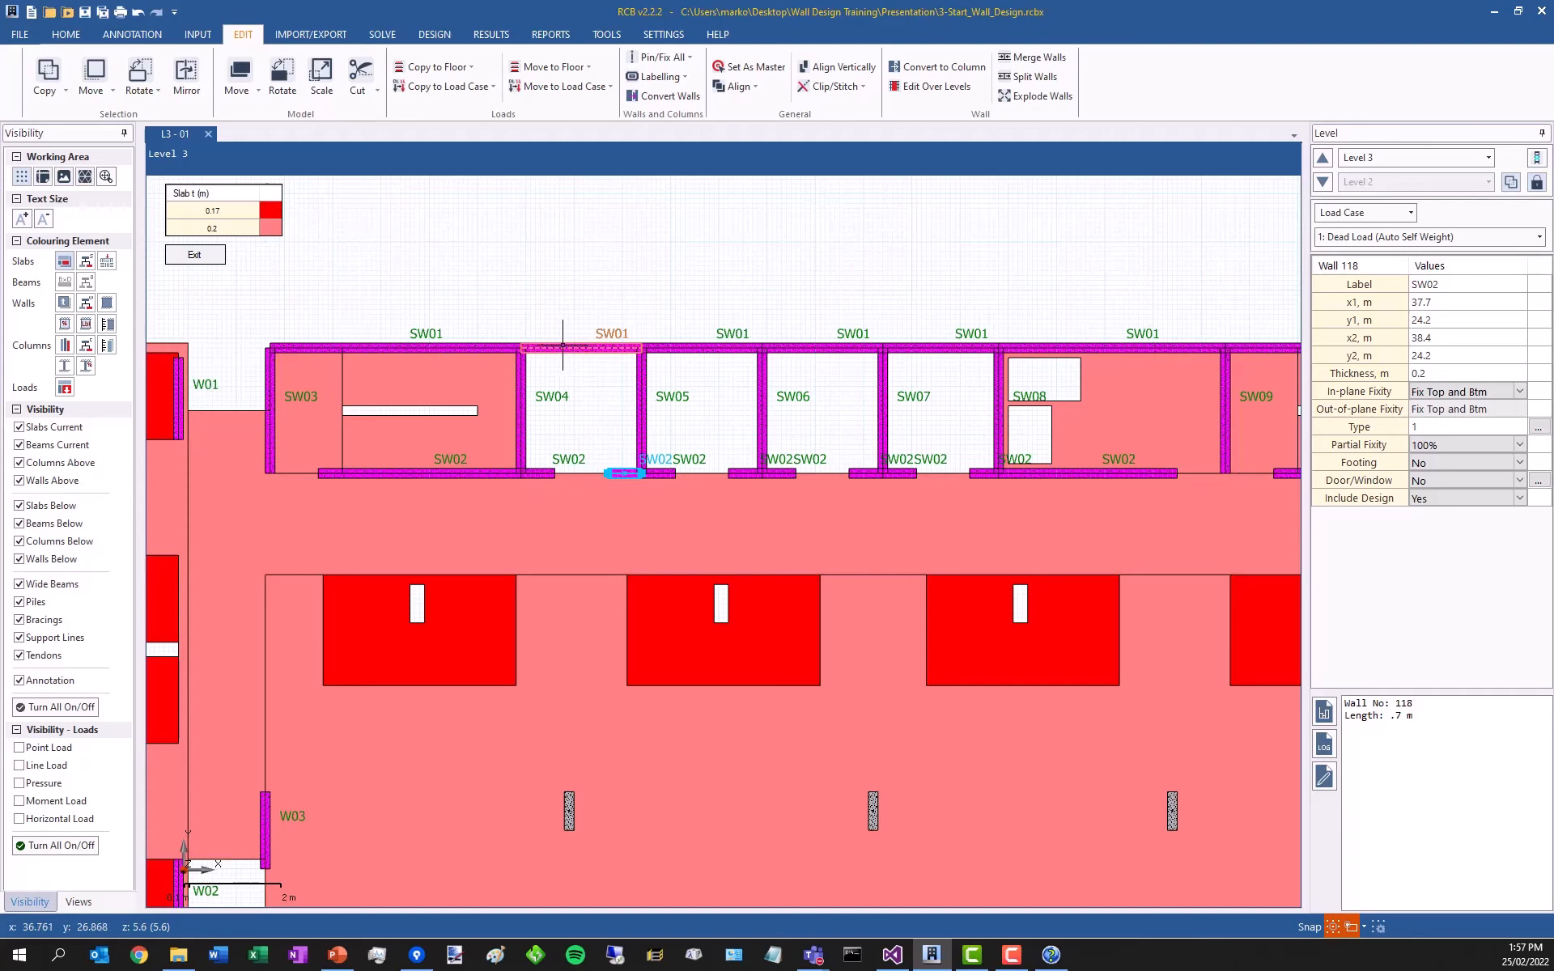
- Inspect the SW01 segment between SW05 and SW06, view the rest of the core up to SW10, and clear the selection
{"action": "left_click", "coordinate": [696, 346]}
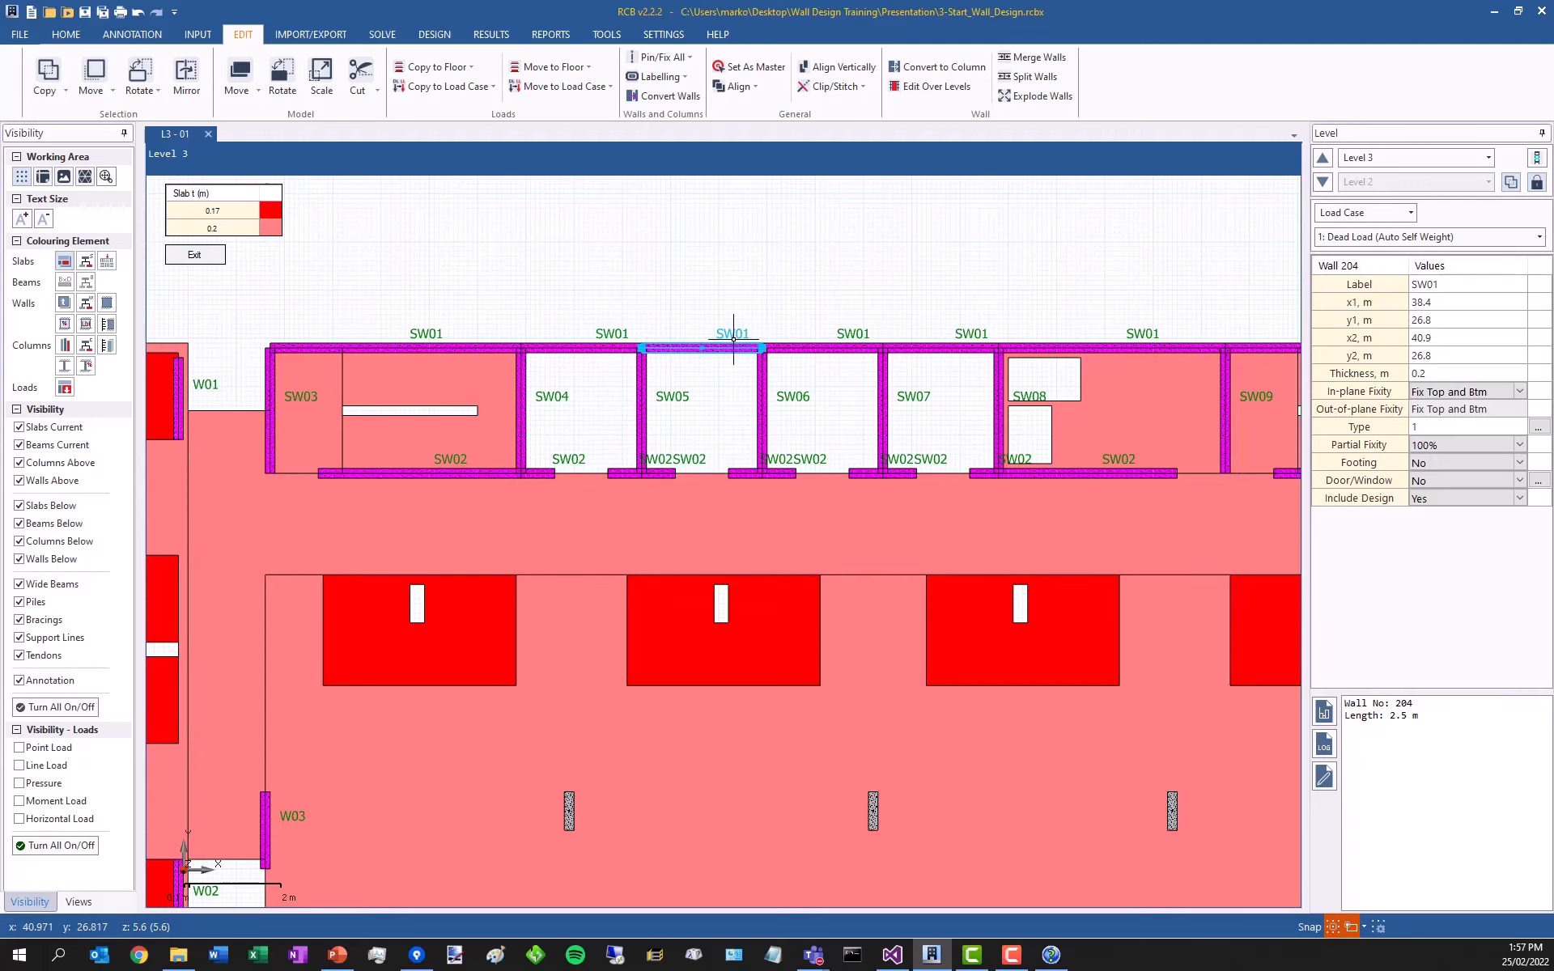
{"action": "scroll", "coordinate": [528, 395], "scroll_direction": "down", "scroll_amount": 2}
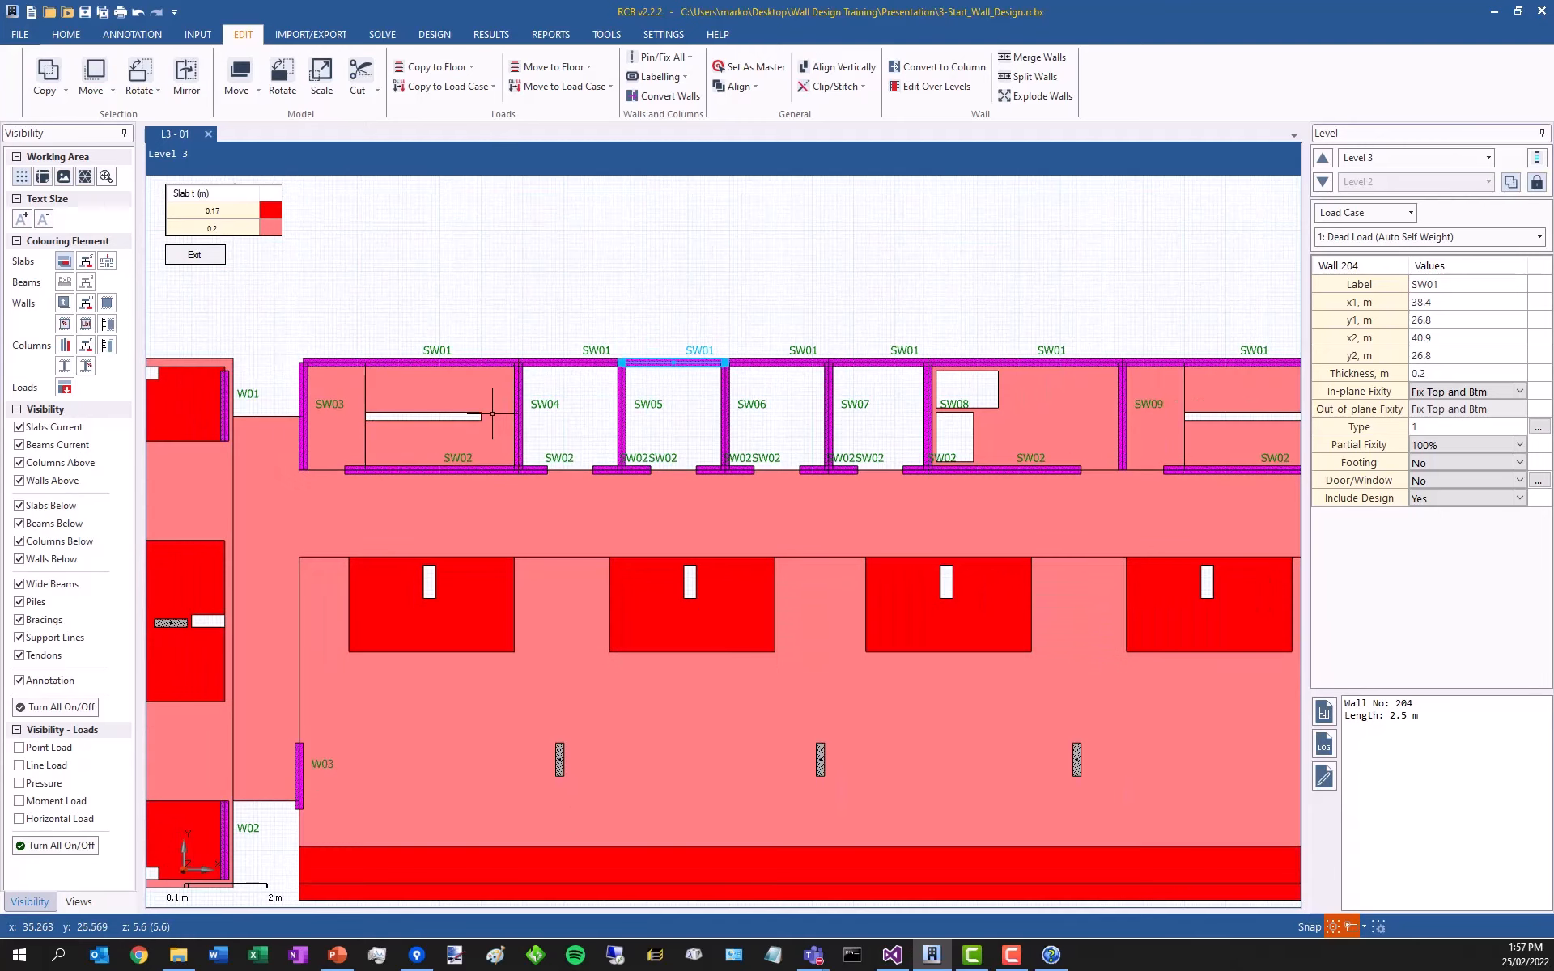
{"action": "scroll", "coordinate": [1093, 285], "scroll_direction": "up", "scroll_amount": 1}
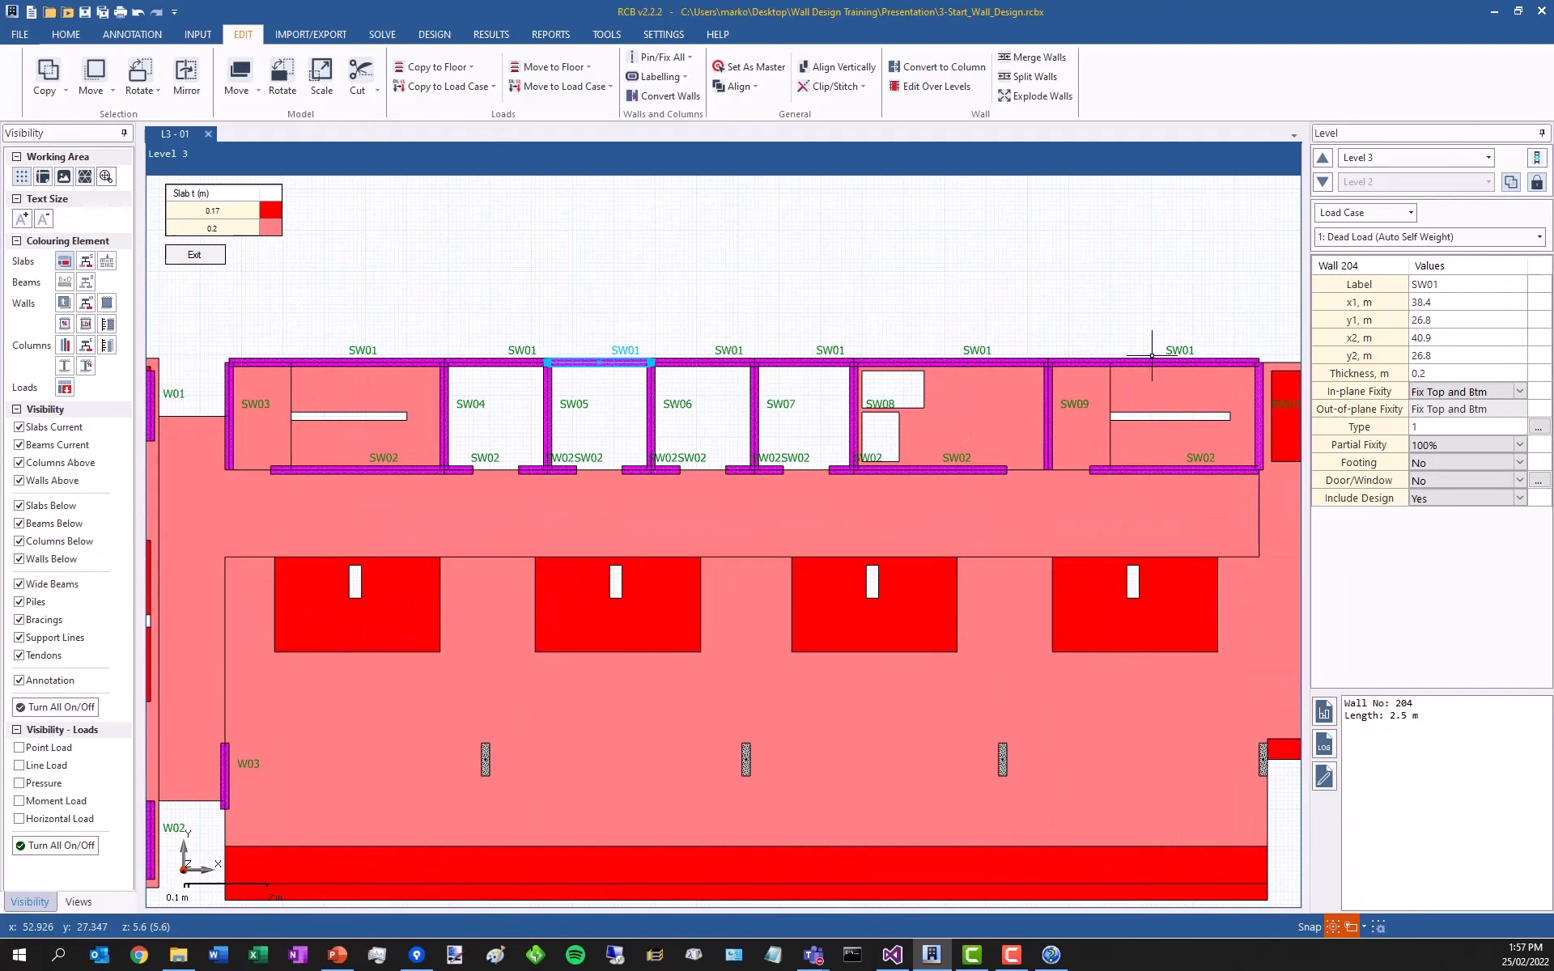
{"action": "left_click", "coordinate": [1127, 377]}
{"action": "key", "text": "Escape"}
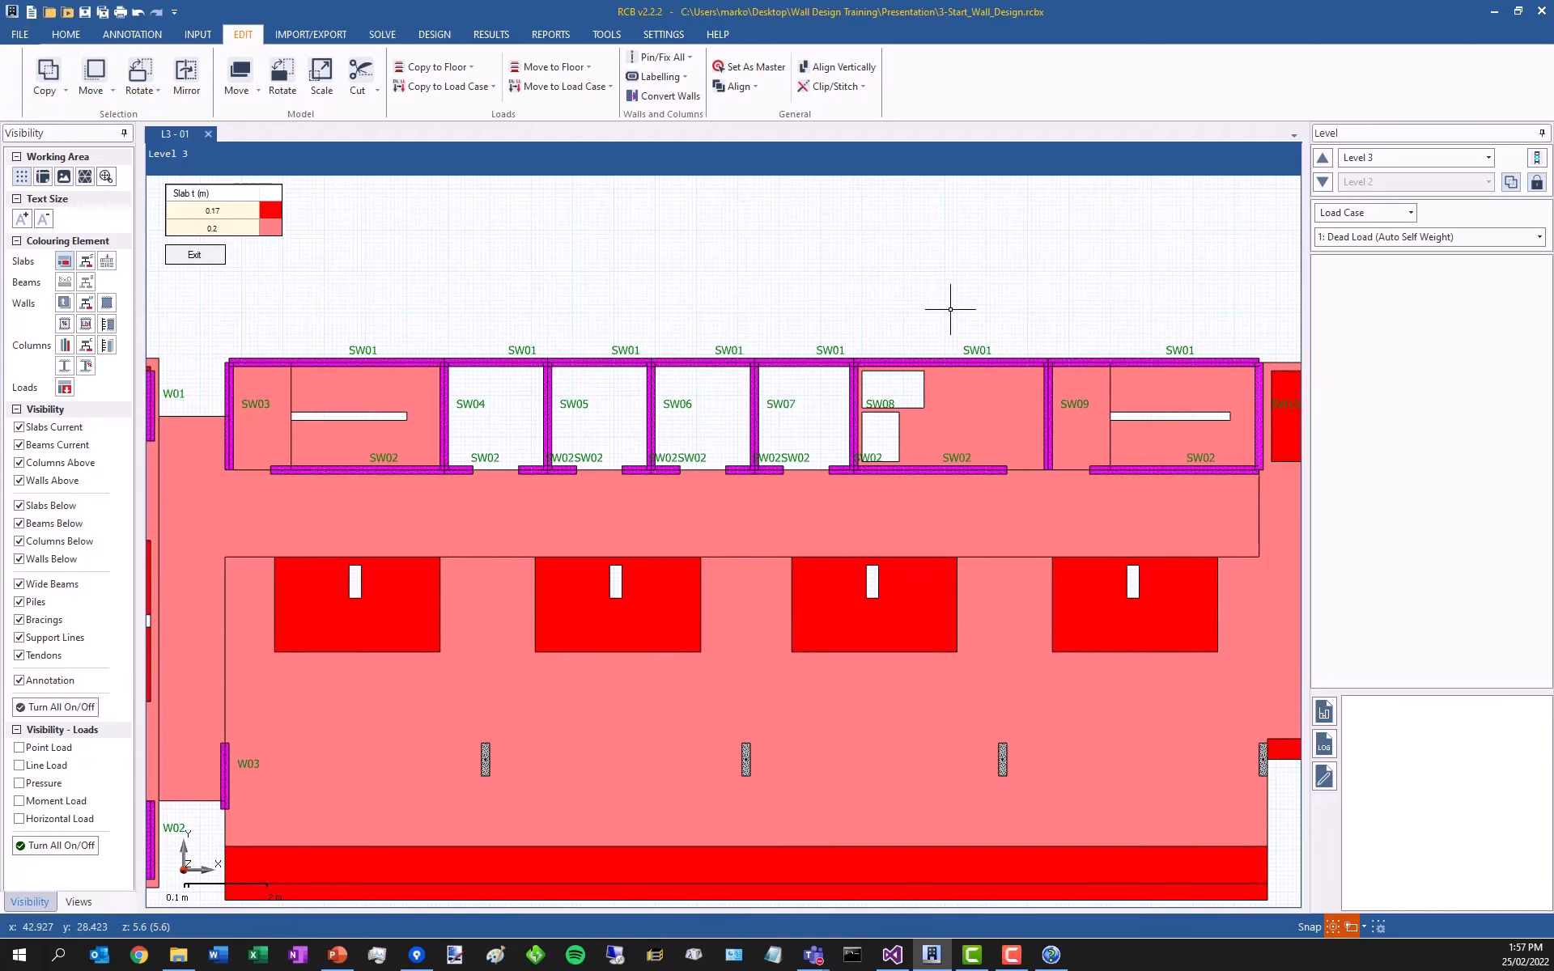
- Examine the slab openings beside SW08 and where the slab meets the adjoining SW01 wall
{"action": "scroll", "coordinate": [931, 356], "scroll_direction": "up", "scroll_amount": 2}
{"action": "scroll", "coordinate": [939, 369], "scroll_direction": "up", "scroll_amount": 2}
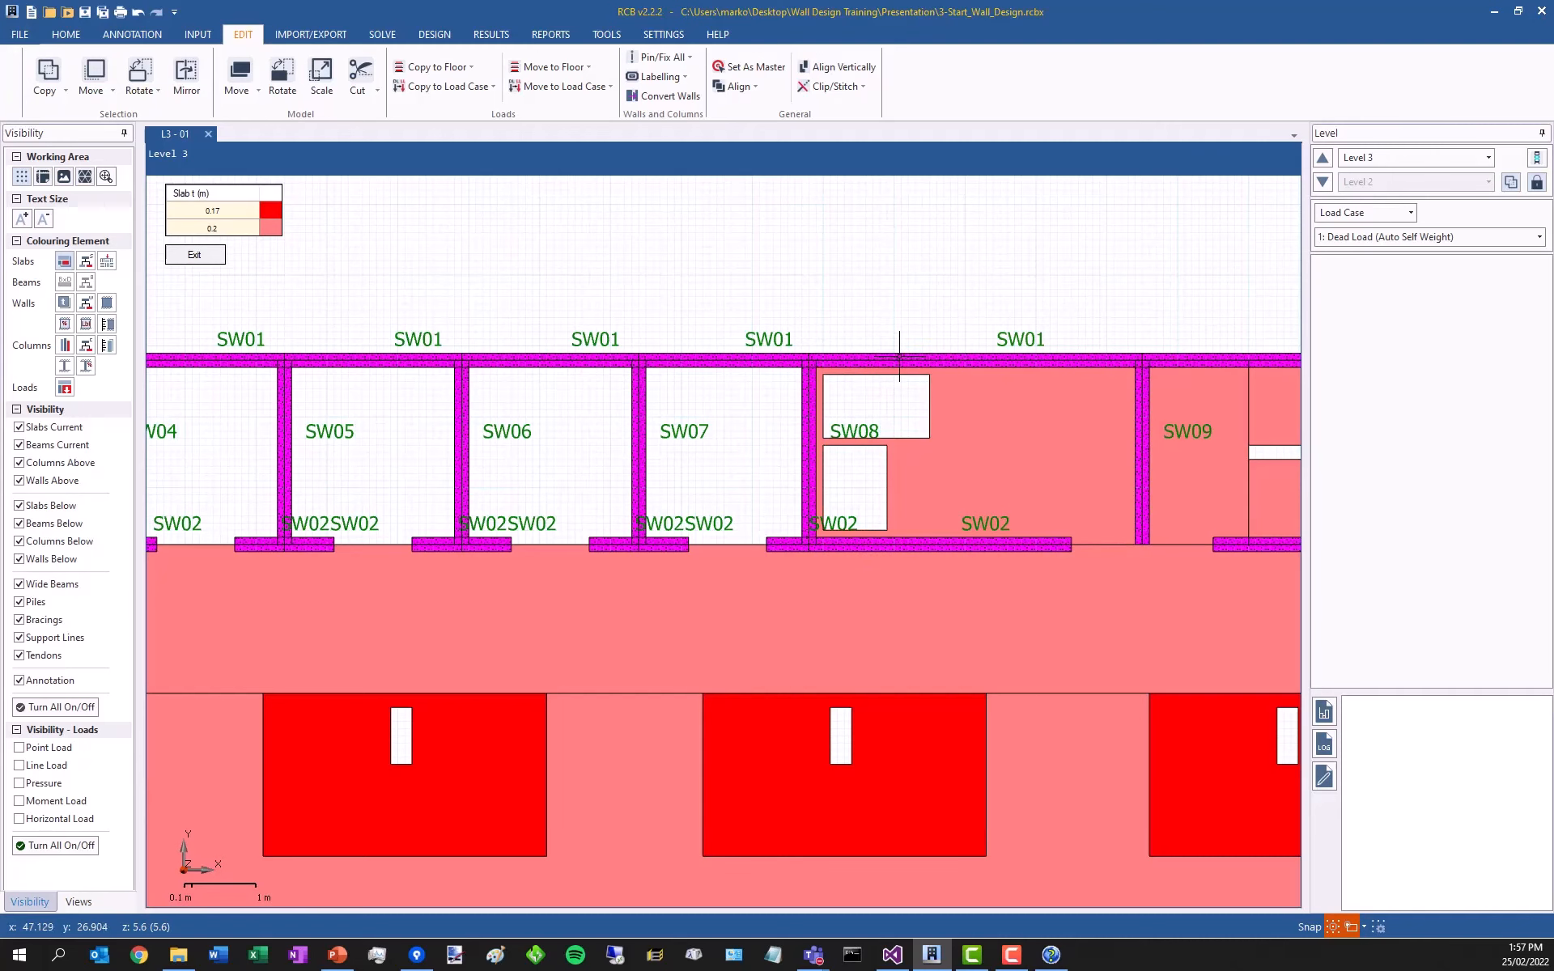
{"action": "scroll", "coordinate": [931, 364], "scroll_direction": "up", "scroll_amount": 1}
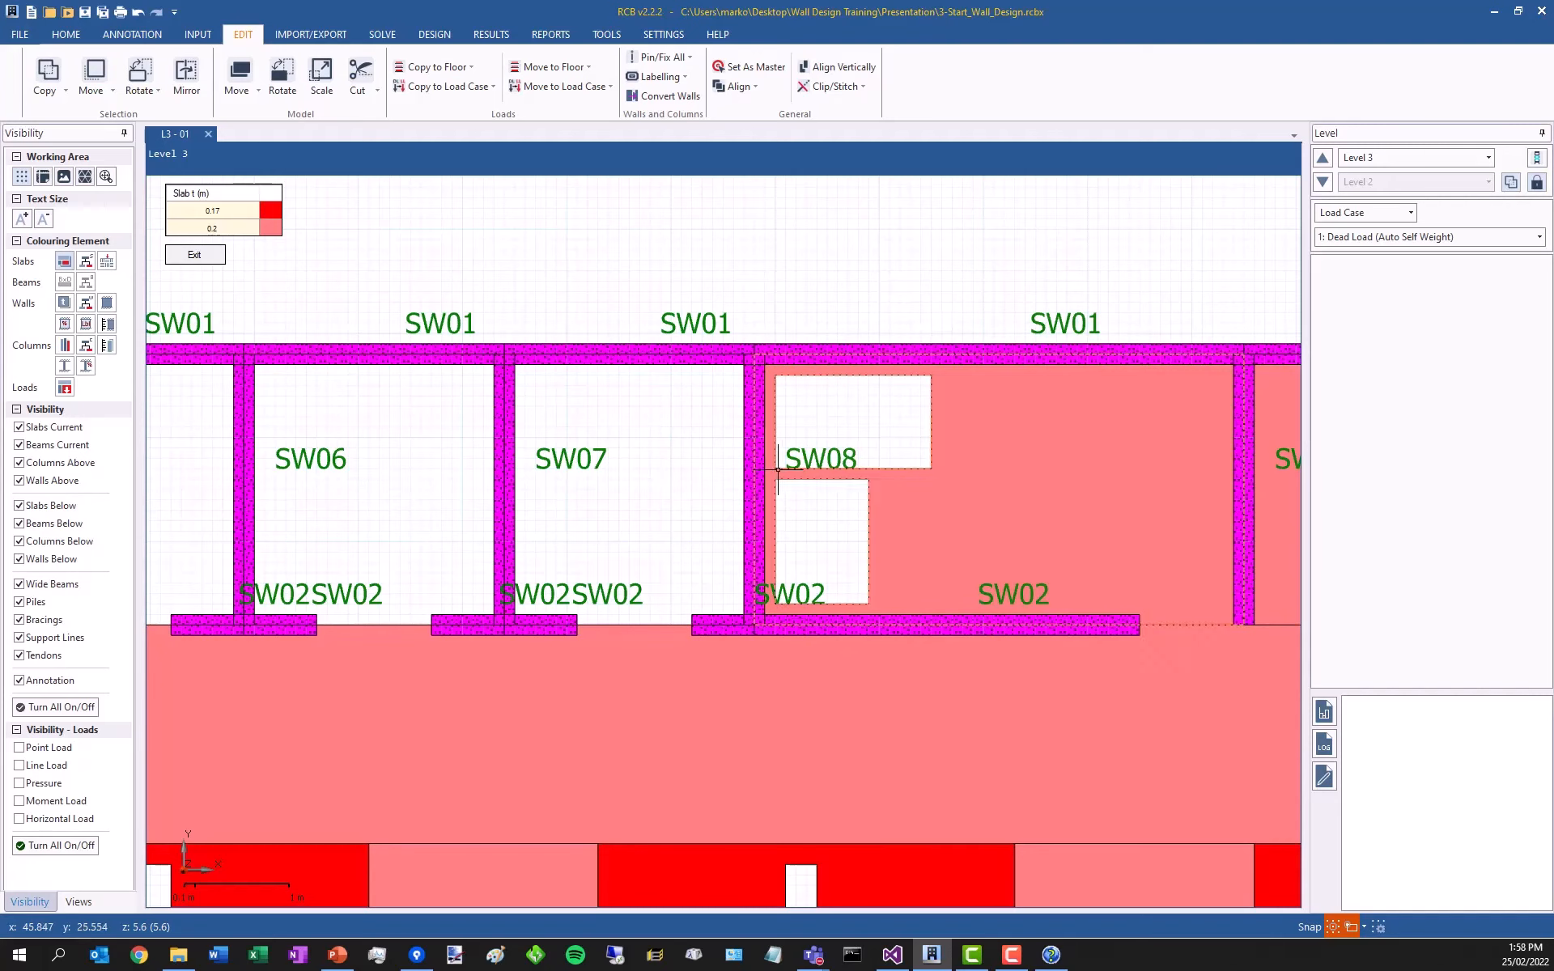
{"action": "scroll", "coordinate": [842, 357], "scroll_direction": "down", "scroll_amount": 3}
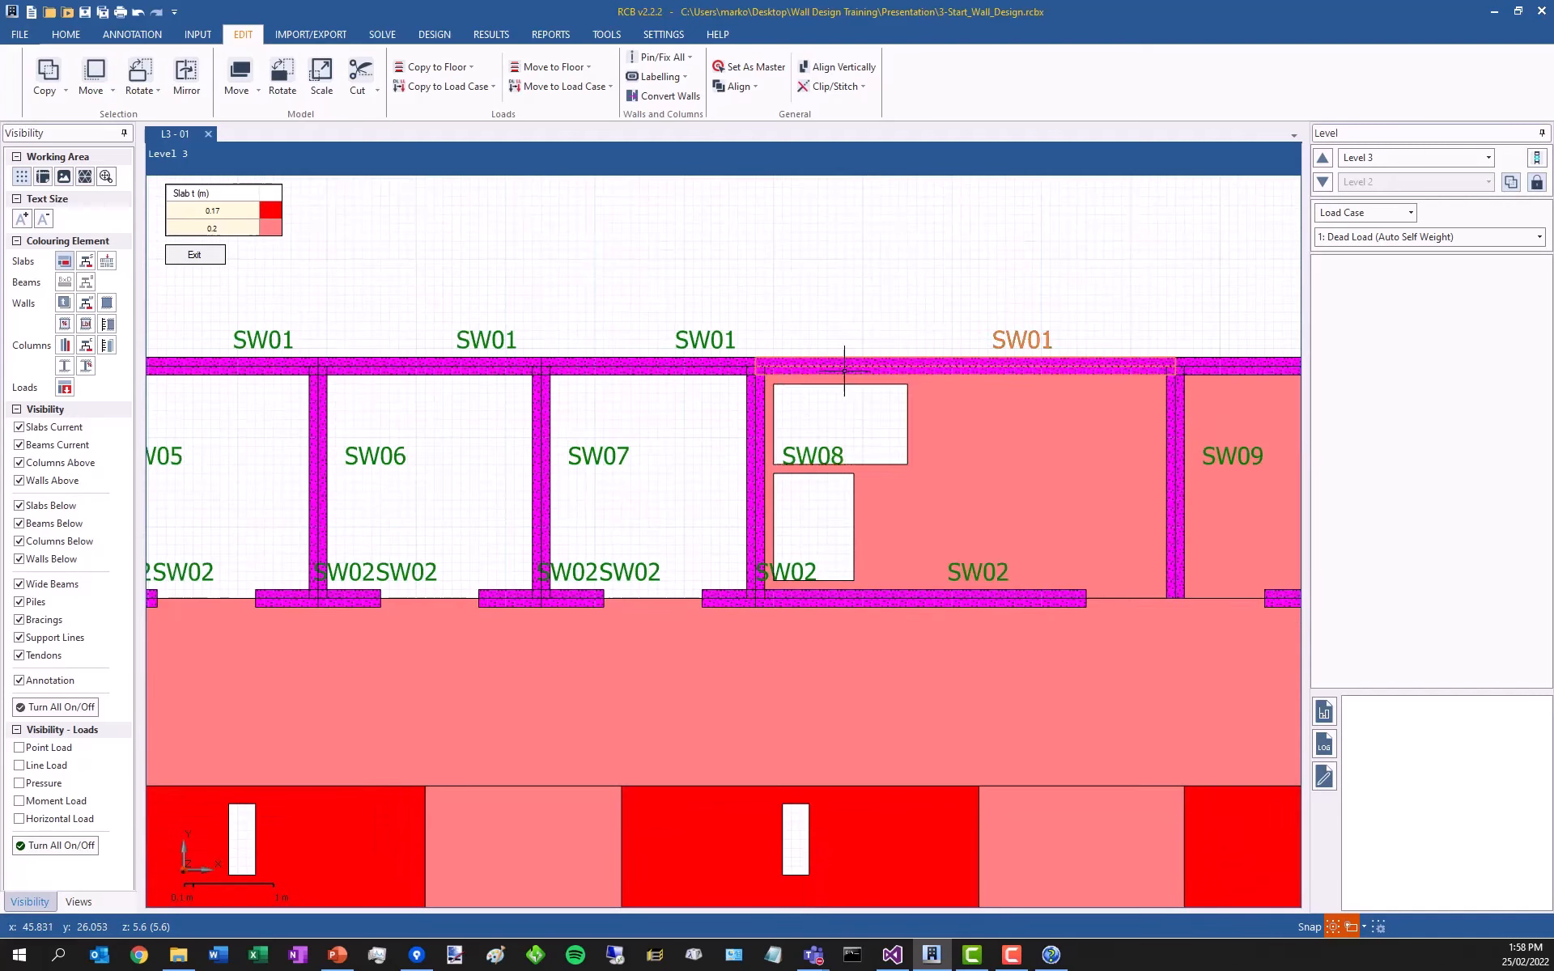
- Review the Level 3 slab mesh around the shear core walls, and clear the mesh and slab thickness colouring
{"action": "scroll", "coordinate": [883, 369], "scroll_direction": "down", "scroll_amount": 3}
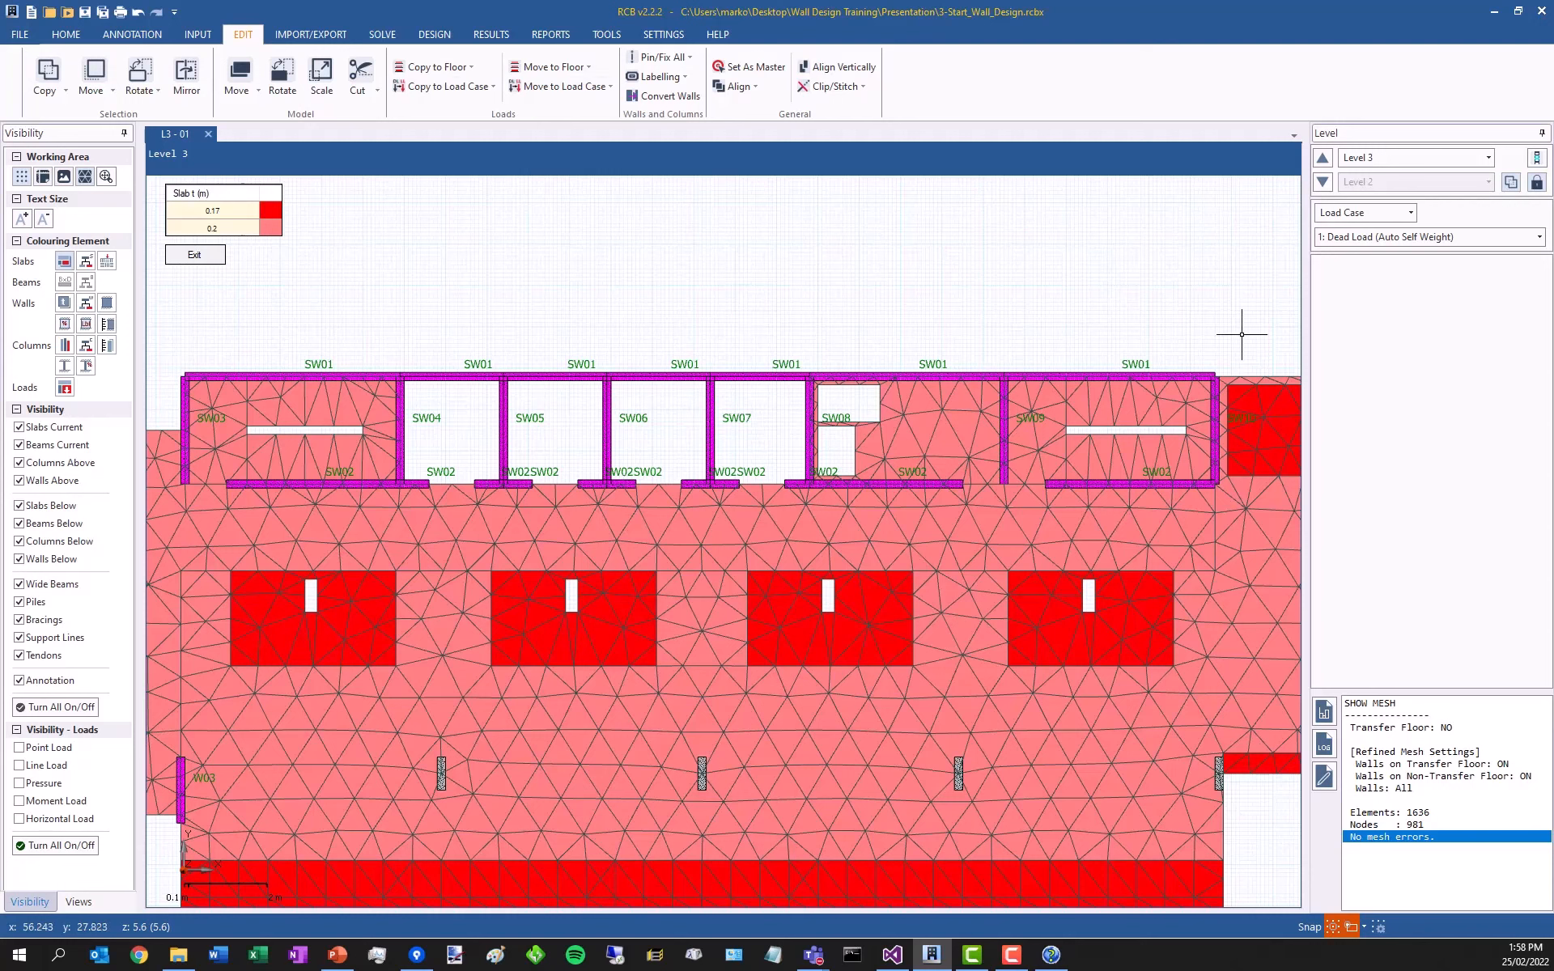
{"action": "scroll", "coordinate": [874, 339], "scroll_direction": "down", "scroll_amount": 3}
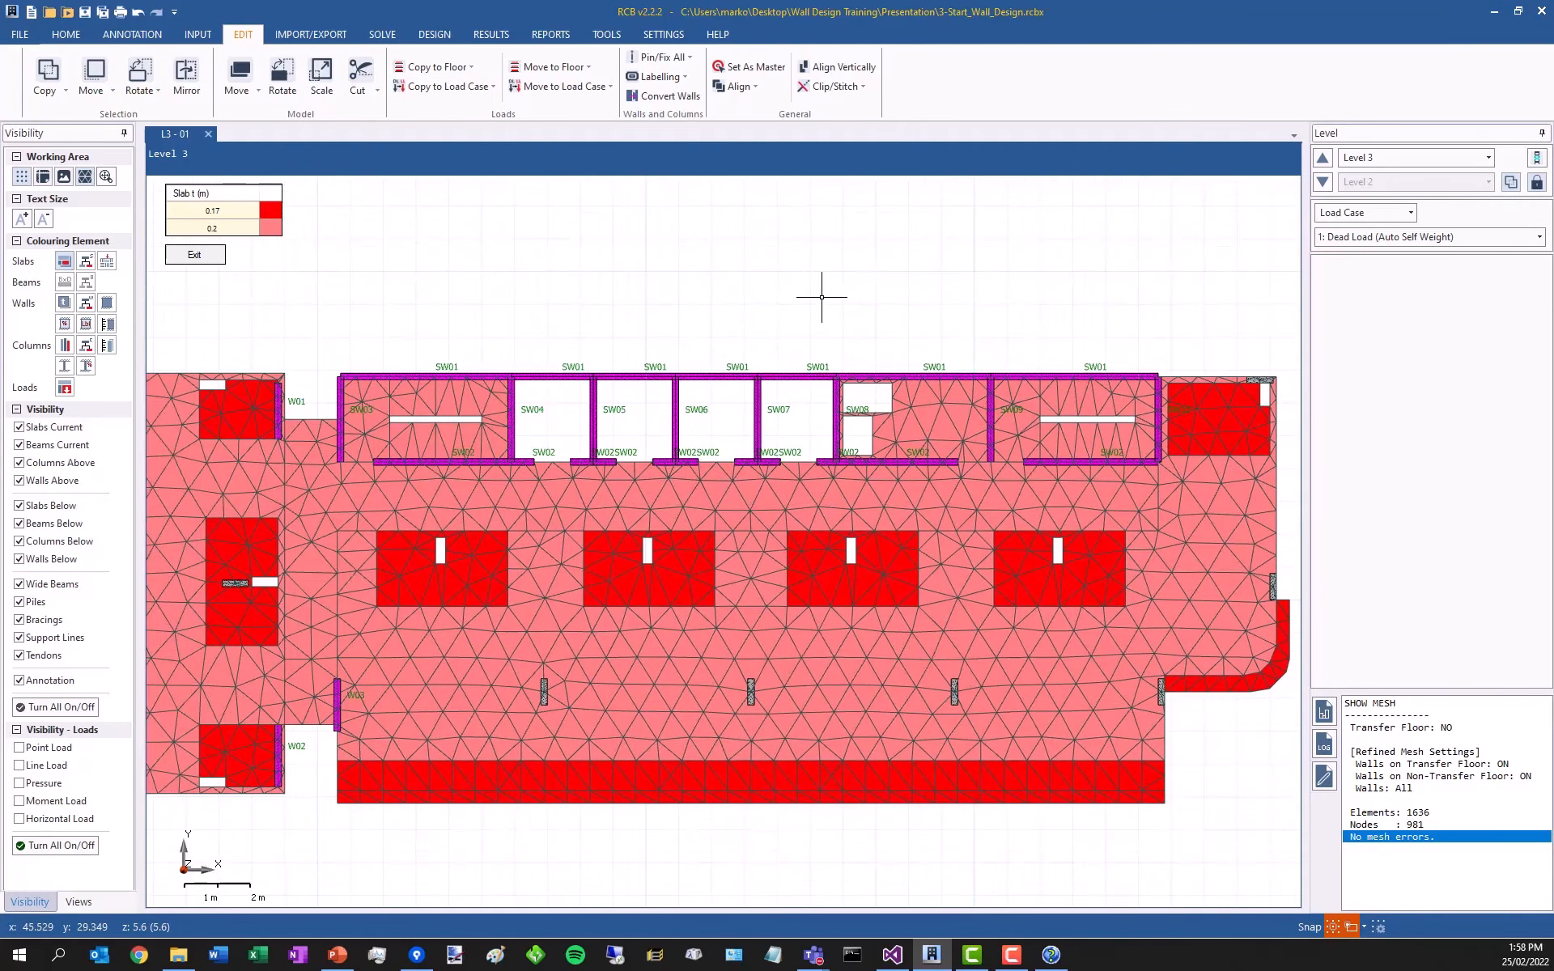
{"action": "scroll", "coordinate": [830, 306], "scroll_direction": "up", "scroll_amount": 1}
{"action": "key", "text": "Escape"}
{"action": "scroll", "coordinate": [728, 316], "scroll_direction": "up", "scroll_amount": 1}
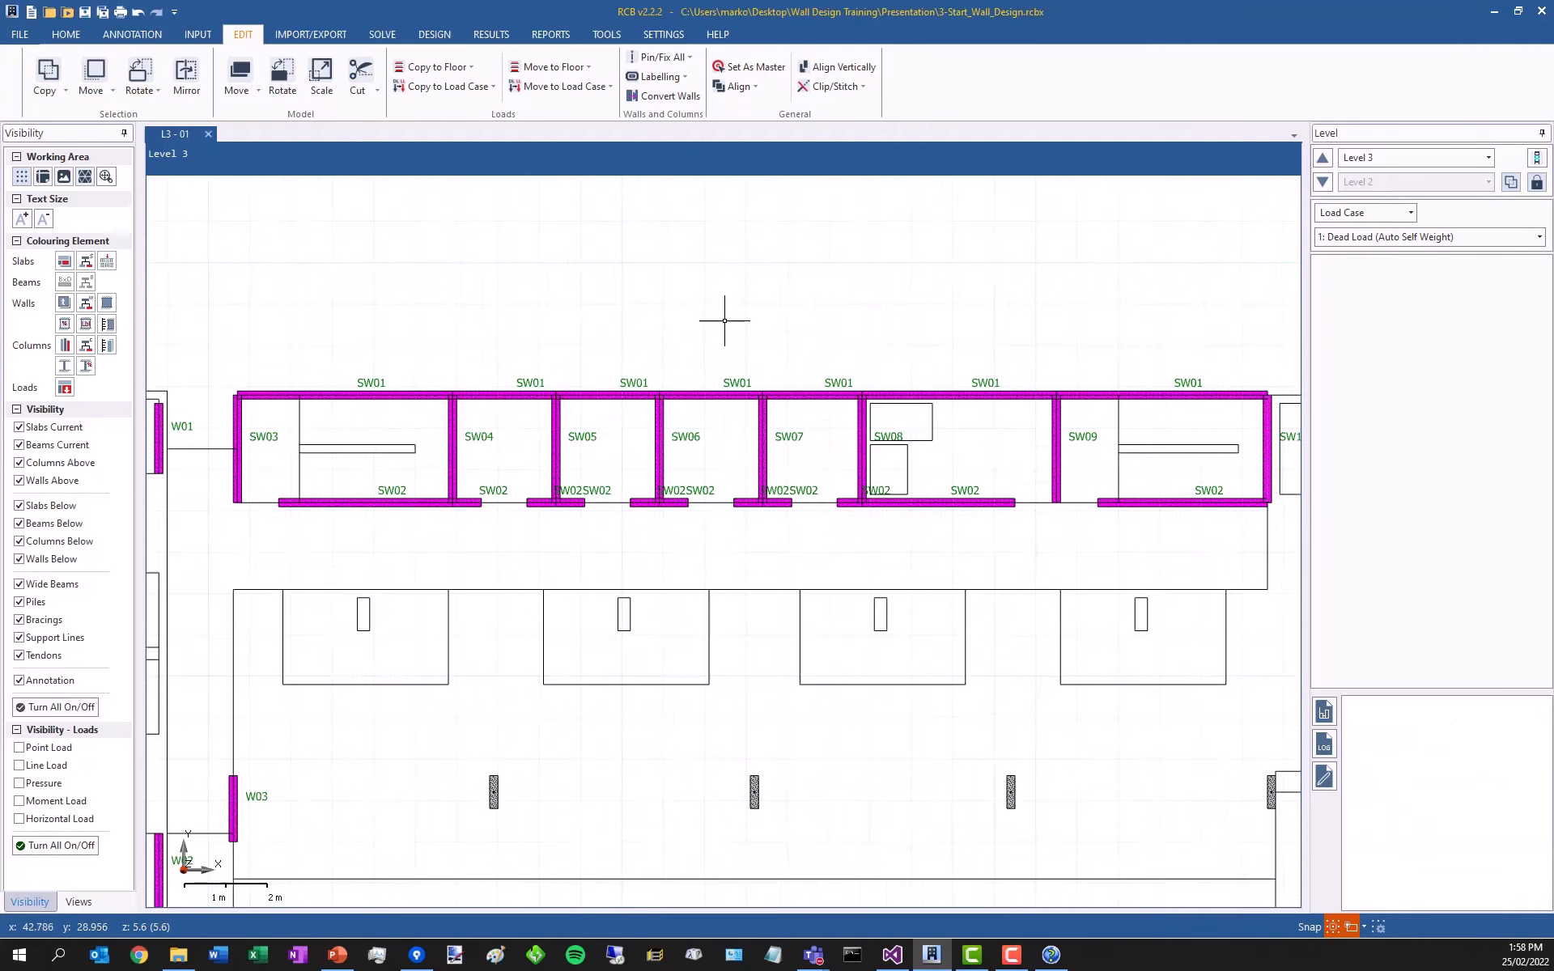
- Inspect the SW01 segment between SW06 and SW07, review its available wall commands such as wall grouping, and deselect it
{"action": "left_click", "coordinate": [668, 394]}
{"action": "scroll", "coordinate": [729, 356], "scroll_direction": "up", "scroll_amount": 1}
{"action": "scroll", "coordinate": [725, 386], "scroll_direction": "down", "scroll_amount": 1}
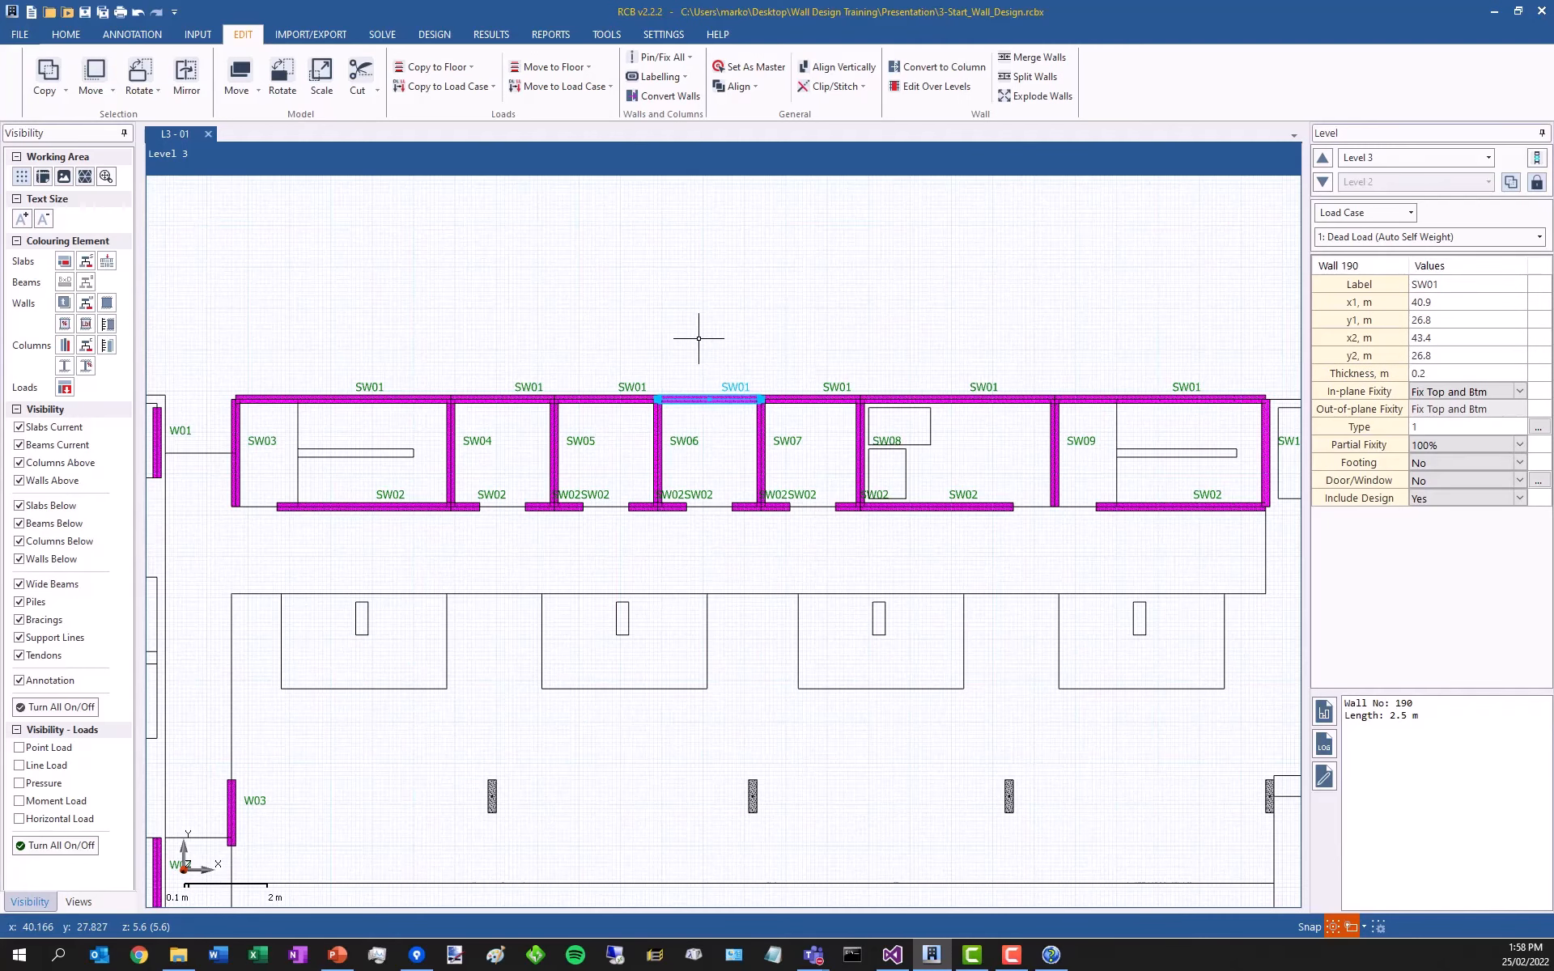
{"action": "right_click", "coordinate": [706, 399]}
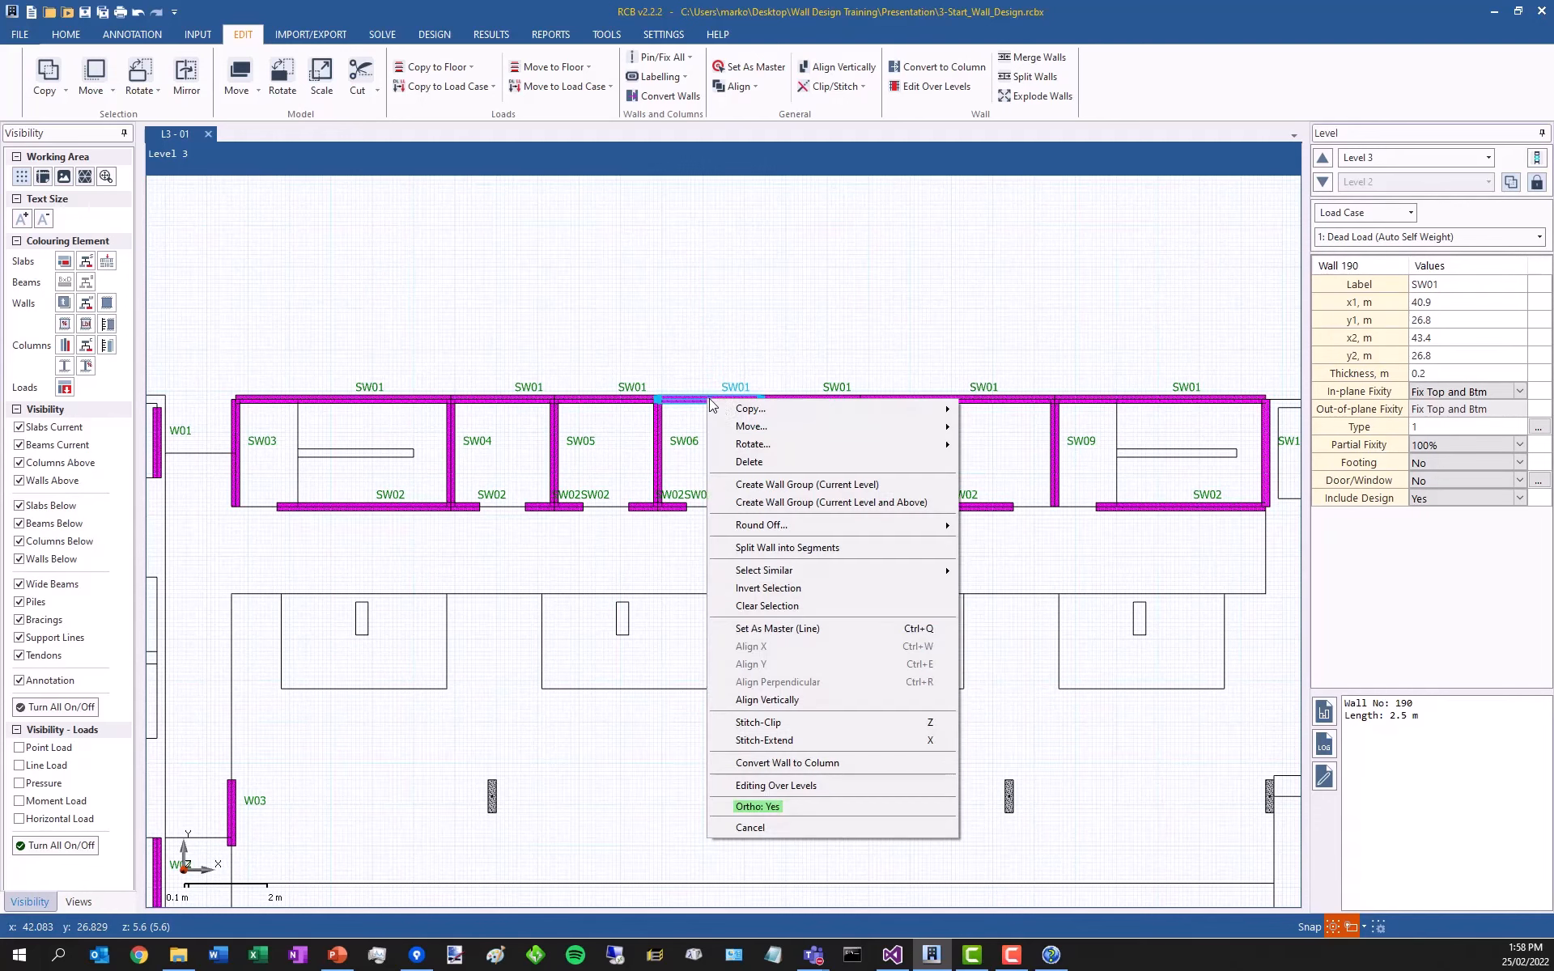
{"action": "left_click", "coordinate": [855, 251]}
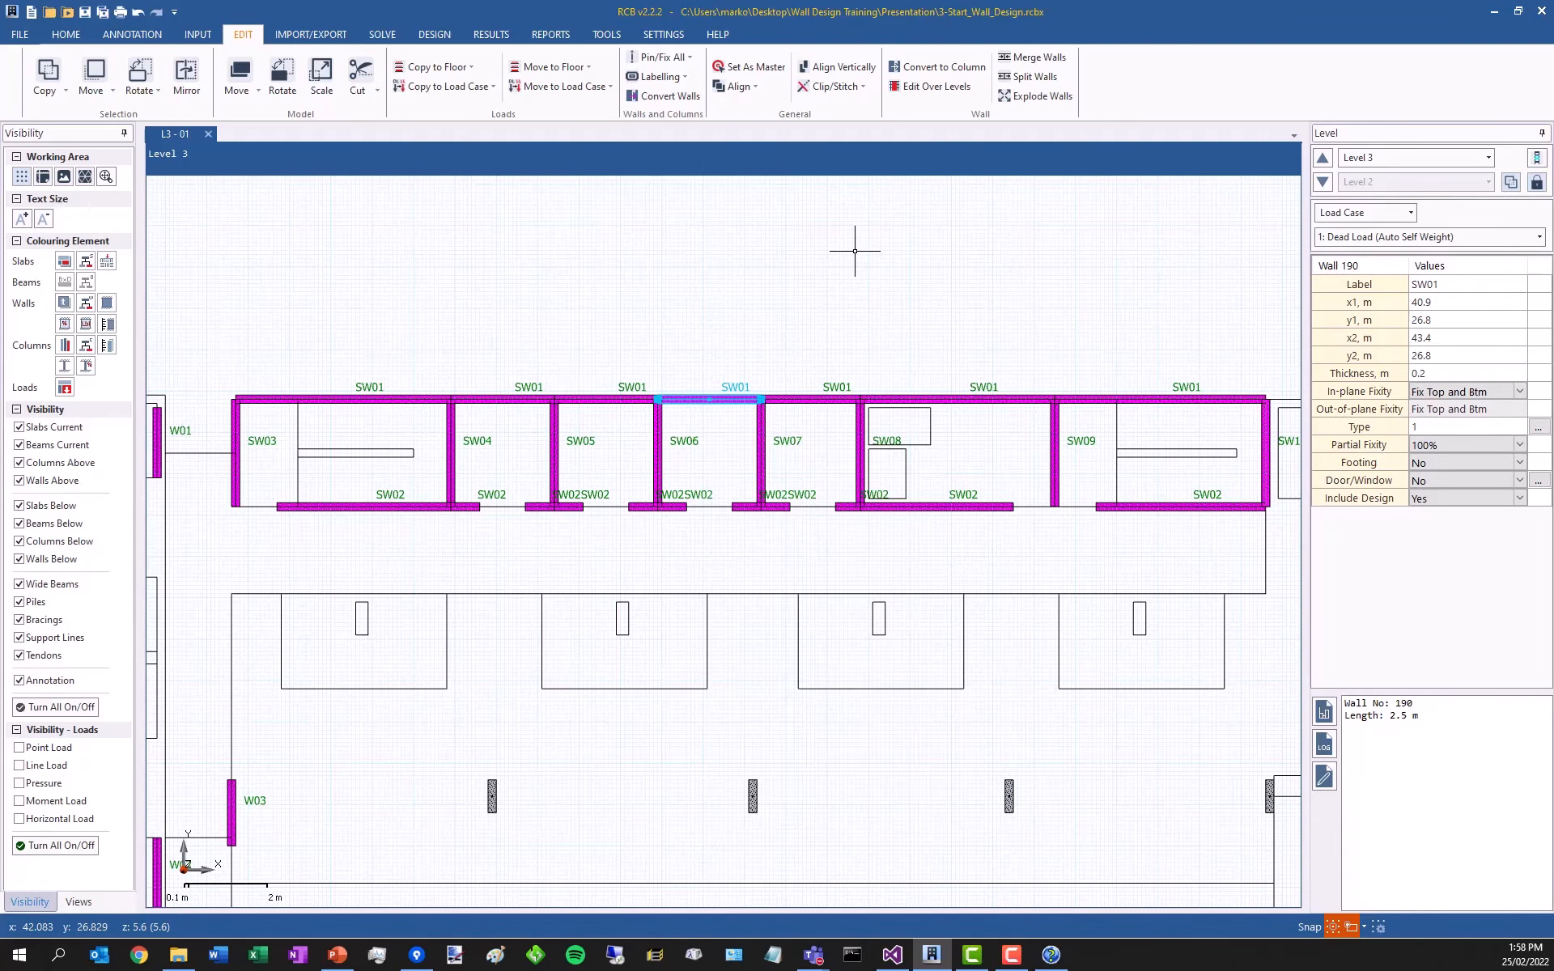
{"action": "key", "text": "Escape"}
{"action": "scroll", "coordinate": [680, 390], "scroll_direction": "down", "scroll_amount": 1}
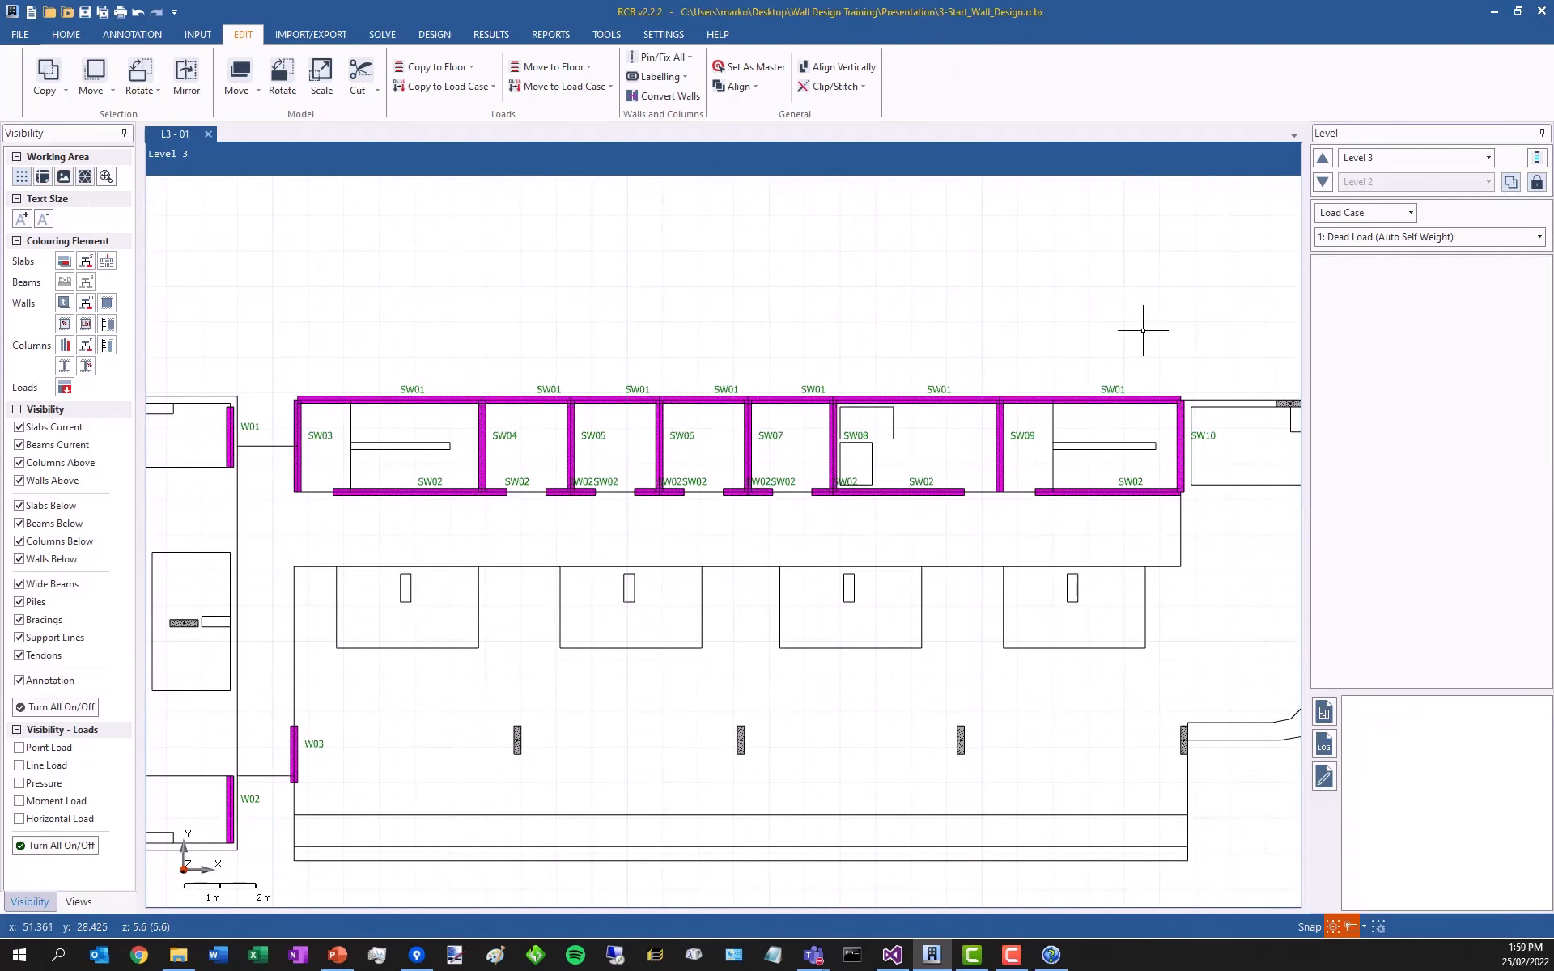
- Switch to Level 1 and review the wall group commands for creating, selecting and ungrouping
{"action": "left_click", "coordinate": [1348, 159]}
{"action": "left_click", "coordinate": [1361, 303]}
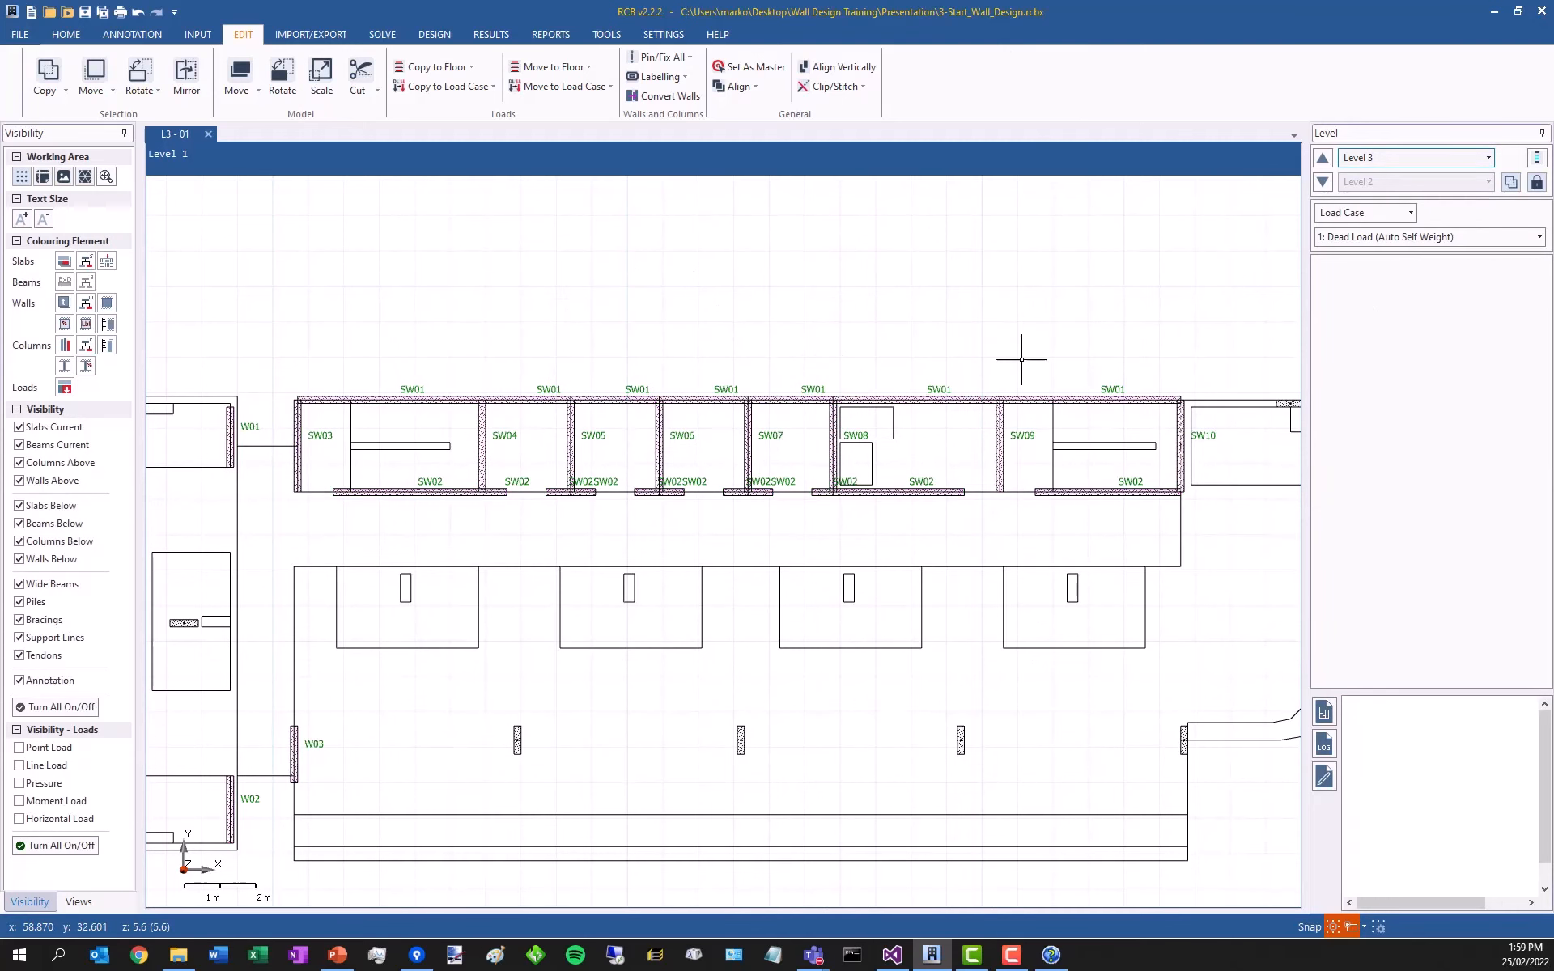
{"action": "left_click", "coordinate": [197, 34]}
{"action": "left_click", "coordinate": [864, 98]}
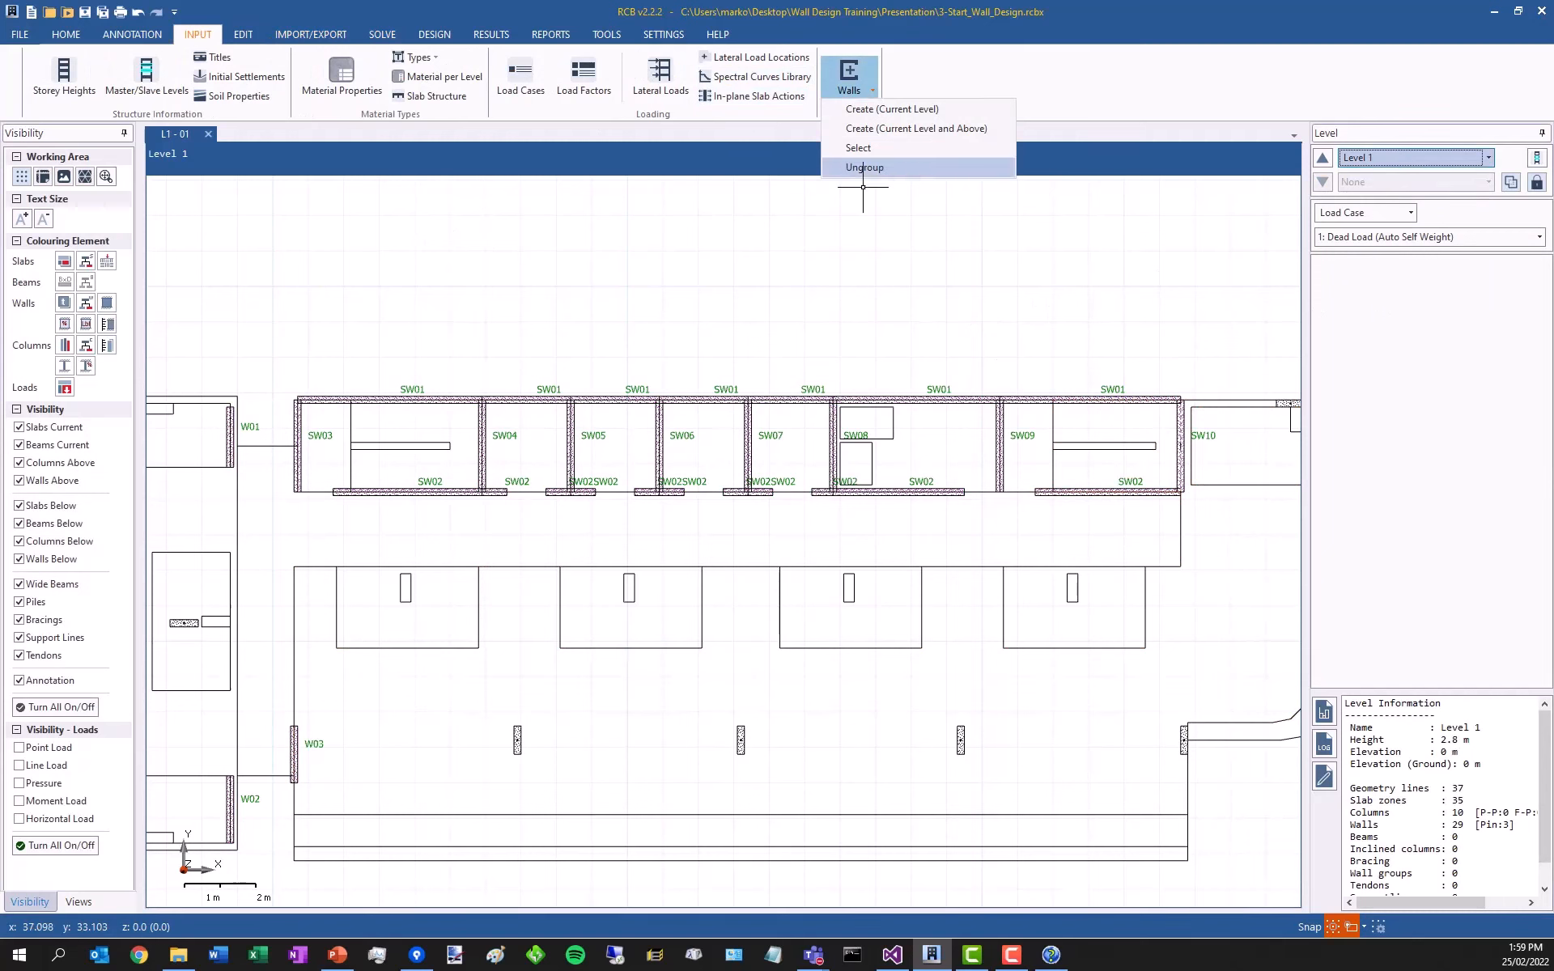
{"action": "left_click", "coordinate": [741, 289]}
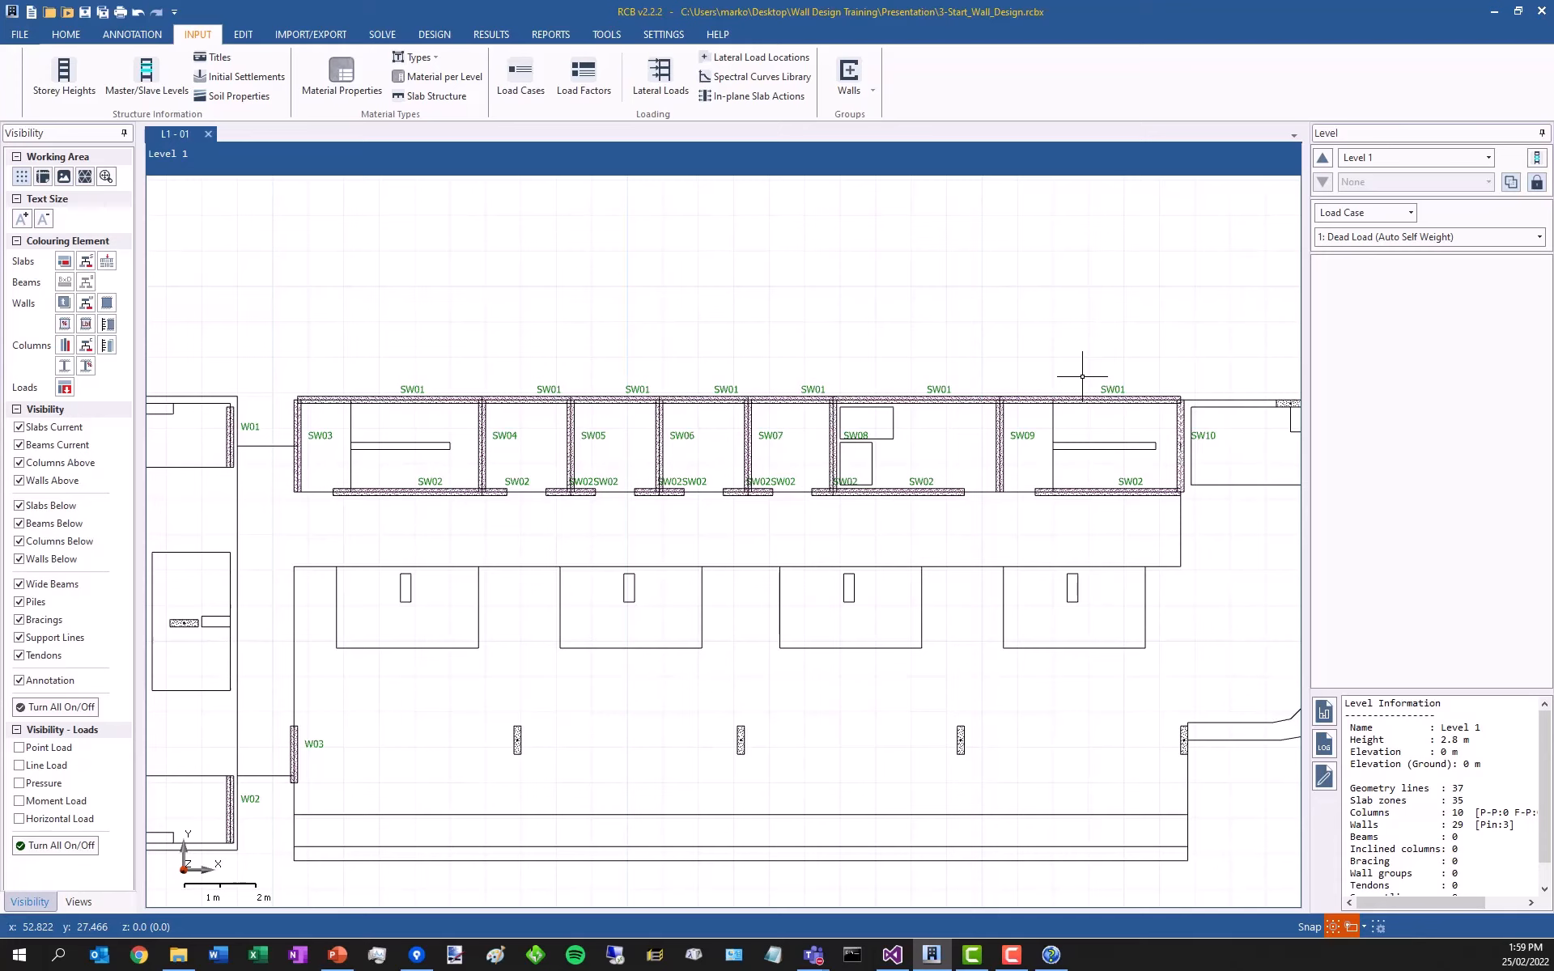
- Review the stiffness parameters in the Model and Solvers settings, including Stitch Wall Group, Wall Element - Drilling Rotation and Wall Master/Slave
{"action": "left_click", "coordinate": [670, 37]}
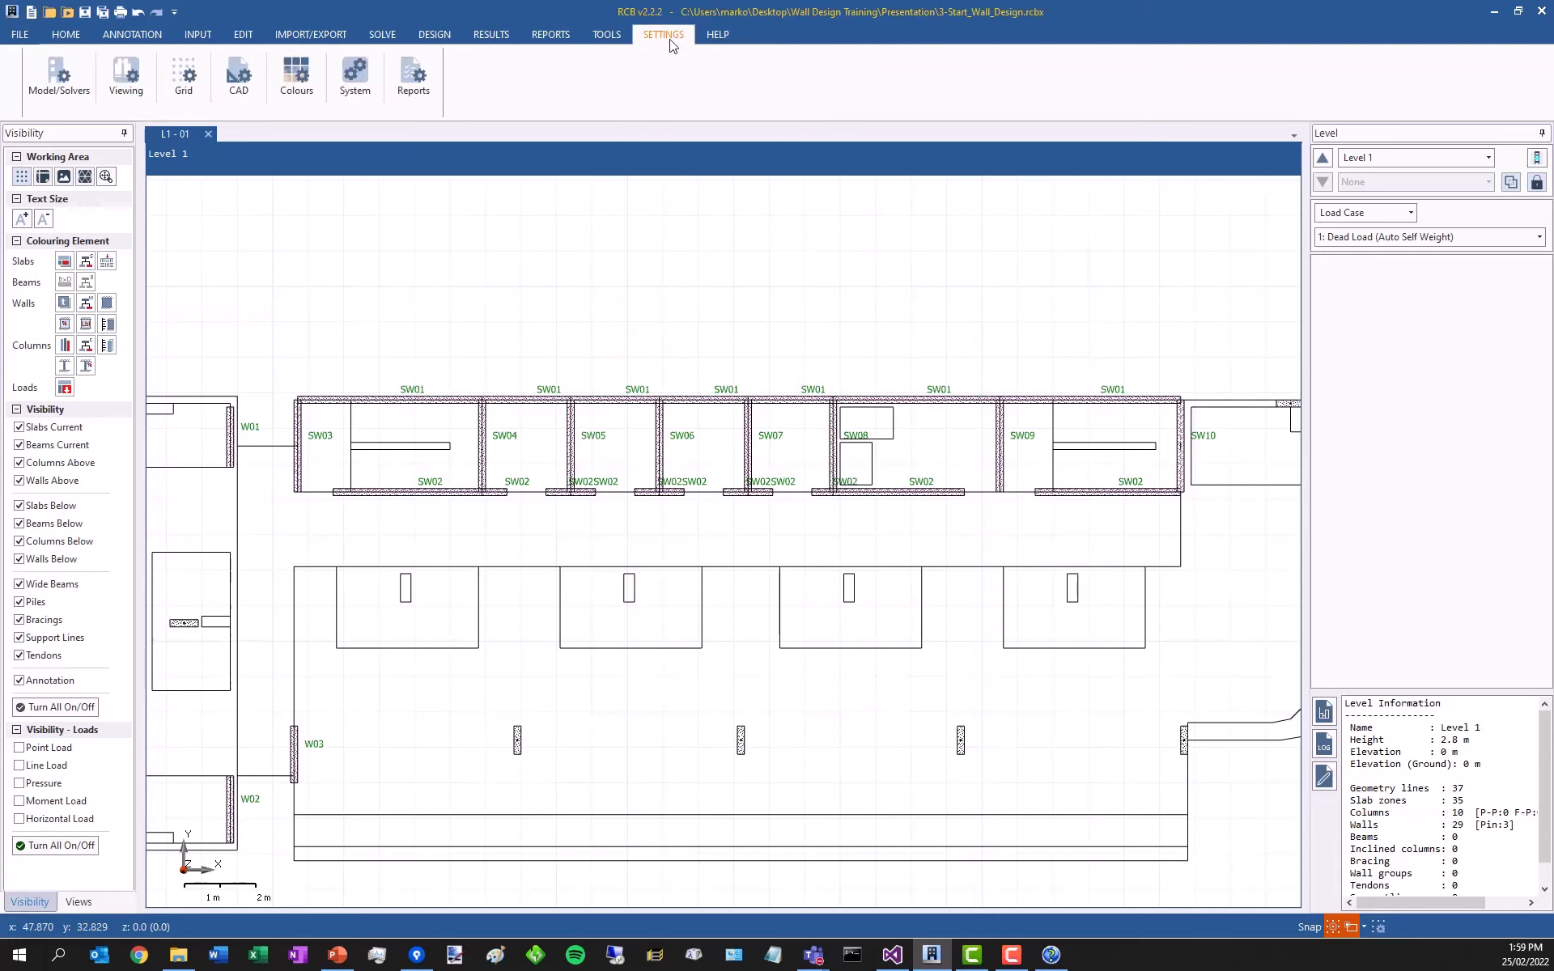
{"action": "left_click", "coordinate": [59, 88]}
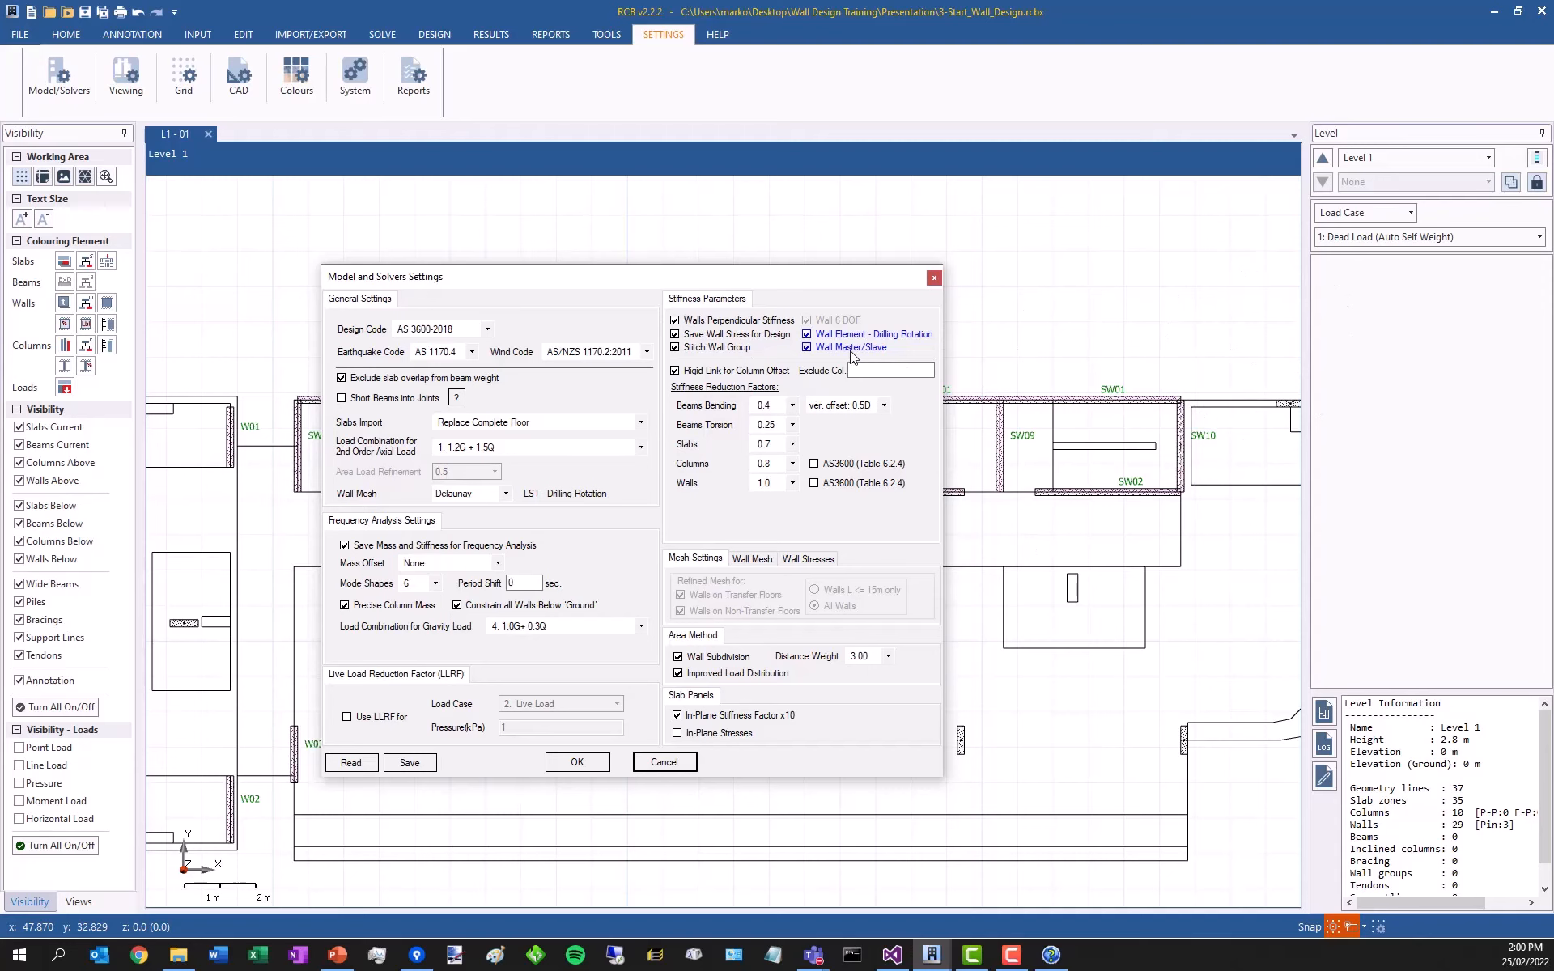
{"action": "left_click", "coordinate": [663, 762]}
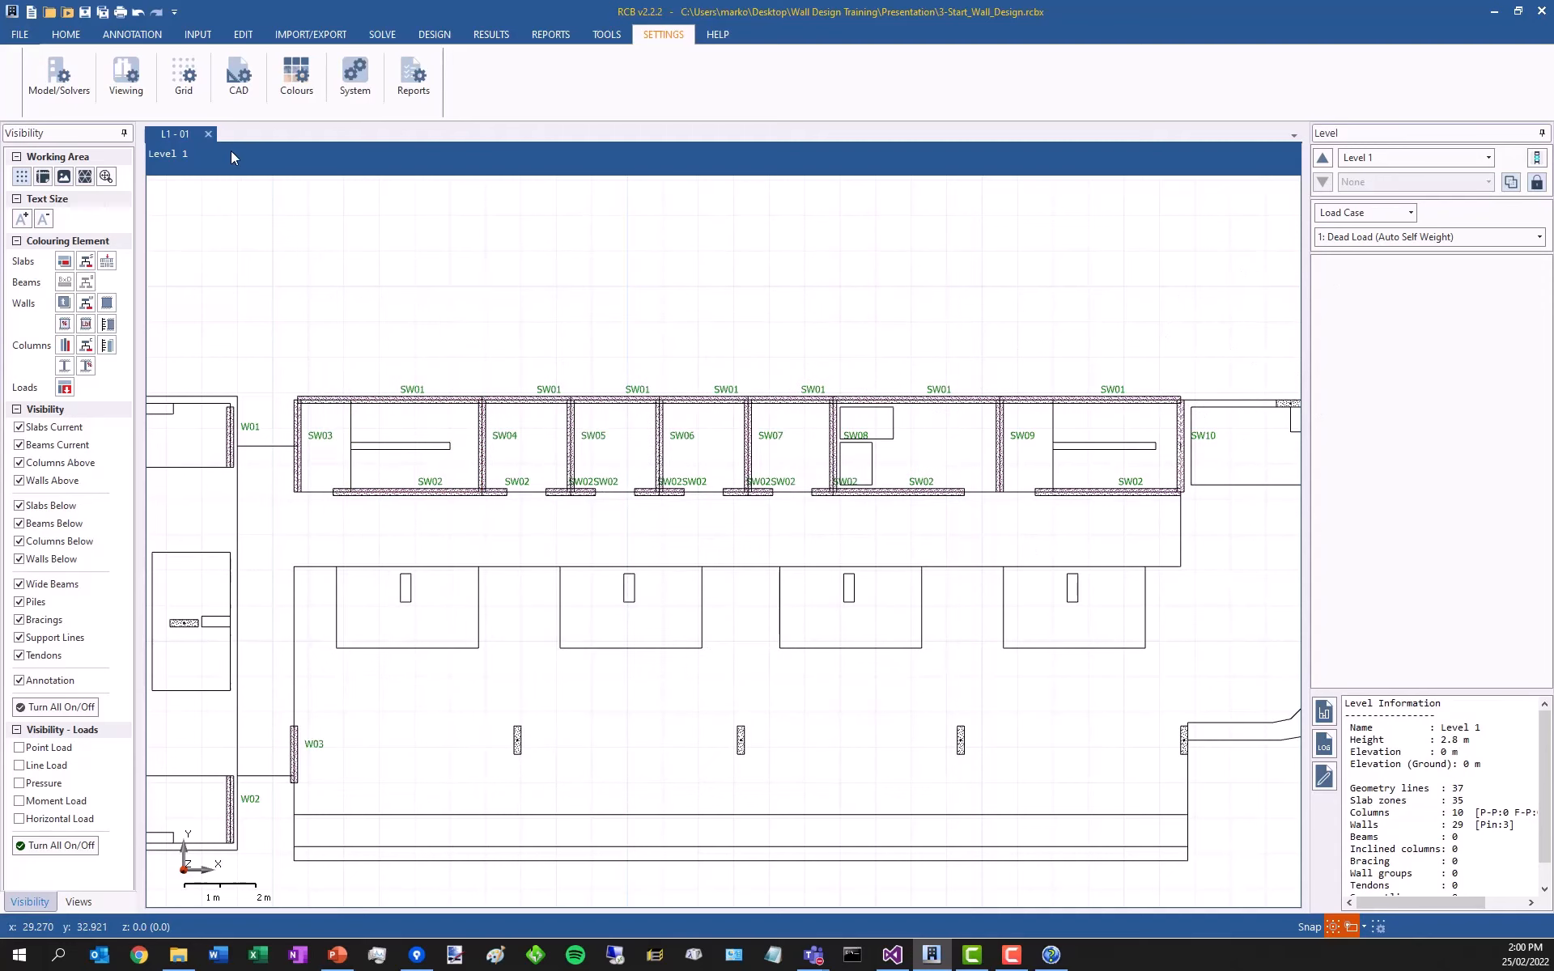
- Clear all existing wall design results and settings
{"action": "left_click", "coordinate": [434, 34]}
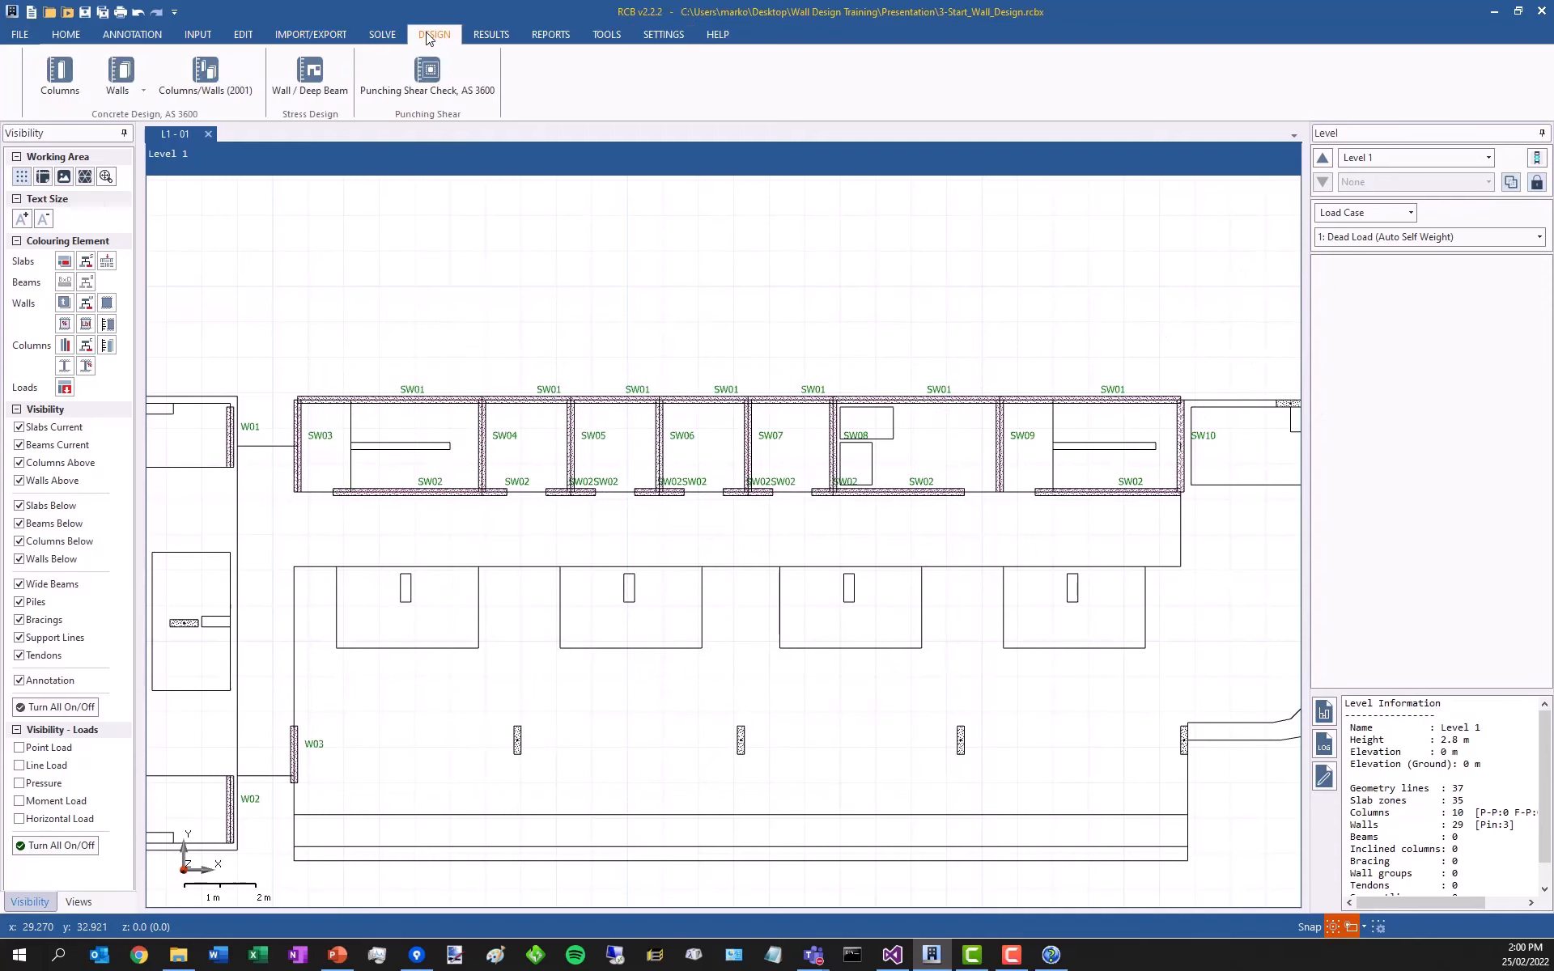
{"action": "left_click", "coordinate": [384, 35]}
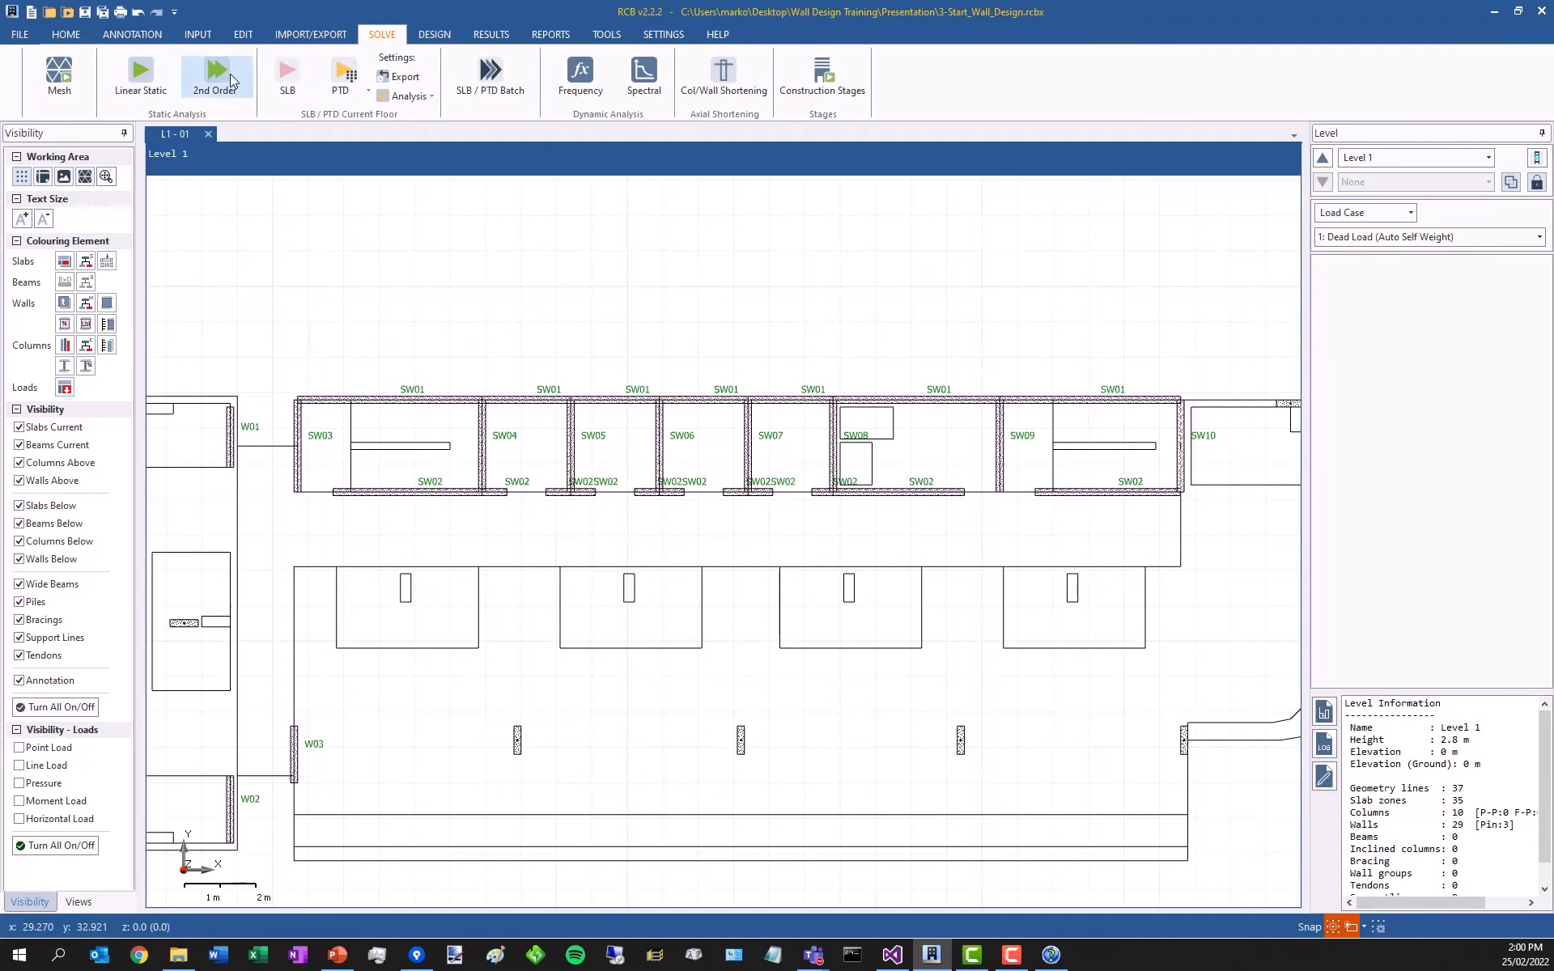
{"action": "left_click", "coordinate": [435, 34]}
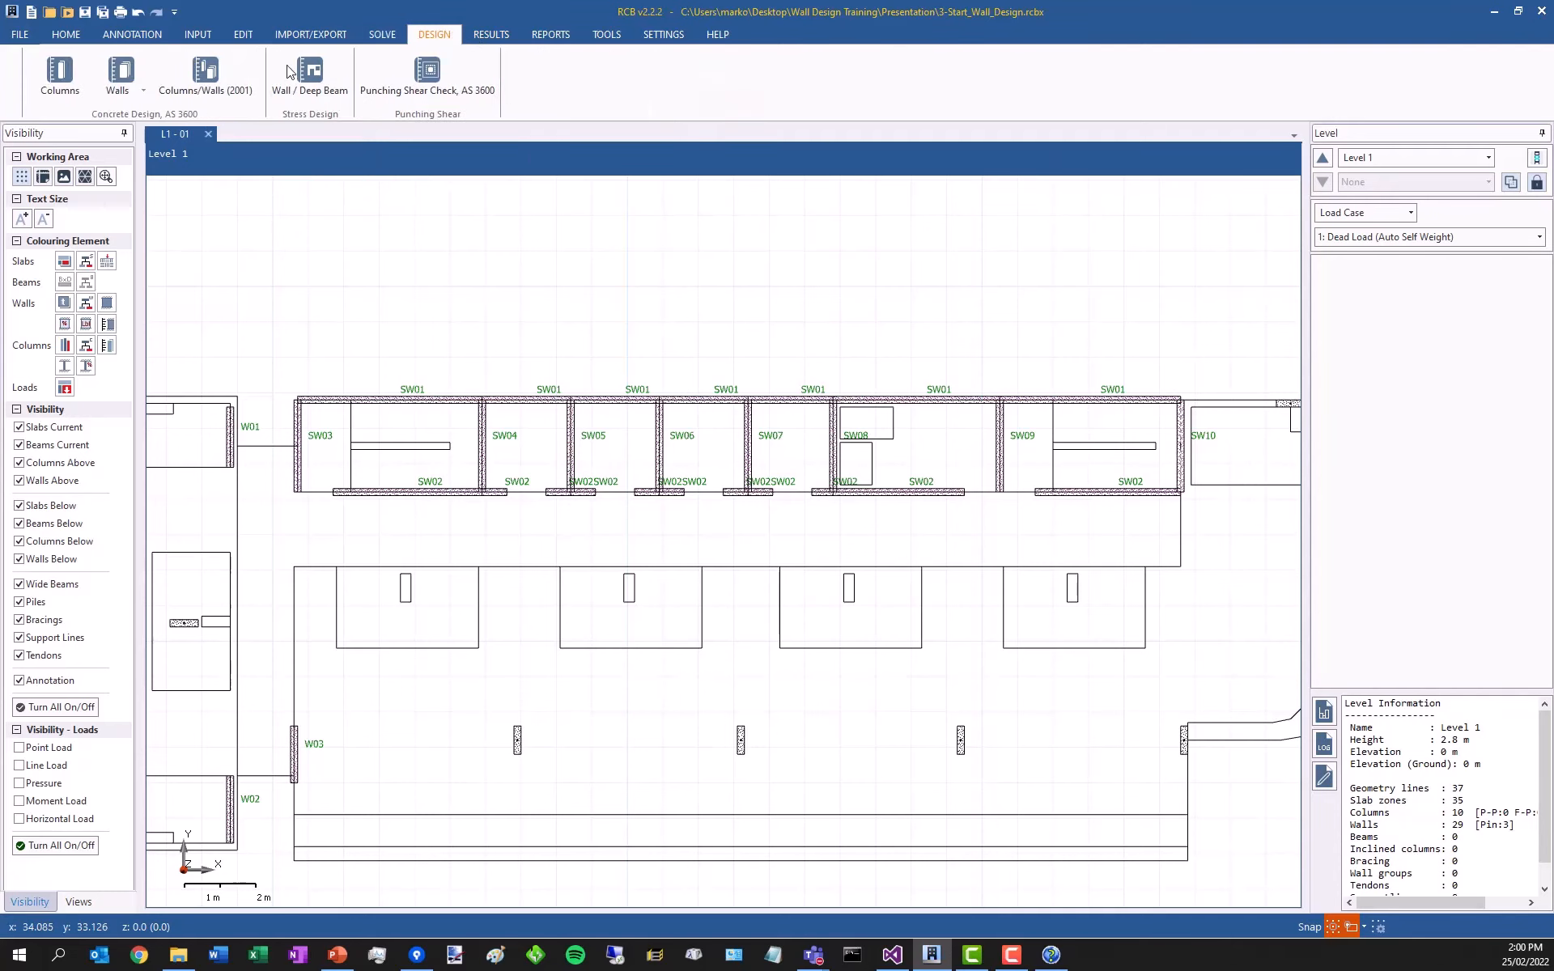
{"action": "left_click", "coordinate": [143, 90]}
{"action": "left_click", "coordinate": [136, 110]}
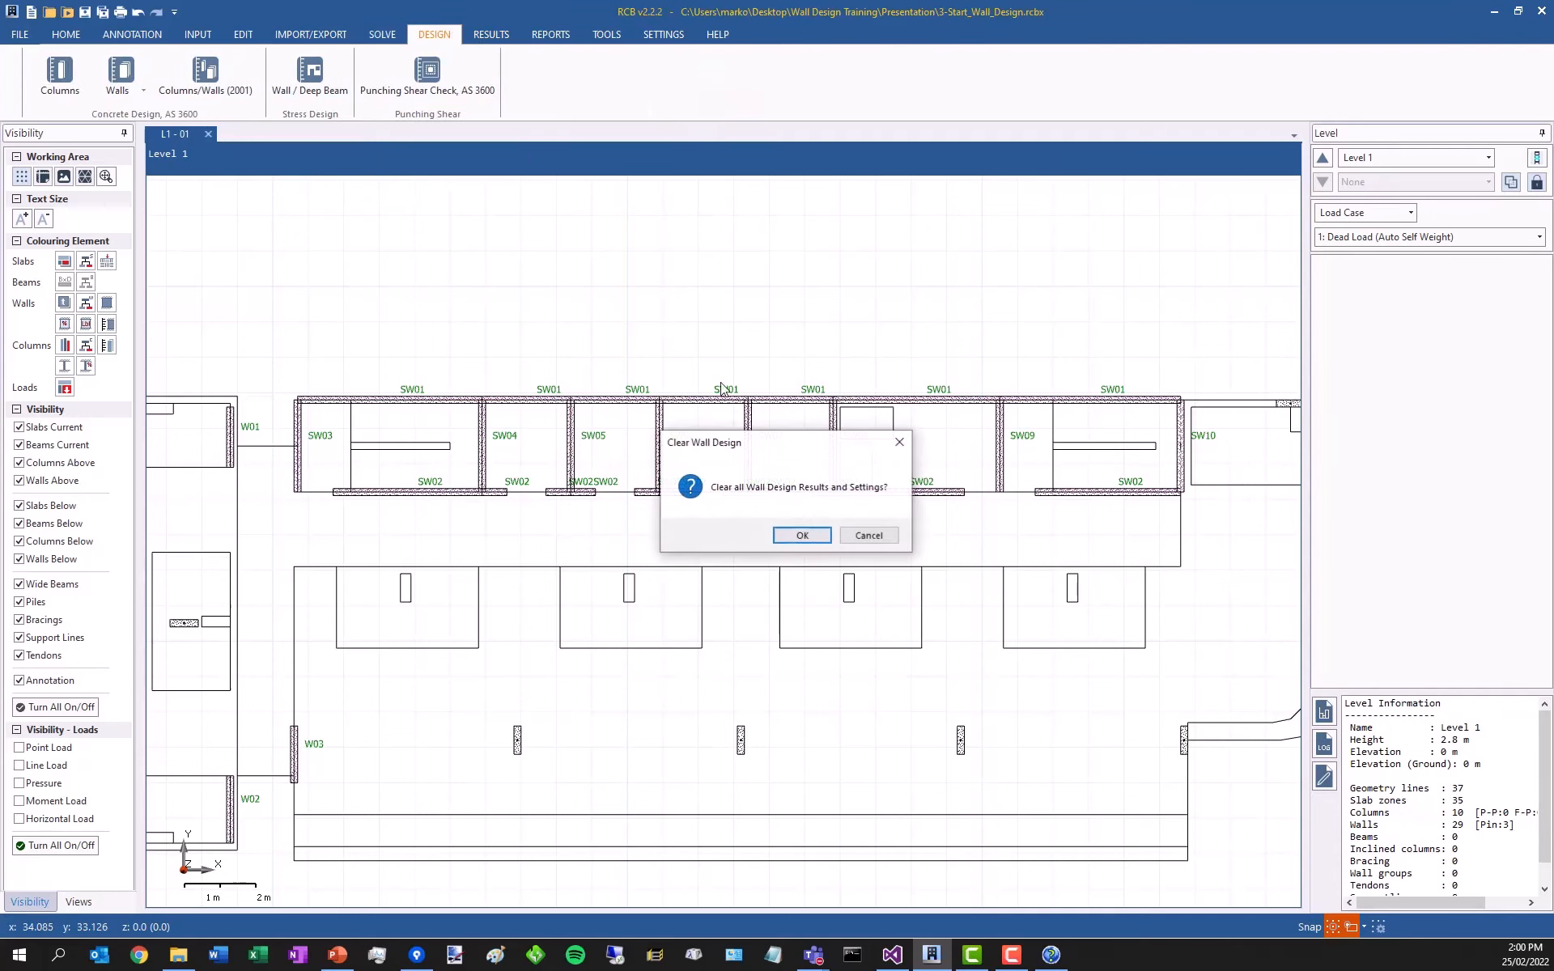
{"action": "left_click", "coordinate": [807, 537]}
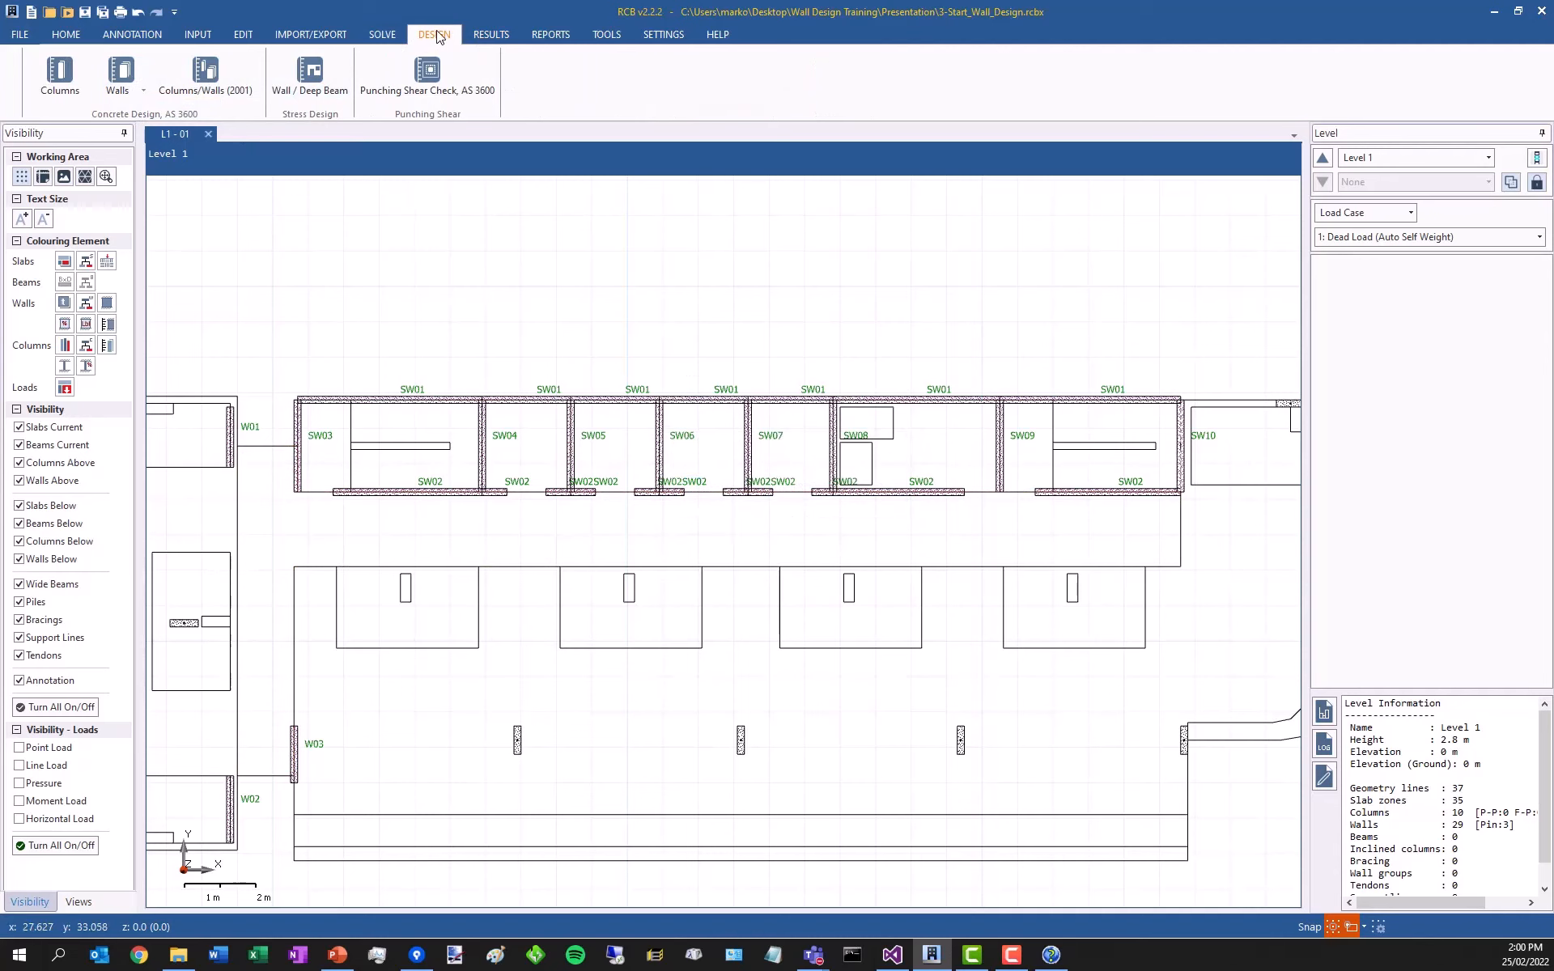
- Open the AS 3600 - 2018 wall design module and collapse the design settings to enlarge the 3D wall view
{"action": "left_click", "coordinate": [123, 72]}
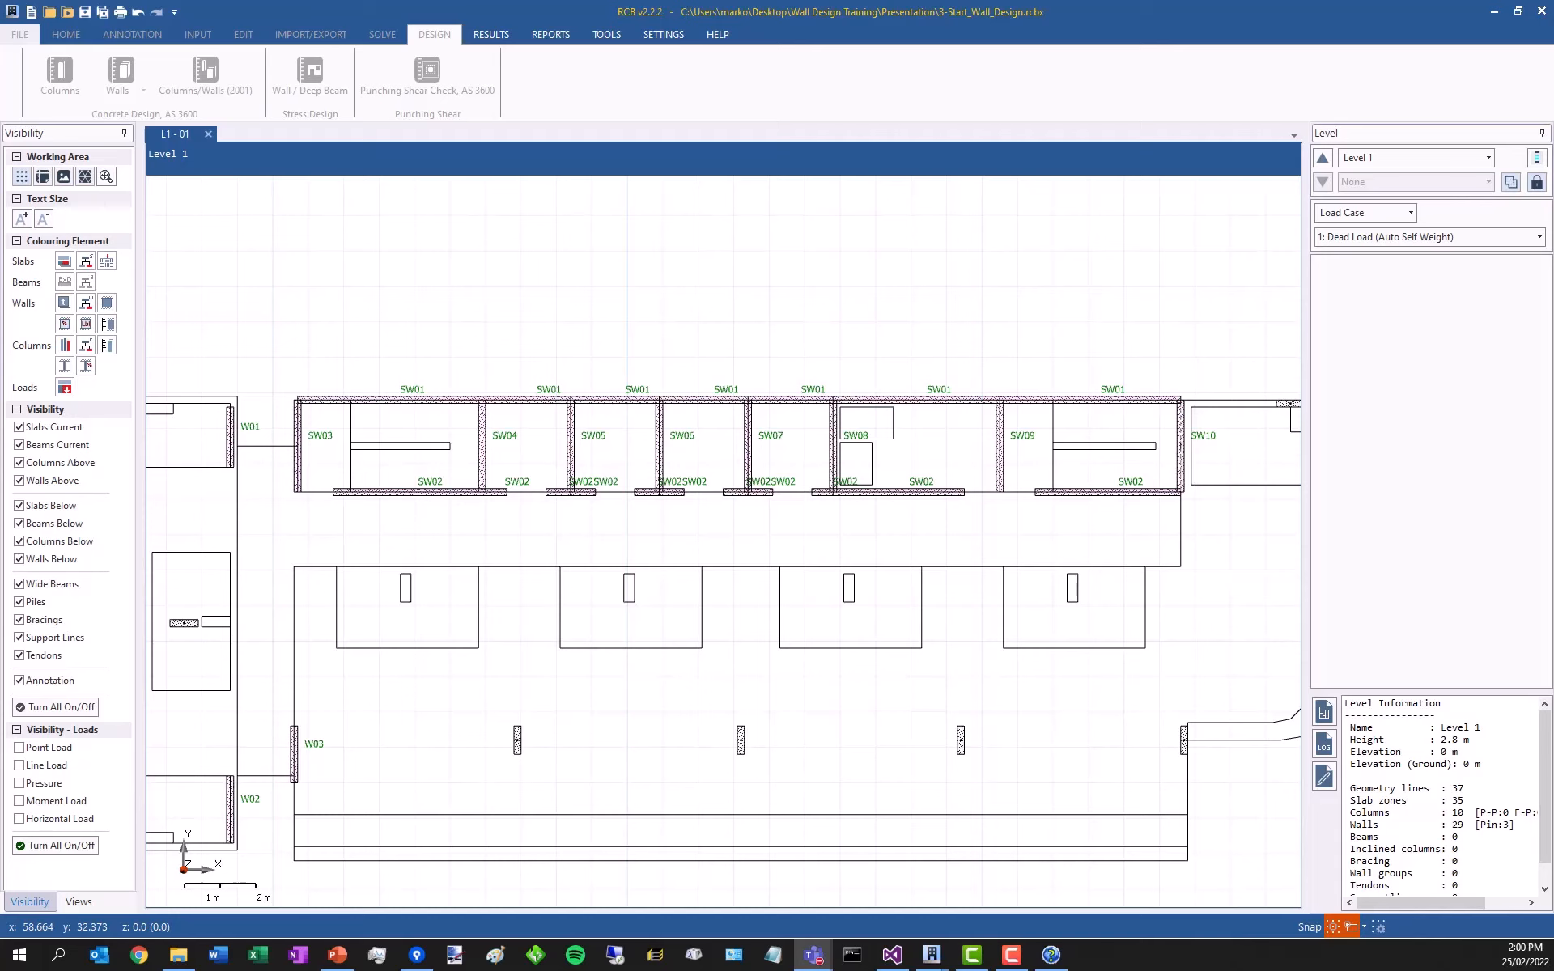
{"action": "left_click", "coordinate": [933, 957]}
{"action": "left_click", "coordinate": [1021, 882]}
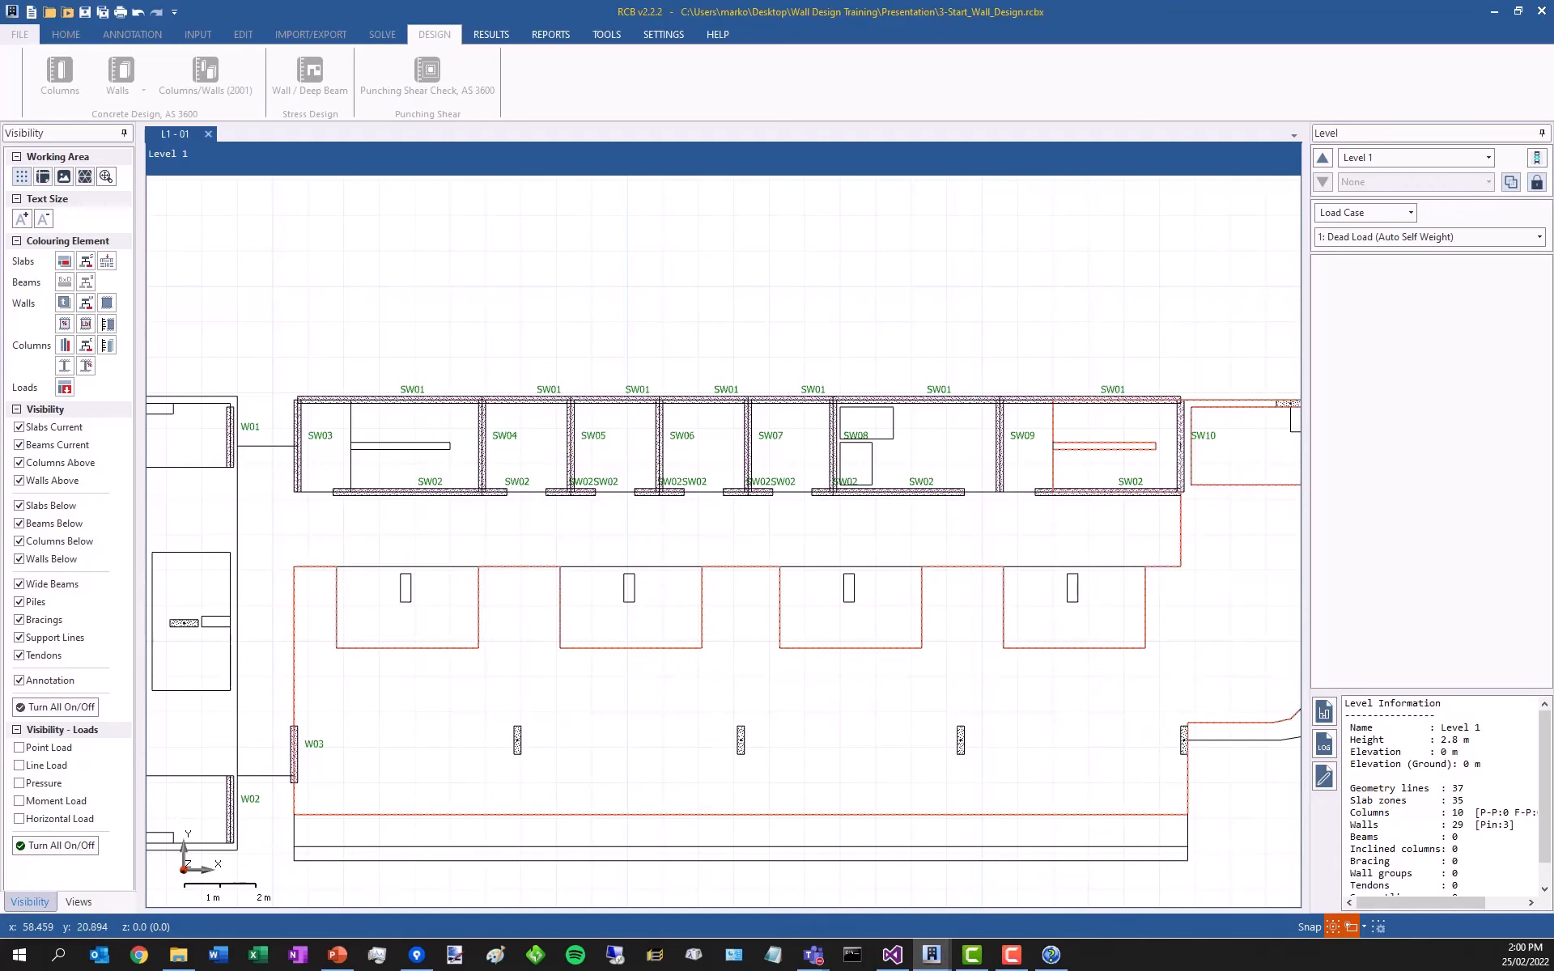
{"action": "left_click_drag", "start_coordinate": [1552, 348], "coordinate": [763, 0]}
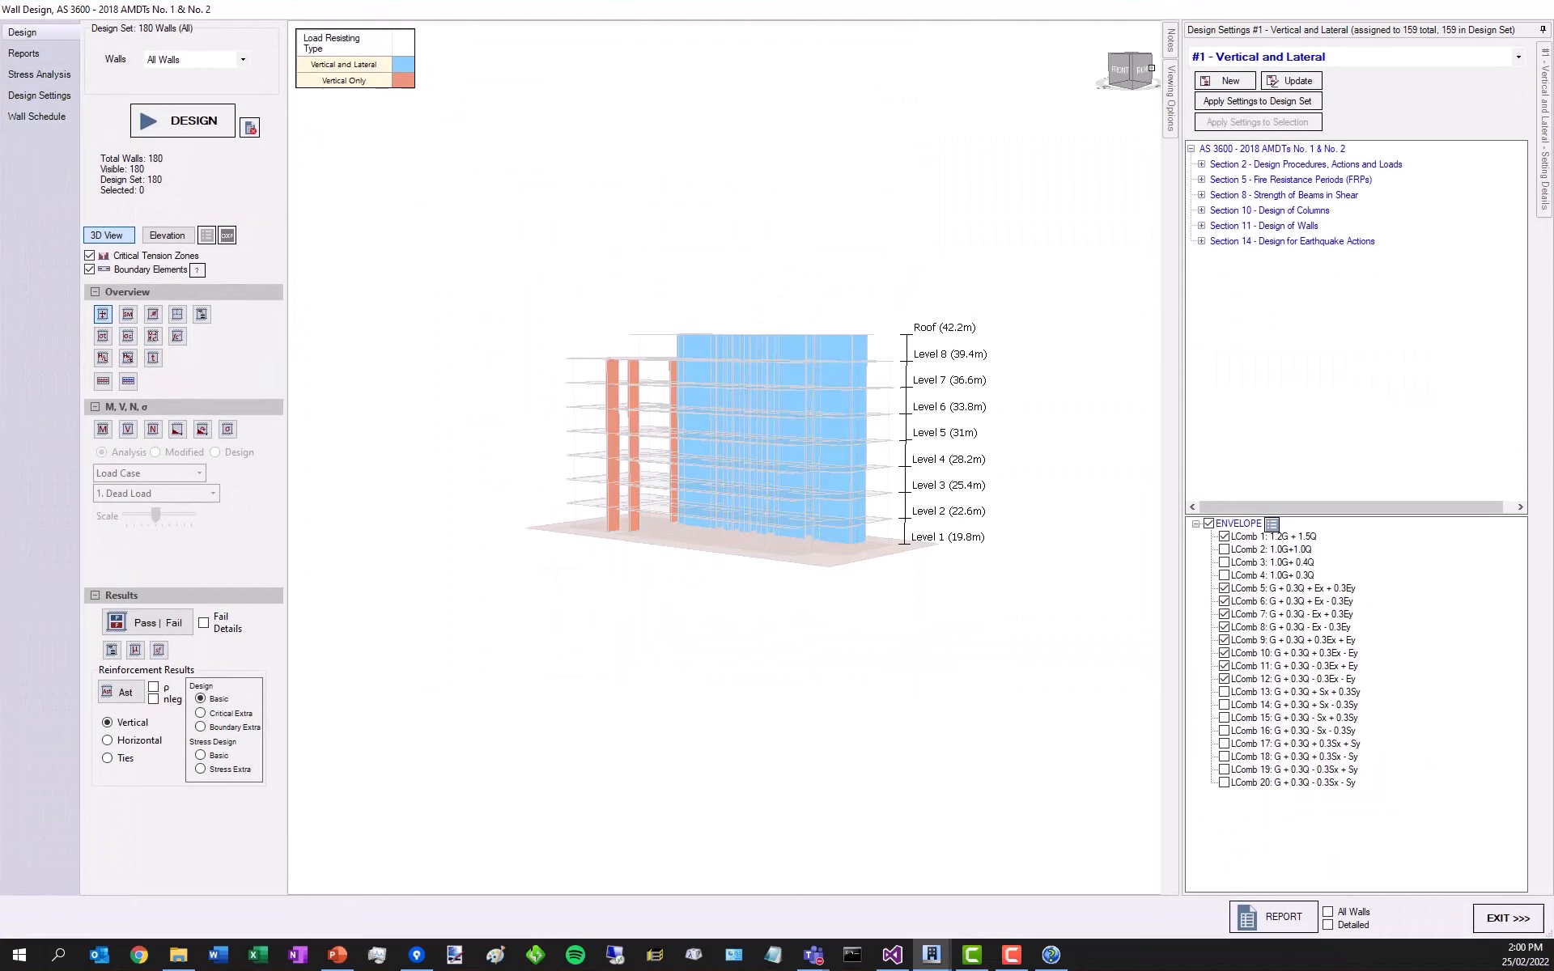
{"action": "left_click", "coordinate": [1543, 34]}
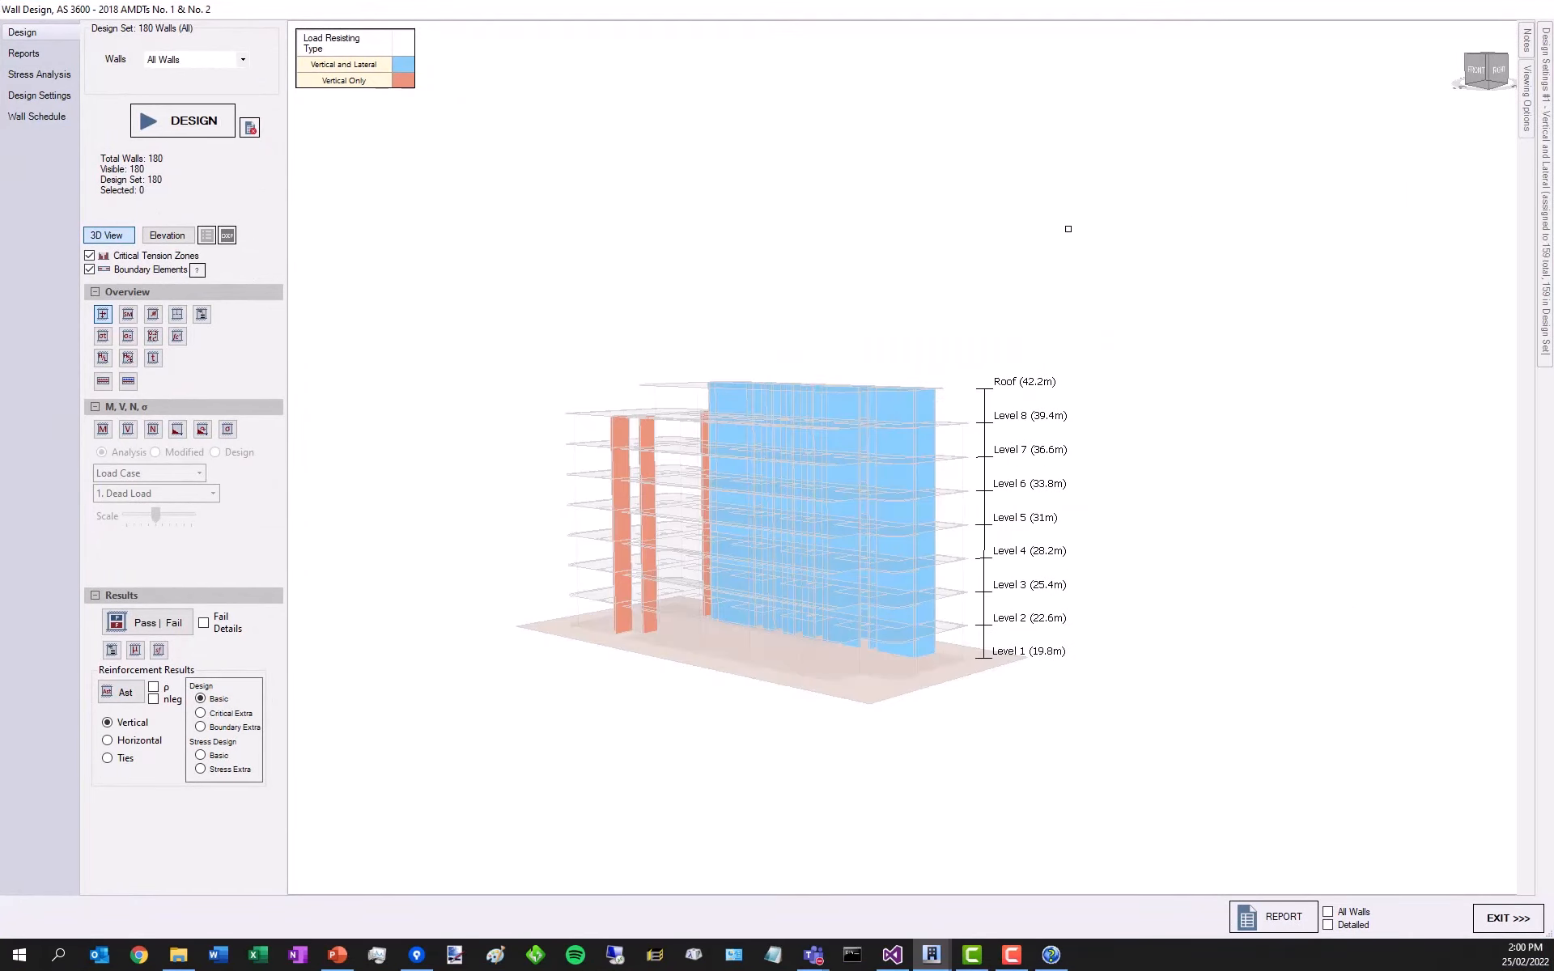
- Examine the 3D wall model's load resisting types, comparing the Vertical and Lateral core walls with the Vertical Only walls
{"action": "left_click_drag", "start_coordinate": [643, 289], "coordinate": [654, 338]}
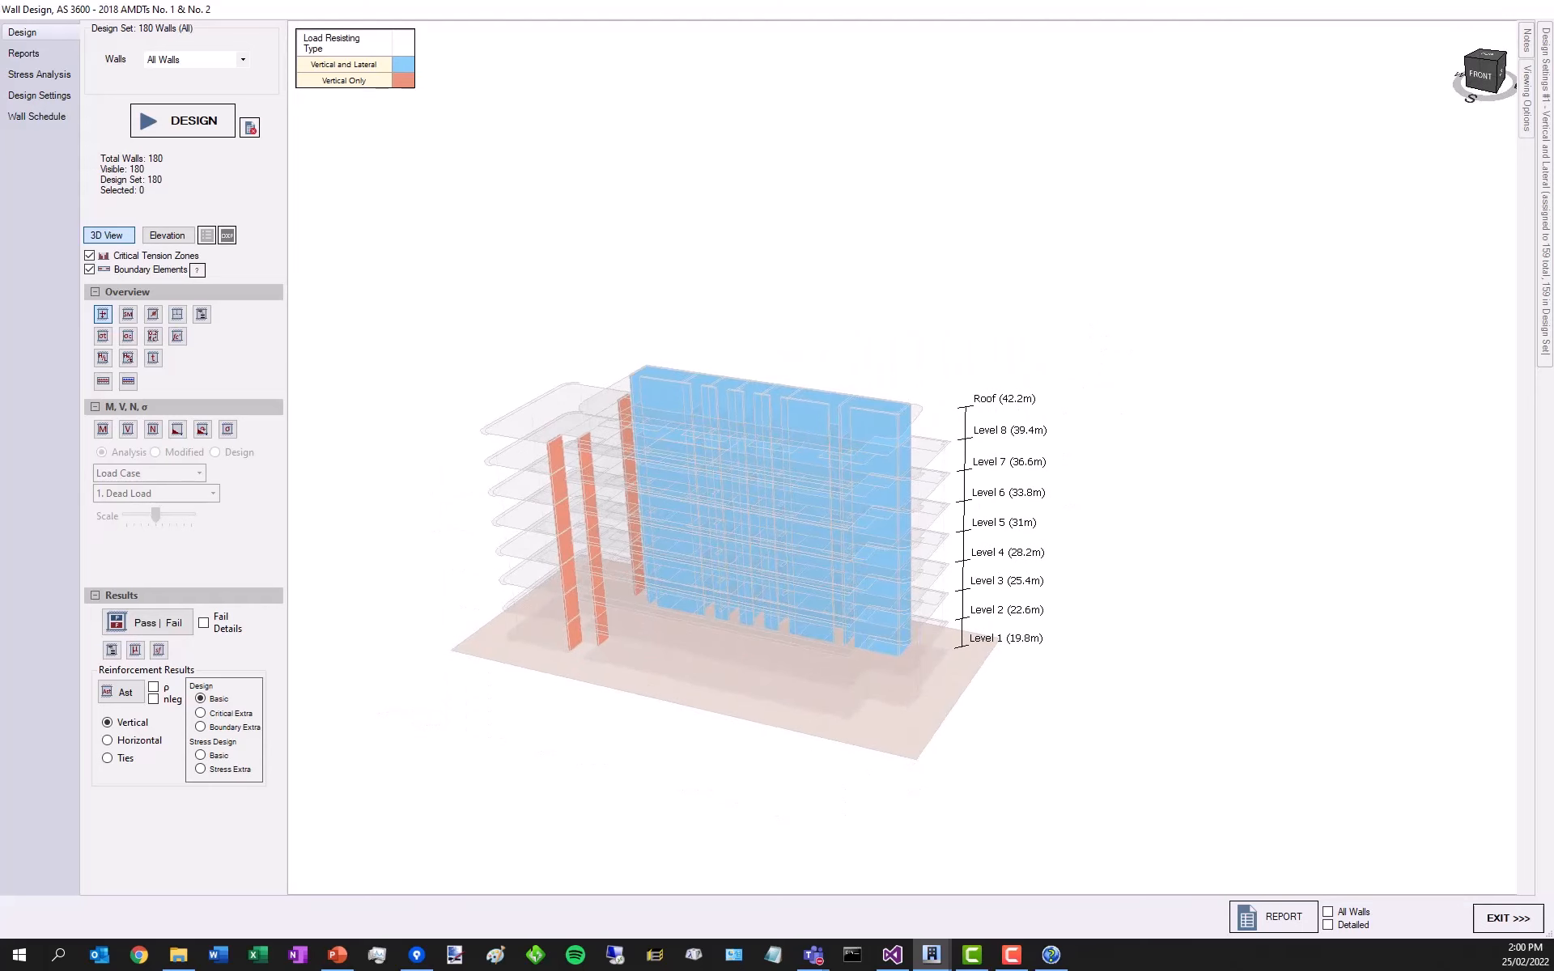
{"action": "left_click_drag", "start_coordinate": [880, 348], "coordinate": [824, 340]}
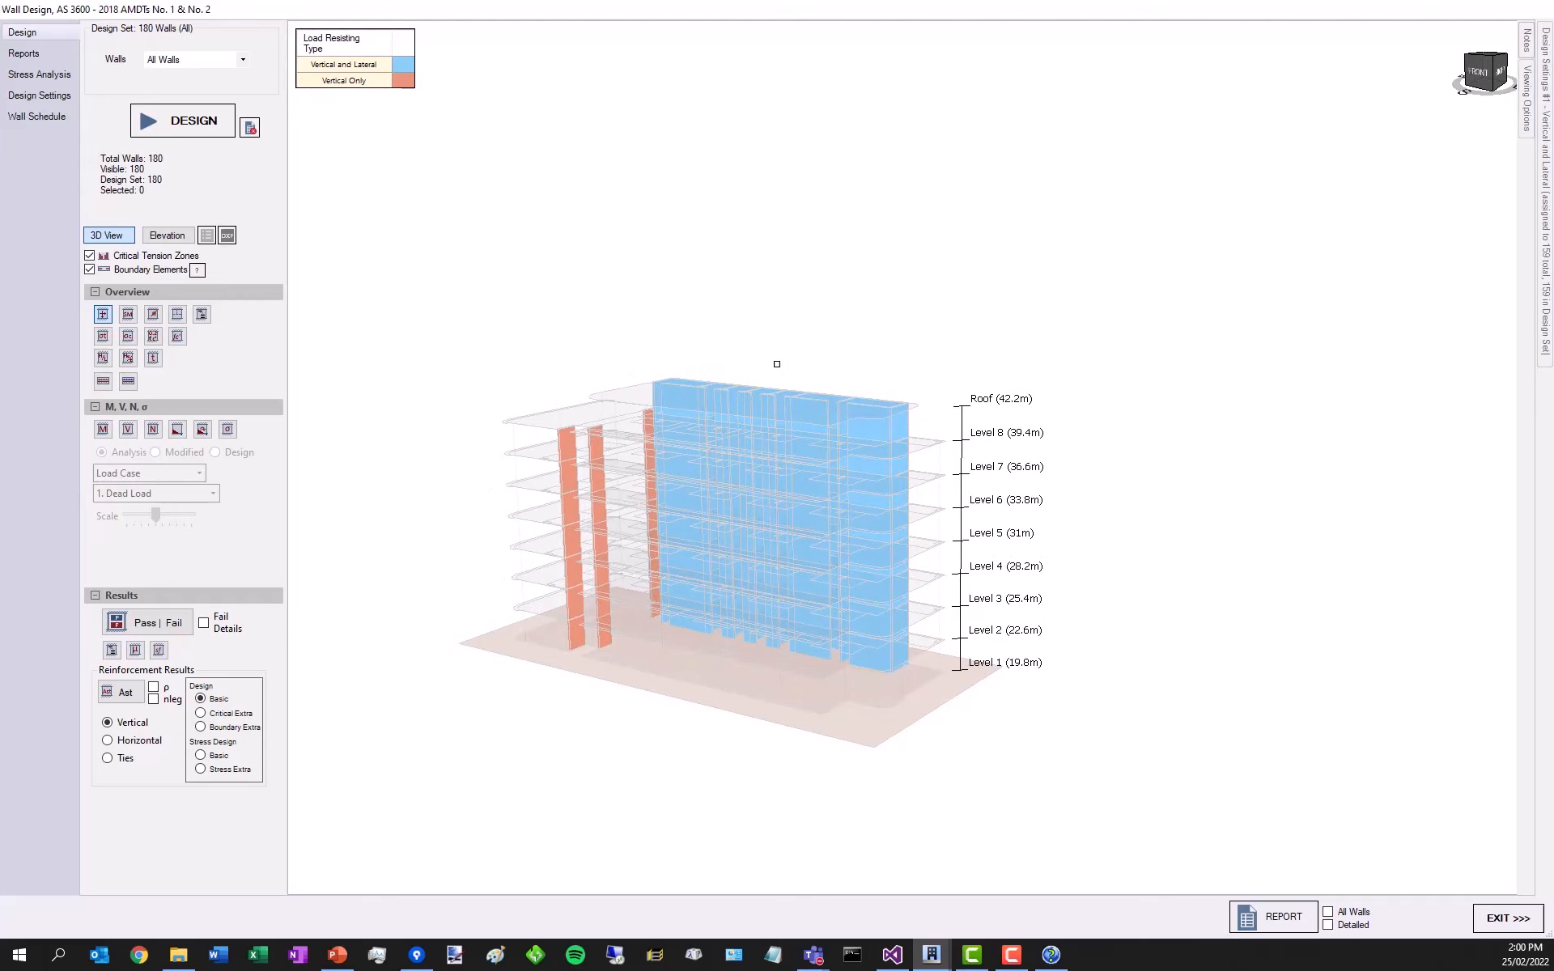
{"action": "scroll", "coordinate": [818, 360], "scroll_direction": "up", "scroll_amount": 2}
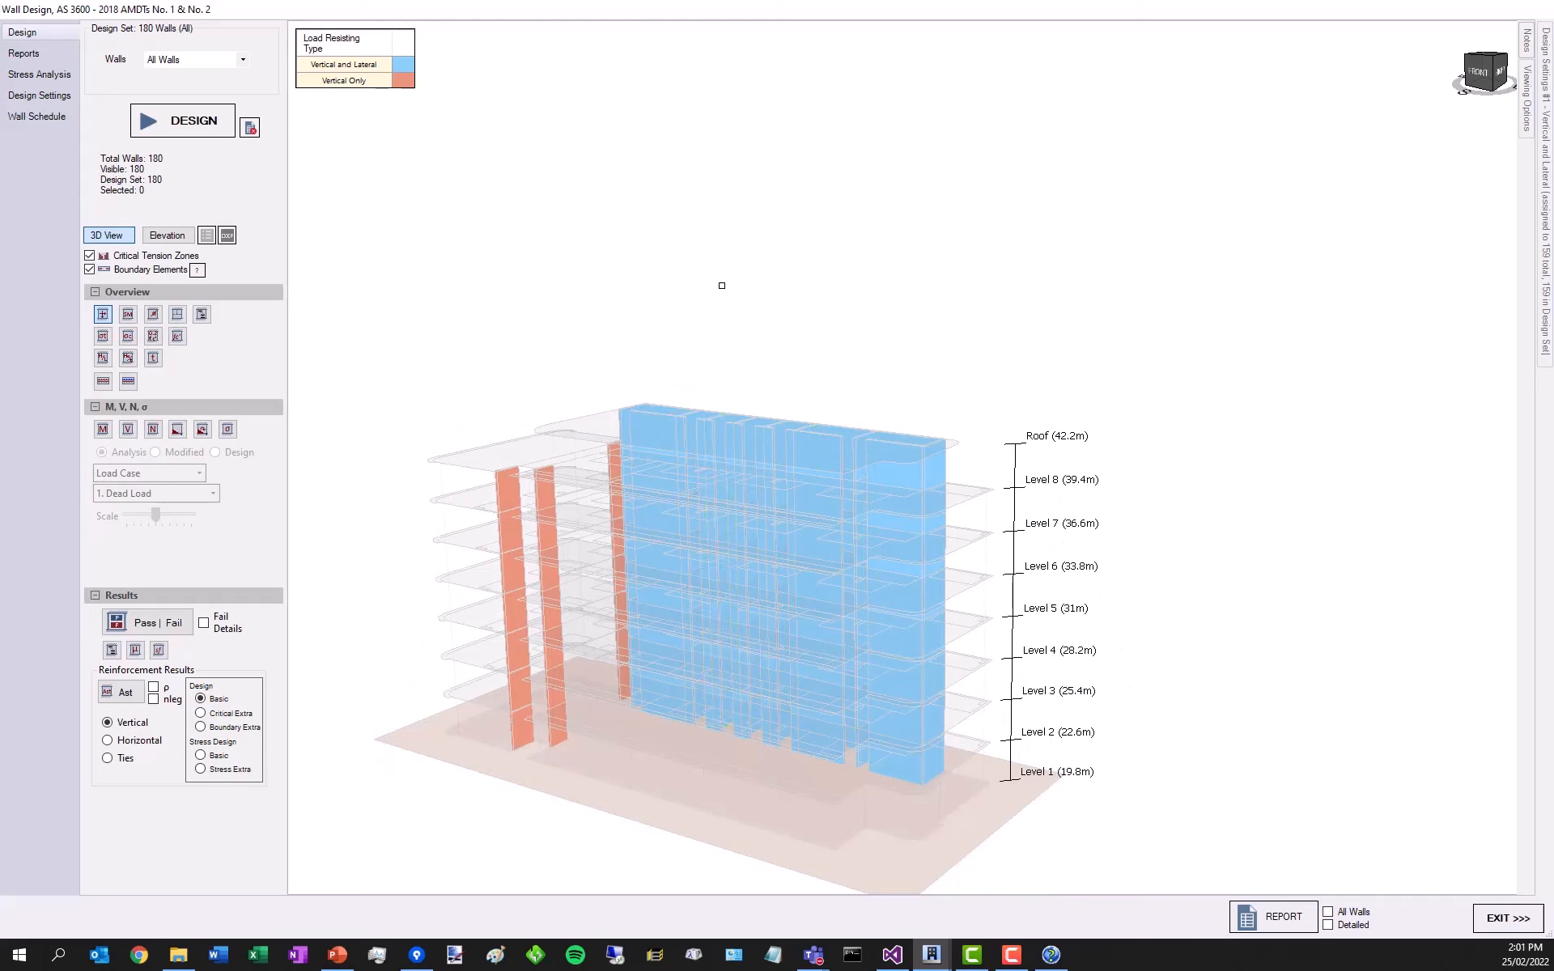
{"action": "scroll", "coordinate": [719, 324], "scroll_direction": "down", "scroll_amount": 1}
{"action": "scroll", "coordinate": [701, 721], "scroll_direction": "up", "scroll_amount": 1}
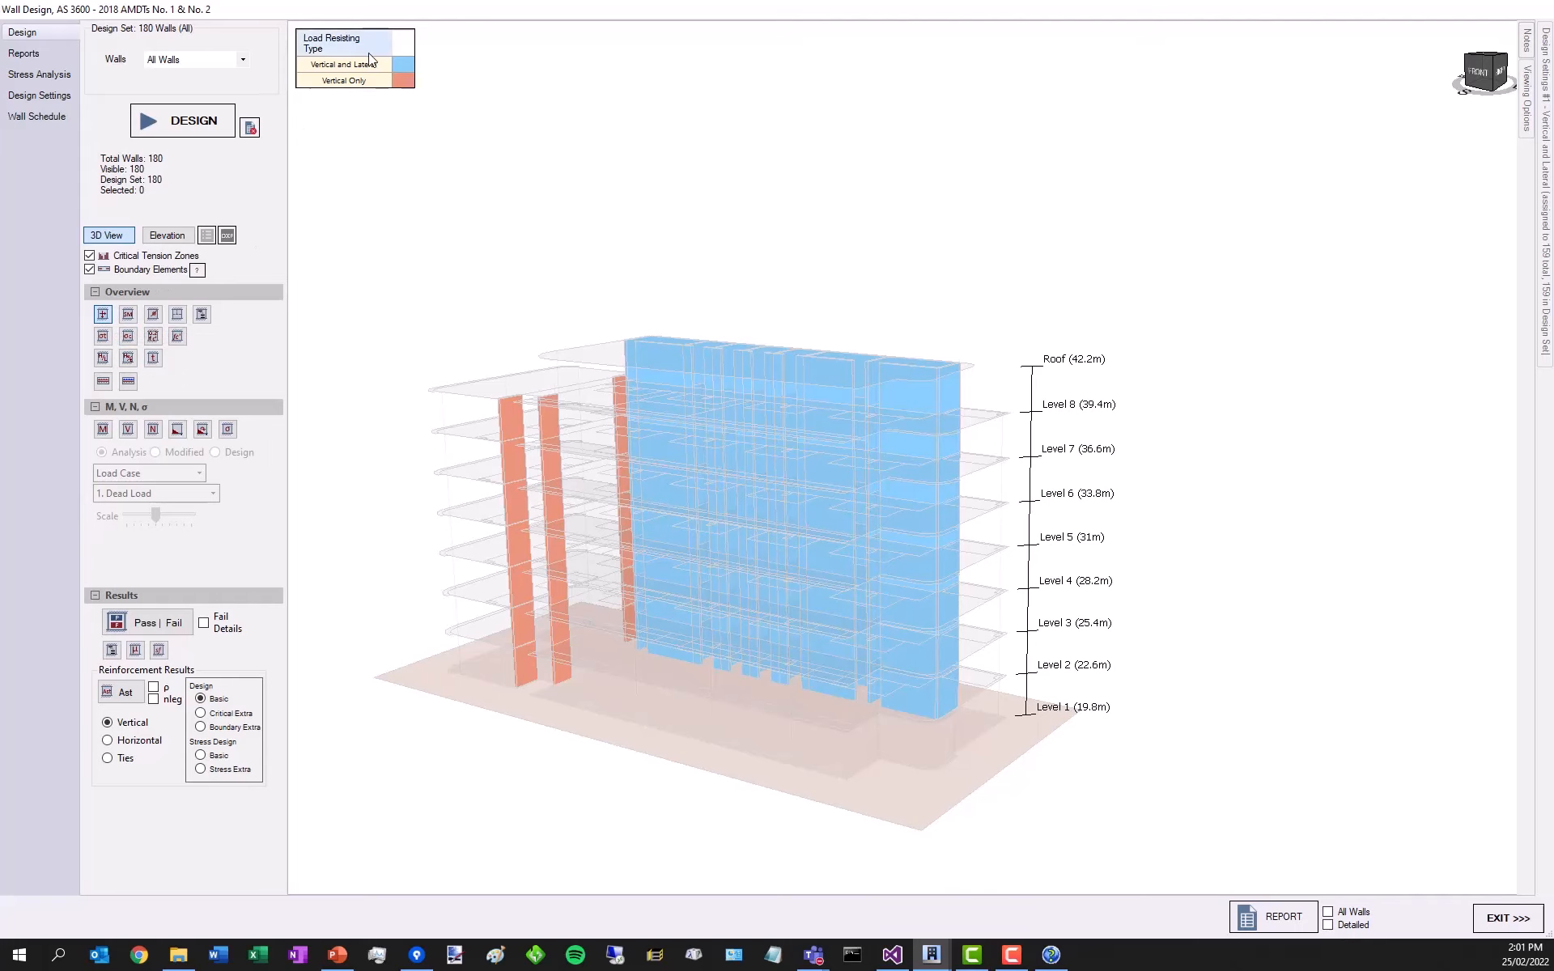
{"action": "left_click_drag", "start_coordinate": [634, 254], "coordinate": [635, 261]}
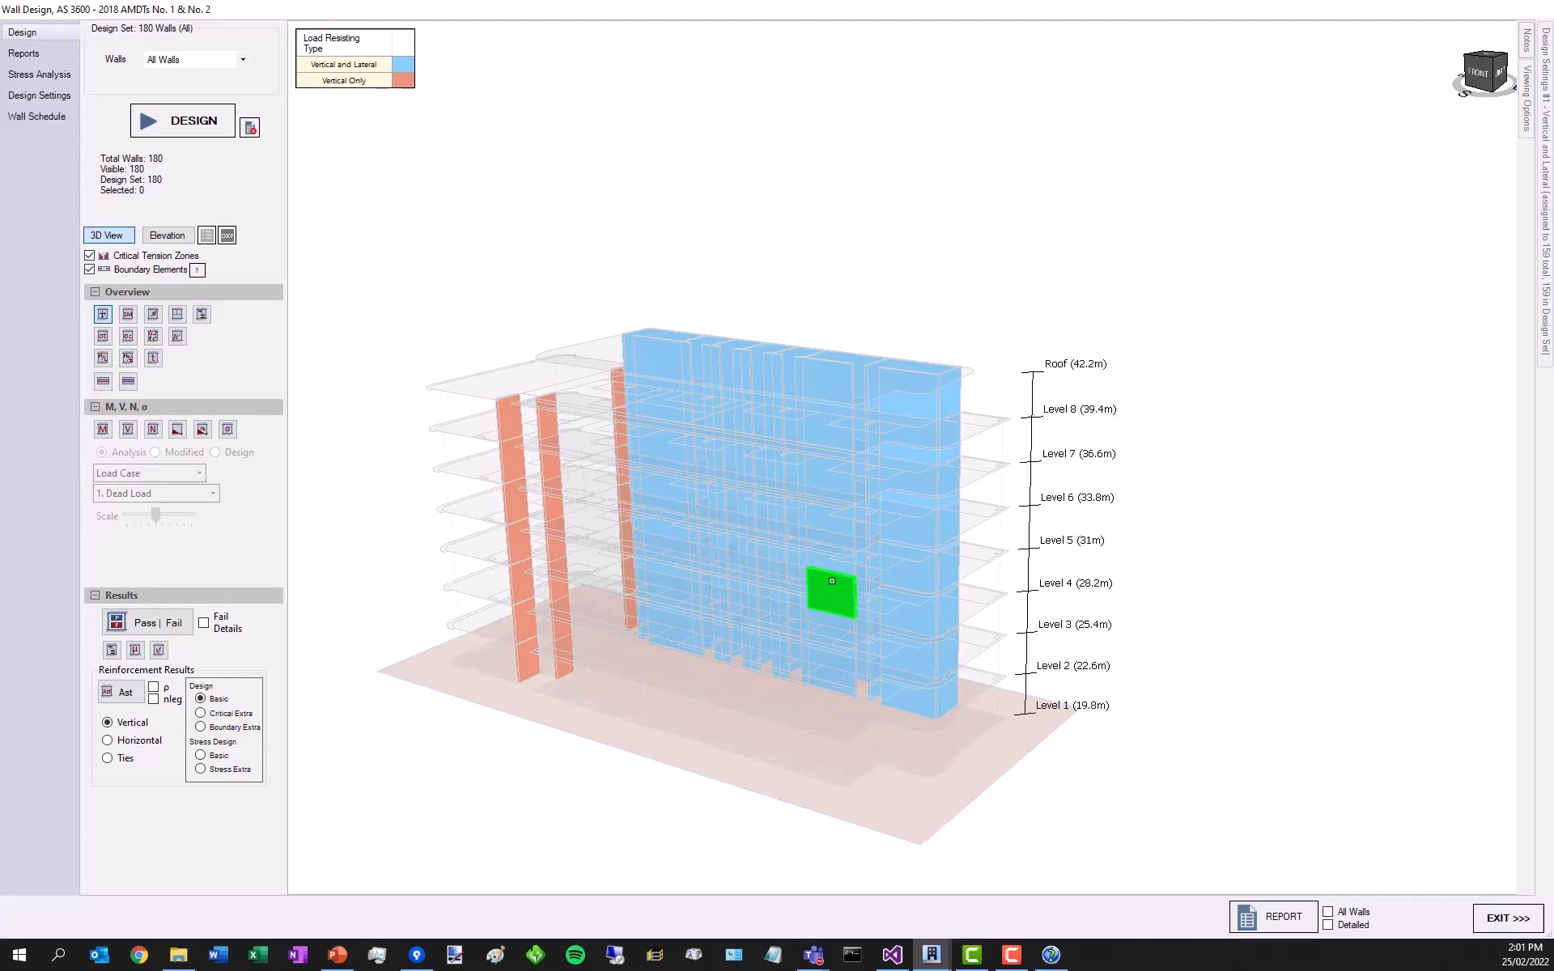
{"action": "left_click_drag", "start_coordinate": [651, 793], "coordinate": [415, 427]}
{"action": "left_click", "coordinate": [544, 183]}
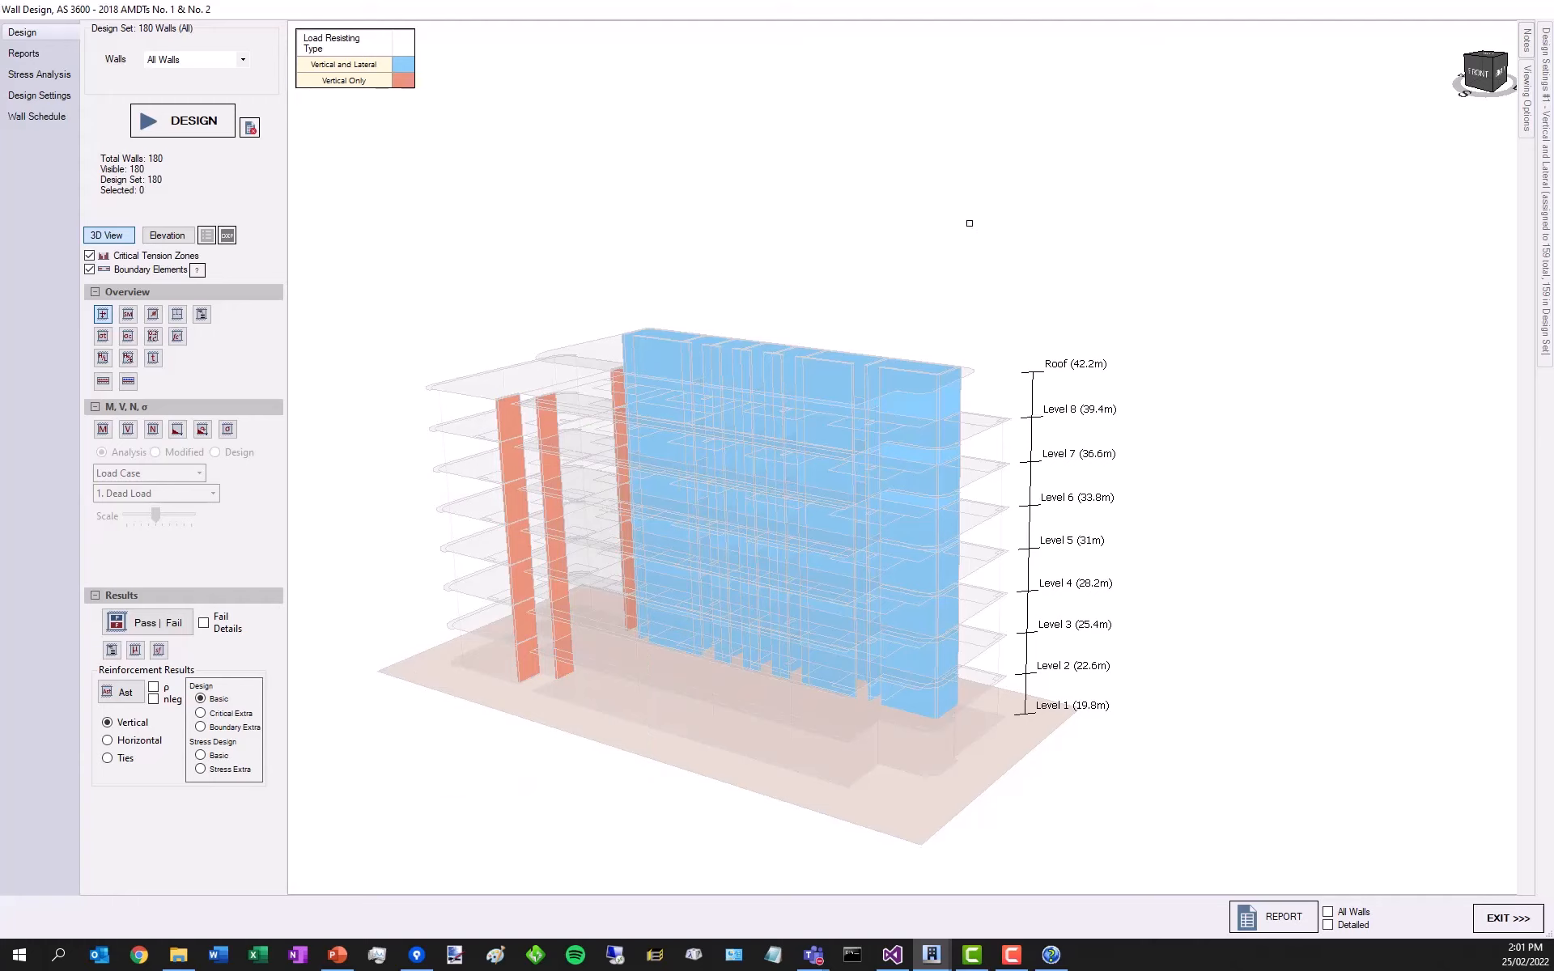
- Show the elevation of the merged full-height wall in the middle of the core's back face and hide all wall labels
{"action": "scroll", "coordinate": [746, 248], "scroll_direction": "up", "scroll_amount": 3}
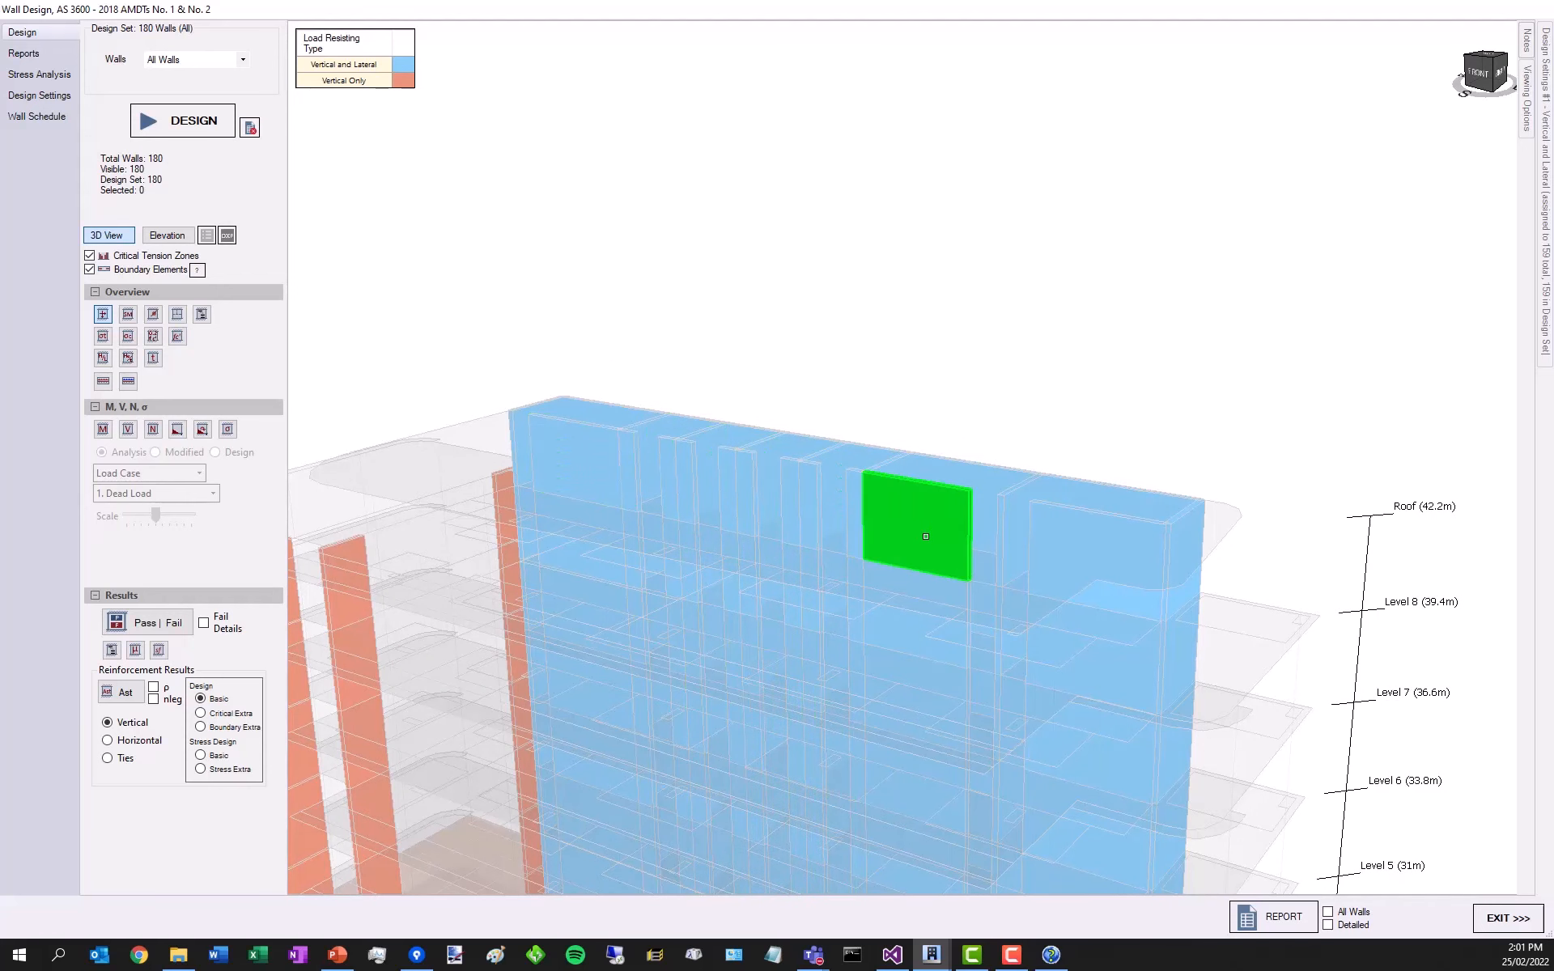
{"action": "scroll", "coordinate": [954, 562], "scroll_direction": "down", "scroll_amount": 1}
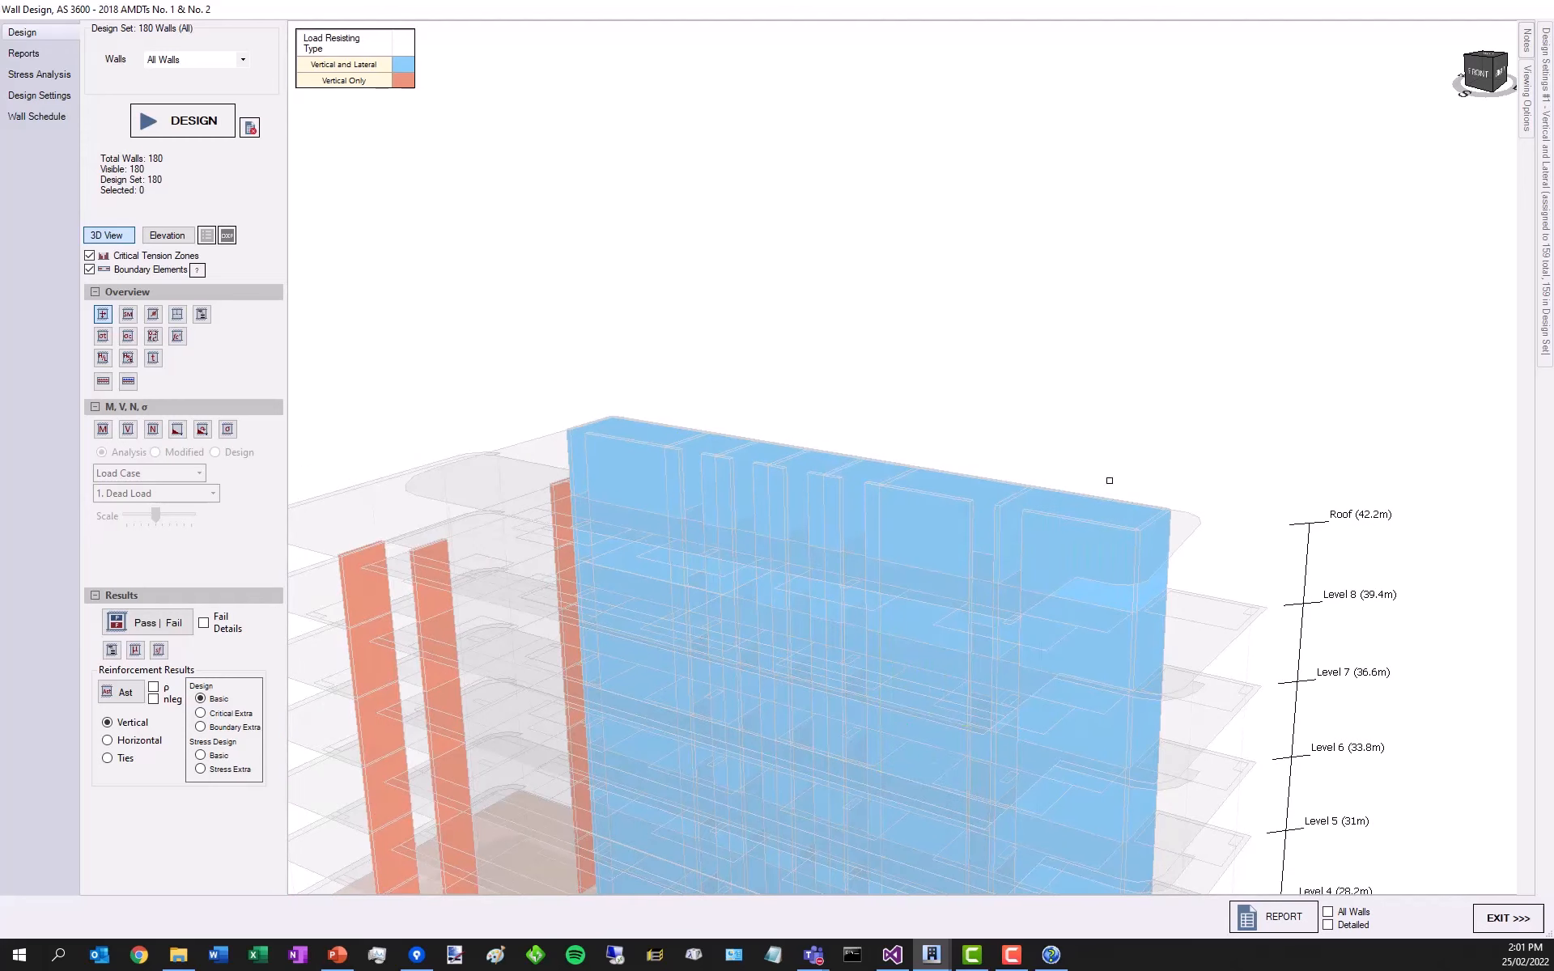
{"action": "left_click_drag", "start_coordinate": [1109, 483], "coordinate": [908, 396]}
{"action": "scroll", "coordinate": [723, 361], "scroll_direction": "down", "scroll_amount": 5}
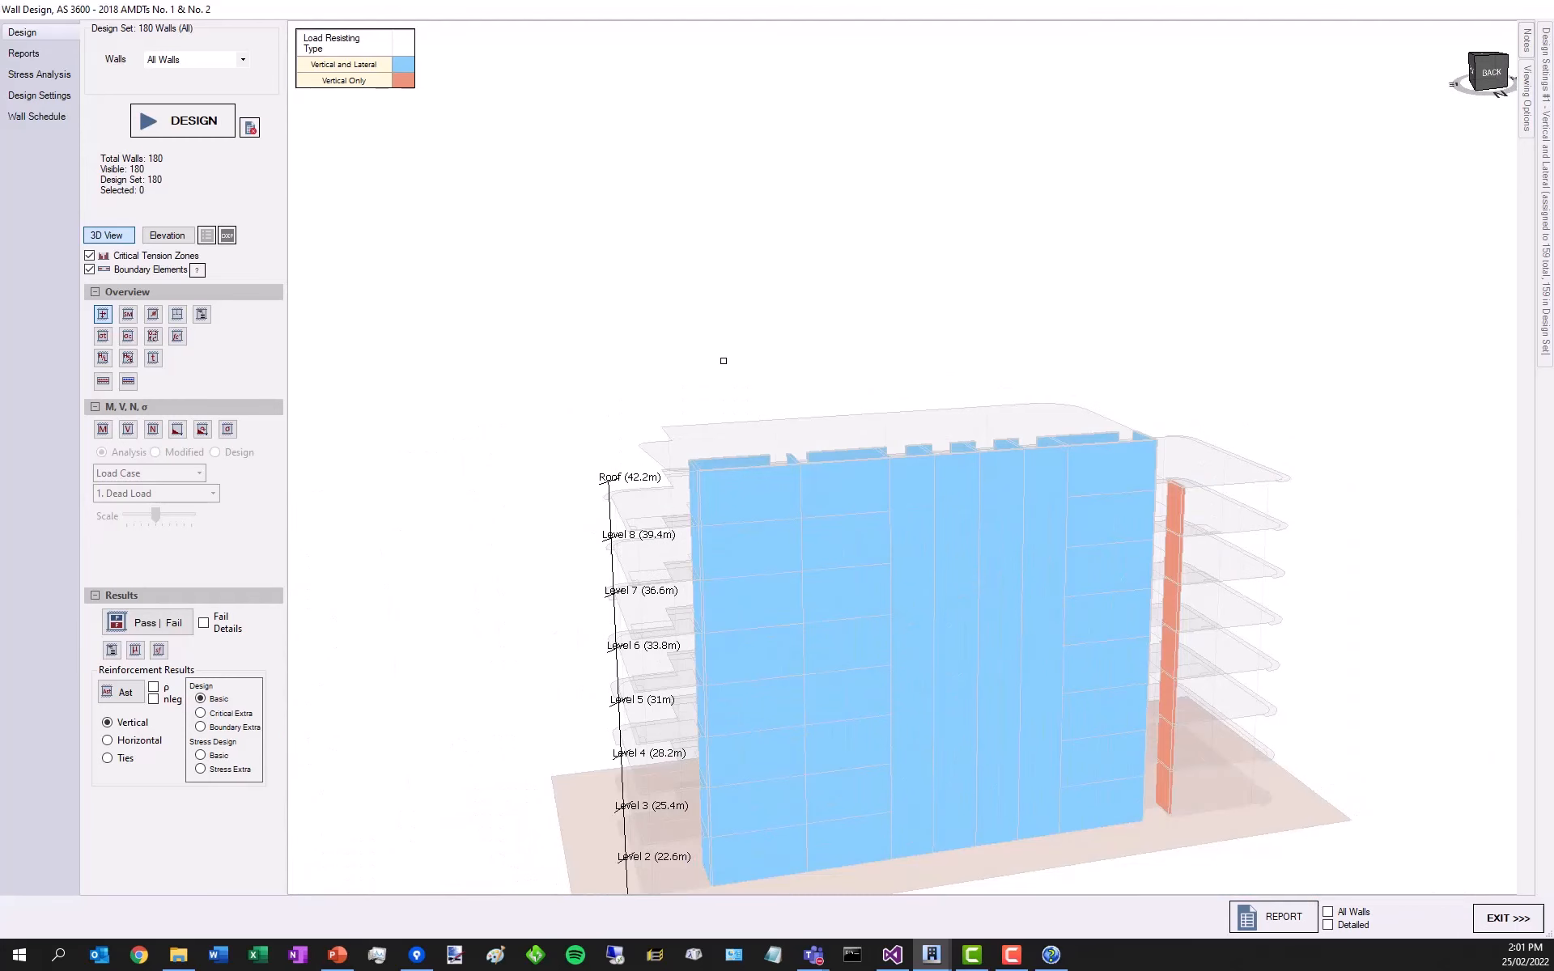
{"action": "scroll", "coordinate": [898, 582], "scroll_direction": "up", "scroll_amount": 2}
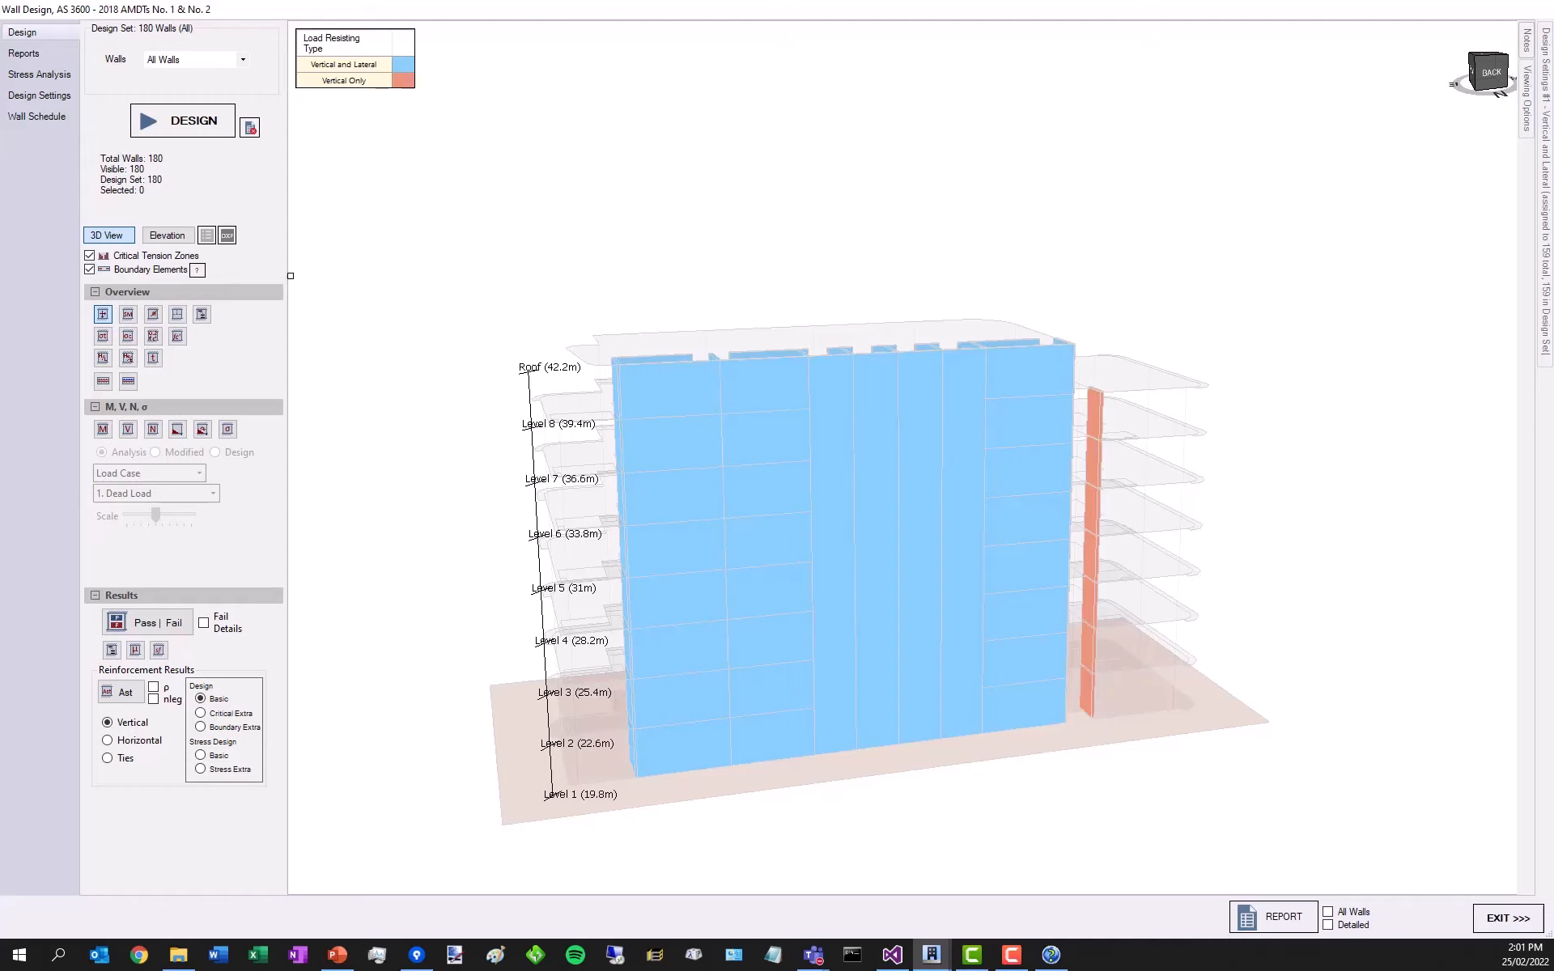
{"action": "right_click", "coordinate": [878, 380]}
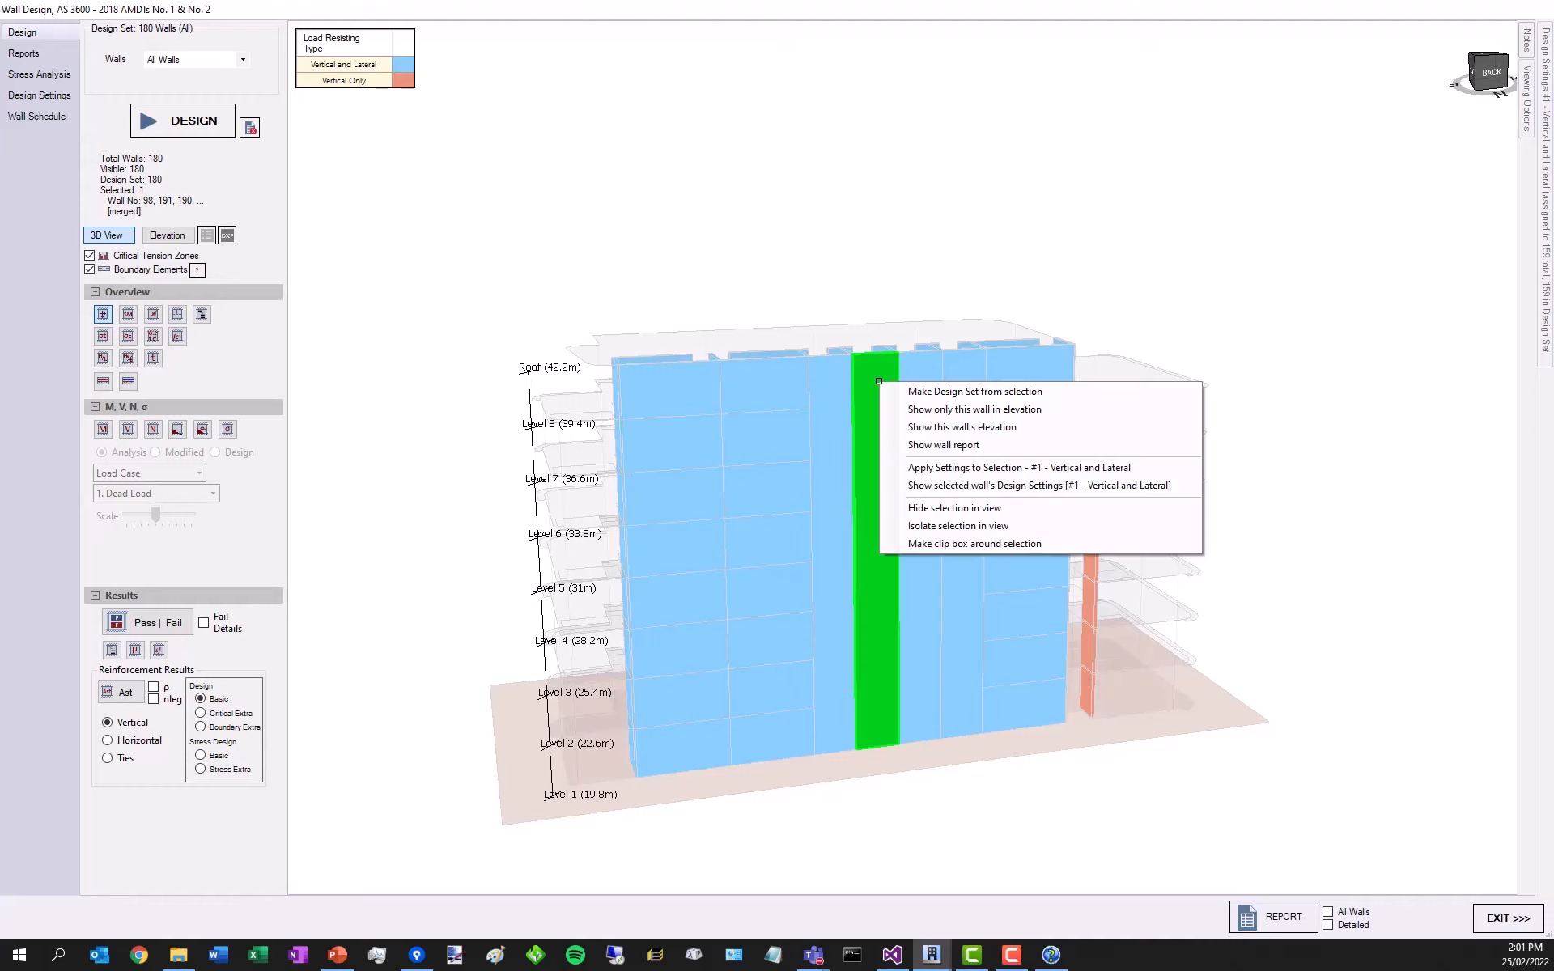
{"action": "left_click", "coordinate": [921, 409]}
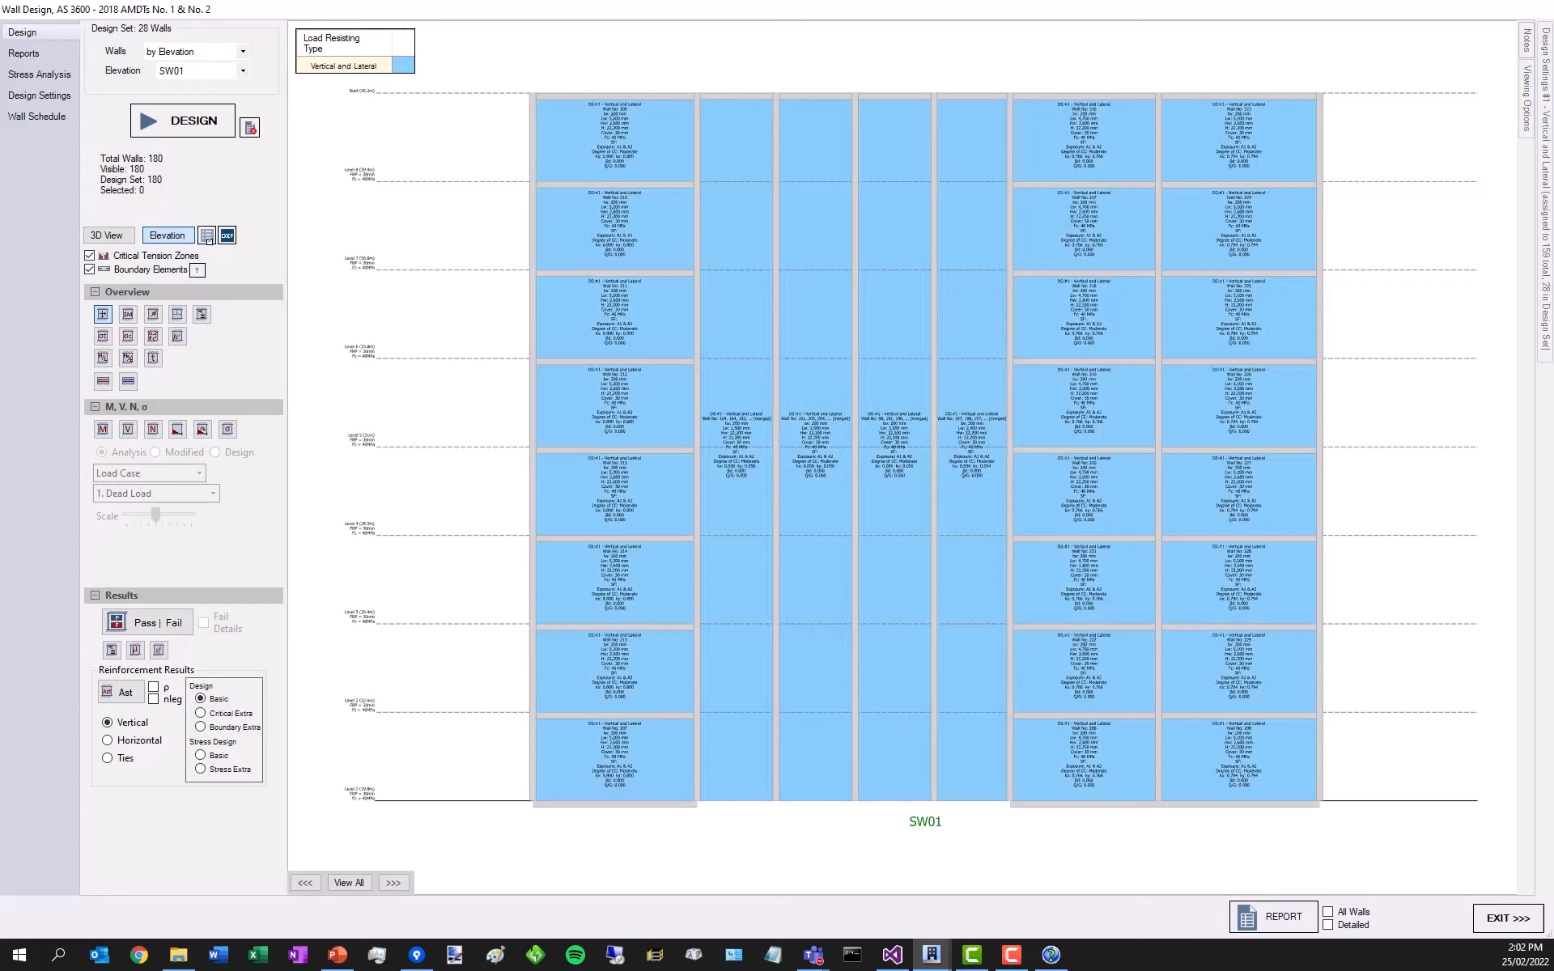
{"action": "left_click", "coordinate": [207, 236]}
{"action": "left_click", "coordinate": [196, 254]}
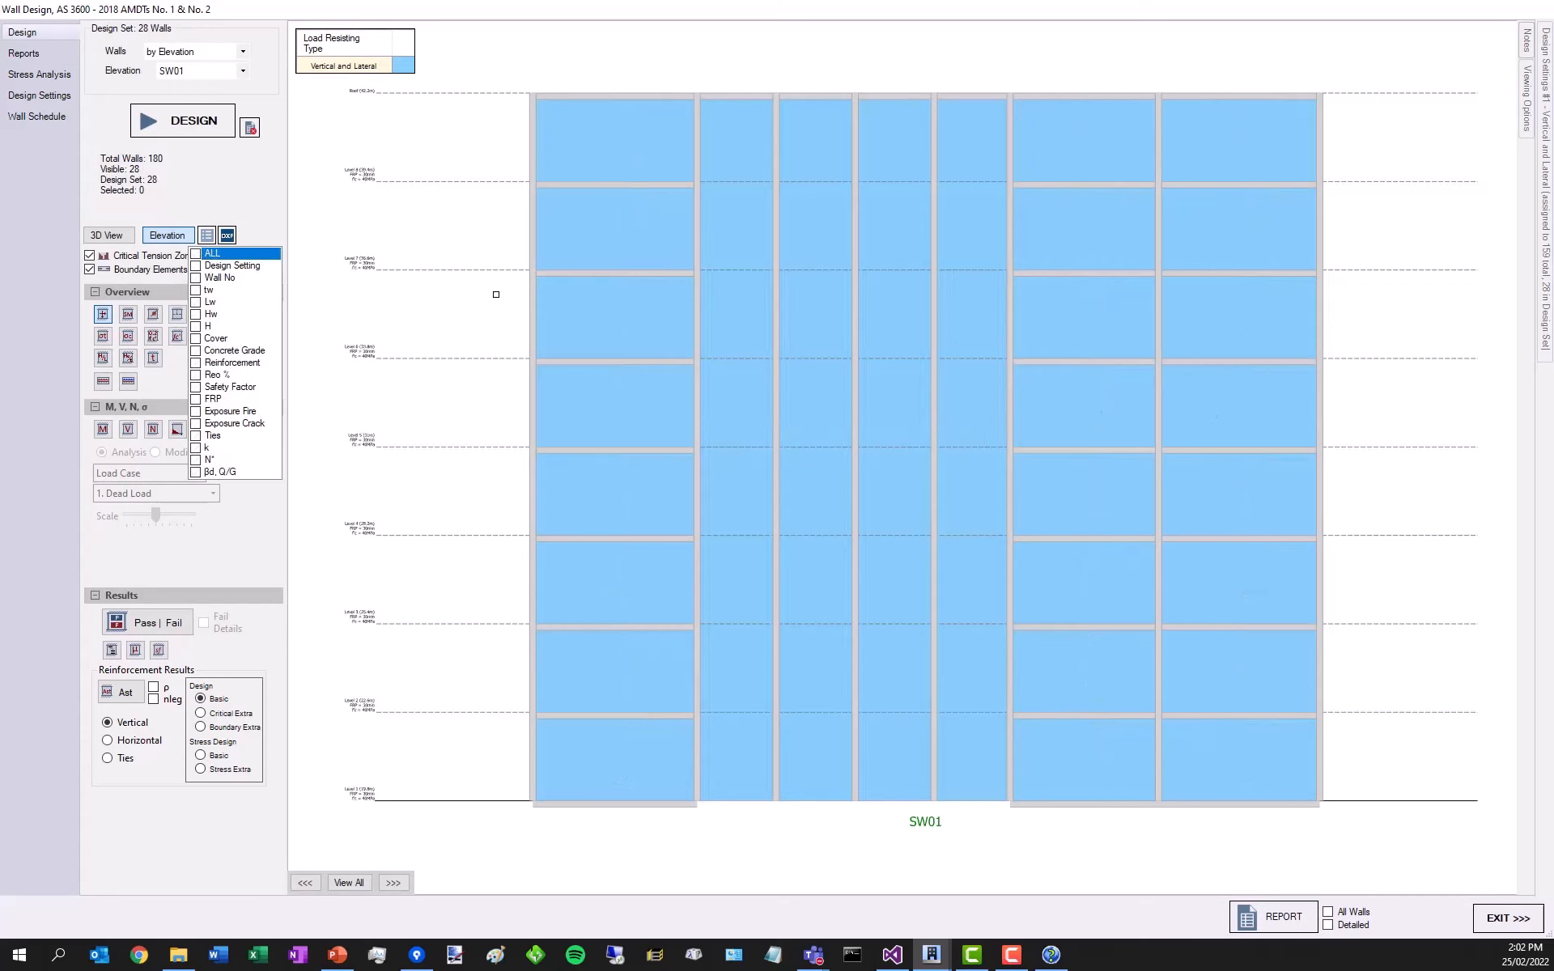
- Review the option to split the merged full-height wall in elevation SW01 into analytical walls
{"action": "left_click", "coordinate": [888, 334]}
{"action": "right_click", "coordinate": [886, 334]}
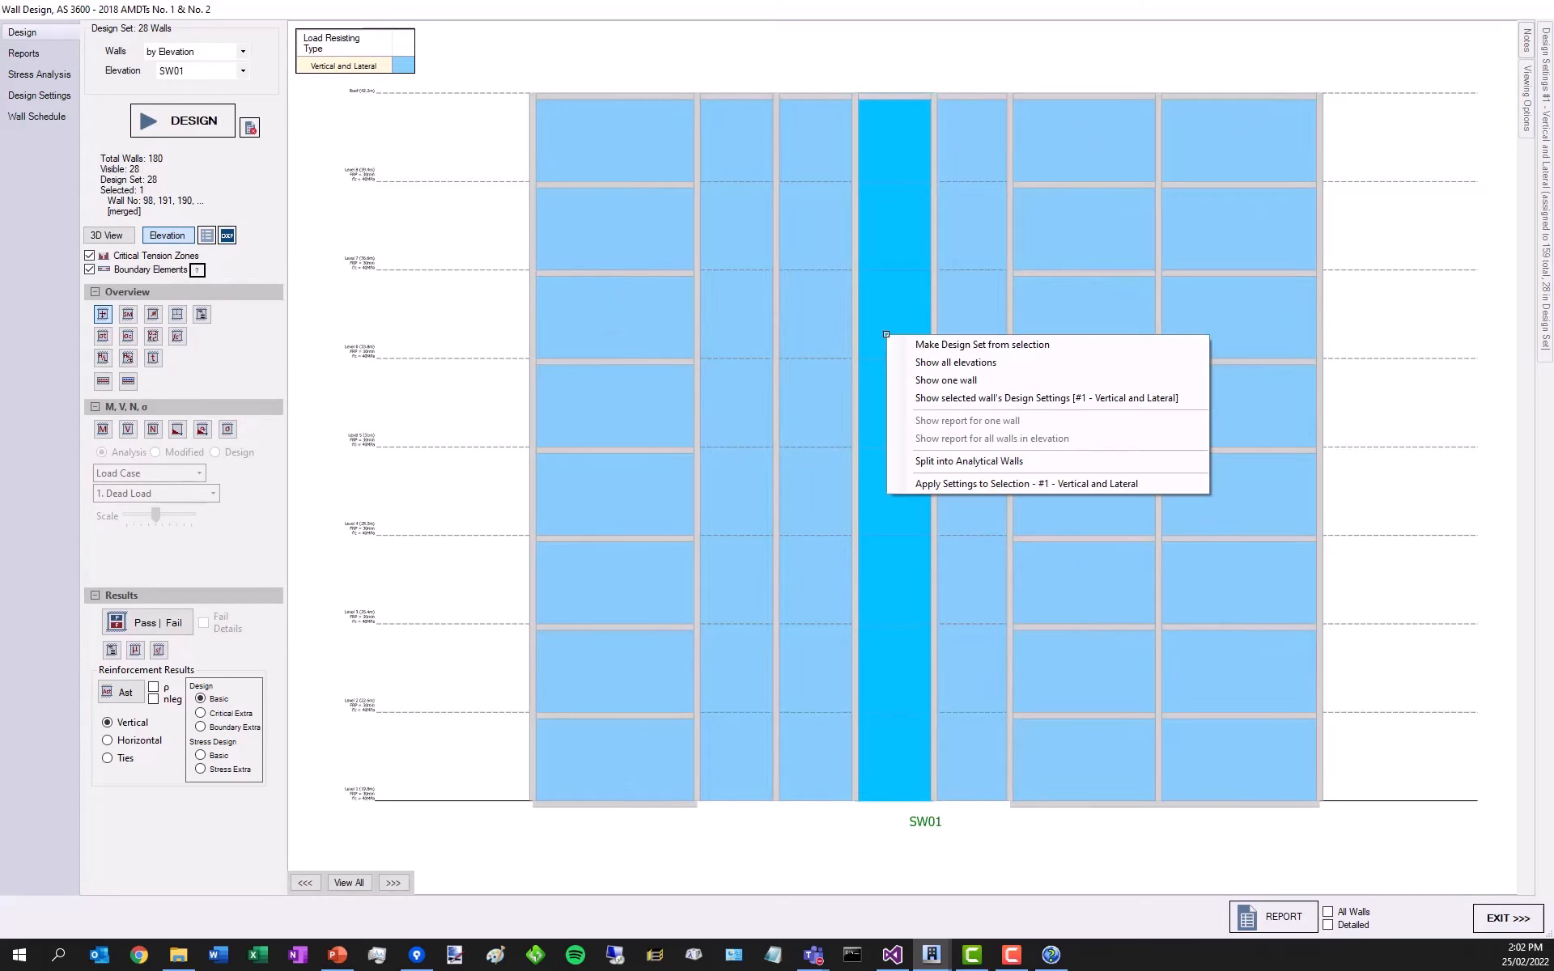
{"action": "left_click", "coordinate": [940, 459]}
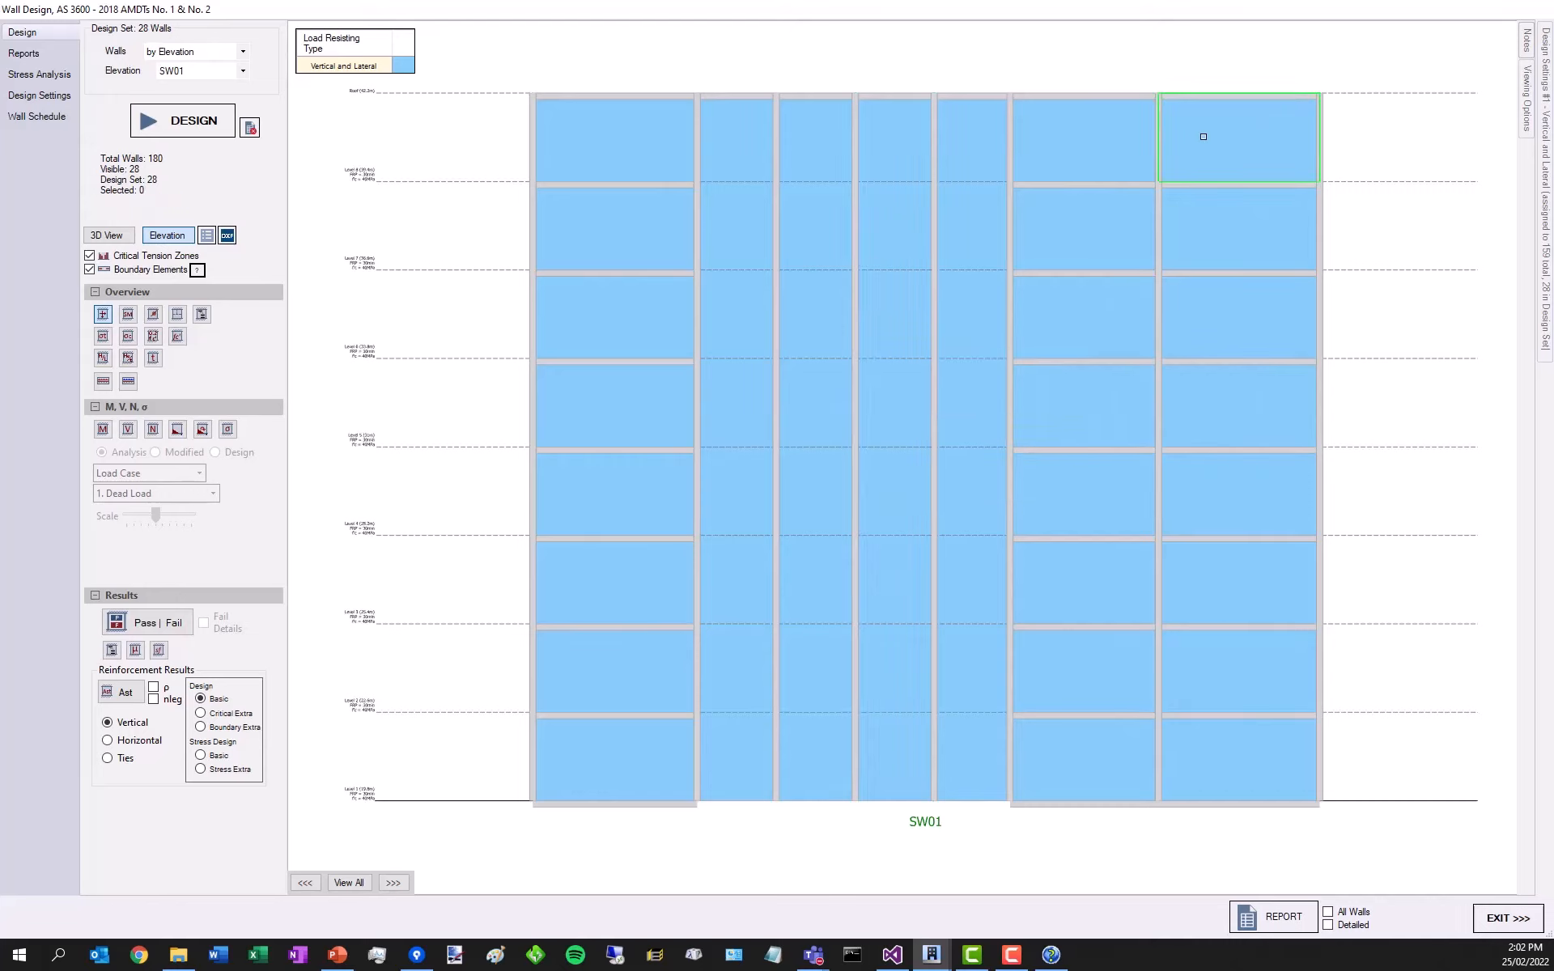
- Review the option to merge the two adjacent top-storey walls in elevation SW01 into one design wall
{"action": "left_click", "coordinate": [1092, 134]}
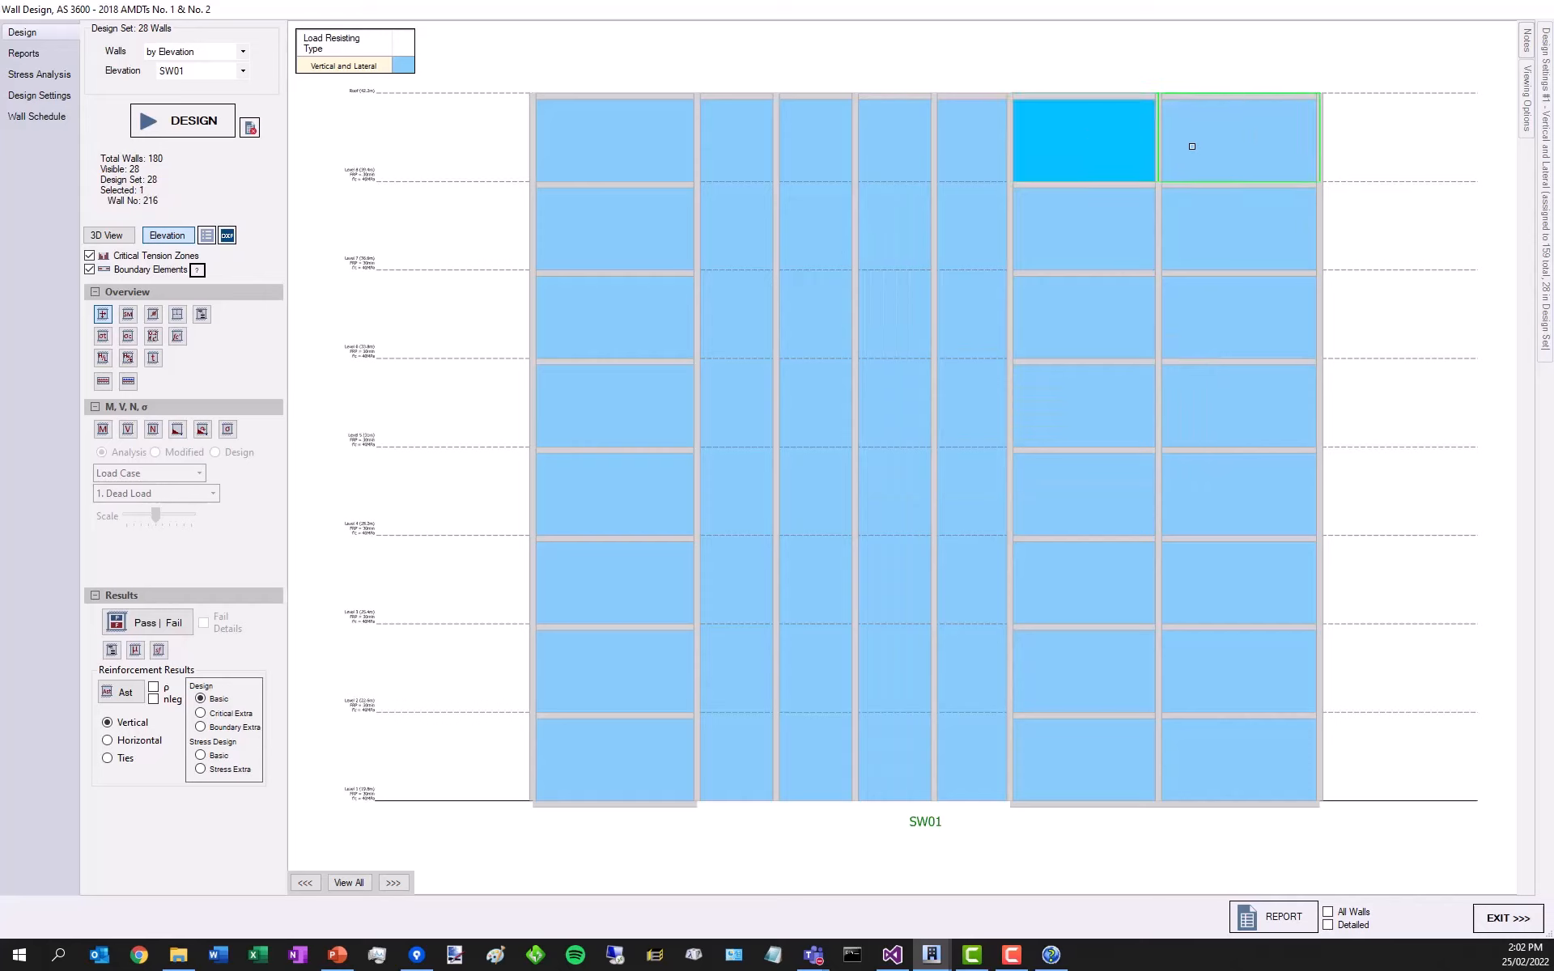
{"action": "left_click", "coordinate": [1191, 145], "text": "ctrl"}
{"action": "right_click", "coordinate": [1105, 130]}
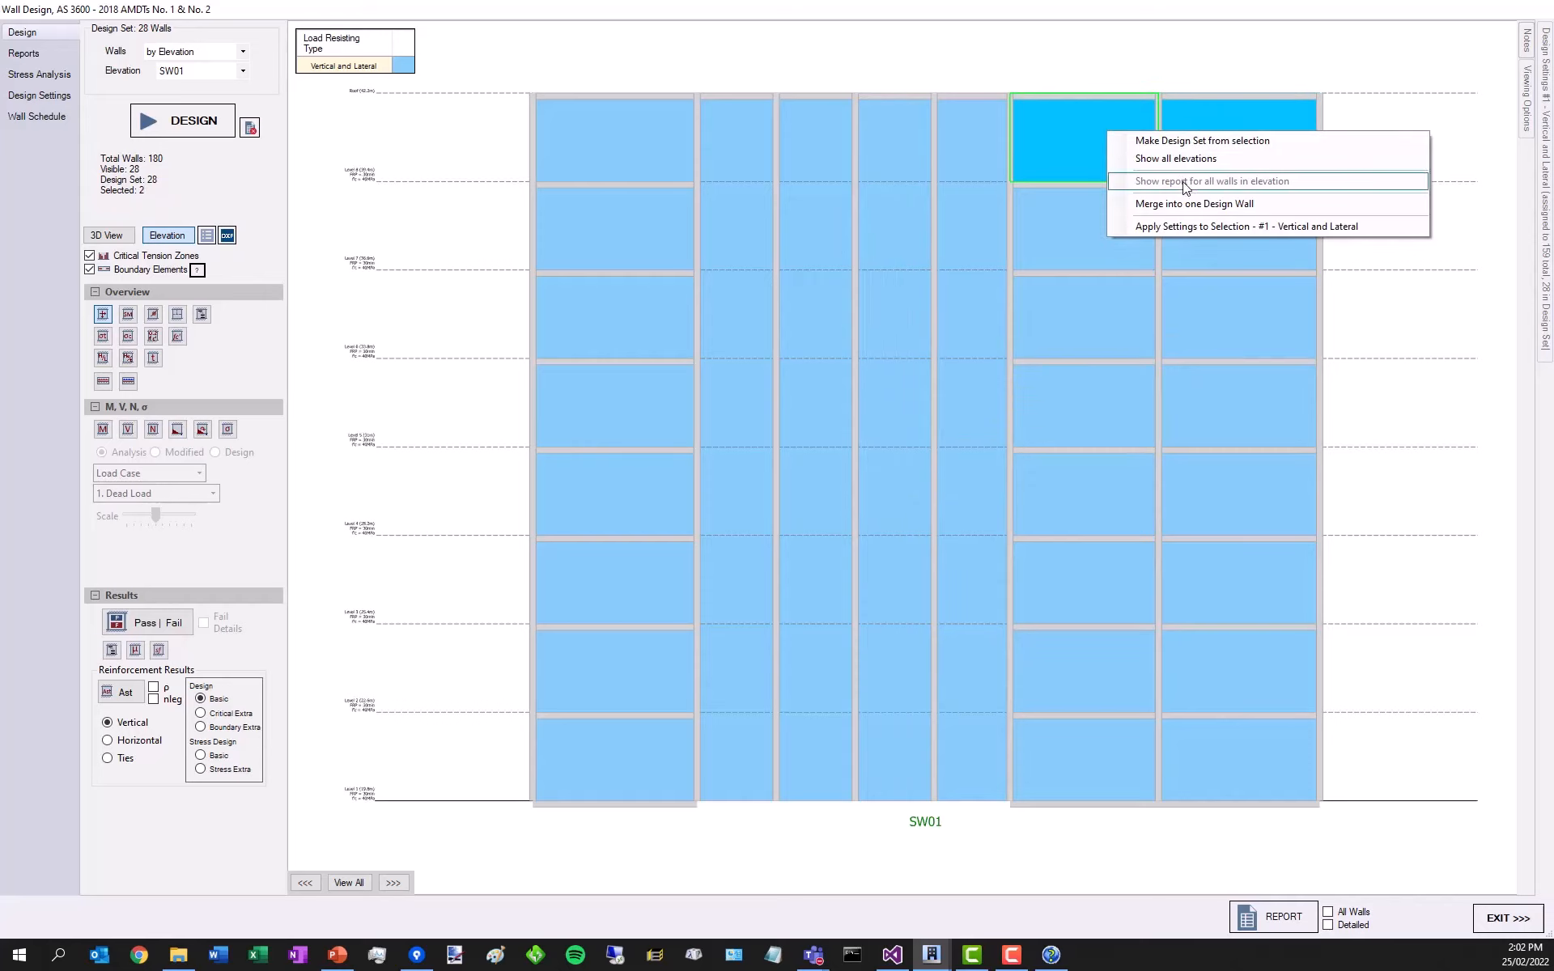
{"action": "left_click", "coordinate": [1155, 208]}
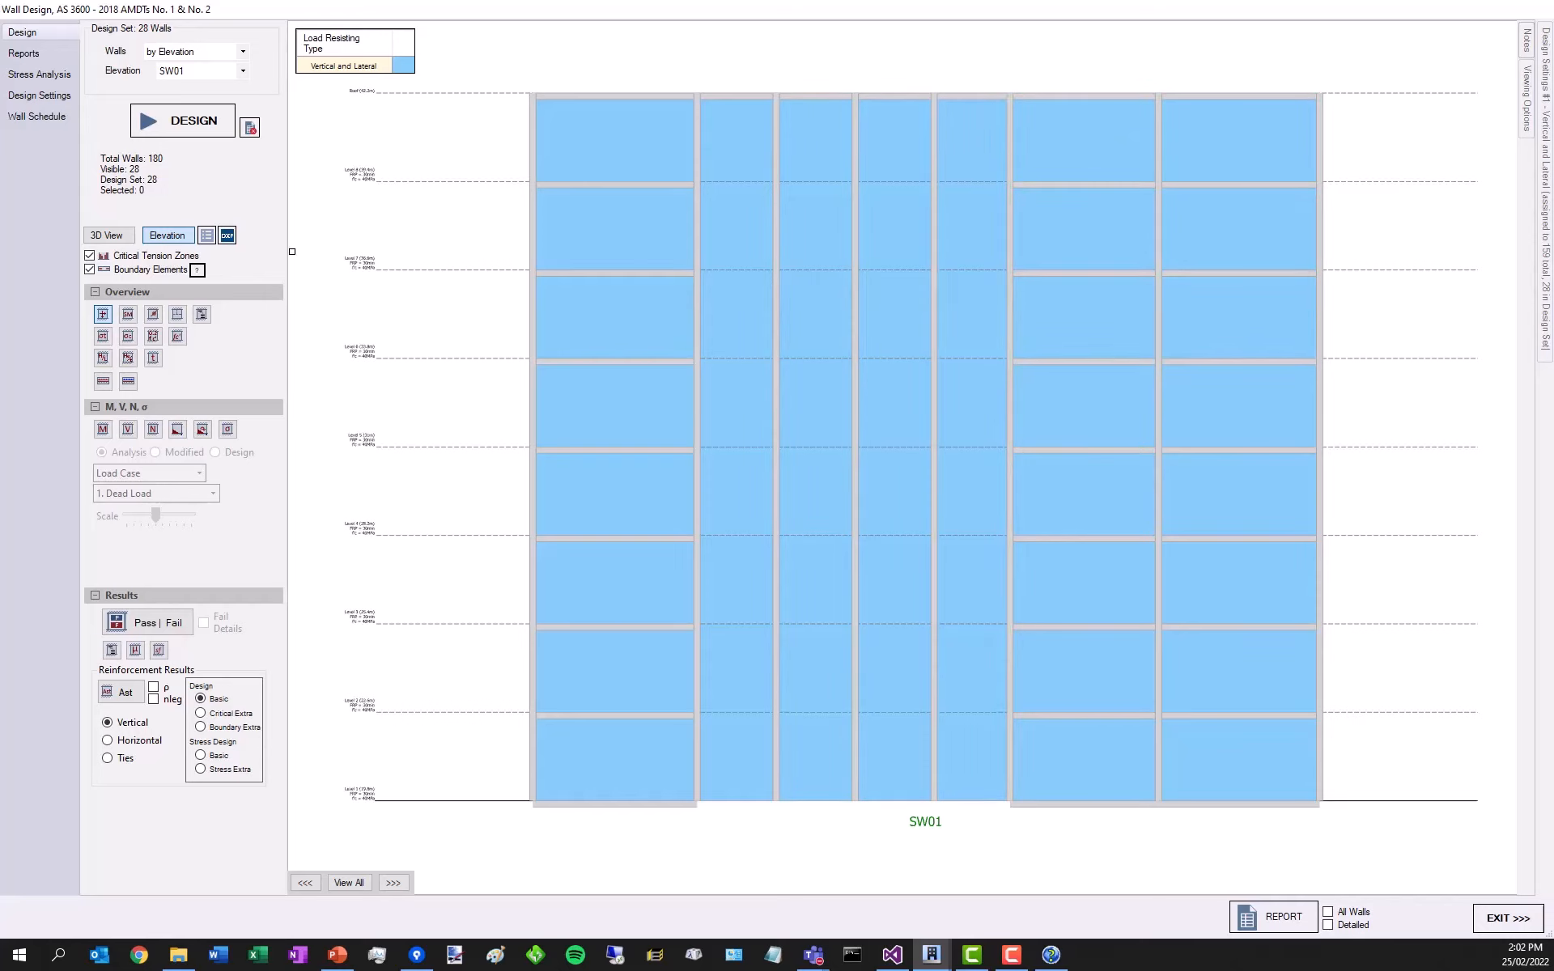
- Return to the 3D view and set the design set to All Walls
{"action": "left_click", "coordinate": [130, 236]}
{"action": "left_click_drag", "start_coordinate": [968, 288], "coordinate": [783, 272]}
{"action": "left_click", "coordinate": [223, 54]}
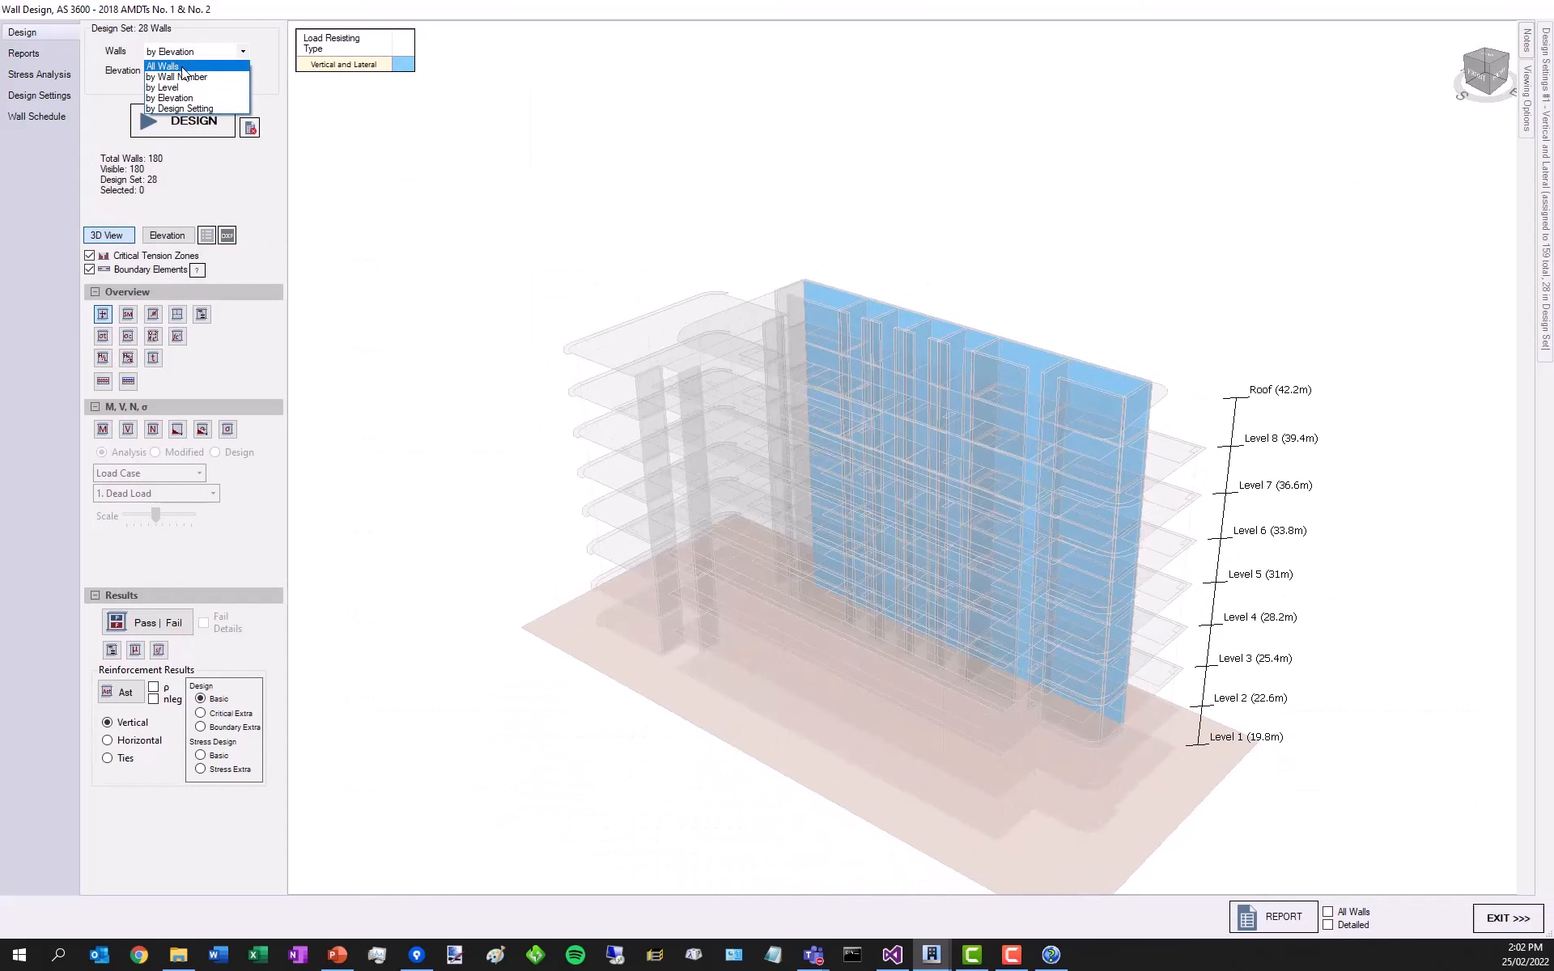
{"action": "left_click", "coordinate": [198, 66]}
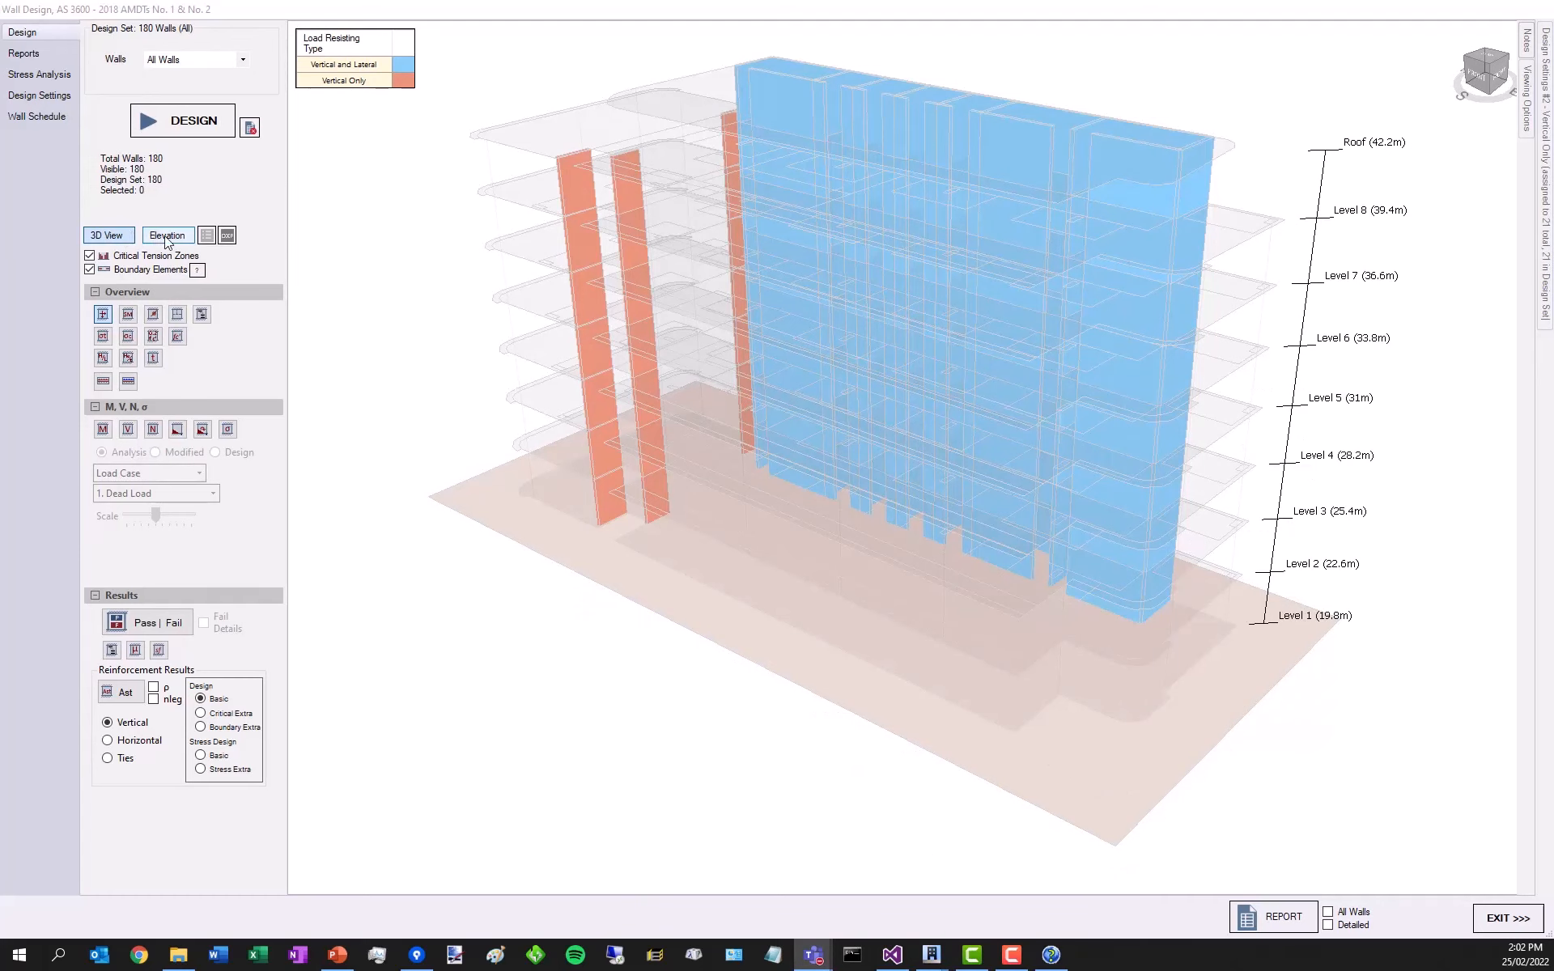
- Colour the walls in the 3D view by their assigned design settings
{"action": "scroll", "coordinate": [418, 364], "scroll_direction": "down", "scroll_amount": 1}
{"action": "scroll", "coordinate": [603, 251], "scroll_direction": "up", "scroll_amount": 1}
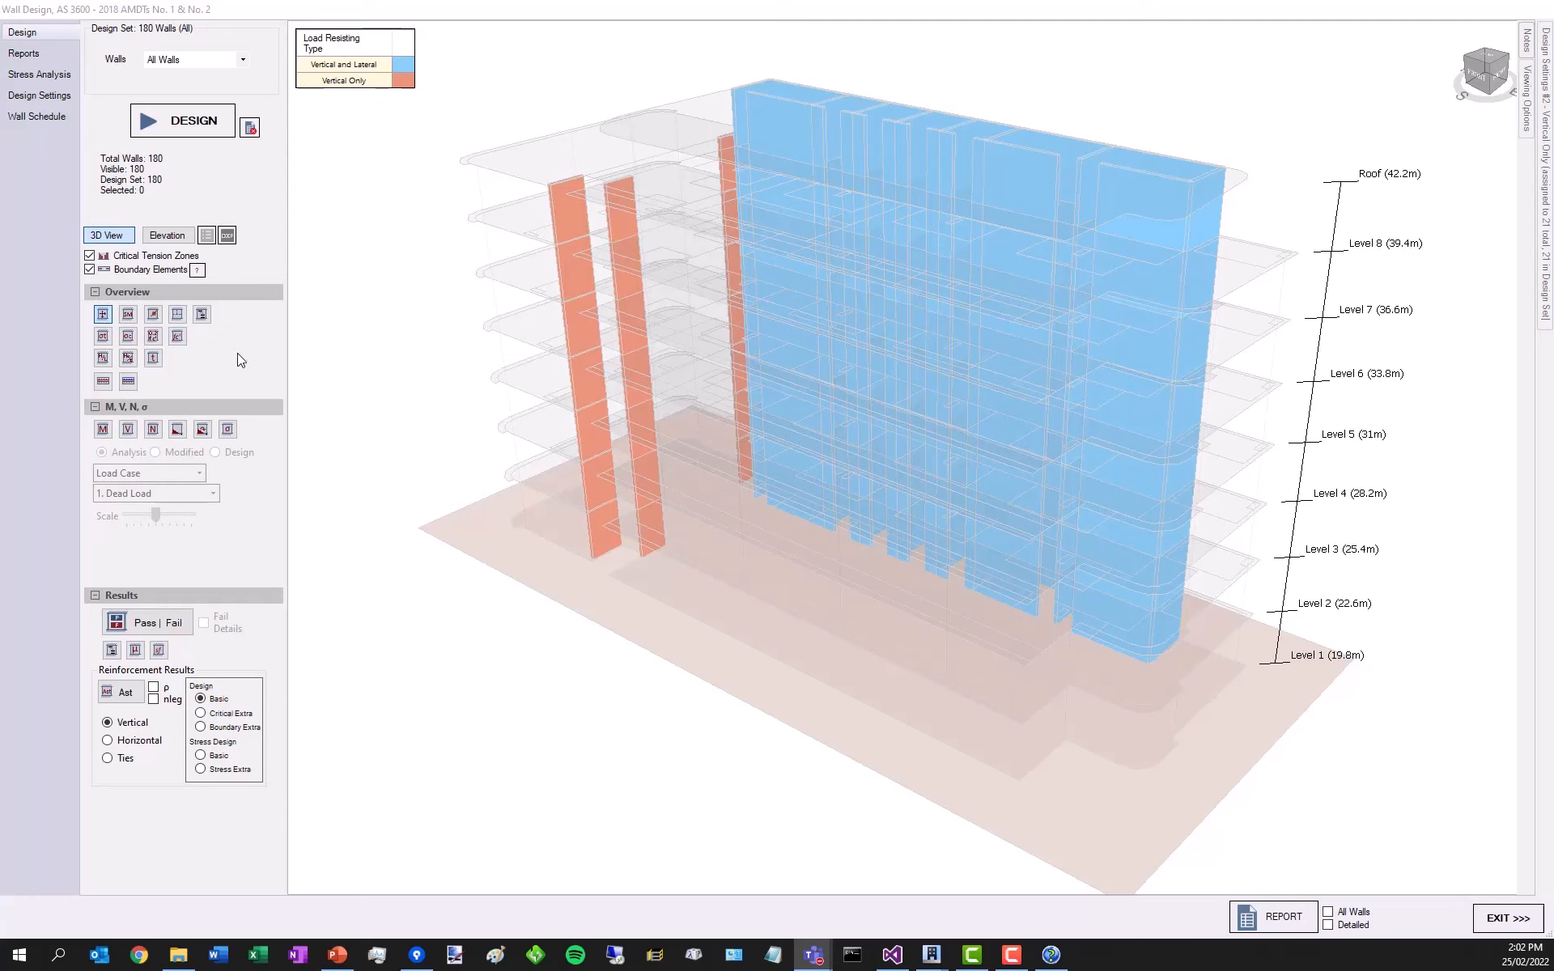
{"action": "left_click", "coordinate": [203, 315]}
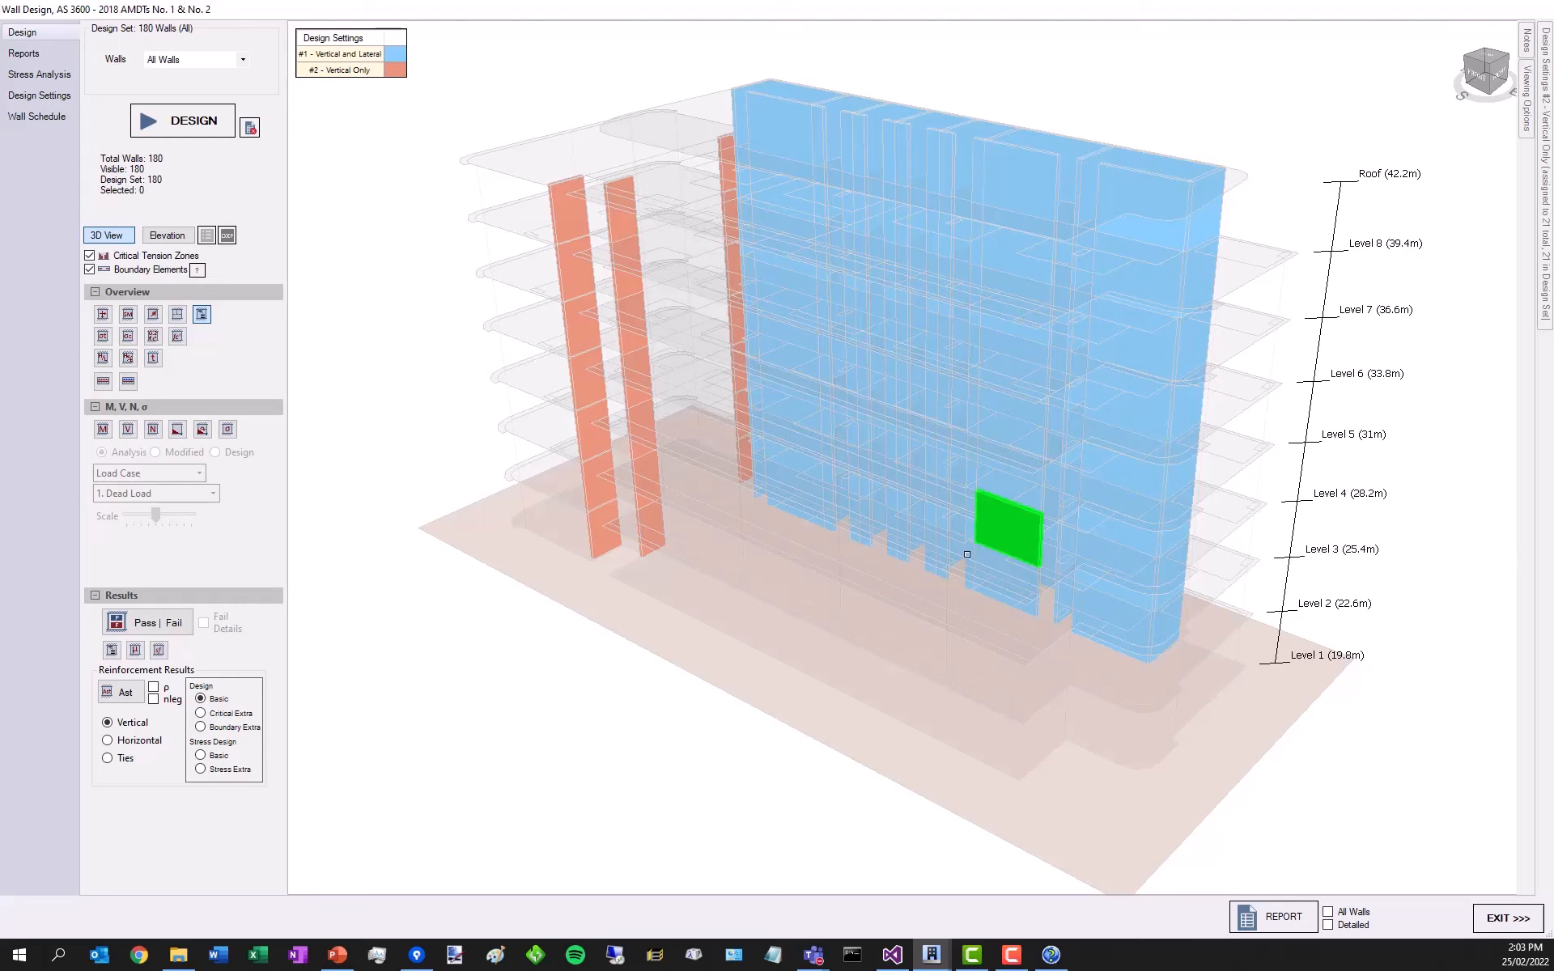
{"action": "scroll", "coordinate": [966, 309], "scroll_direction": "down", "scroll_amount": 2}
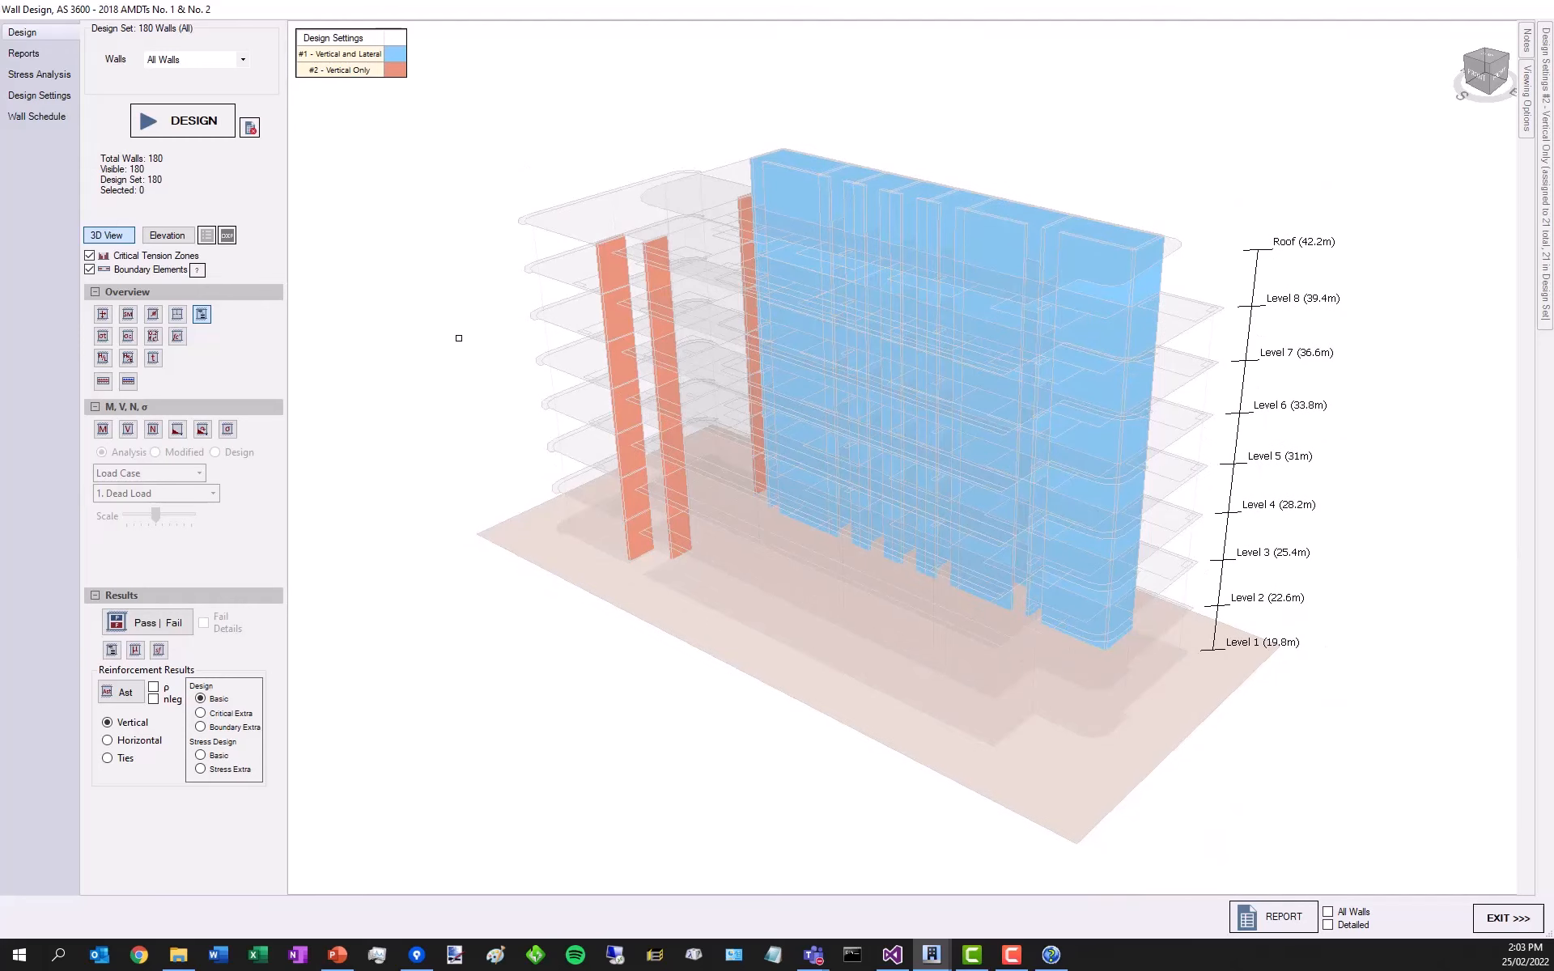
{"action": "left_click_drag", "start_coordinate": [694, 136], "coordinate": [615, 153]}
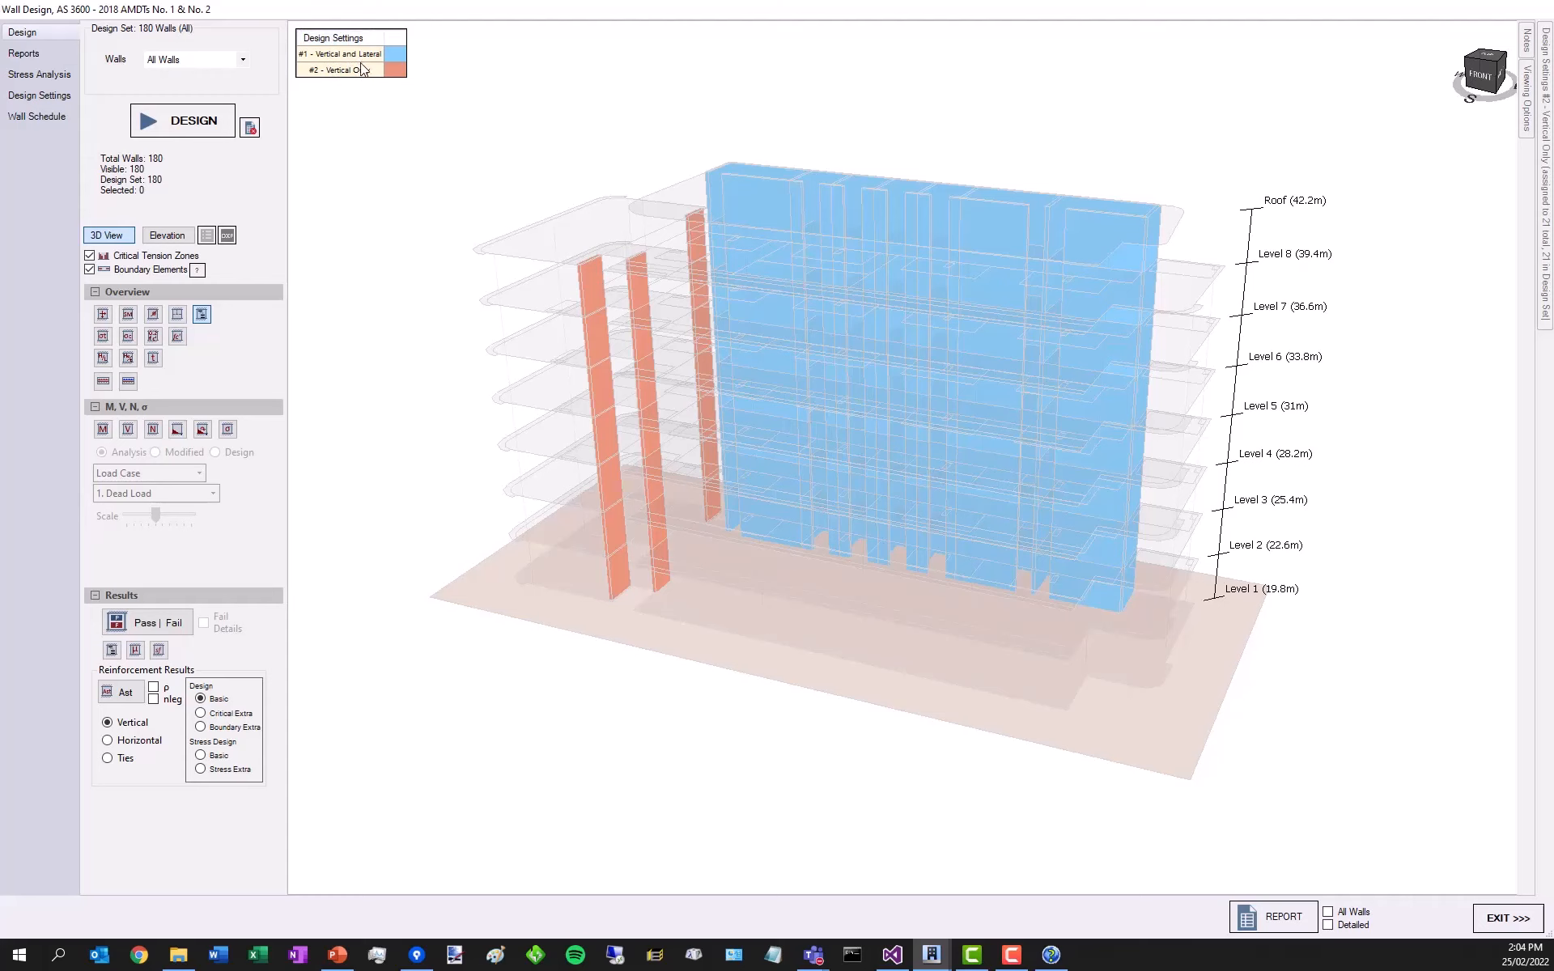
- Select all walls assigned to #2 - Vertical Only and make a design set from the selection
{"action": "left_click", "coordinate": [312, 71]}
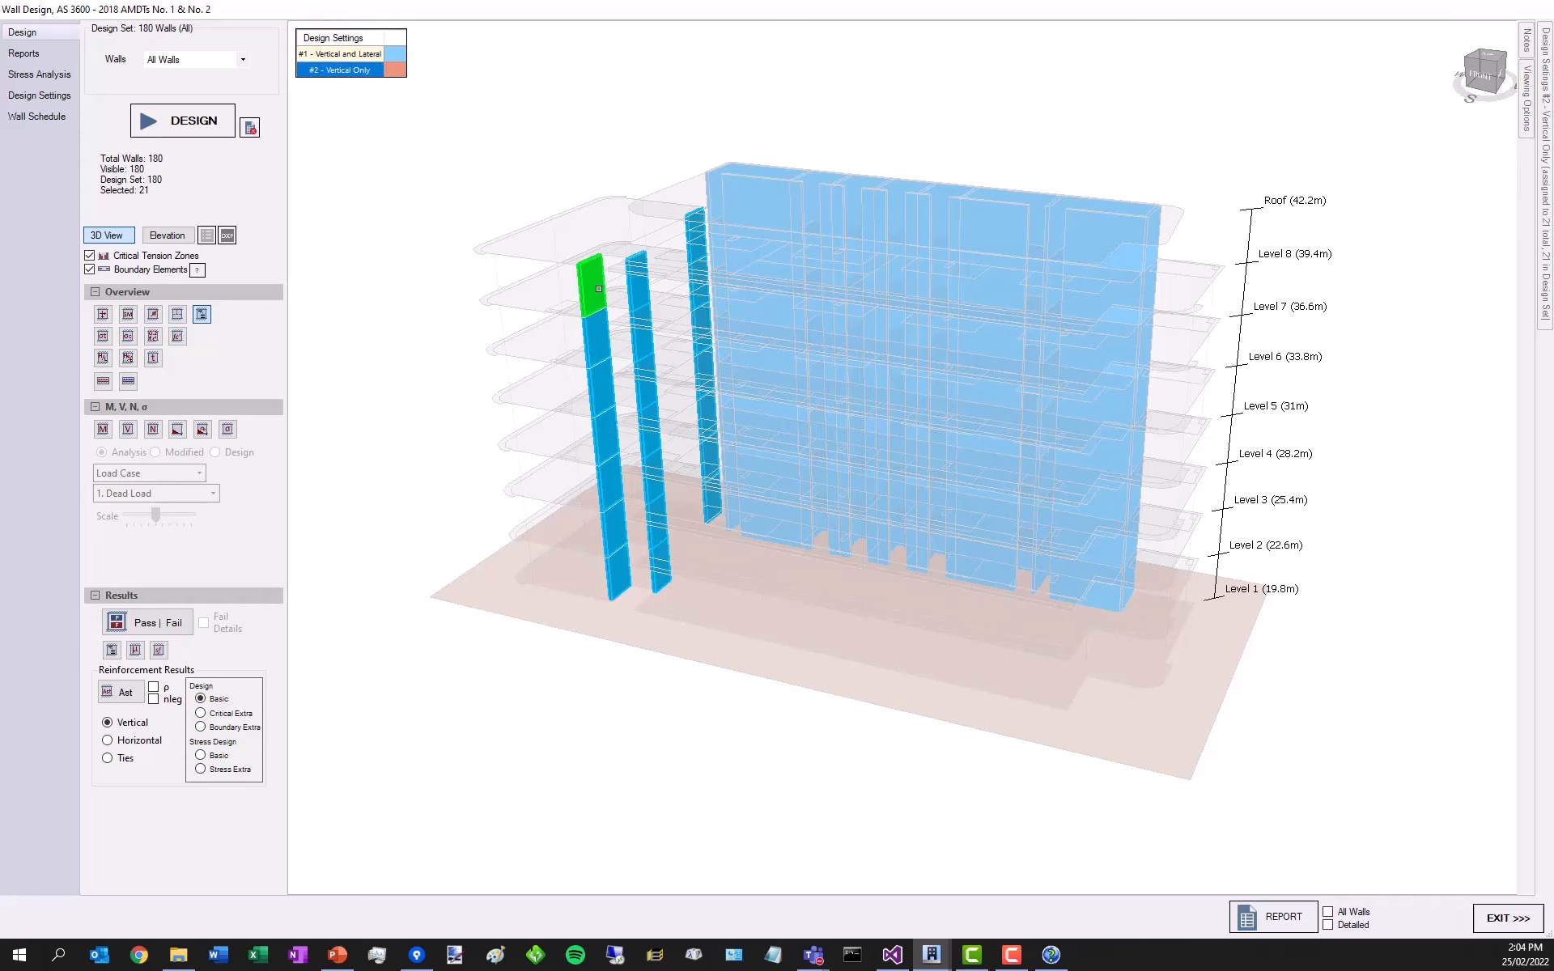
{"action": "right_click", "coordinate": [599, 291]}
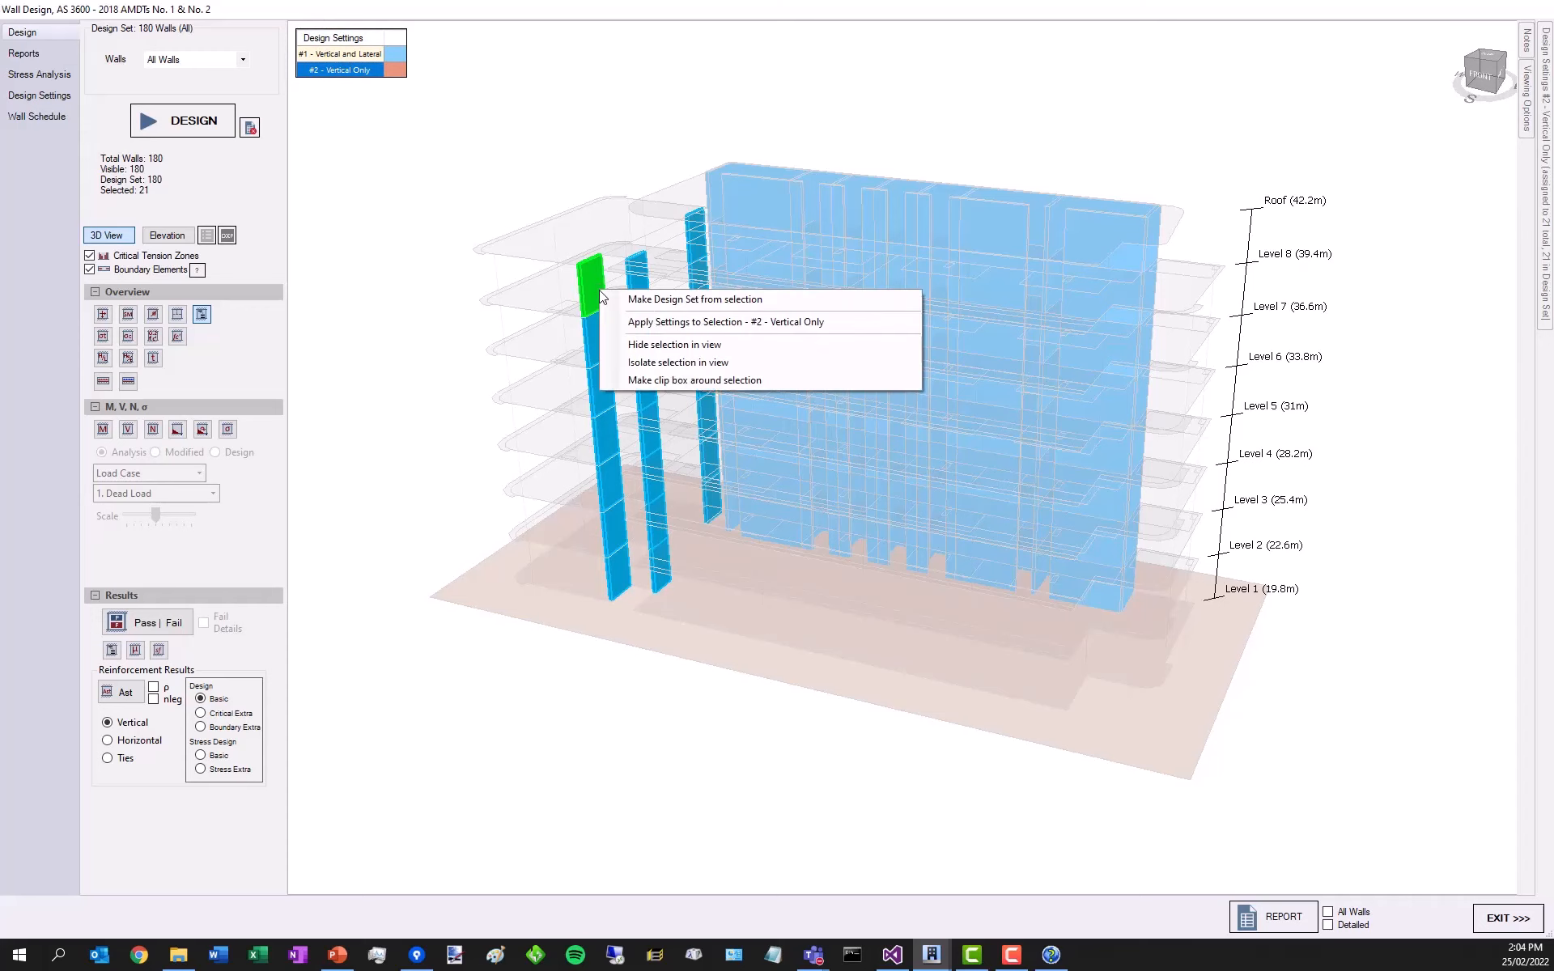
{"action": "left_click", "coordinate": [657, 299]}
{"action": "scroll", "coordinate": [659, 299], "scroll_direction": "up", "scroll_amount": 2}
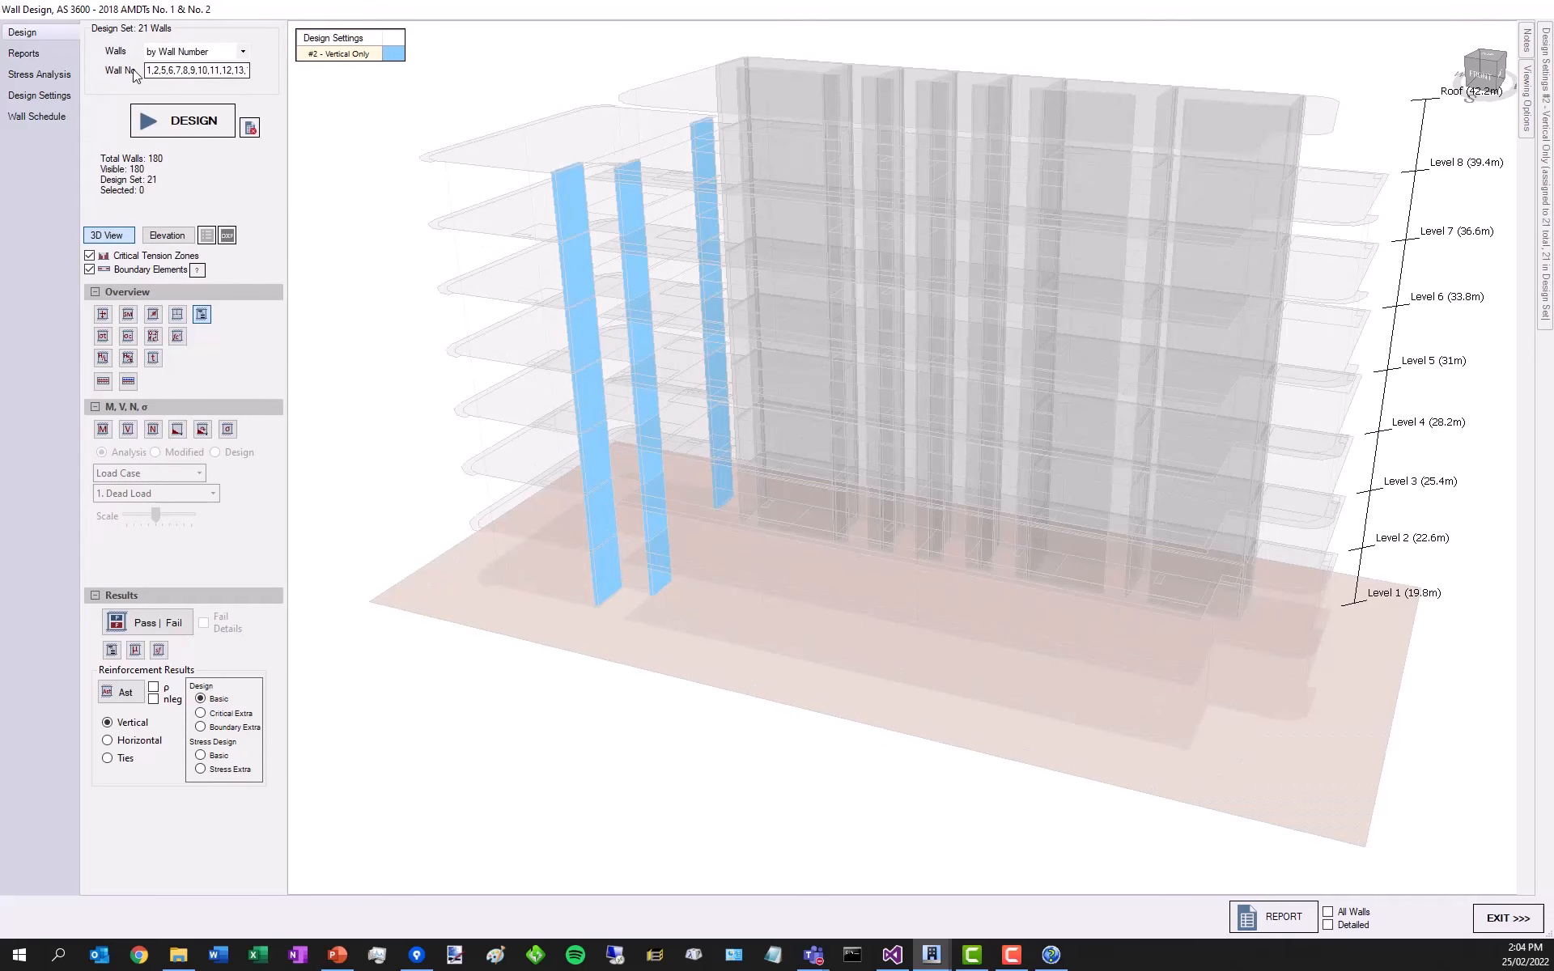
- Define the design set by elevation using SW01 and show its wall face in the 3D view
{"action": "left_click", "coordinate": [217, 53]}
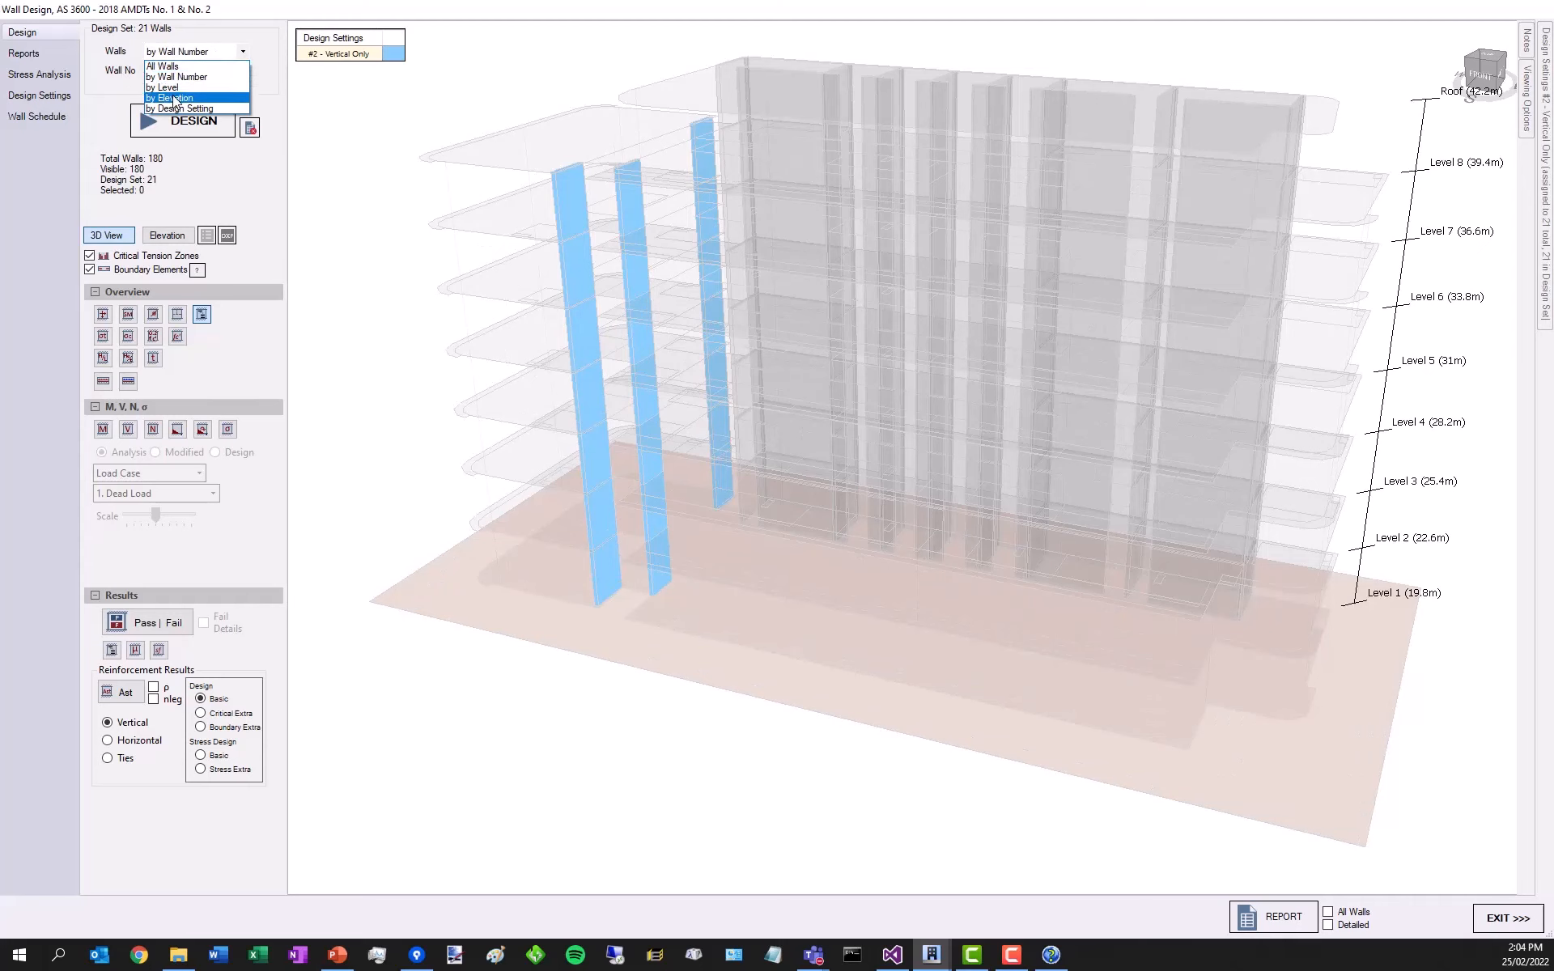
{"action": "left_click", "coordinate": [174, 98]}
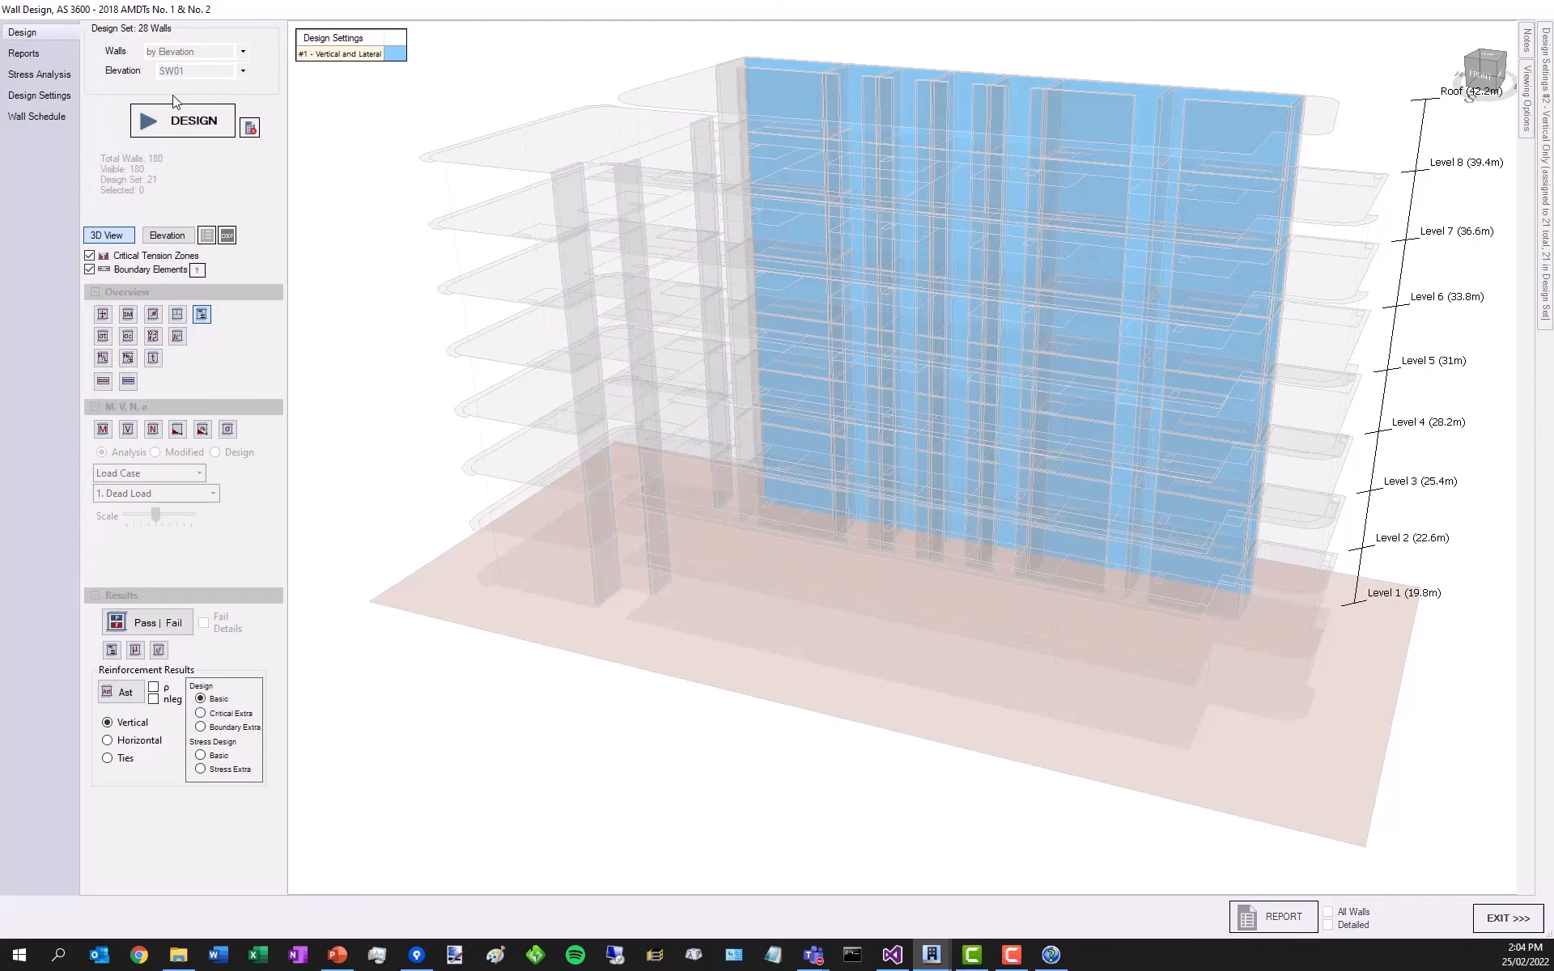
{"action": "left_click_drag", "start_coordinate": [731, 409], "coordinate": [669, 405]}
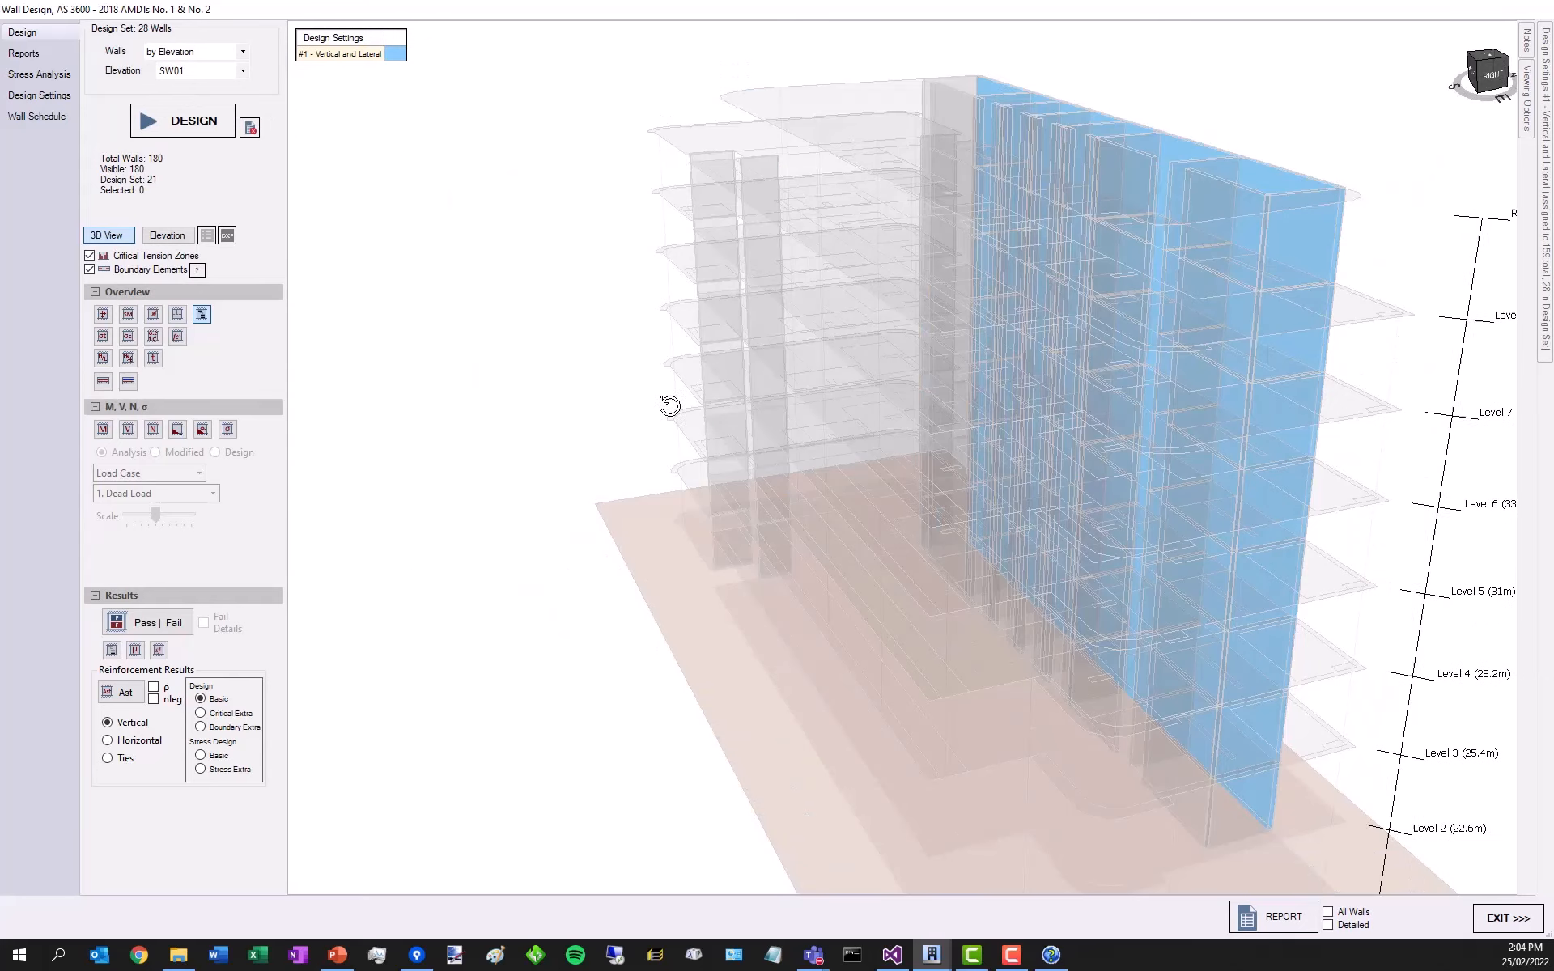
{"action": "left_click_drag", "start_coordinate": [660, 344], "coordinate": [571, 340]}
{"action": "scroll", "coordinate": [853, 520], "scroll_direction": "down", "scroll_amount": 3}
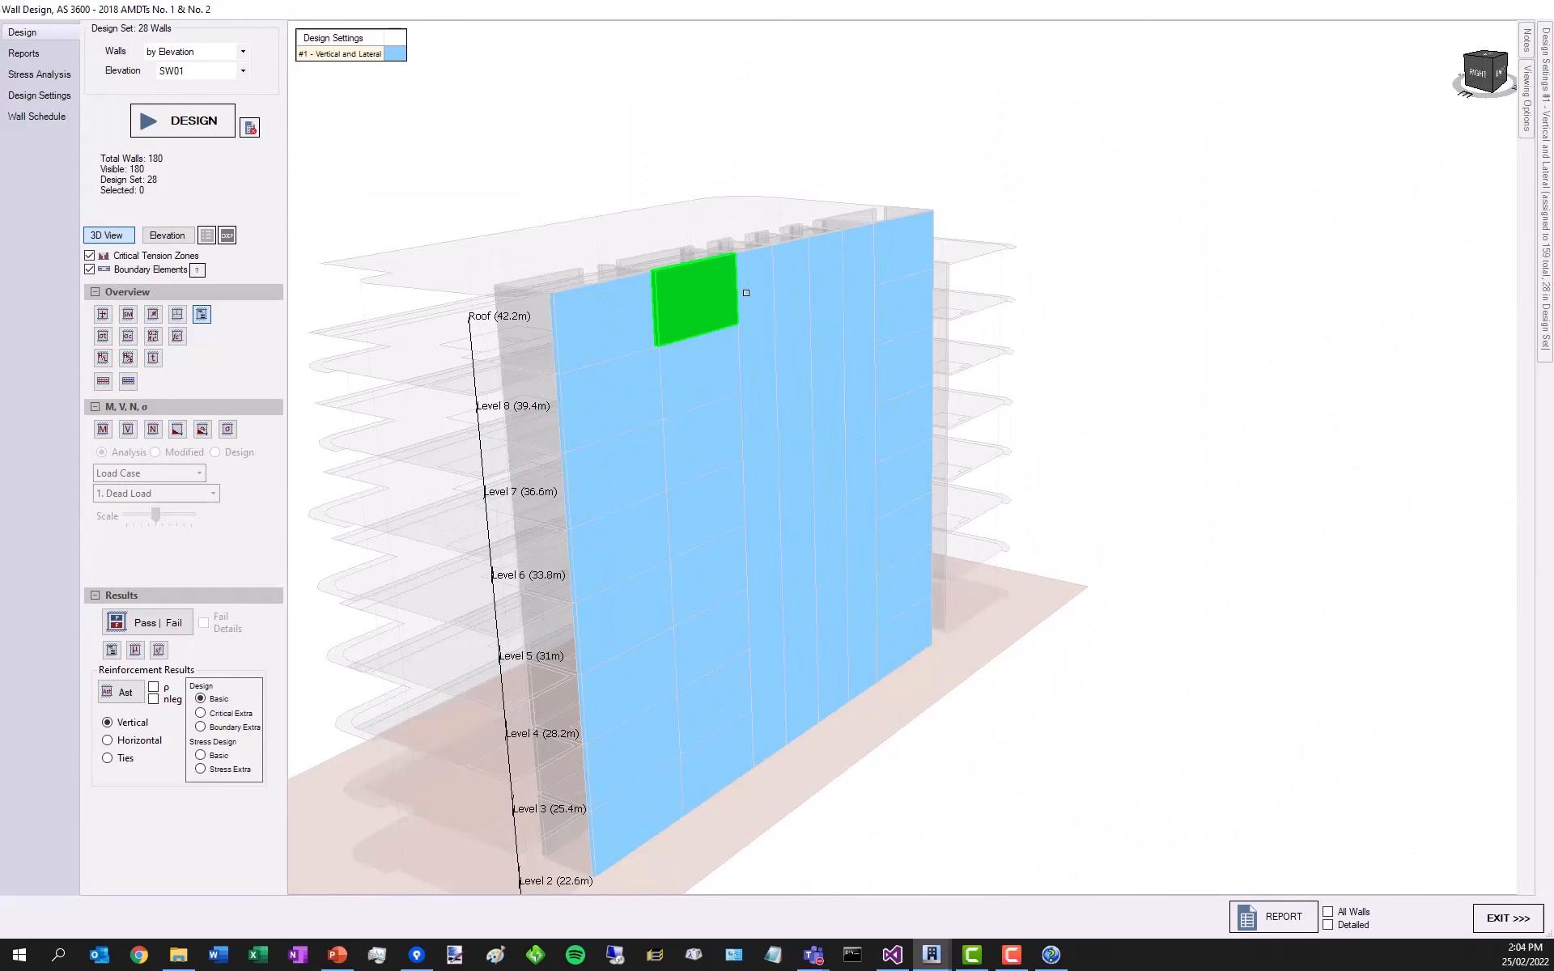
- Make a design set from a single merged full-height wall in elevation SW01
{"action": "left_click", "coordinate": [756, 294]}
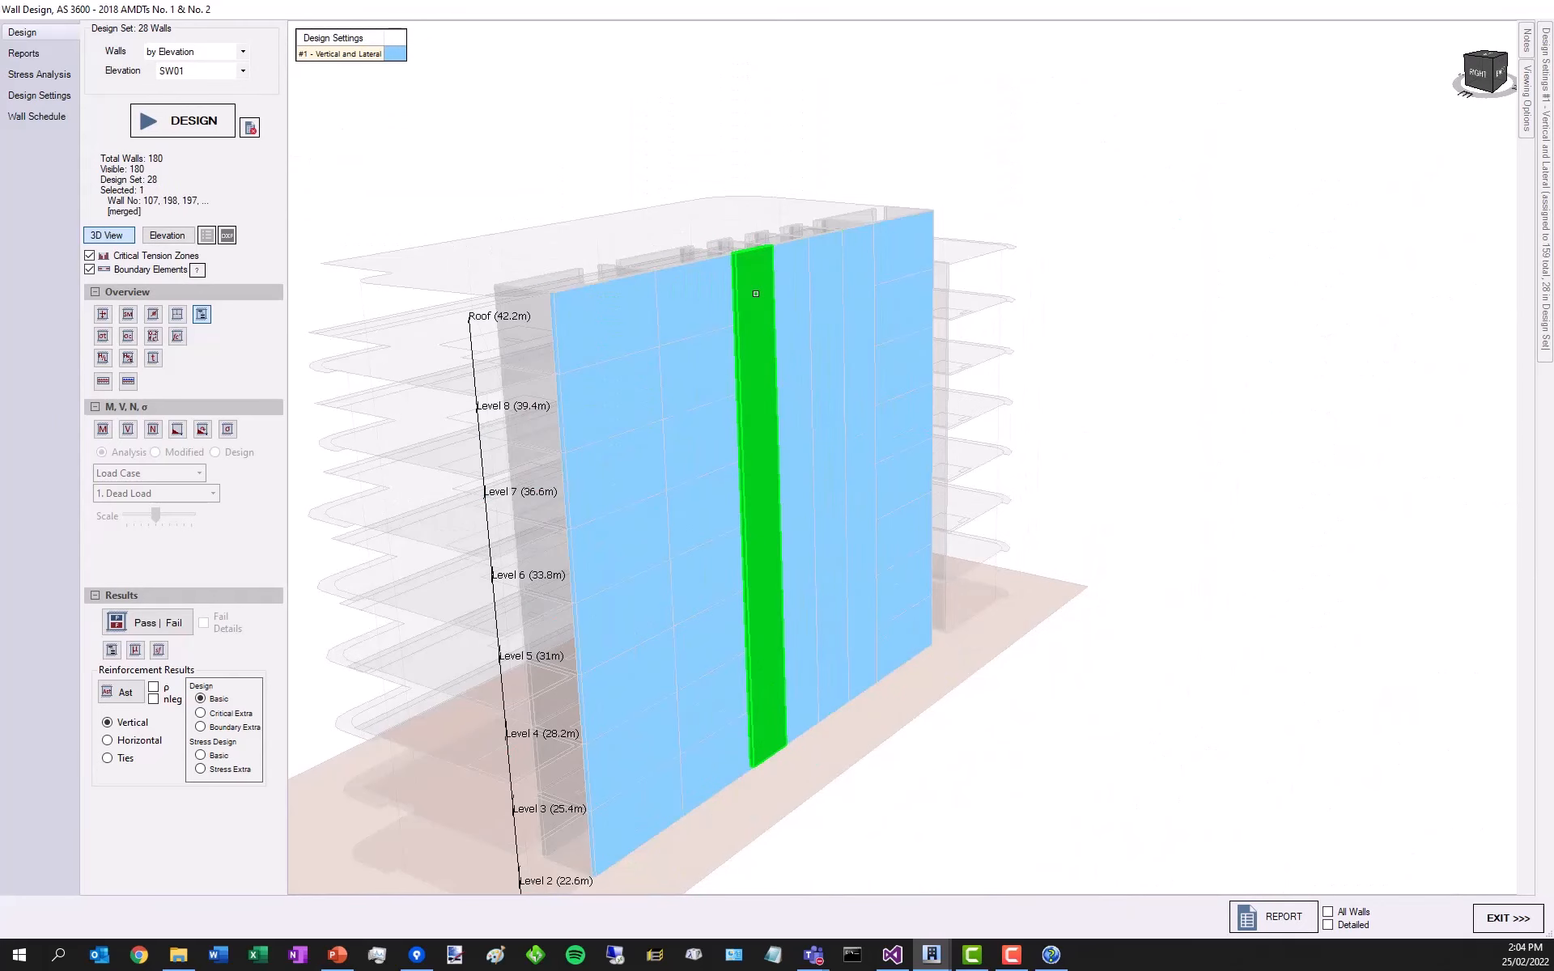
{"action": "right_click", "coordinate": [756, 293]}
{"action": "left_click", "coordinate": [852, 304]}
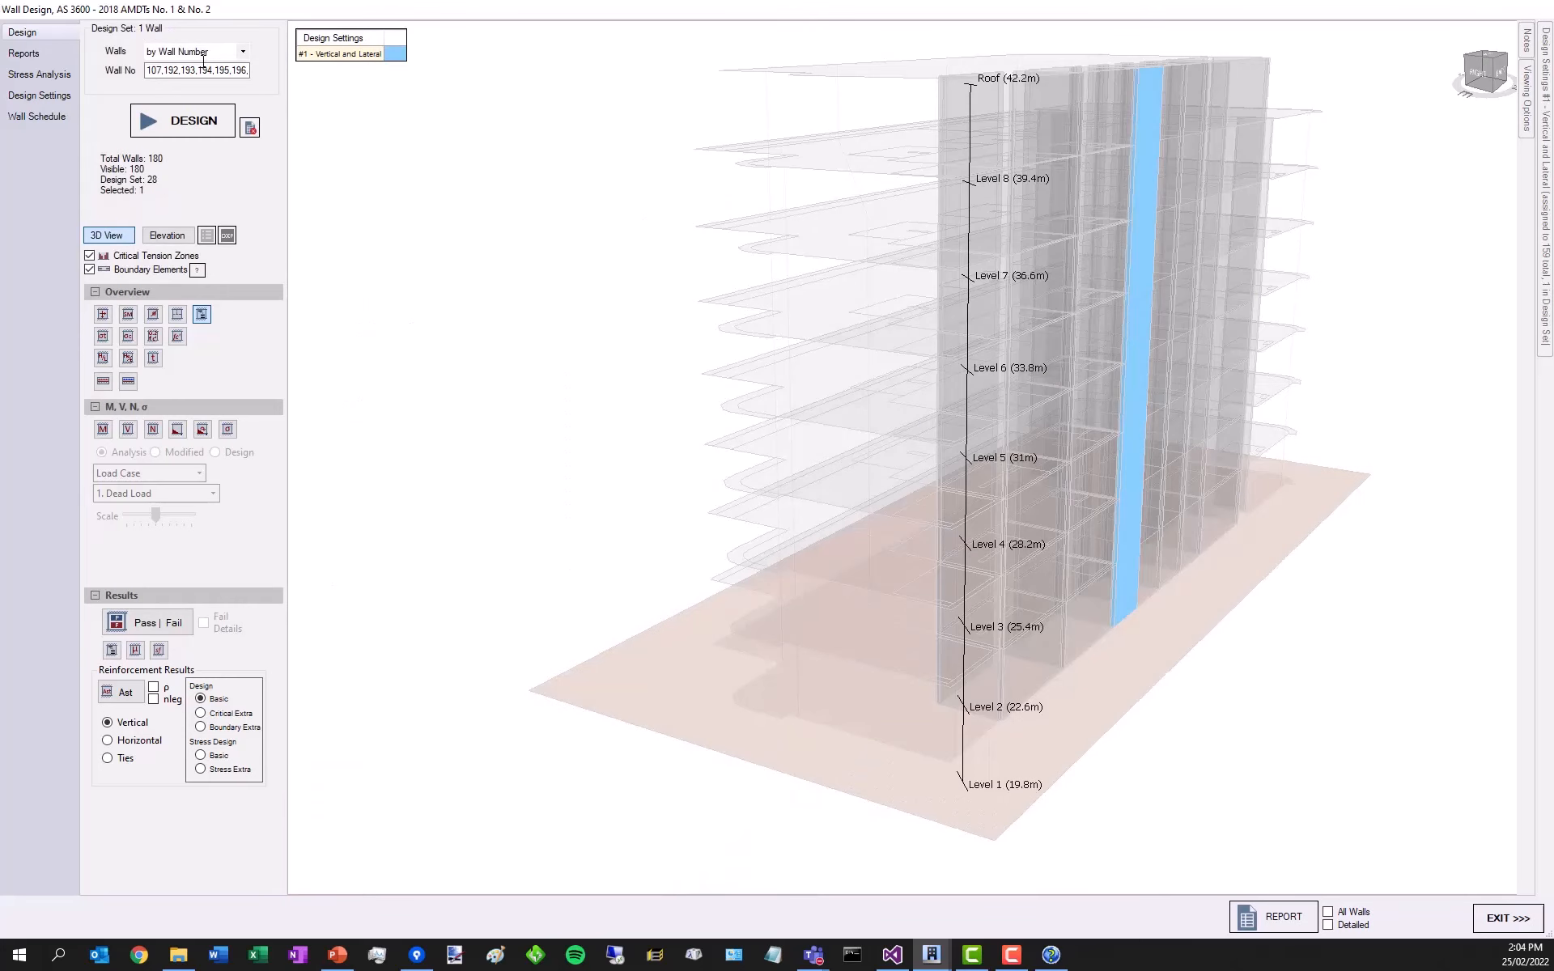
- Define the design set by design setting using #1 - Vertical and Lateral
{"action": "left_click", "coordinate": [194, 51]}
{"action": "left_click", "coordinate": [179, 108]}
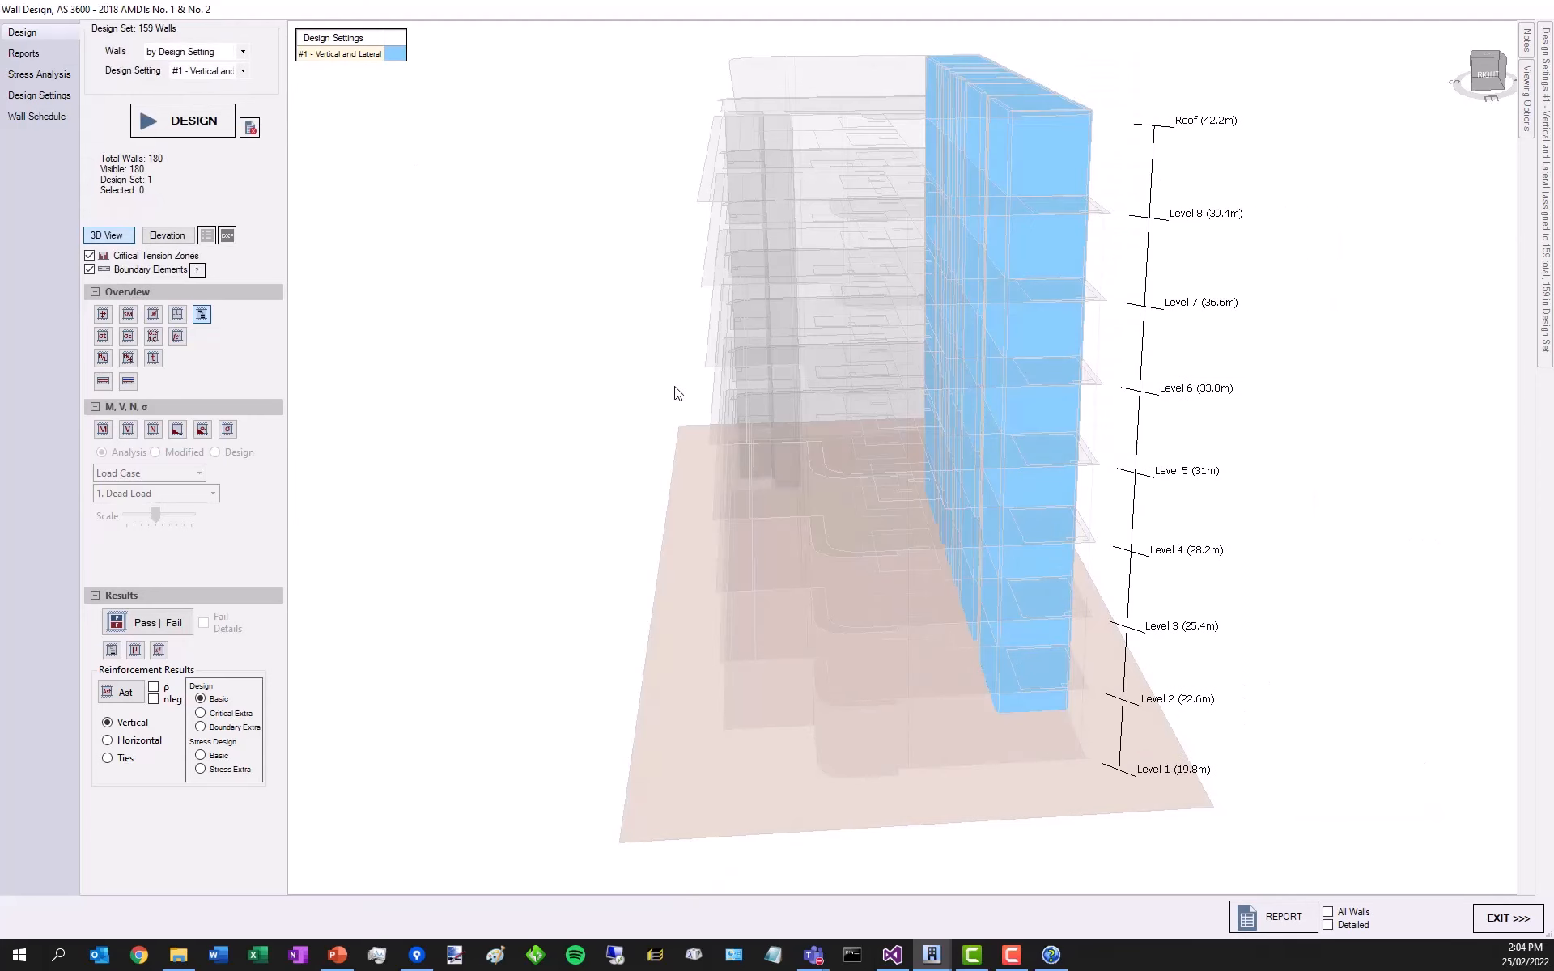
{"action": "left_click_drag", "start_coordinate": [676, 388], "coordinate": [1006, 381]}
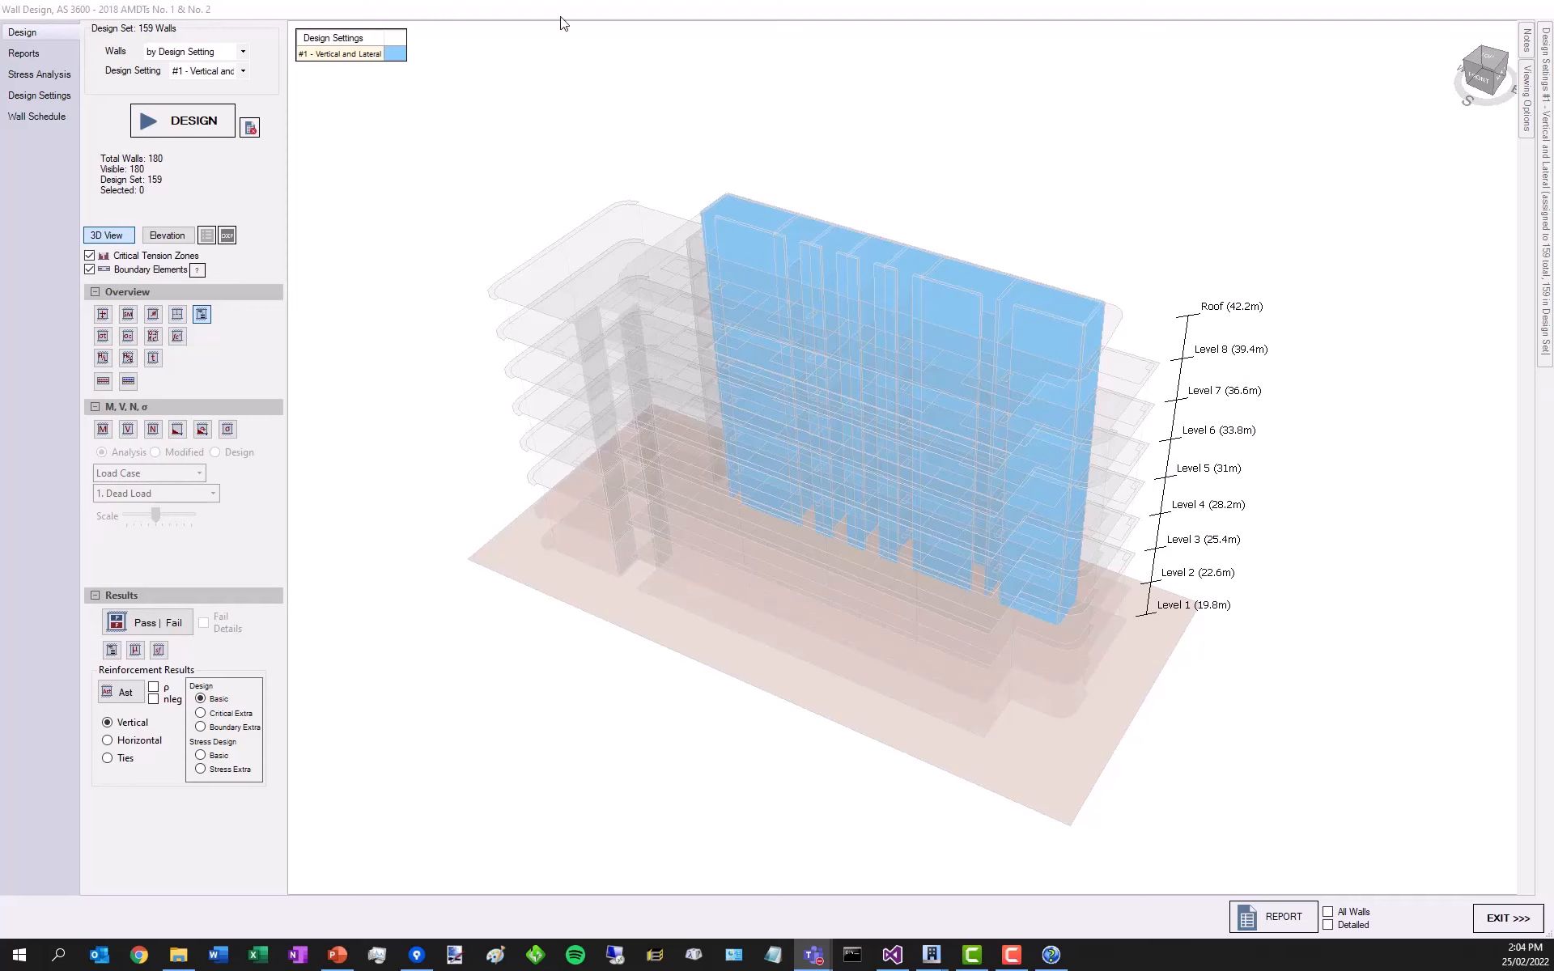
- Run the wall design for the #1 - Vertical and Lateral design set
{"action": "left_click", "coordinate": [186, 128]}
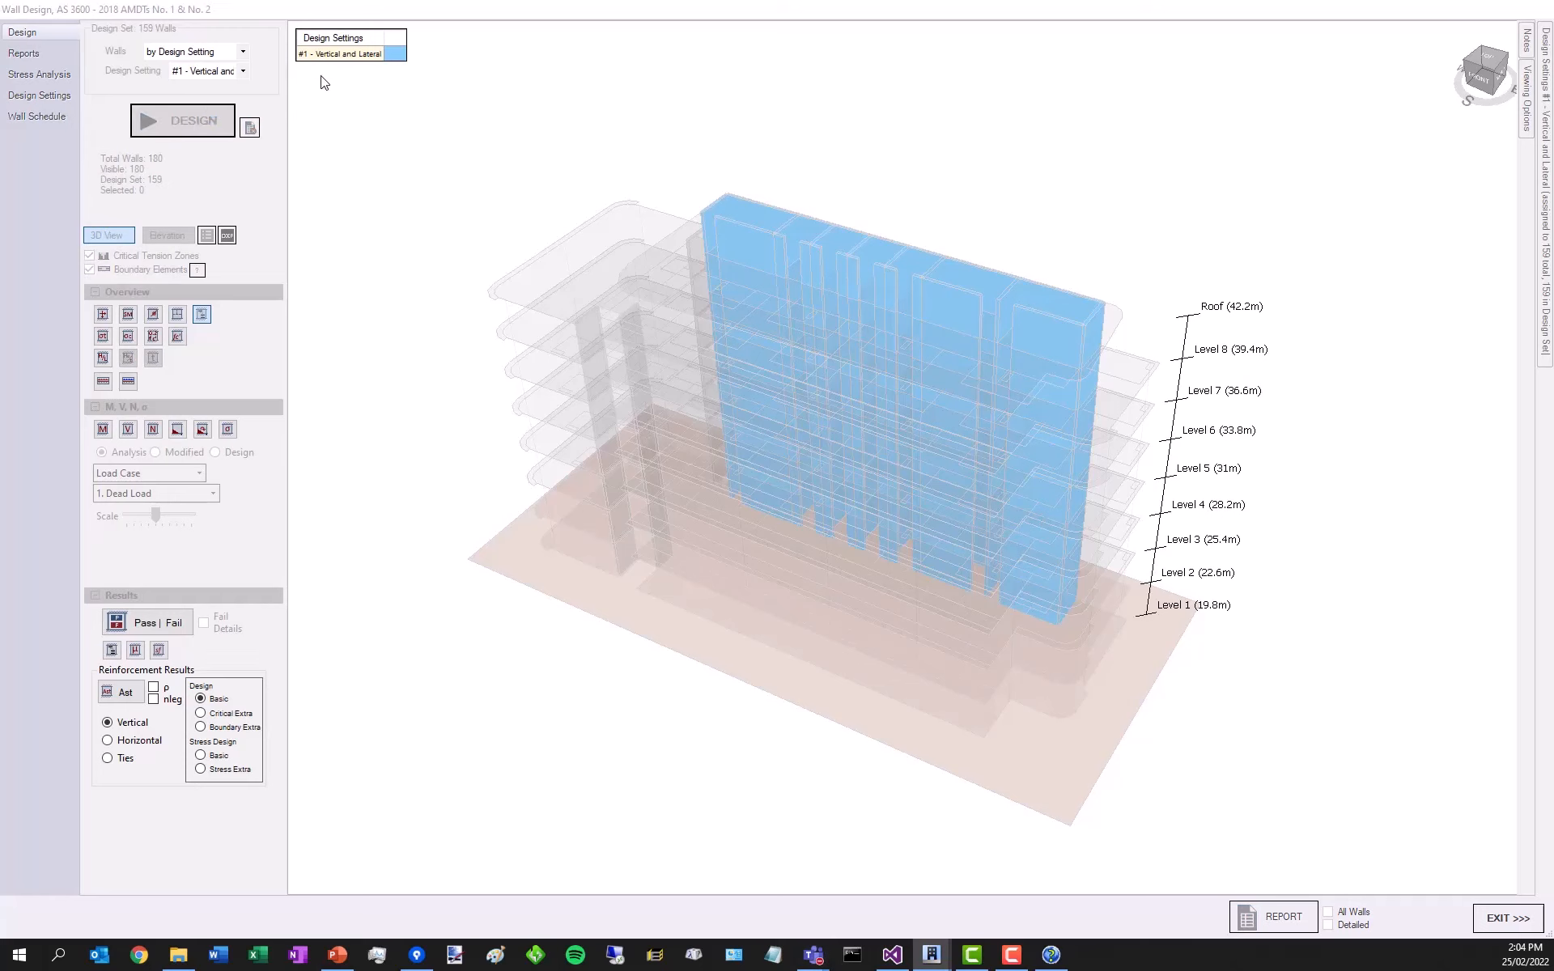
{"action": "left_click", "coordinate": [822, 536]}
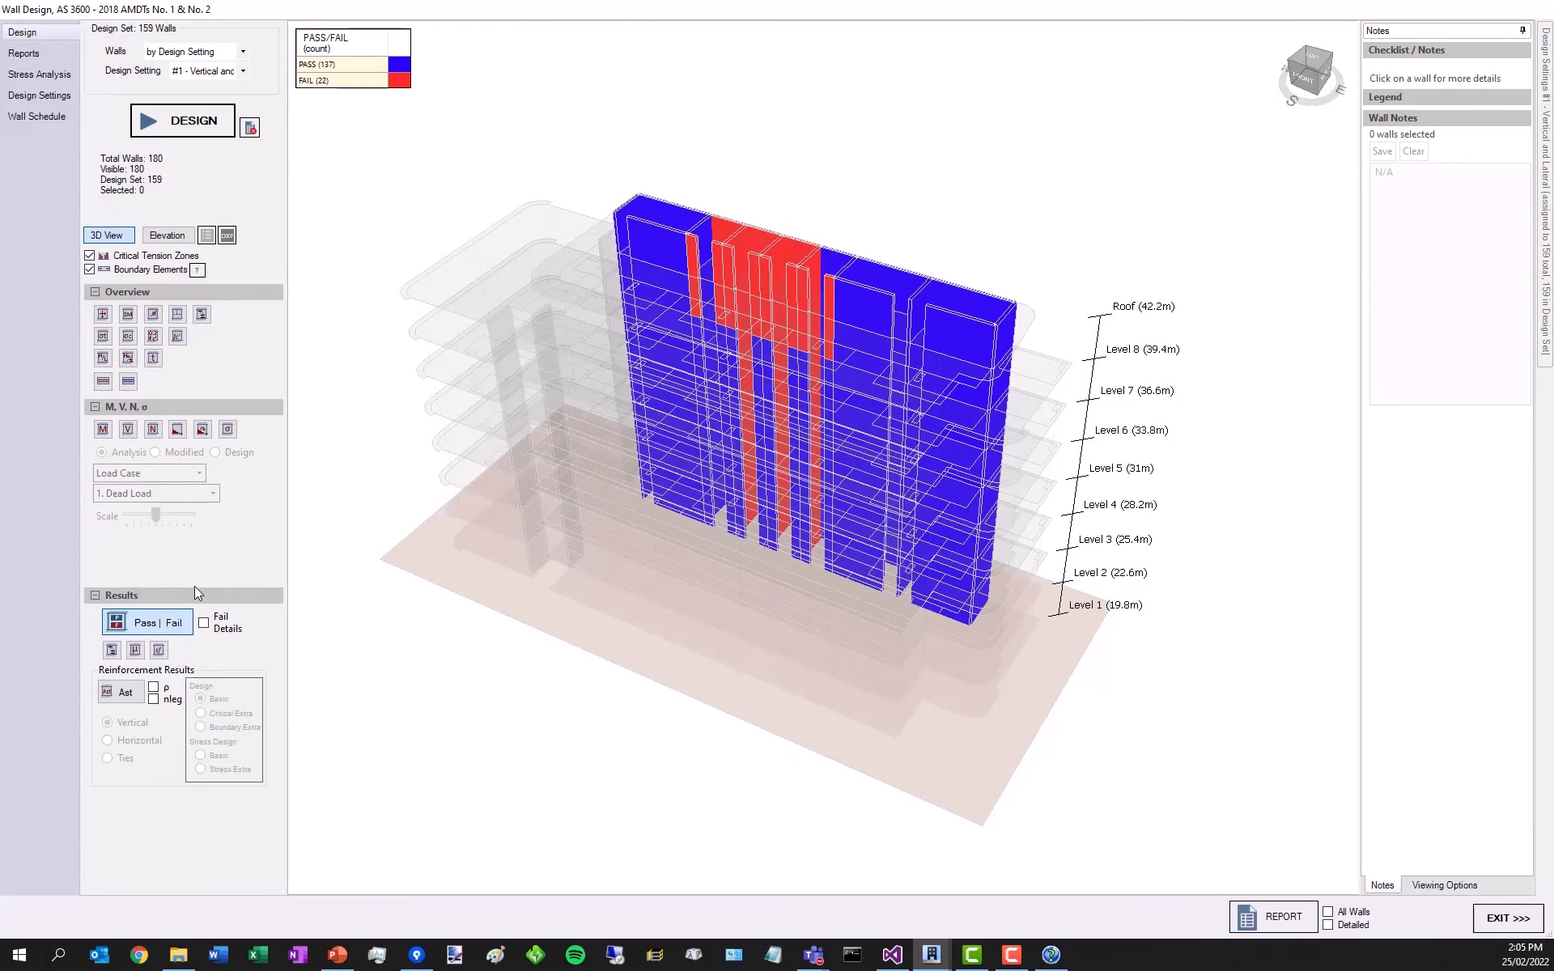
{"action": "left_click_drag", "start_coordinate": [475, 549], "coordinate": [477, 525]}
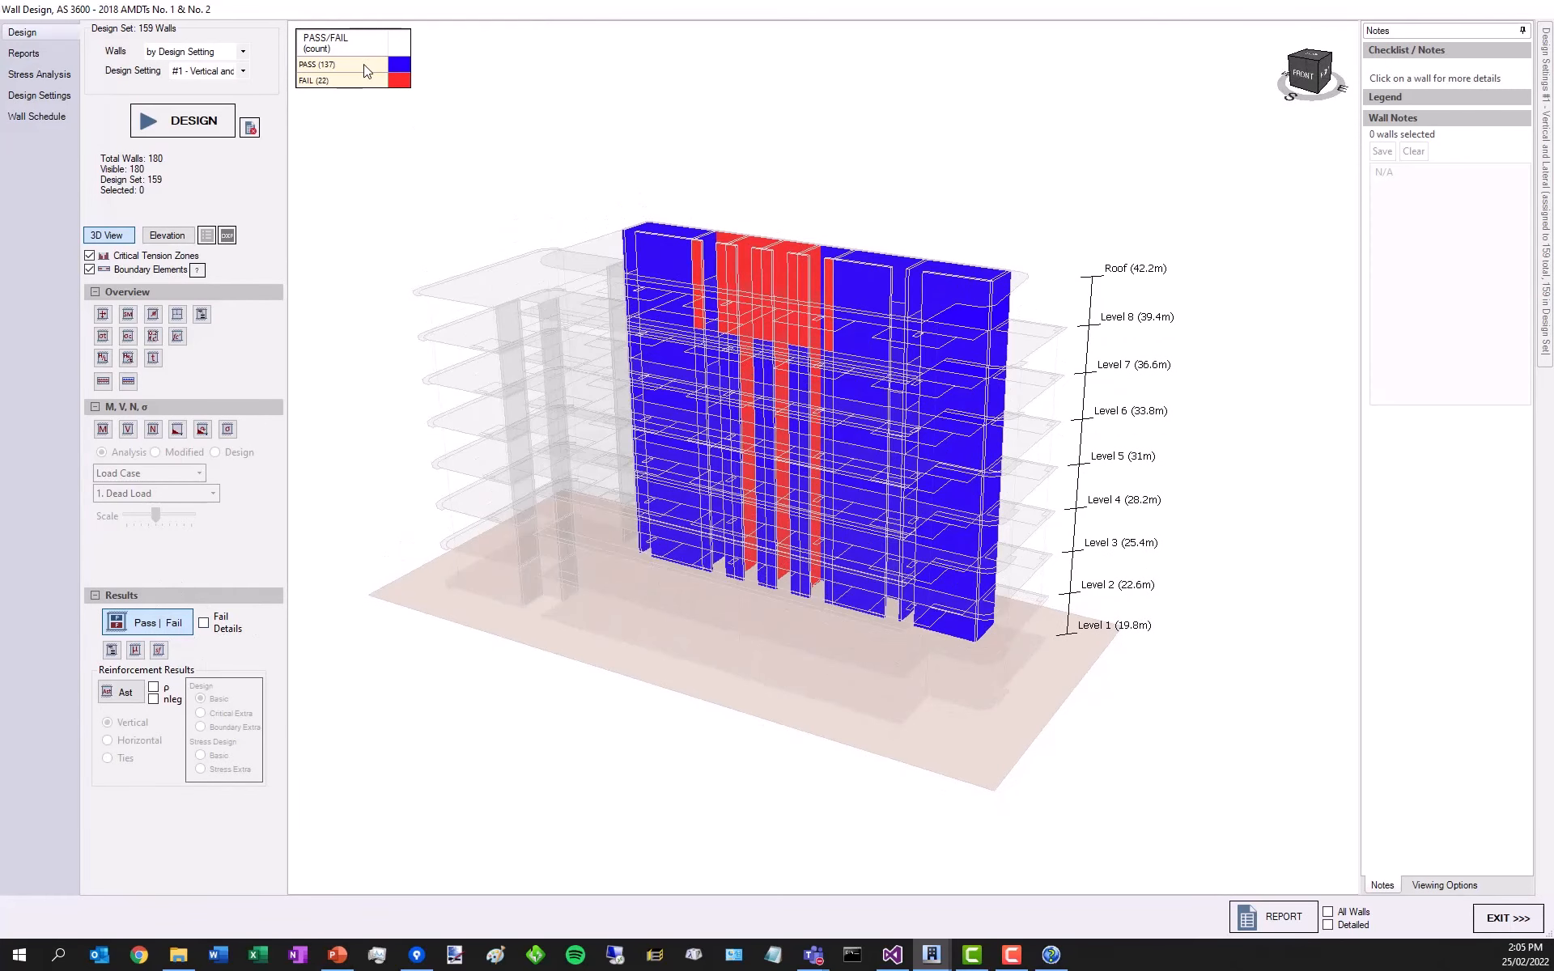
- Show the fail details by failure type and examine the failing core walls from the front and back
{"action": "left_click", "coordinate": [205, 624]}
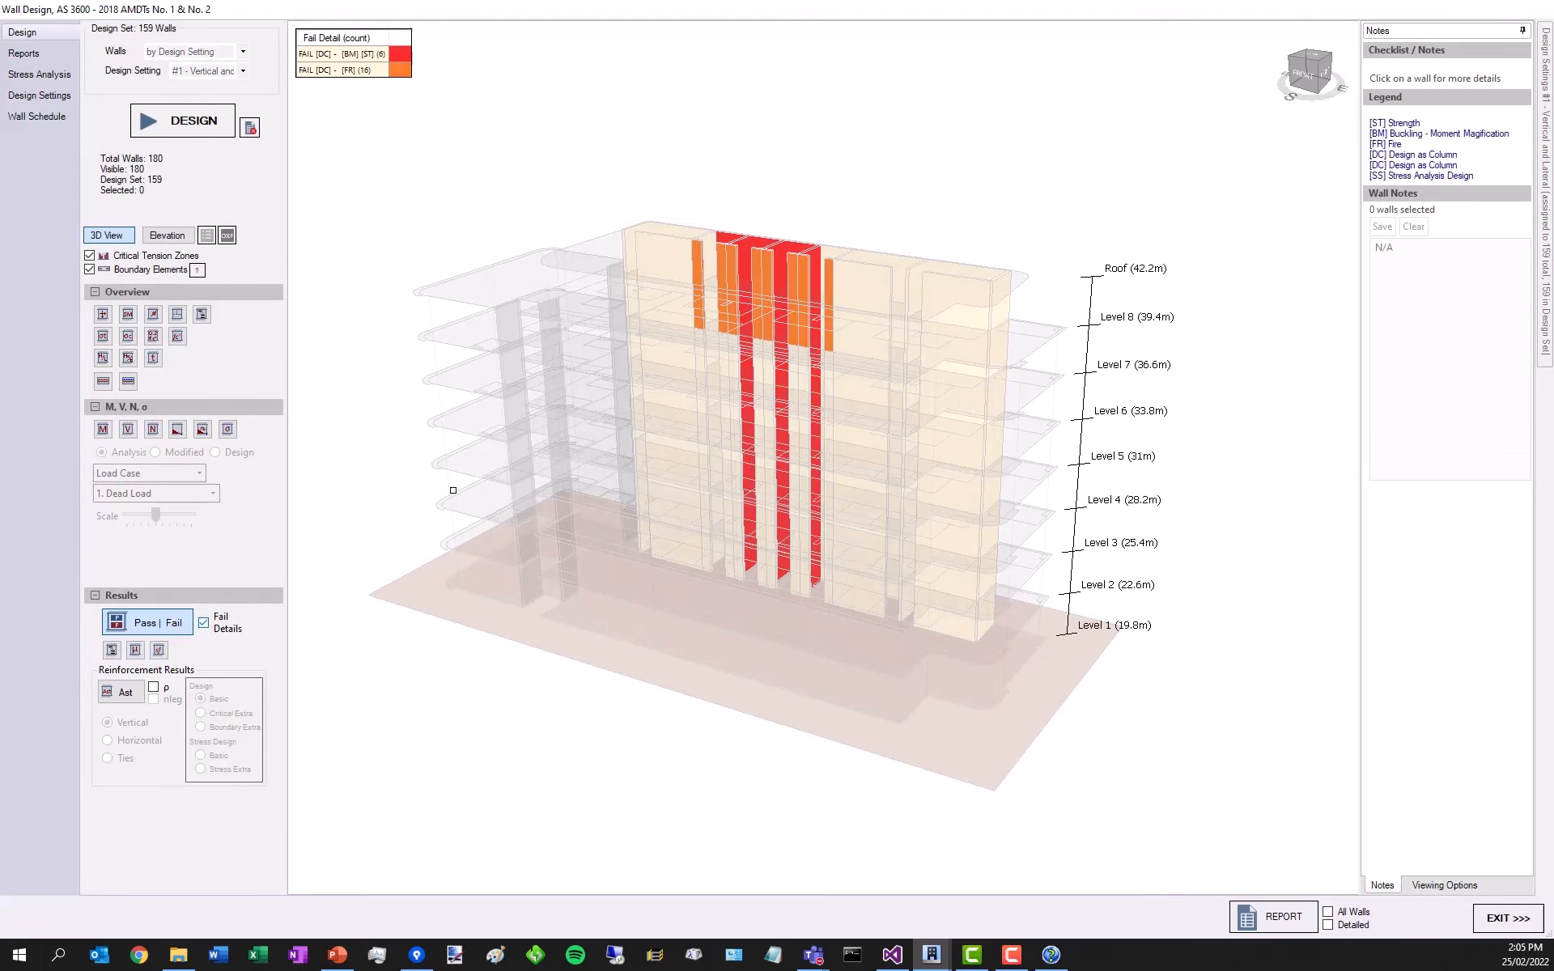
{"action": "scroll", "coordinate": [725, 164], "scroll_direction": "up", "scroll_amount": 2}
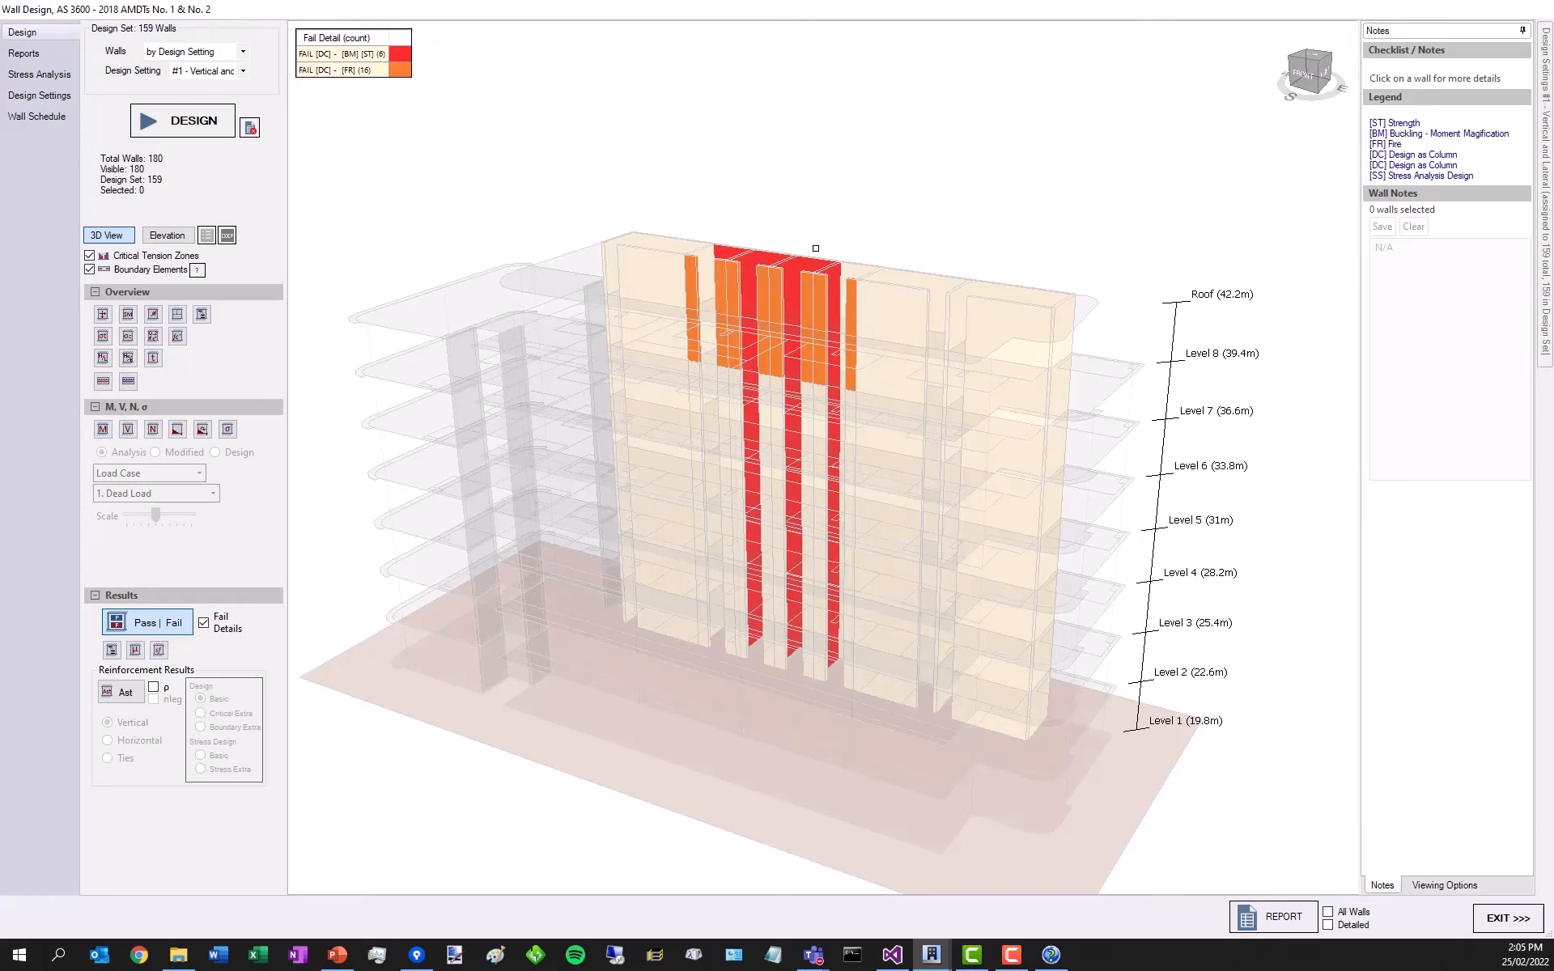
{"action": "scroll", "coordinate": [809, 226], "scroll_direction": "up", "scroll_amount": 2}
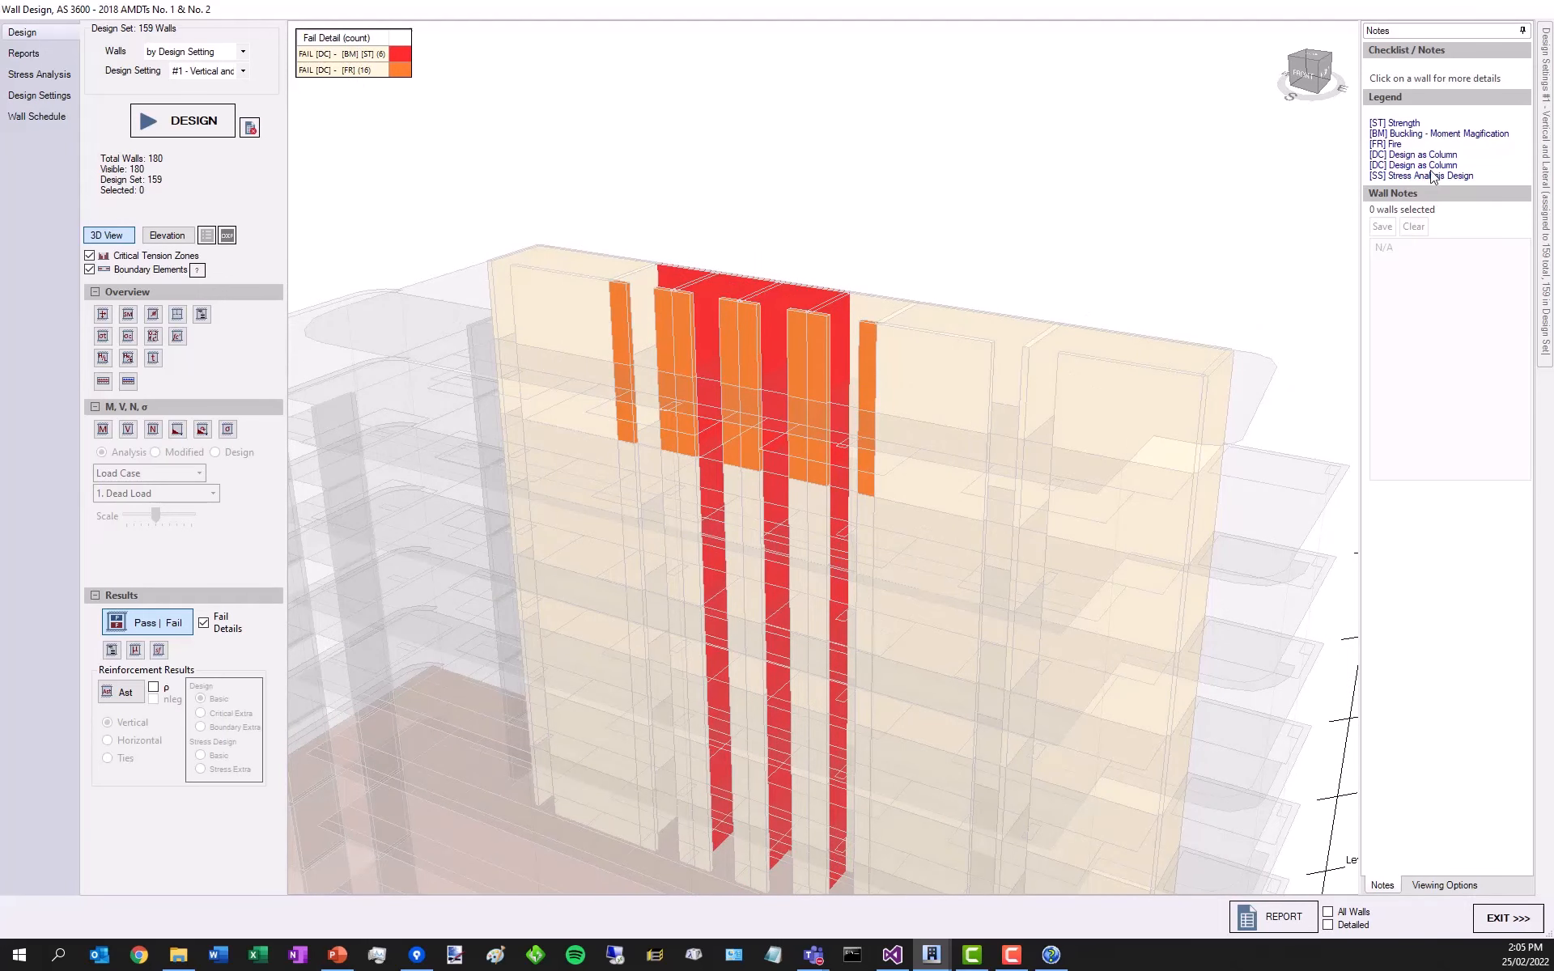
{"action": "left_click_drag", "start_coordinate": [1122, 228], "coordinate": [915, 486]}
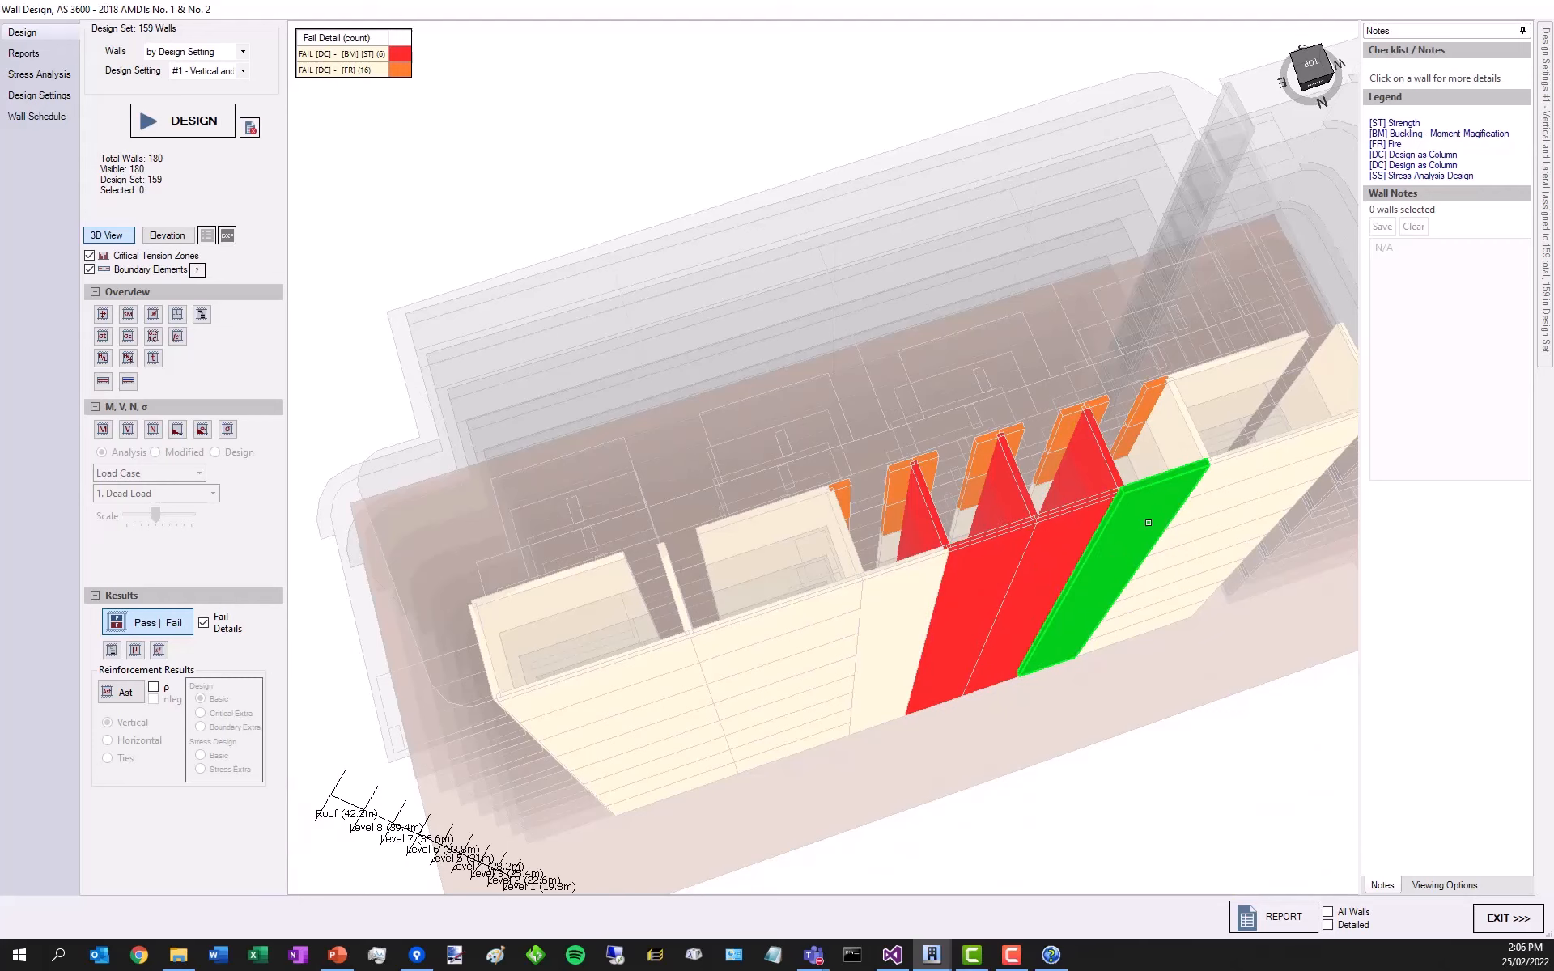
{"action": "left_click_drag", "start_coordinate": [939, 351], "coordinate": [907, 309]}
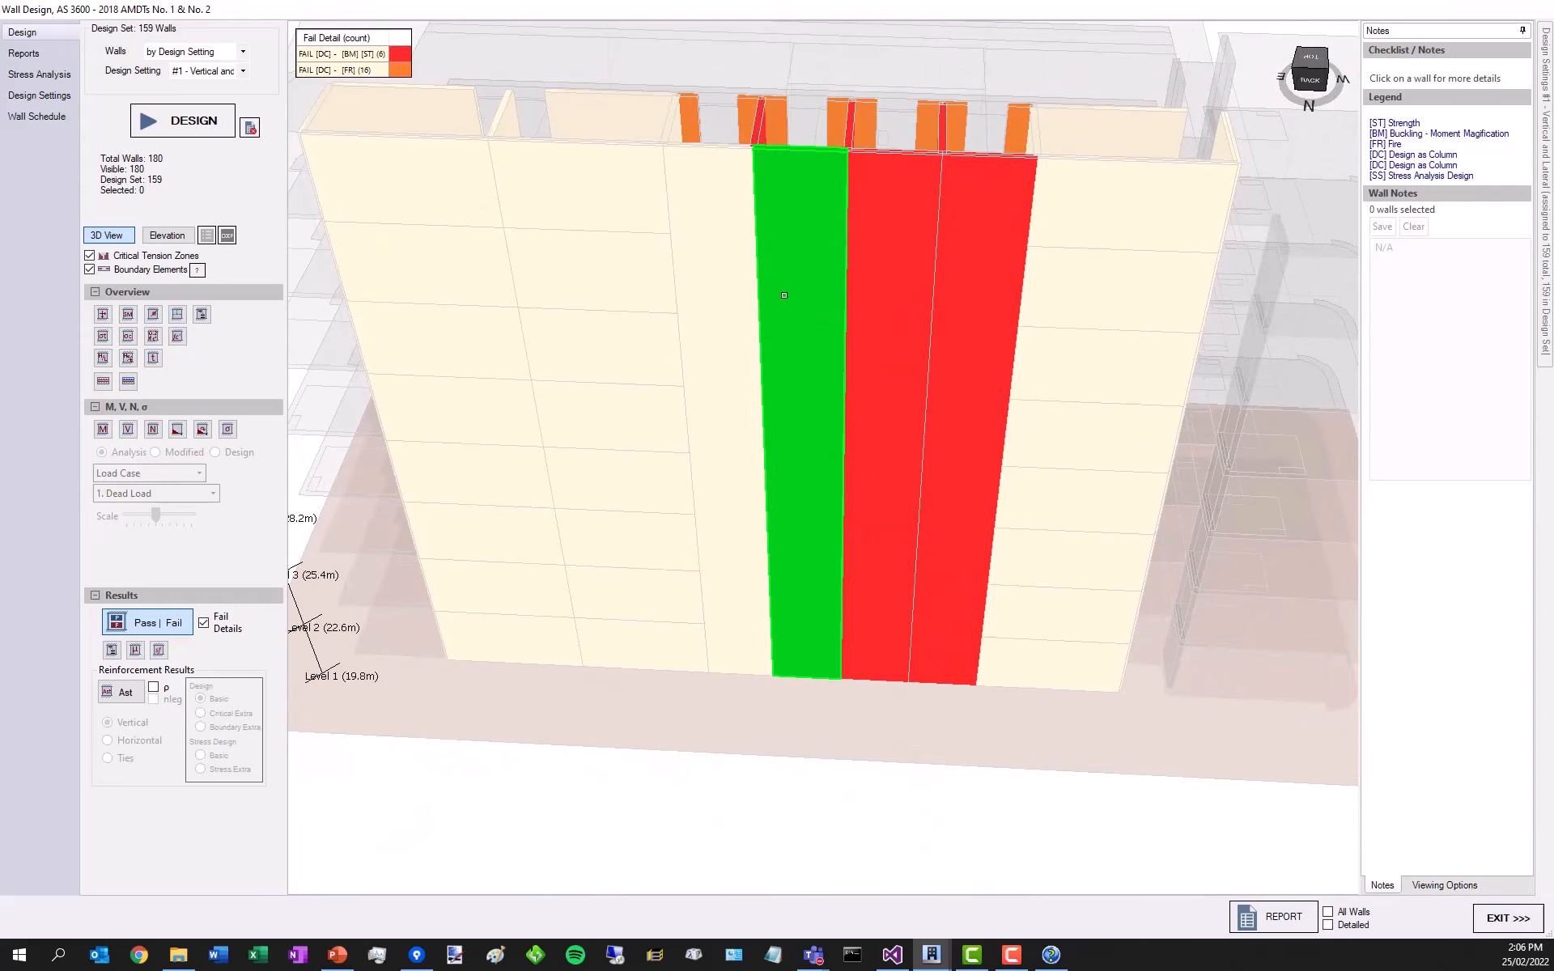
{"action": "left_click_drag", "start_coordinate": [784, 295], "coordinate": [738, 228]}
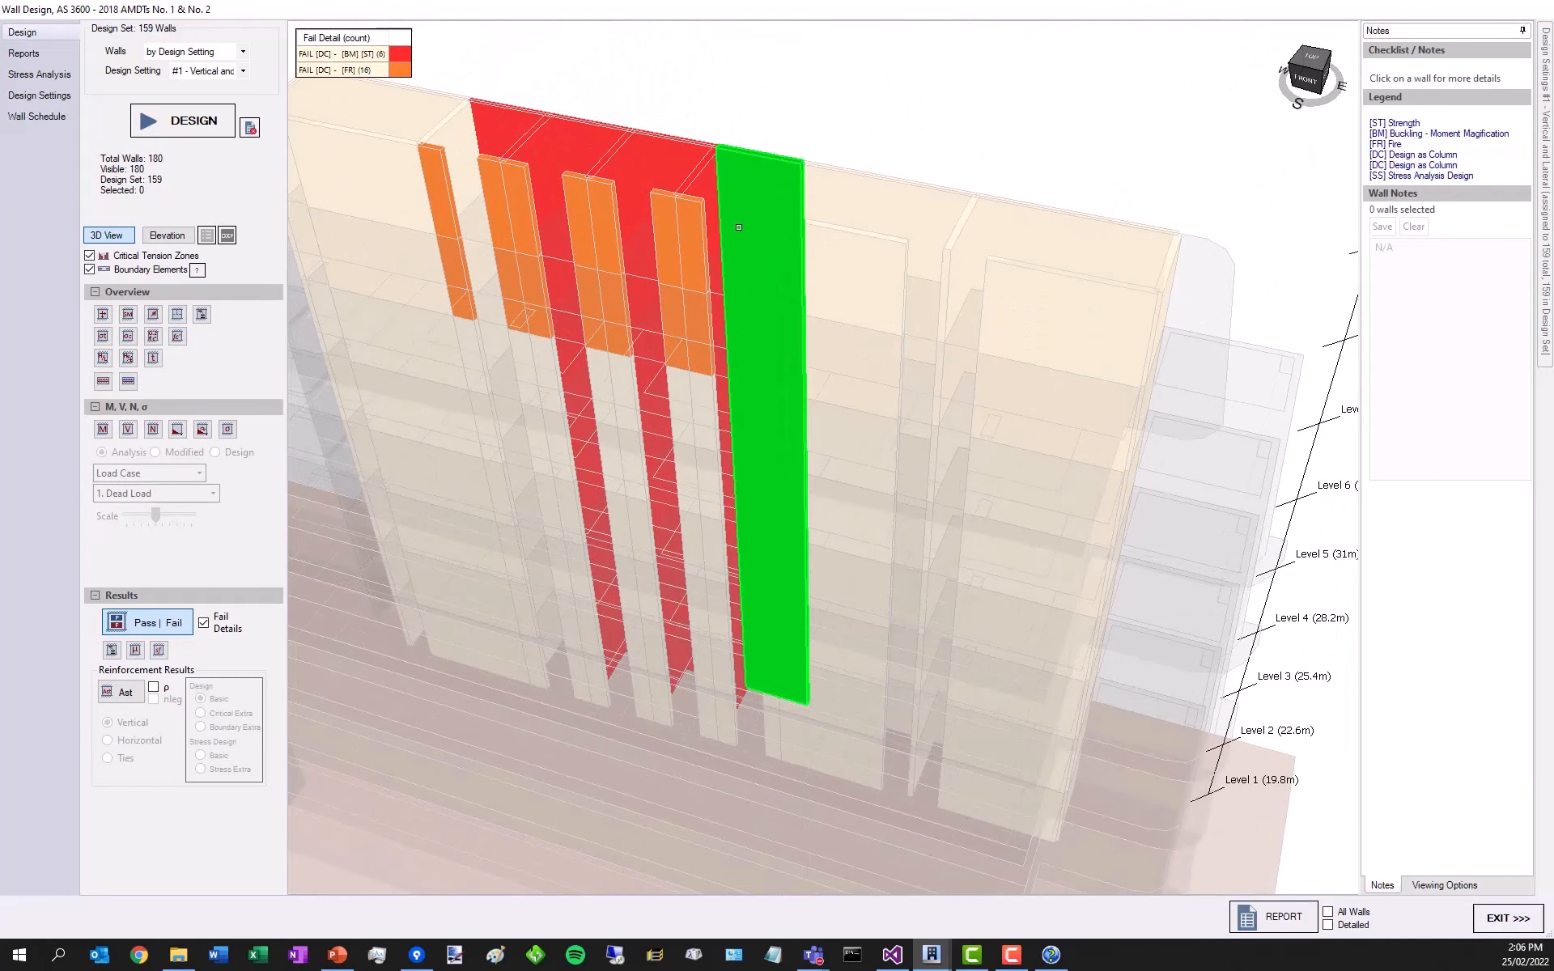
{"action": "scroll", "coordinate": [837, 247], "scroll_direction": "down", "scroll_amount": 2}
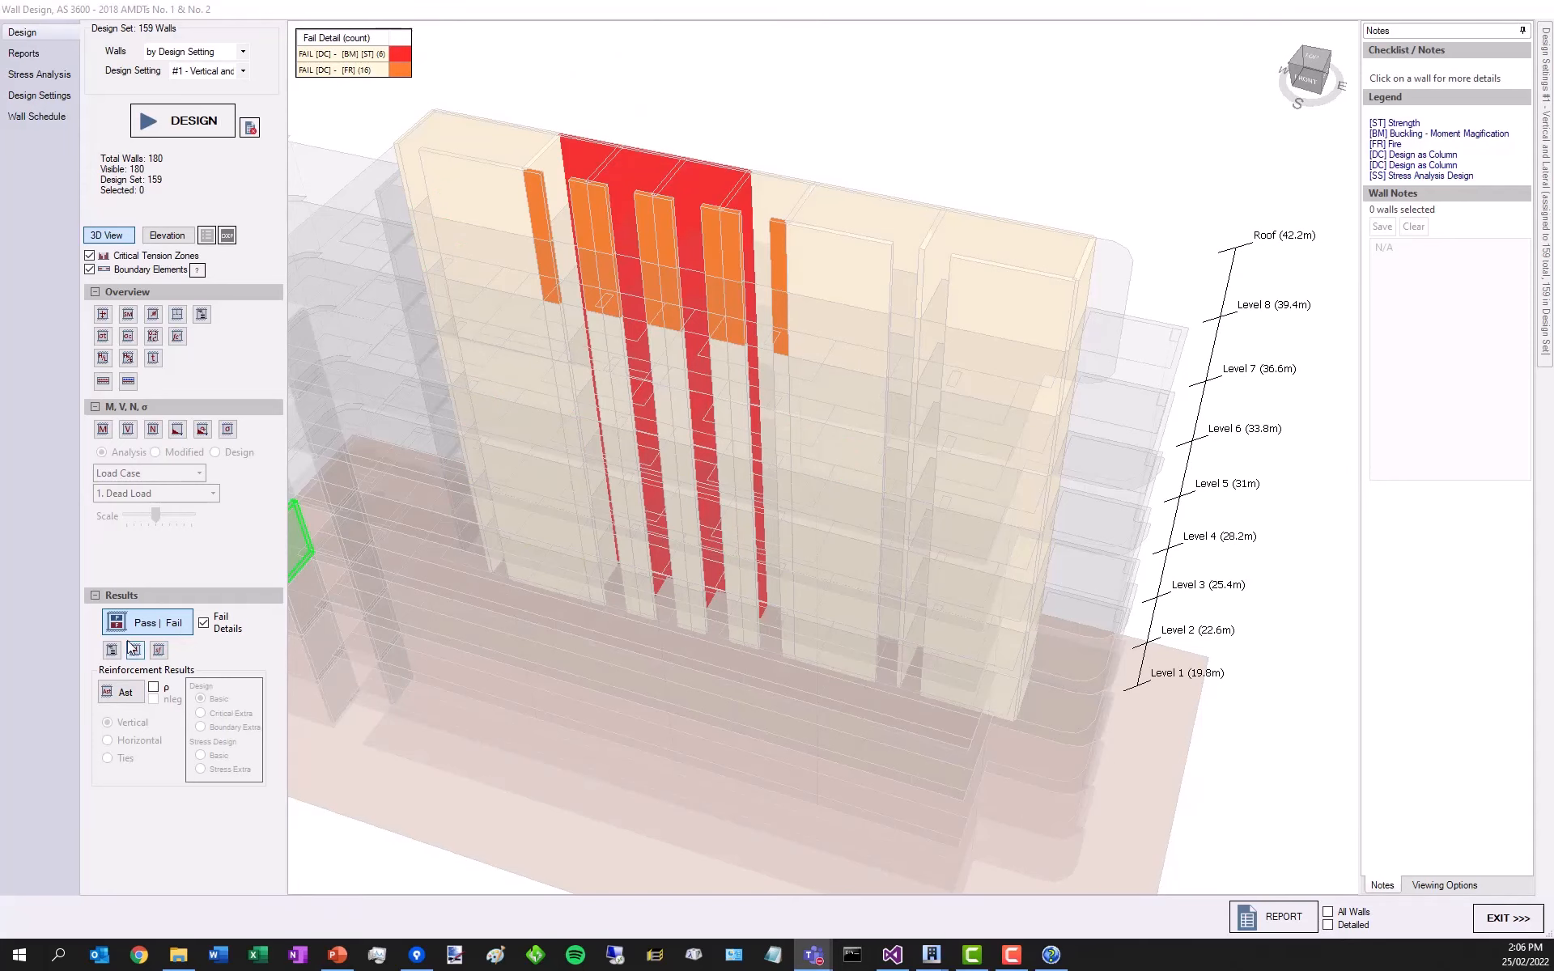
- Display the basic Ast reinforcement results in 3D for vertical bars, horizontal bars and ties in turn
{"action": "left_click", "coordinate": [121, 692]}
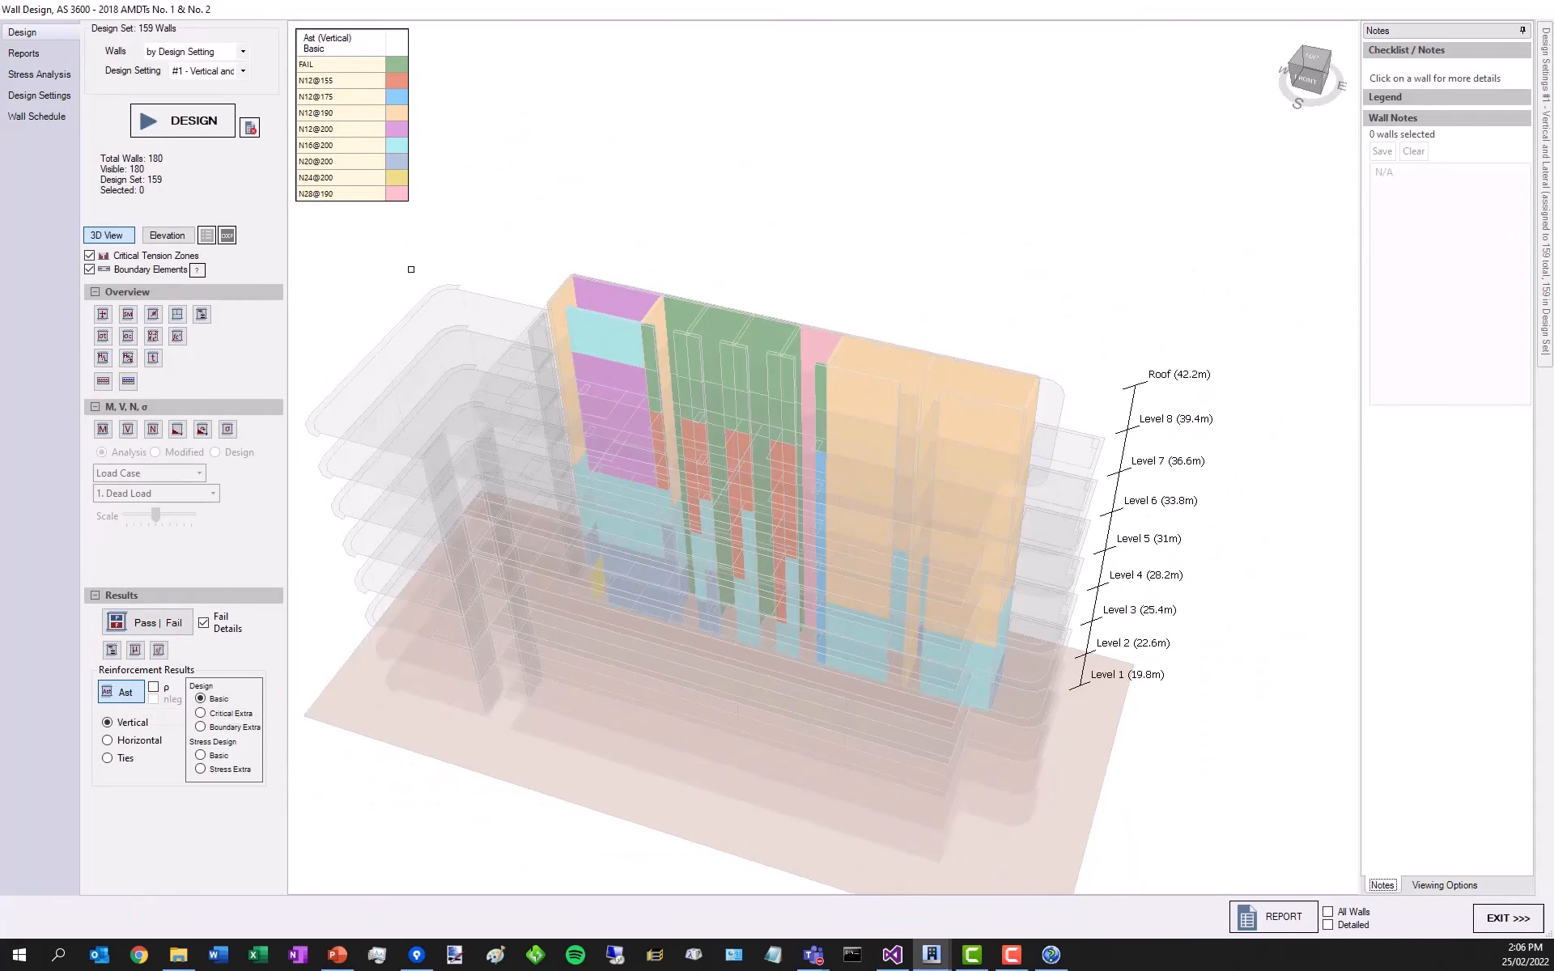
{"action": "left_click", "coordinate": [133, 741]}
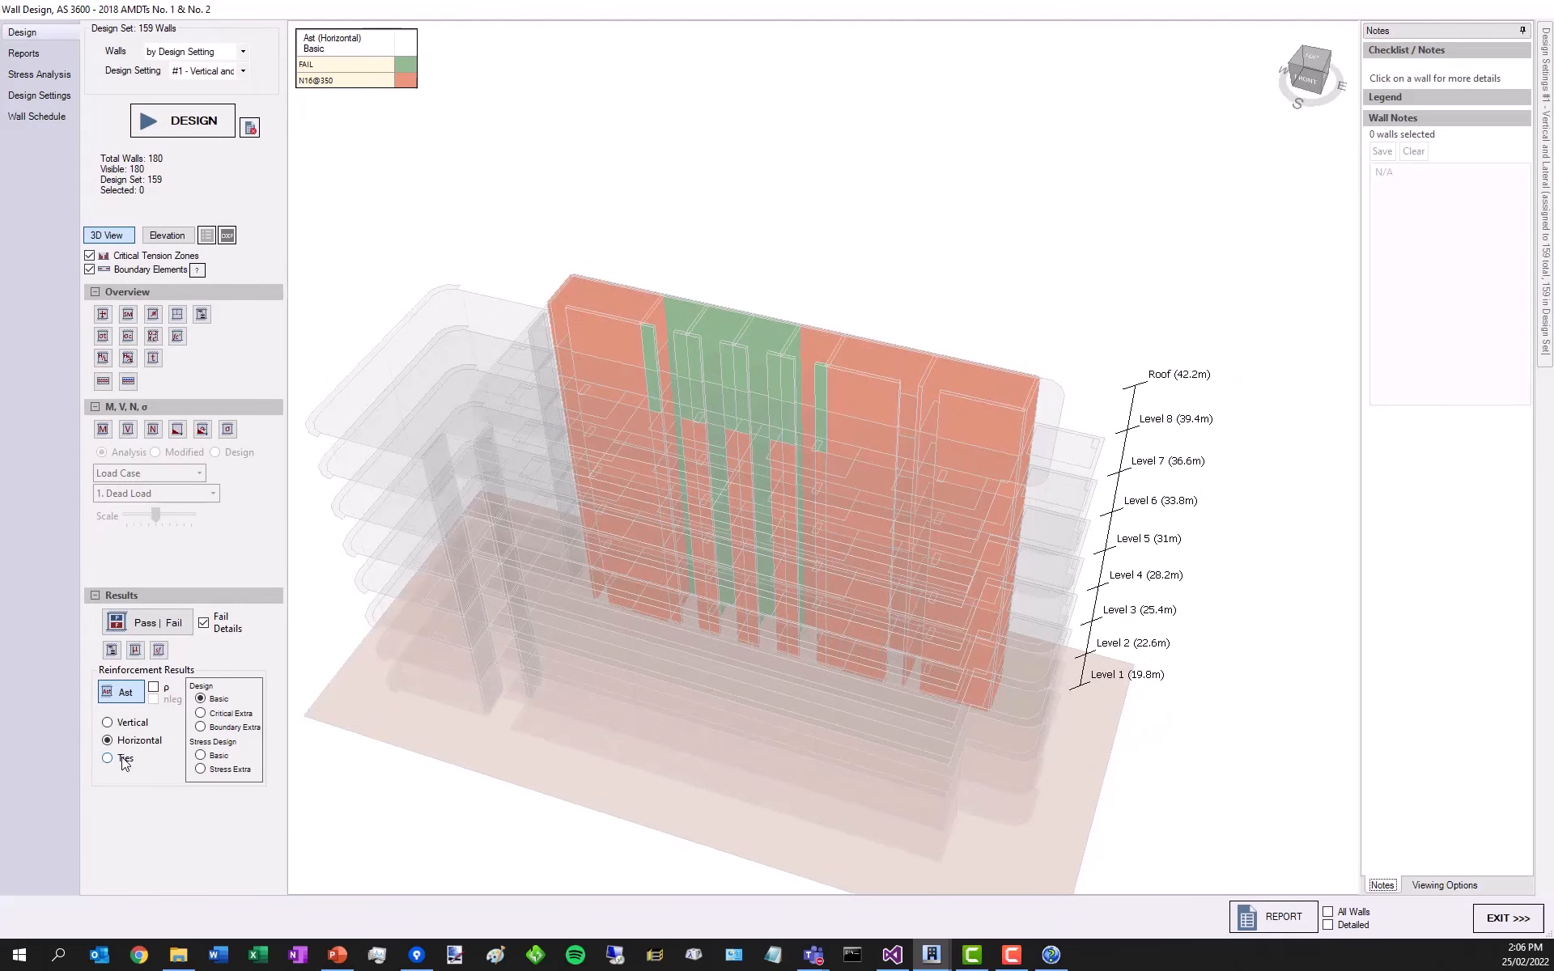
{"action": "left_click", "coordinate": [123, 759]}
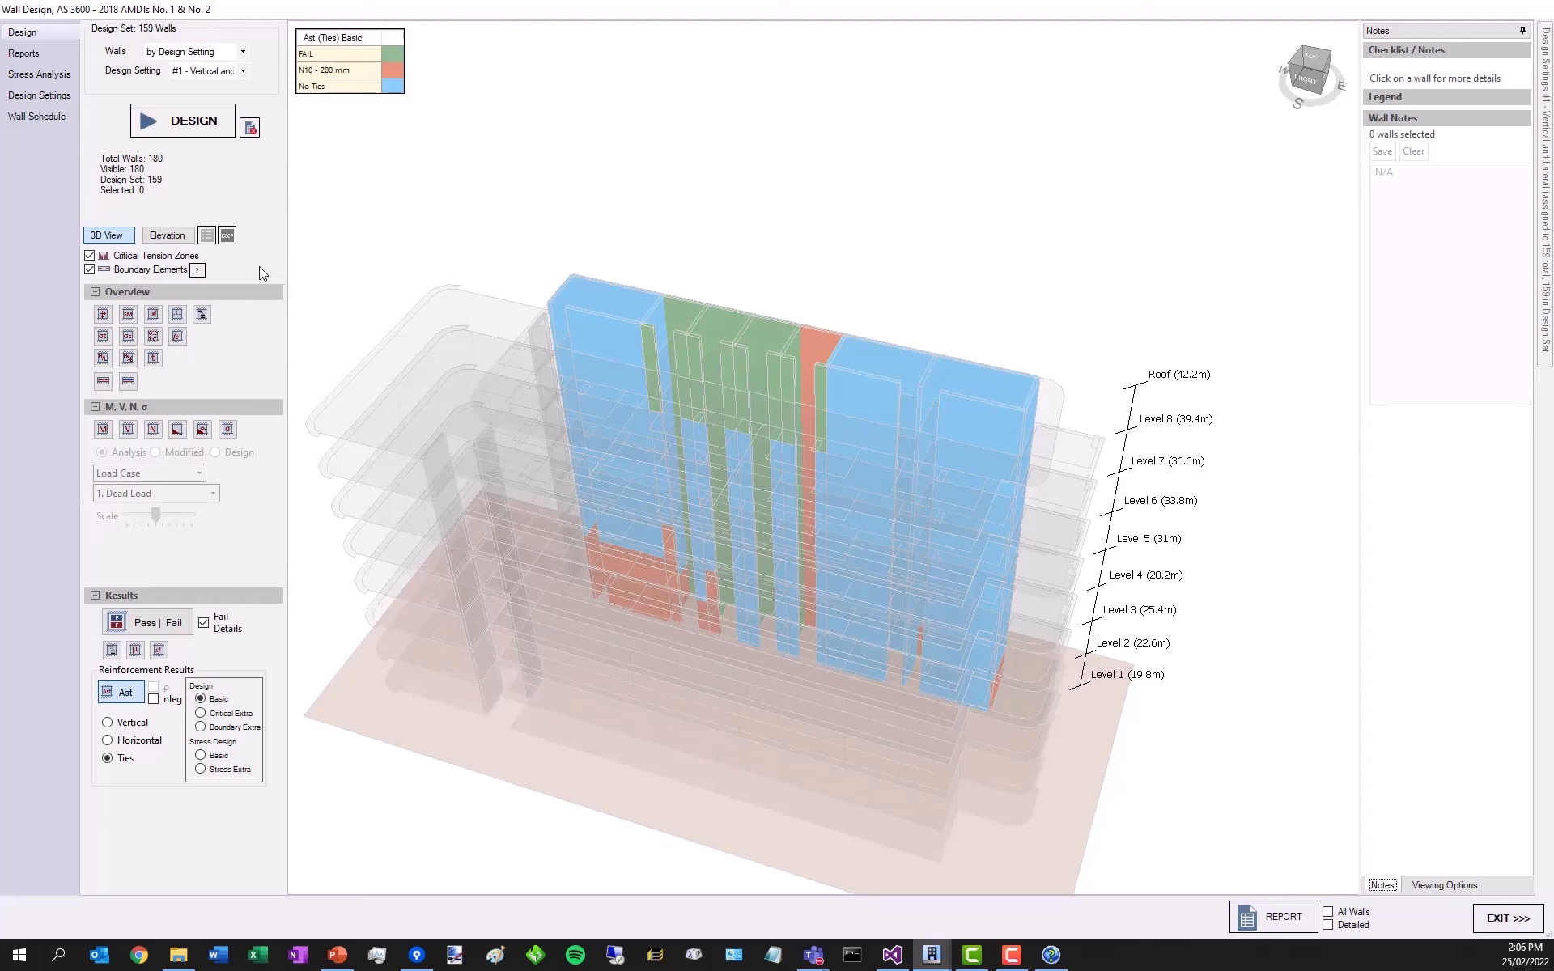
- Show the tie results on elevation SW01 with all wall label items turned on
{"action": "left_click", "coordinate": [167, 235]}
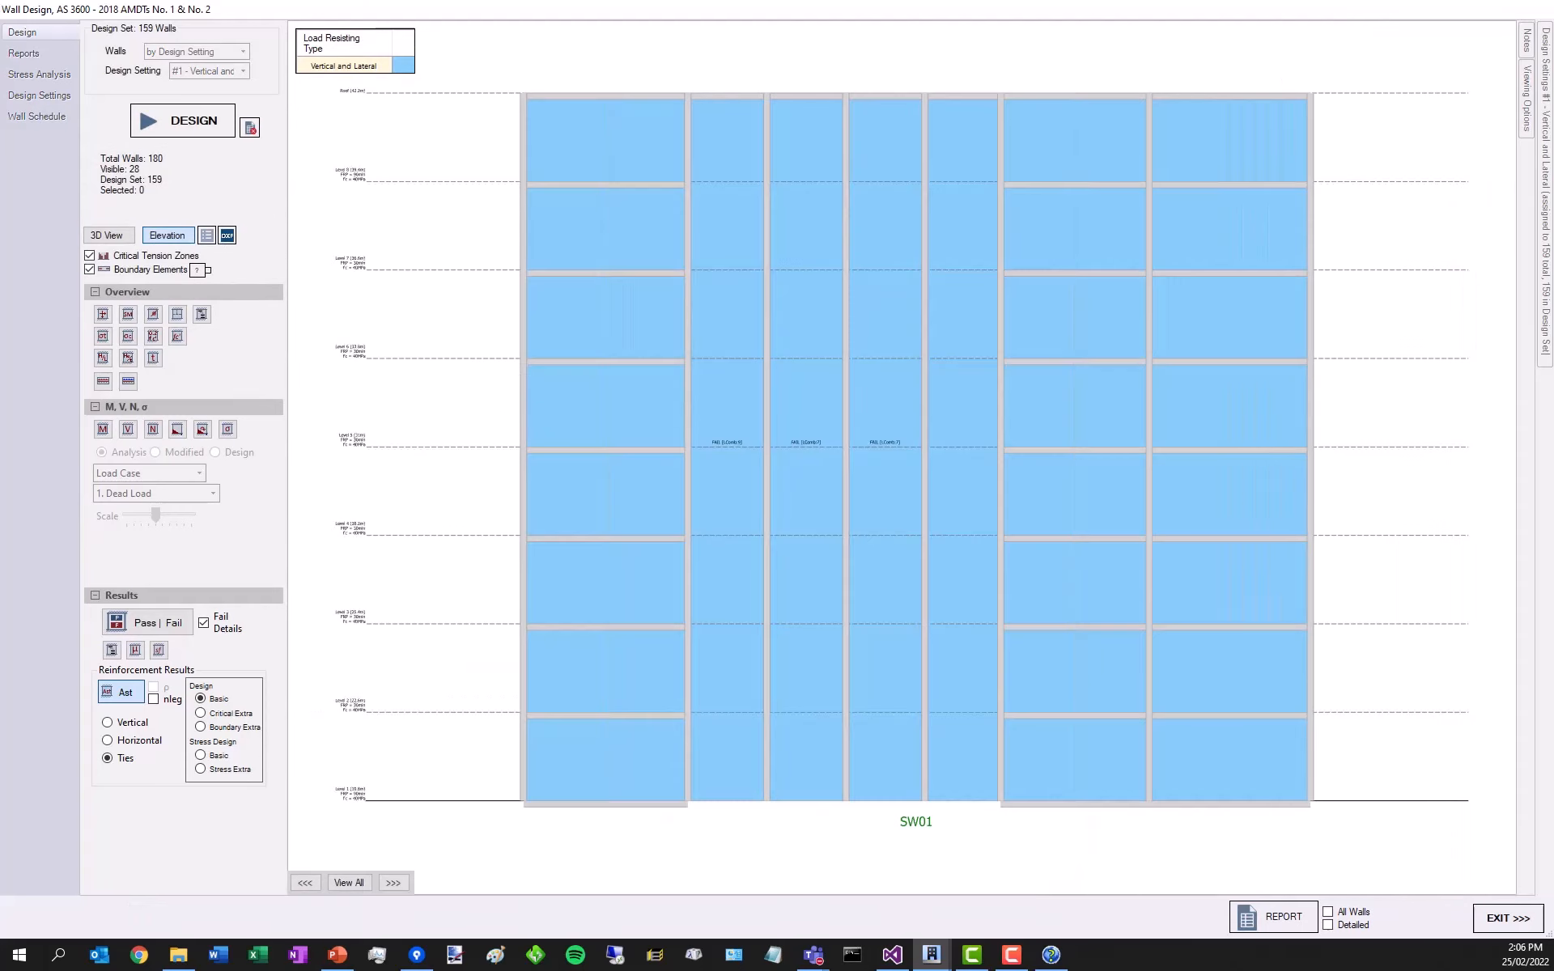
{"action": "left_click", "coordinate": [207, 235]}
{"action": "left_click", "coordinate": [197, 253]}
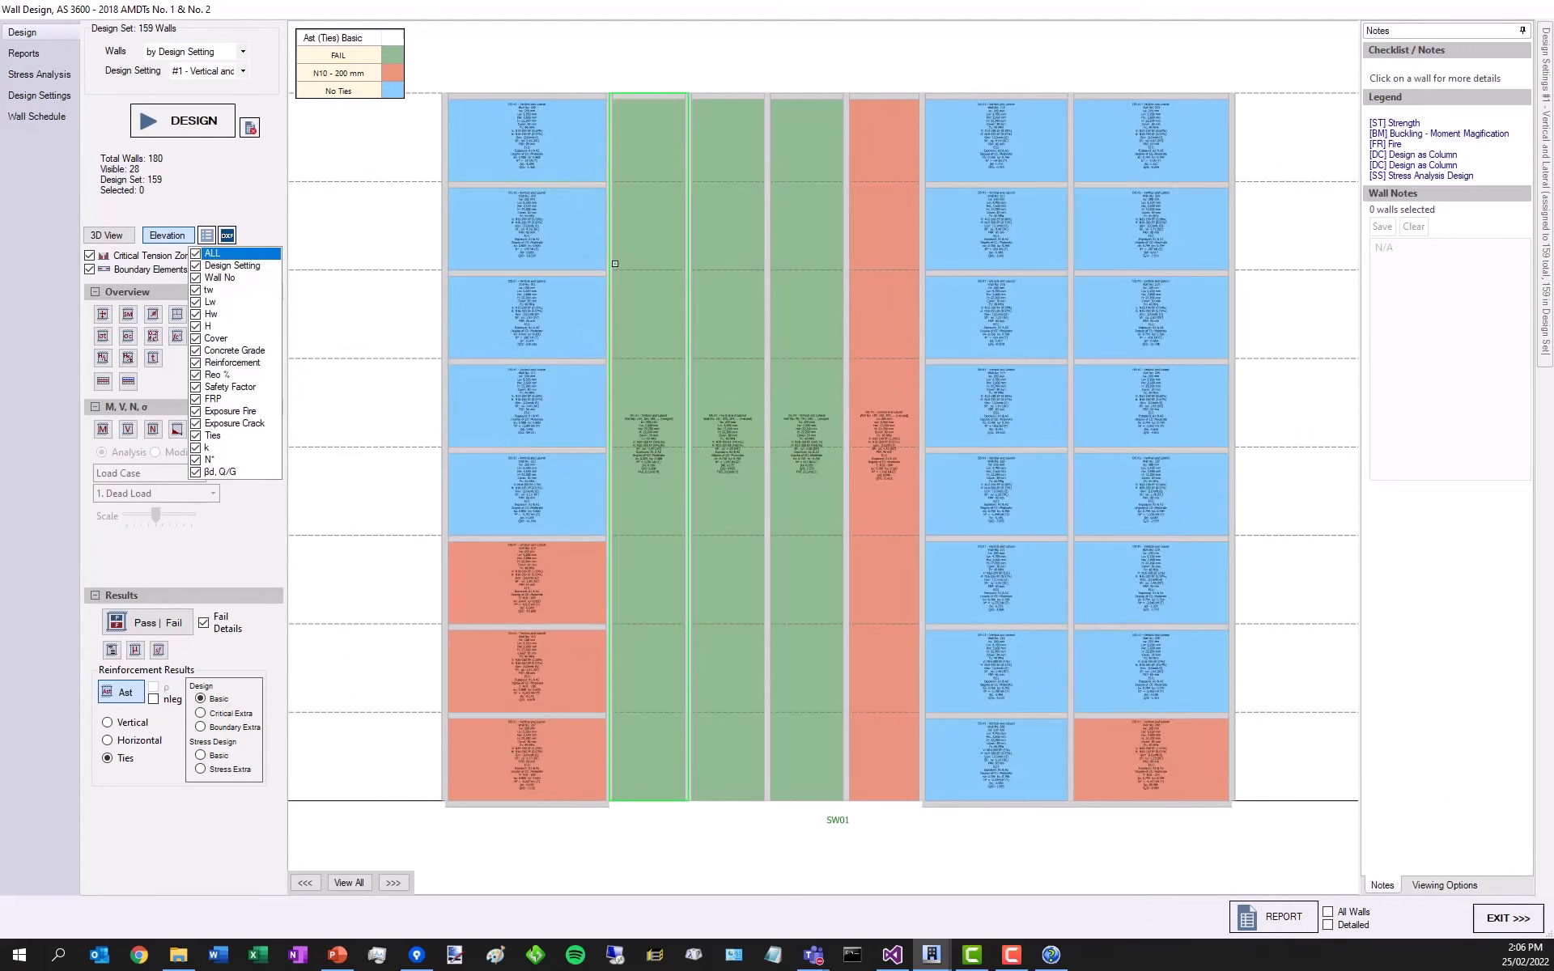
- Examine the design labels of the merged and single walls on elevation SW01, selecting wall 219 for a close reading
{"action": "scroll", "coordinate": [664, 365], "scroll_direction": "up", "scroll_amount": 3}
{"action": "scroll", "coordinate": [665, 366], "scroll_direction": "up", "scroll_amount": 4}
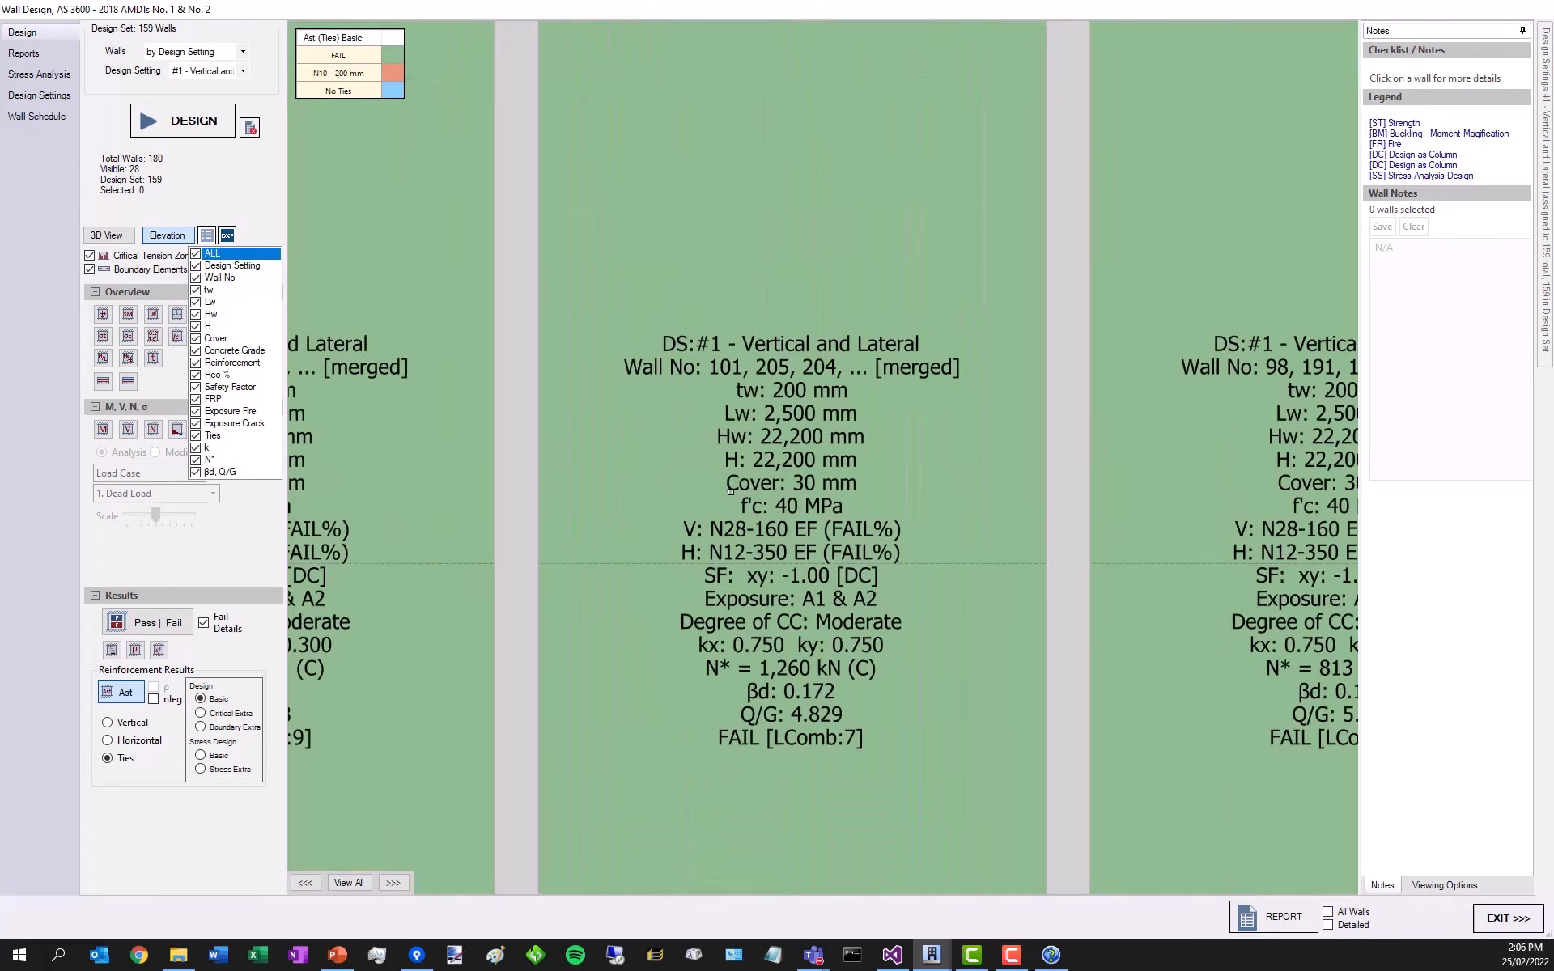
{"action": "scroll", "coordinate": [797, 454], "scroll_direction": "down", "scroll_amount": 7}
{"action": "scroll", "coordinate": [796, 390], "scroll_direction": "up", "scroll_amount": 4}
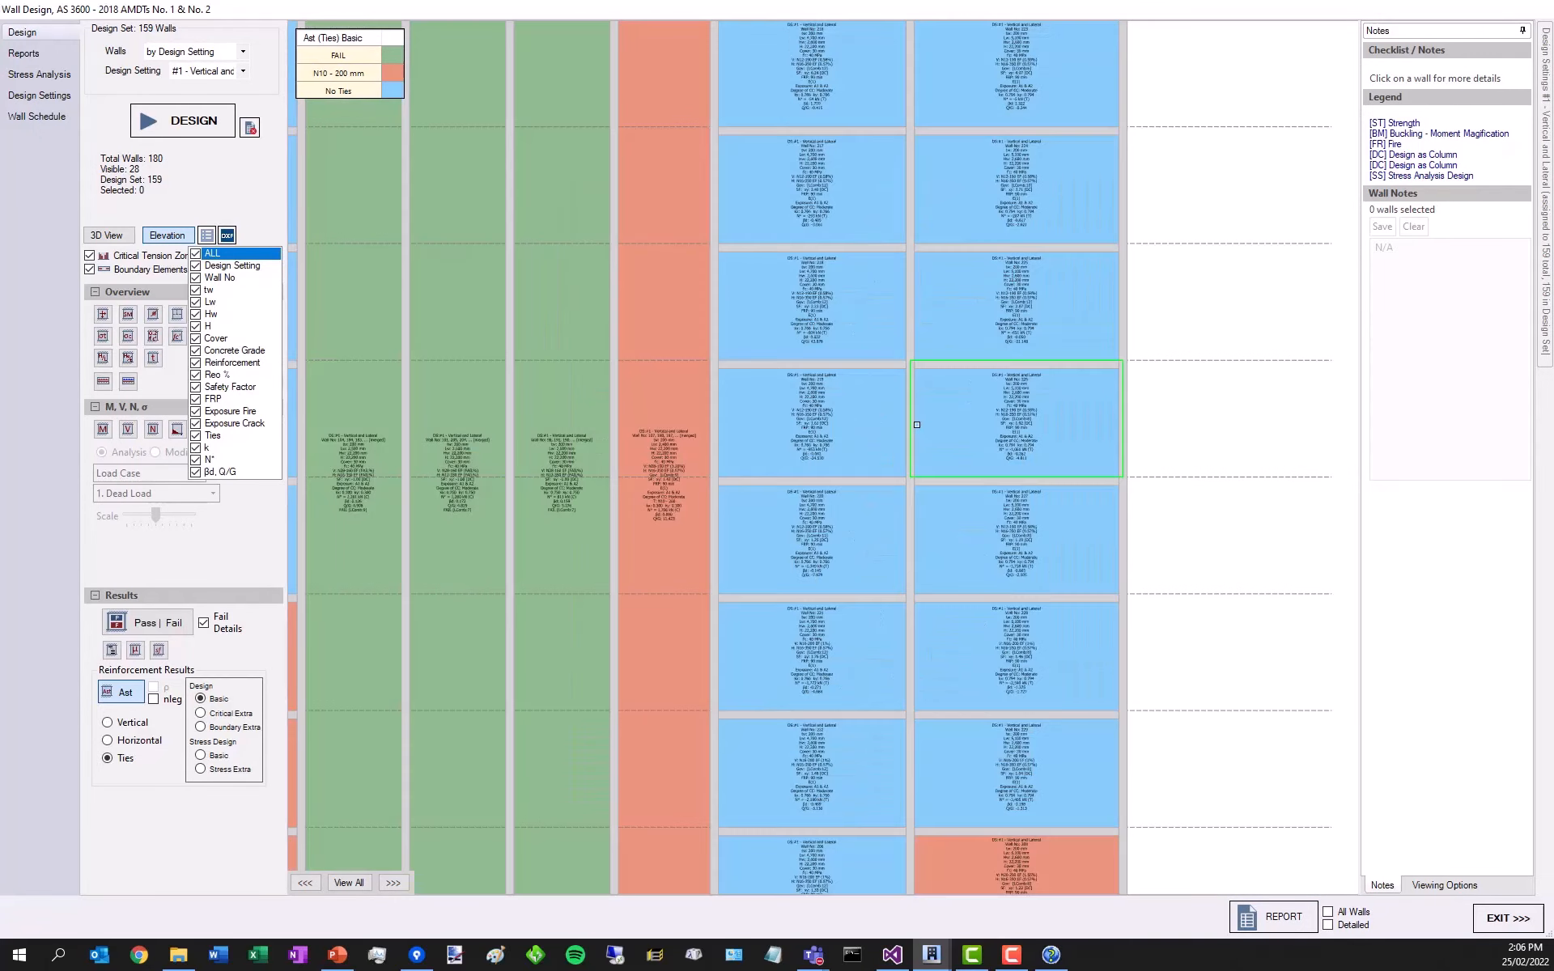
{"action": "scroll", "coordinate": [796, 390], "scroll_direction": "up", "scroll_amount": 3}
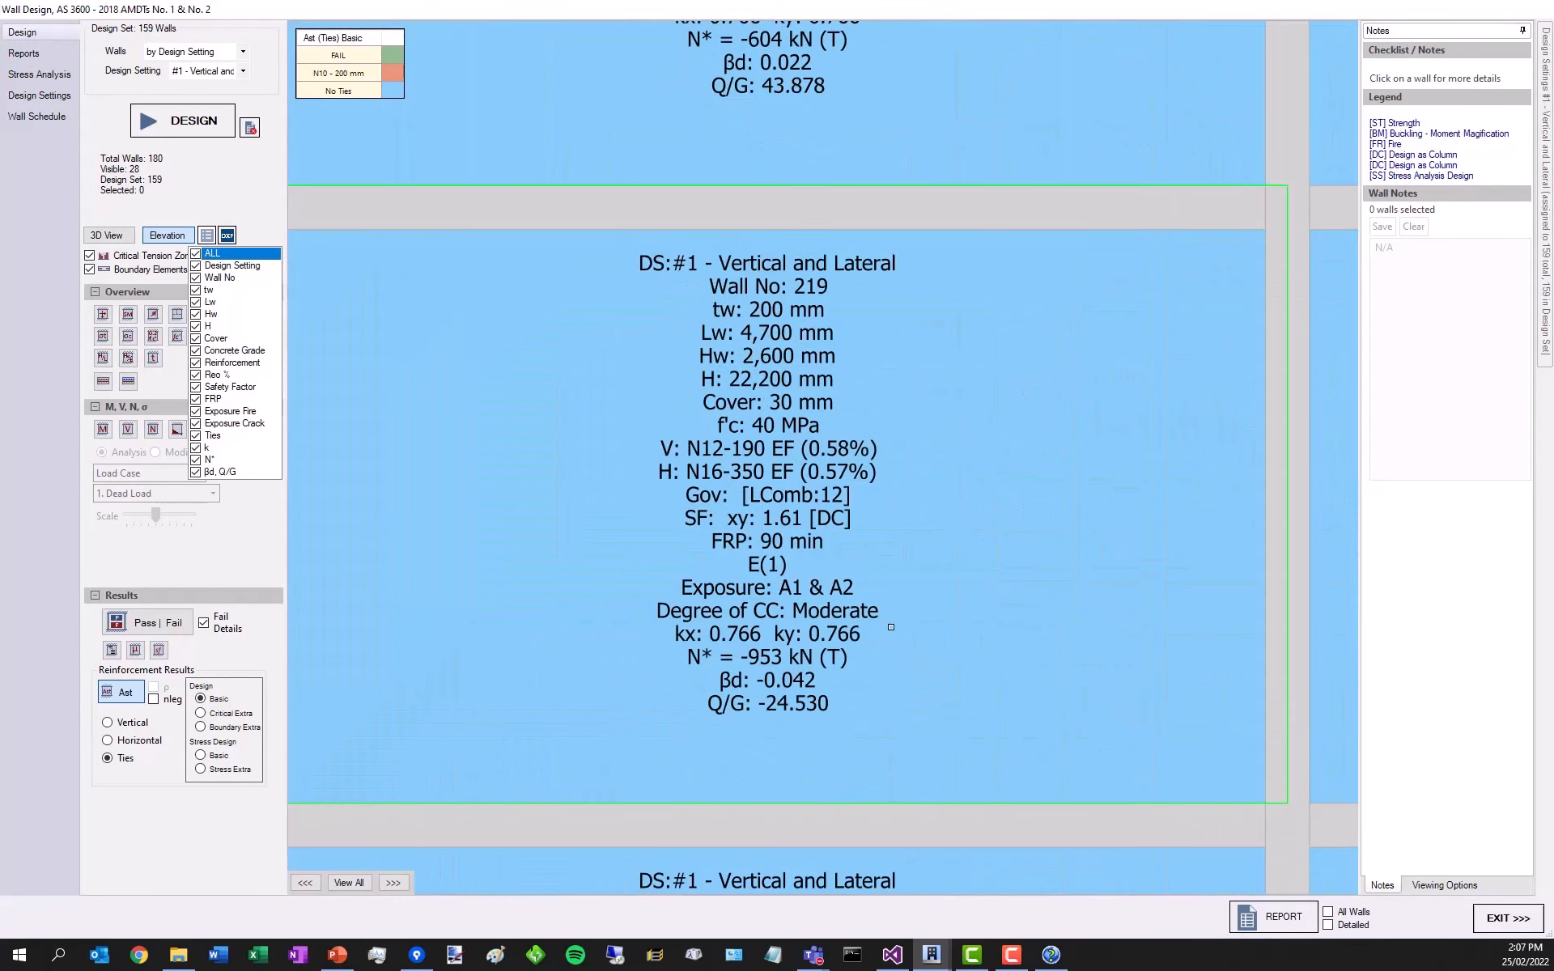
{"action": "scroll", "coordinate": [899, 720], "scroll_direction": "down", "scroll_amount": 1}
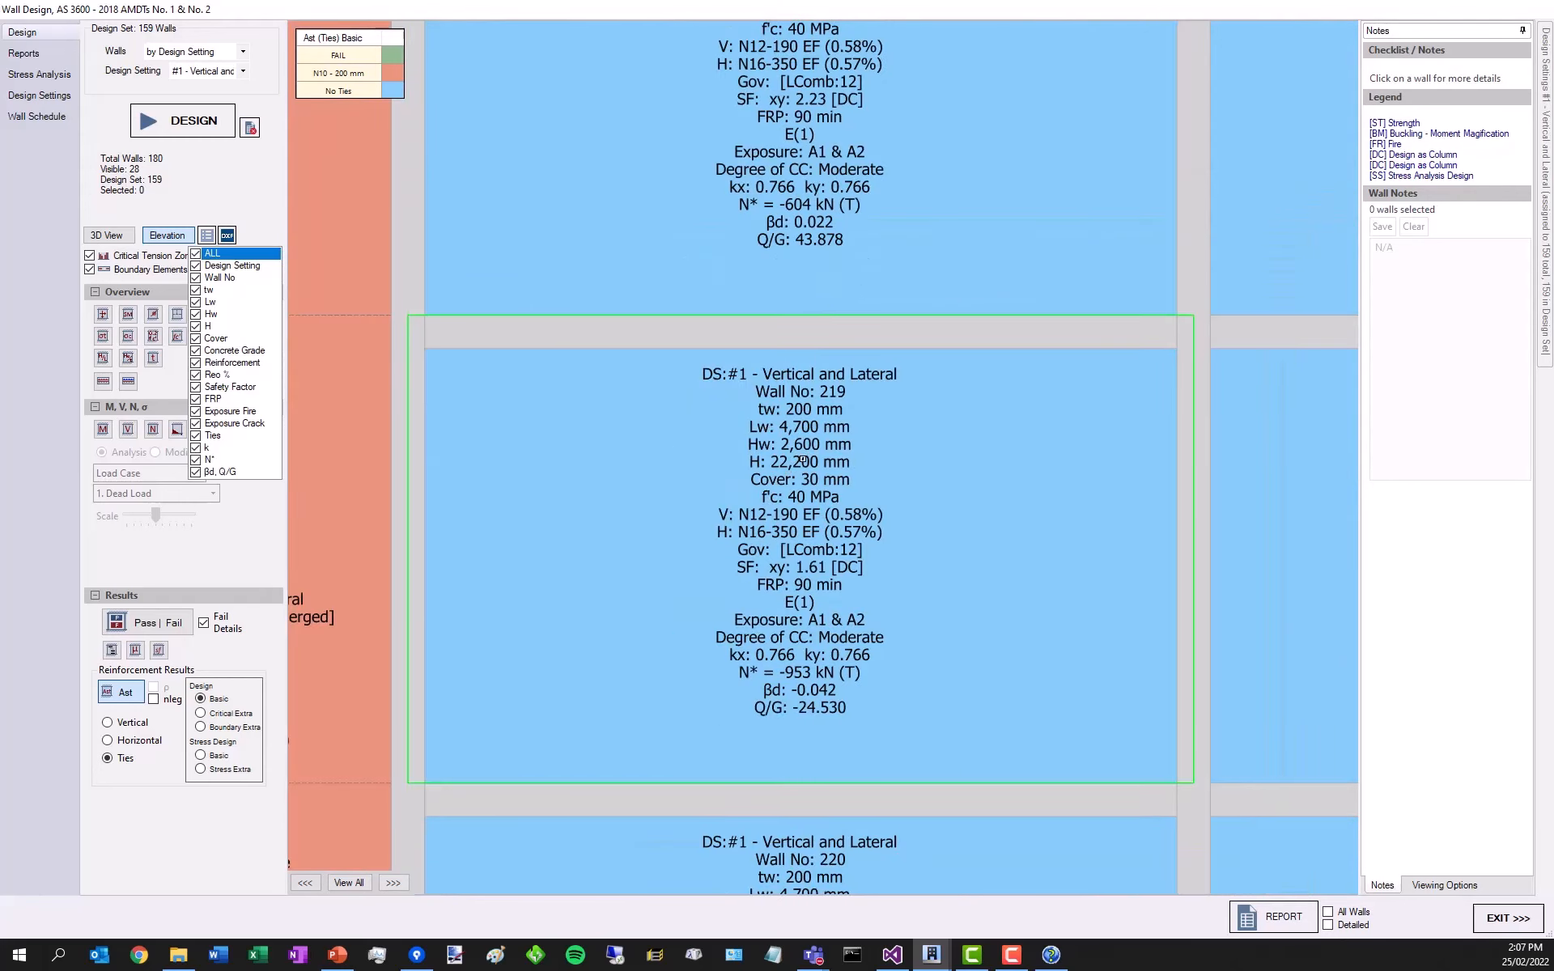
{"action": "left_click", "coordinate": [801, 463]}
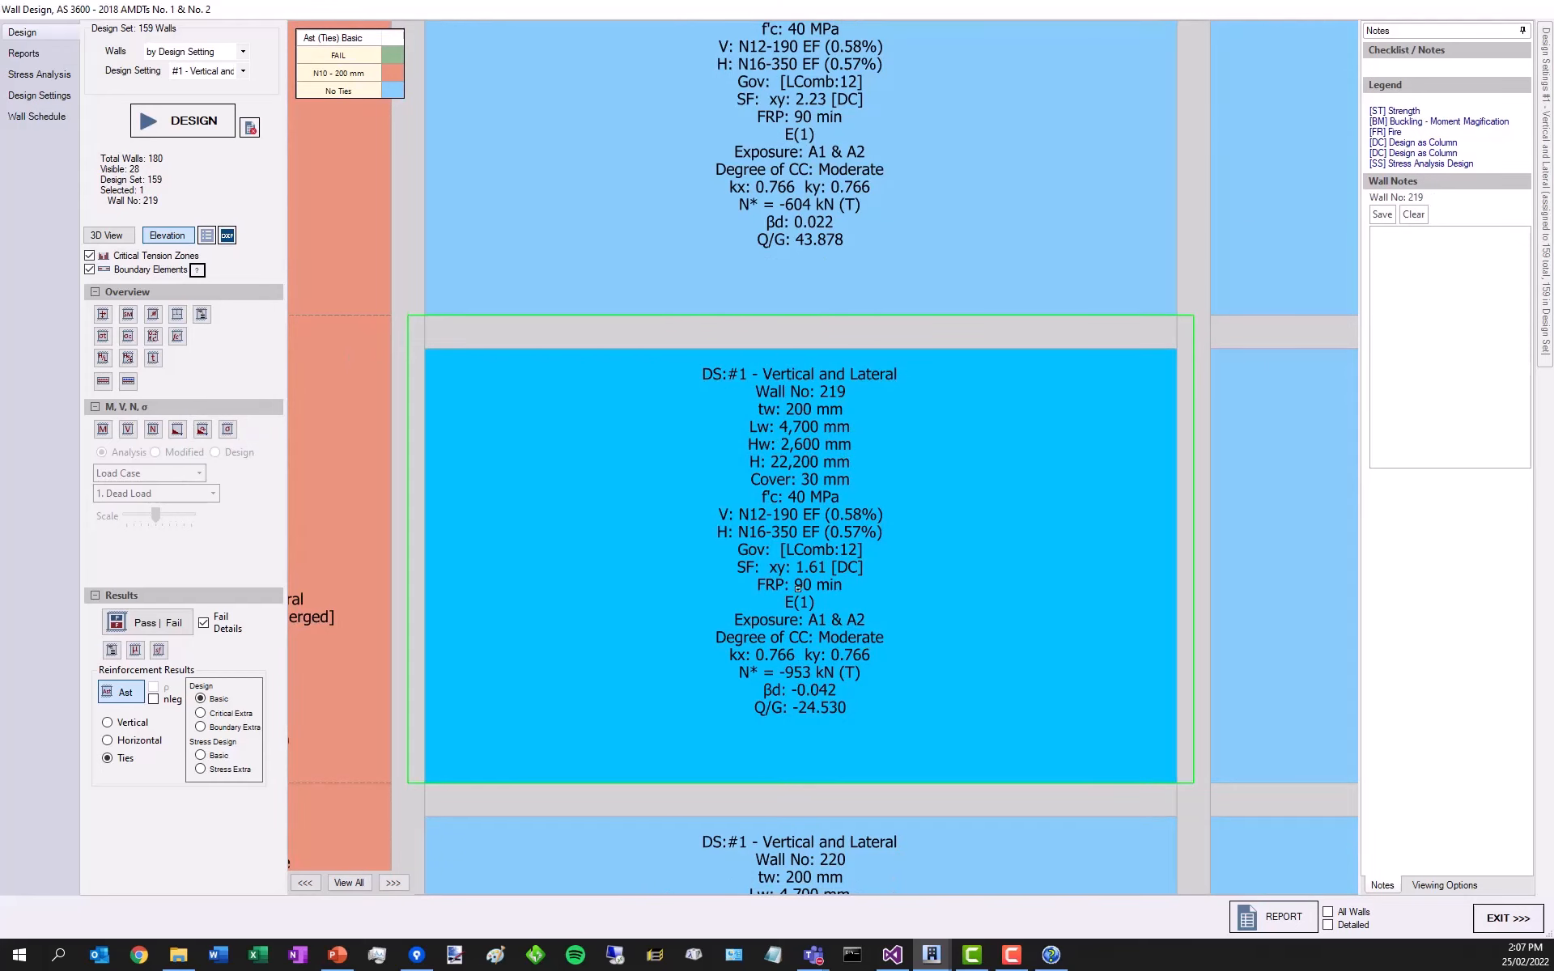
{"action": "scroll", "coordinate": [797, 587], "scroll_direction": "down", "scroll_amount": 3}
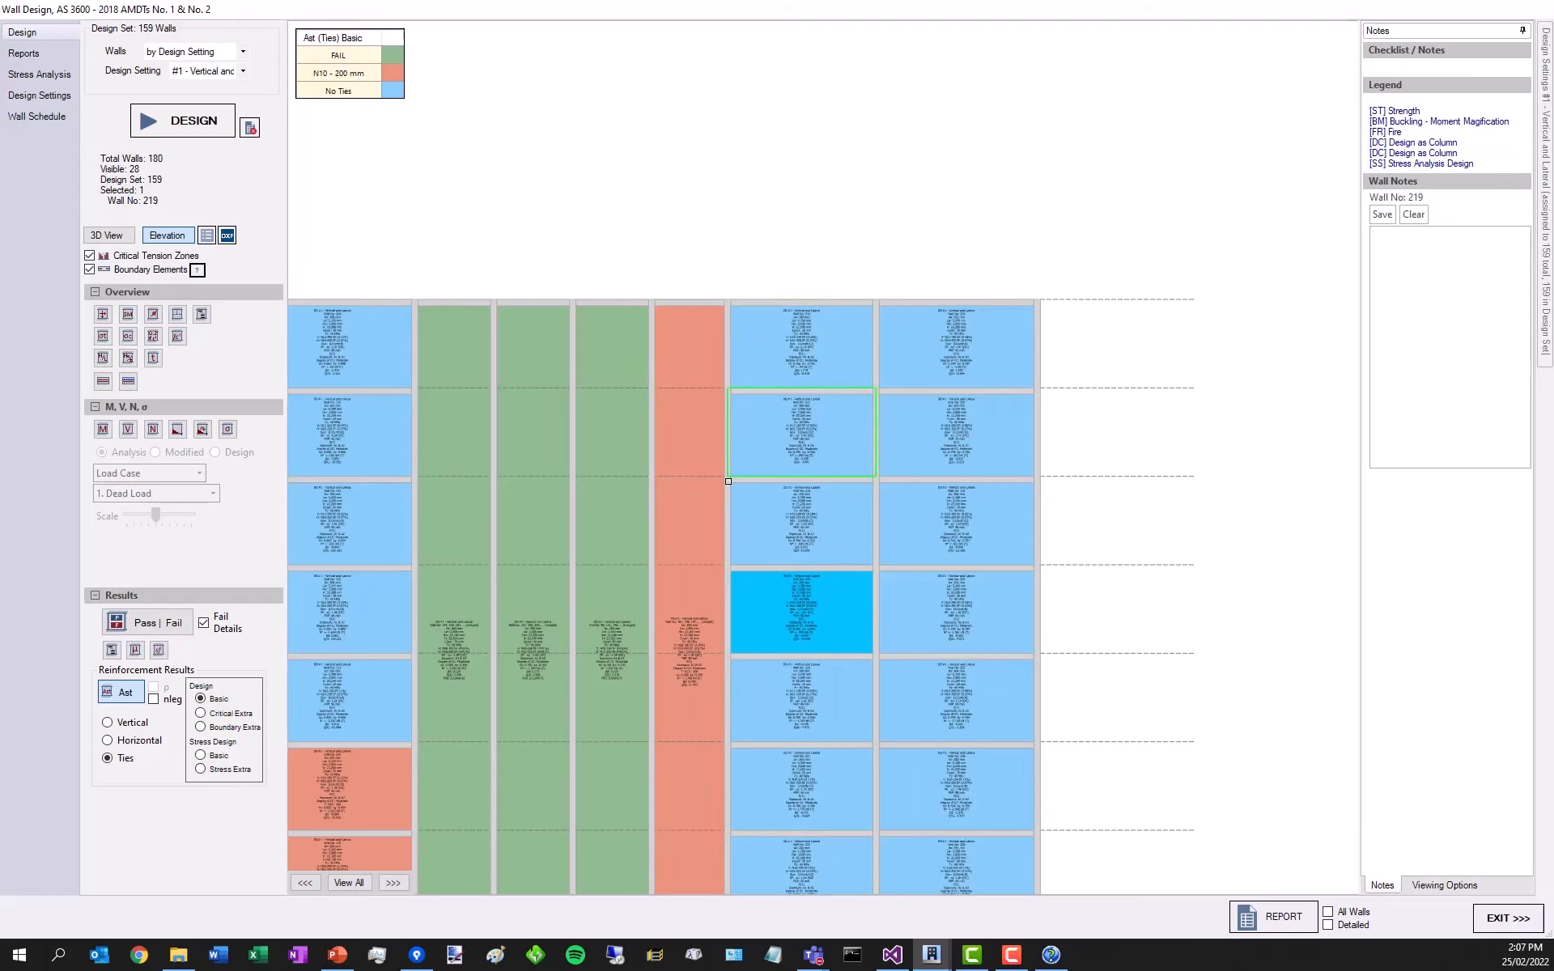
{"action": "scroll", "coordinate": [743, 244], "scroll_direction": "up", "scroll_amount": 3}
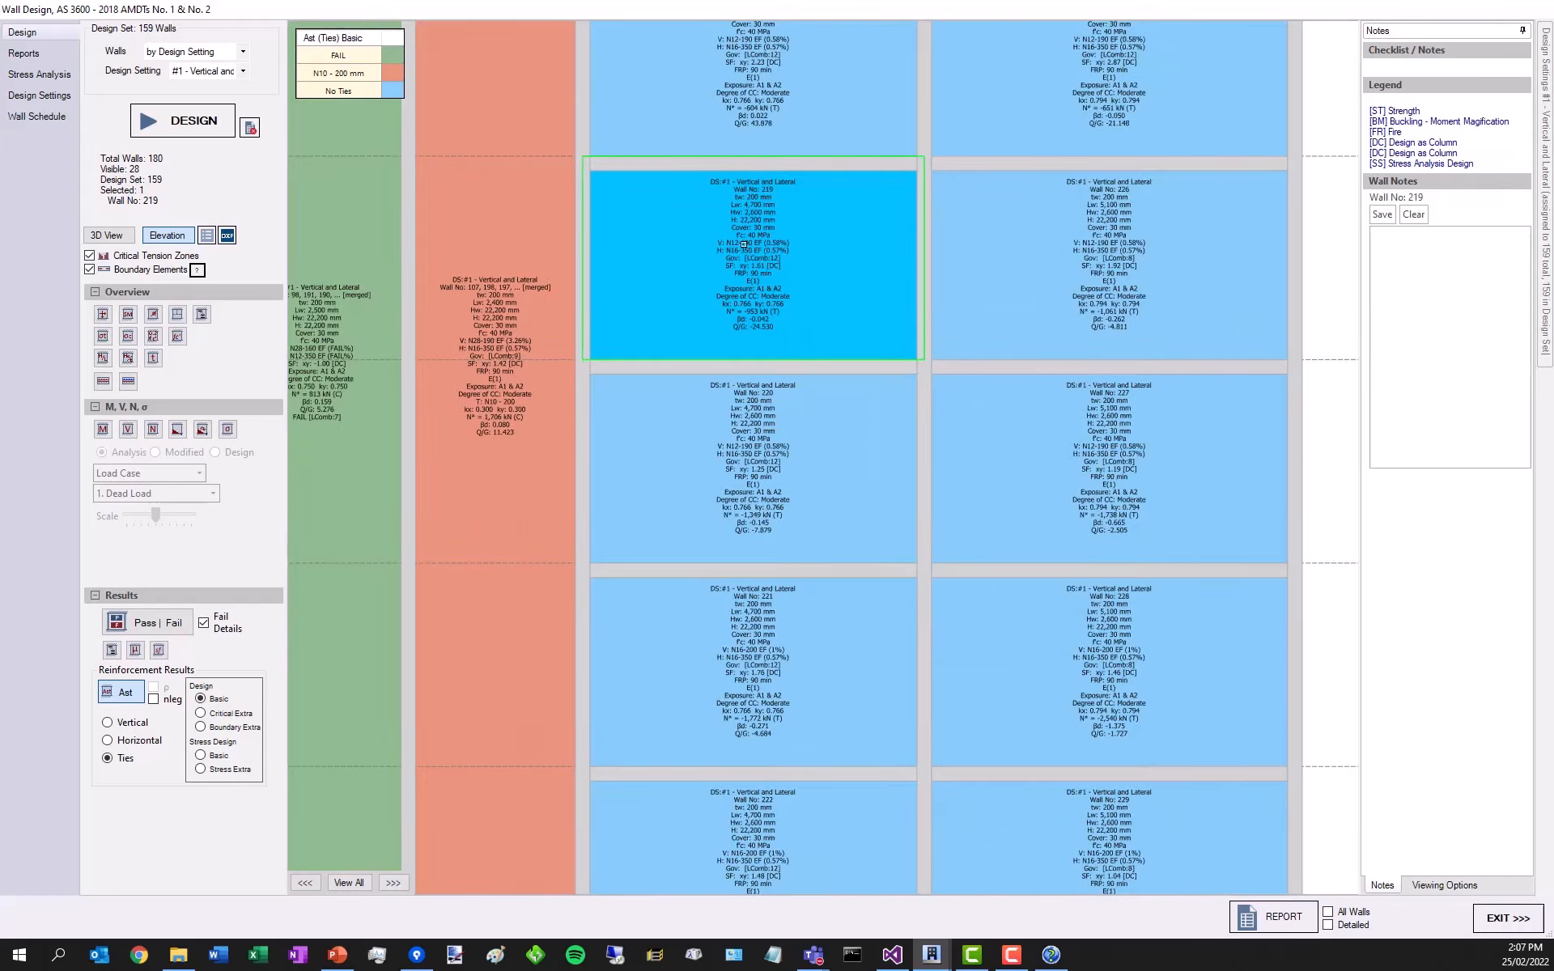
{"action": "scroll", "coordinate": [742, 244], "scroll_direction": "up", "scroll_amount": 3}
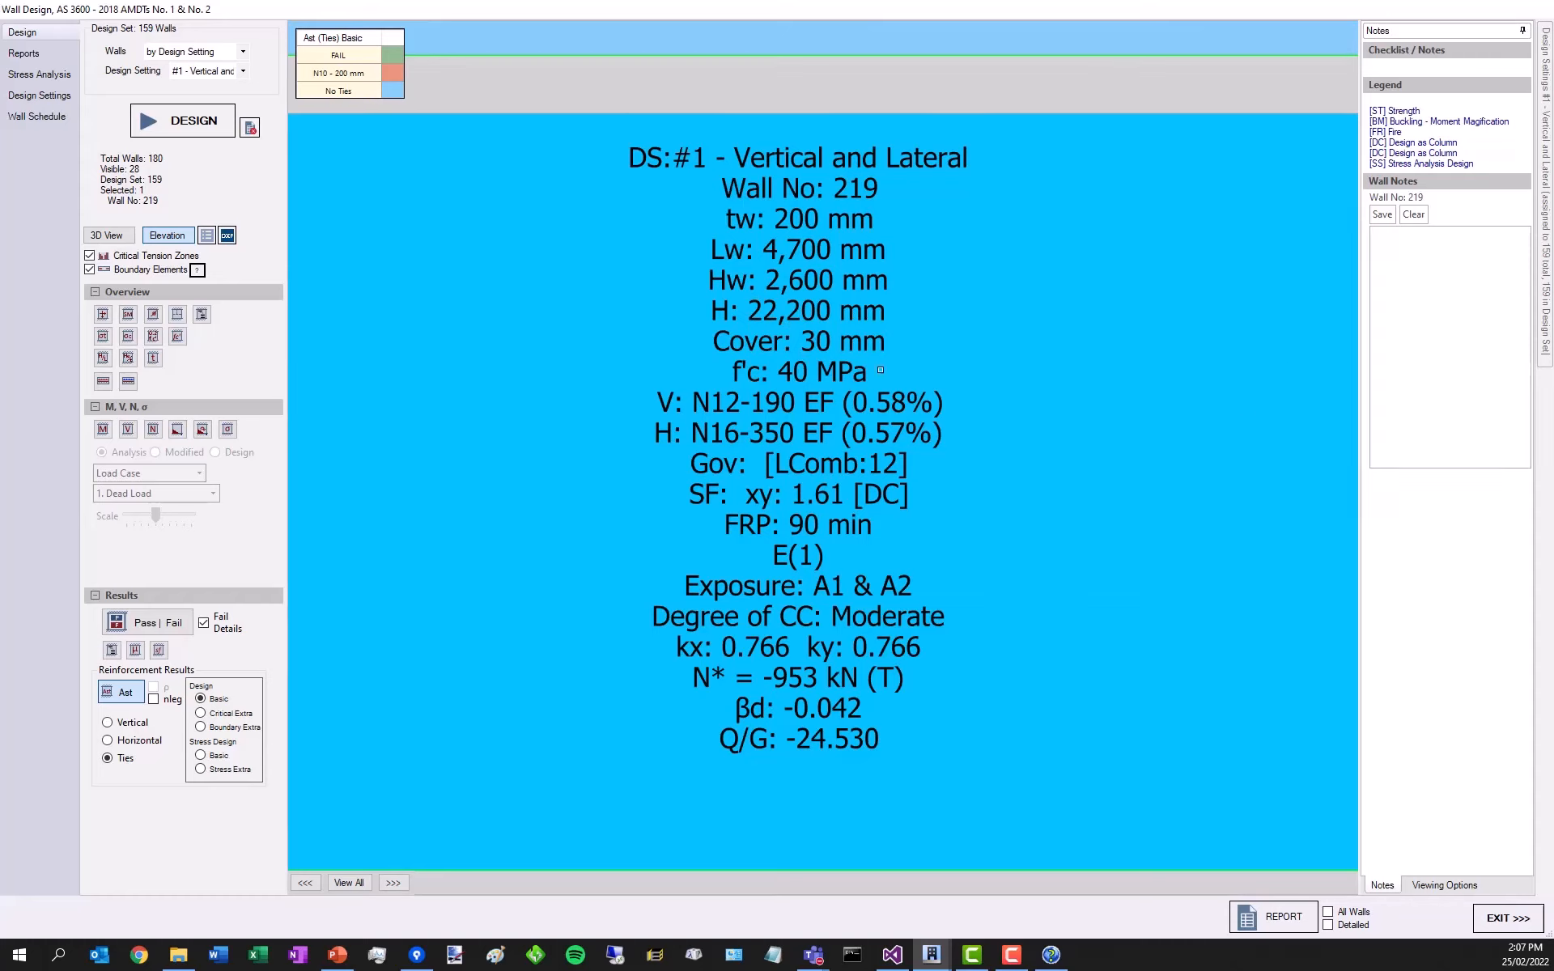
- Hide the N* and βd, Q/G items from the elevation wall labels
{"action": "left_click", "coordinate": [207, 235]}
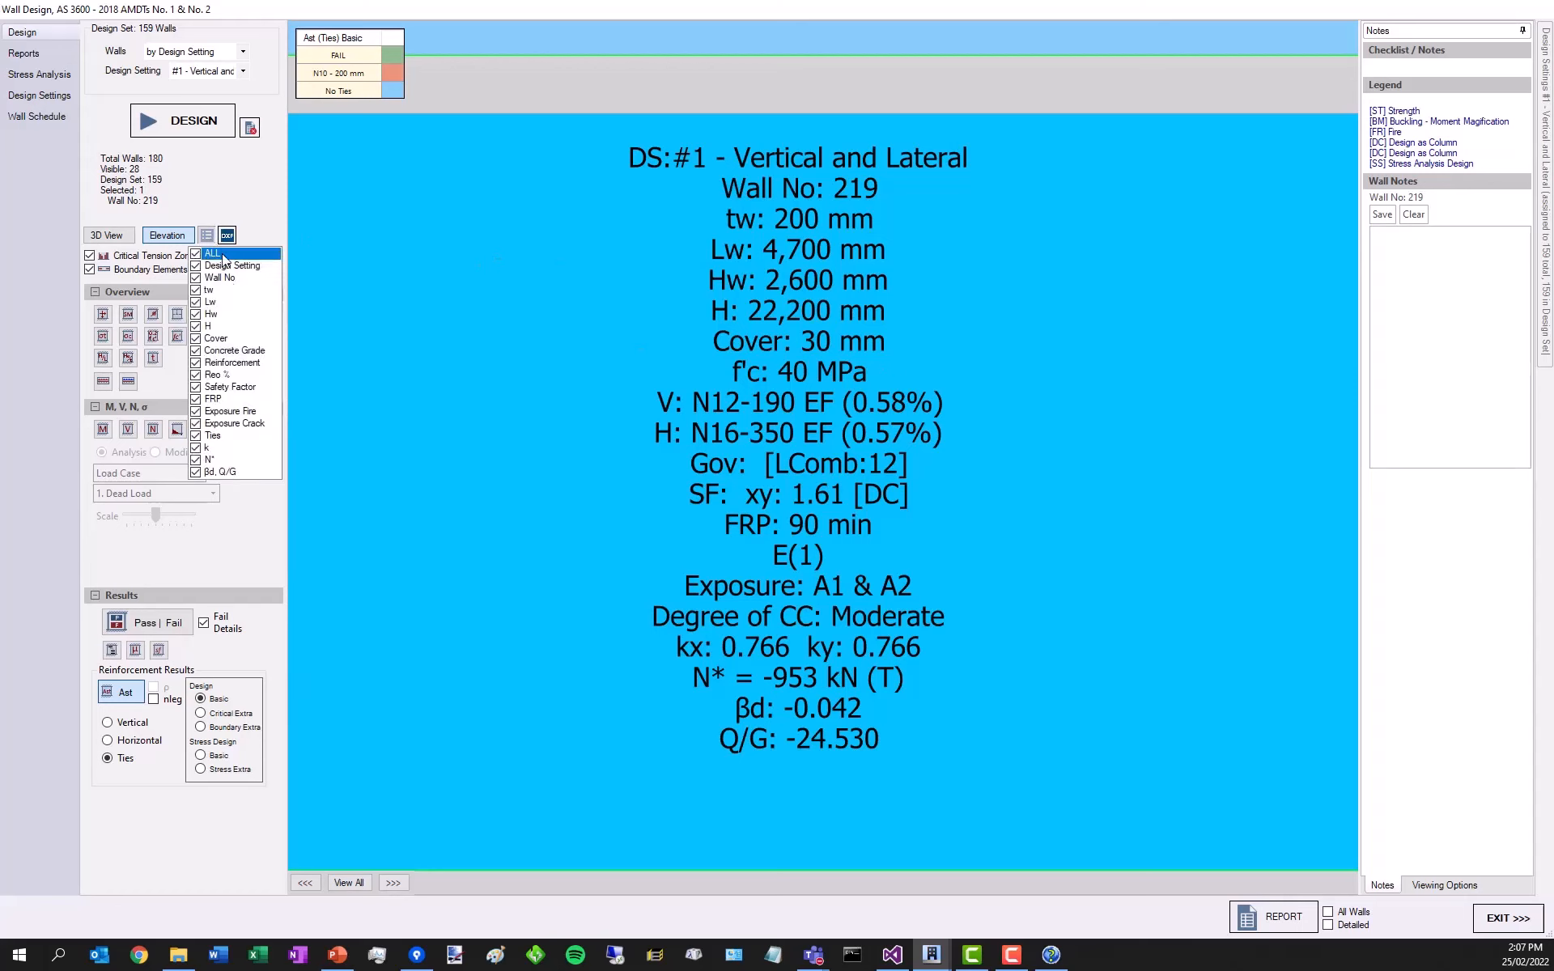
{"action": "left_click", "coordinate": [198, 472]}
{"action": "left_click", "coordinate": [196, 460]}
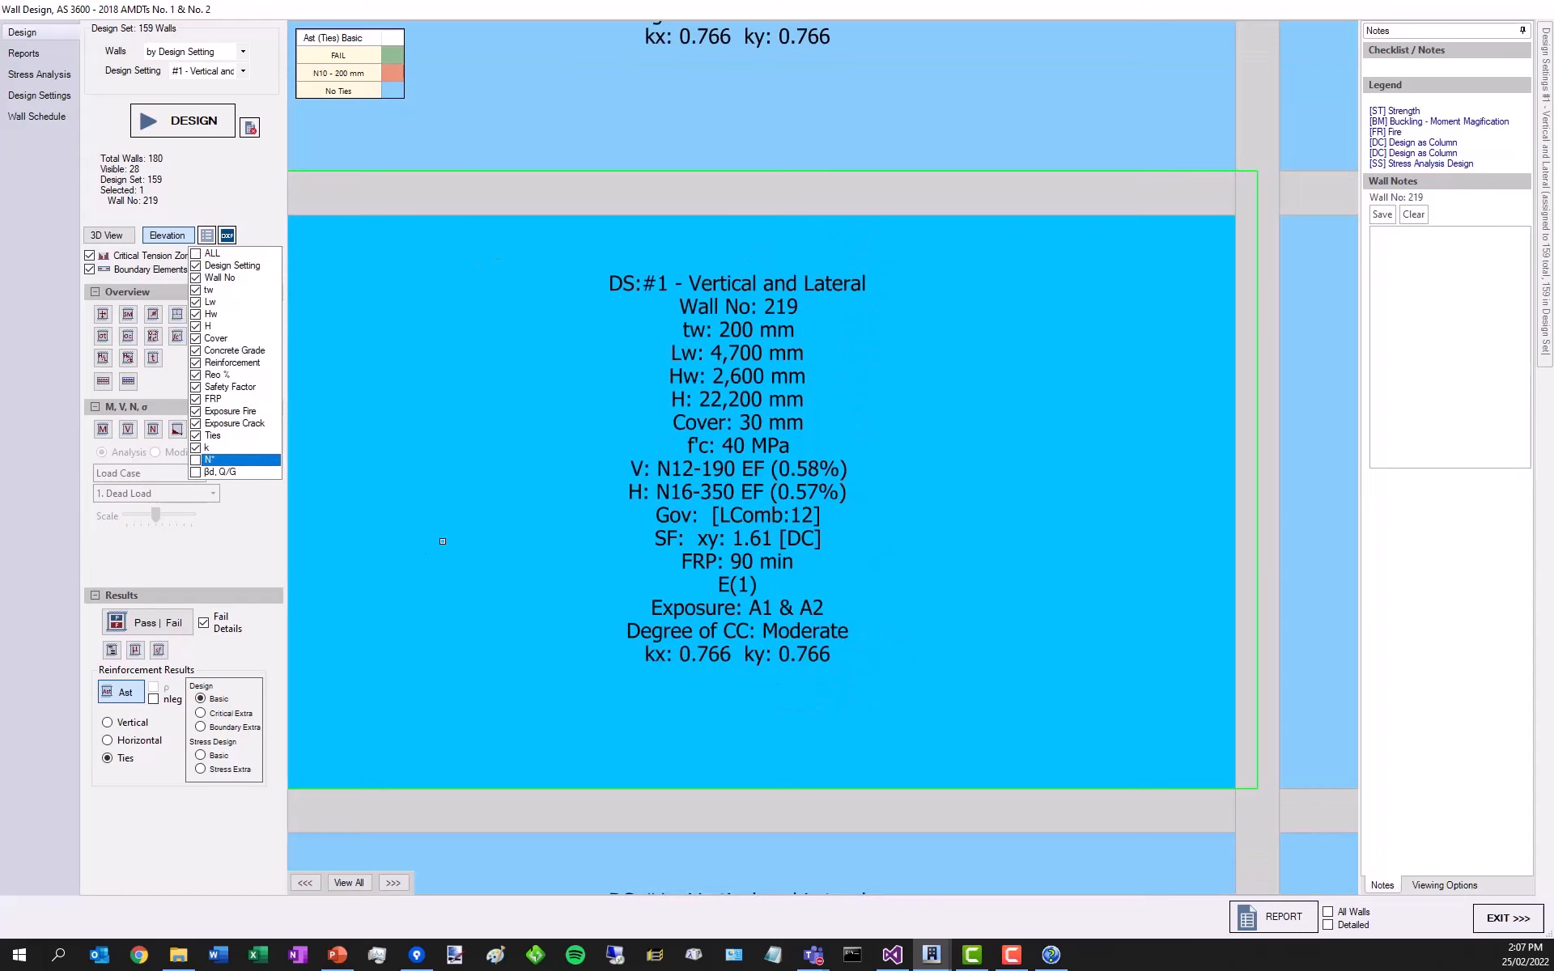
{"action": "left_click", "coordinate": [218, 177]}
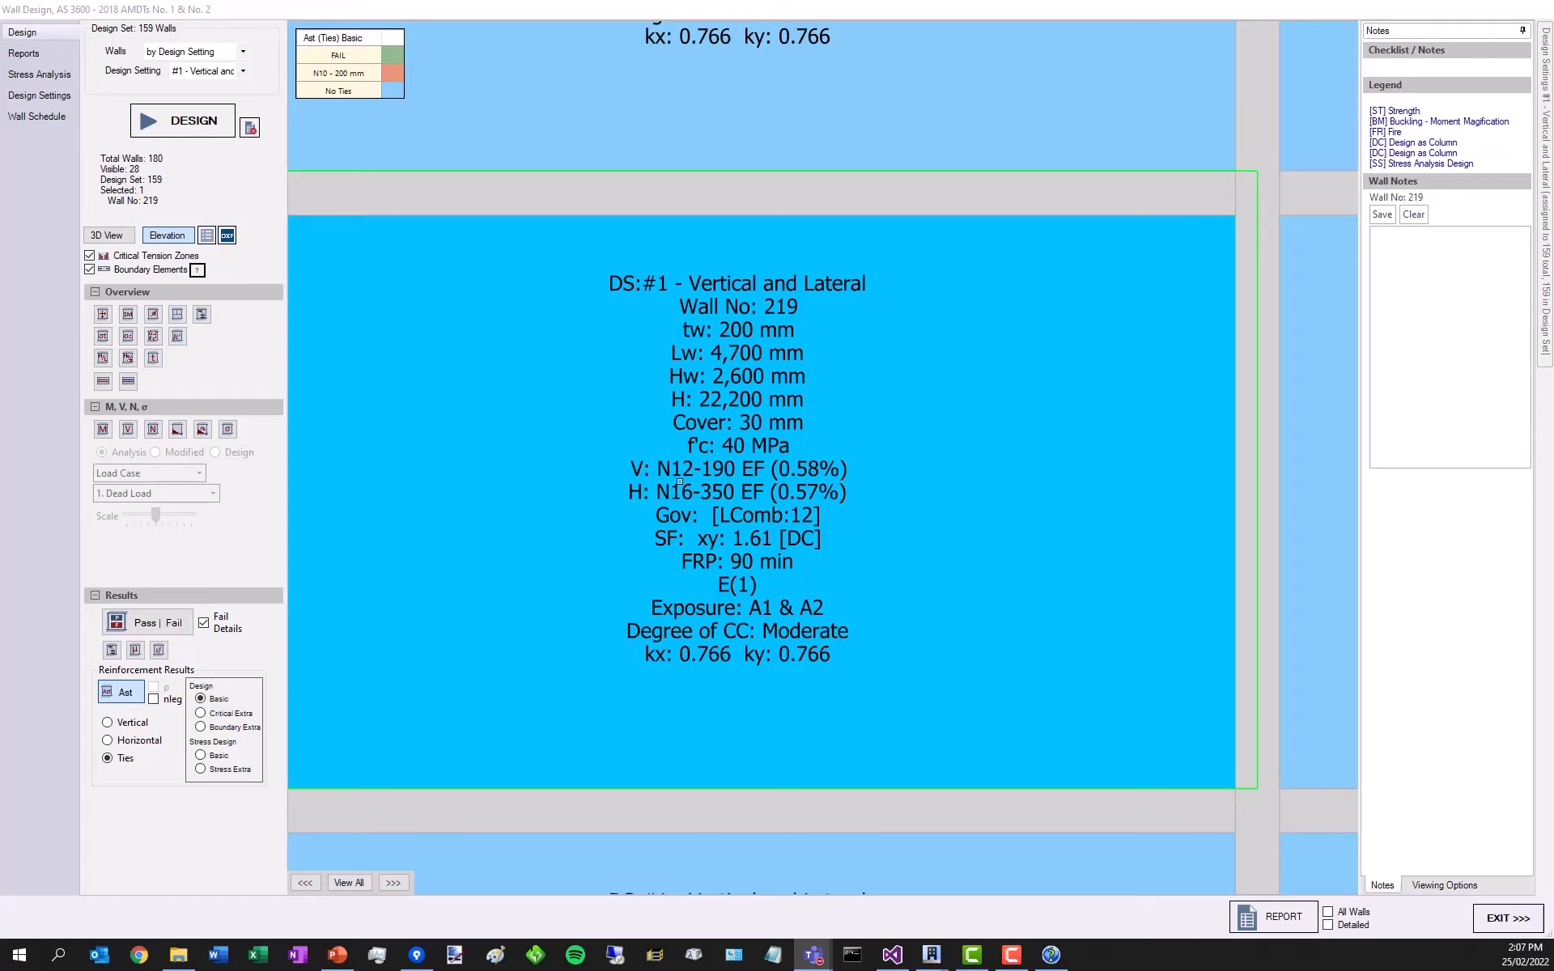
- Select wall 214 on elevation SW01 and show its individual wall report
{"action": "scroll", "coordinate": [730, 518], "scroll_direction": "down", "scroll_amount": 9}
{"action": "scroll", "coordinate": [645, 627], "scroll_direction": "up", "scroll_amount": 2}
{"action": "left_click", "coordinate": [522, 628]}
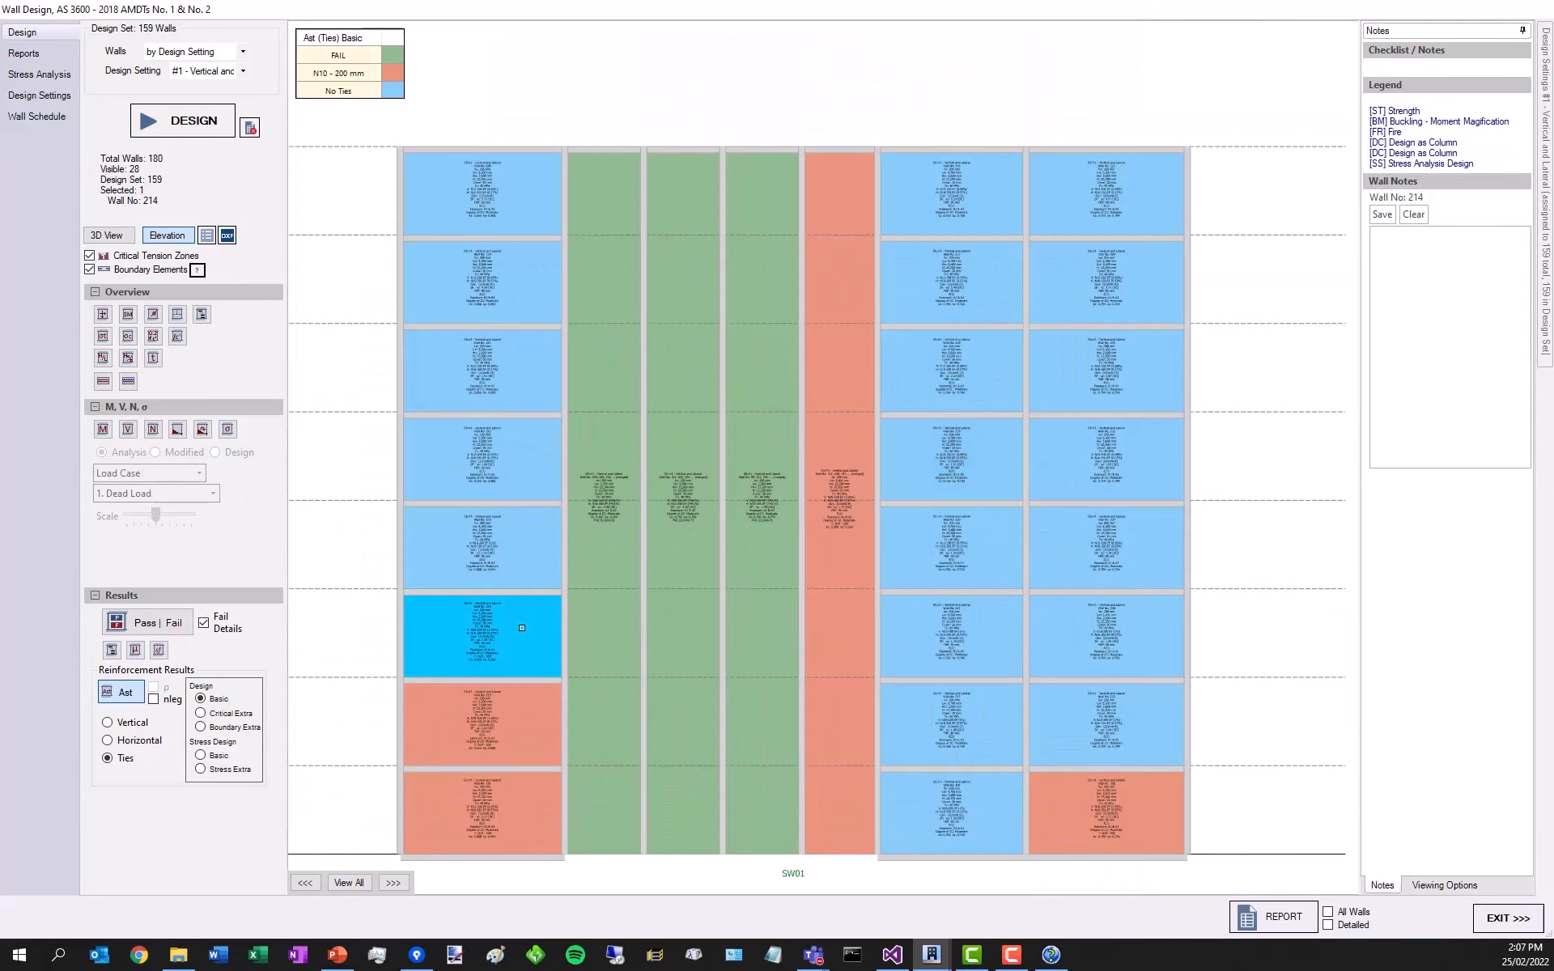
{"action": "right_click", "coordinate": [522, 628]}
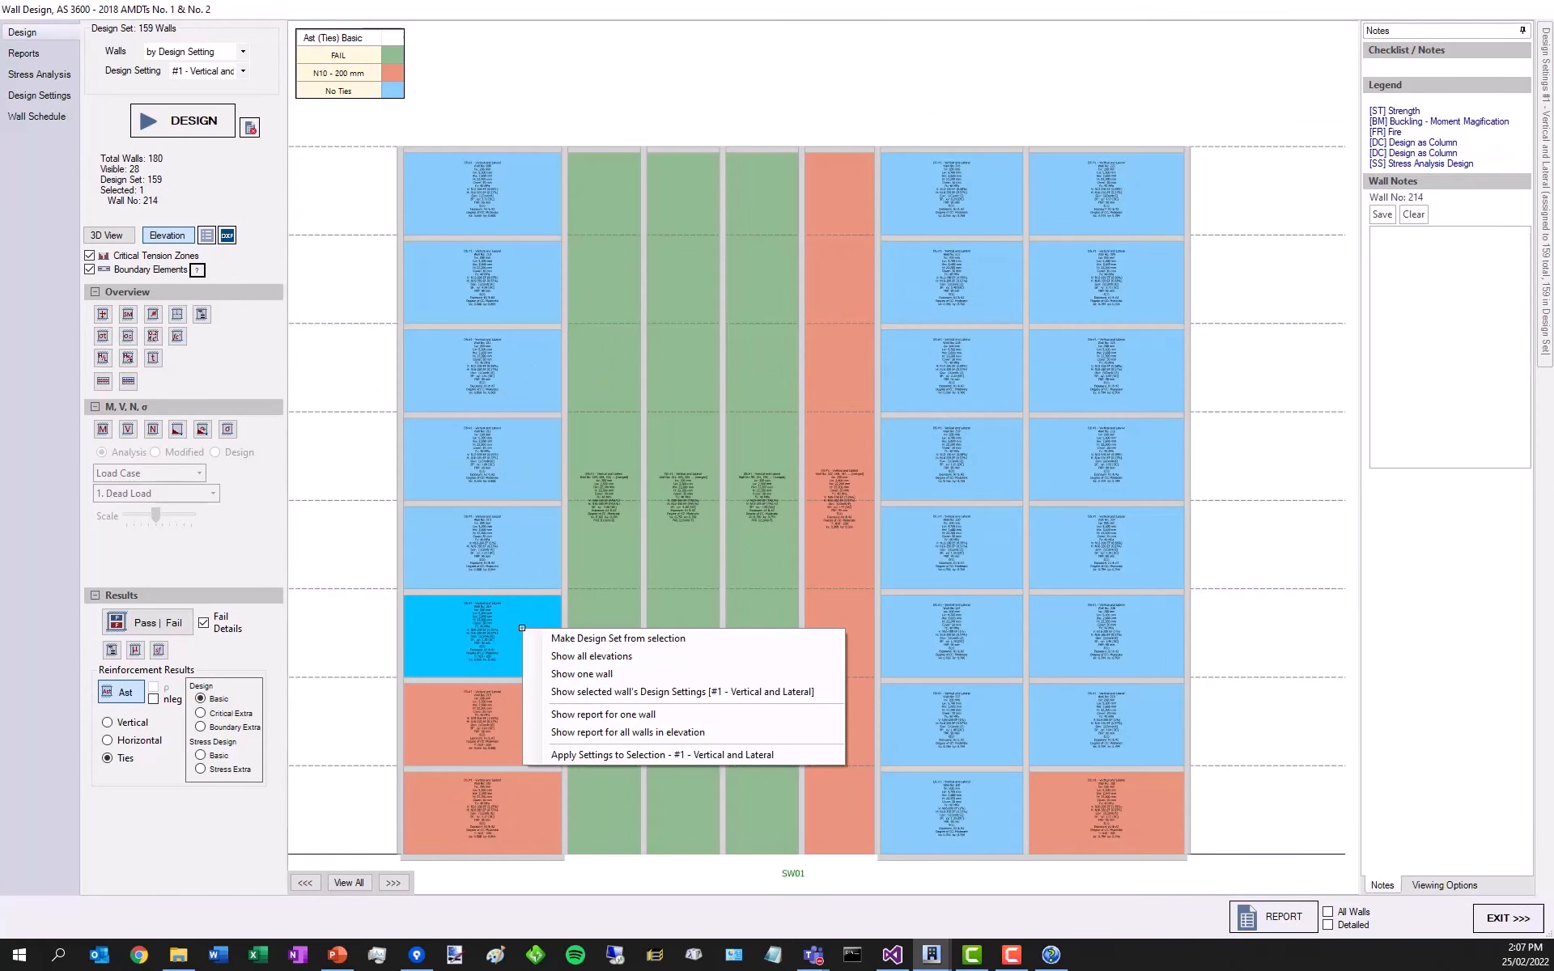
{"action": "left_click", "coordinate": [556, 715]}
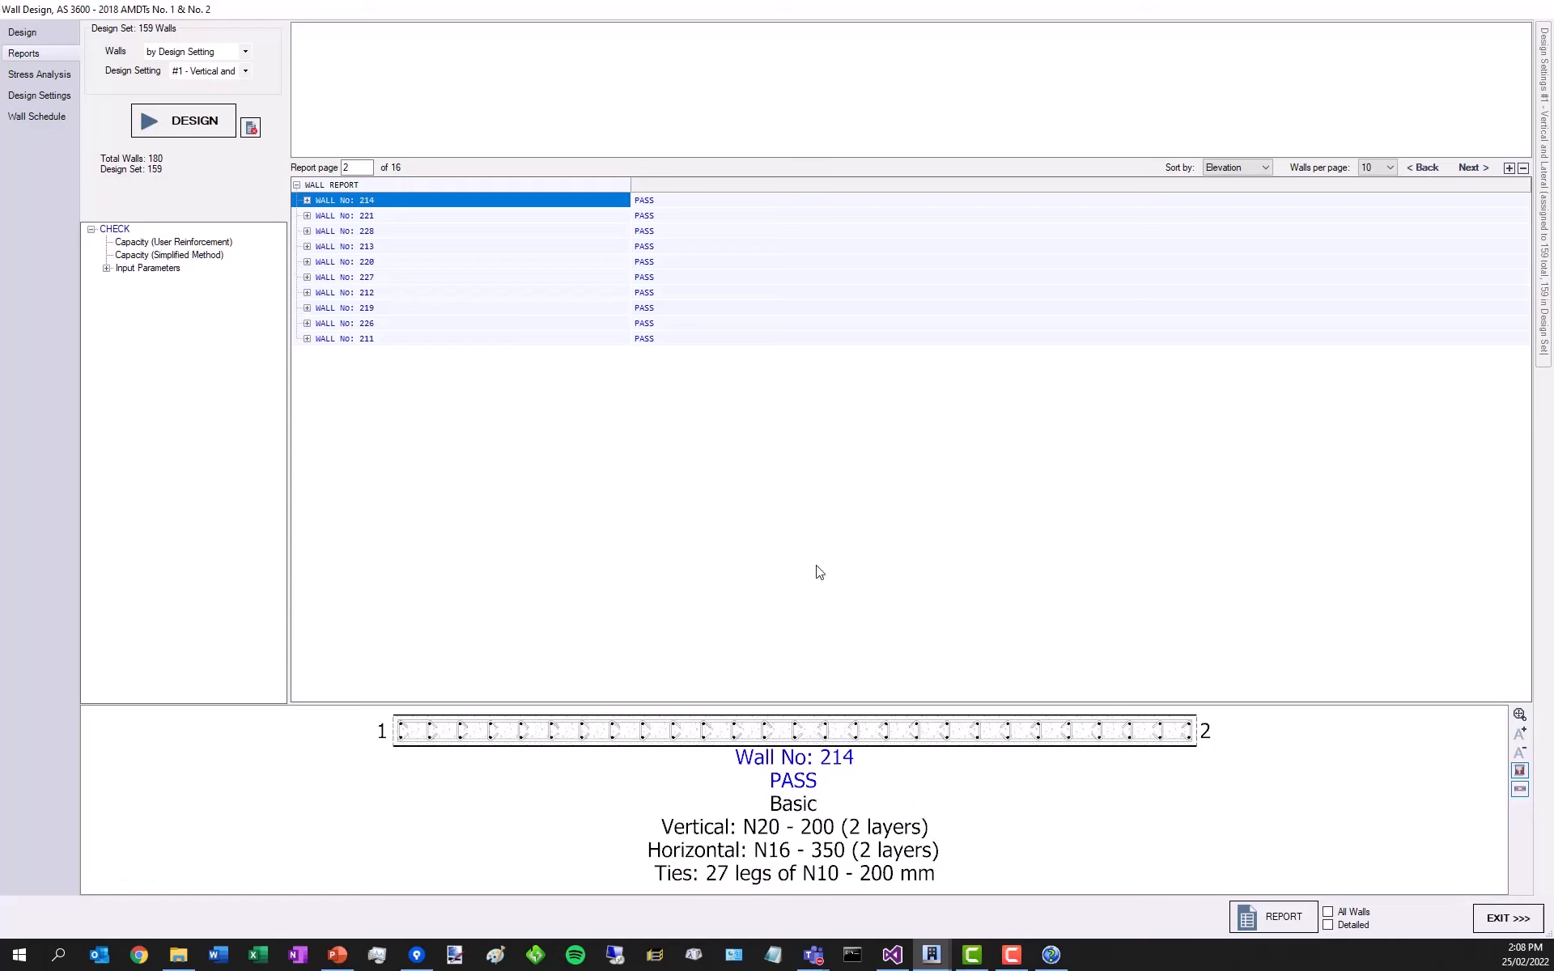
- Expand wall 214's AS 3600 - 2018 checks under Section 11 - Design of Walls to read clause 11.4 - Effective Height
{"action": "left_click", "coordinate": [307, 201]}
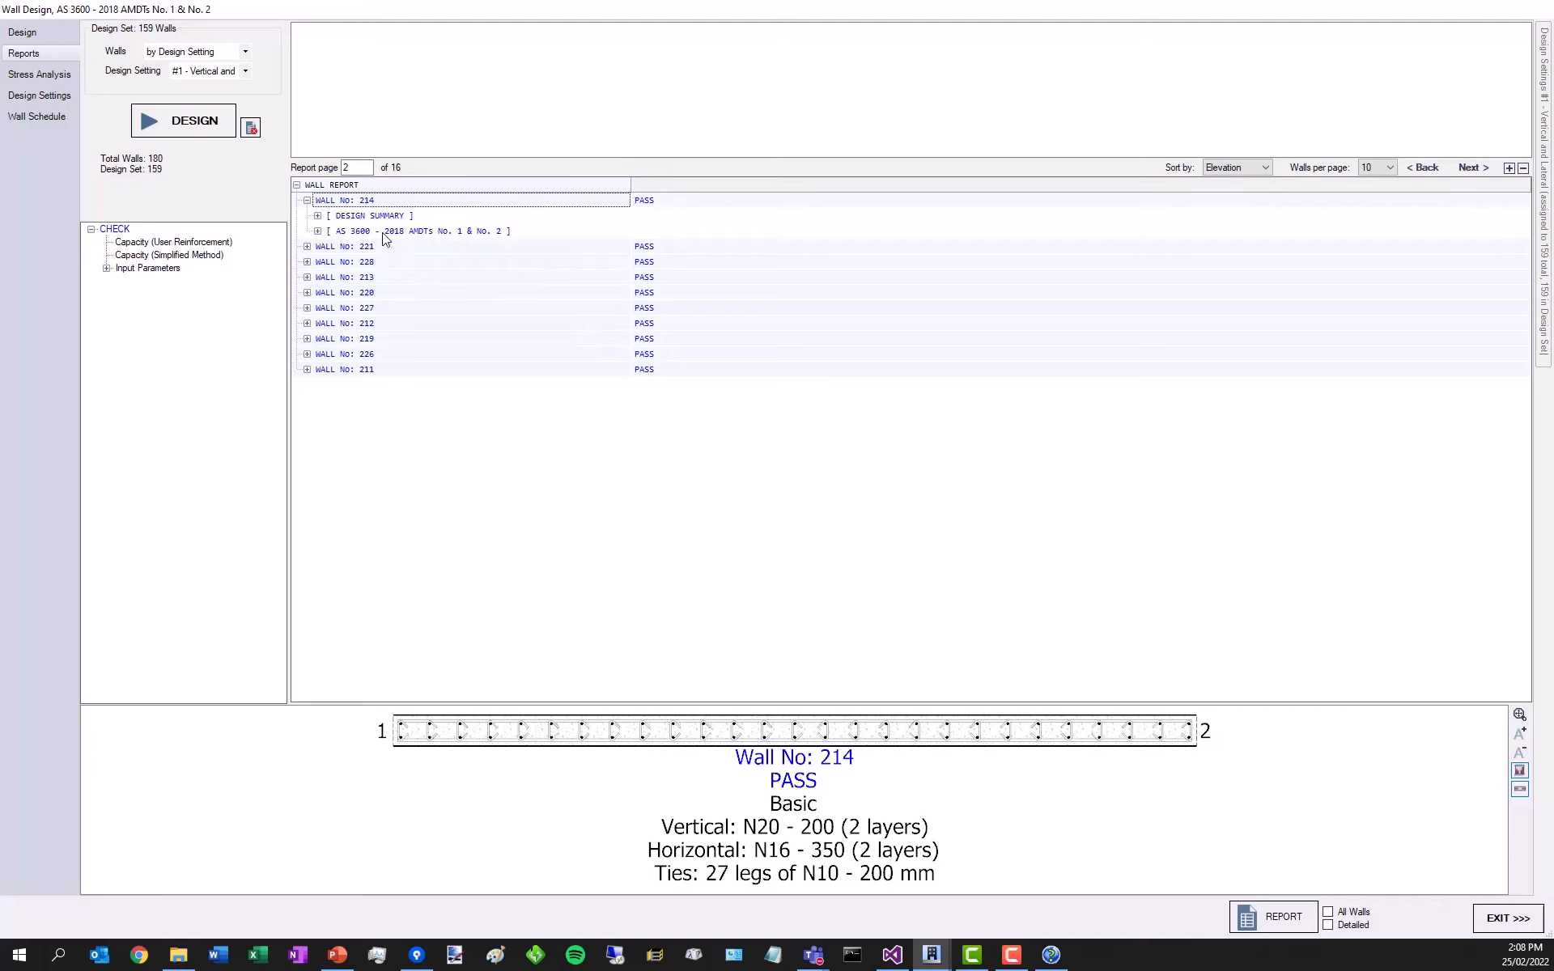
{"action": "left_click", "coordinate": [318, 231]}
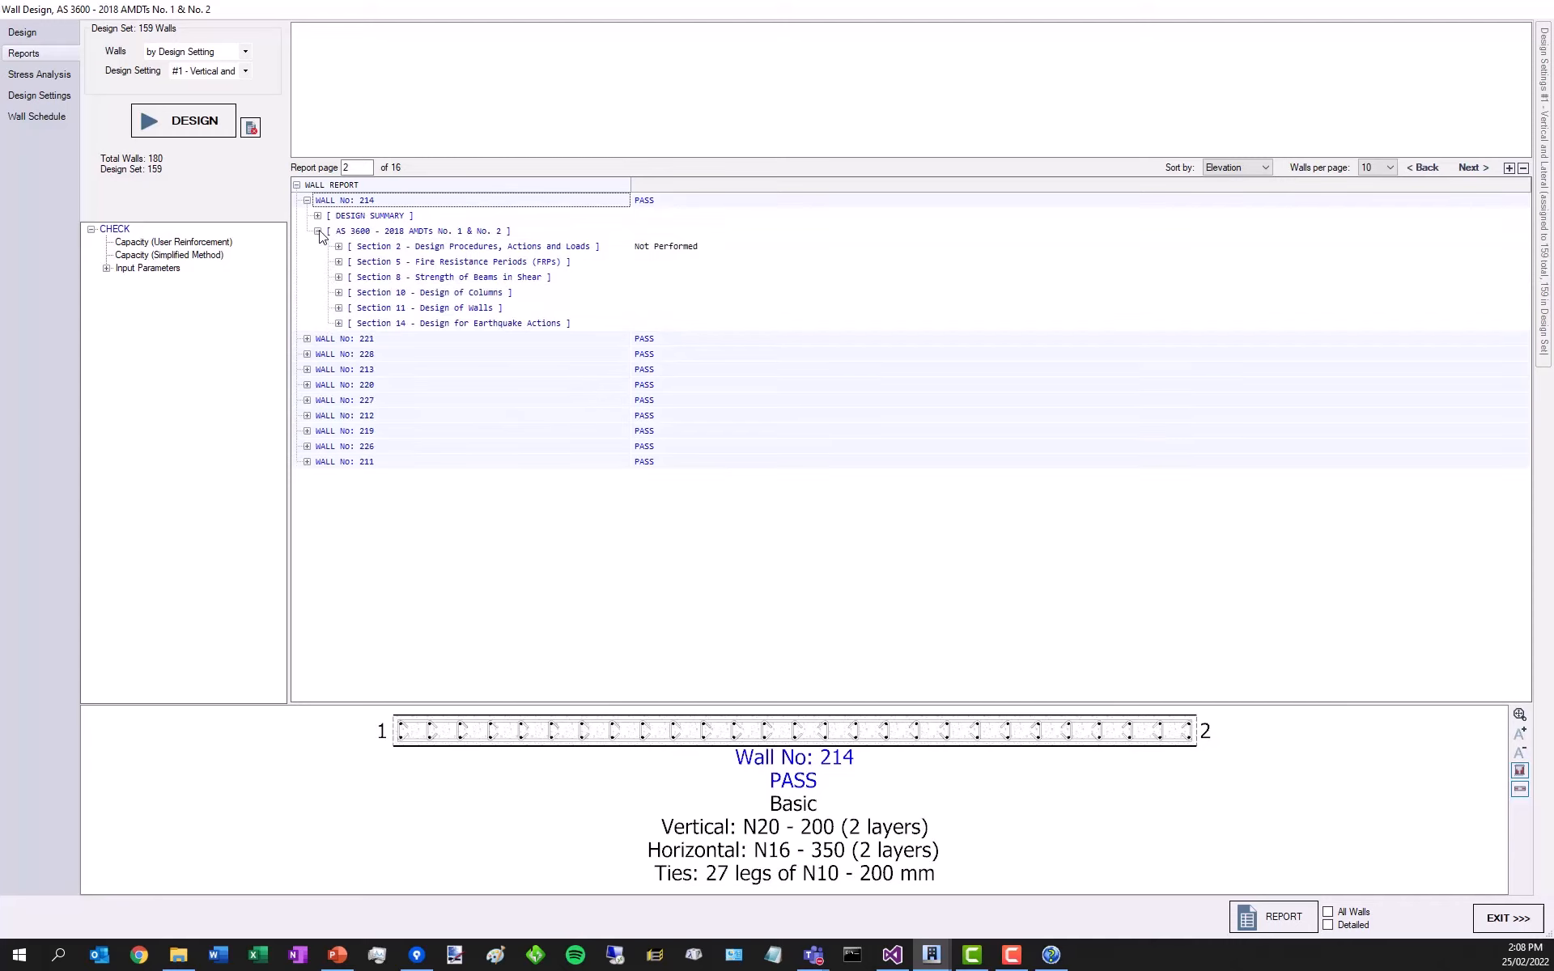
{"action": "left_click", "coordinate": [339, 308]}
{"action": "left_click", "coordinate": [349, 354]}
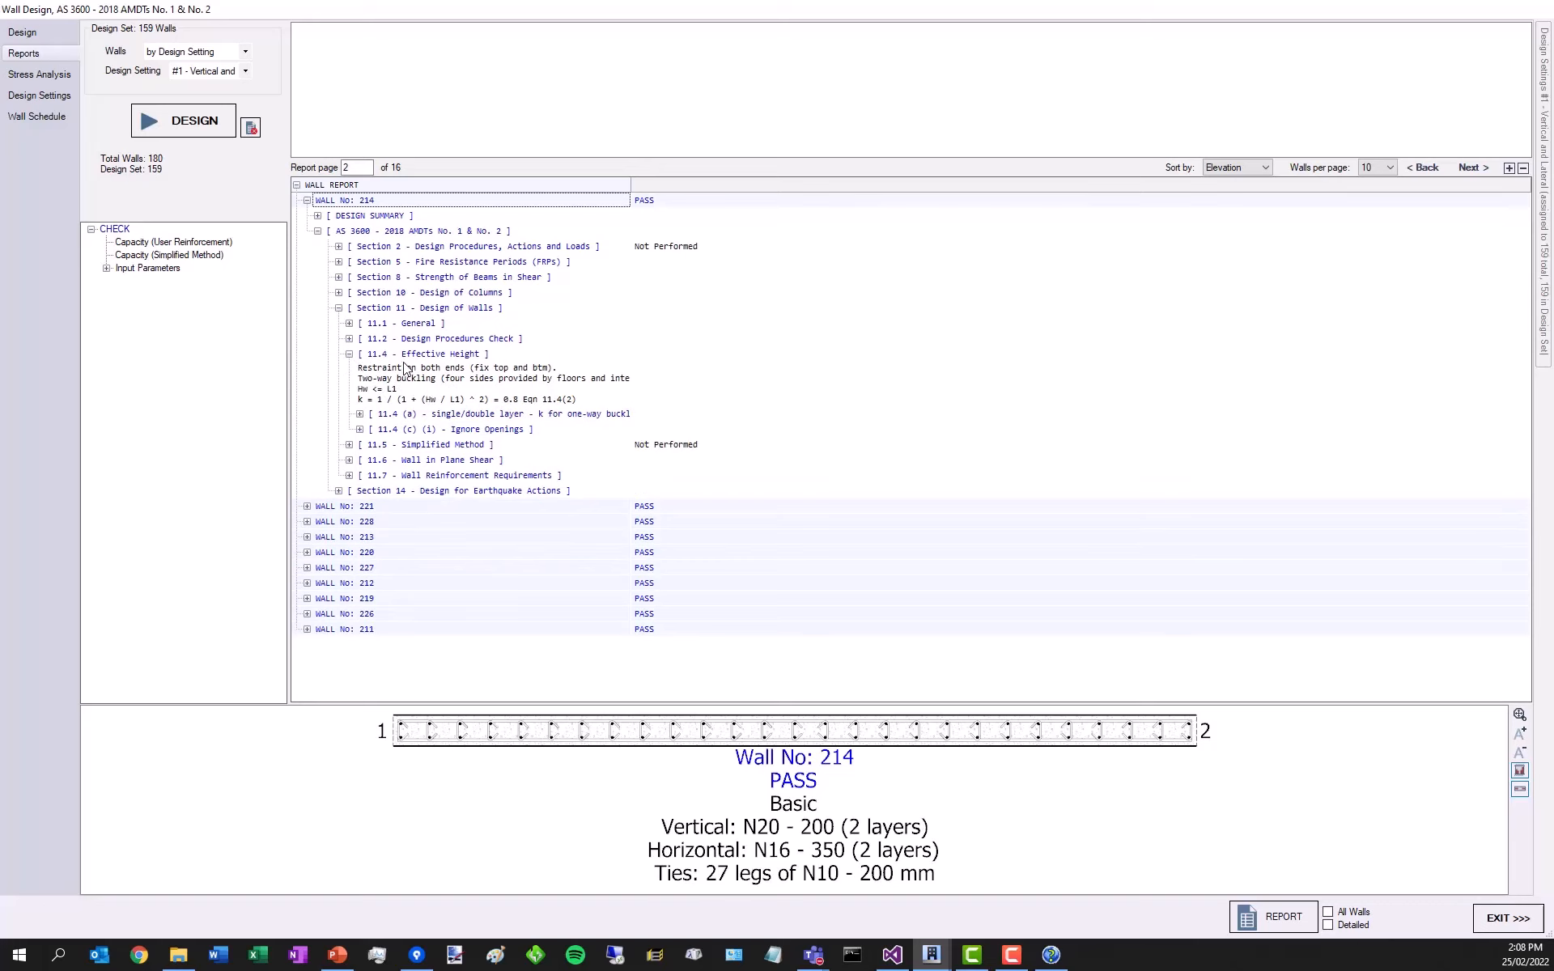
- Expand wall 214's design summary with the AS 3600 - 2018 checks collapsed, and widen the report's first column
{"action": "left_click", "coordinate": [317, 216]}
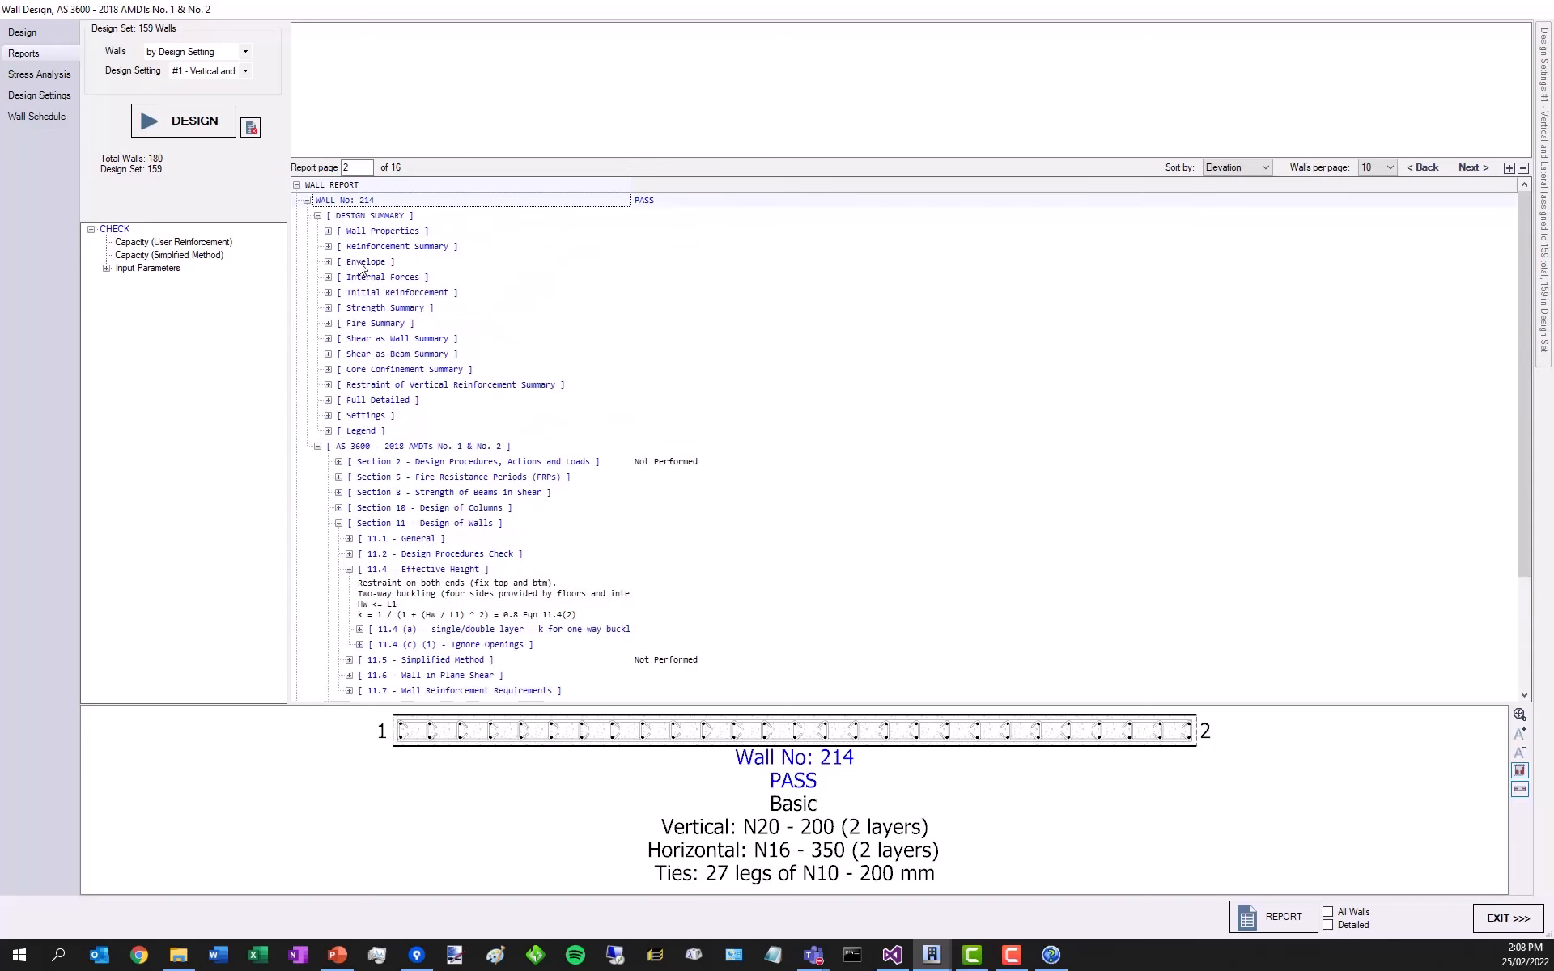
{"action": "left_click", "coordinate": [317, 446]}
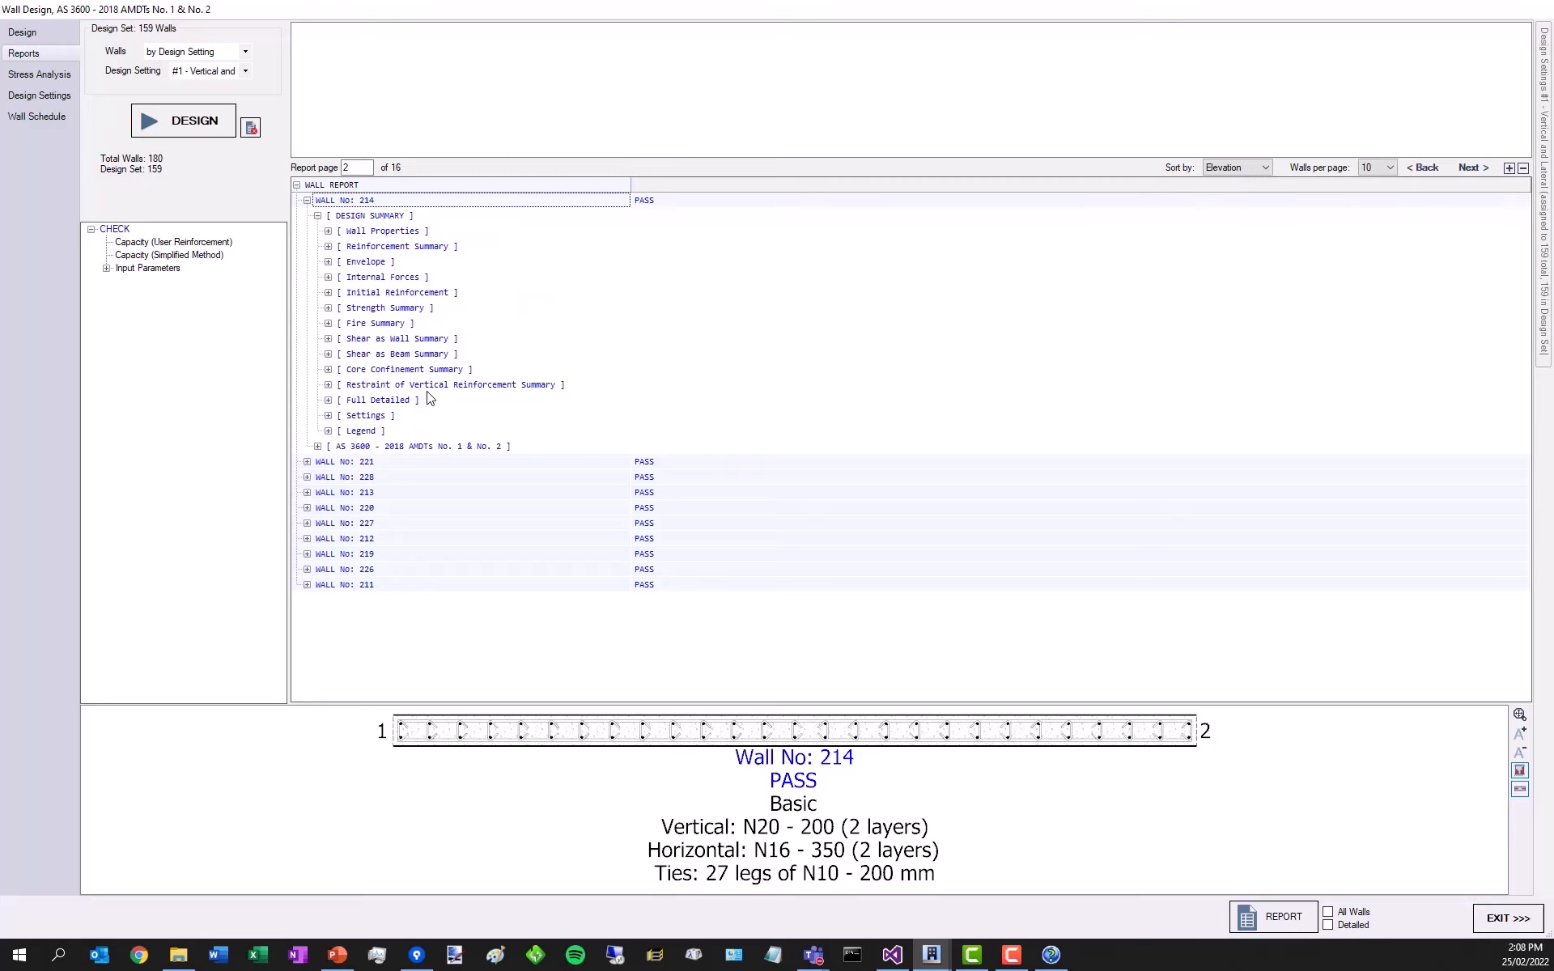
{"action": "left_click_drag", "start_coordinate": [629, 182], "coordinate": [961, 194]}
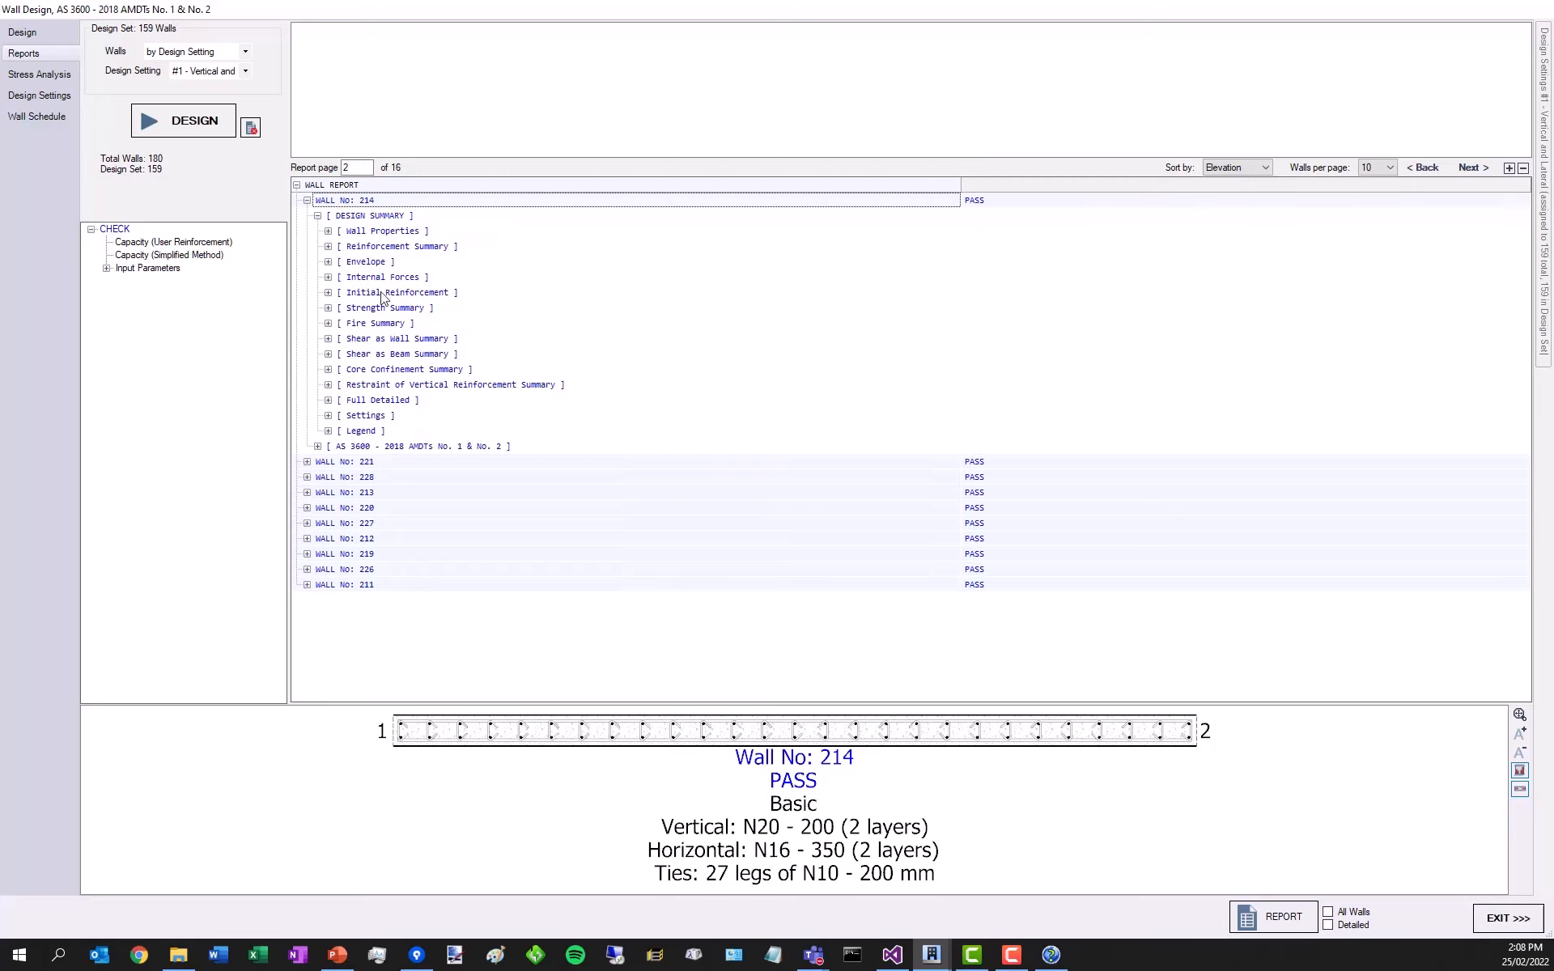
- Expand the Internal Forces and Initial Reinforcement sections of wall 214's design summary and read them
{"action": "left_click", "coordinate": [327, 276]}
{"action": "scroll", "coordinate": [503, 350], "scroll_direction": "down", "scroll_amount": 3}
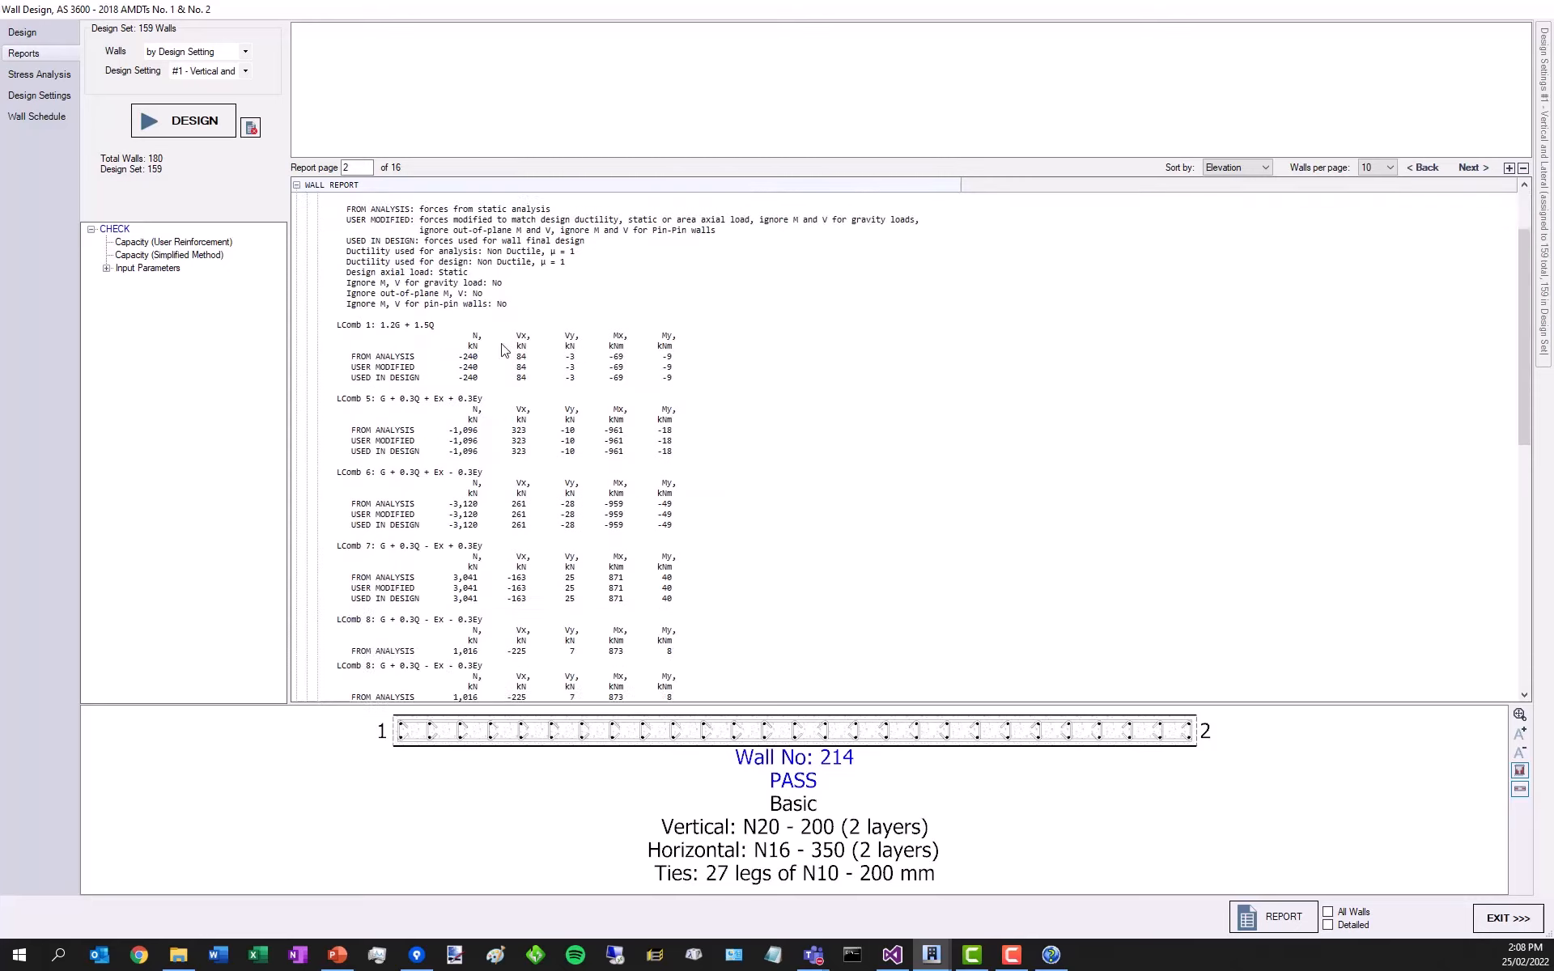
{"action": "scroll", "coordinate": [503, 349], "scroll_direction": "down", "scroll_amount": 5}
{"action": "left_click", "coordinate": [327, 402]}
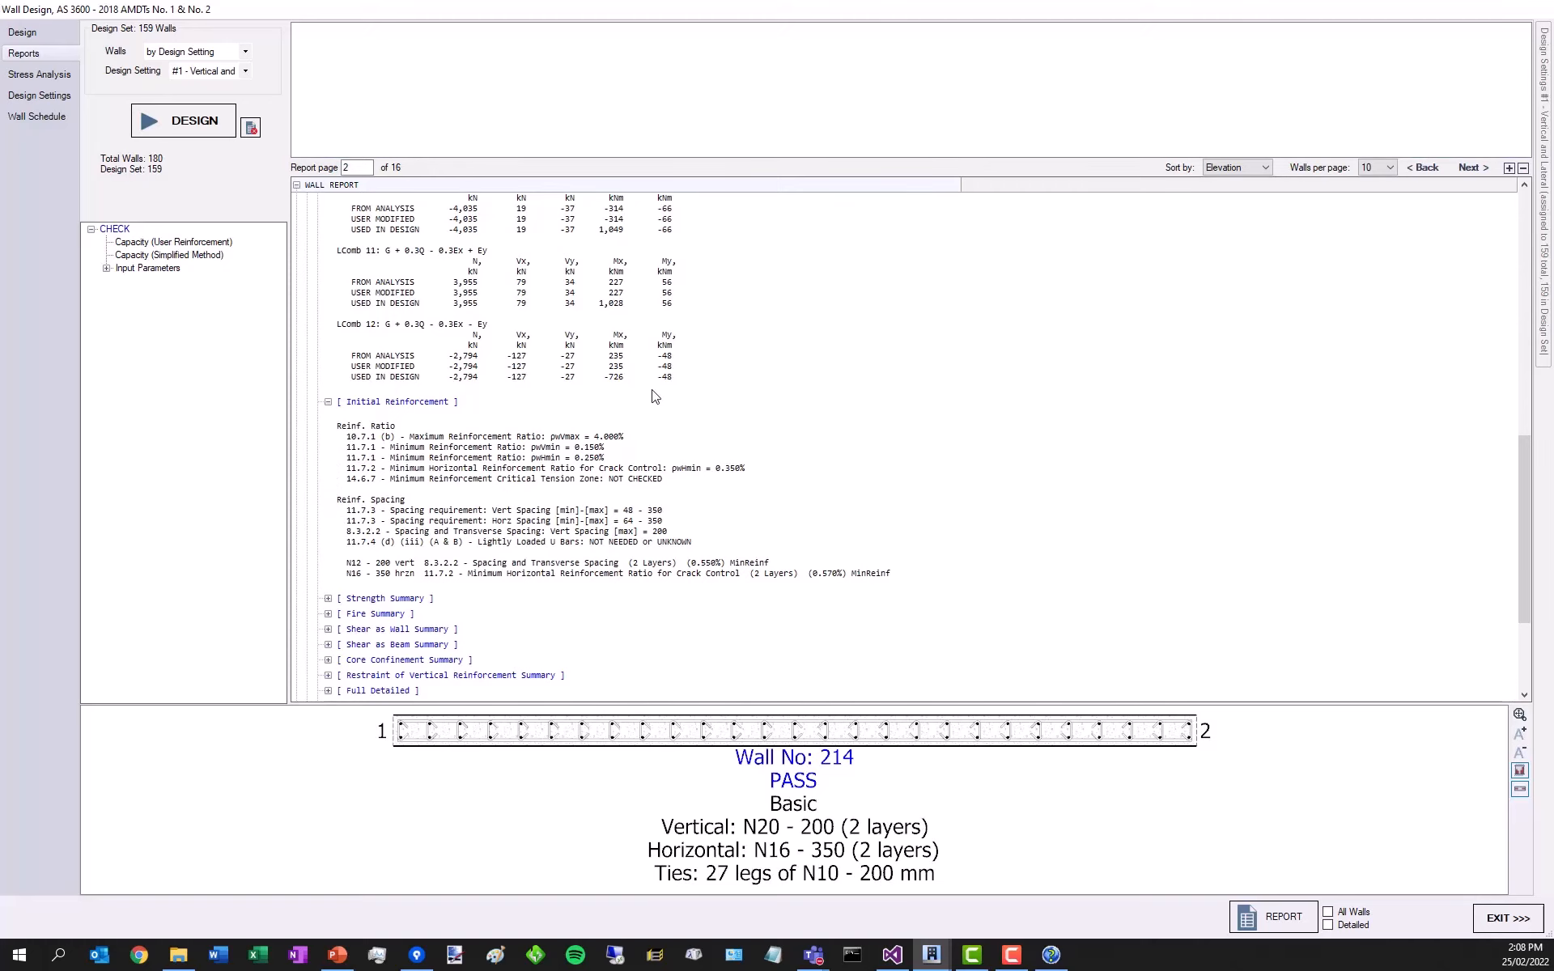
- Expand wall 214's Strength Summary and widen the report's first column to read every column of the load combination table
{"action": "scroll", "coordinate": [567, 421], "scroll_direction": "down", "scroll_amount": 2}
{"action": "left_click", "coordinate": [327, 555]}
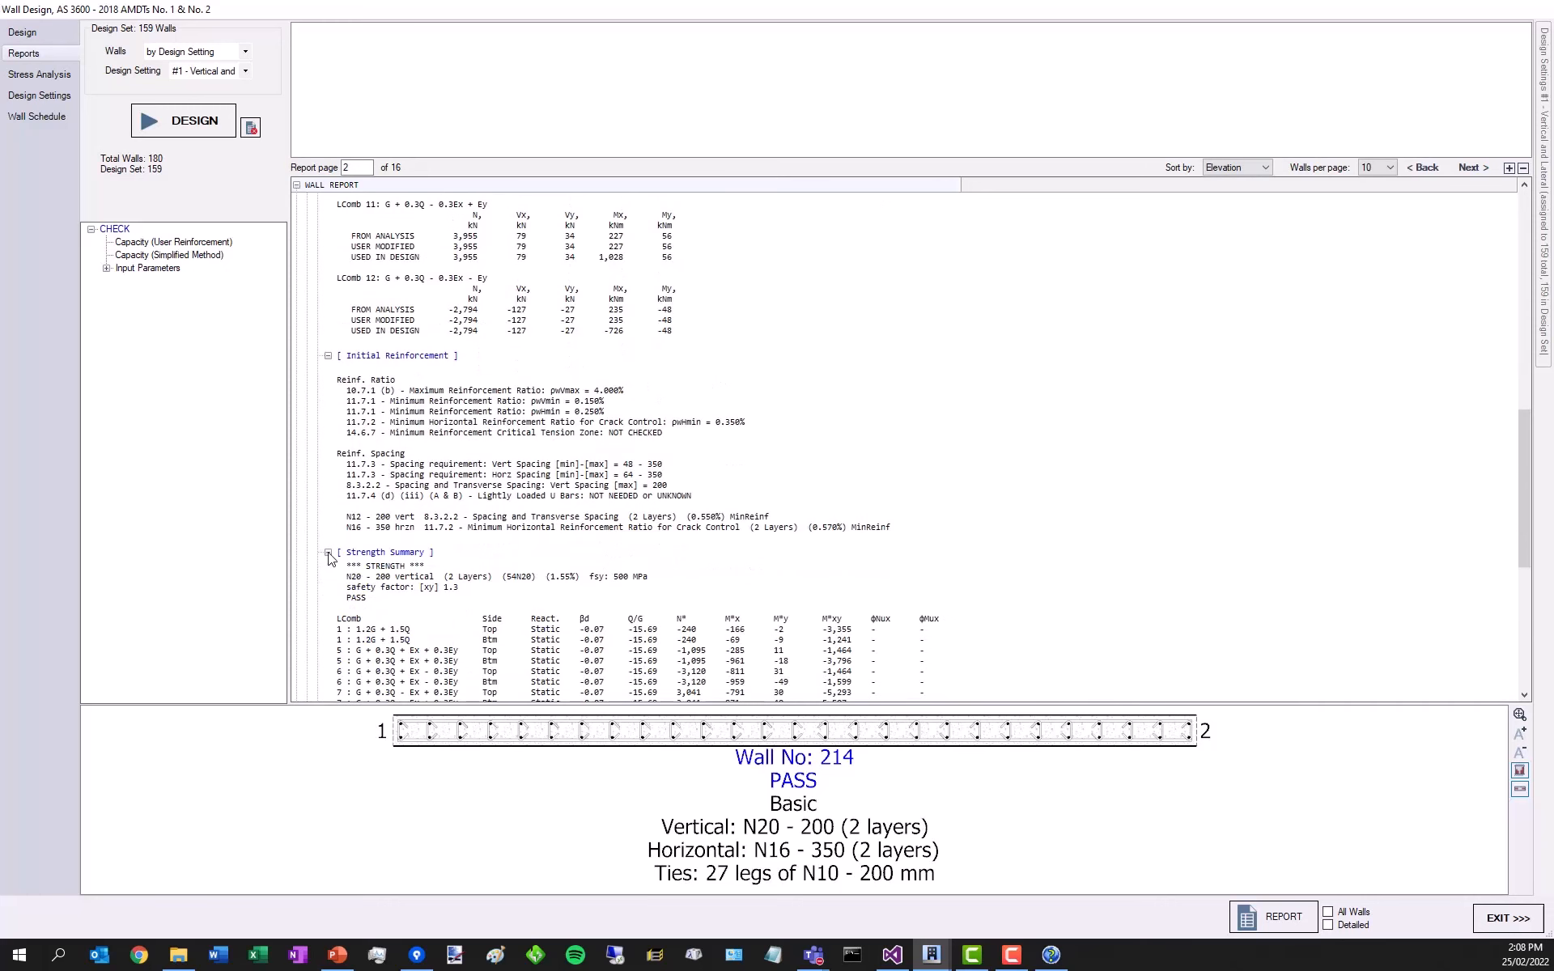
{"action": "scroll", "coordinate": [380, 534], "scroll_direction": "down", "scroll_amount": 4}
{"action": "scroll", "coordinate": [455, 496], "scroll_direction": "down", "scroll_amount": 4}
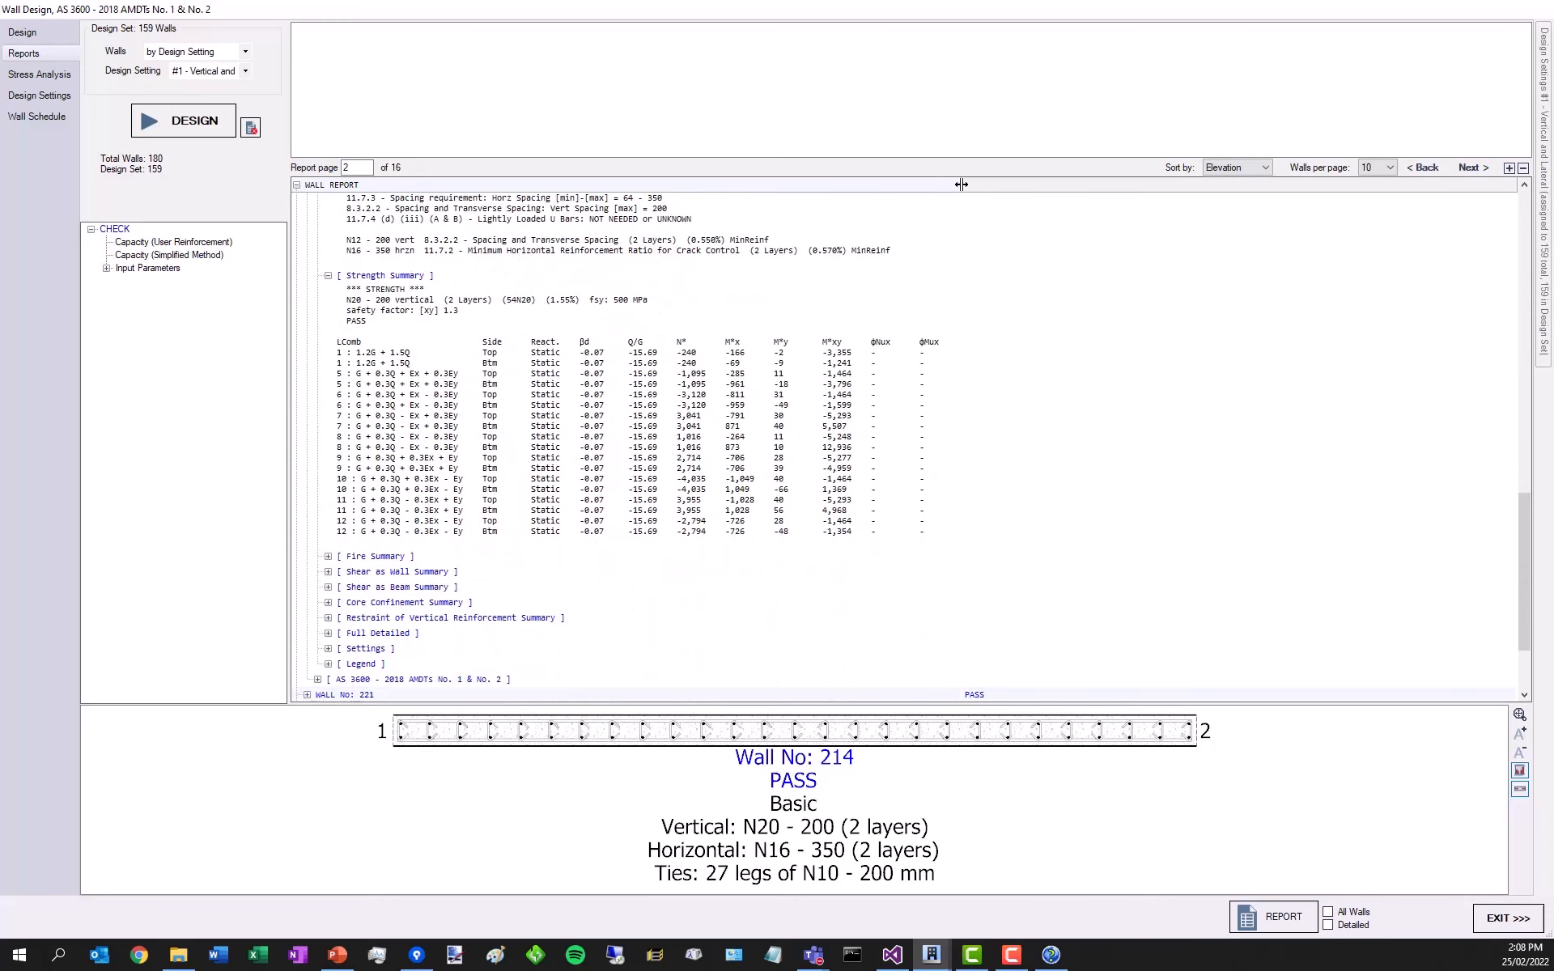
{"action": "left_click_drag", "start_coordinate": [1284, 227], "coordinate": [1424, 192]}
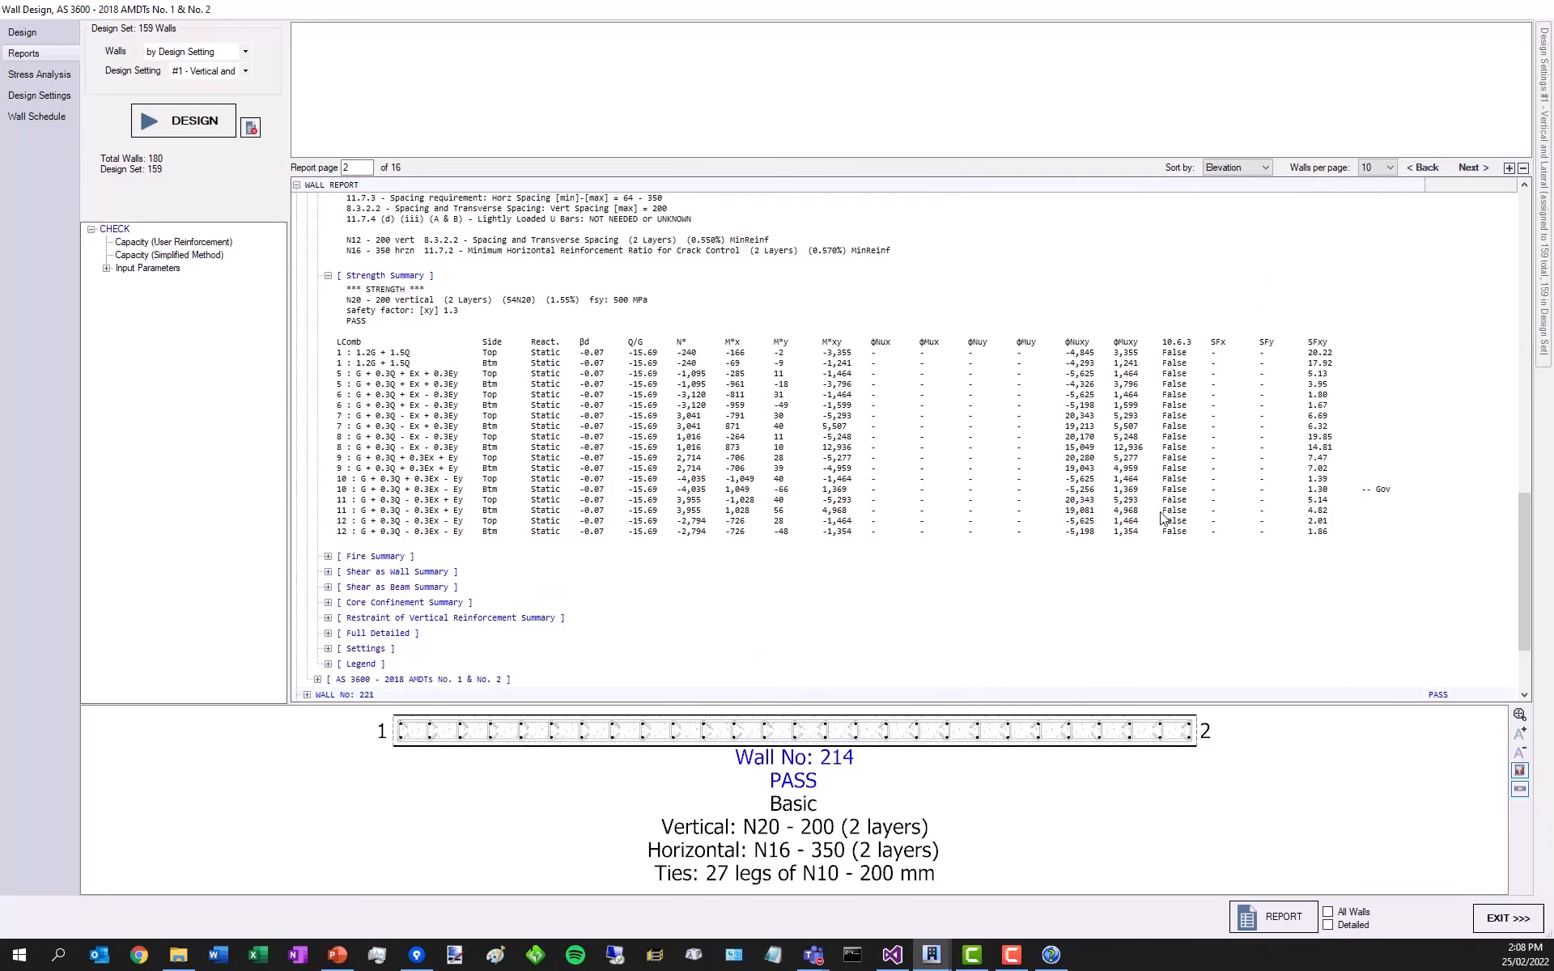
- Expand wall 214's Fire Summary and read its fire resistance checks
{"action": "scroll", "coordinate": [473, 426], "scroll_direction": "down", "scroll_amount": 3}
{"action": "left_click", "coordinate": [328, 463]}
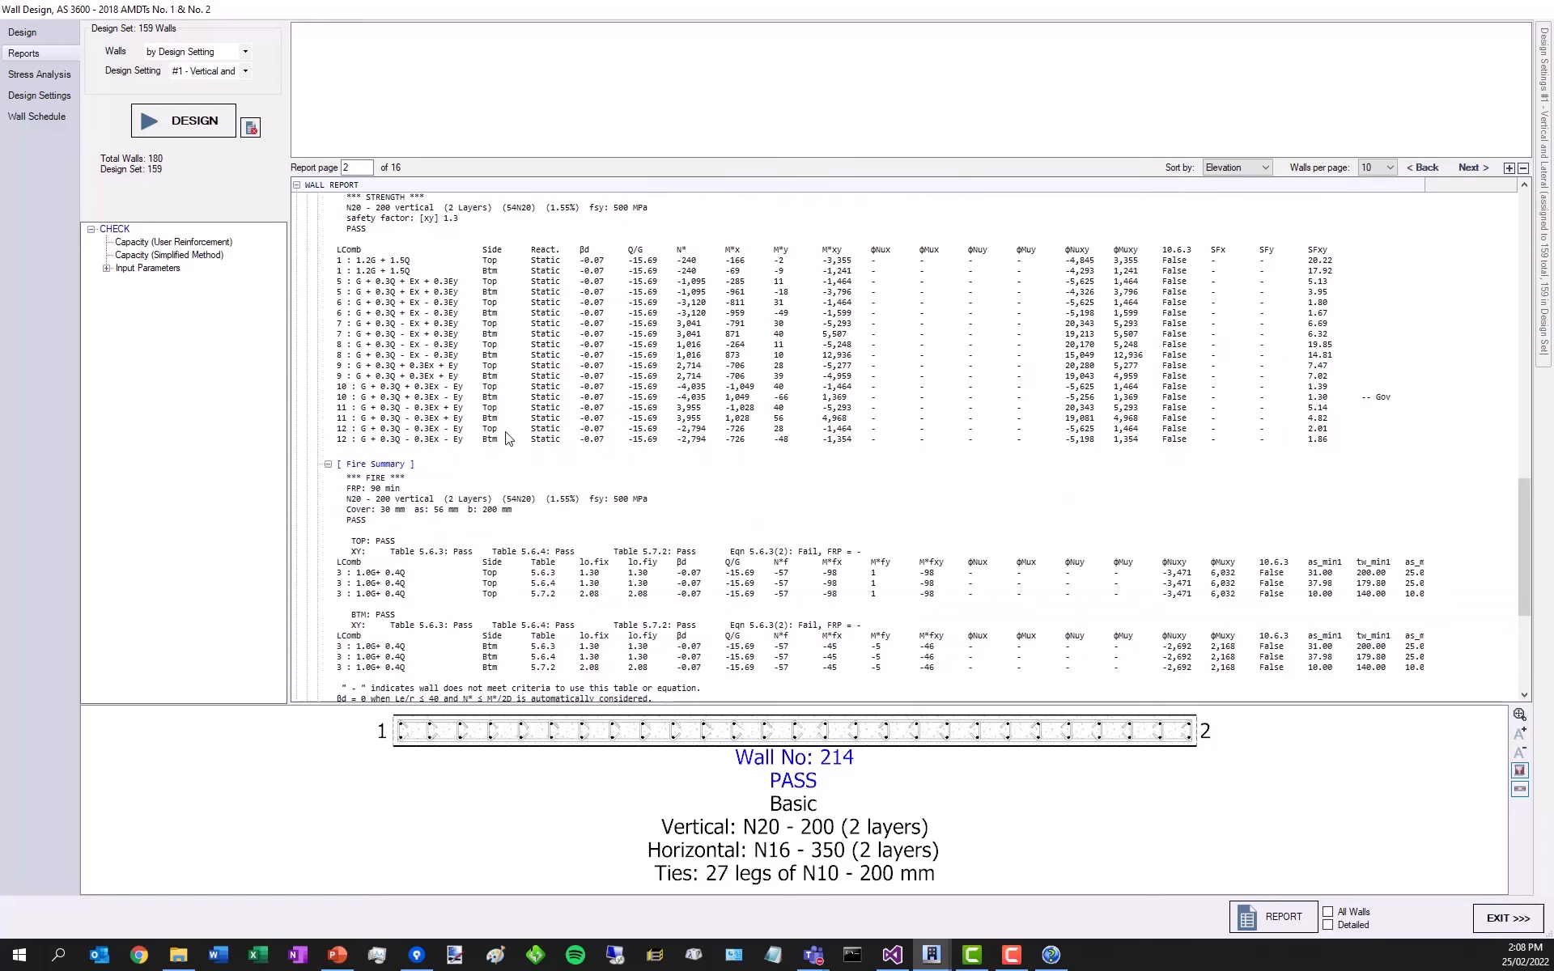
{"action": "scroll", "coordinate": [542, 451], "scroll_direction": "down", "scroll_amount": 4}
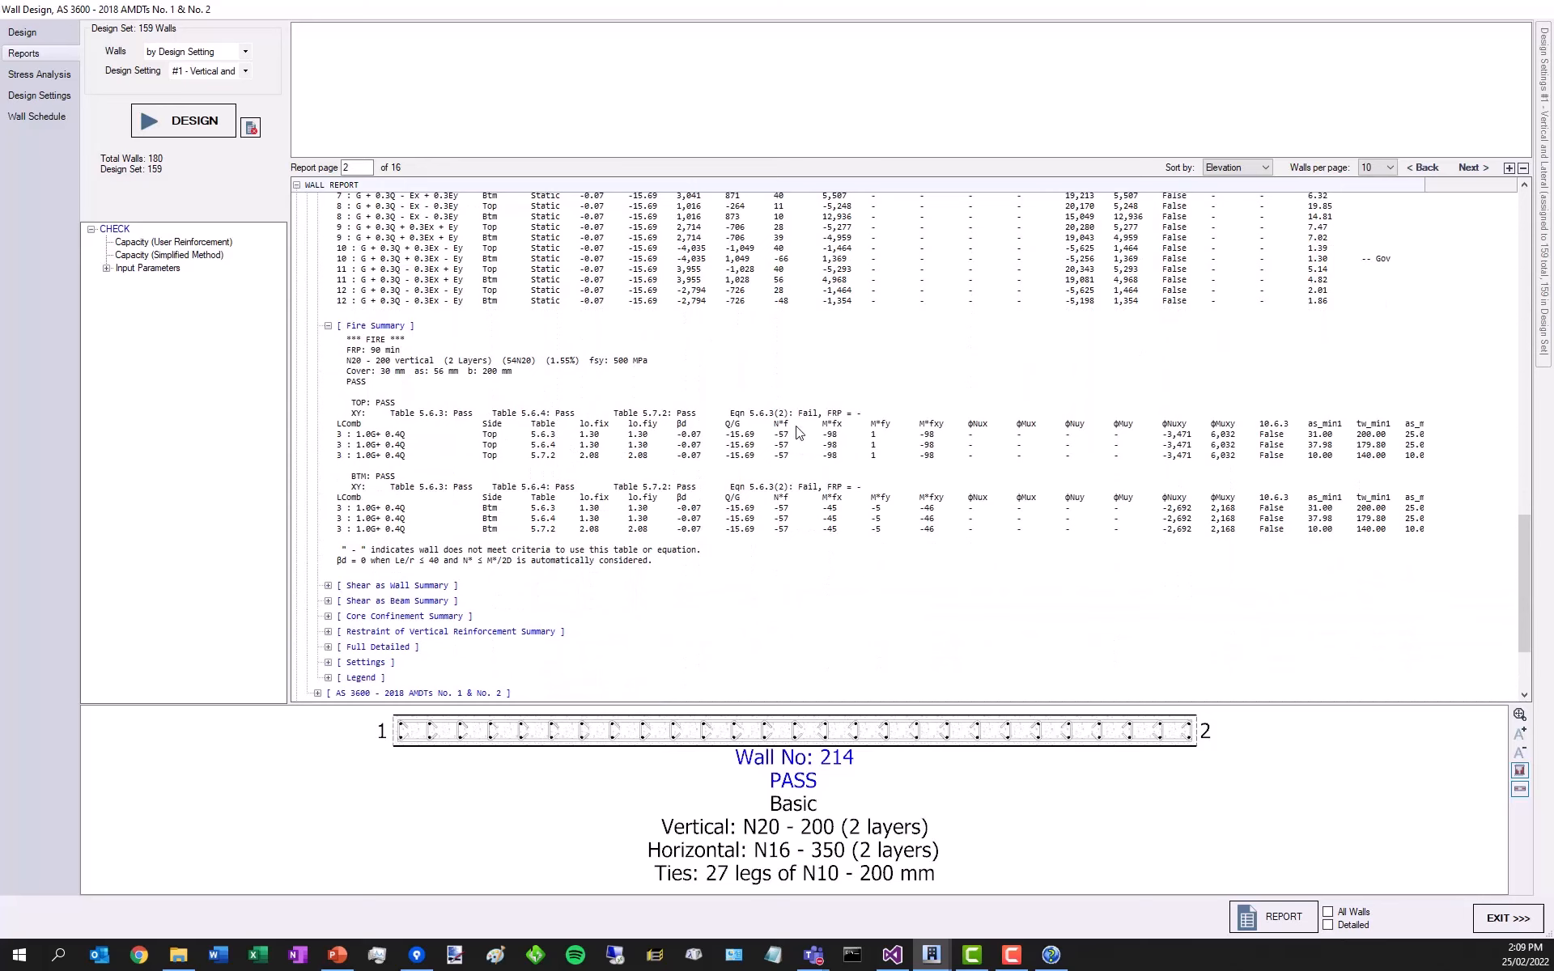
- Expand wall 214's Shear as Wall Summary, read it, and return to the Strength Summary
{"action": "scroll", "coordinate": [612, 518], "scroll_direction": "down", "scroll_amount": 3}
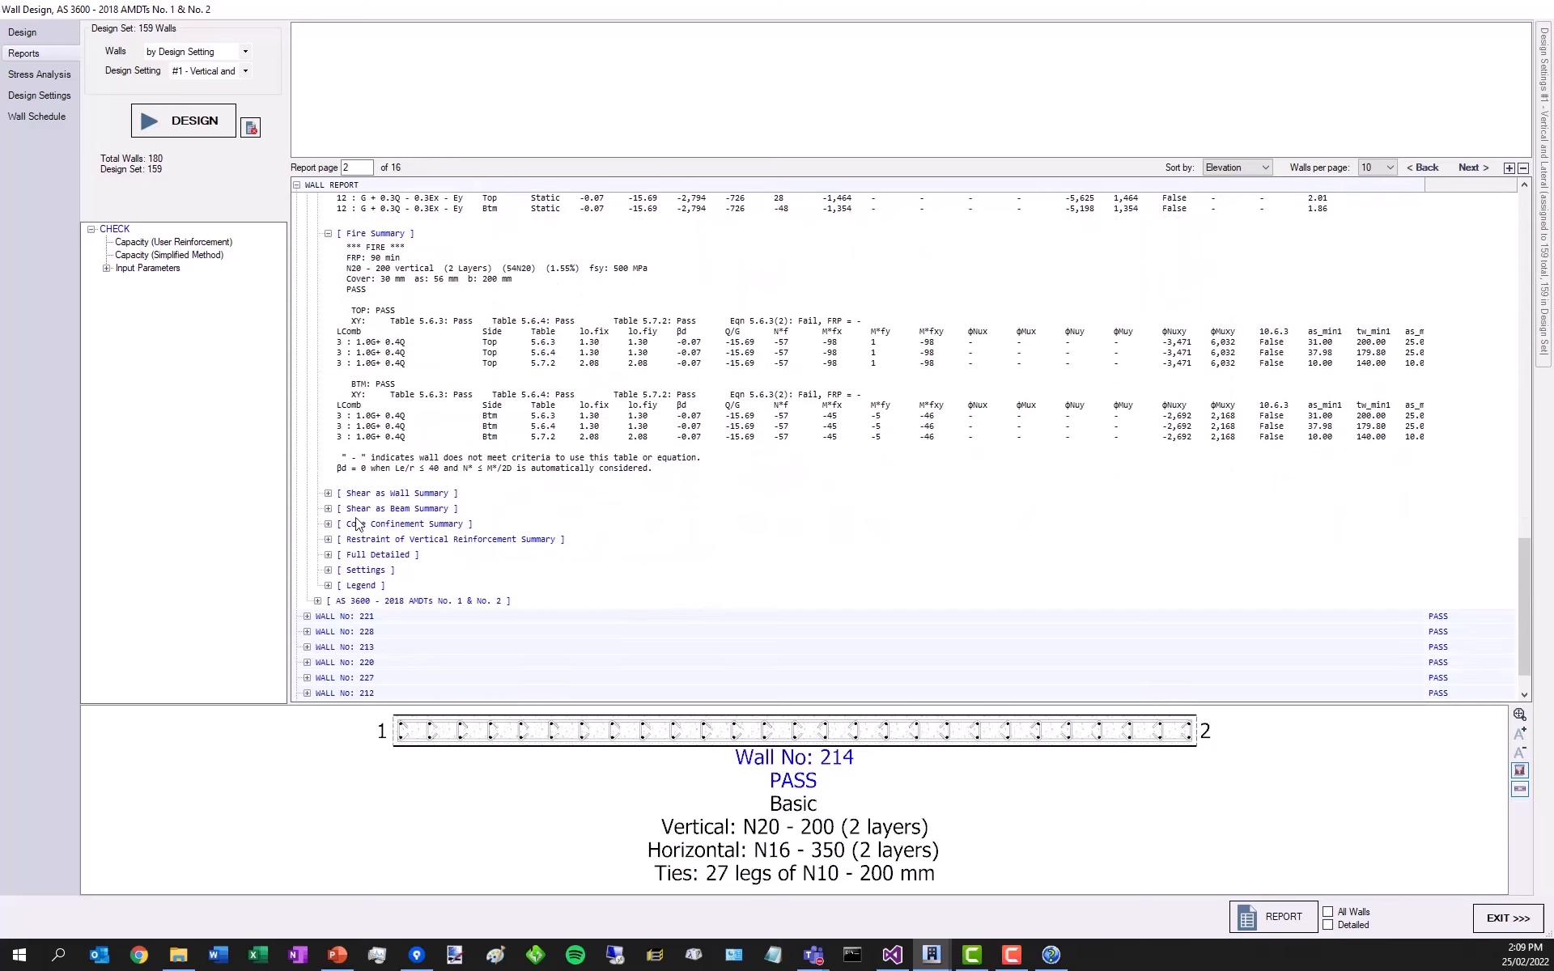
{"action": "left_click", "coordinate": [347, 495]}
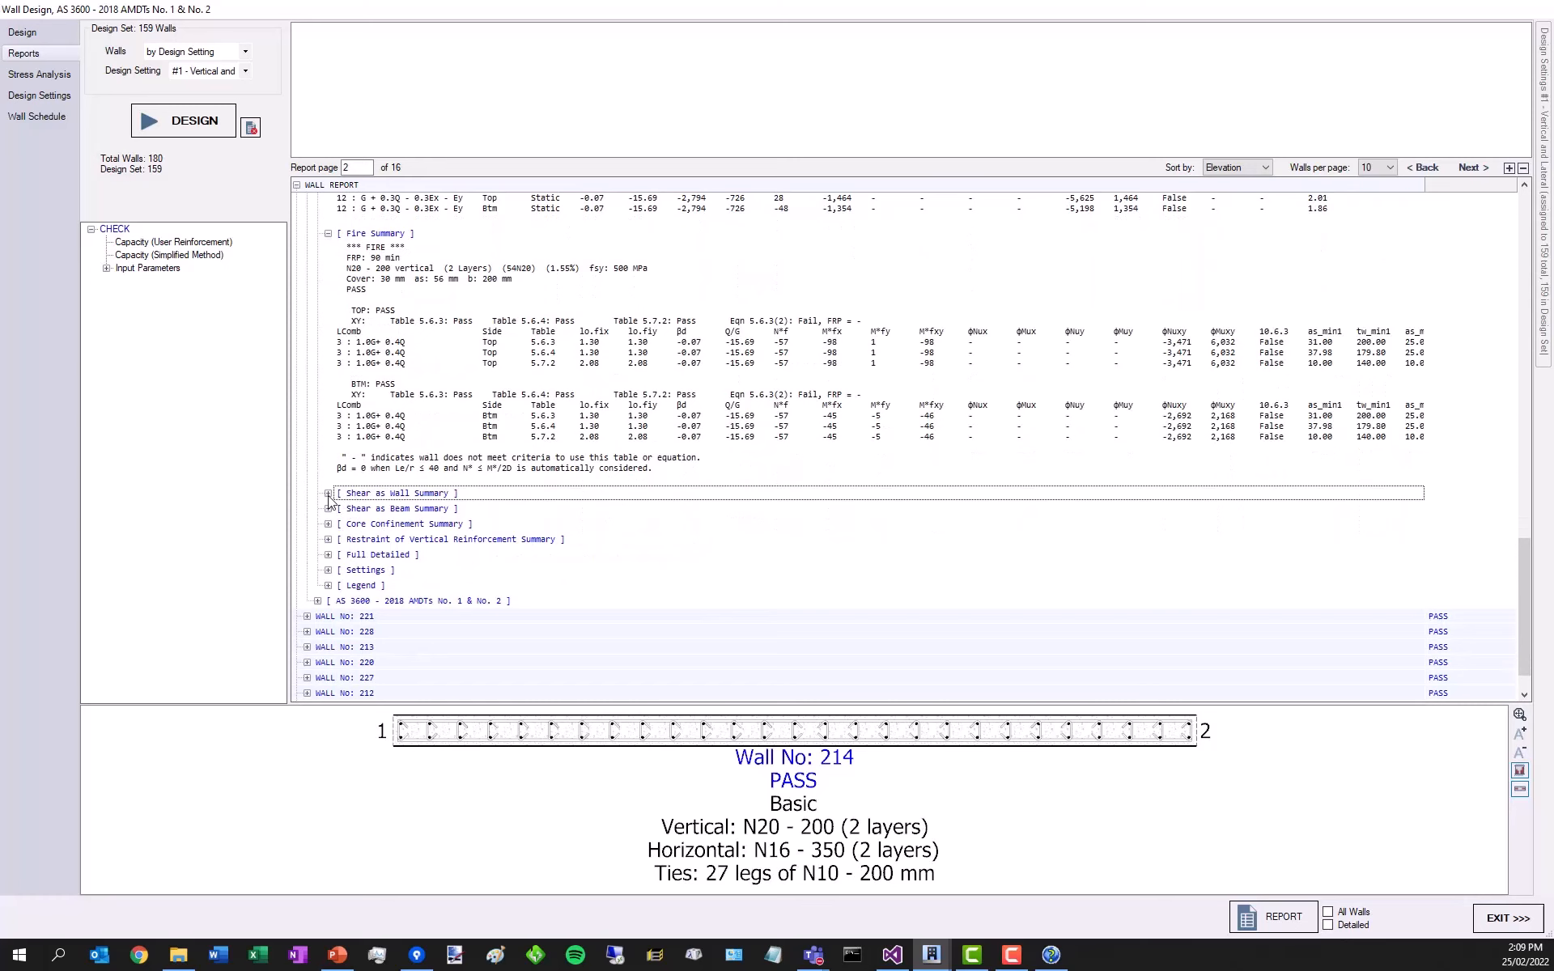
{"action": "left_click", "coordinate": [328, 493]}
{"action": "scroll", "coordinate": [364, 518], "scroll_direction": "down", "scroll_amount": 4}
{"action": "scroll", "coordinate": [368, 528], "scroll_direction": "down", "scroll_amount": 8}
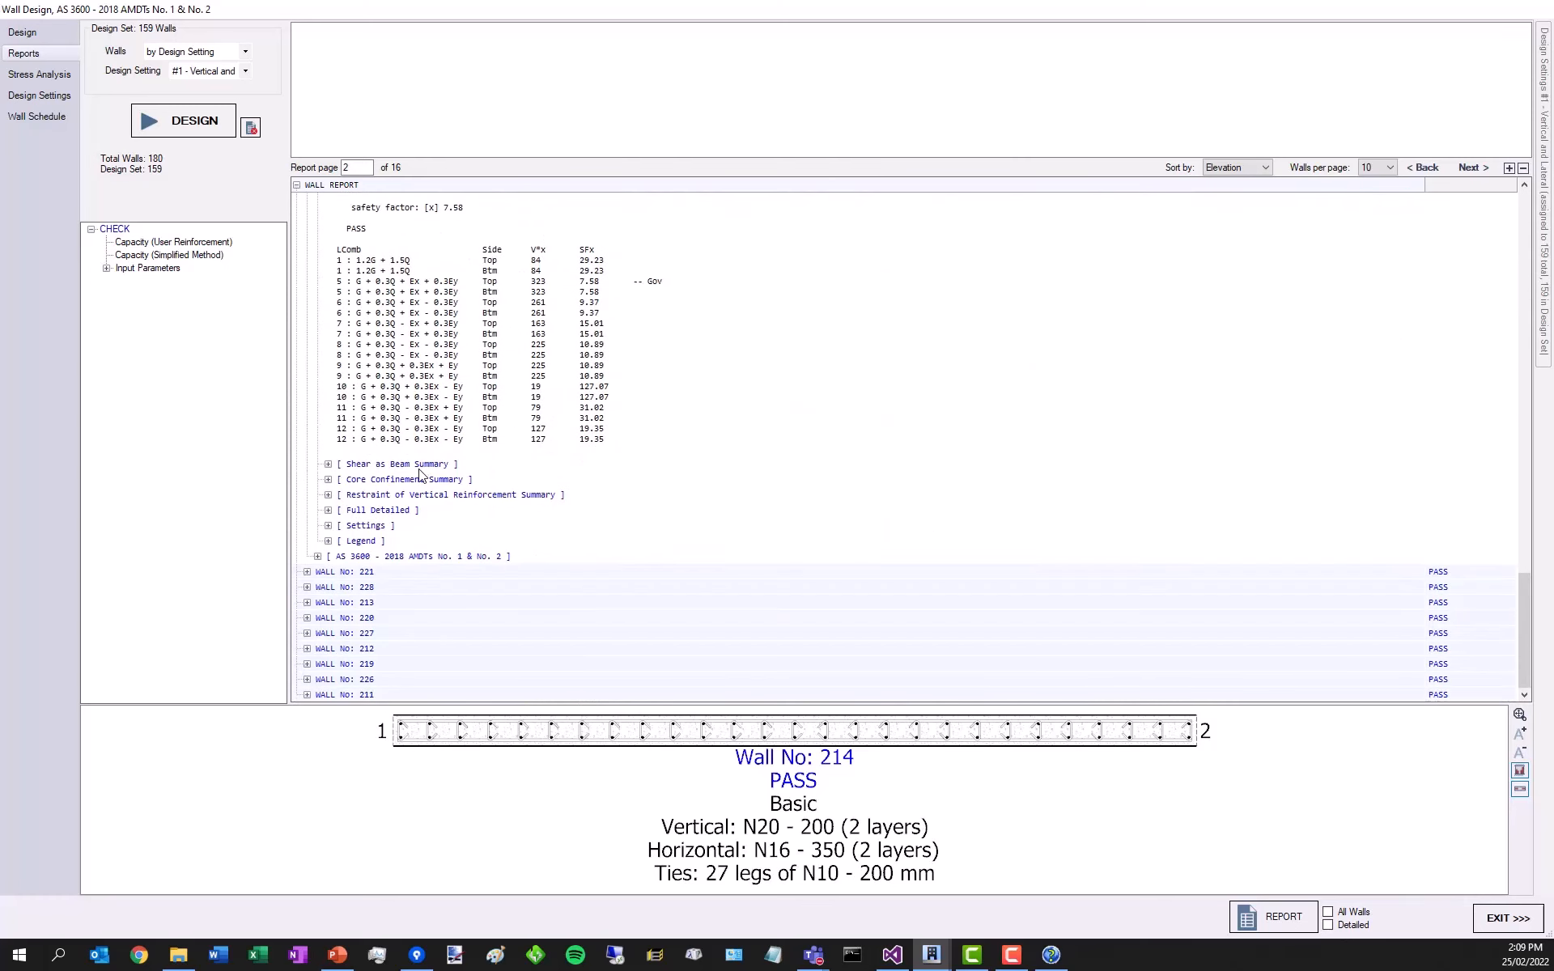
{"action": "scroll", "coordinate": [508, 404], "scroll_direction": "up", "scroll_amount": 15}
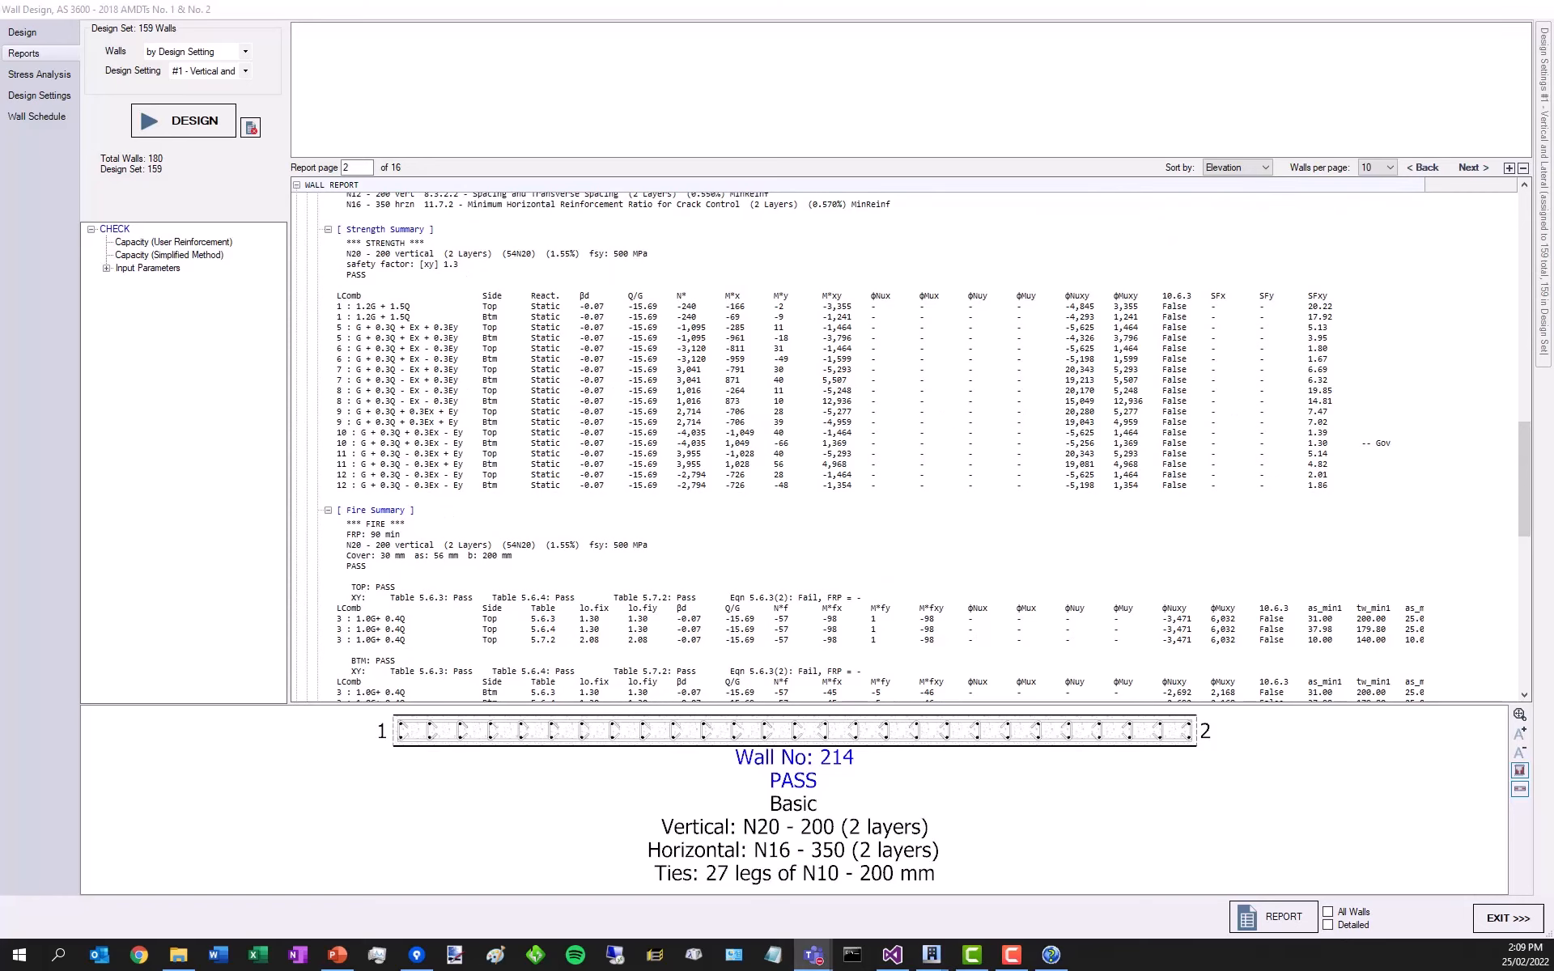
- Return to the design view, show the building in 3D, and colour the walls by design setting
{"action": "left_click", "coordinate": [24, 33]}
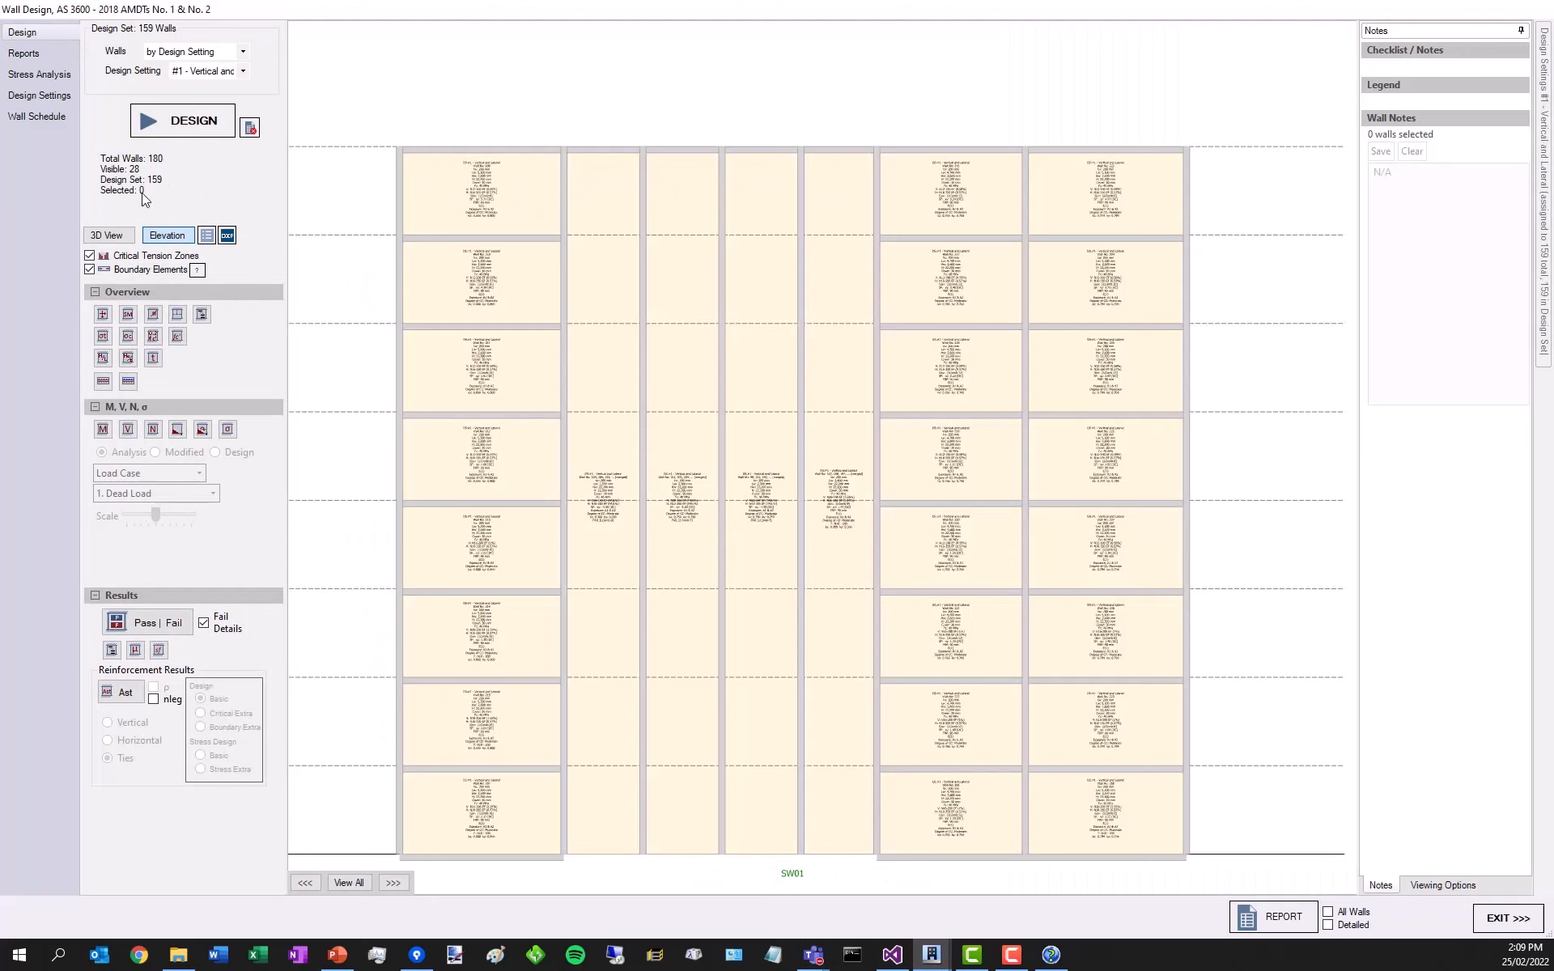
{"action": "left_click", "coordinate": [108, 235]}
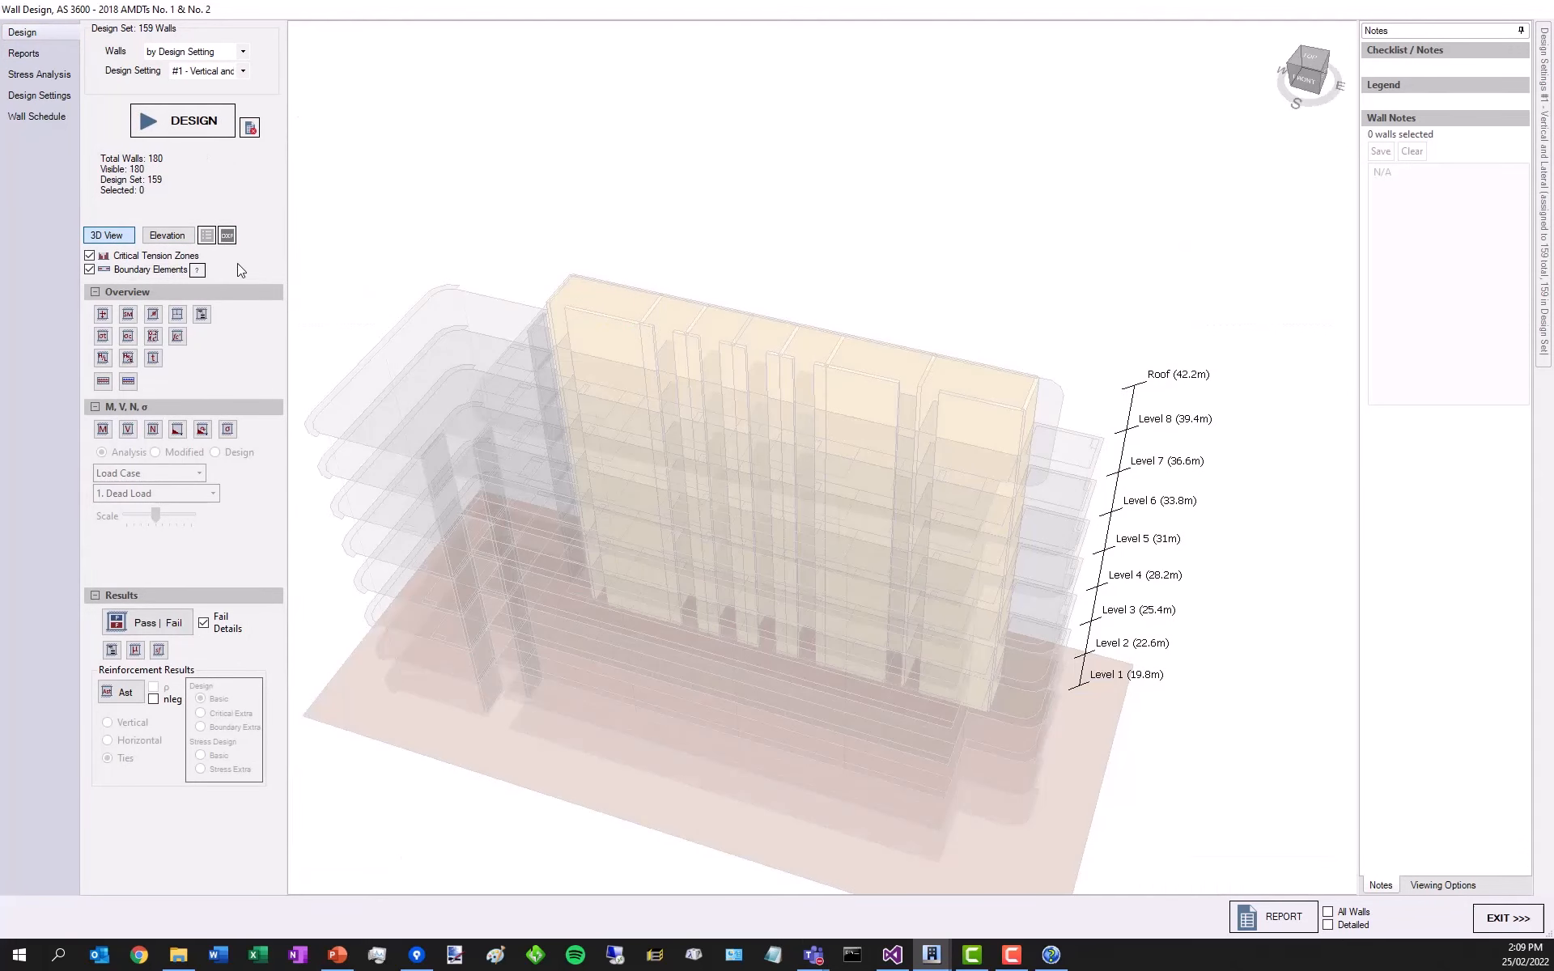
{"action": "left_click", "coordinate": [201, 317]}
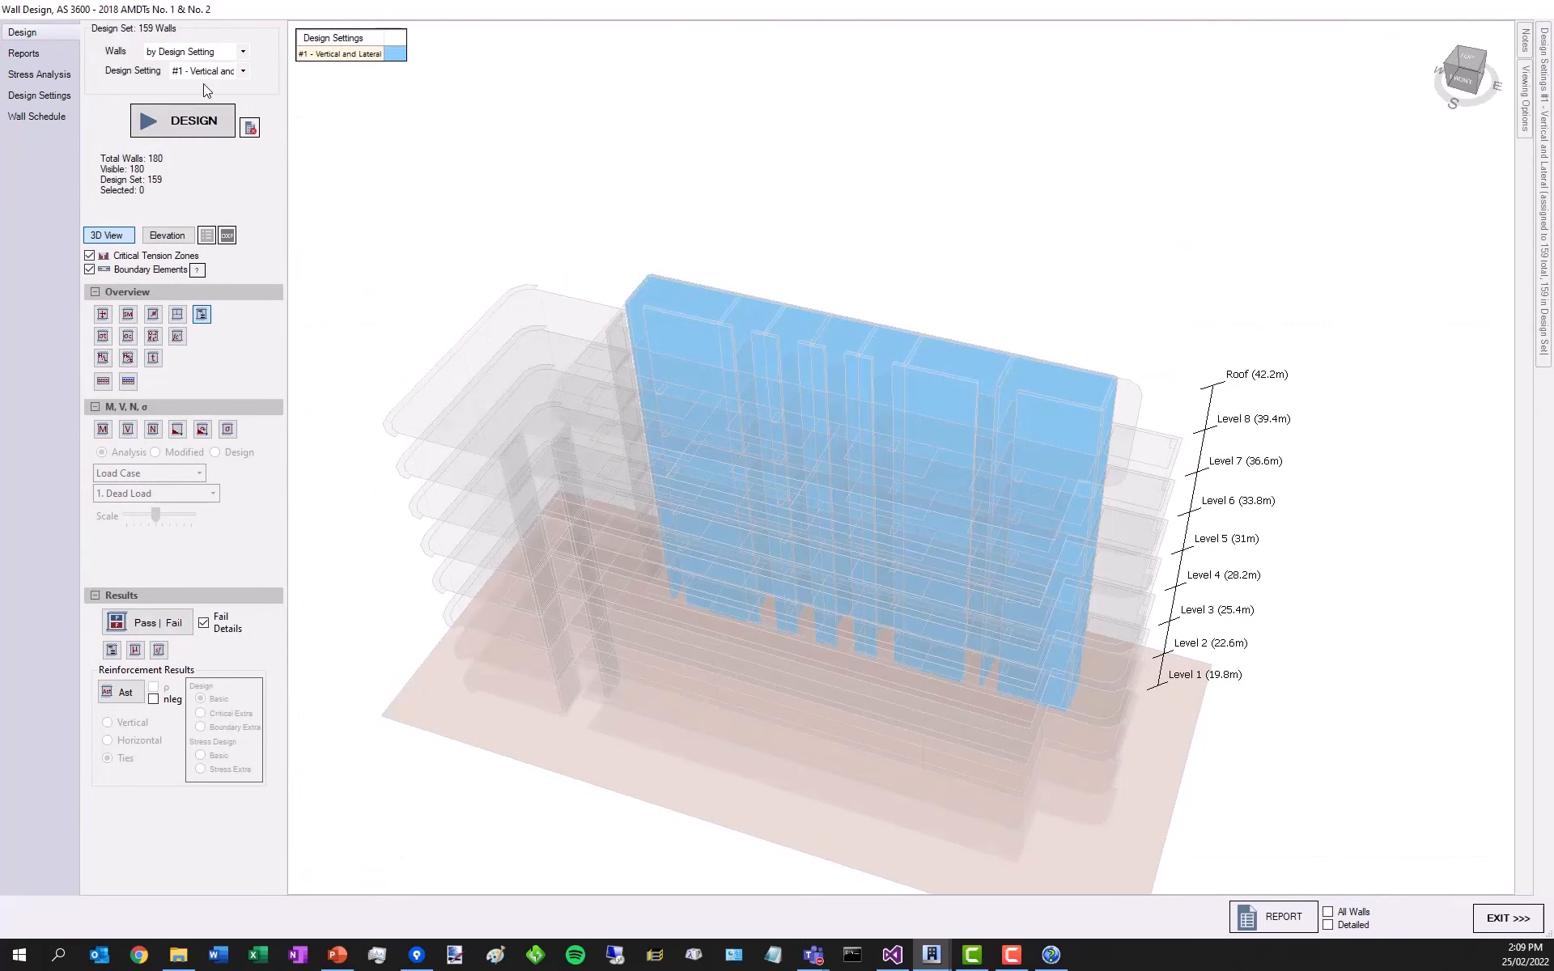
- Set the design set to All Walls so both assigned design settings are displayed on the model
{"action": "left_click", "coordinate": [200, 52]}
{"action": "left_click", "coordinate": [198, 63]}
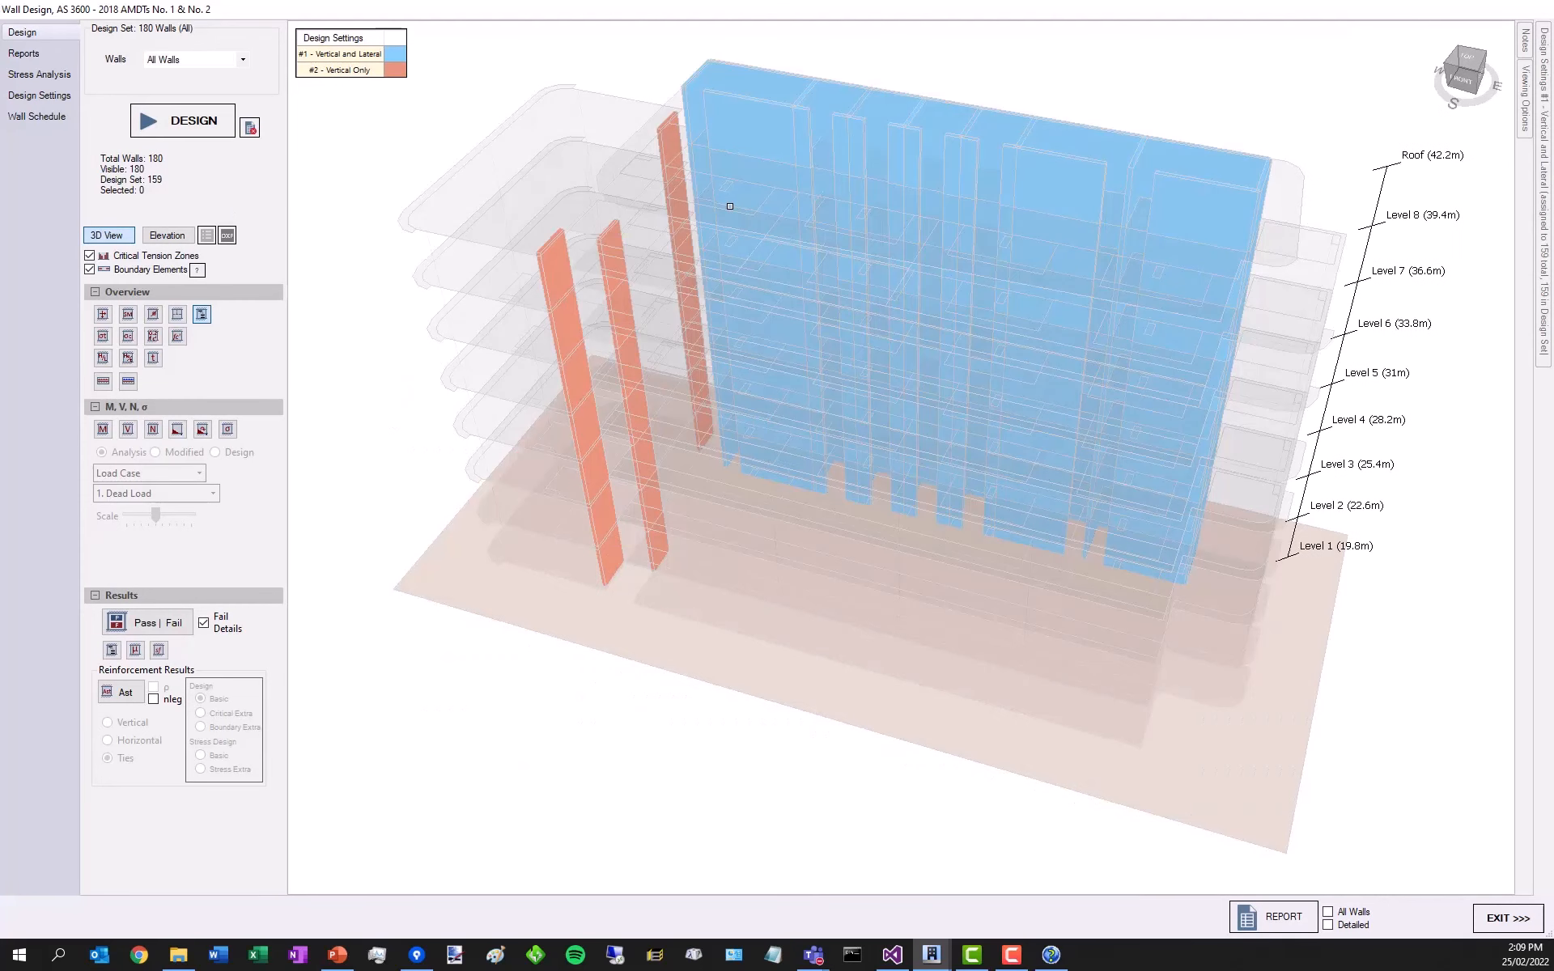
{"action": "scroll", "coordinate": [800, 357], "scroll_direction": "down", "scroll_amount": 2}
{"action": "scroll", "coordinate": [797, 364], "scroll_direction": "down", "scroll_amount": 2}
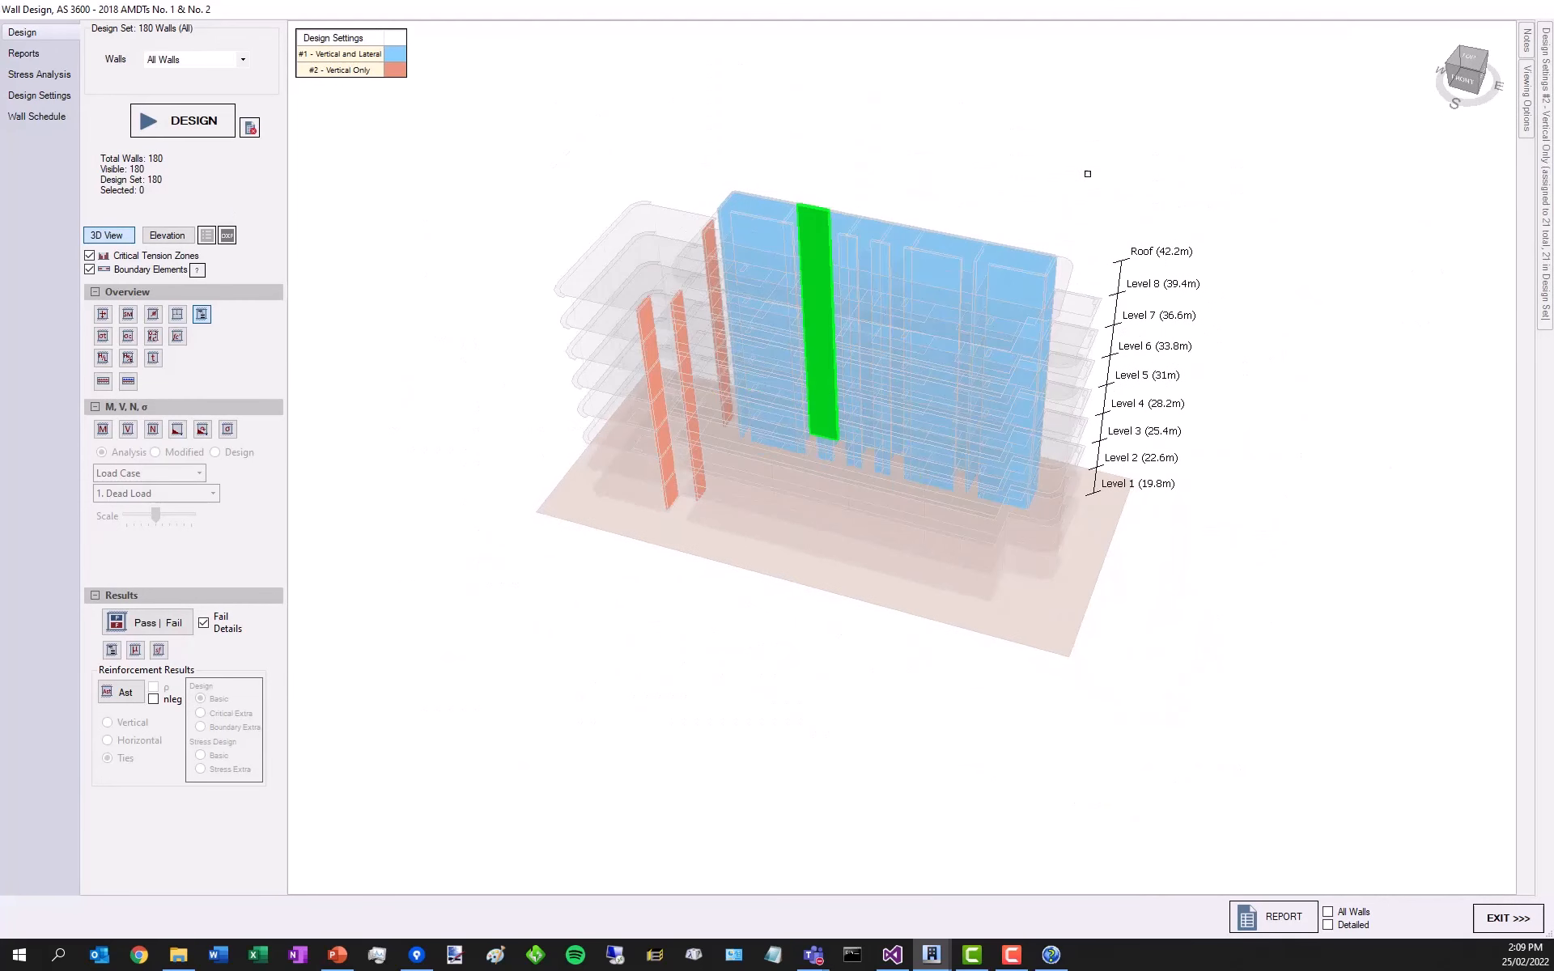
{"action": "scroll", "coordinate": [1076, 180], "scroll_direction": "up", "scroll_amount": 3}
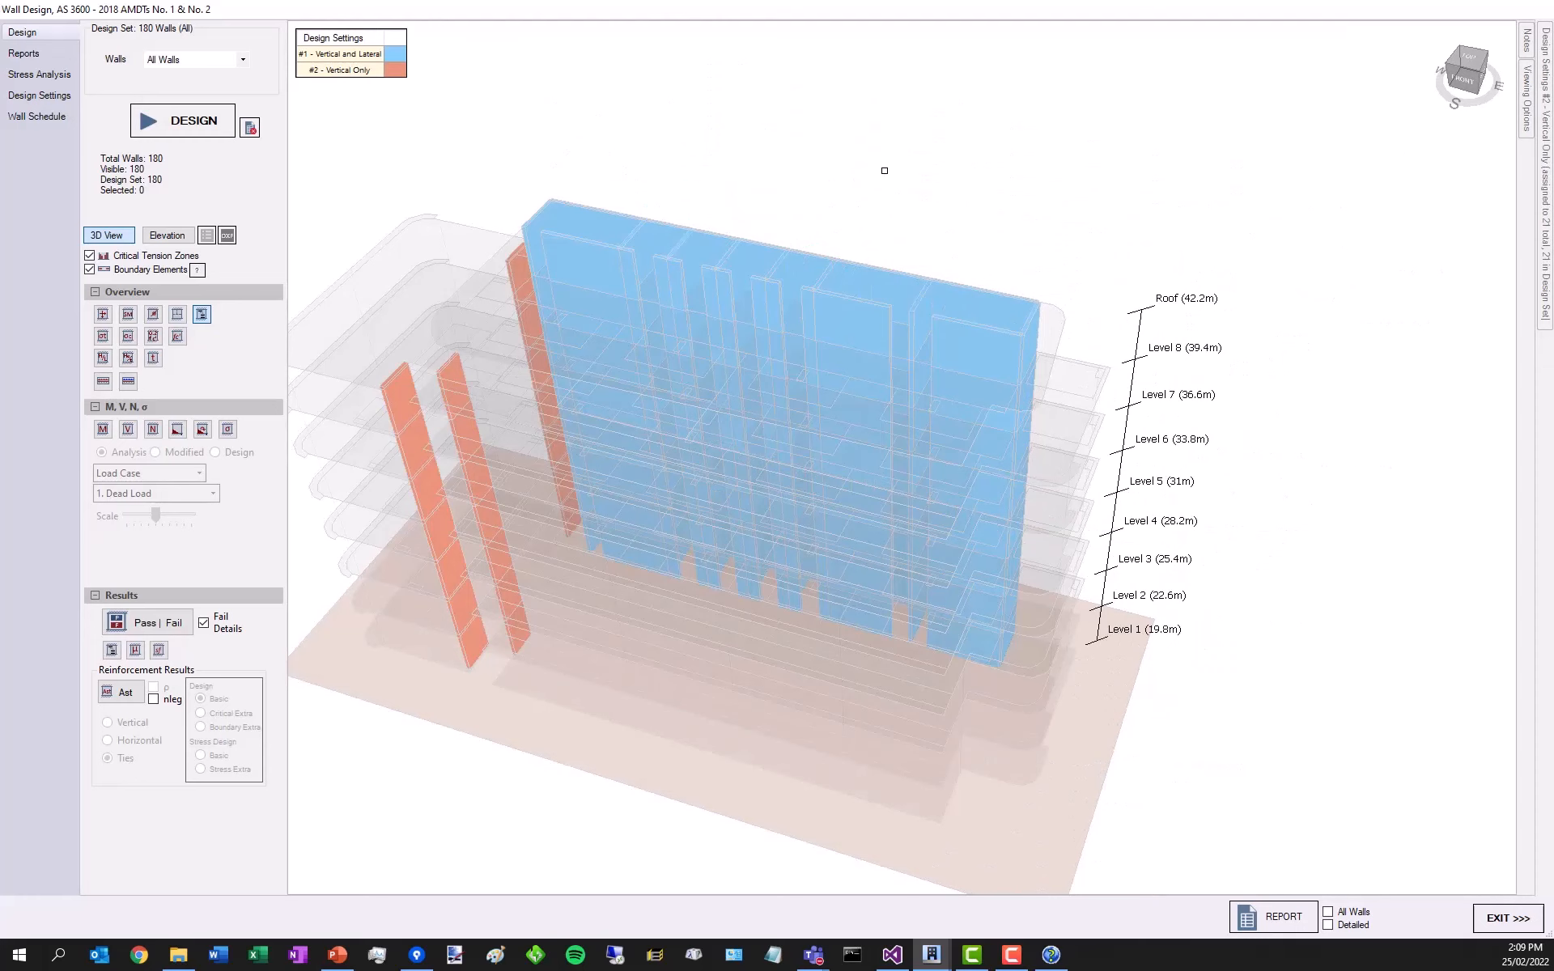
{"action": "left_click_drag", "start_coordinate": [884, 170], "coordinate": [690, 108]}
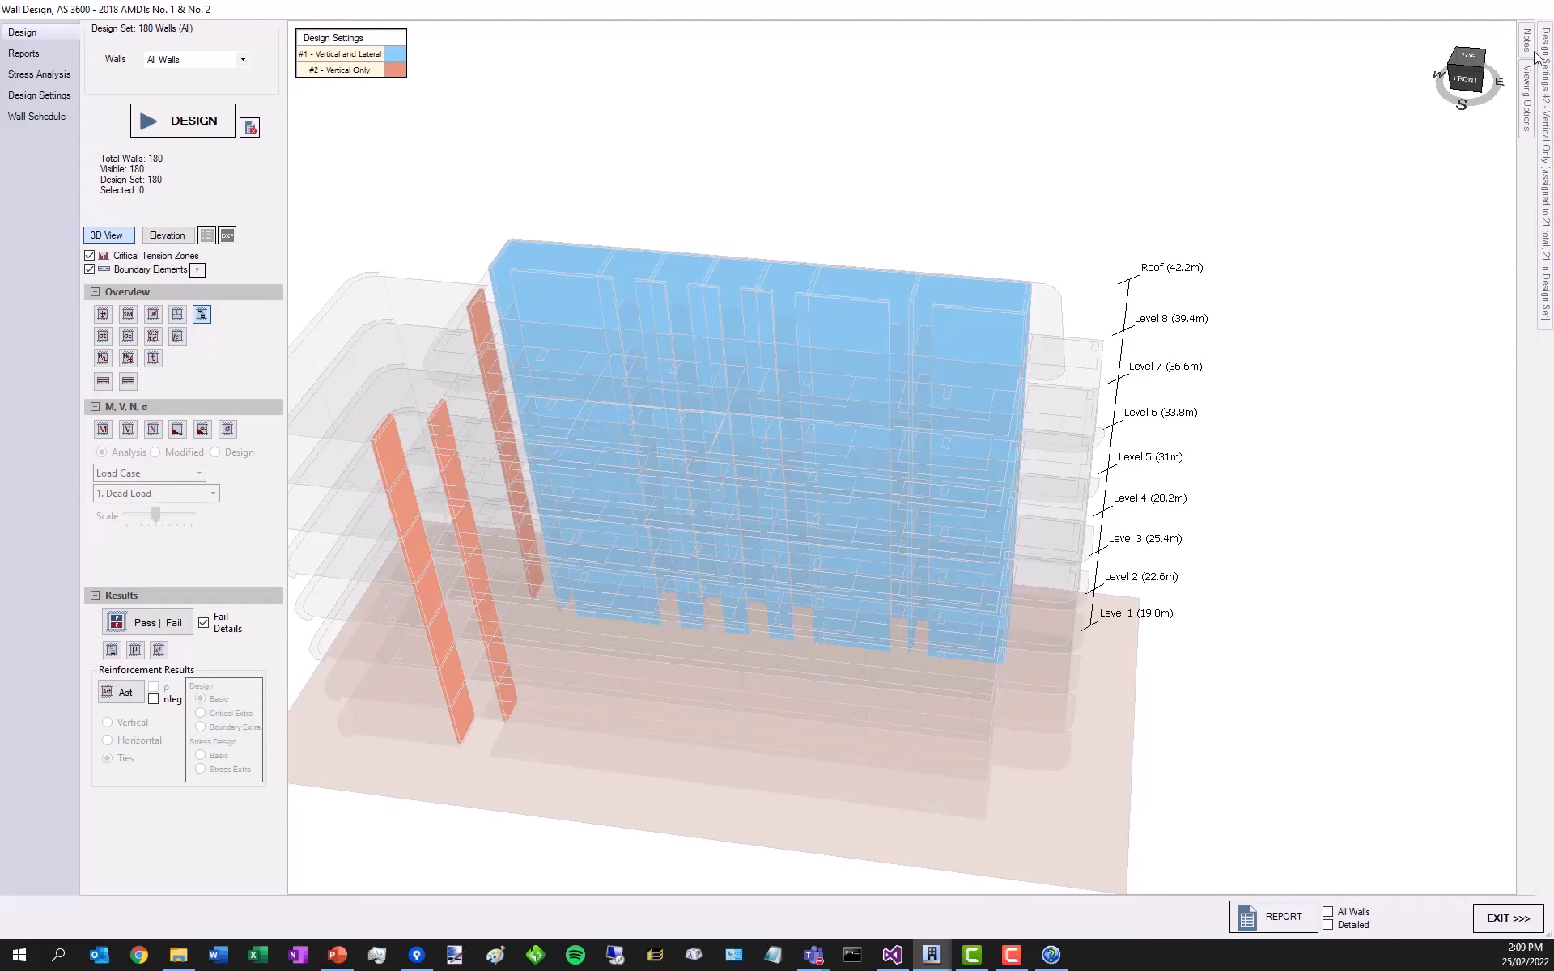
- Pin the design settings and their setting details open beside the 3D model
{"action": "mouse_move", "coordinate": [1546, 61]}
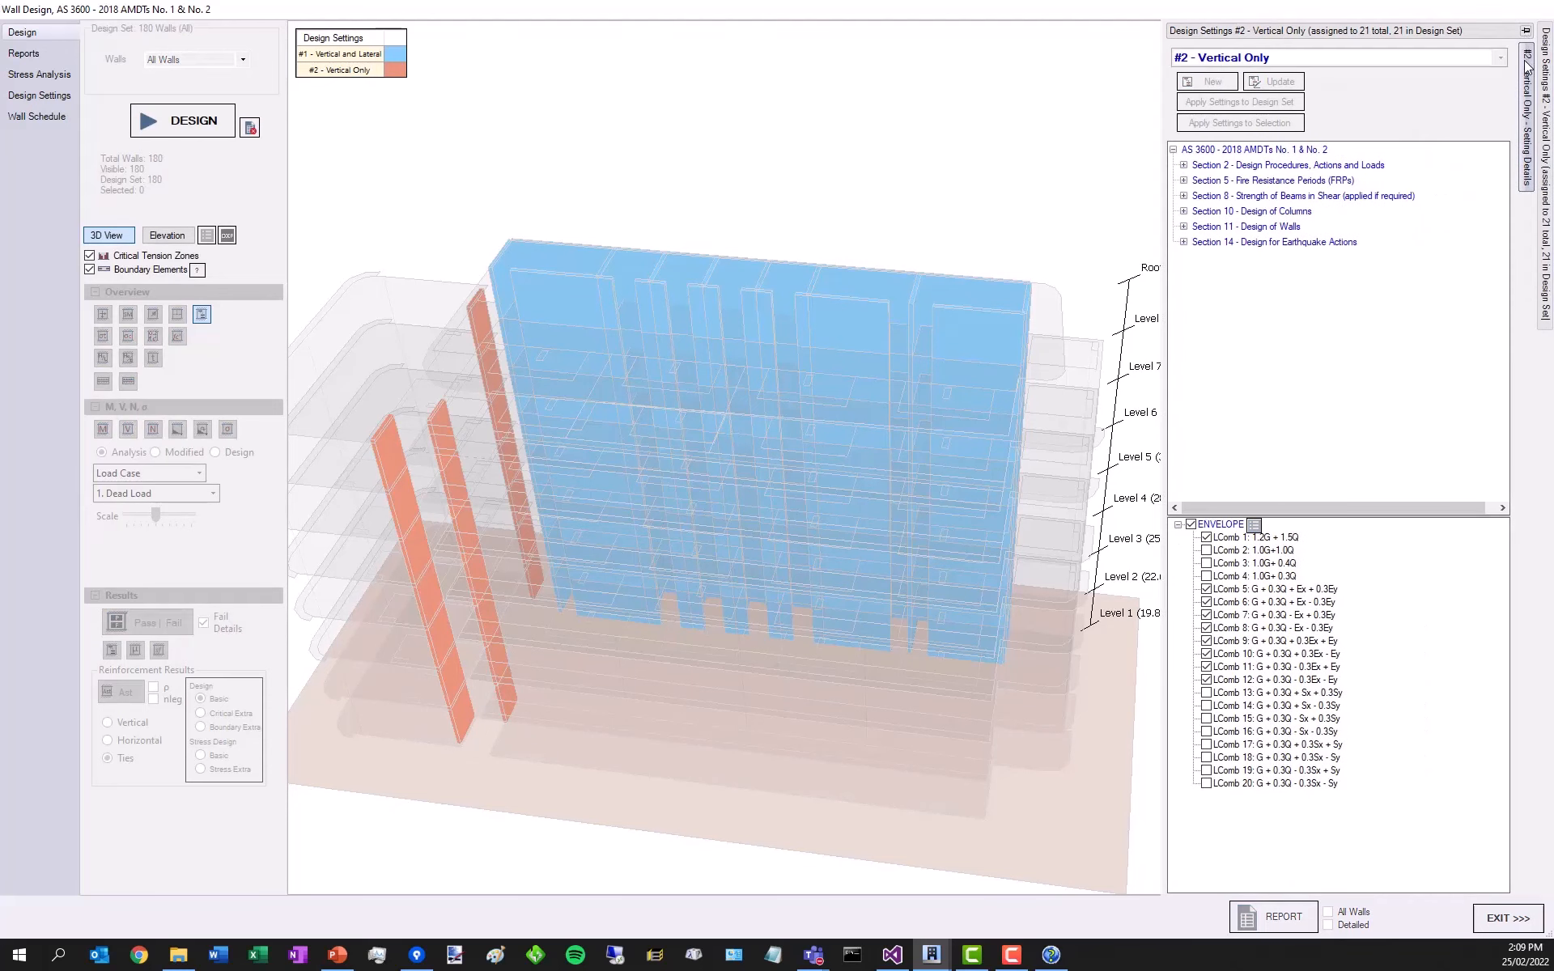
{"action": "left_click", "coordinate": [1526, 32]}
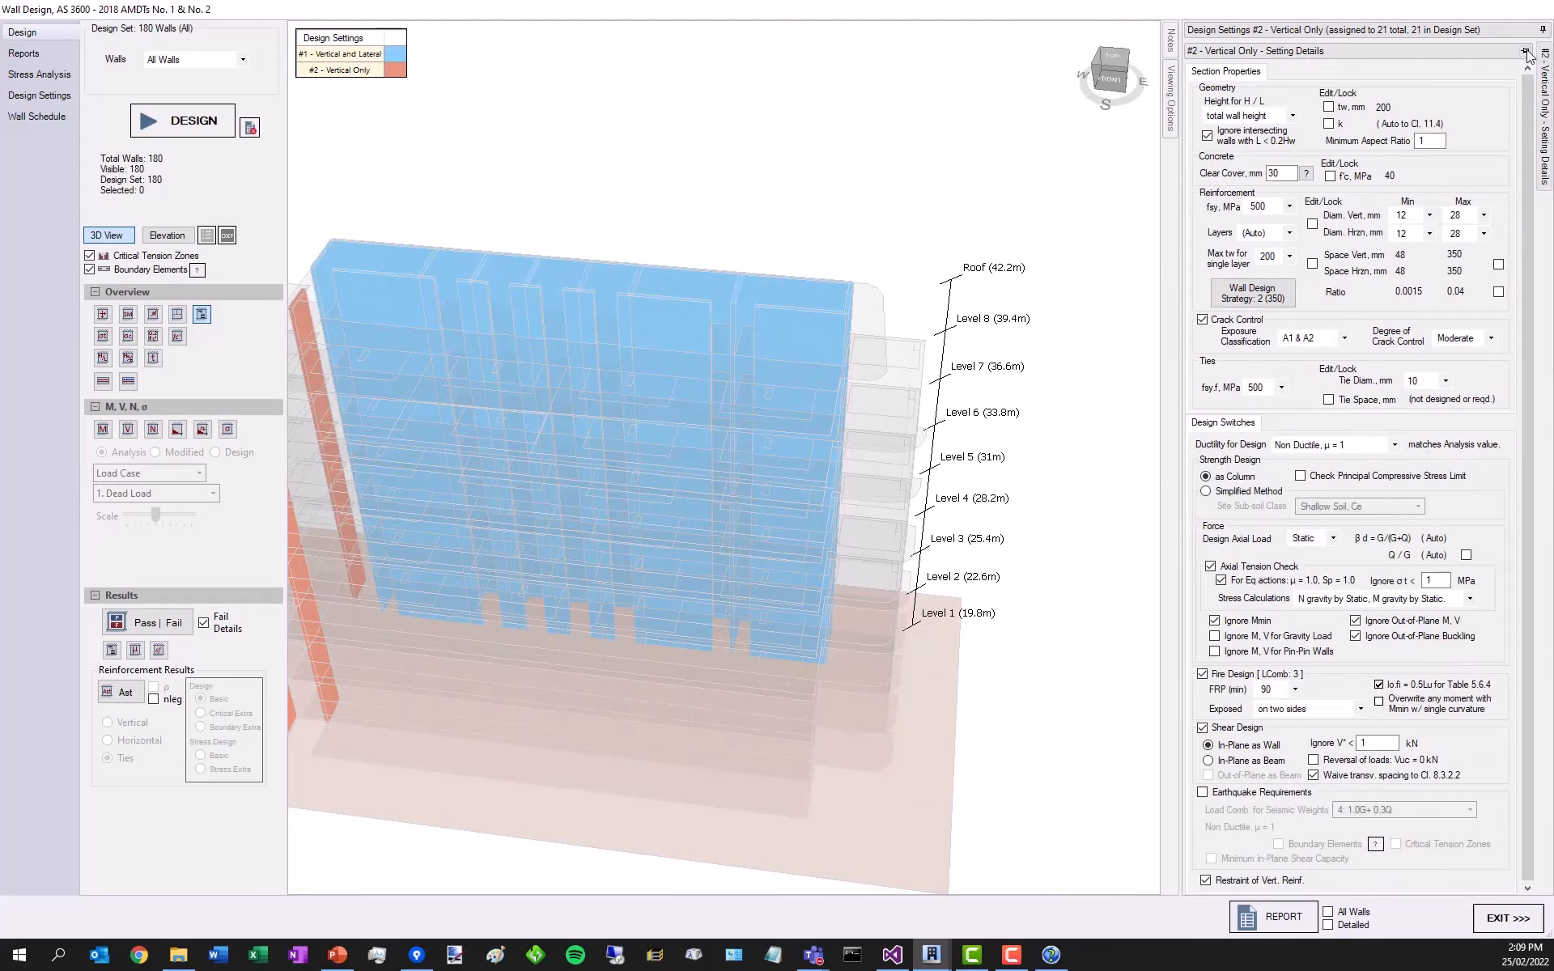
{"action": "left_click", "coordinate": [1525, 50]}
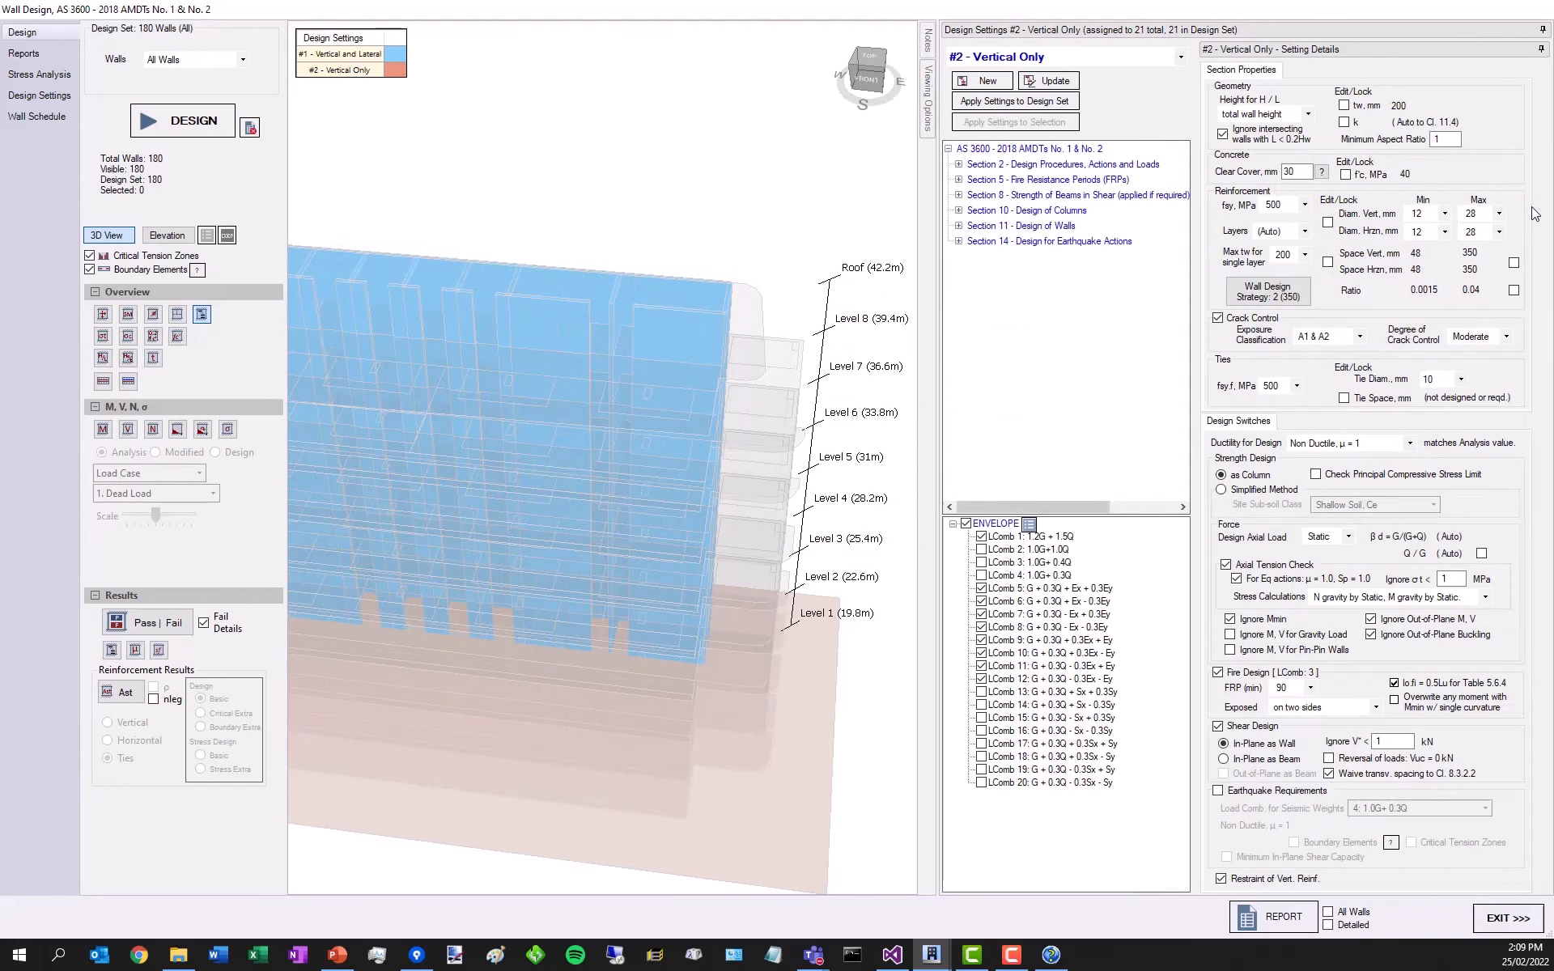
{"action": "scroll", "coordinate": [757, 217], "scroll_direction": "down", "scroll_amount": 2}
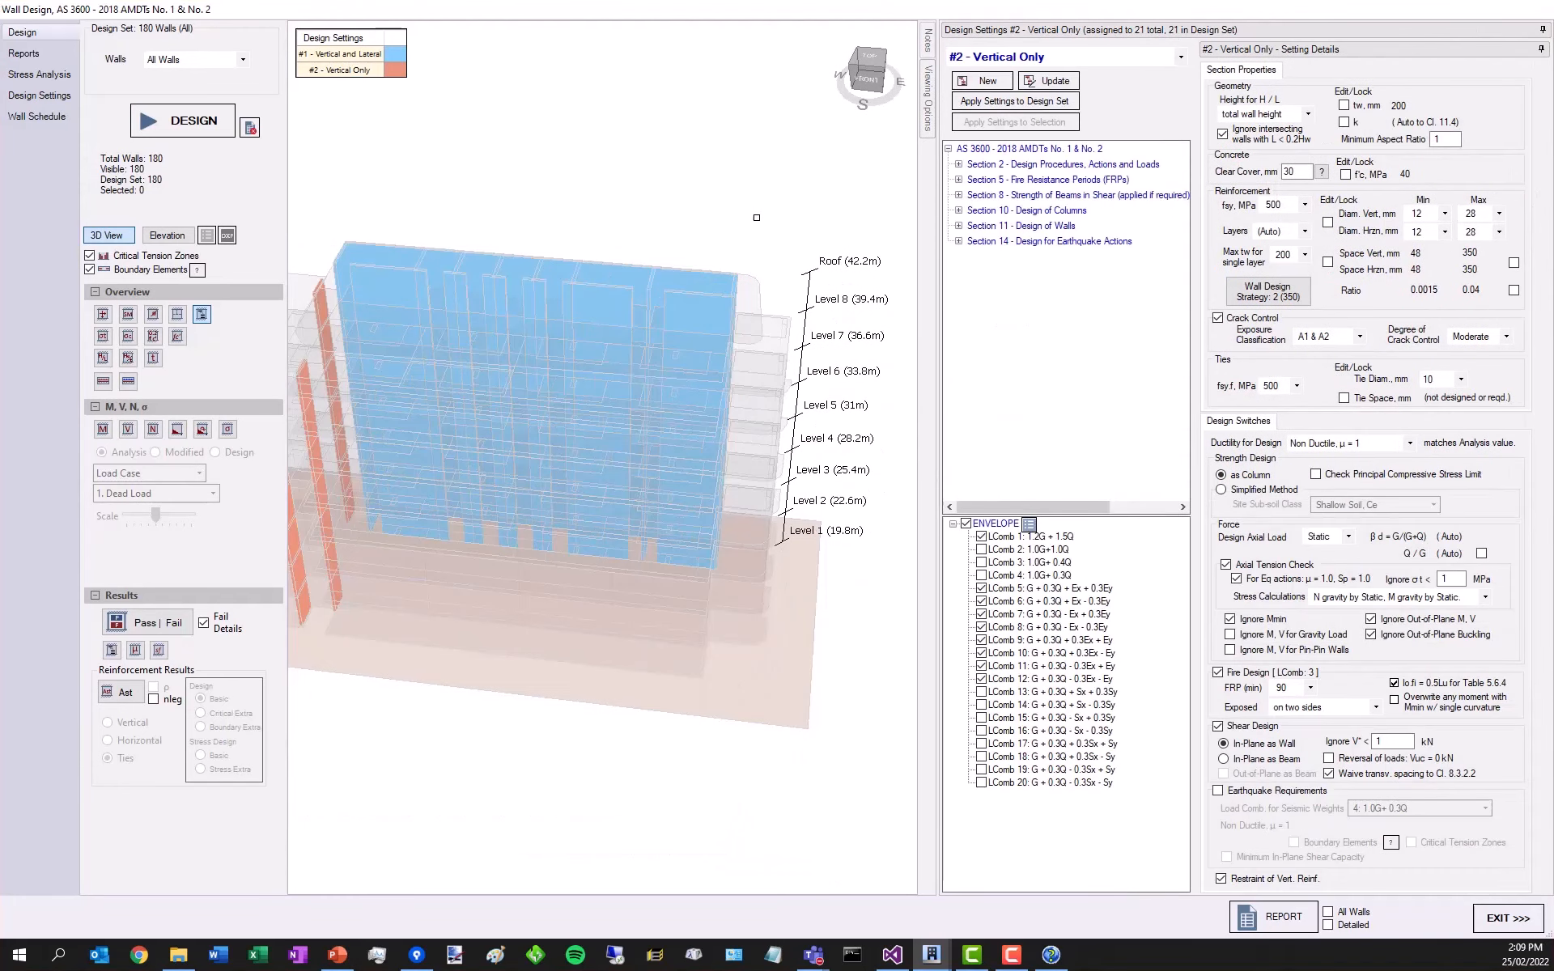
{"action": "scroll", "coordinate": [756, 217], "scroll_direction": "down", "scroll_amount": 1}
- Compare the #1 - Vertical and Lateral, #2 - Vertical Only and #3 - Simplified Method design settings, ending on #1
{"action": "left_click", "coordinate": [1080, 57]}
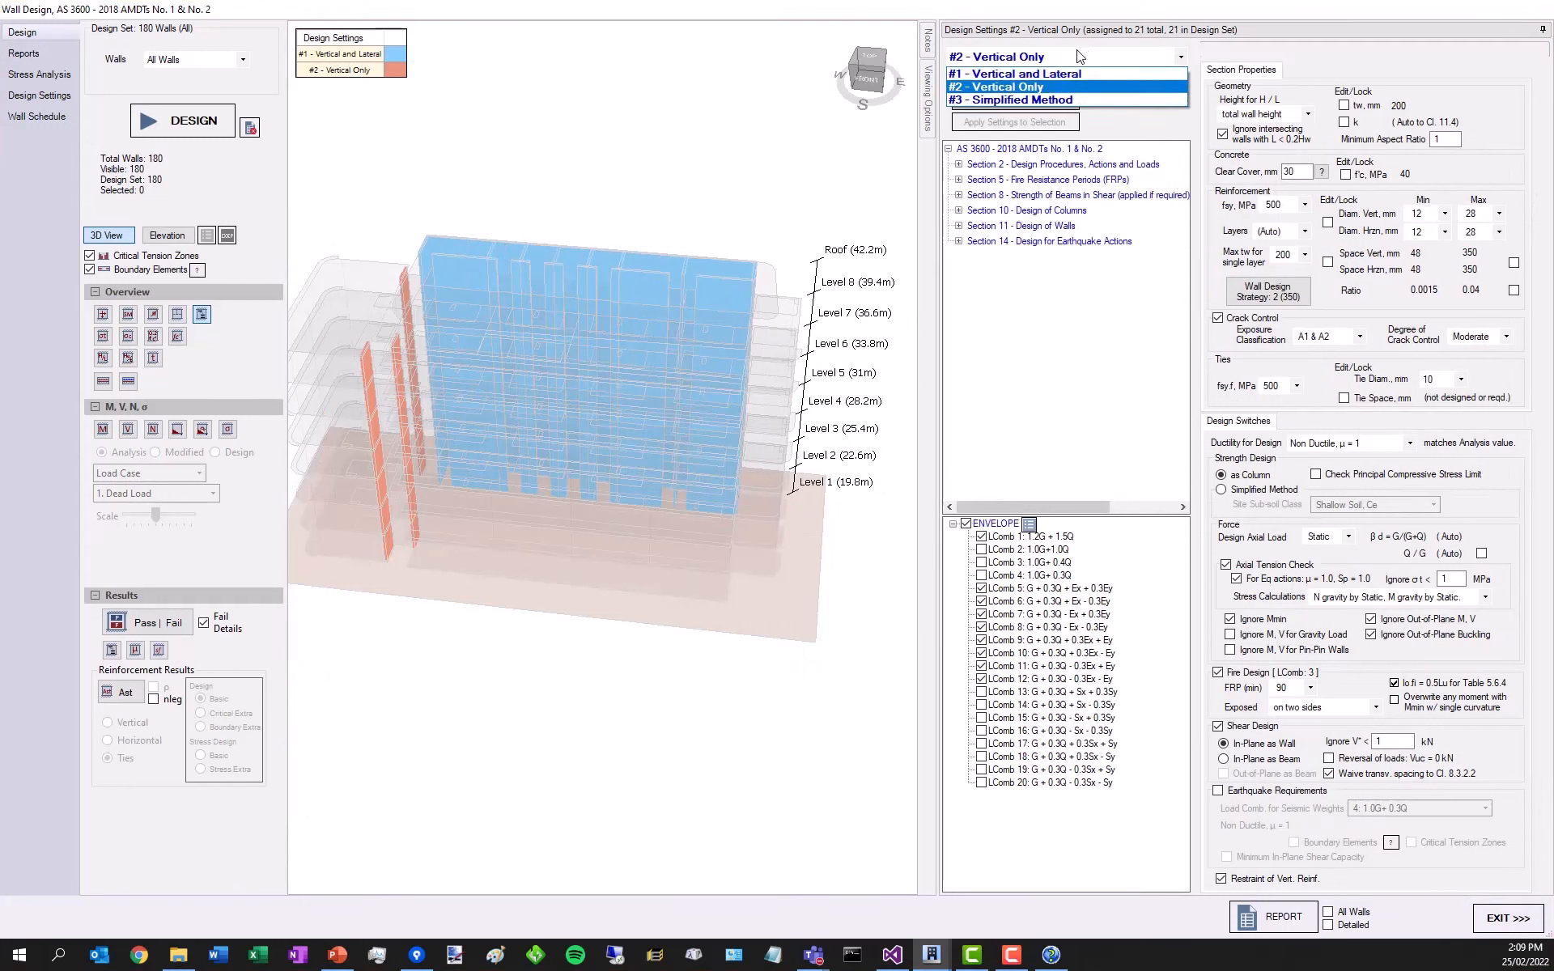
{"action": "left_click", "coordinate": [1022, 74]}
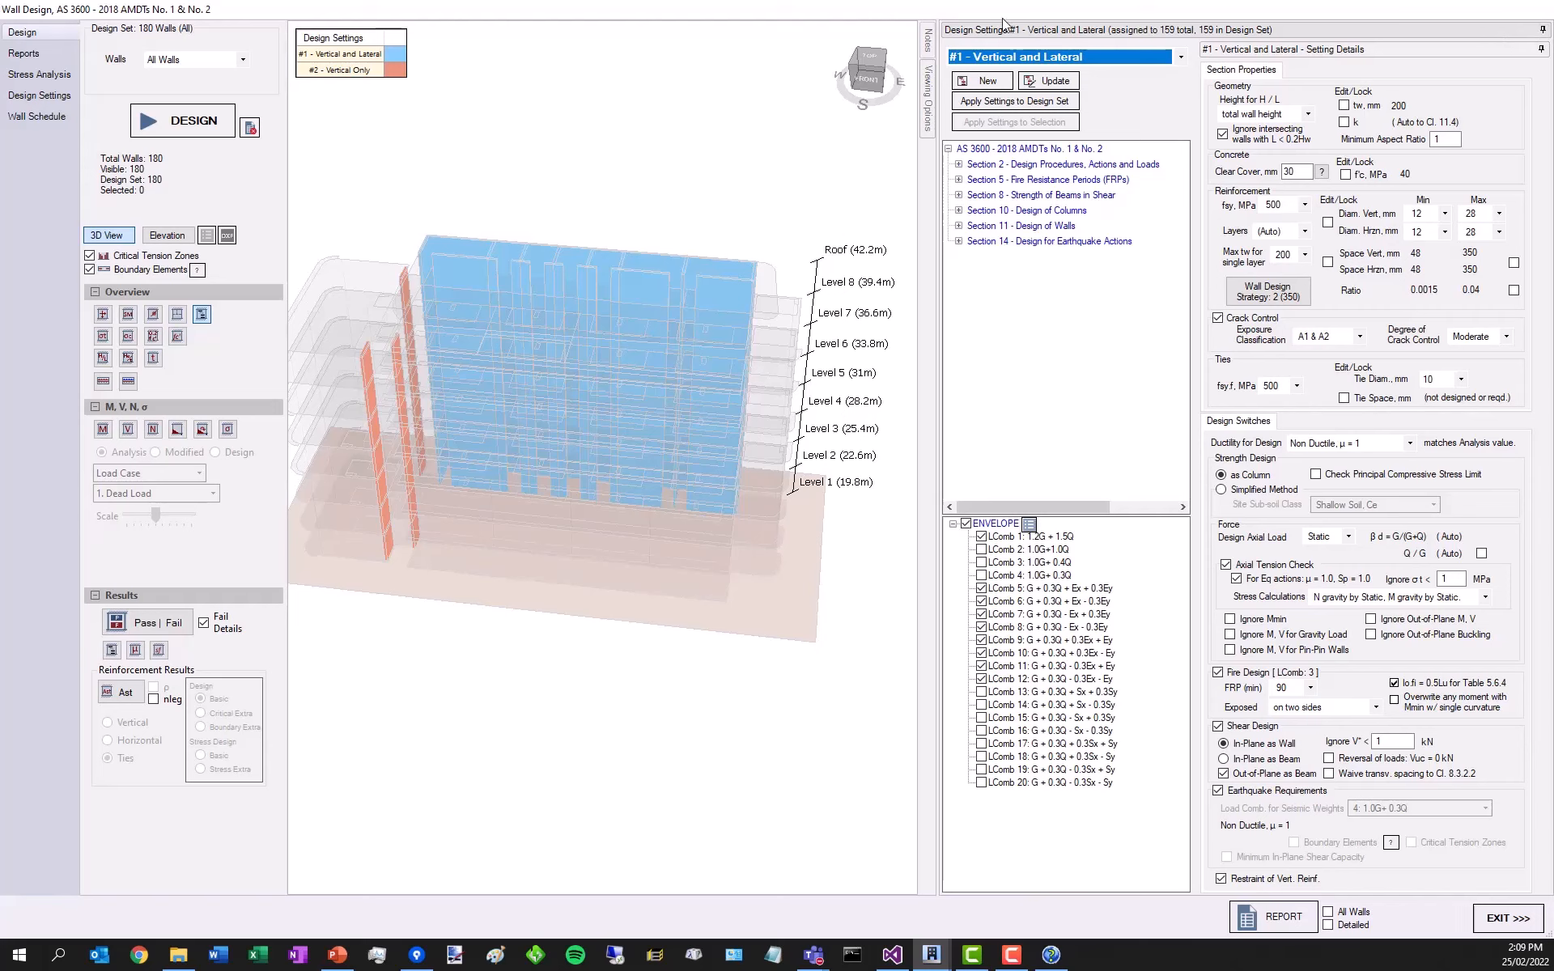
{"action": "left_click", "coordinate": [1002, 57]}
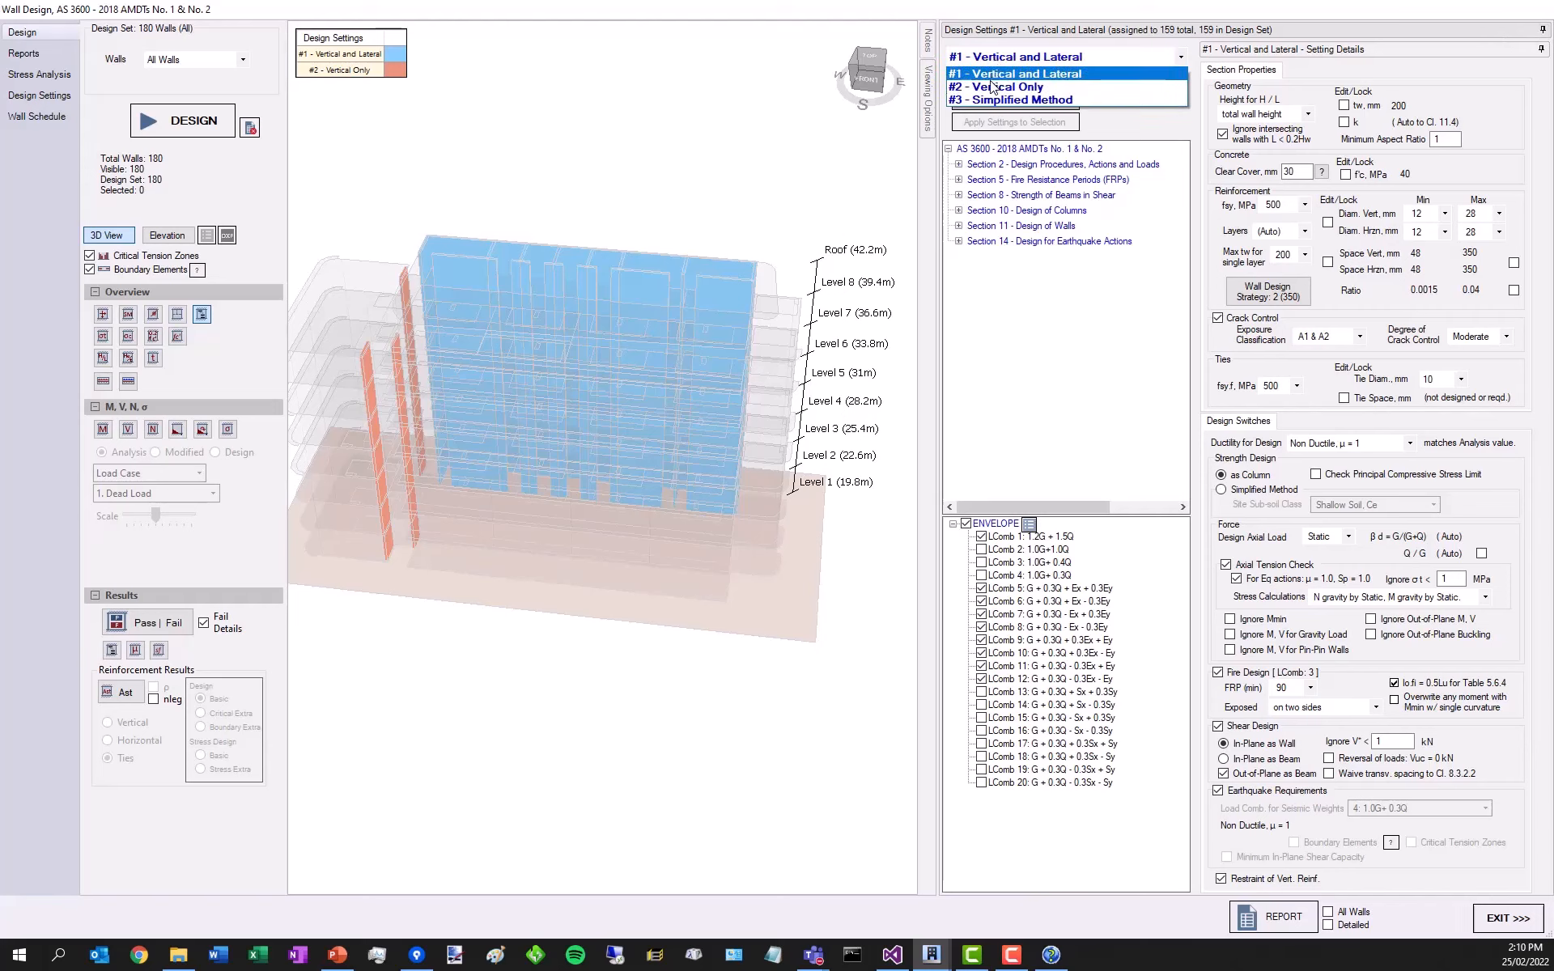
{"action": "left_click", "coordinate": [1005, 87]}
{"action": "left_click", "coordinate": [1012, 63]}
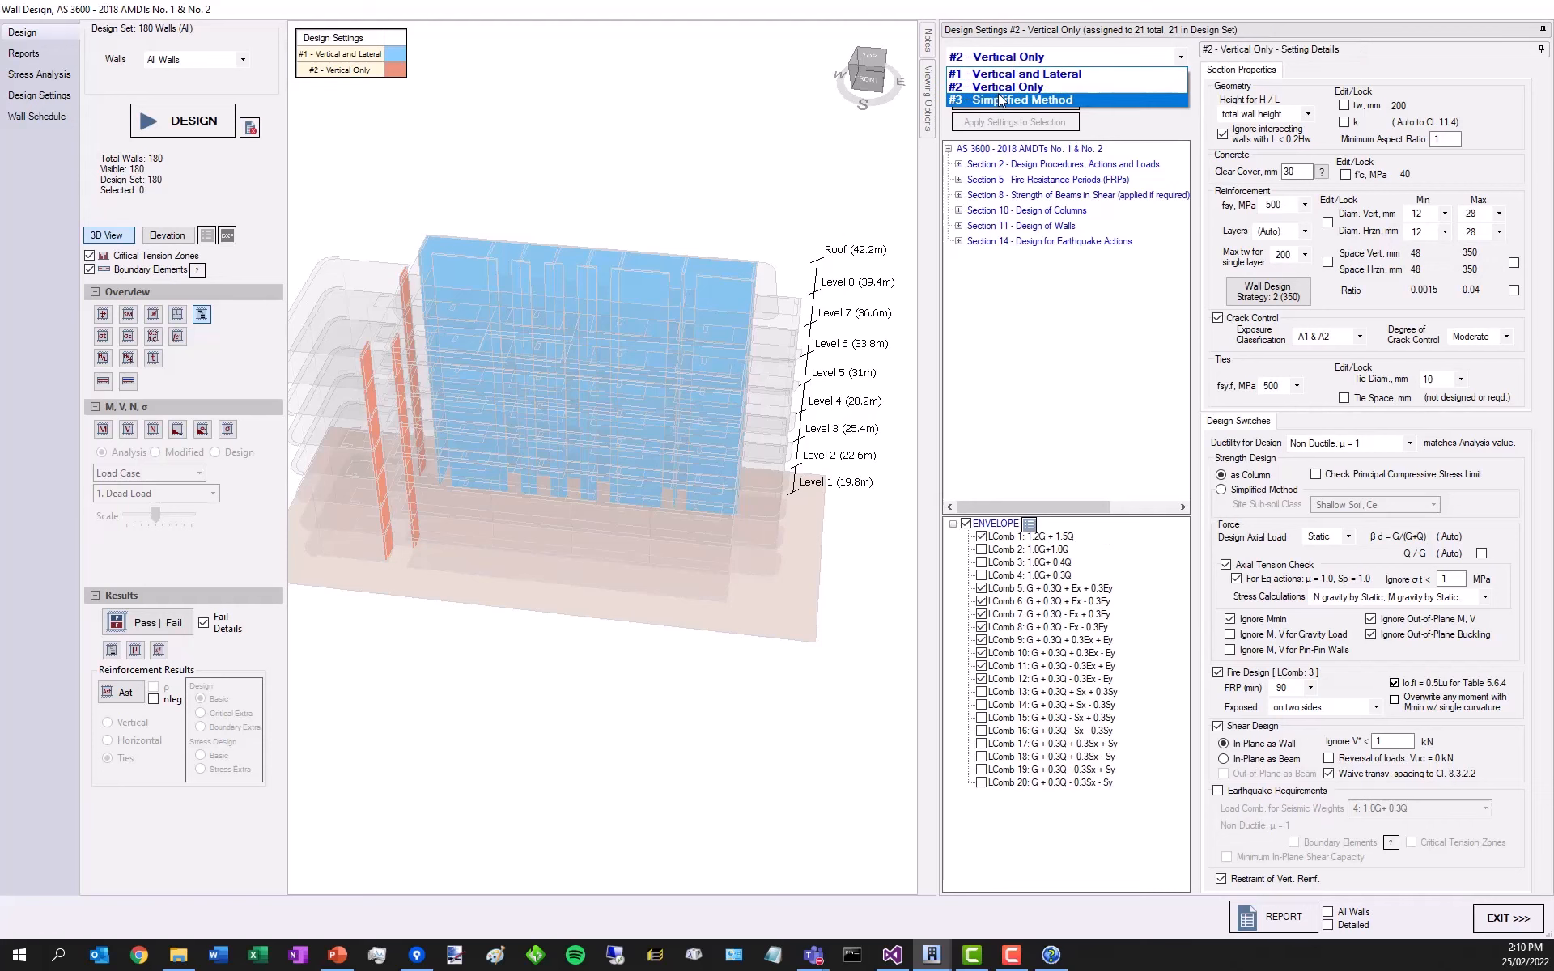
{"action": "left_click", "coordinate": [1003, 100]}
{"action": "left_click", "coordinate": [1027, 64]}
{"action": "left_click", "coordinate": [977, 74]}
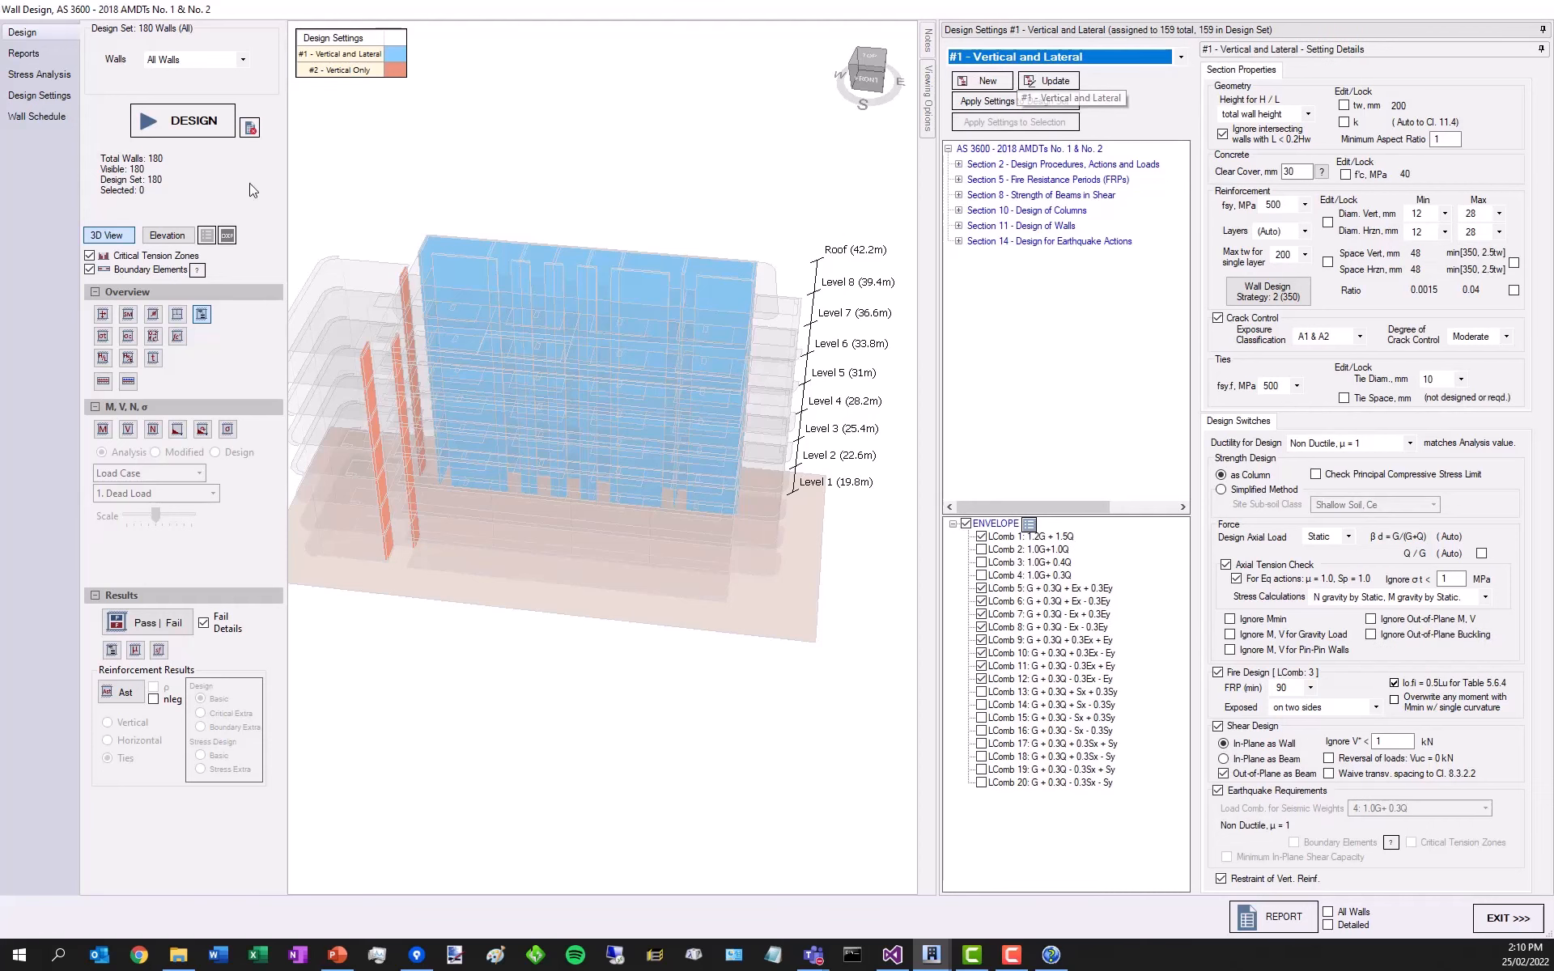
- View the table of design settings and their assigned walls, then return to the 3D model coloured by design setting
{"action": "left_click", "coordinate": [49, 97]}
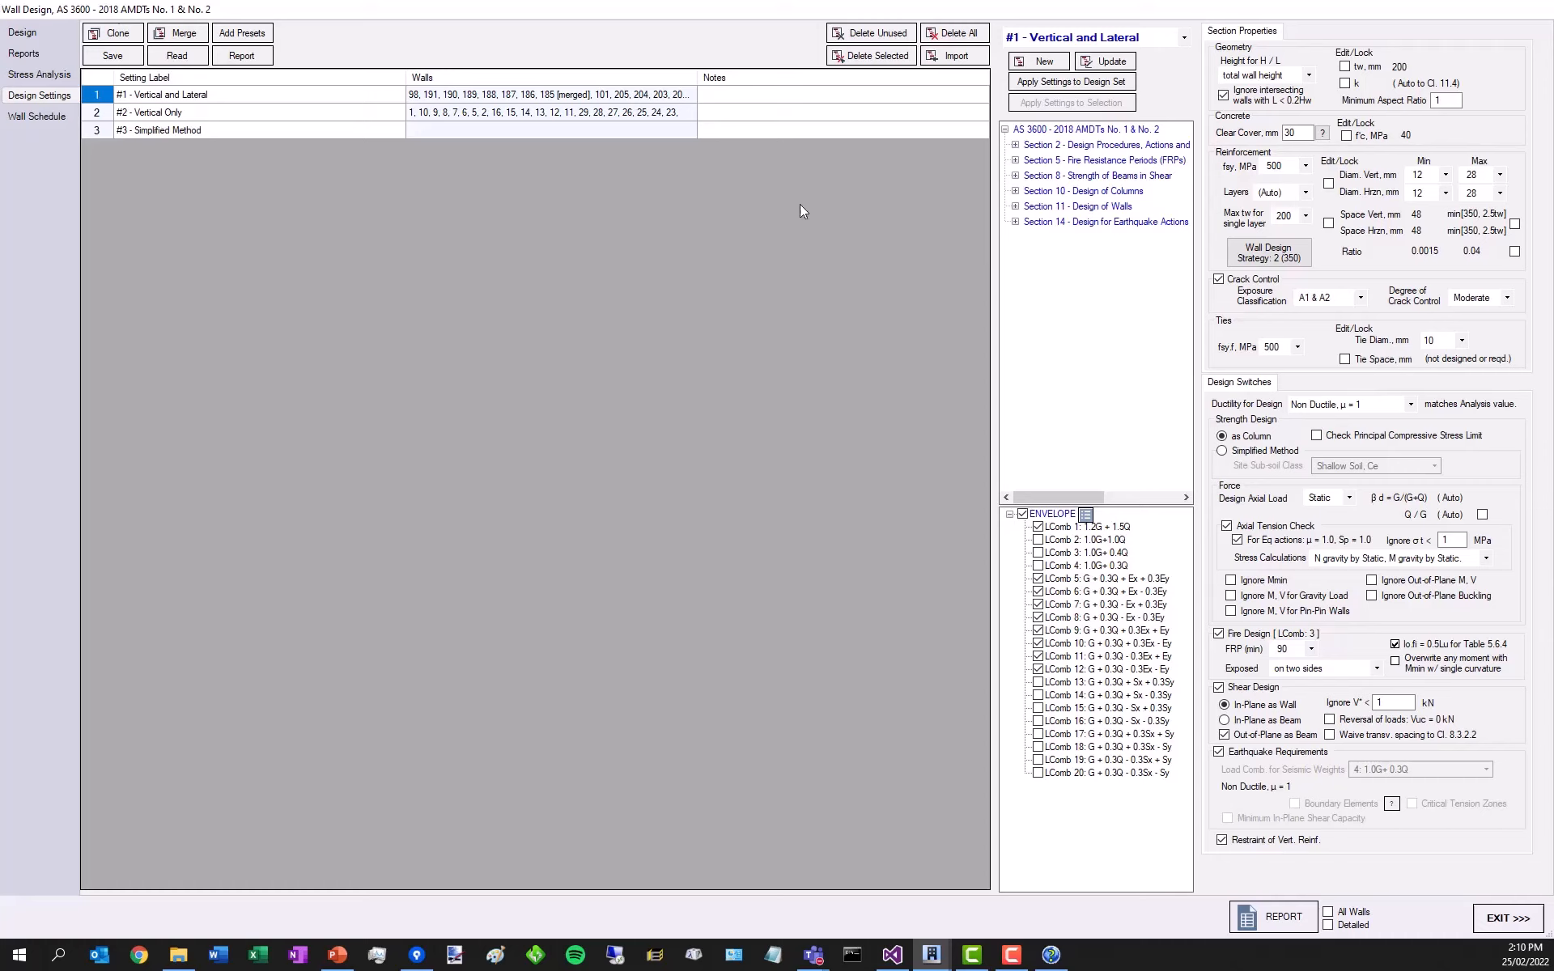
{"action": "left_click", "coordinate": [41, 34]}
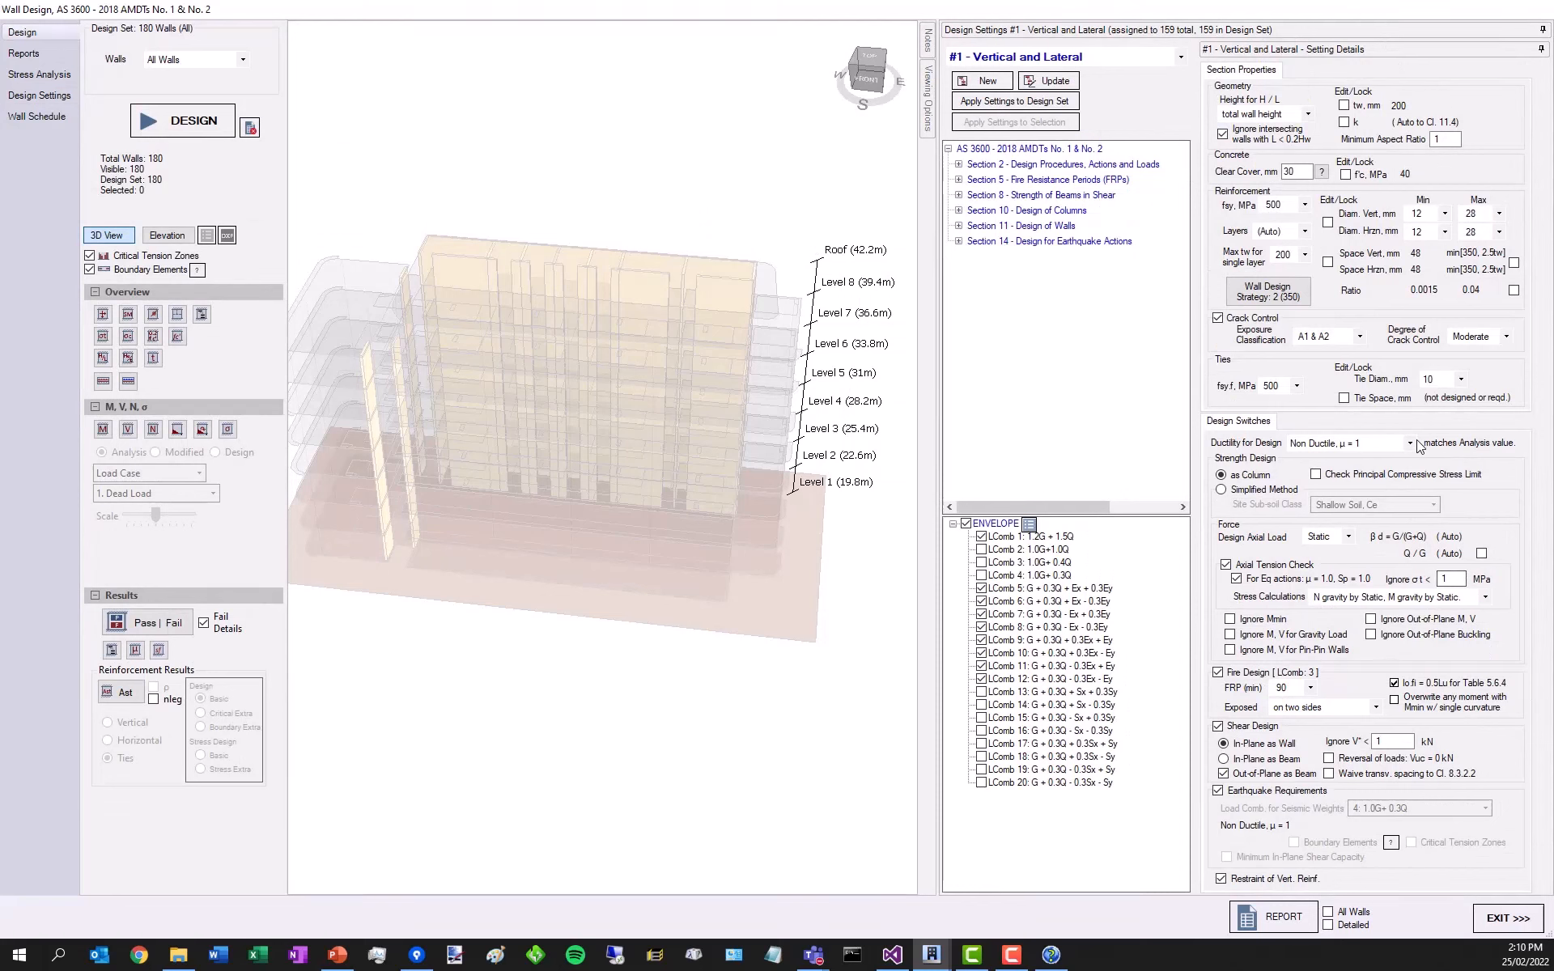
{"action": "left_click", "coordinate": [202, 314]}
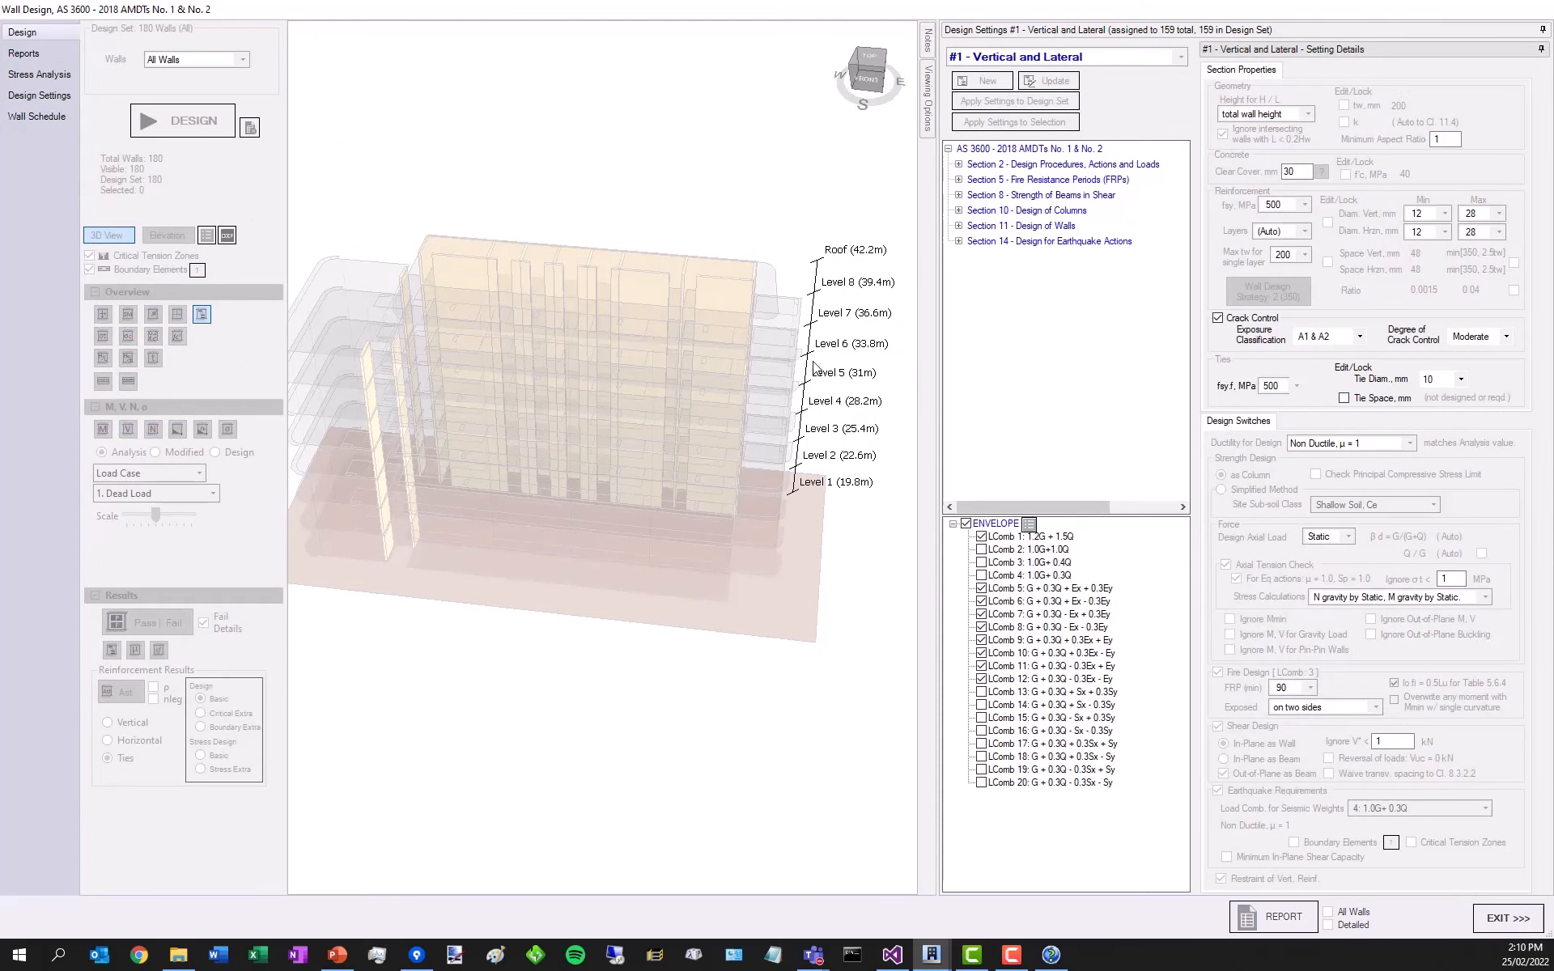
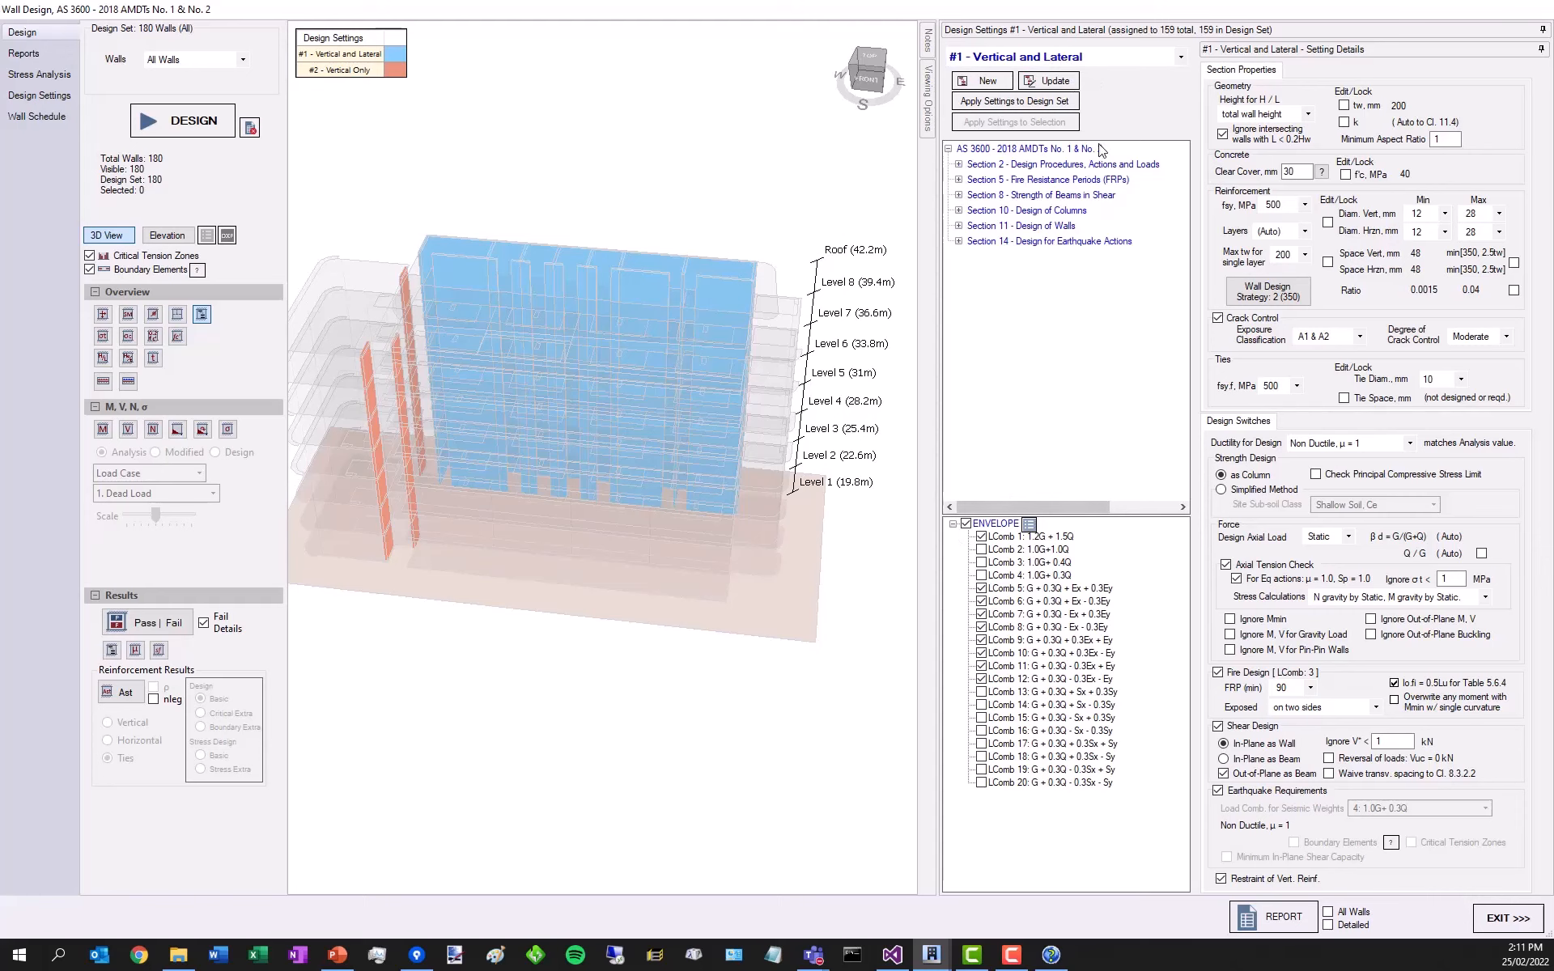
- Remove load combinations 5 to 12 from the #2 - Vertical Only design setting's envelope and update the setting
{"action": "left_click", "coordinate": [1072, 60]}
{"action": "left_click", "coordinate": [1024, 87]}
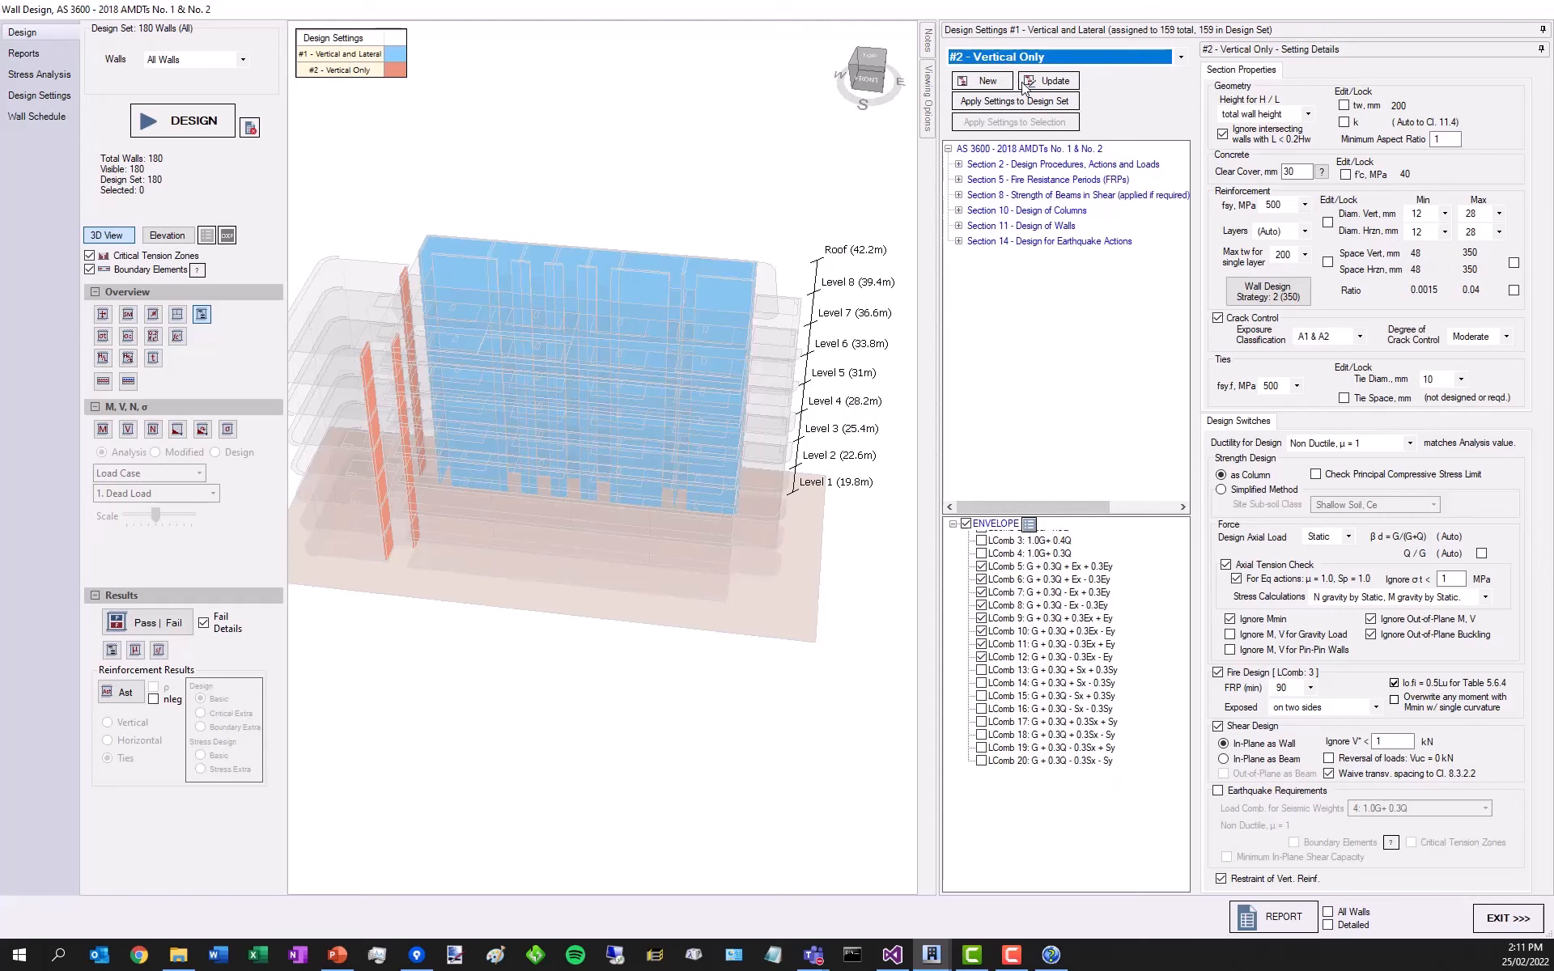
{"action": "scroll", "coordinate": [794, 157], "scroll_direction": "down", "scroll_amount": 1}
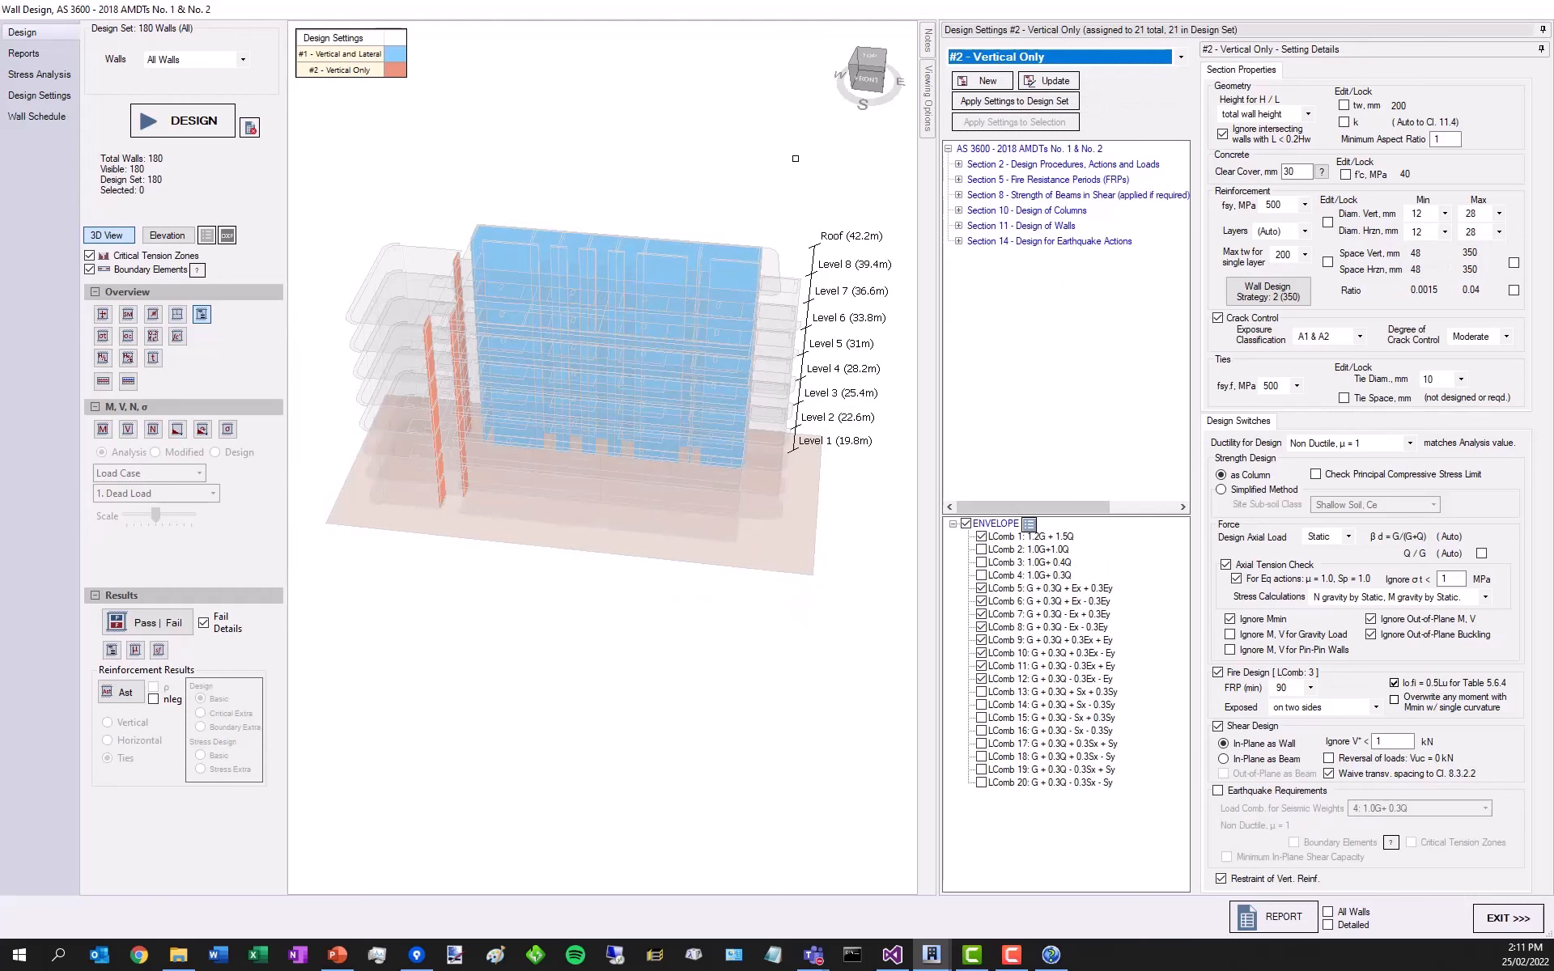
{"action": "left_click_drag", "start_coordinate": [794, 156], "coordinate": [732, 172]}
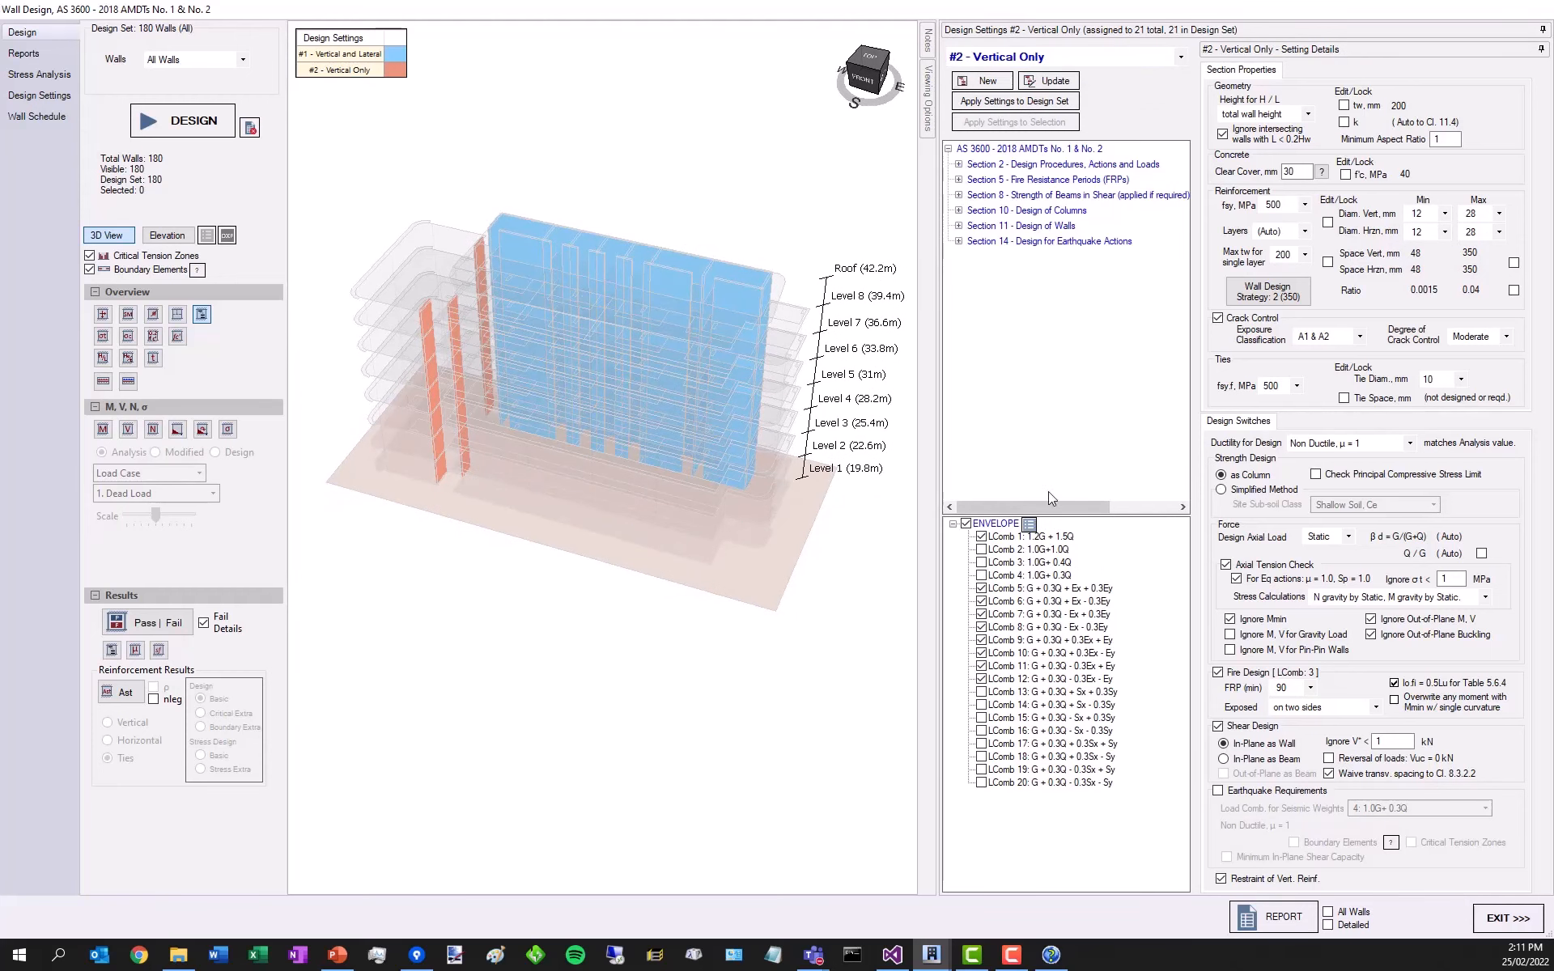
{"action": "left_click", "coordinate": [981, 588]}
{"action": "left_click", "coordinate": [982, 601]}
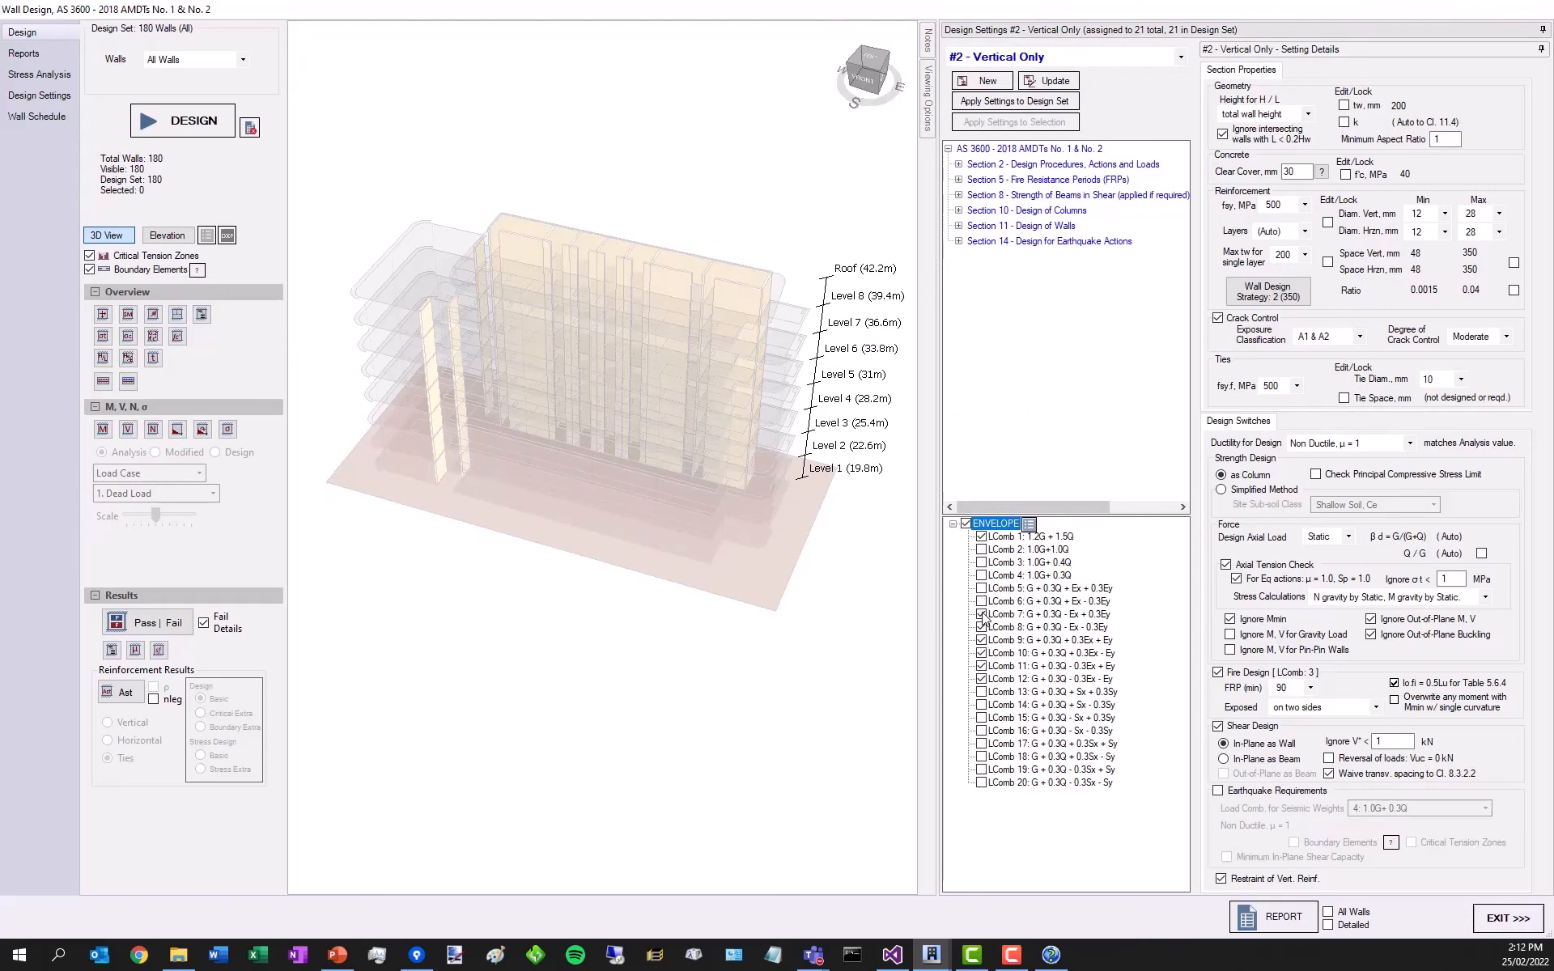
{"action": "left_click", "coordinate": [982, 653]}
{"action": "left_click", "coordinate": [982, 666]}
{"action": "left_click", "coordinate": [1049, 80]}
{"action": "left_click", "coordinate": [846, 528]}
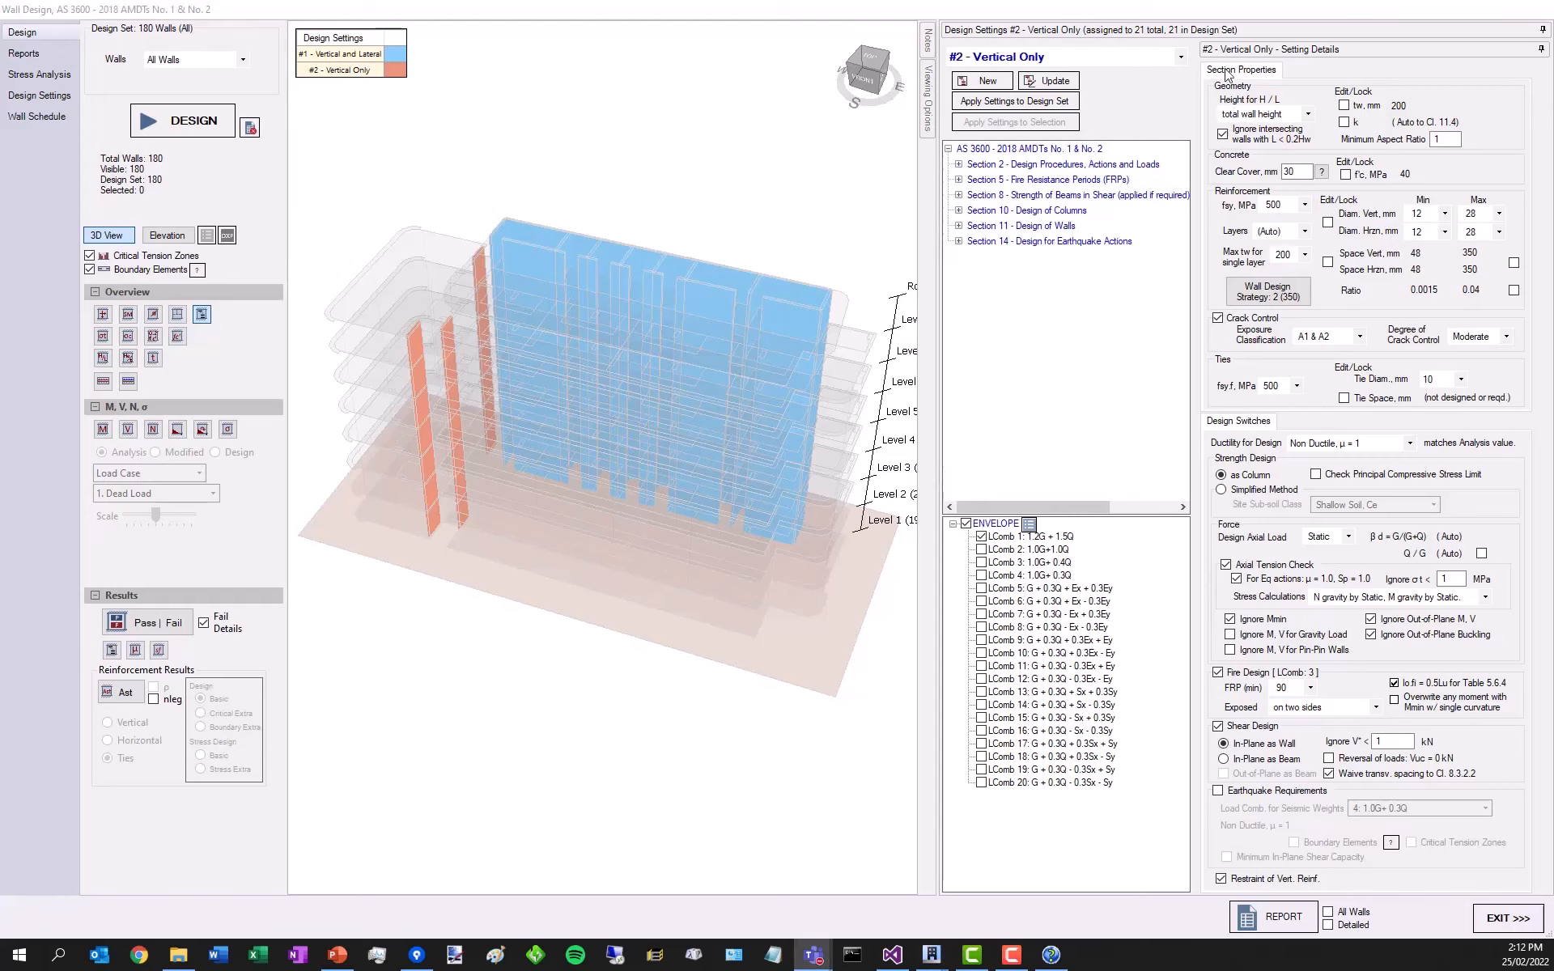
- Show the #1 - Vertical and Lateral setting and expand its Section 5 fire resistance and Section 11 wall design clauses
{"action": "left_click", "coordinate": [1128, 58]}
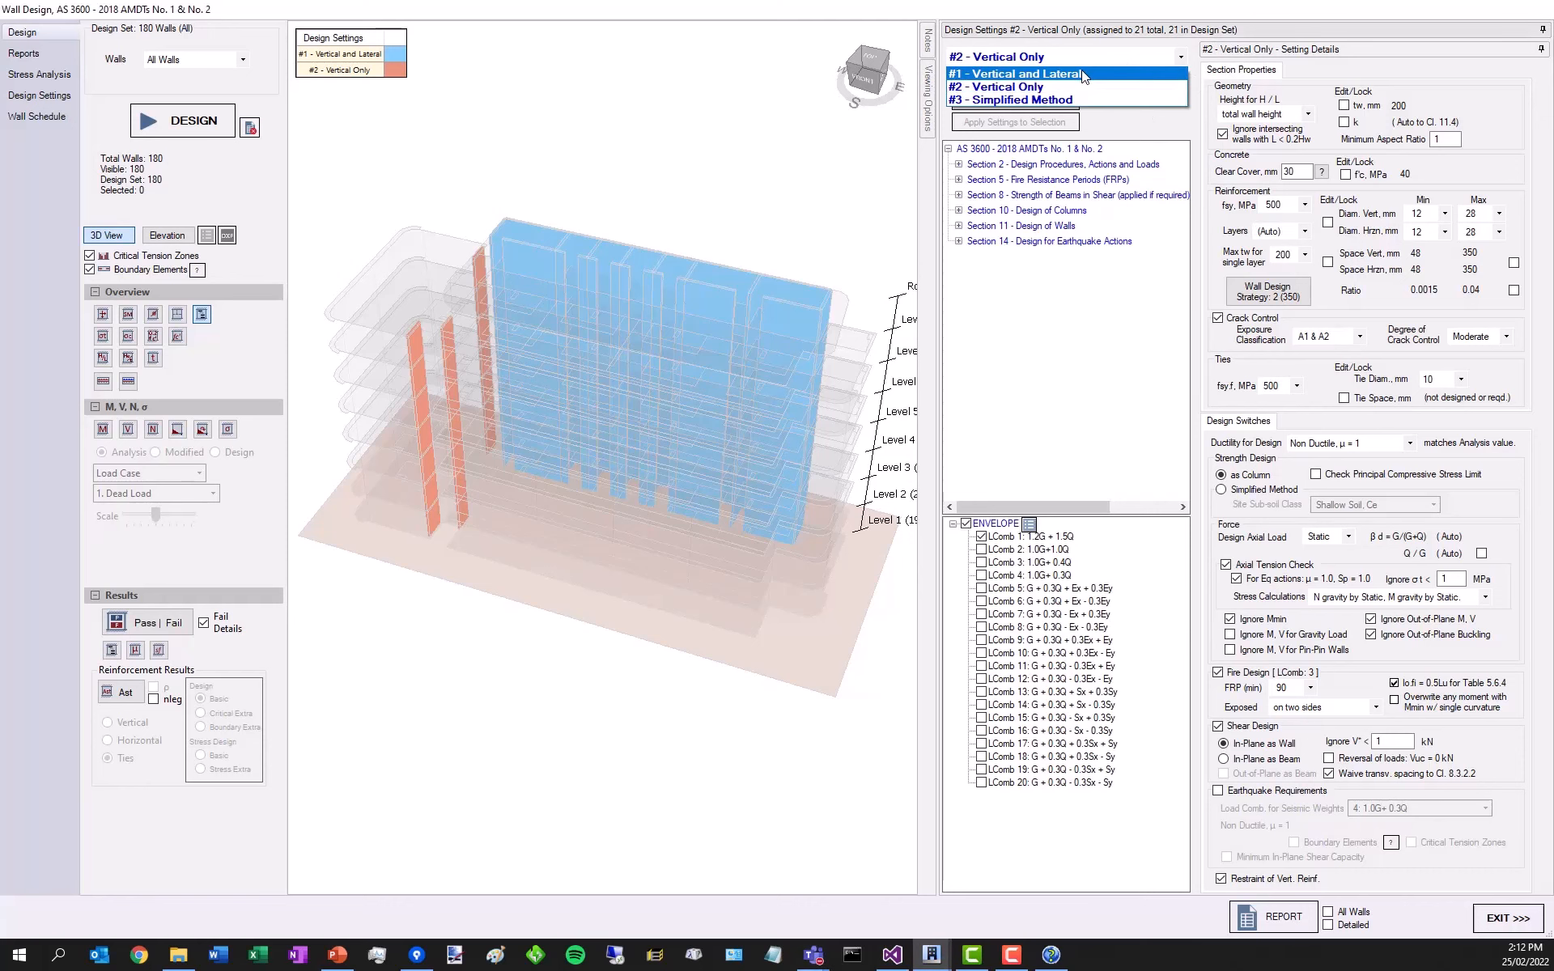
{"action": "left_click", "coordinate": [1091, 71]}
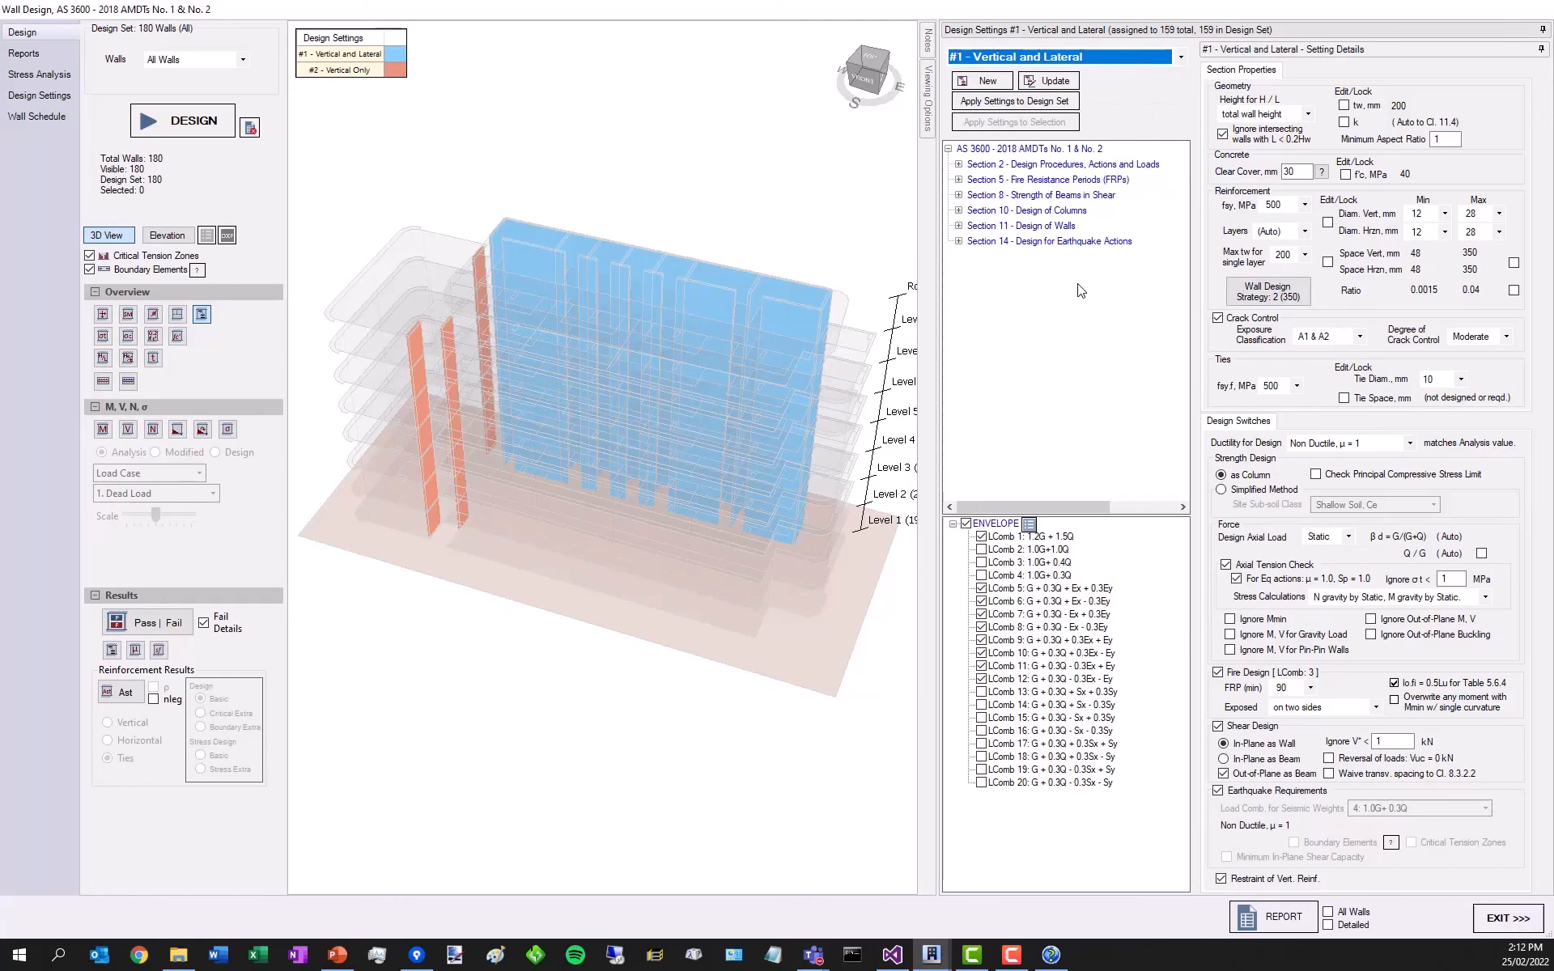
{"action": "left_click", "coordinate": [958, 179]}
{"action": "left_click", "coordinate": [958, 287]}
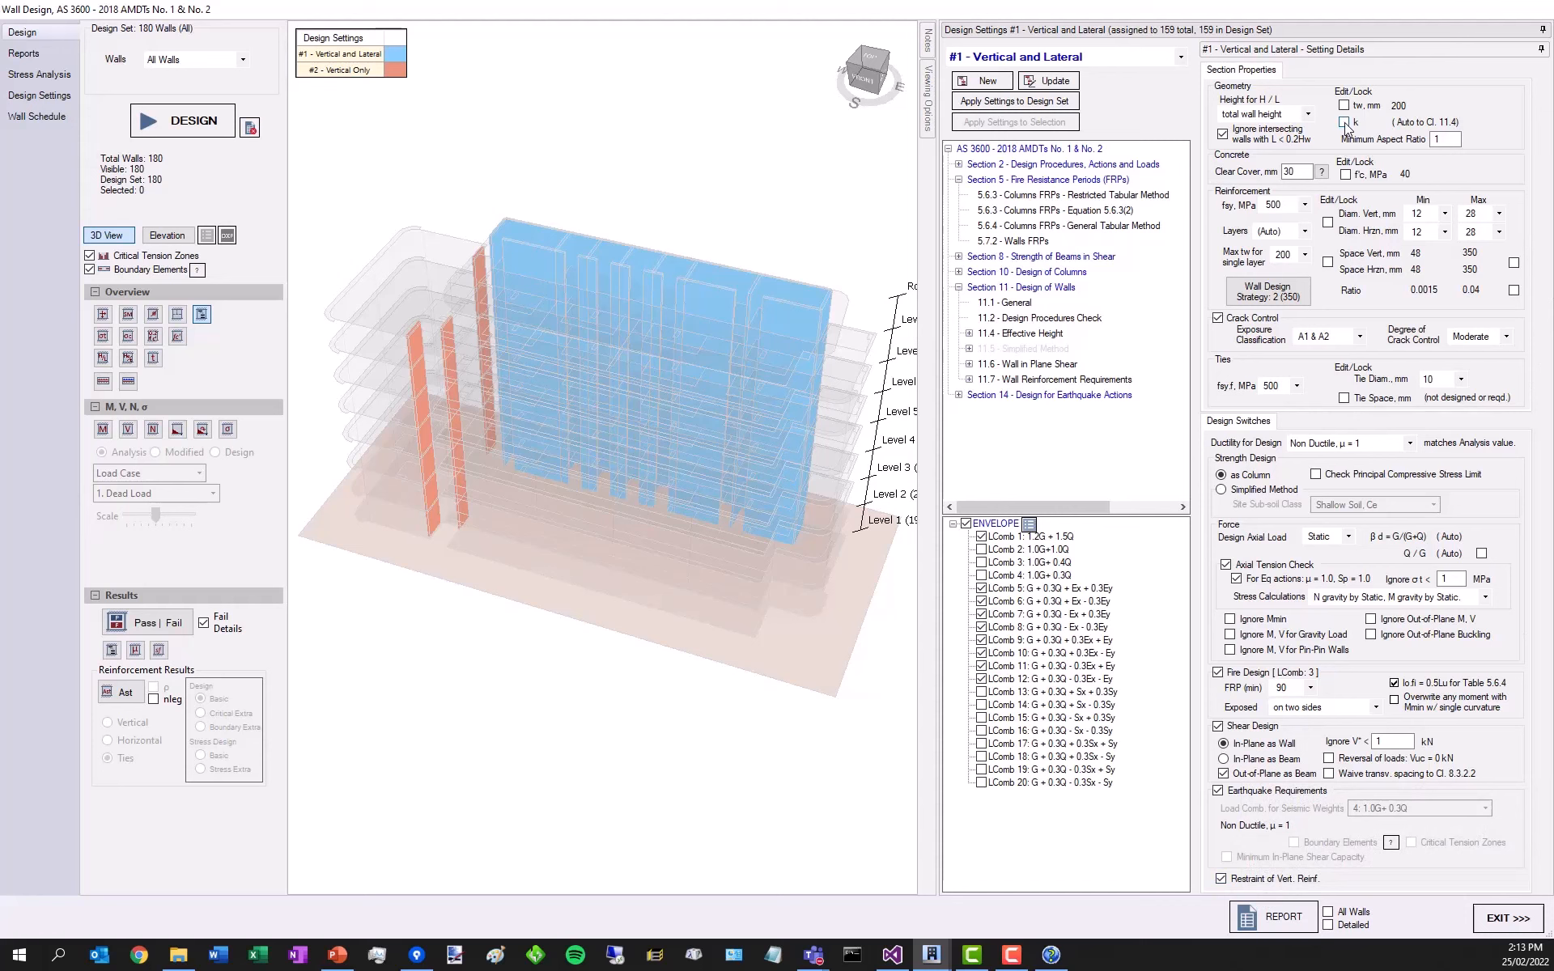
- Expand clause 11.4 - Effective Height and compare its sub-clauses with the k factor override switched on and back off
{"action": "mouse_move", "coordinate": [1343, 124]}
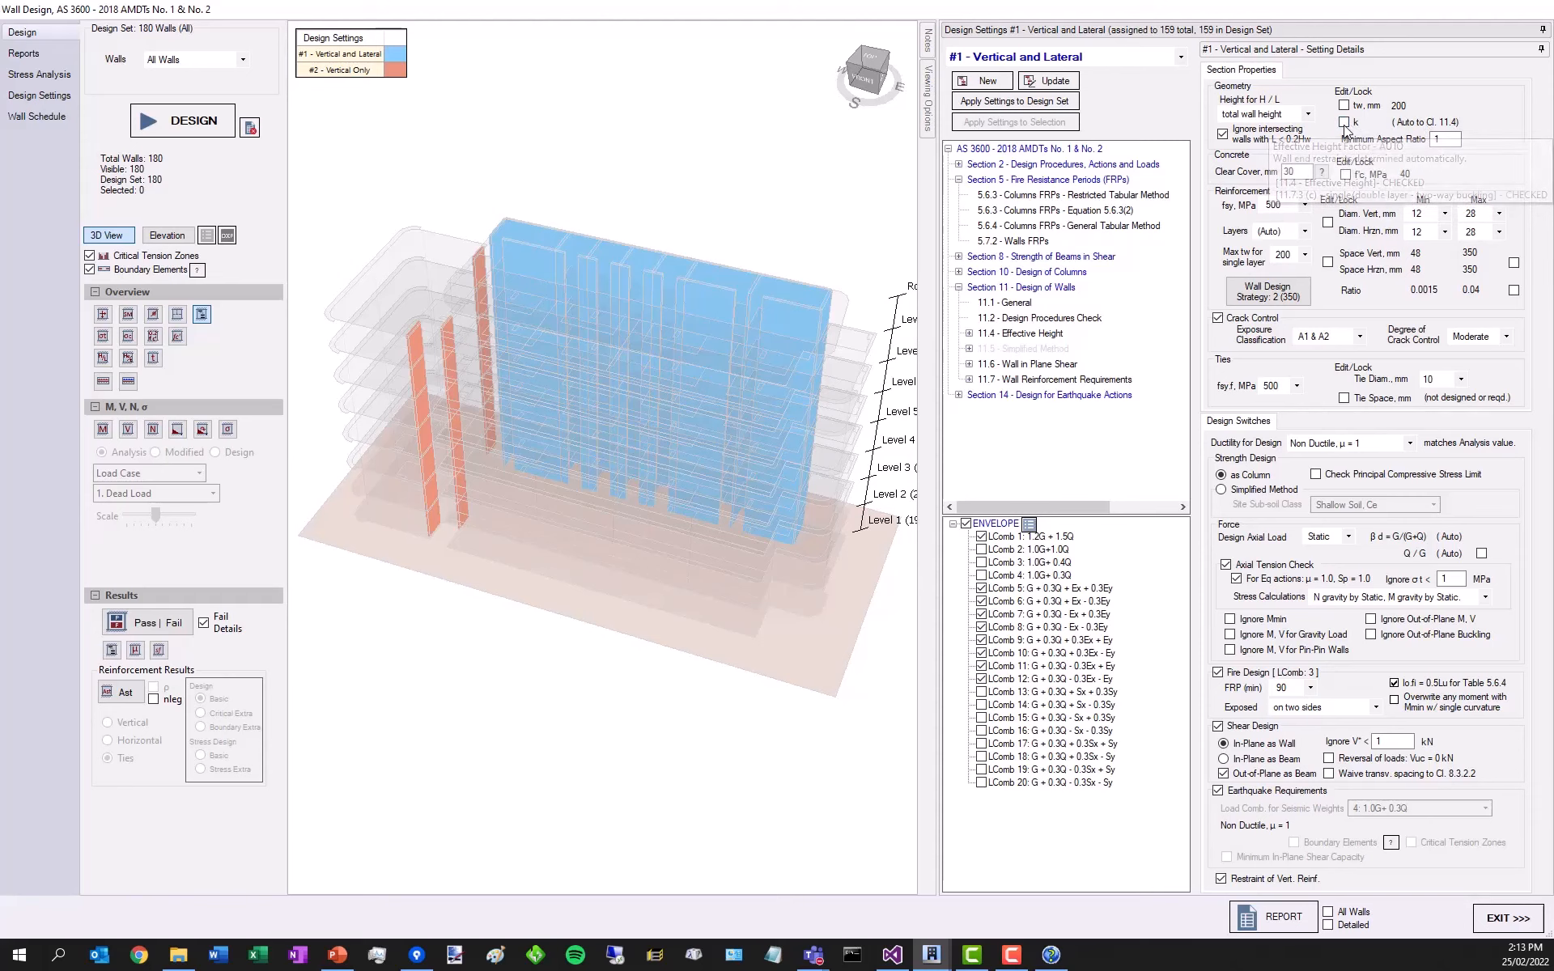
{"action": "left_click", "coordinate": [969, 334]}
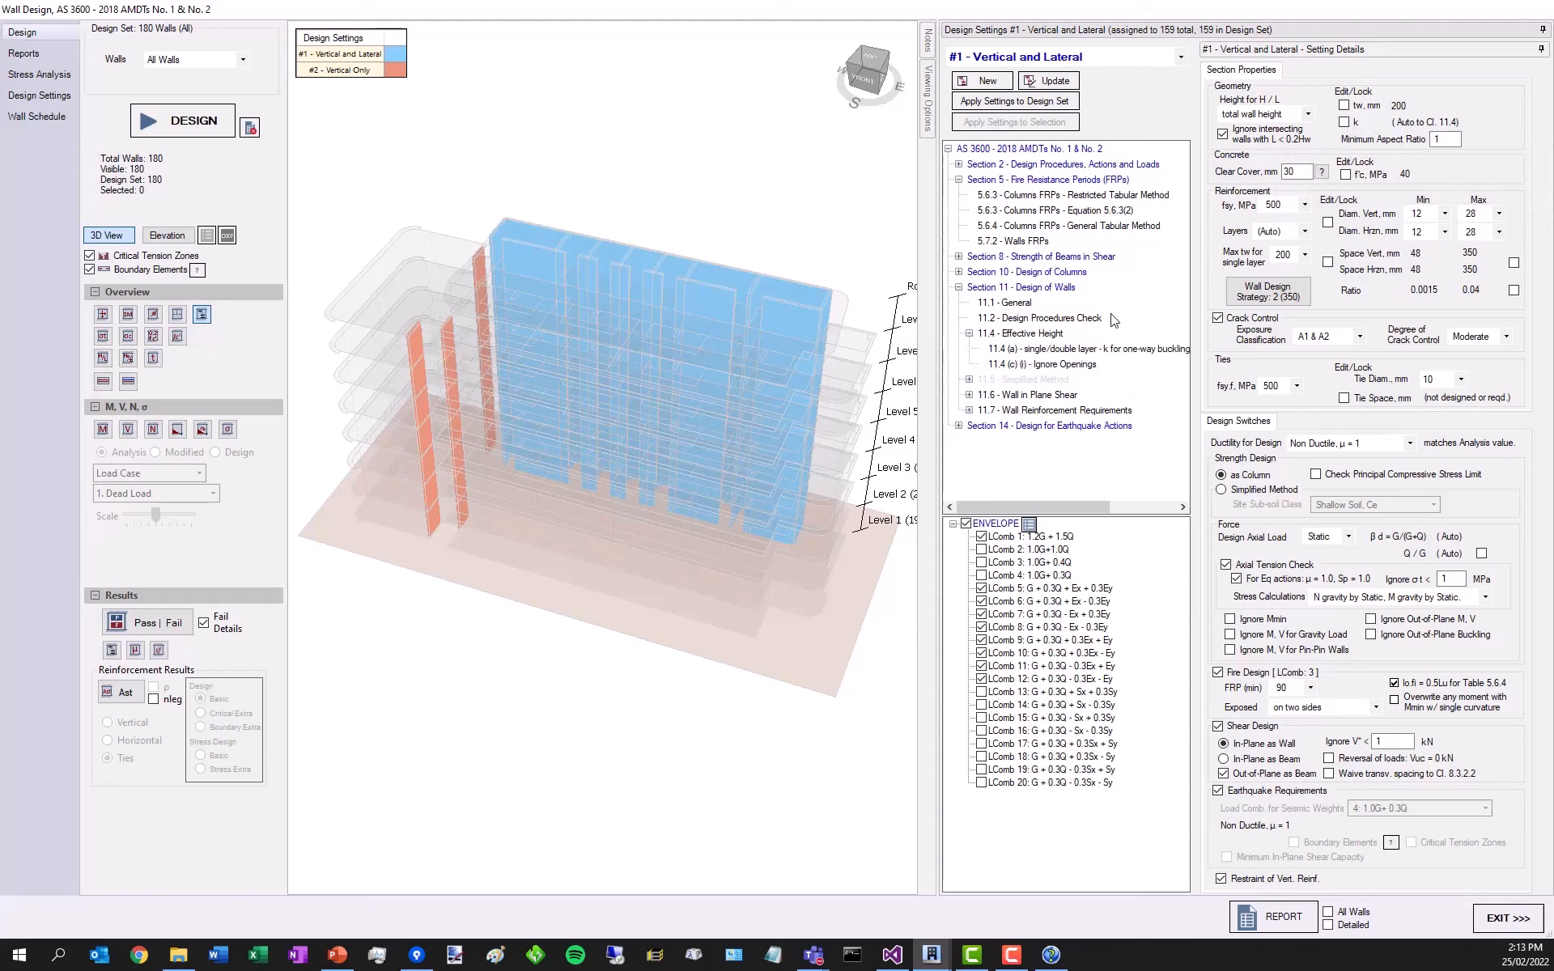
{"action": "left_click", "coordinate": [1344, 123]}
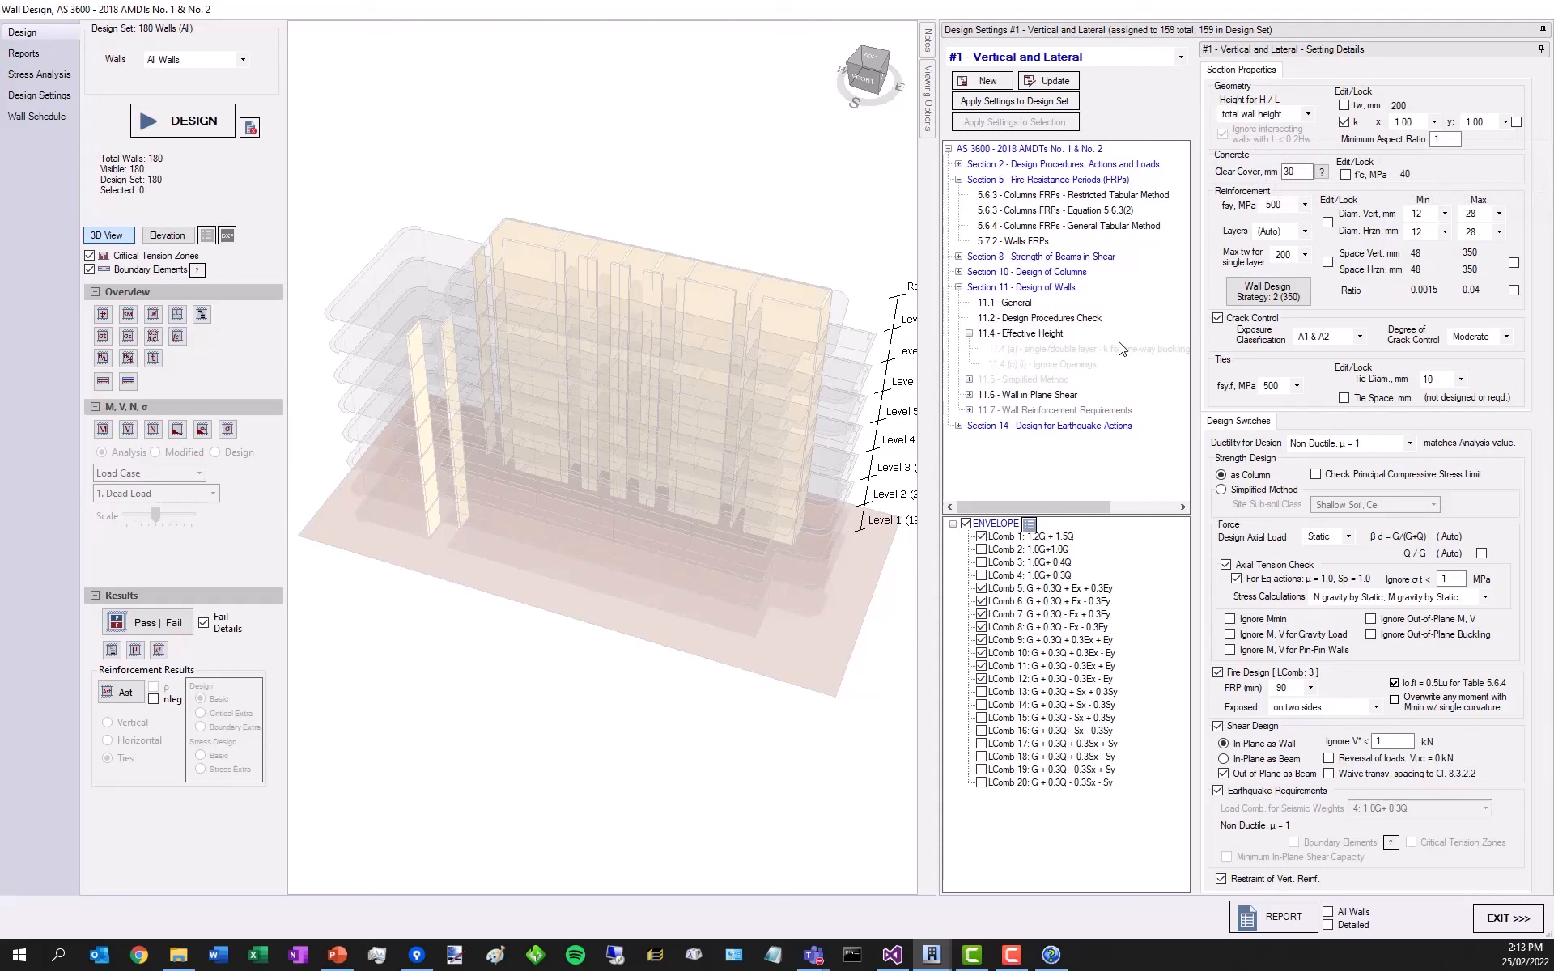
{"action": "left_click", "coordinate": [1344, 123]}
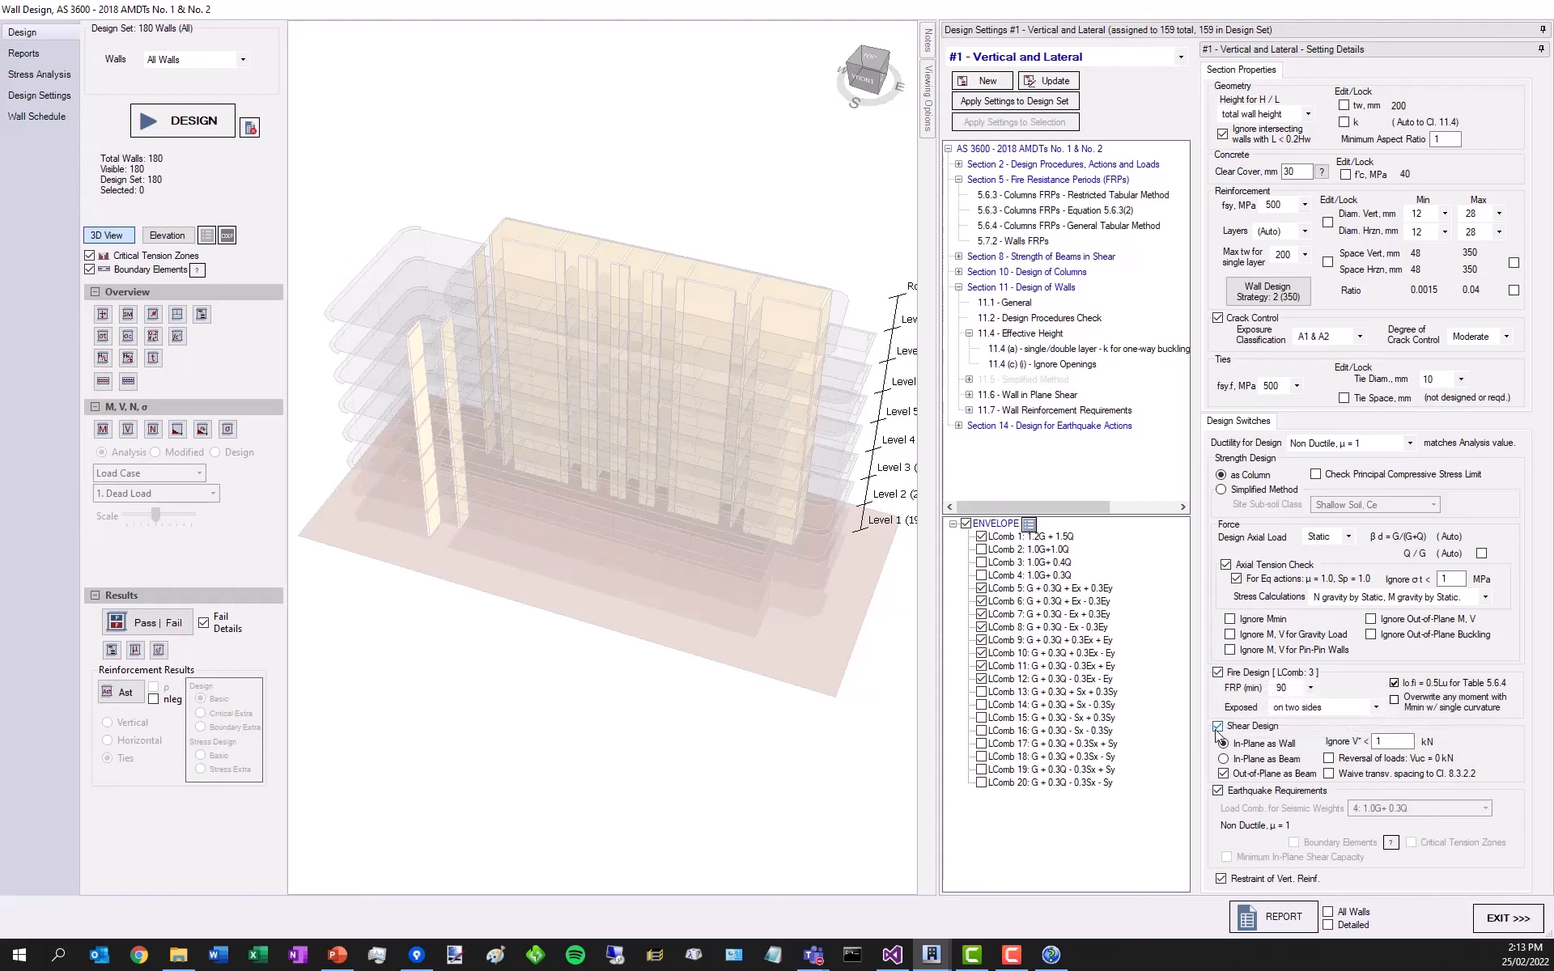
- Expand the Section 8 shear clauses and check how switching Shear Design and Restraint of Vert. Reinf. off and on affects the clause list
{"action": "left_click", "coordinate": [959, 256]}
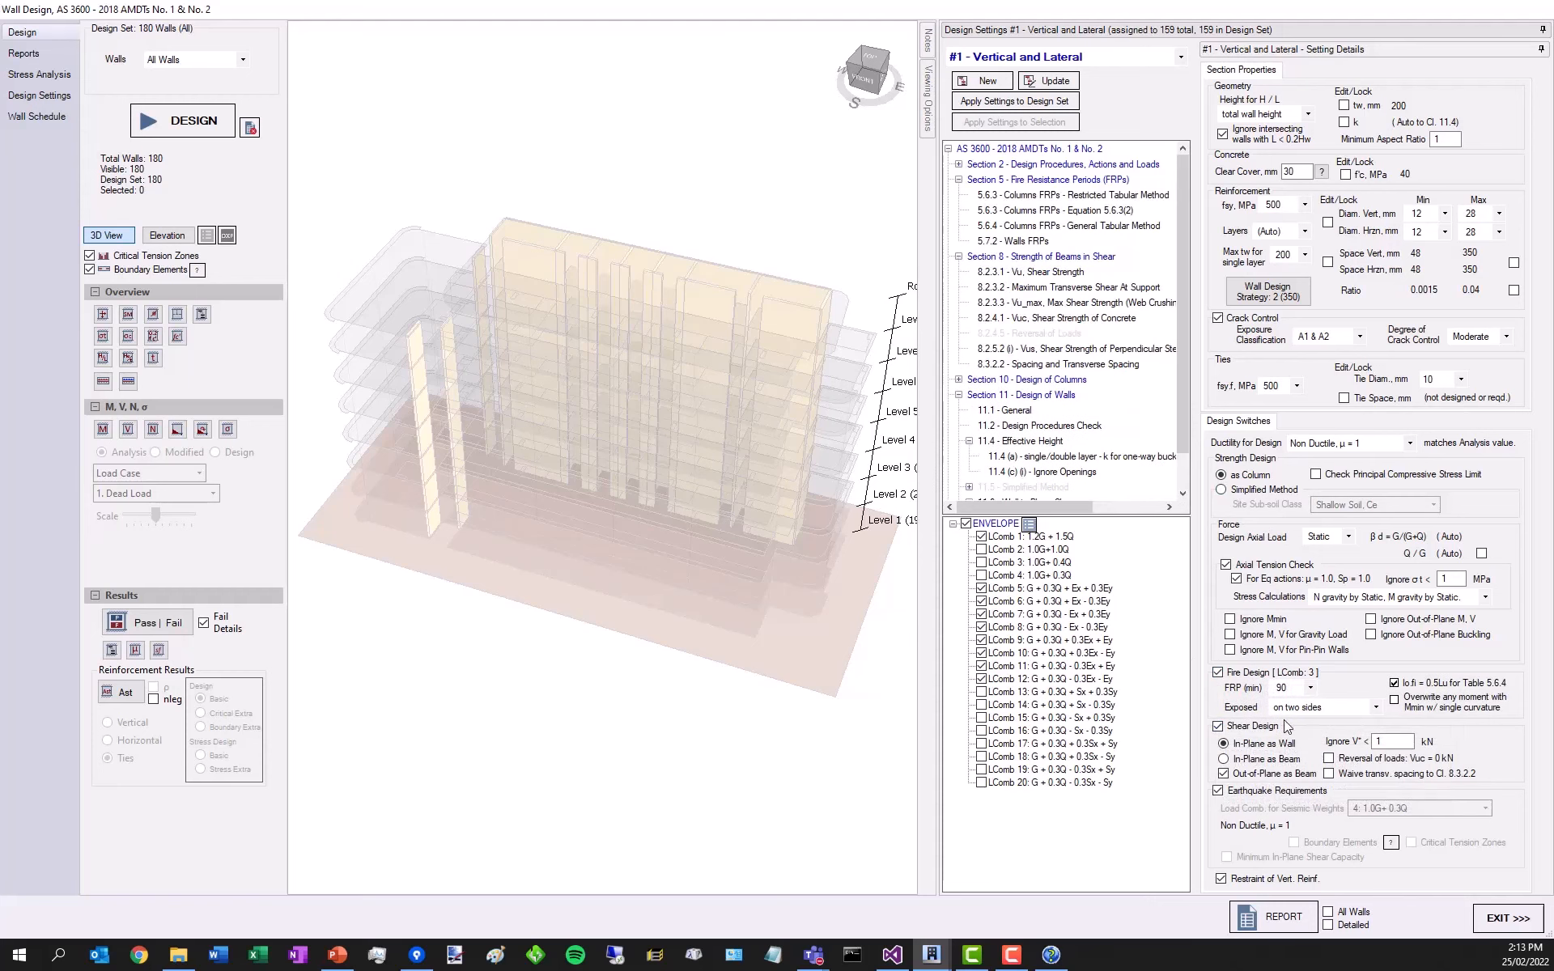
{"action": "left_click", "coordinate": [1218, 727]}
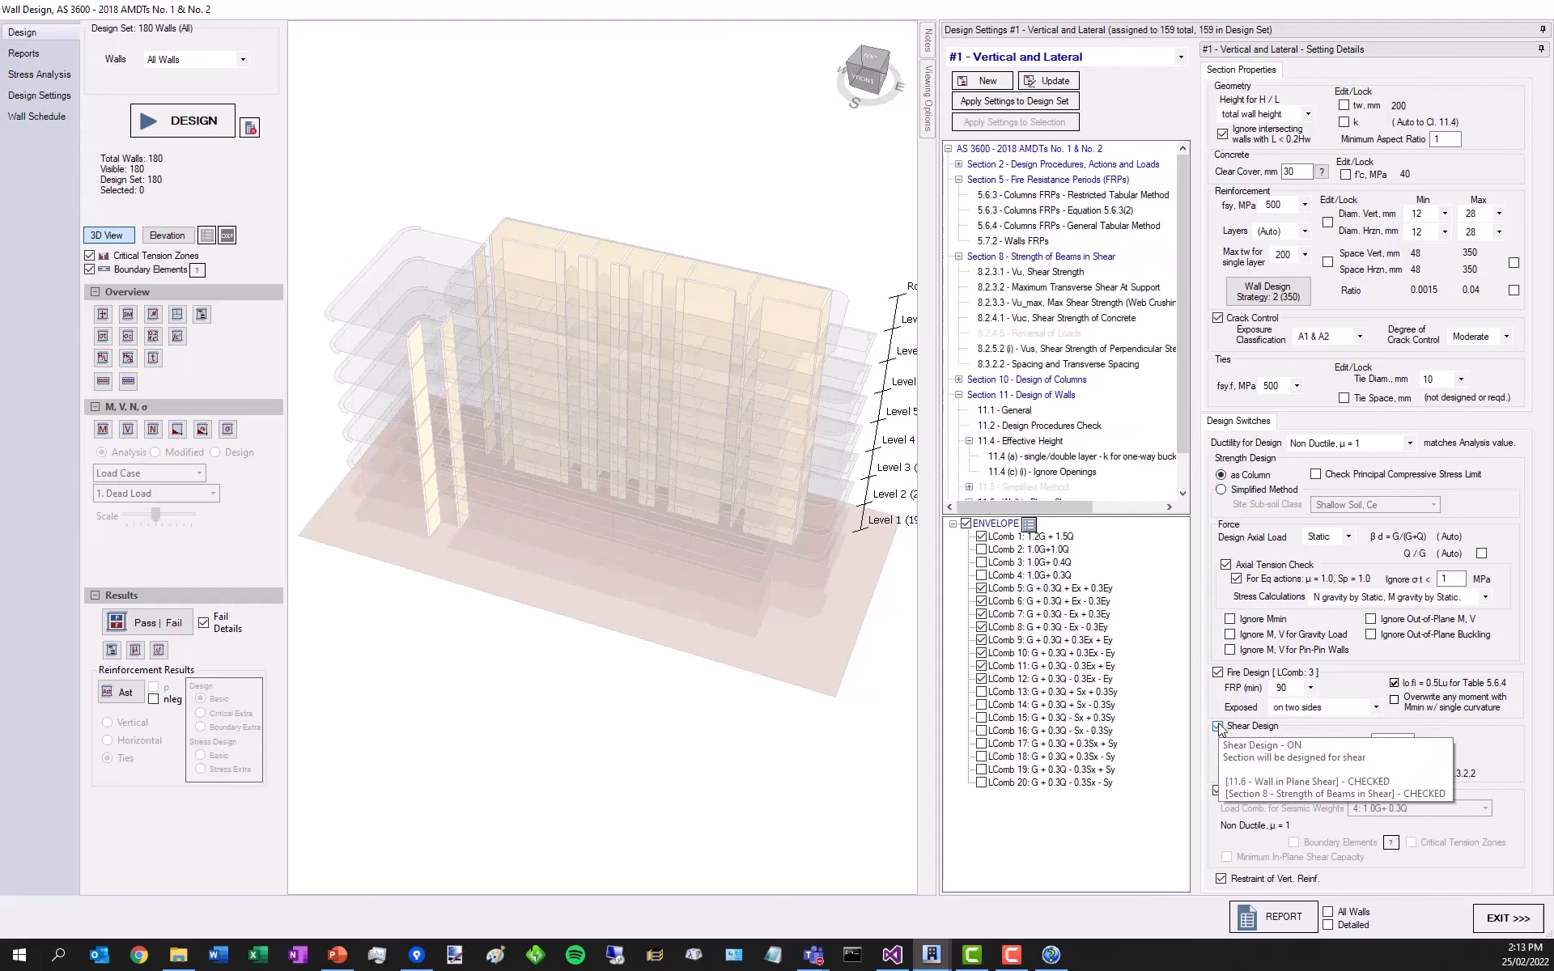
{"action": "left_click", "coordinate": [1218, 728]}
{"action": "left_click", "coordinate": [1218, 727]}
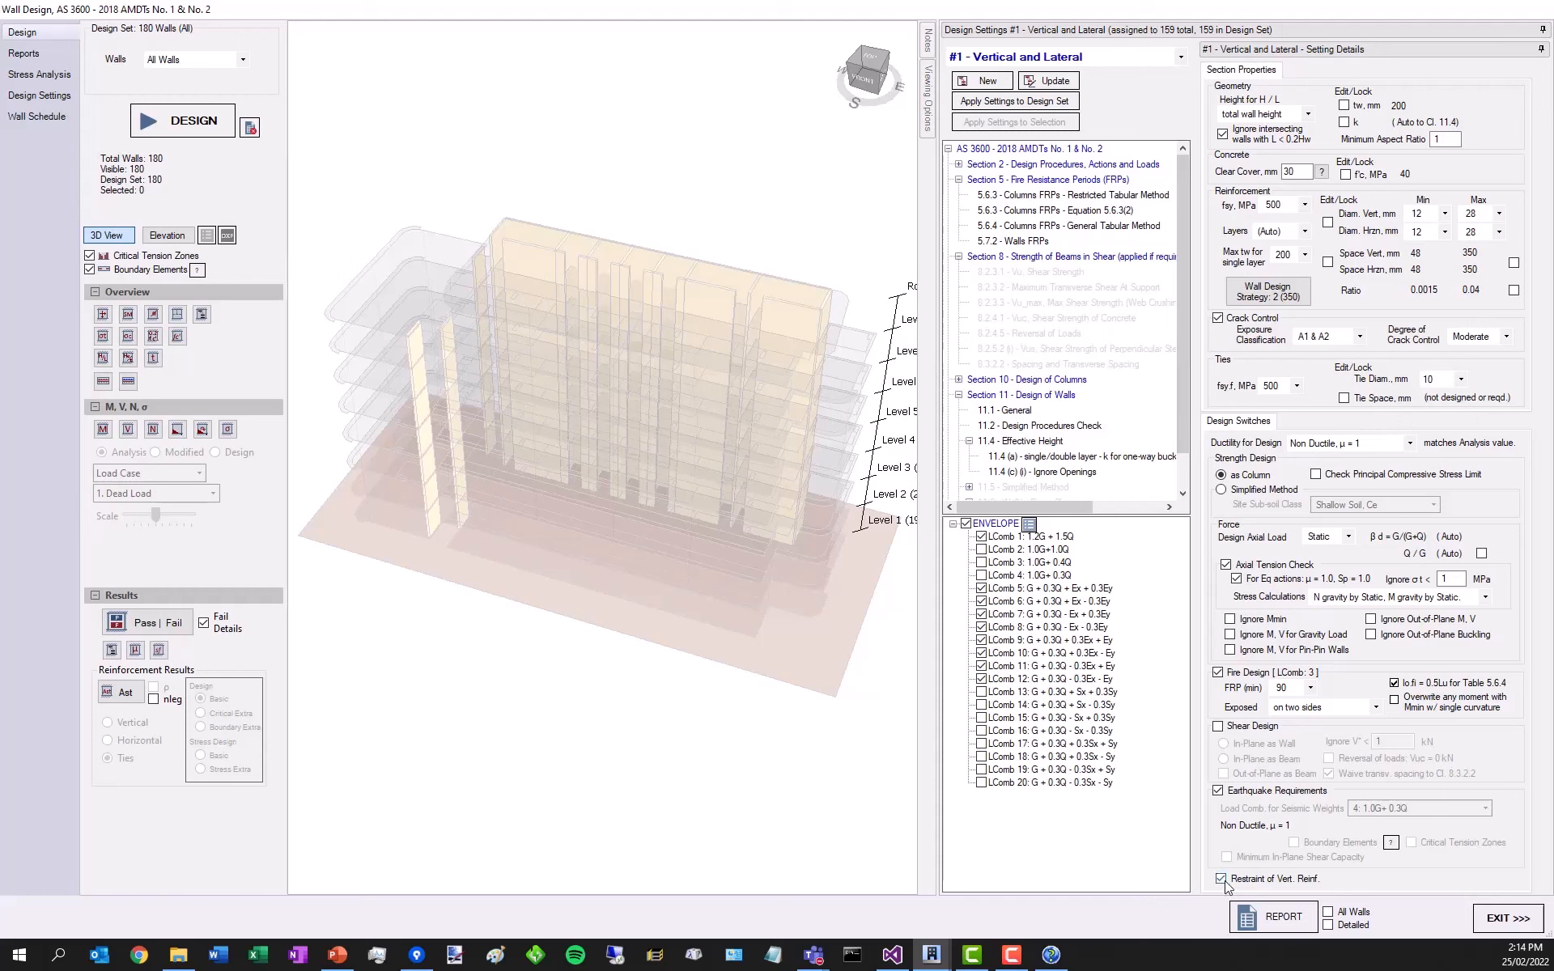
{"action": "mouse_move", "coordinate": [1225, 880]}
{"action": "left_click", "coordinate": [1221, 878]}
{"action": "left_click", "coordinate": [1221, 878]}
{"action": "left_click", "coordinate": [1218, 726]}
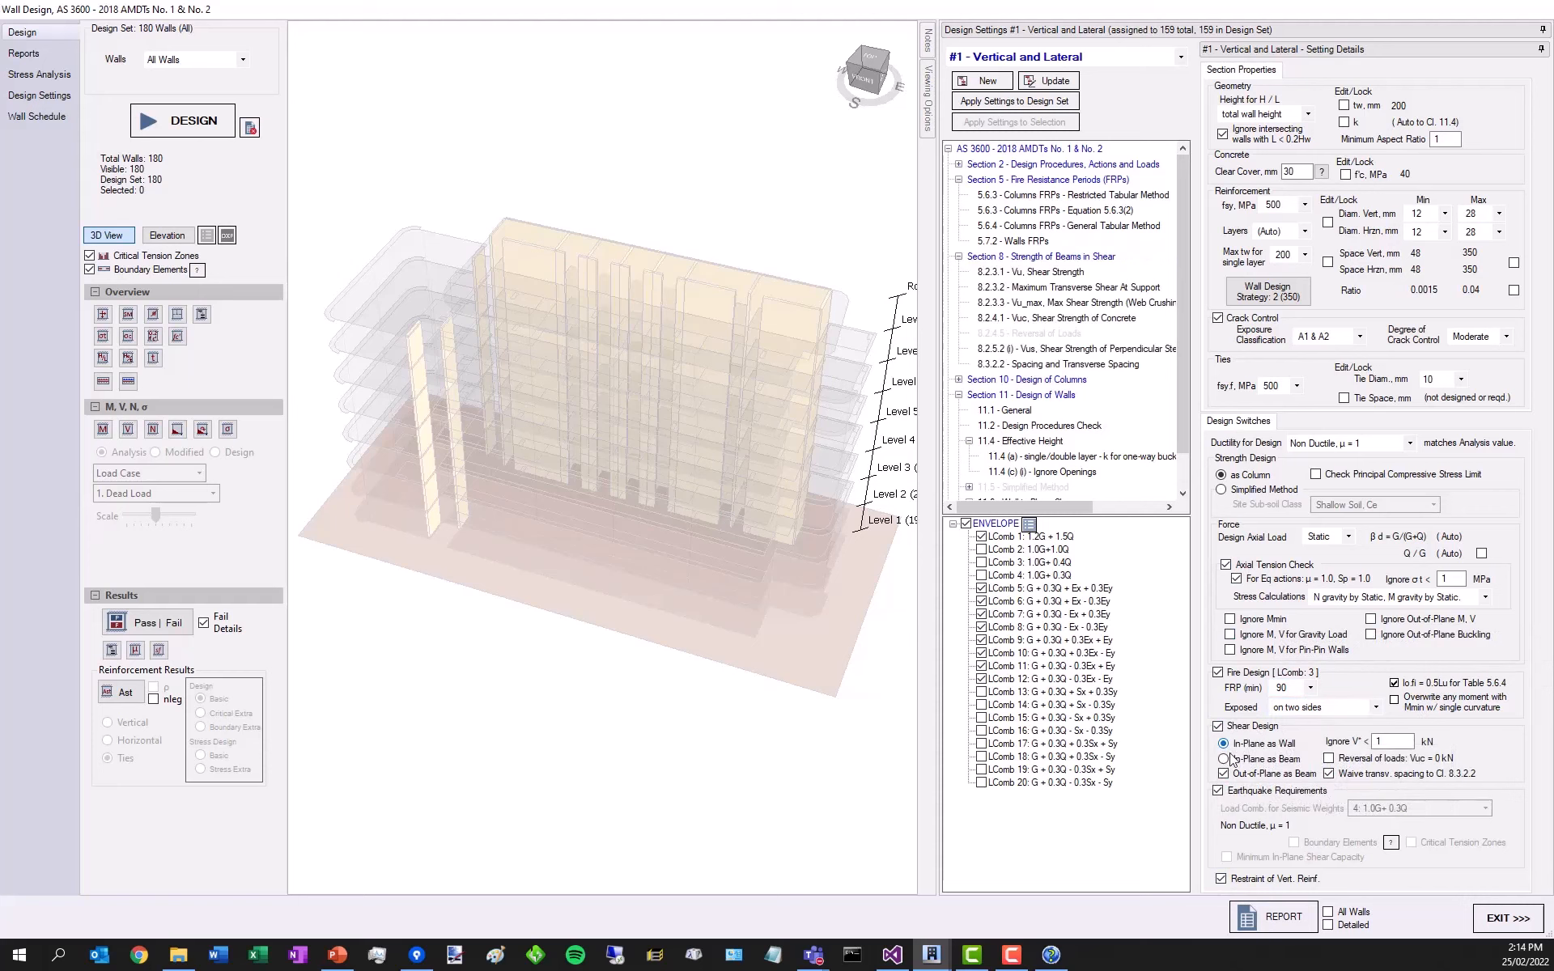
- Expand Section 14 and clause 14.4 and compare the clauses with Earthquake Requirements switched off and back on
{"action": "left_click", "coordinate": [1219, 791]}
{"action": "scroll", "coordinate": [1084, 437], "scroll_direction": "down", "scroll_amount": 1}
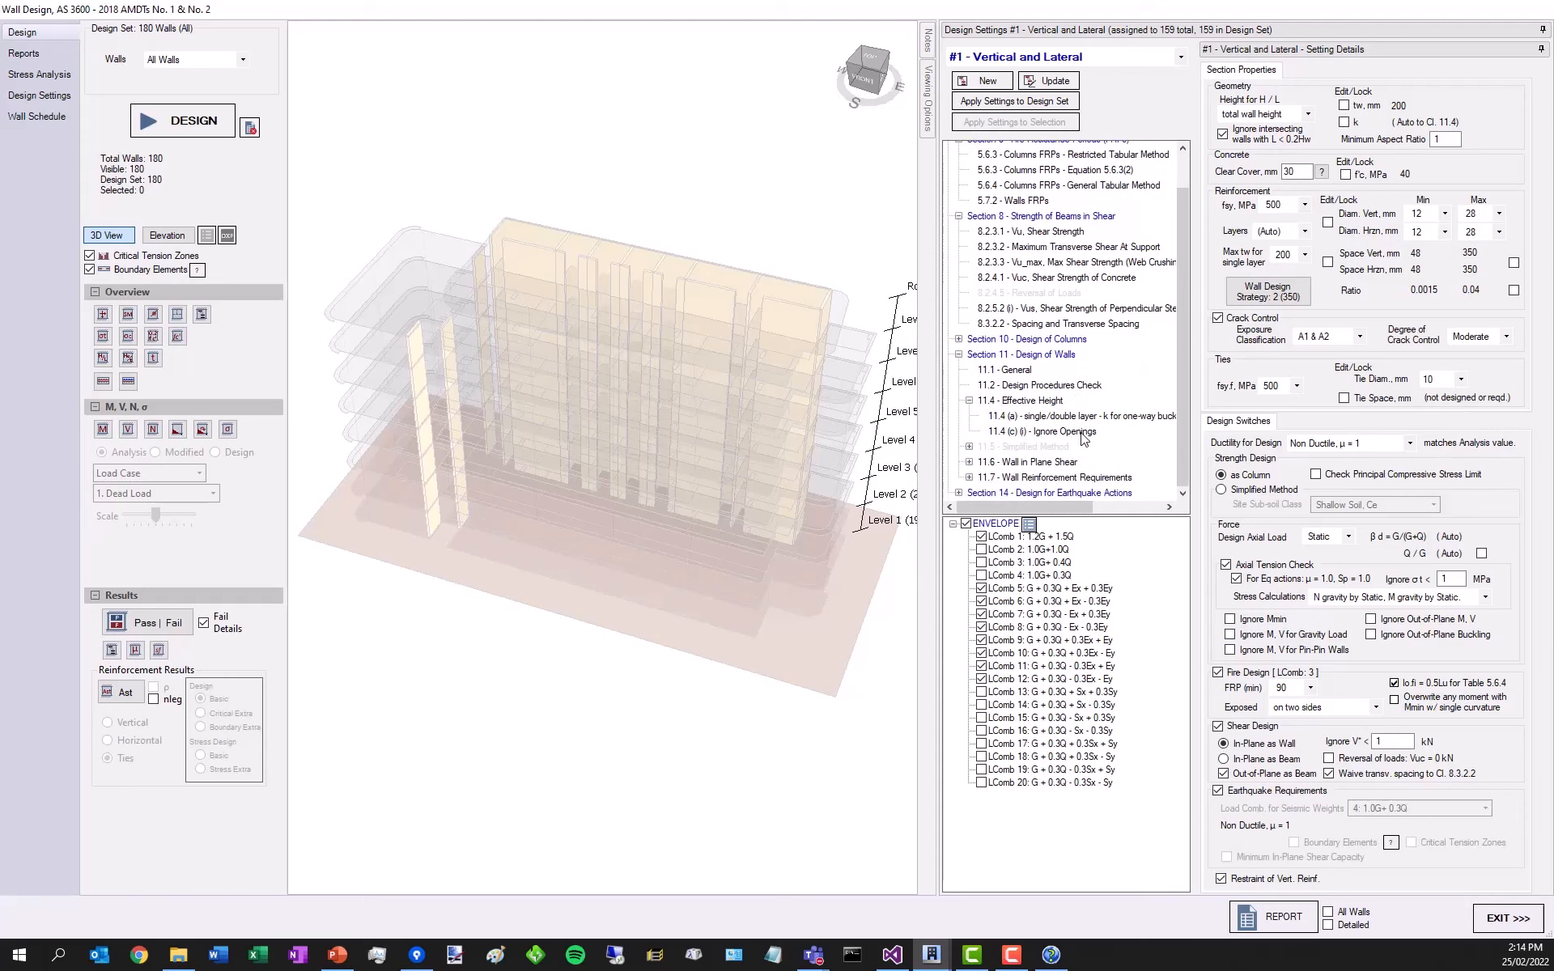
{"action": "left_click", "coordinate": [959, 493]}
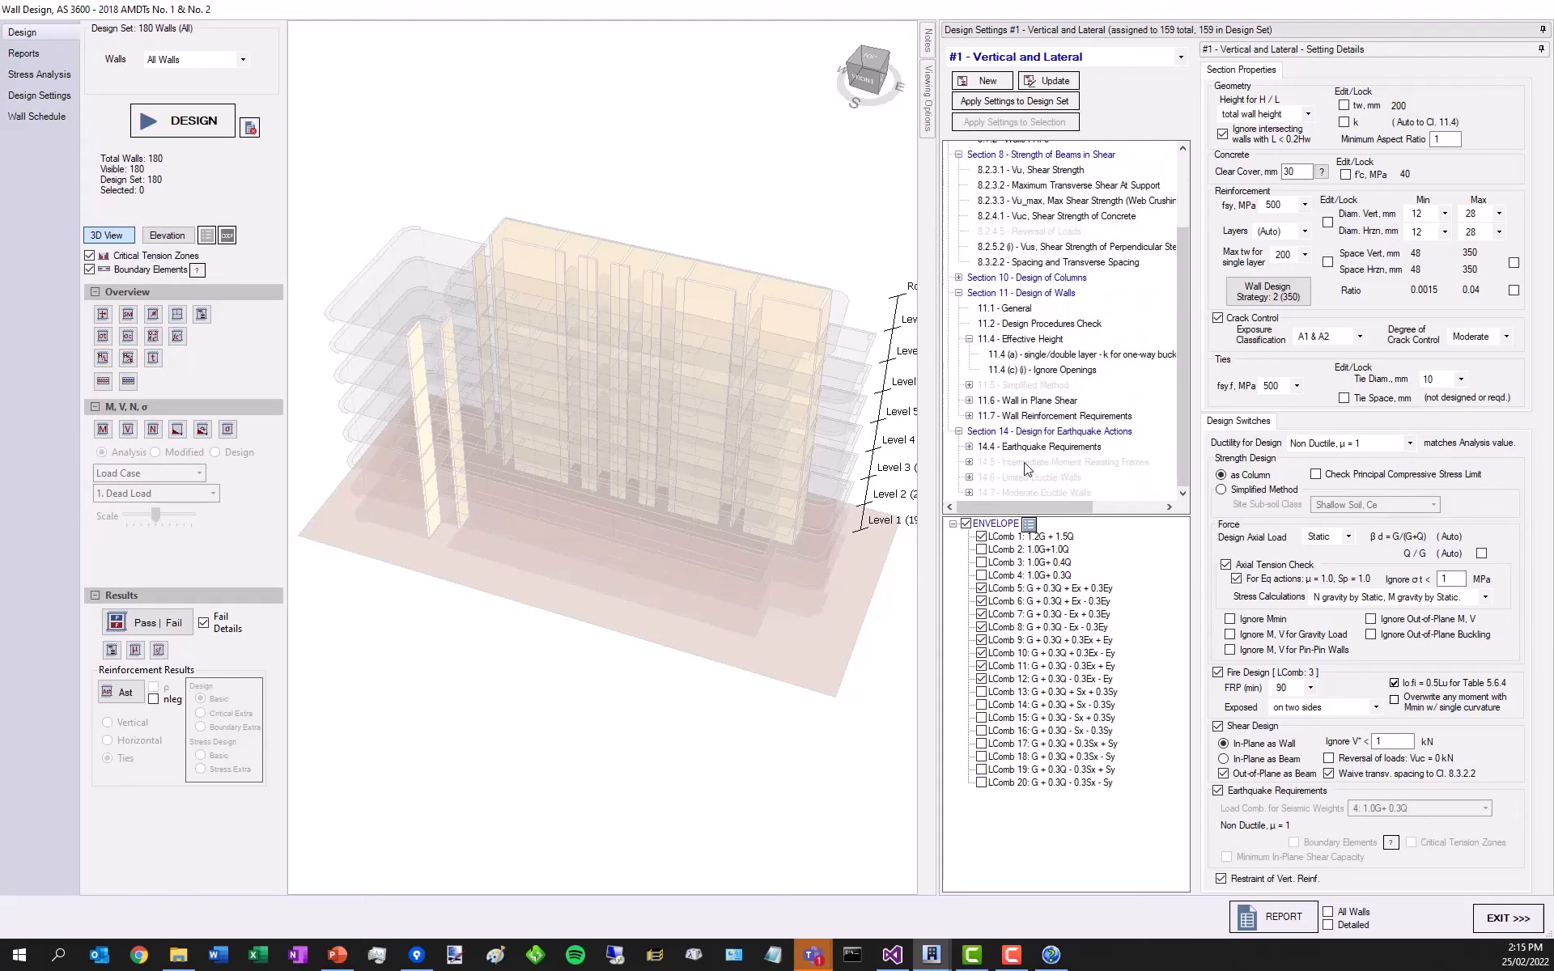
{"action": "left_click", "coordinate": [968, 446]}
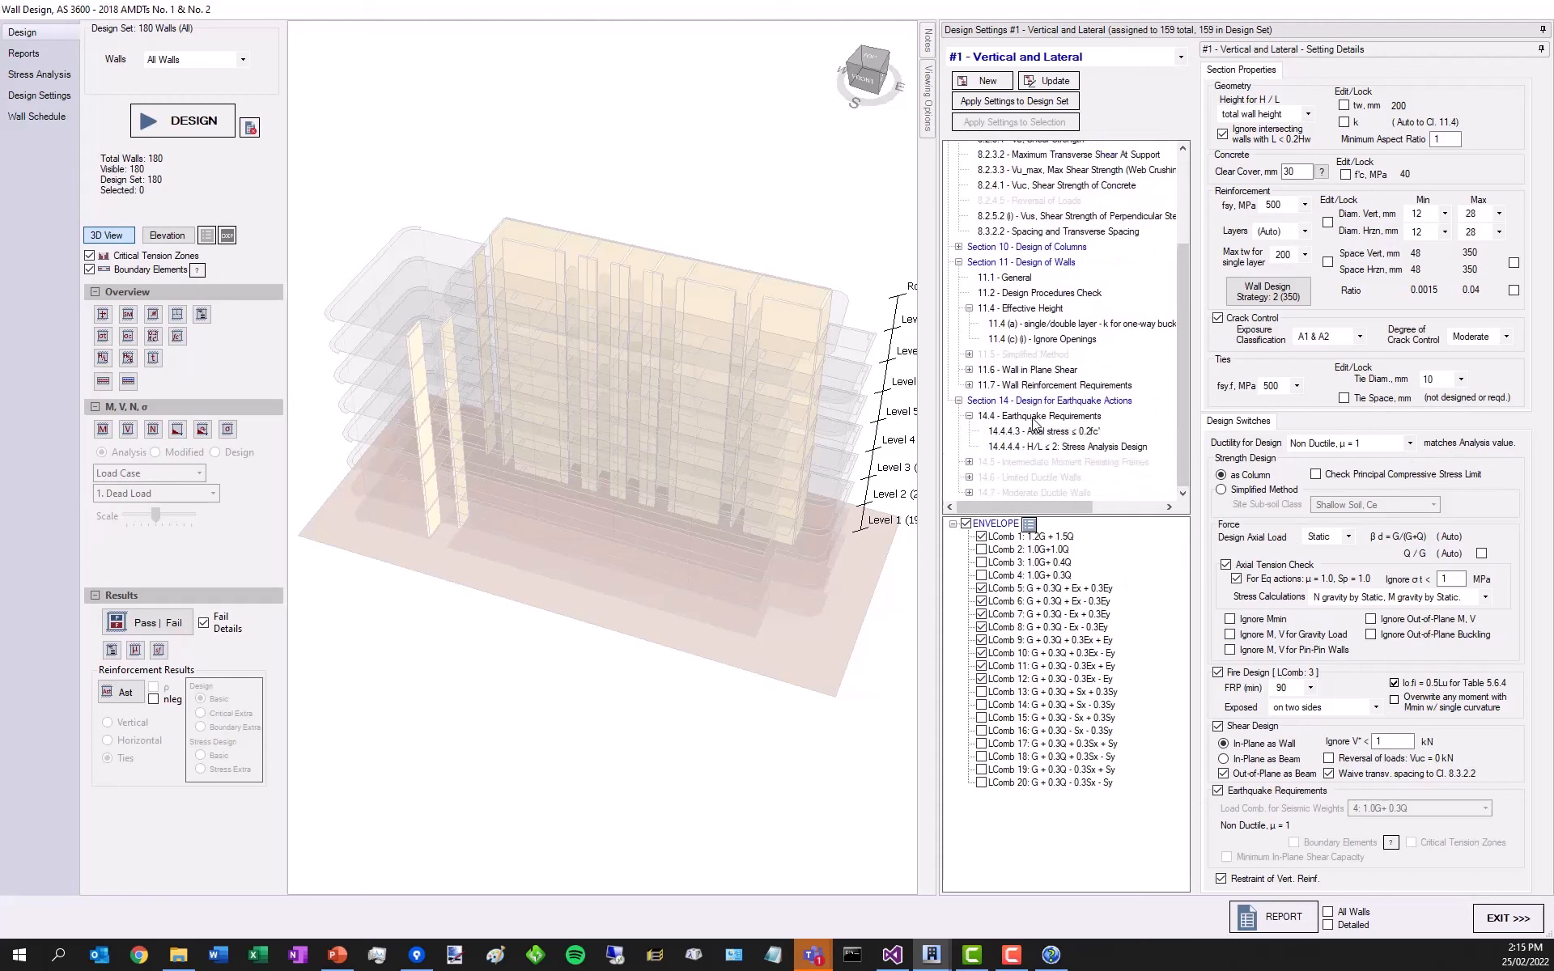
{"action": "left_click", "coordinate": [1220, 791]}
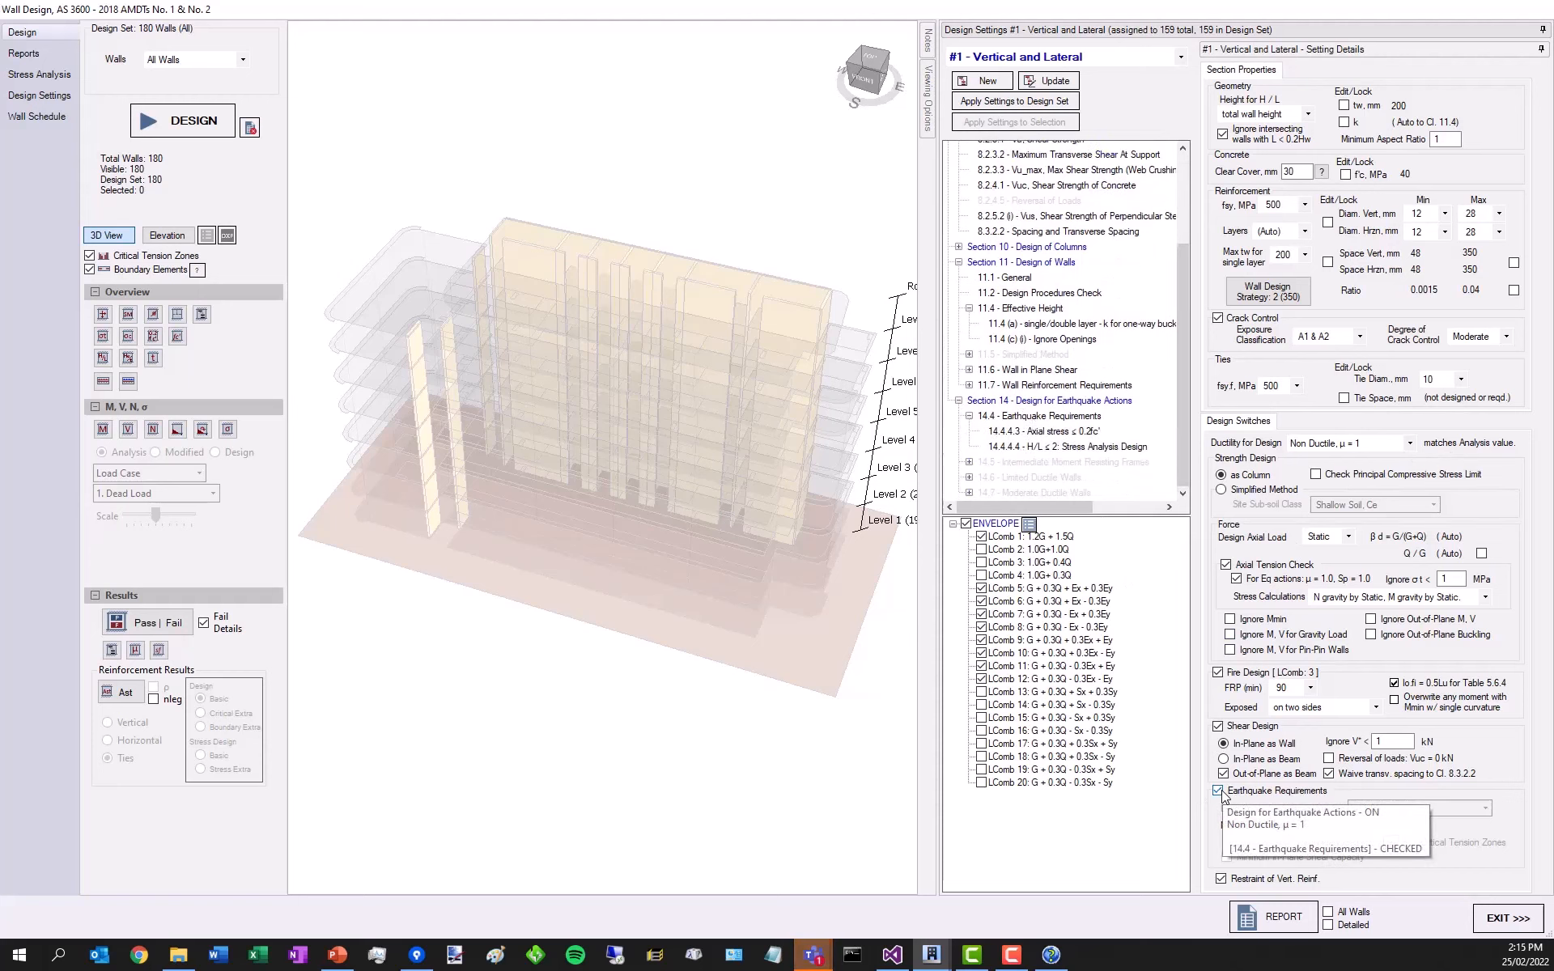
{"action": "left_click", "coordinate": [1219, 792]}
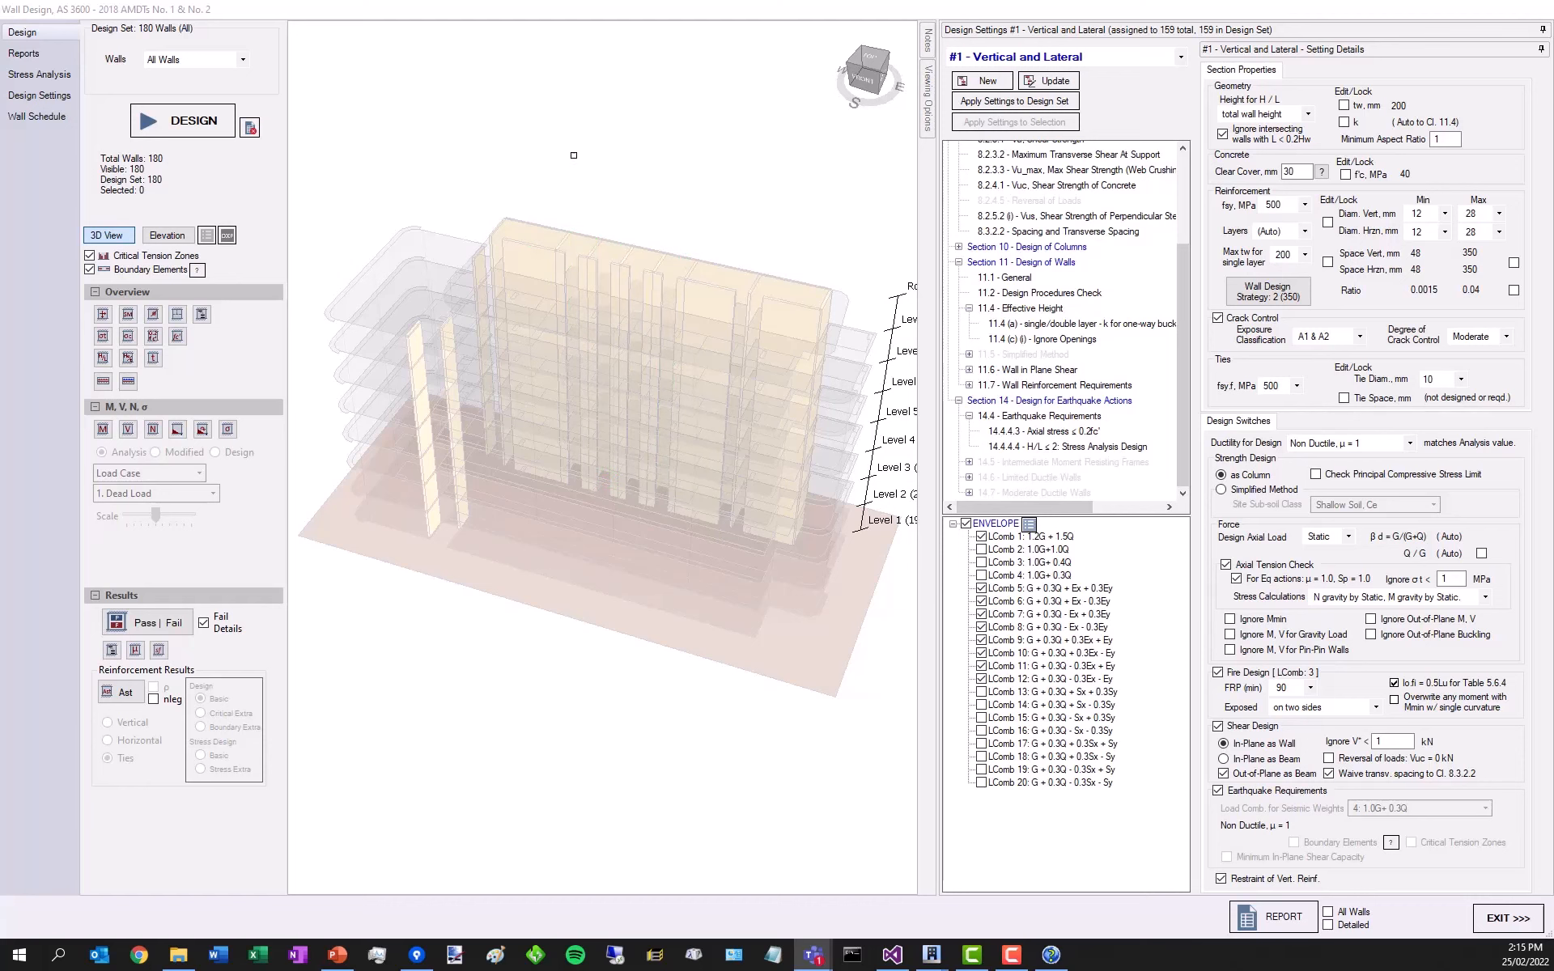
- Set the design set to elevation SW02 from a lowest-level core wall, and display its walls in 3D coloured by design setting
{"action": "left_click_drag", "start_coordinate": [639, 197], "coordinate": [661, 192]}
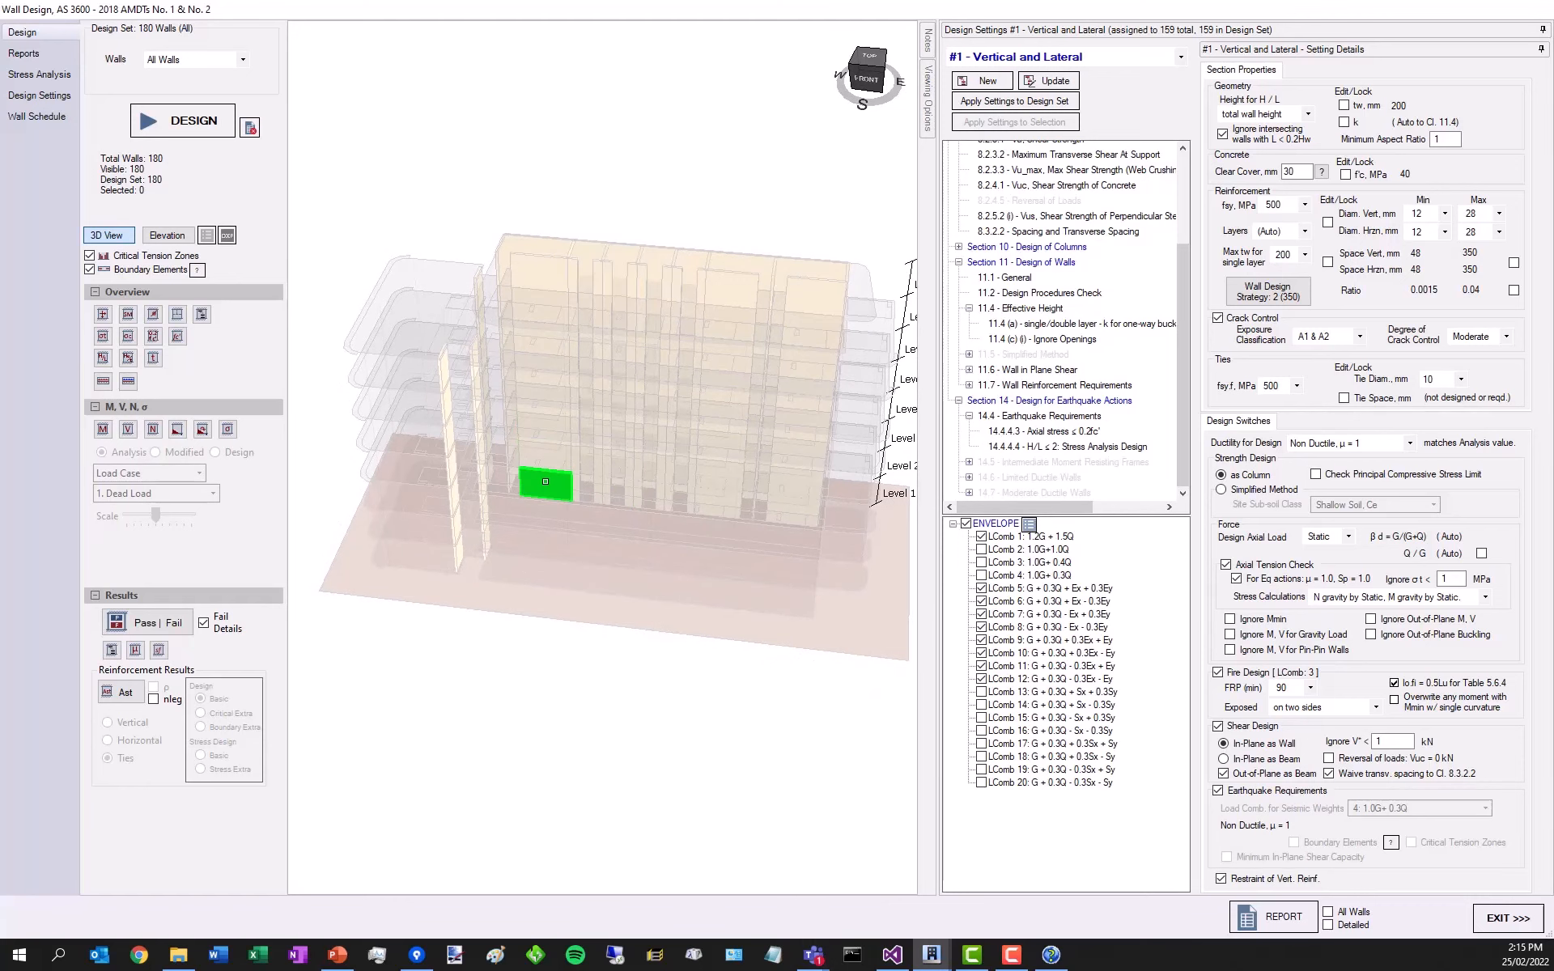
{"action": "left_click", "coordinate": [545, 481]}
{"action": "right_click", "coordinate": [545, 481]}
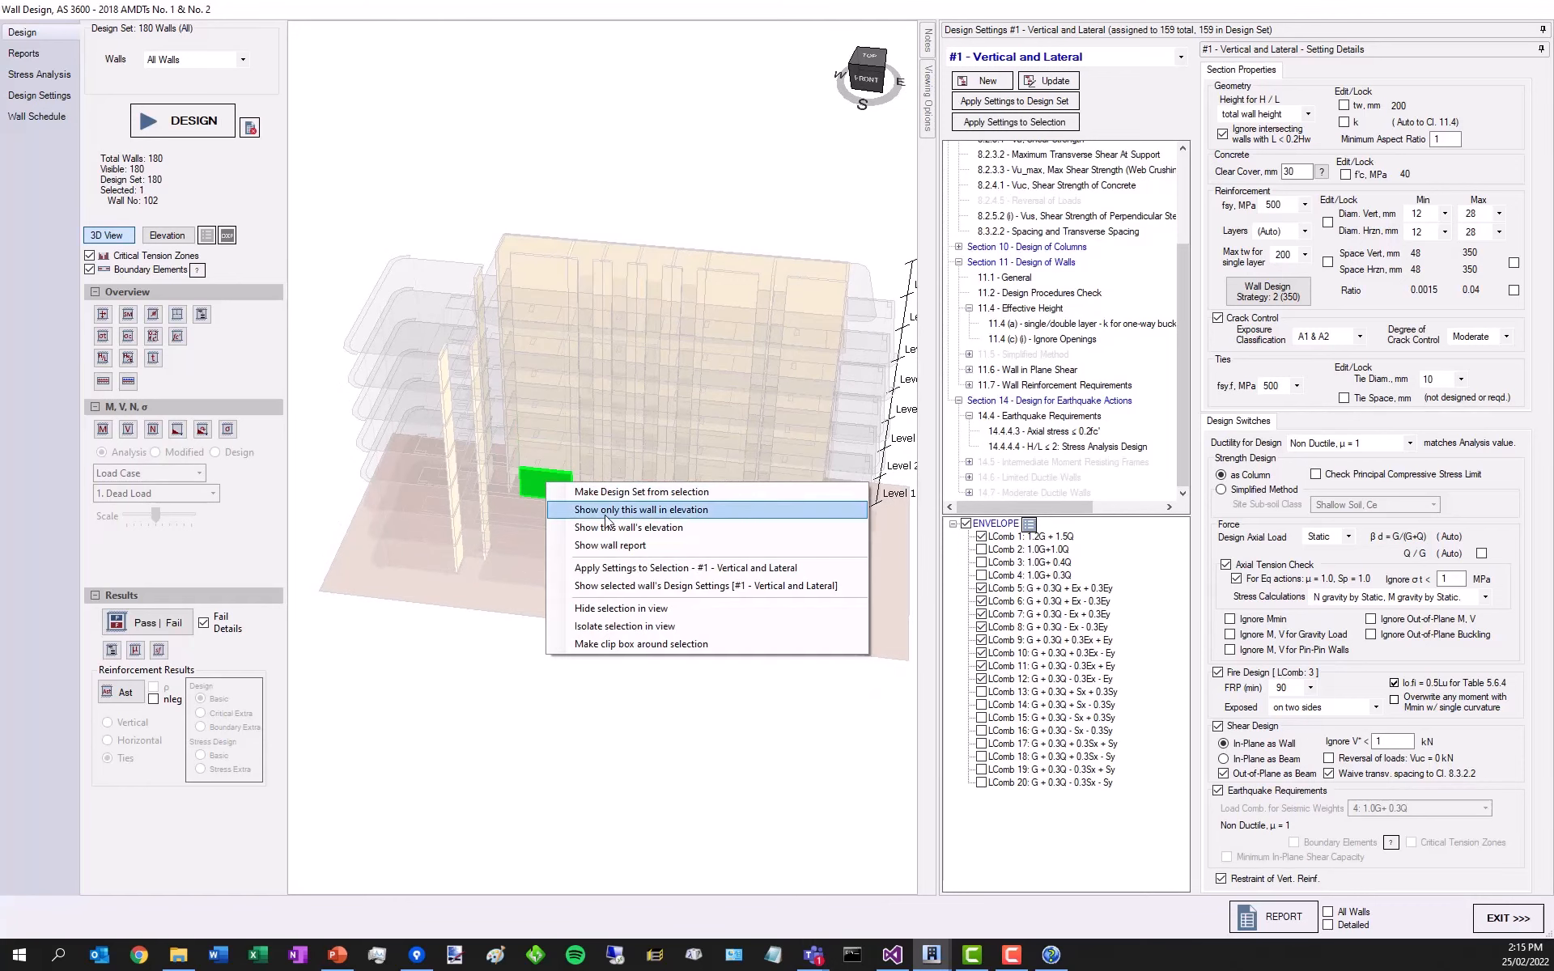
{"action": "left_click", "coordinate": [602, 536]}
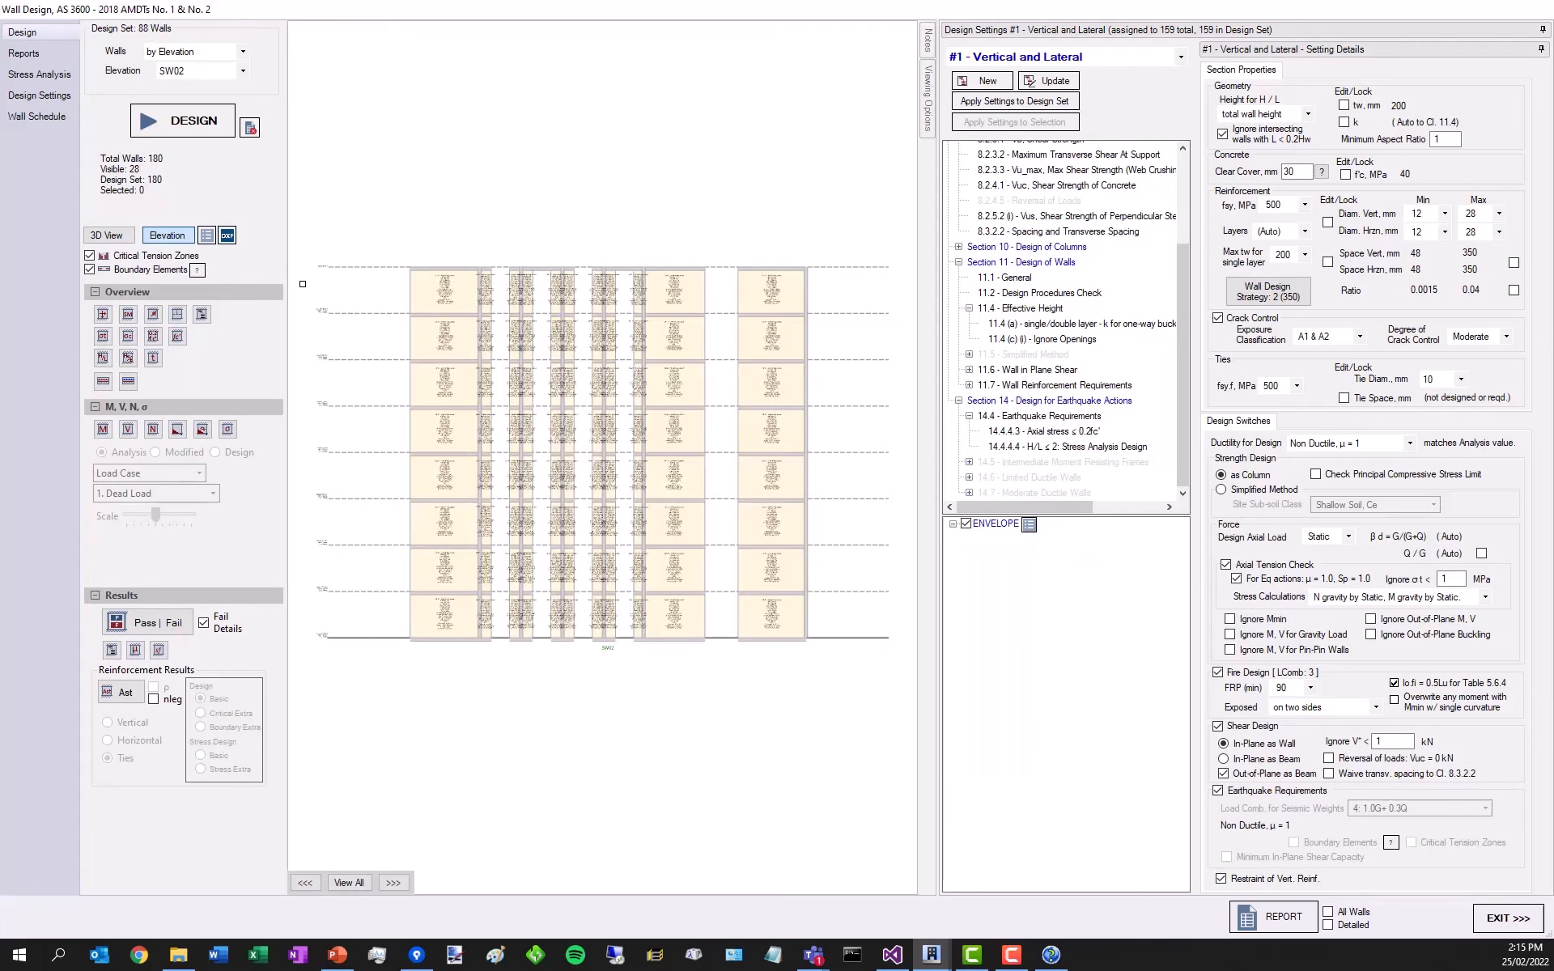
{"action": "left_click", "coordinate": [108, 236]}
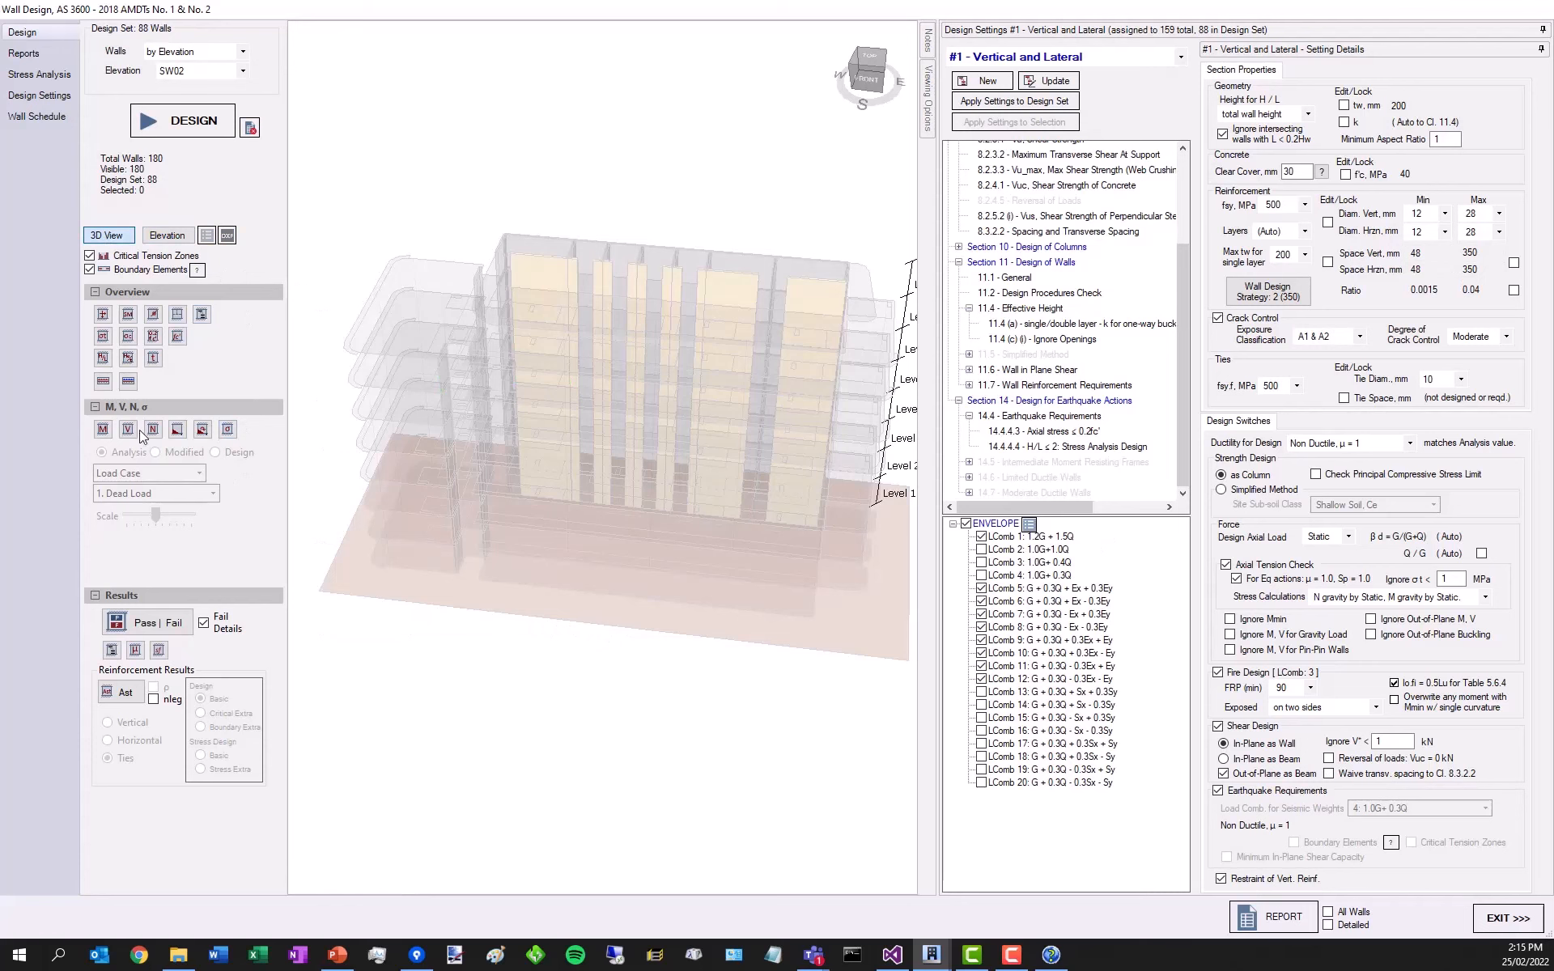
{"action": "left_click", "coordinate": [202, 314]}
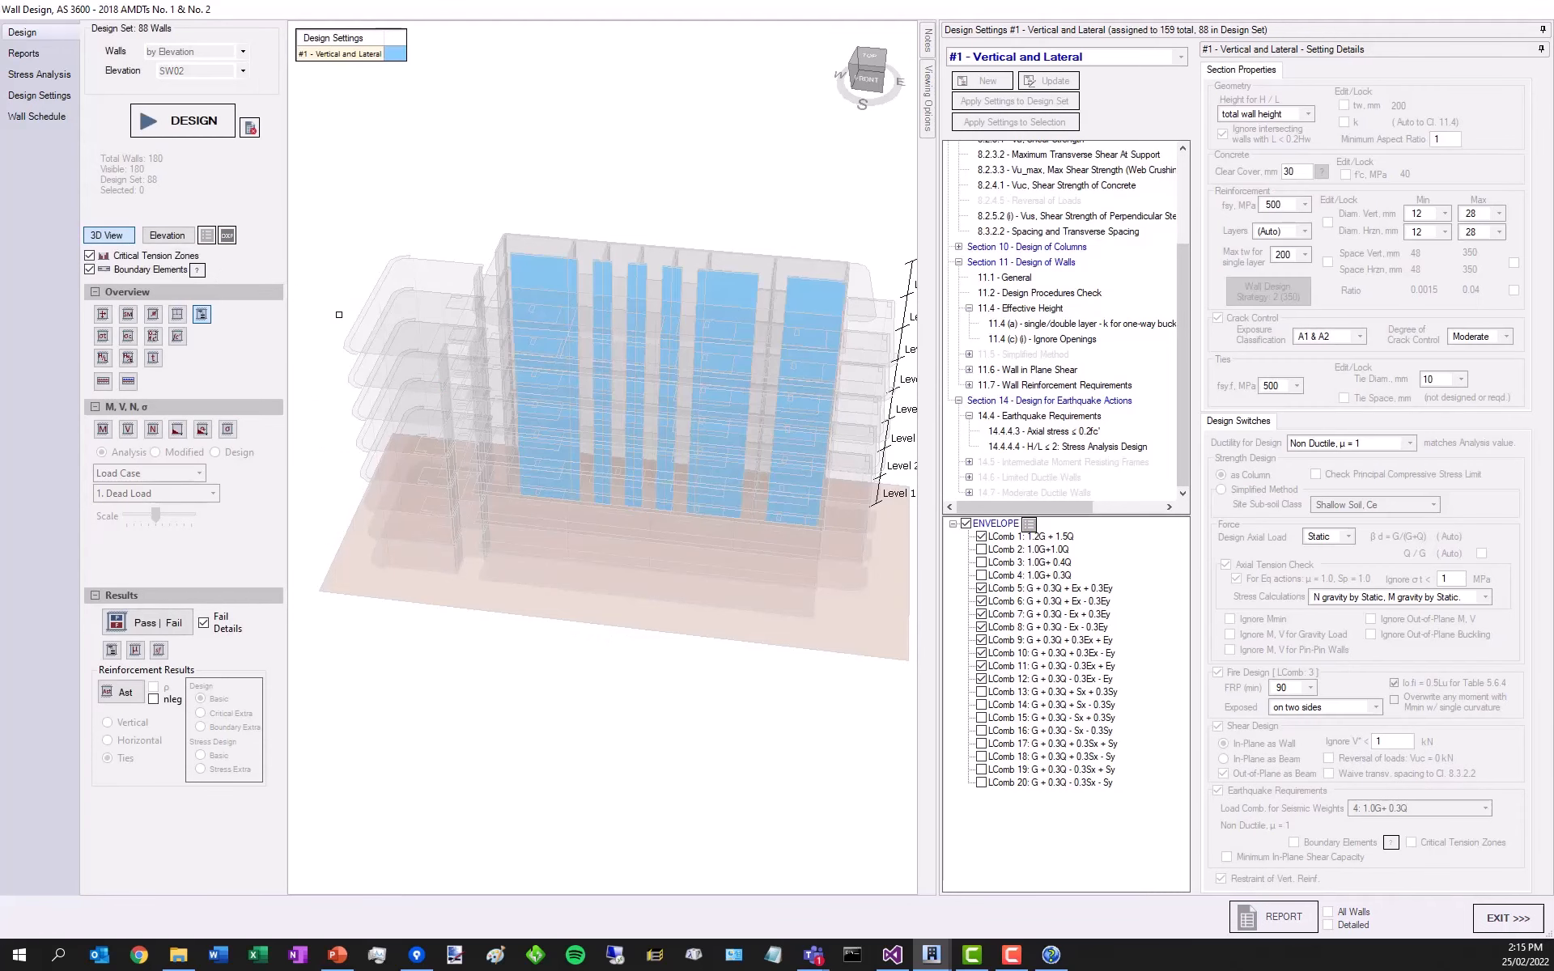
{"action": "mouse_move", "coordinate": [491, 191]}
{"action": "left_mouse_down"}
{"action": "mouse_move", "coordinate": [508, 181]}
{"action": "mouse_move", "coordinate": [476, 169]}
{"action": "mouse_move", "coordinate": [488, 187]}
{"action": "left_mouse_up"}
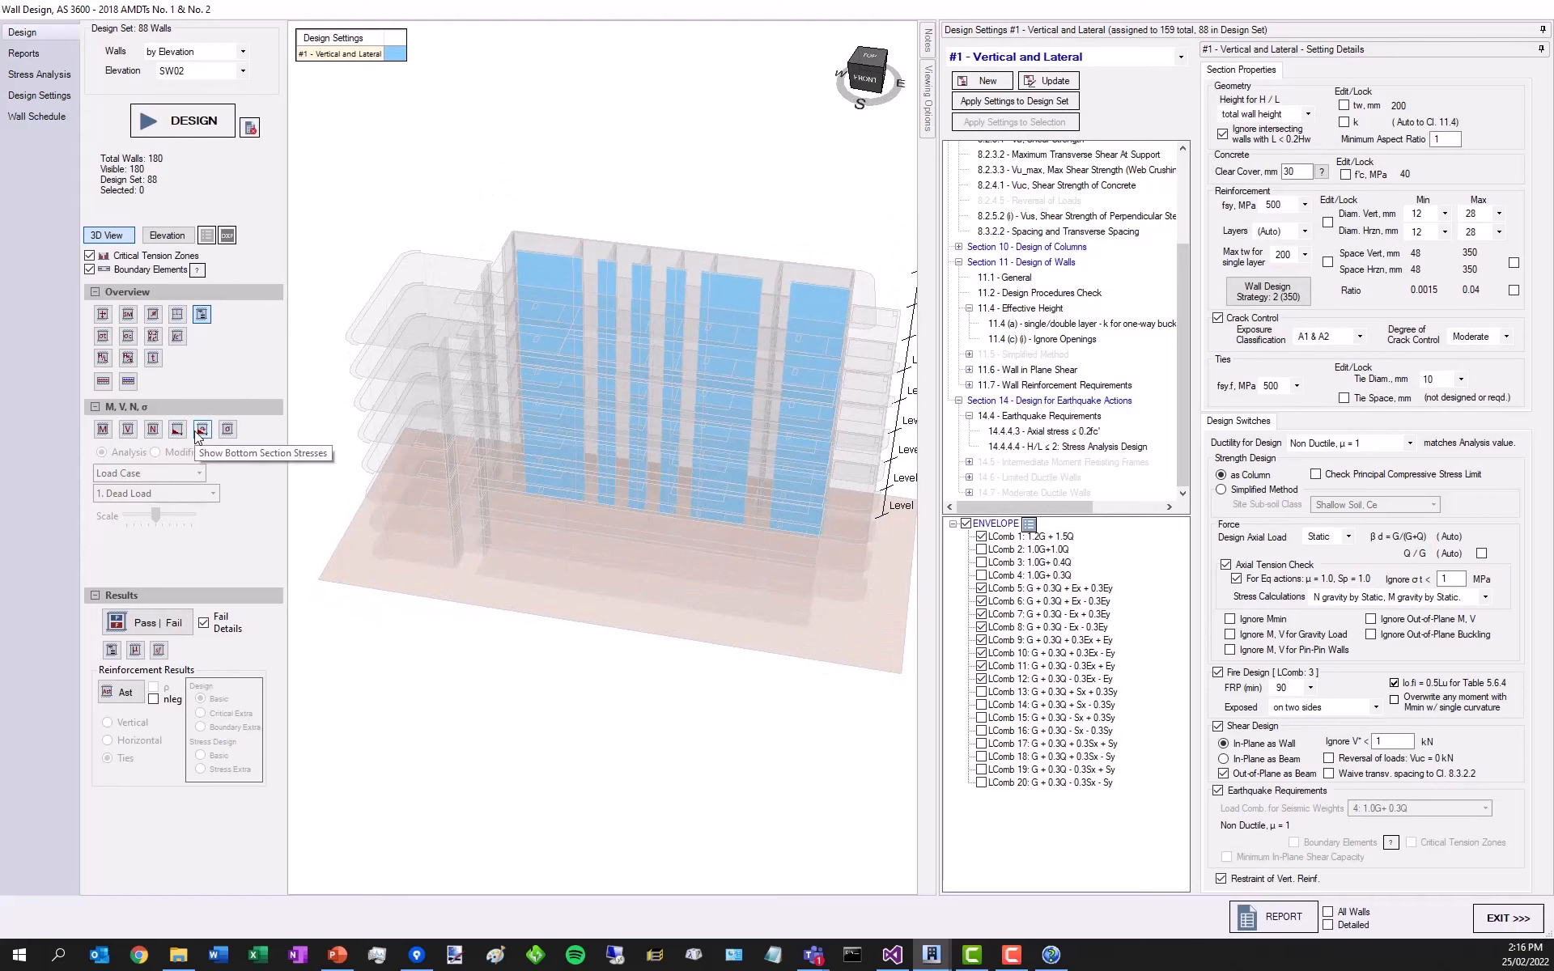
- Display the Dead Load analysis bending moments on the SW02 walls, showing only Mx with My hidden
{"action": "left_click", "coordinate": [102, 429]}
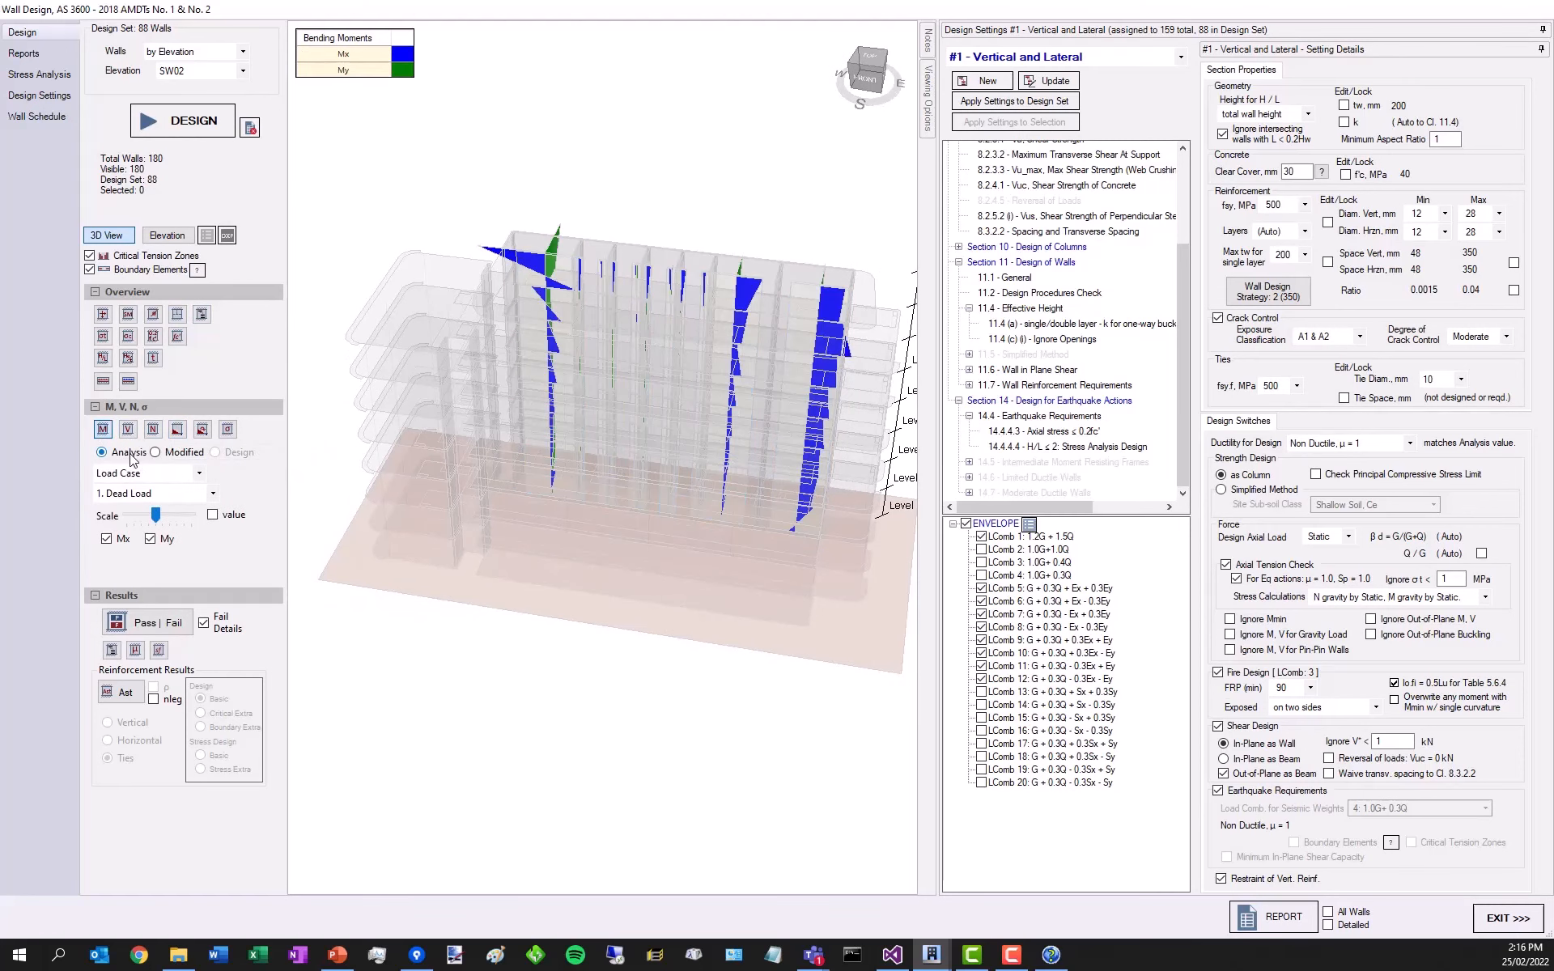
{"action": "left_click", "coordinate": [150, 538]}
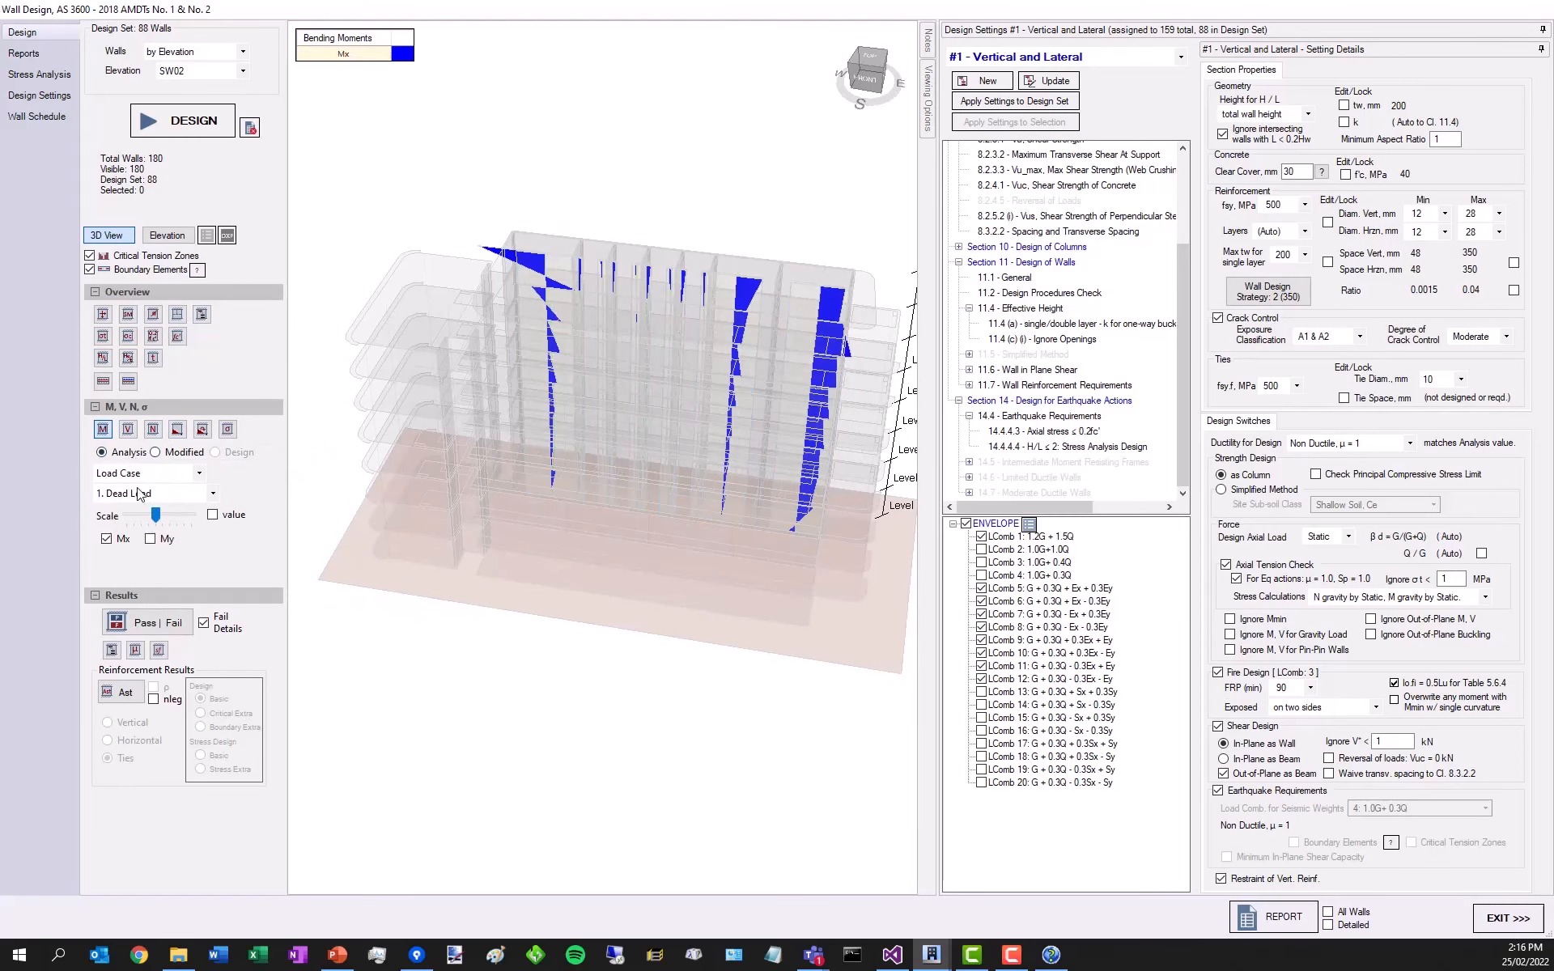
- Display the Mx bending moments for load combination 5, G + 0.3Q + Ex + 0.3Ey, at a smaller scale with values shown
{"action": "left_click", "coordinate": [145, 473]}
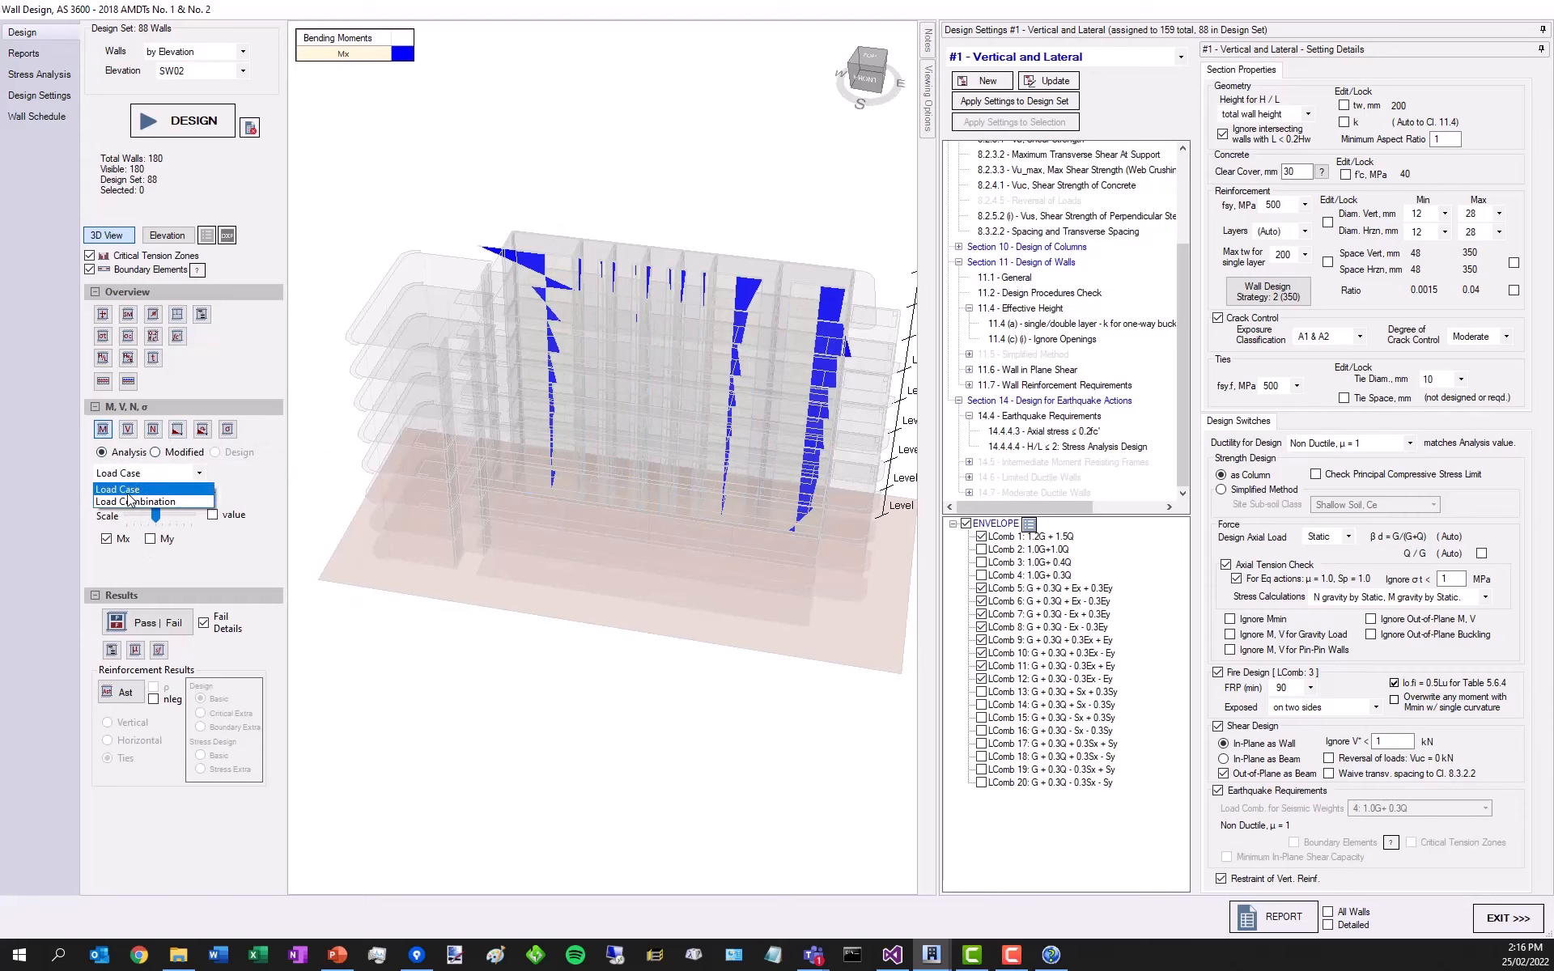
{"action": "left_click", "coordinate": [129, 501]}
{"action": "left_click", "coordinate": [149, 493]}
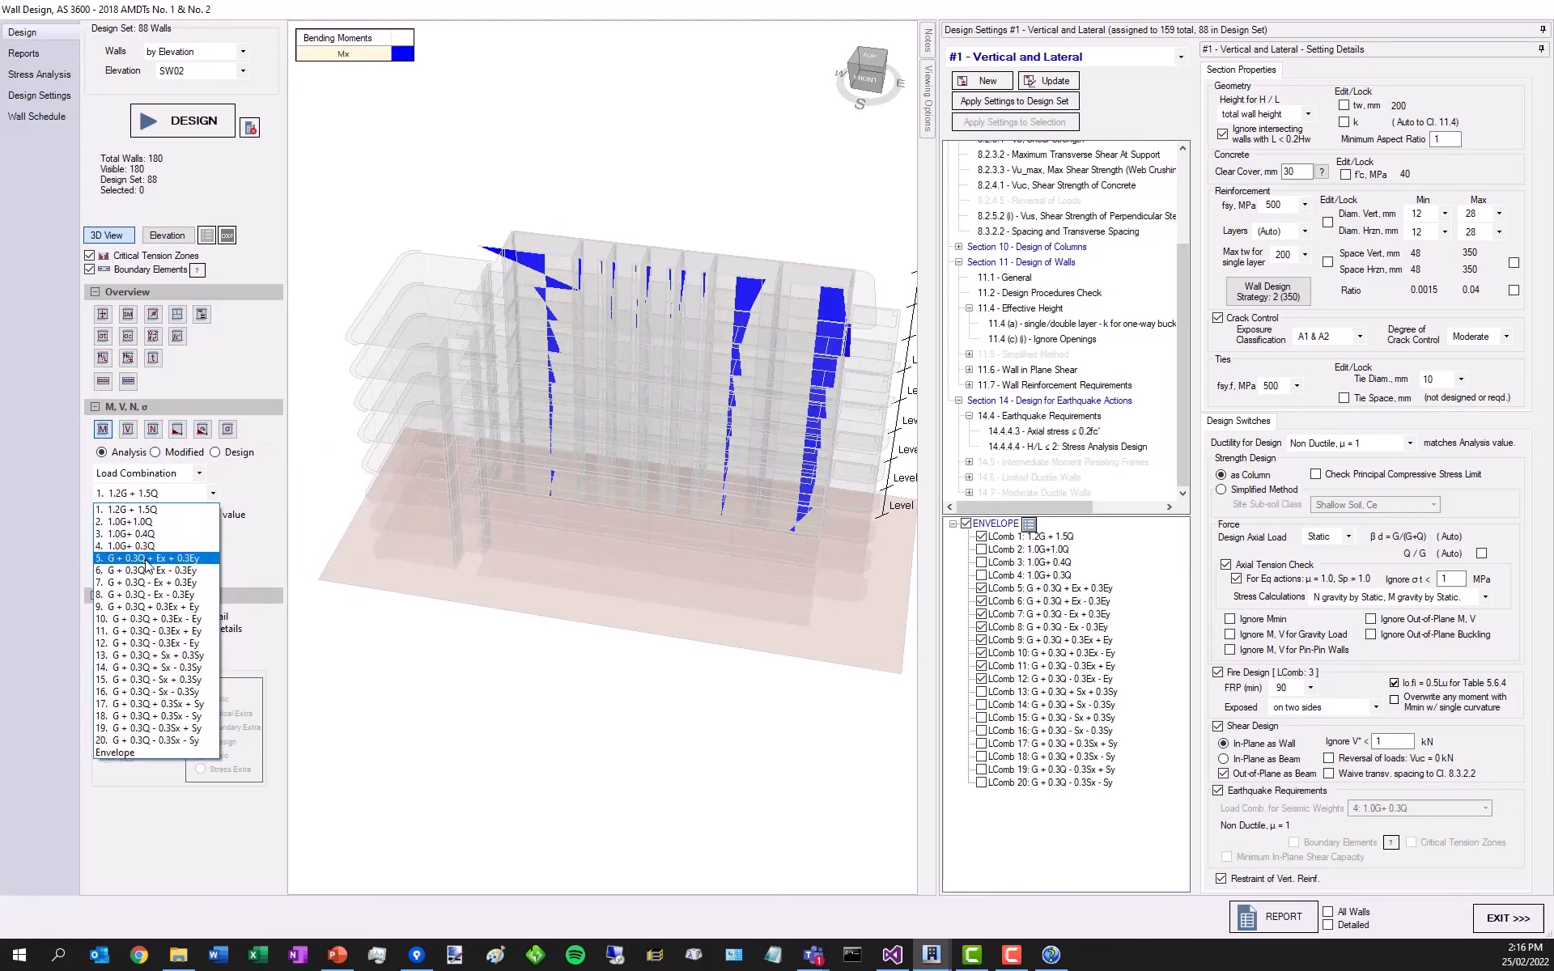
{"action": "left_click", "coordinate": [147, 559]}
{"action": "left_click_drag", "start_coordinate": [155, 514], "coordinate": [134, 517]}
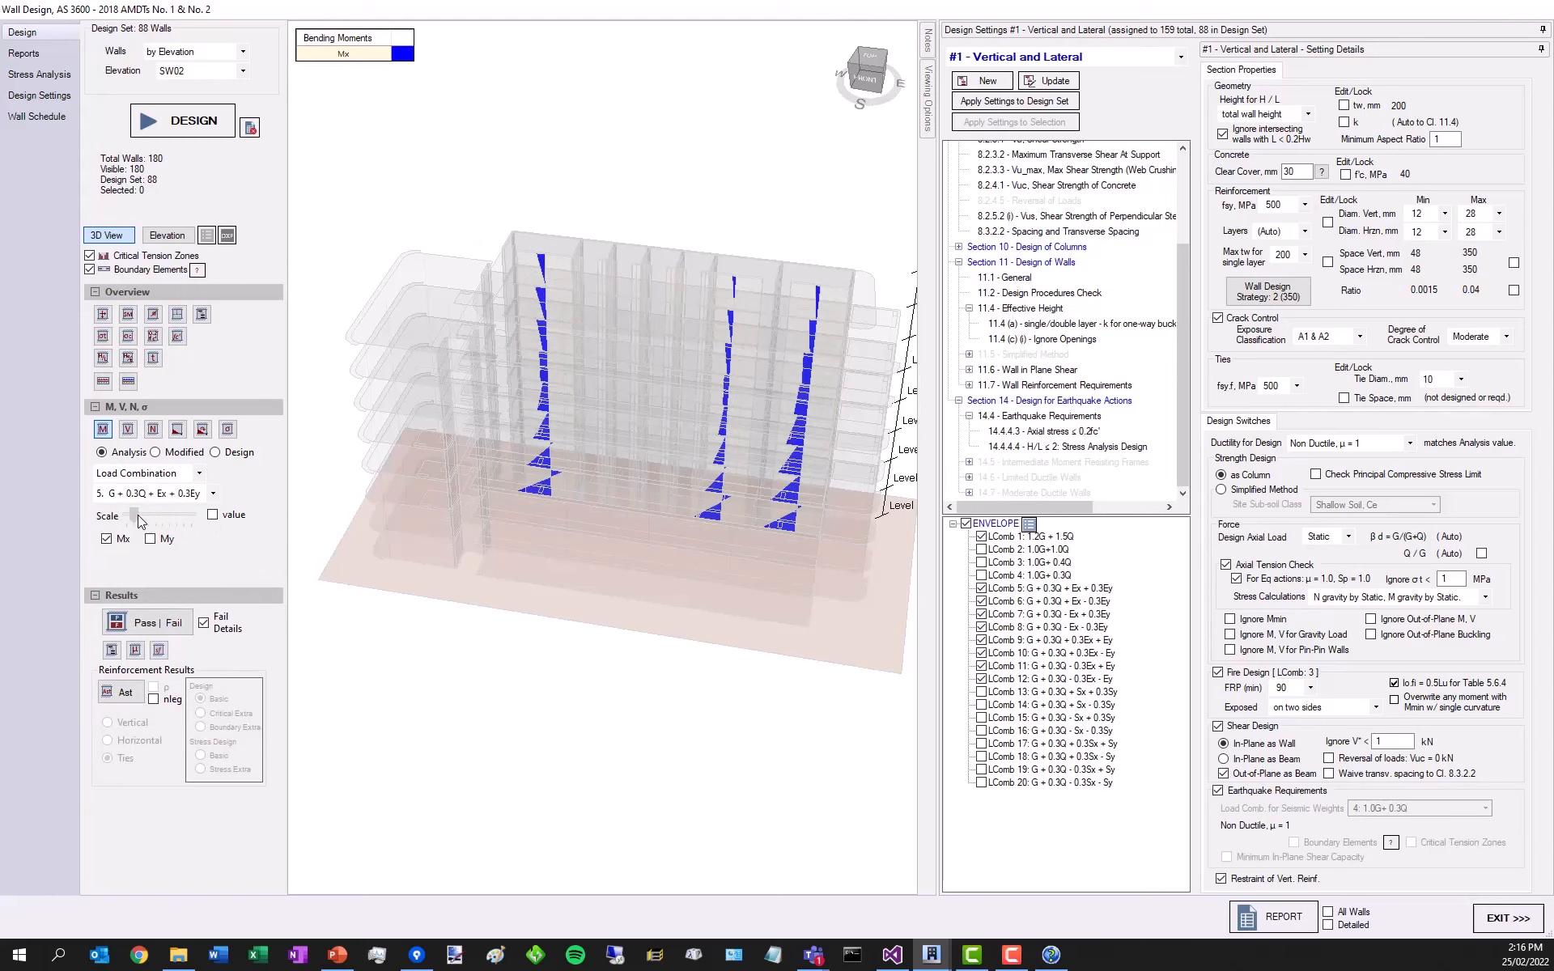
{"action": "left_click", "coordinate": [213, 516]}
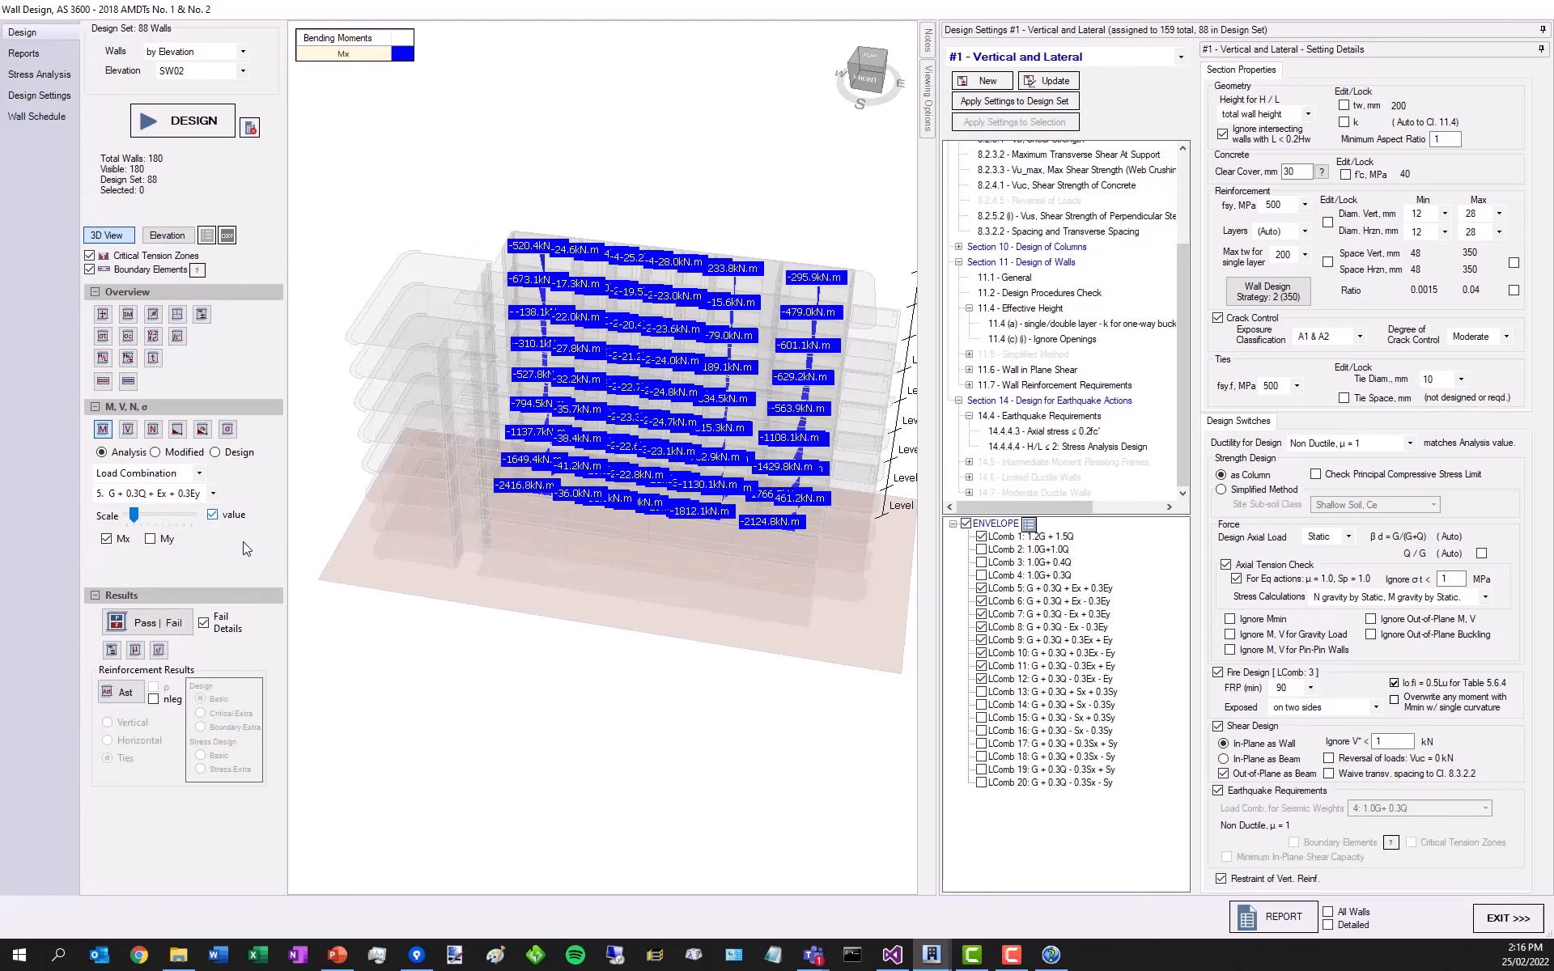
- Examine the lower-storey wall moments and compare the Analysis, Modified and Design force sets
{"action": "scroll", "coordinate": [384, 531], "scroll_direction": "up", "scroll_amount": 2}
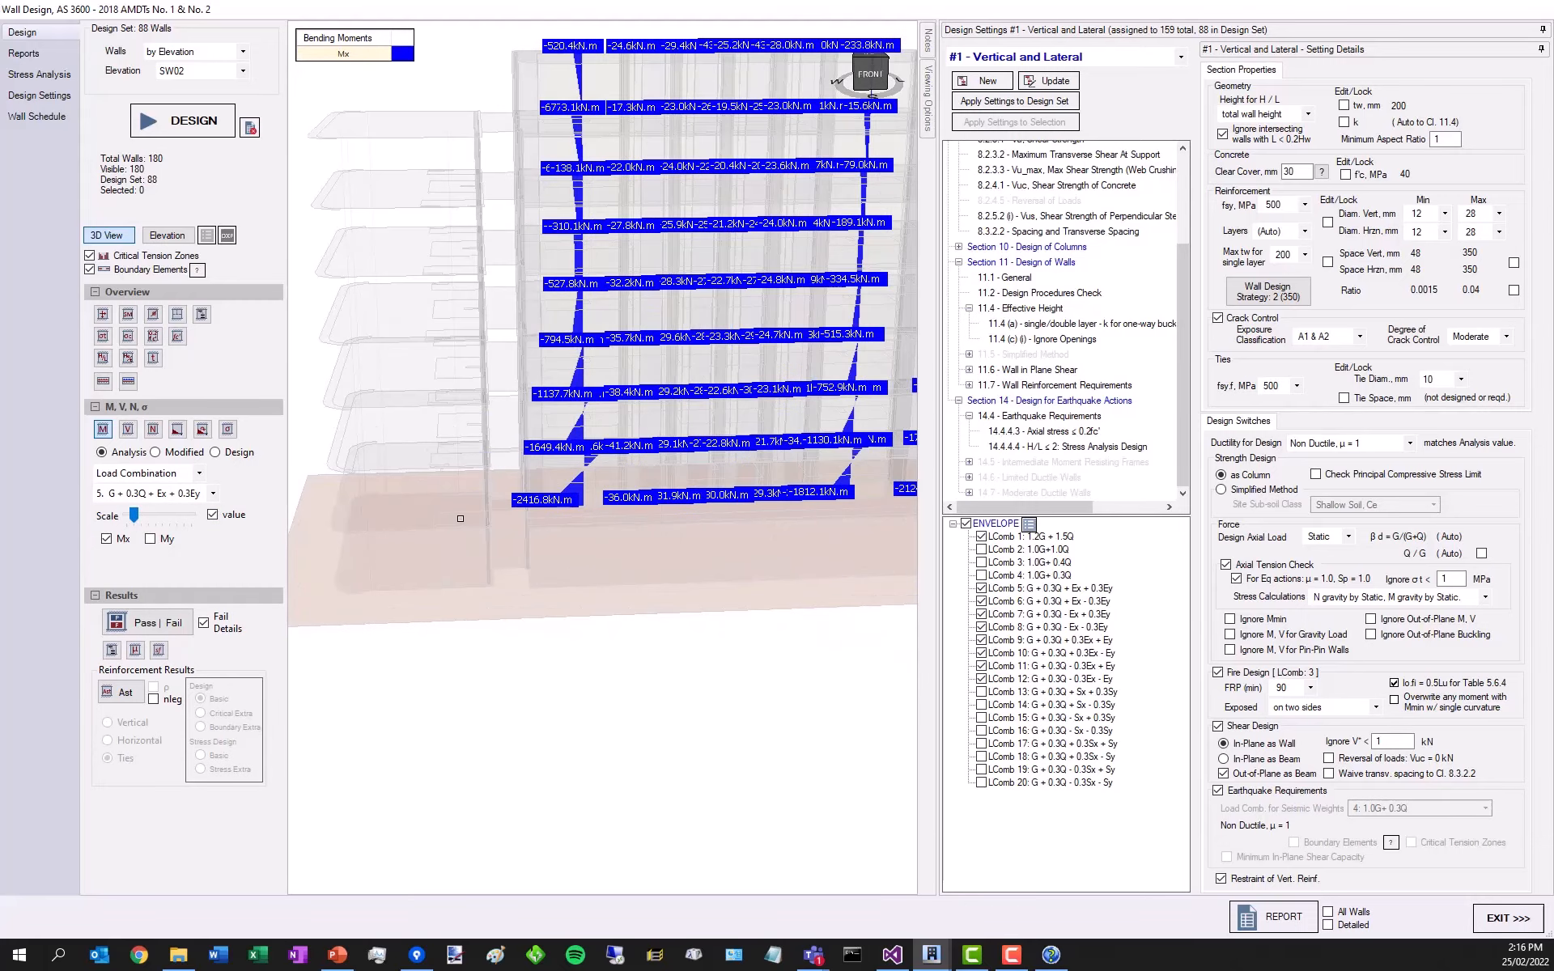
{"action": "scroll", "coordinate": [461, 551], "scroll_direction": "down", "scroll_amount": 3}
{"action": "scroll", "coordinate": [529, 532], "scroll_direction": "up", "scroll_amount": 6}
{"action": "left_click_drag", "start_coordinate": [529, 532], "coordinate": [551, 528]}
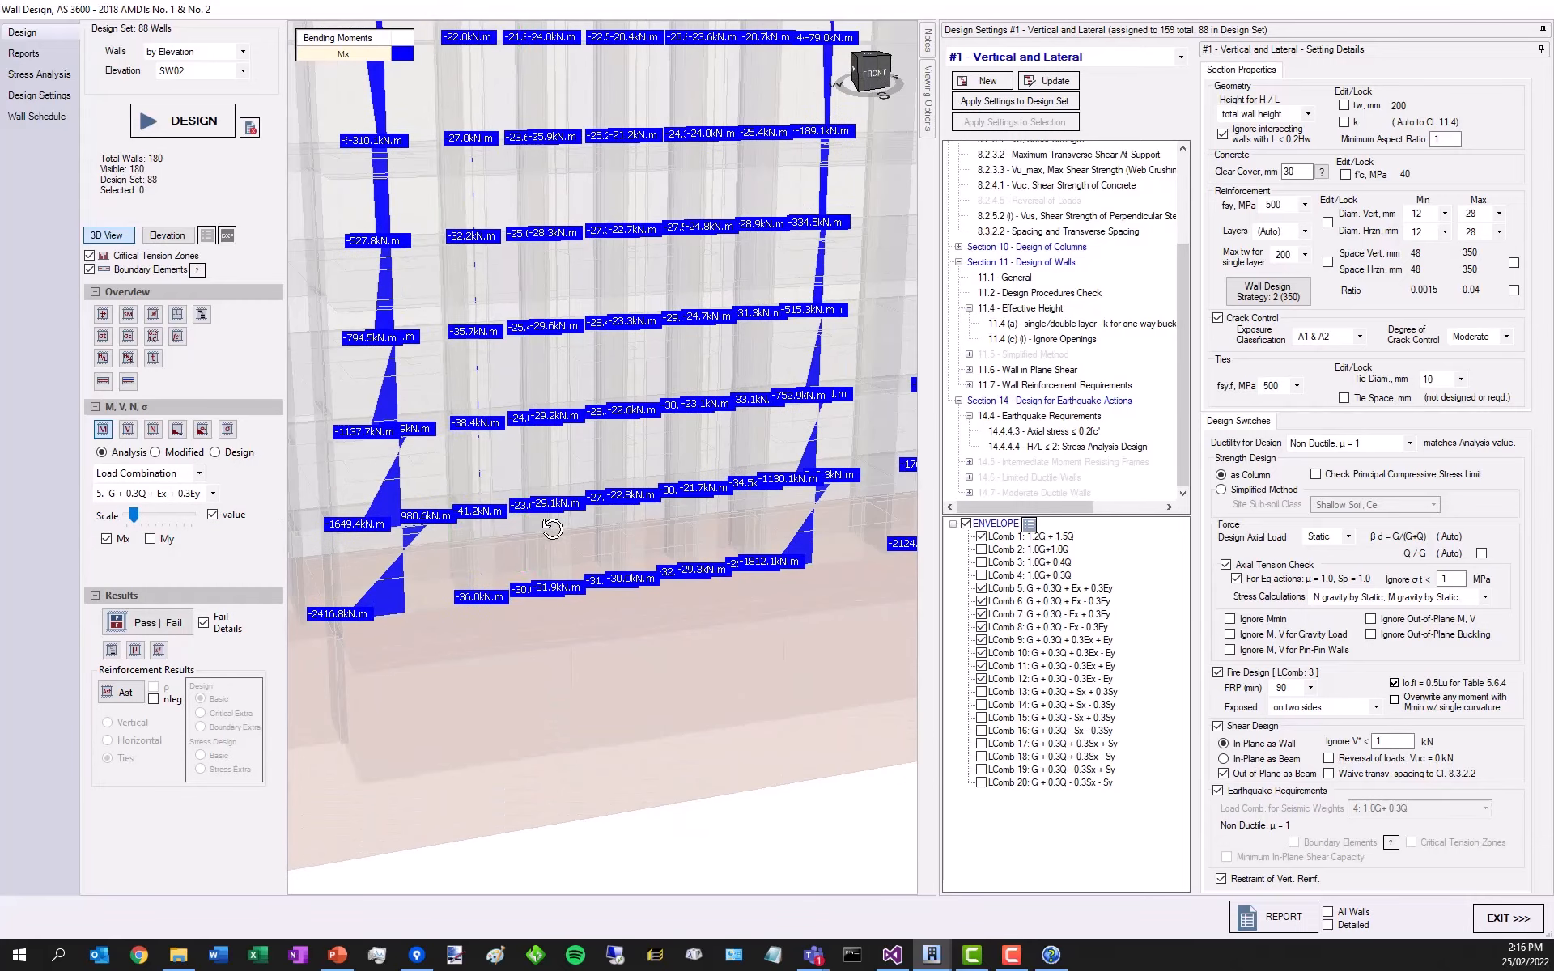
{"action": "left_click_drag", "start_coordinate": [569, 645], "coordinate": [589, 653]}
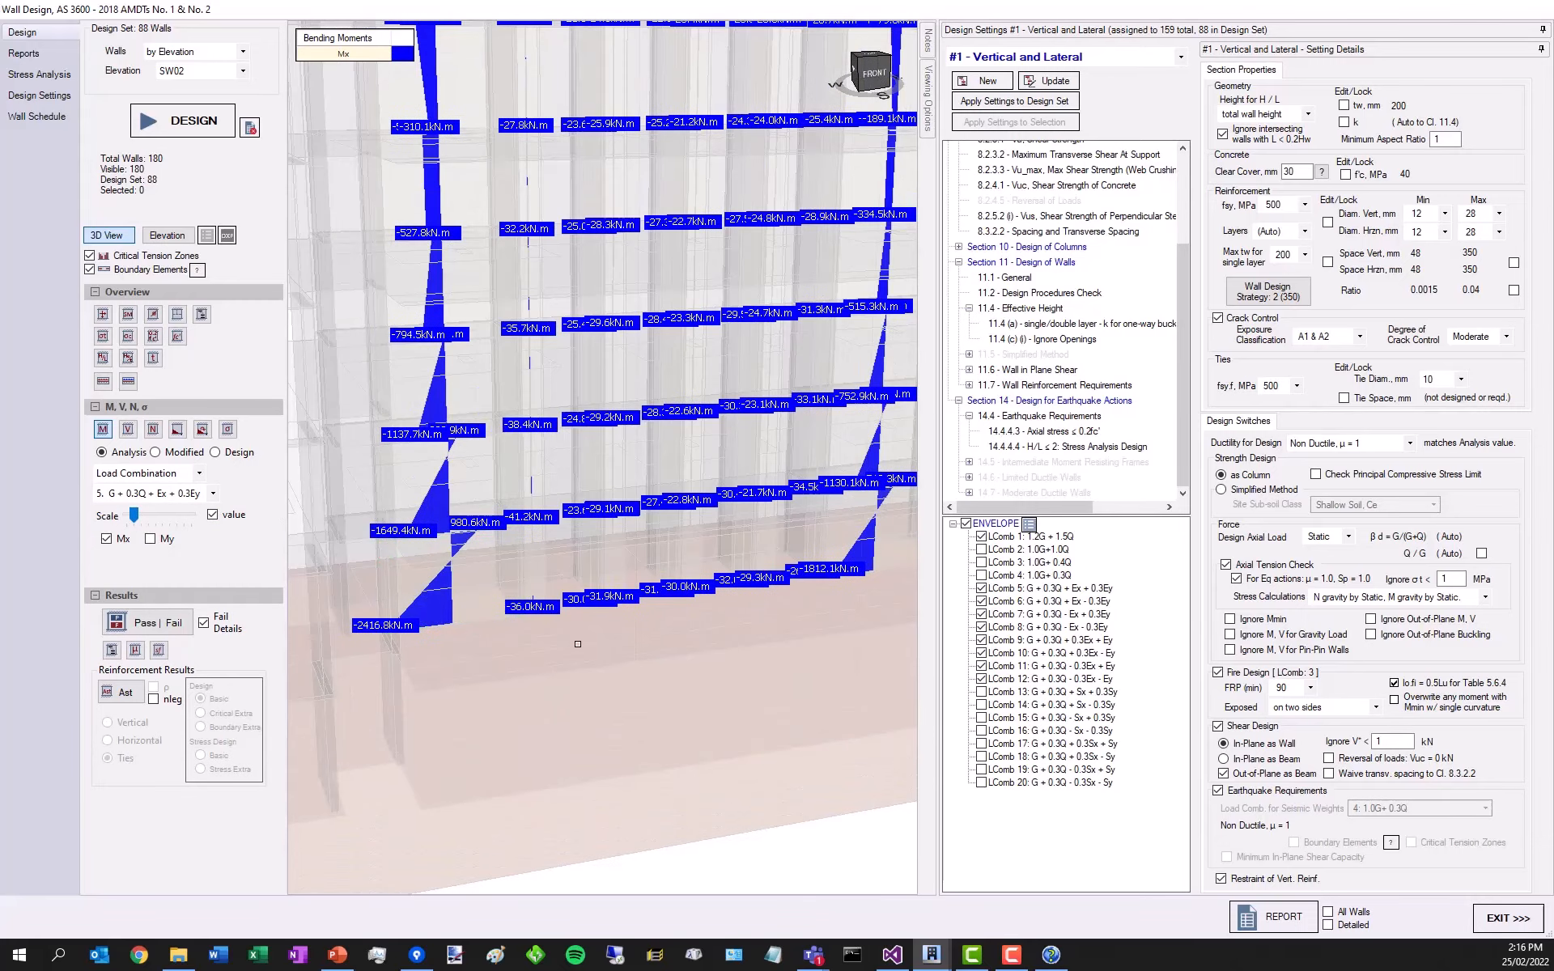
{"action": "scroll", "coordinate": [574, 643], "scroll_direction": "down", "scroll_amount": 2}
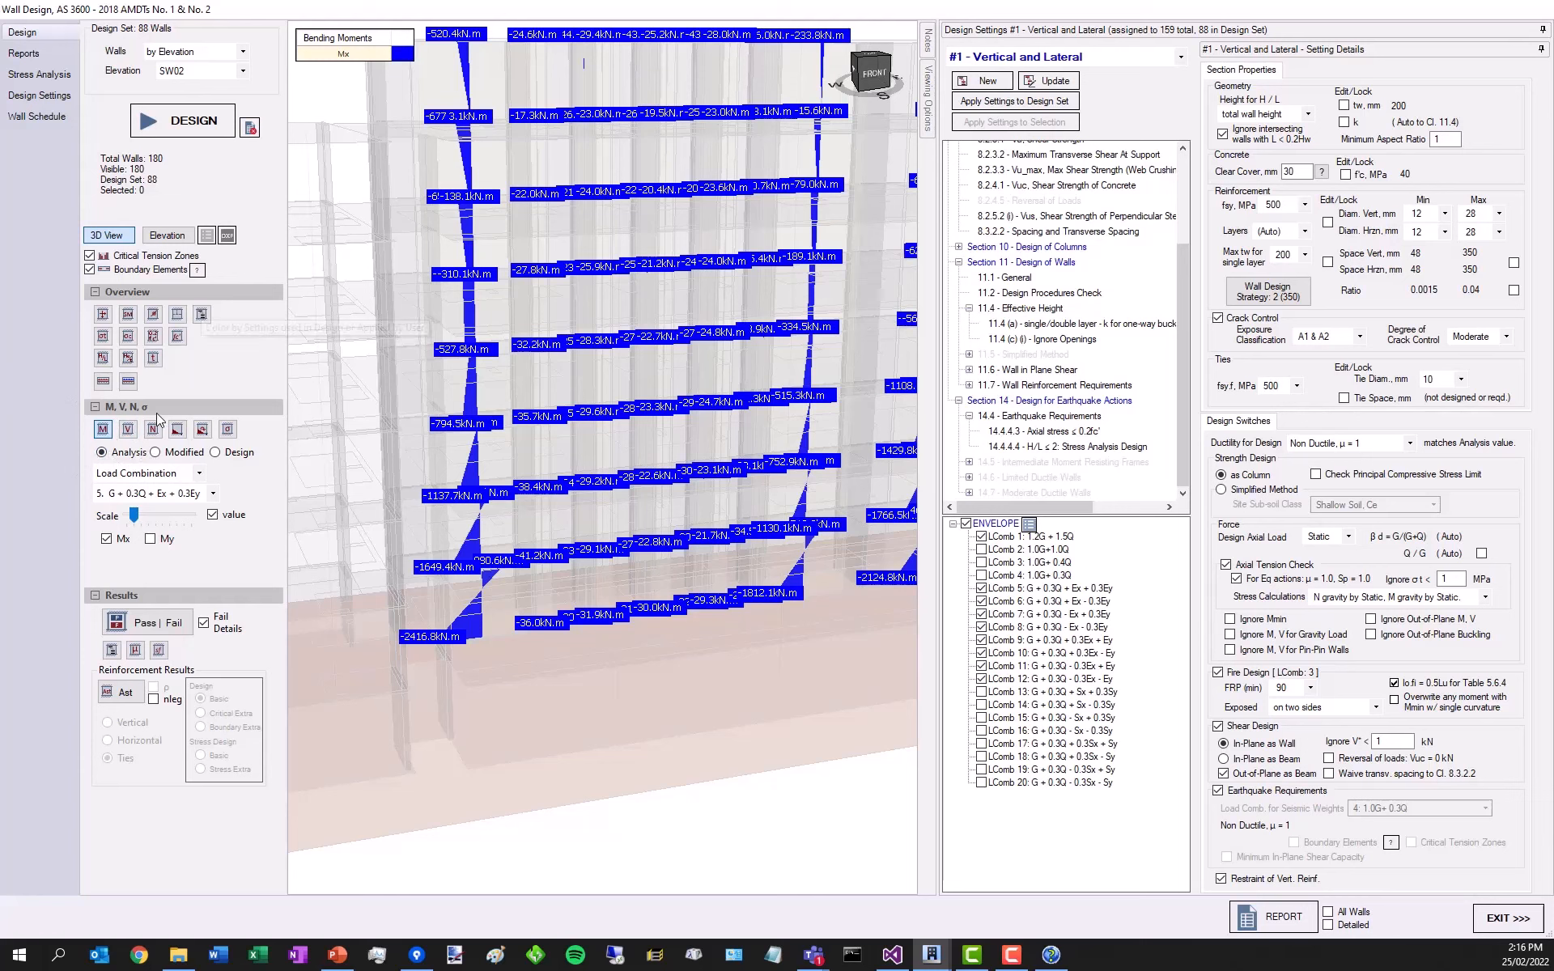
{"action": "left_click", "coordinate": [155, 451]}
{"action": "left_click", "coordinate": [140, 452]}
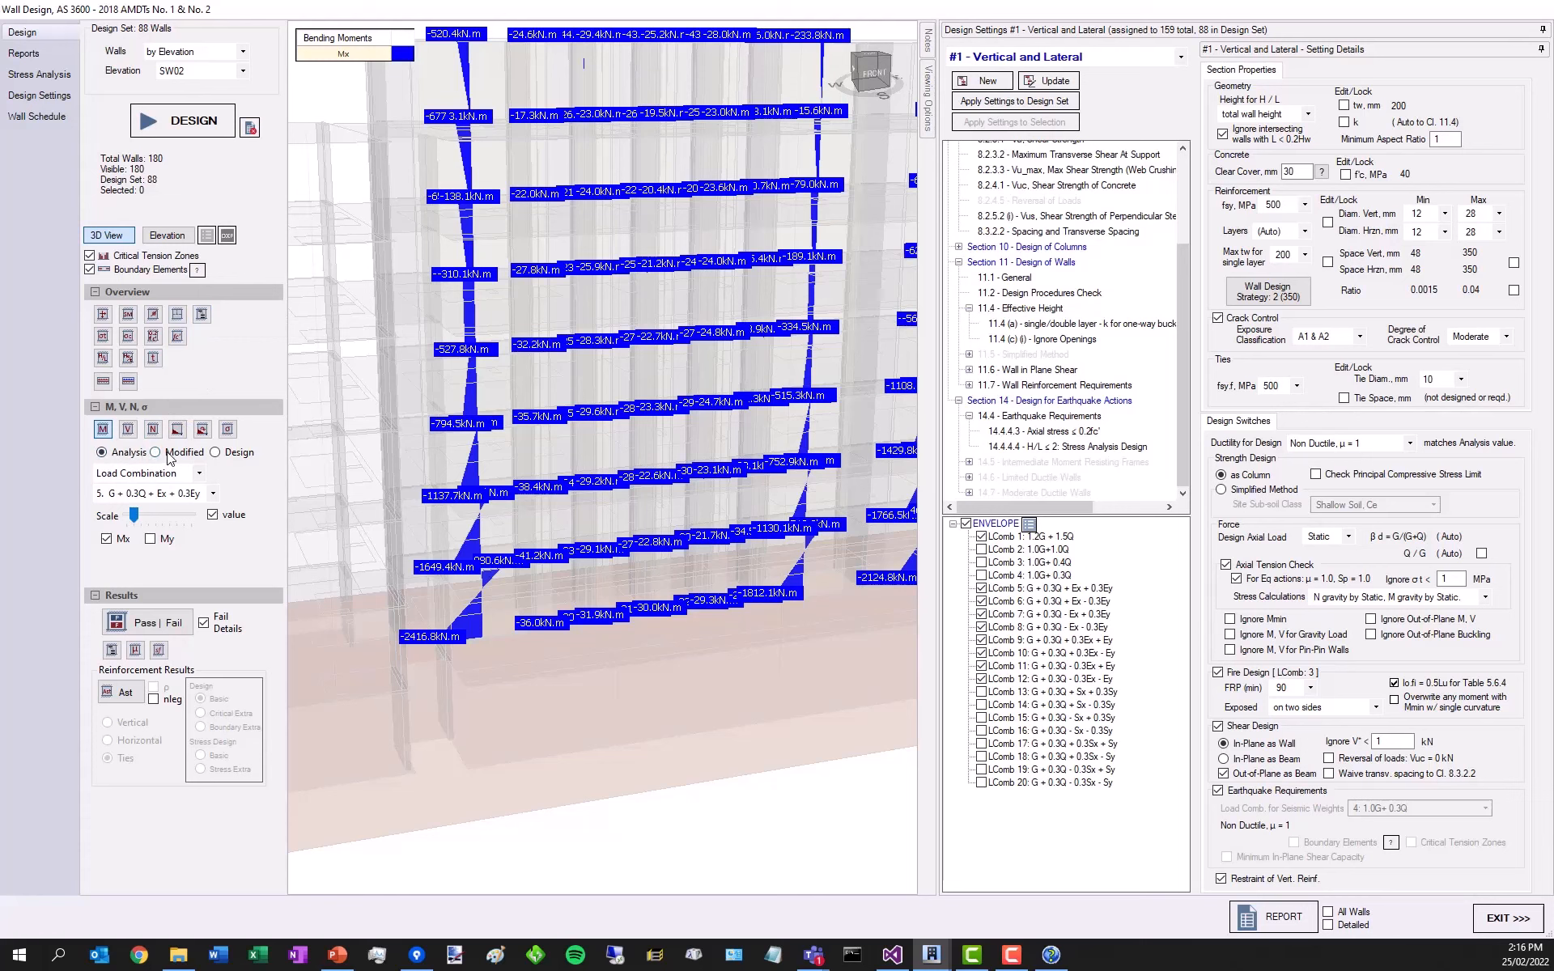
{"action": "left_click", "coordinate": [155, 453]}
{"action": "left_click", "coordinate": [154, 453]}
{"action": "scroll", "coordinate": [478, 466], "scroll_direction": "down", "scroll_amount": 2}
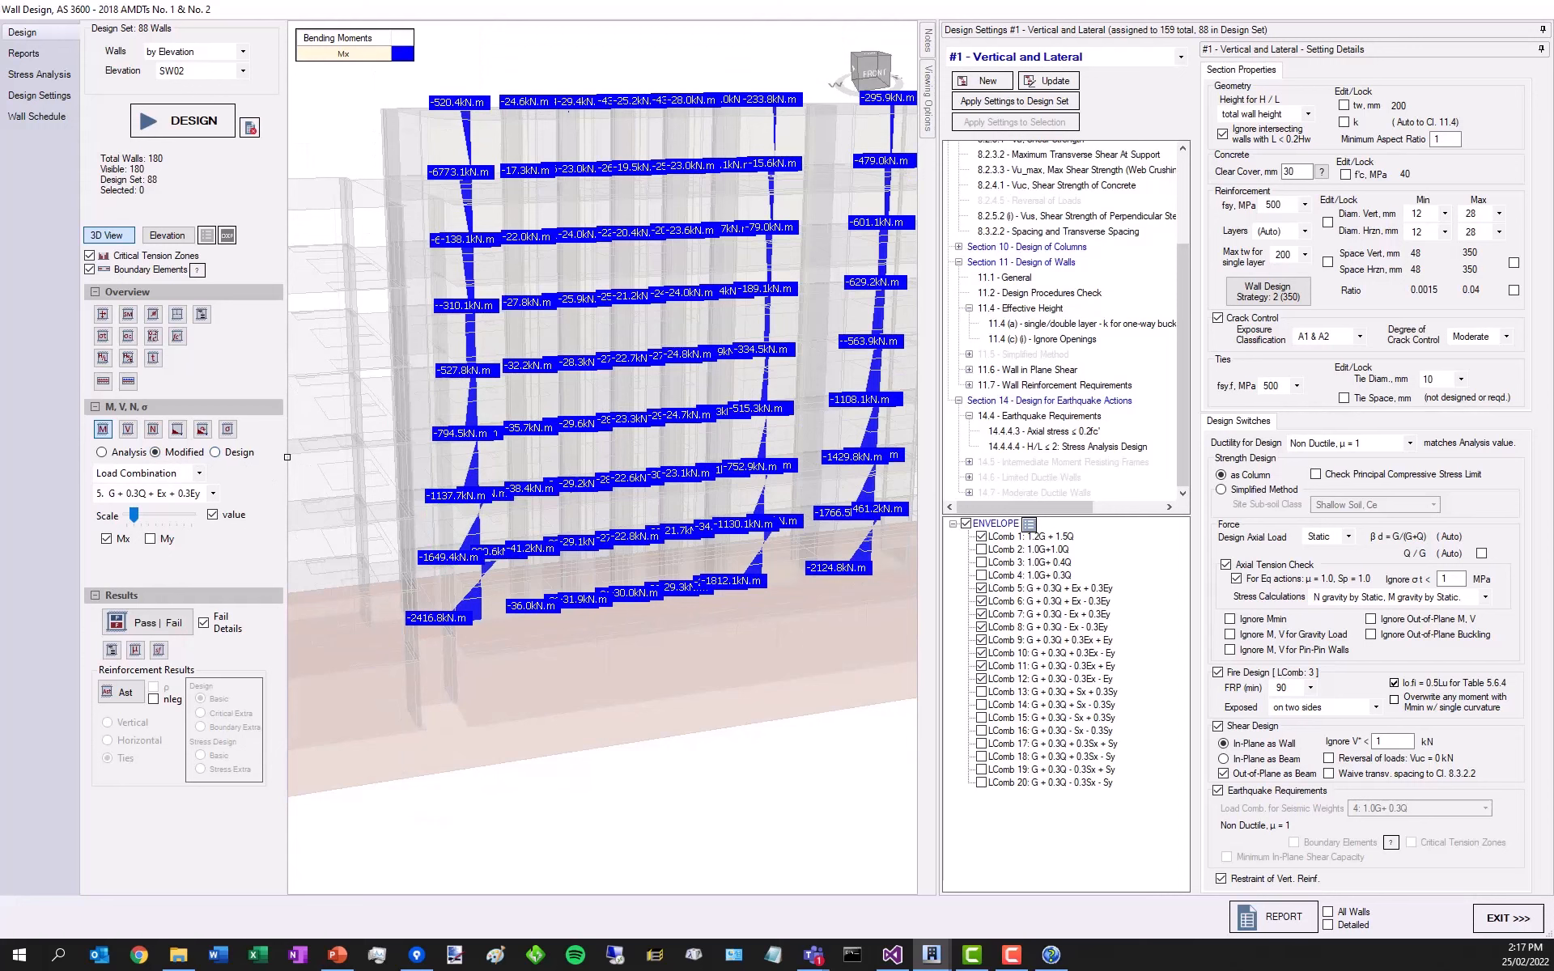
{"action": "left_click", "coordinate": [215, 452]}
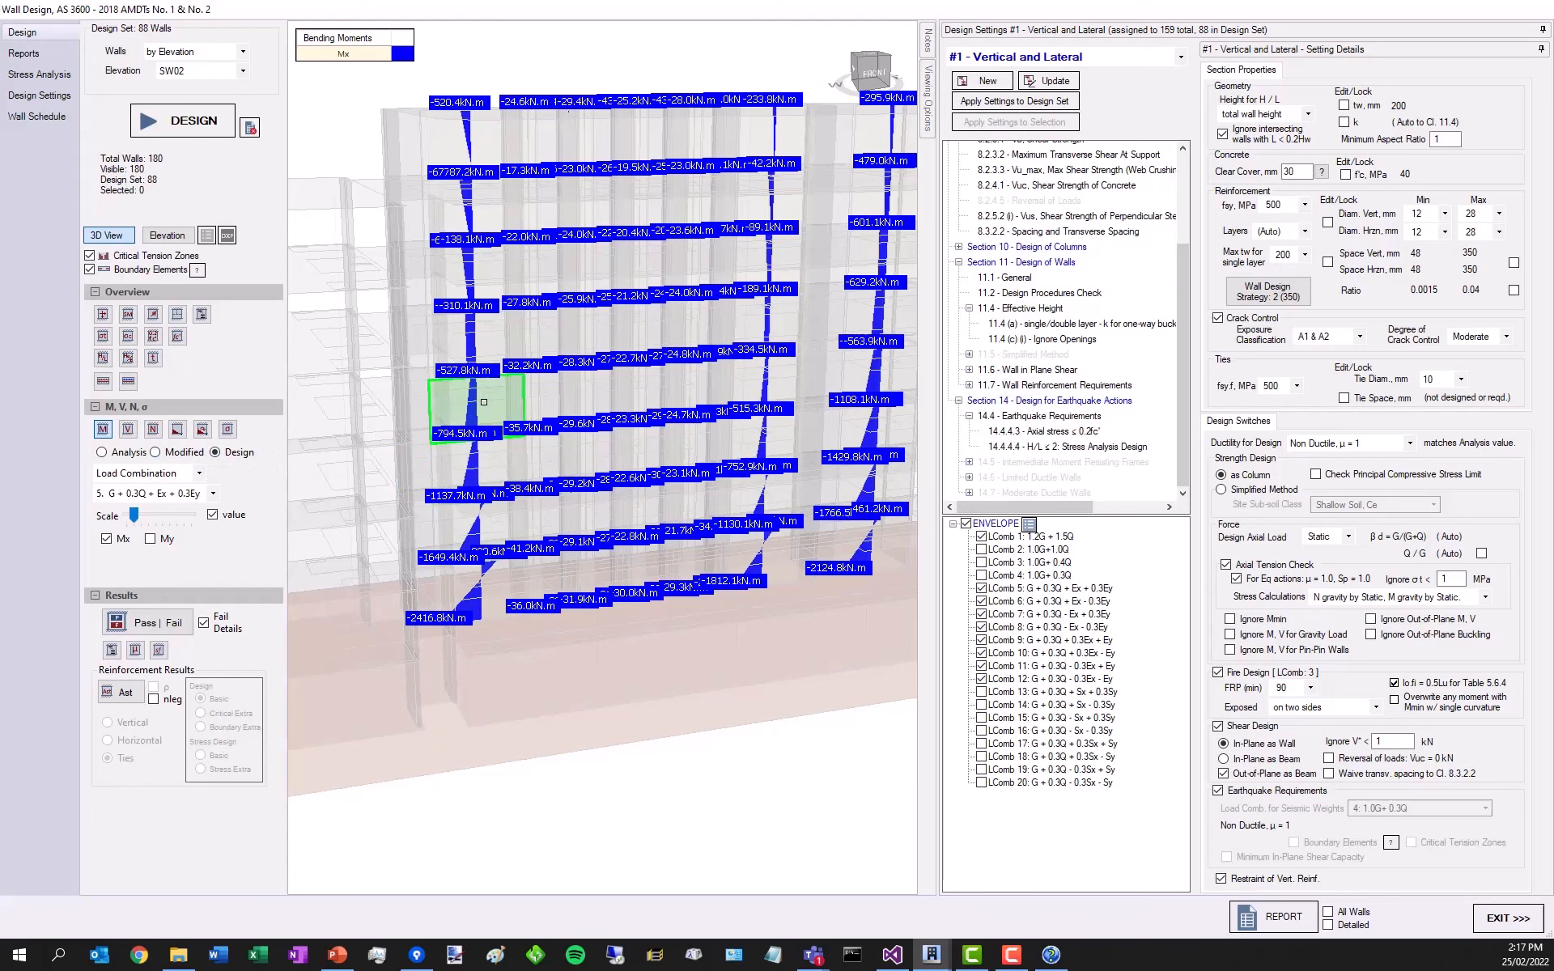
- Switch to the RCB manual in WinCHM Pro and open the start of the Internal Forces topic under Calculation Procedure
{"action": "left_click", "coordinate": [1053, 958]}
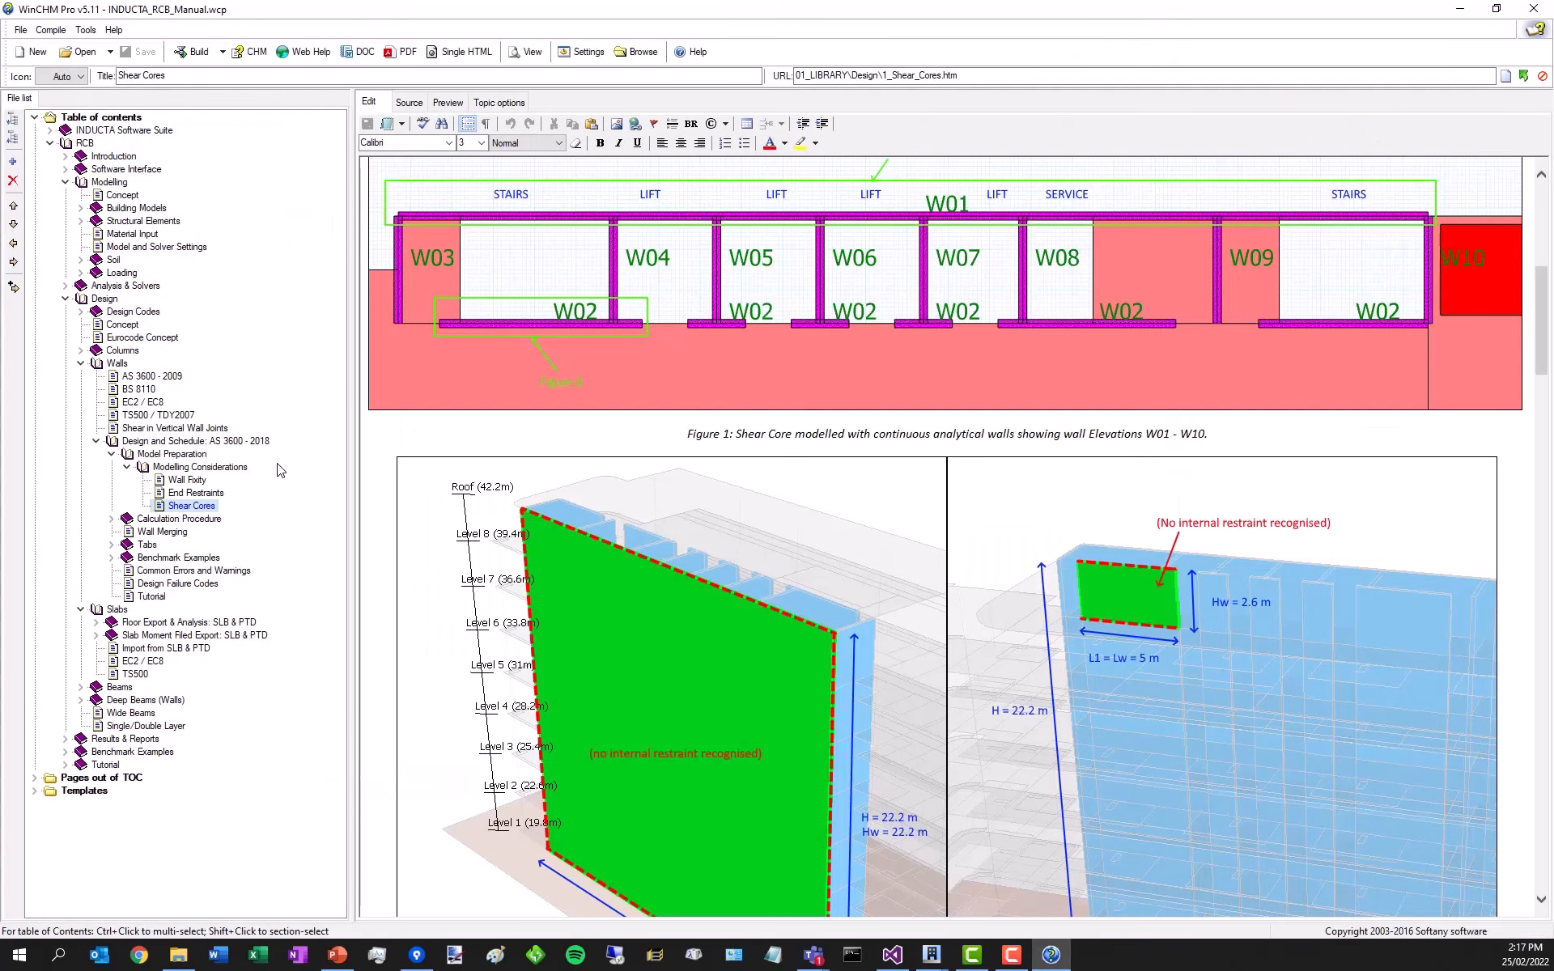
{"action": "left_click", "coordinate": [112, 518]}
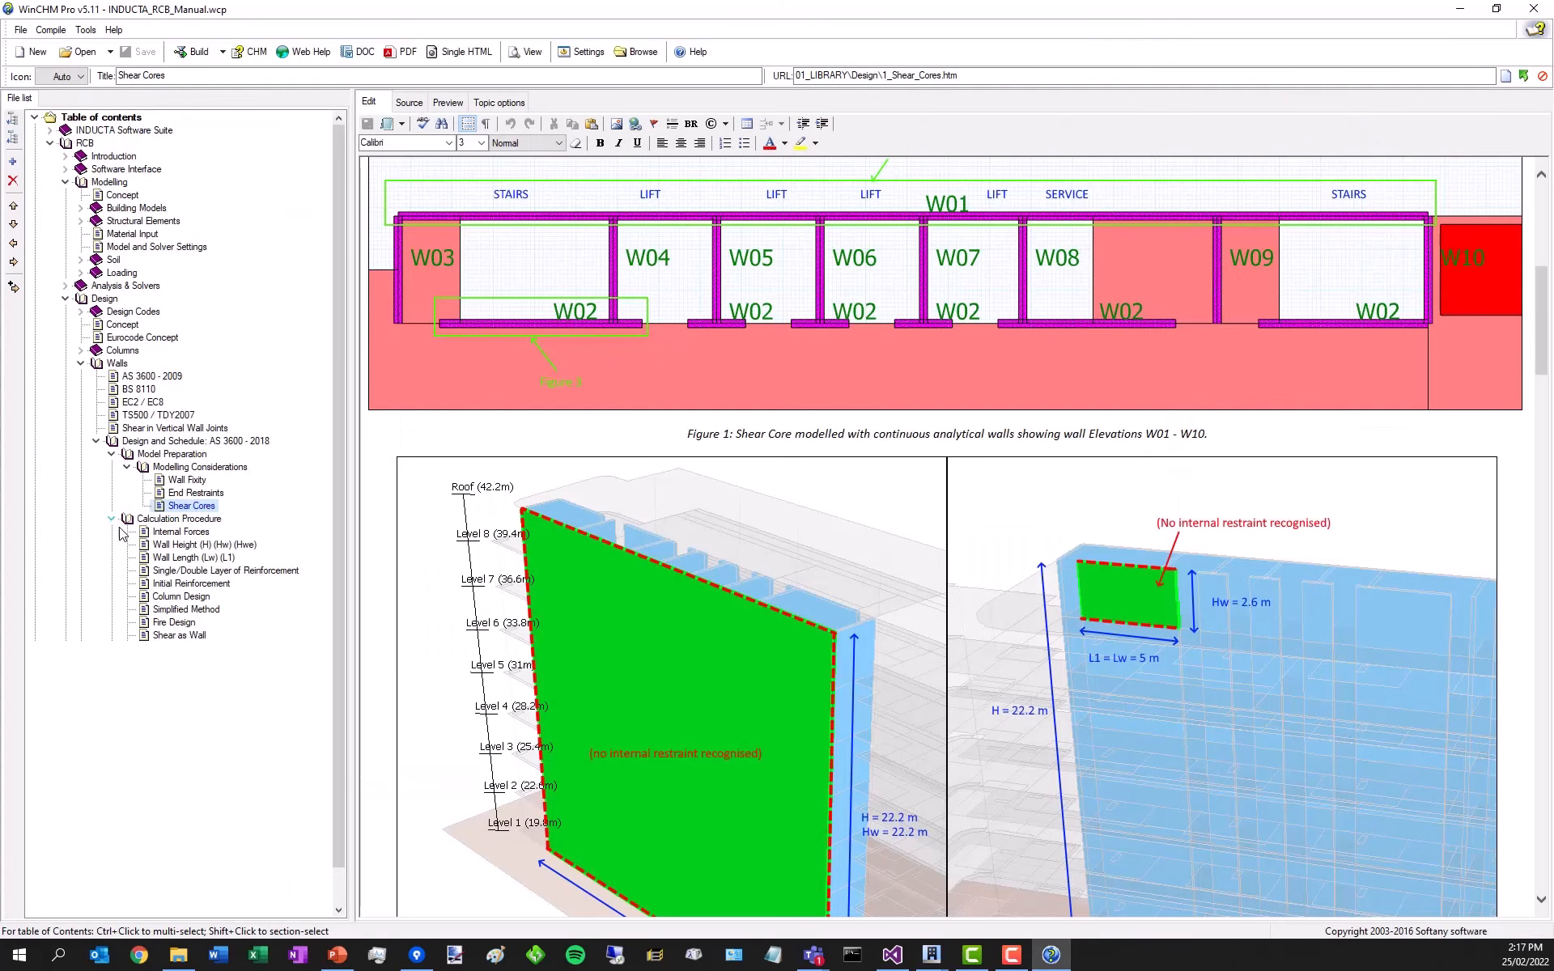
{"action": "left_click", "coordinate": [181, 533]}
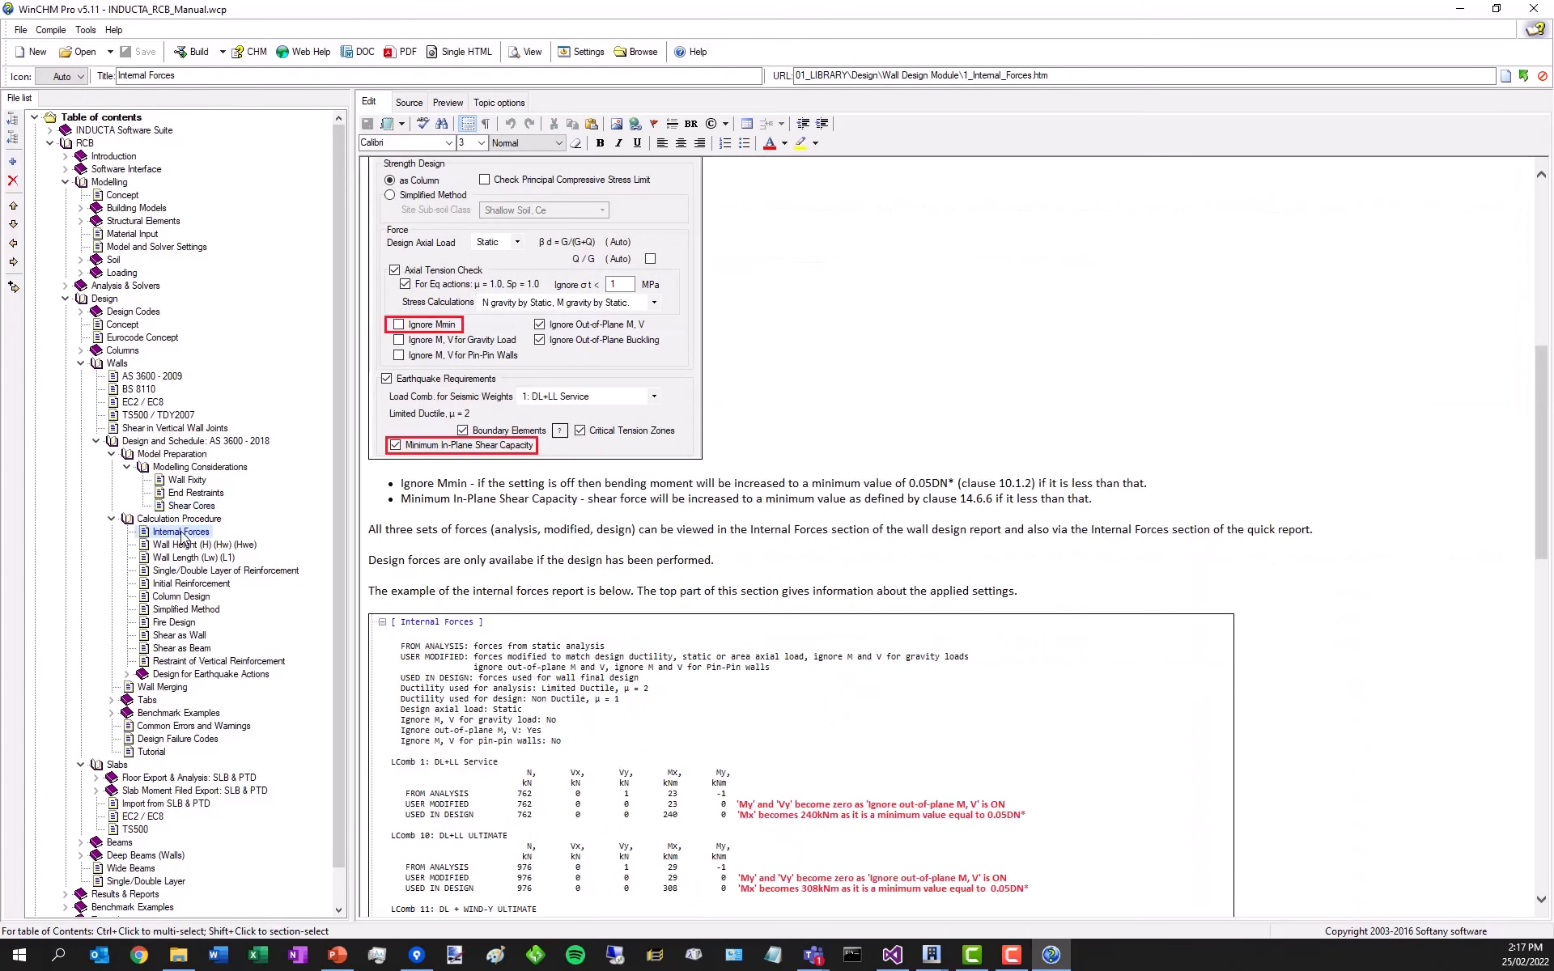
{"action": "scroll", "coordinate": [675, 528], "scroll_direction": "up", "scroll_amount": 10}
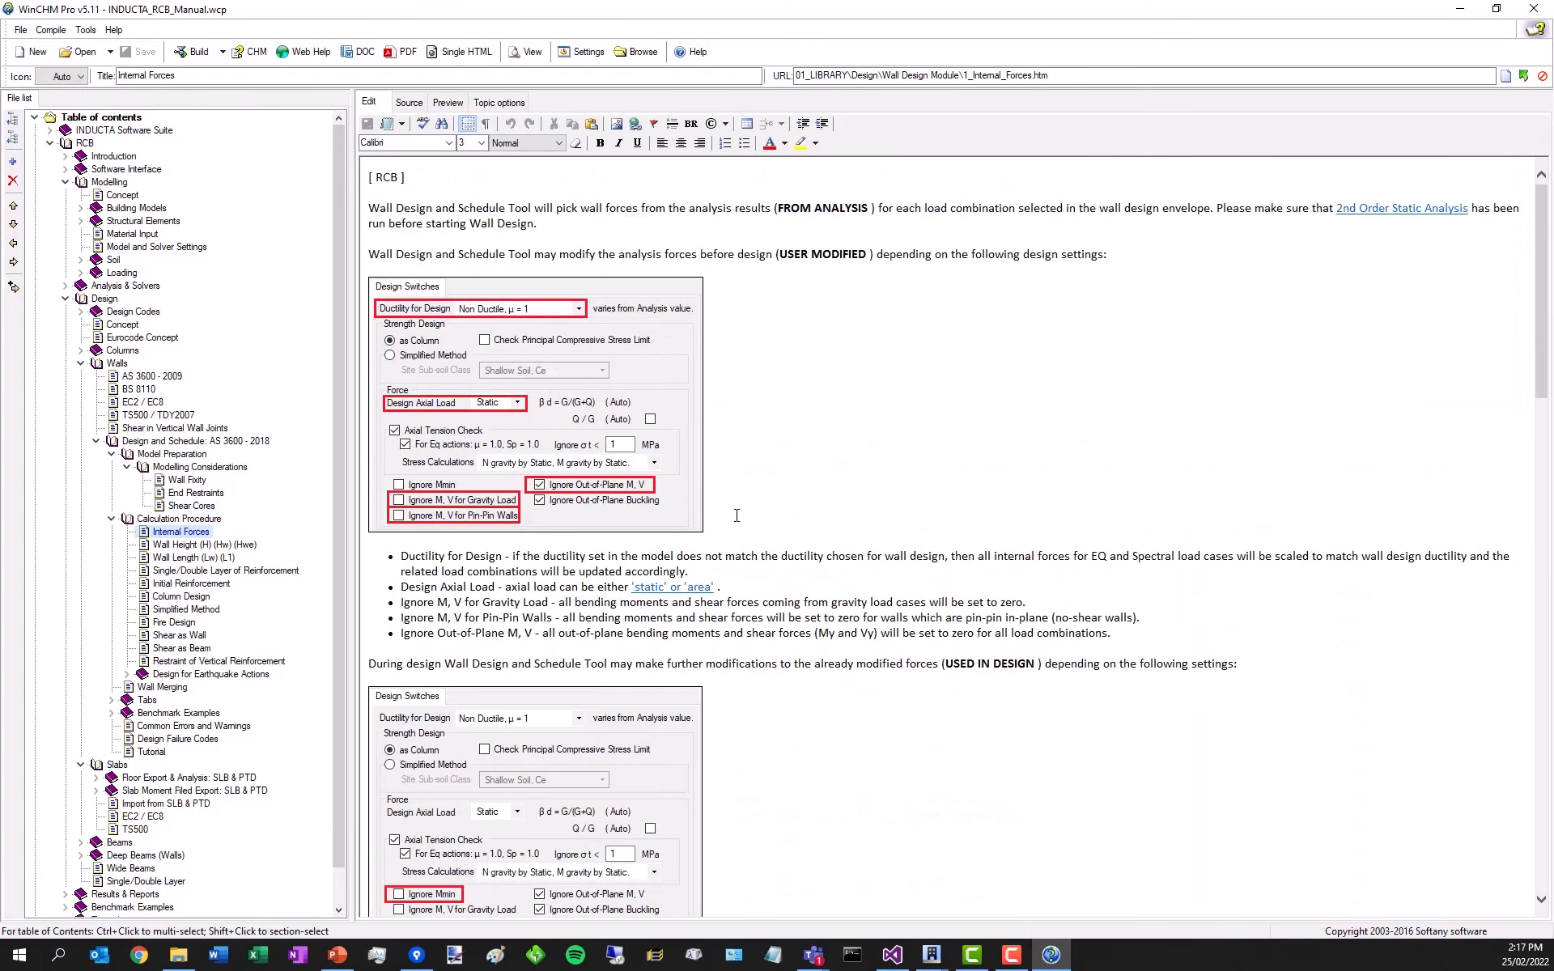
- Read how the FROM ANALYSIS and USER MODIFIED wall forces are defined, highlighting both terms in the topic
{"action": "triple_click", "coordinate": [537, 235]}
{"action": "left_click", "coordinate": [786, 209]}
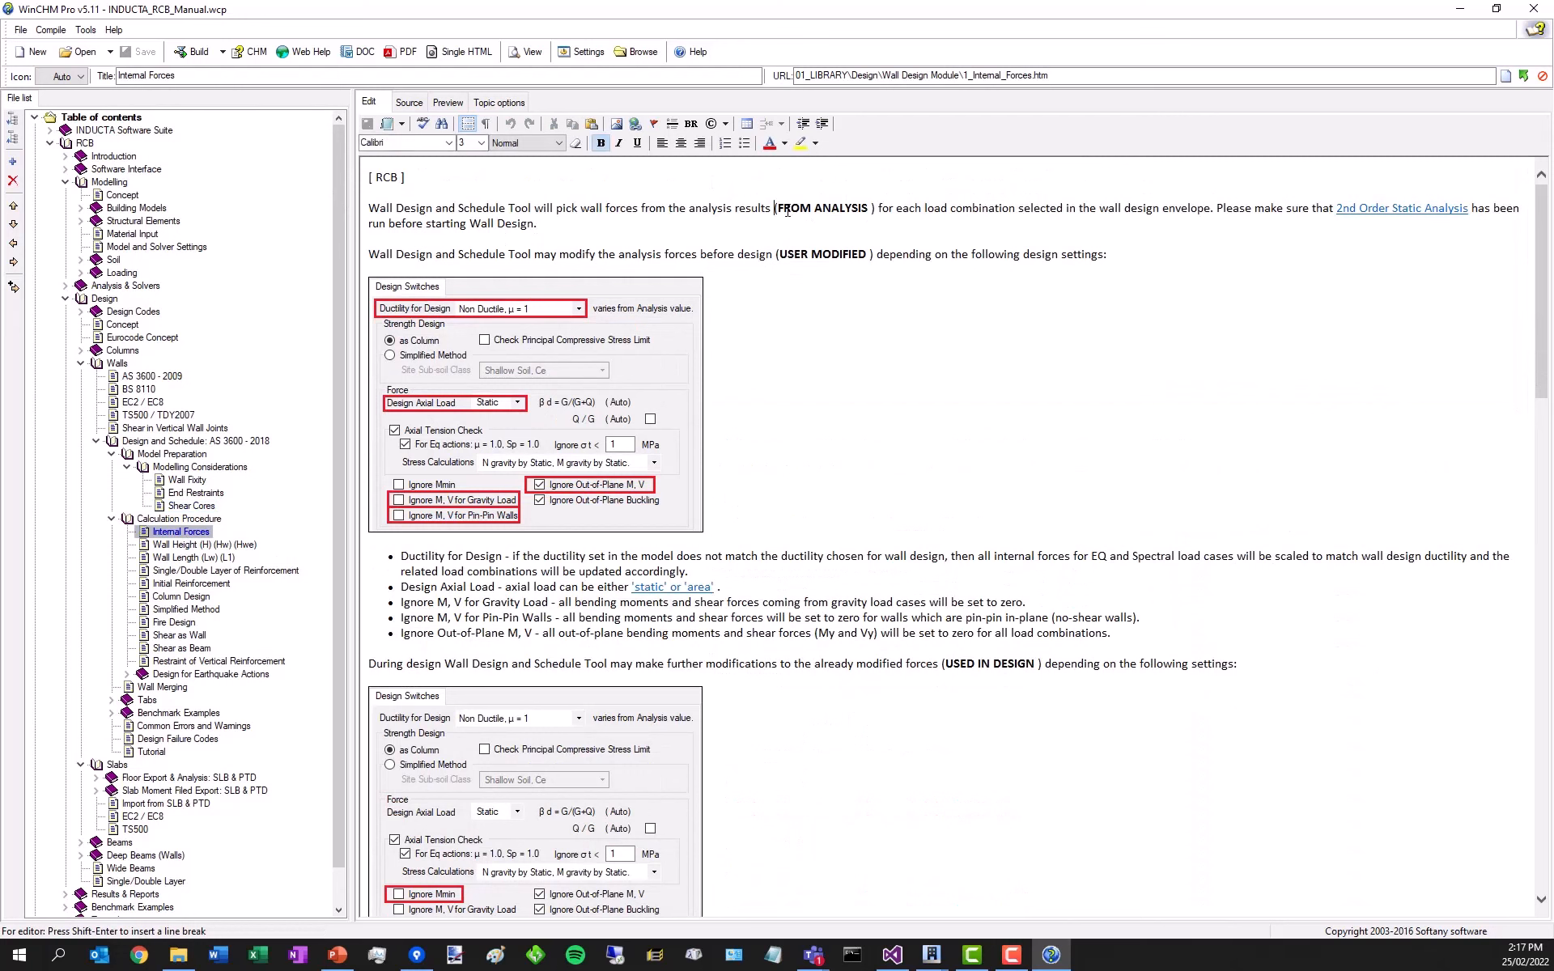
{"action": "left_click_drag", "start_coordinate": [787, 210], "coordinate": [881, 210]}
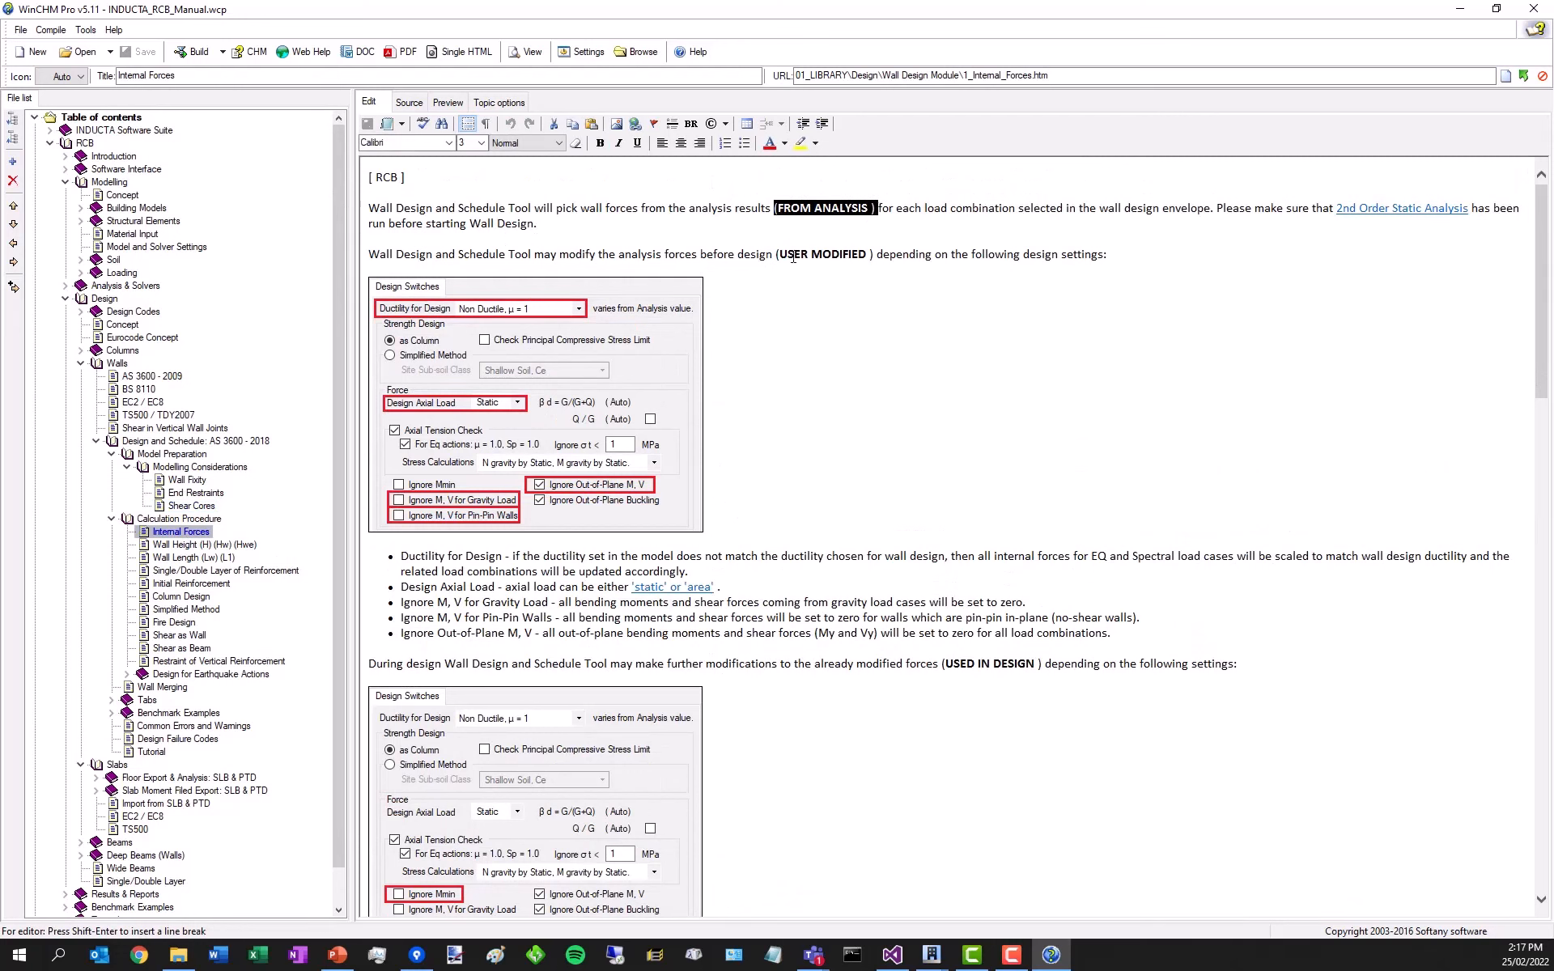
{"action": "left_click_drag", "start_coordinate": [778, 255], "coordinate": [869, 255]}
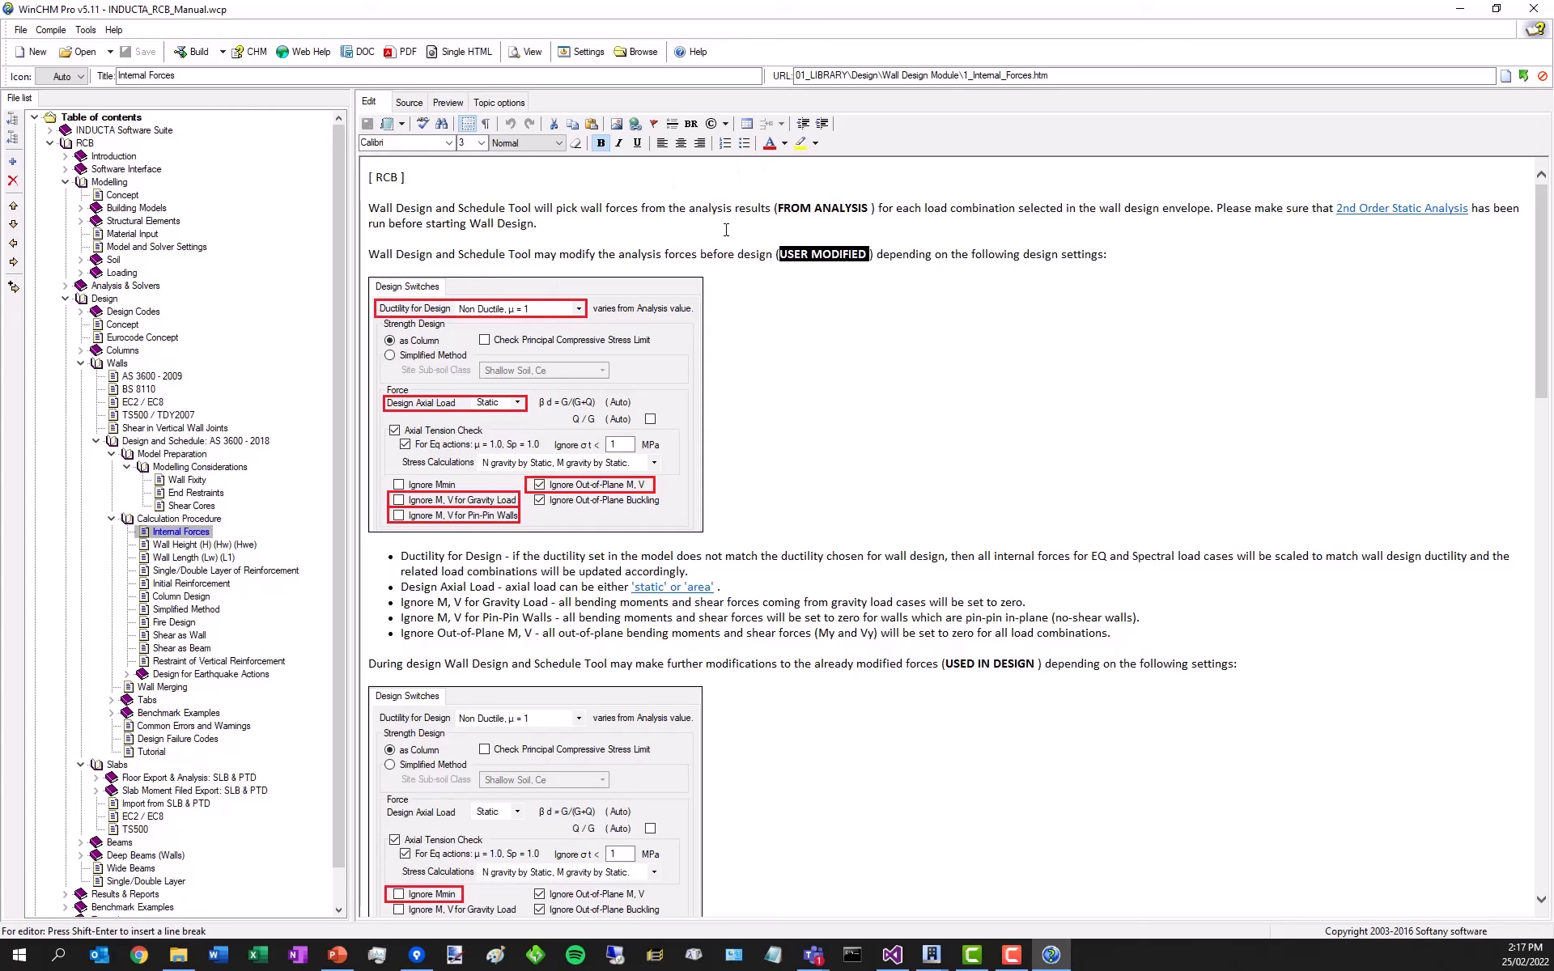
{"action": "left_click_drag", "start_coordinate": [775, 207], "coordinate": [854, 208]}
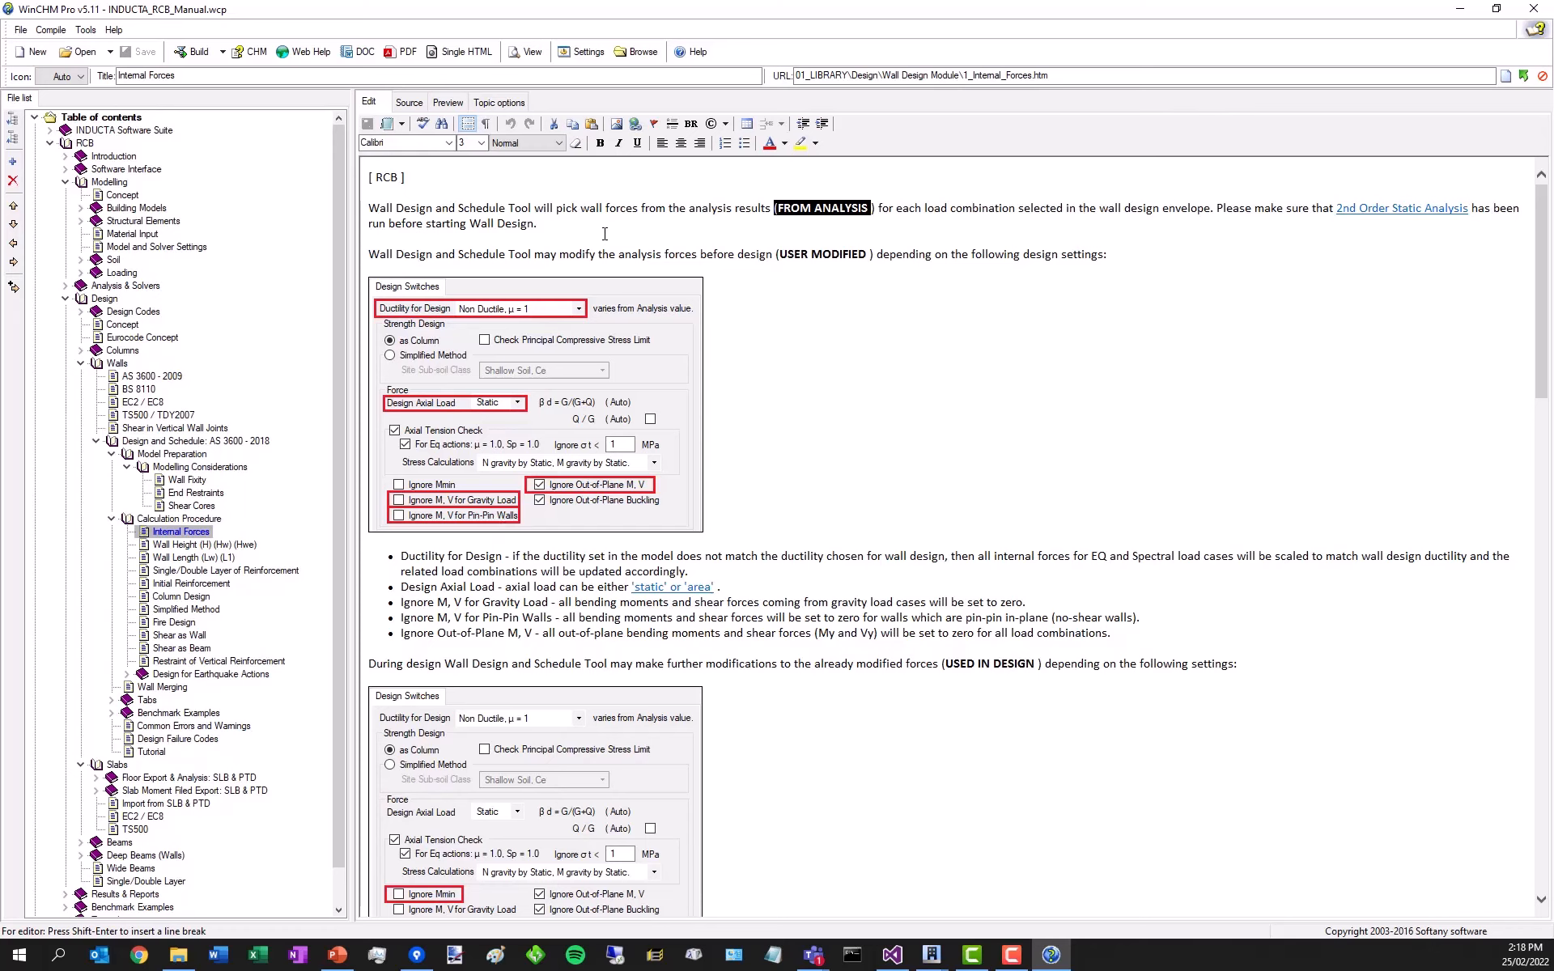
{"action": "left_click", "coordinate": [600, 254]}
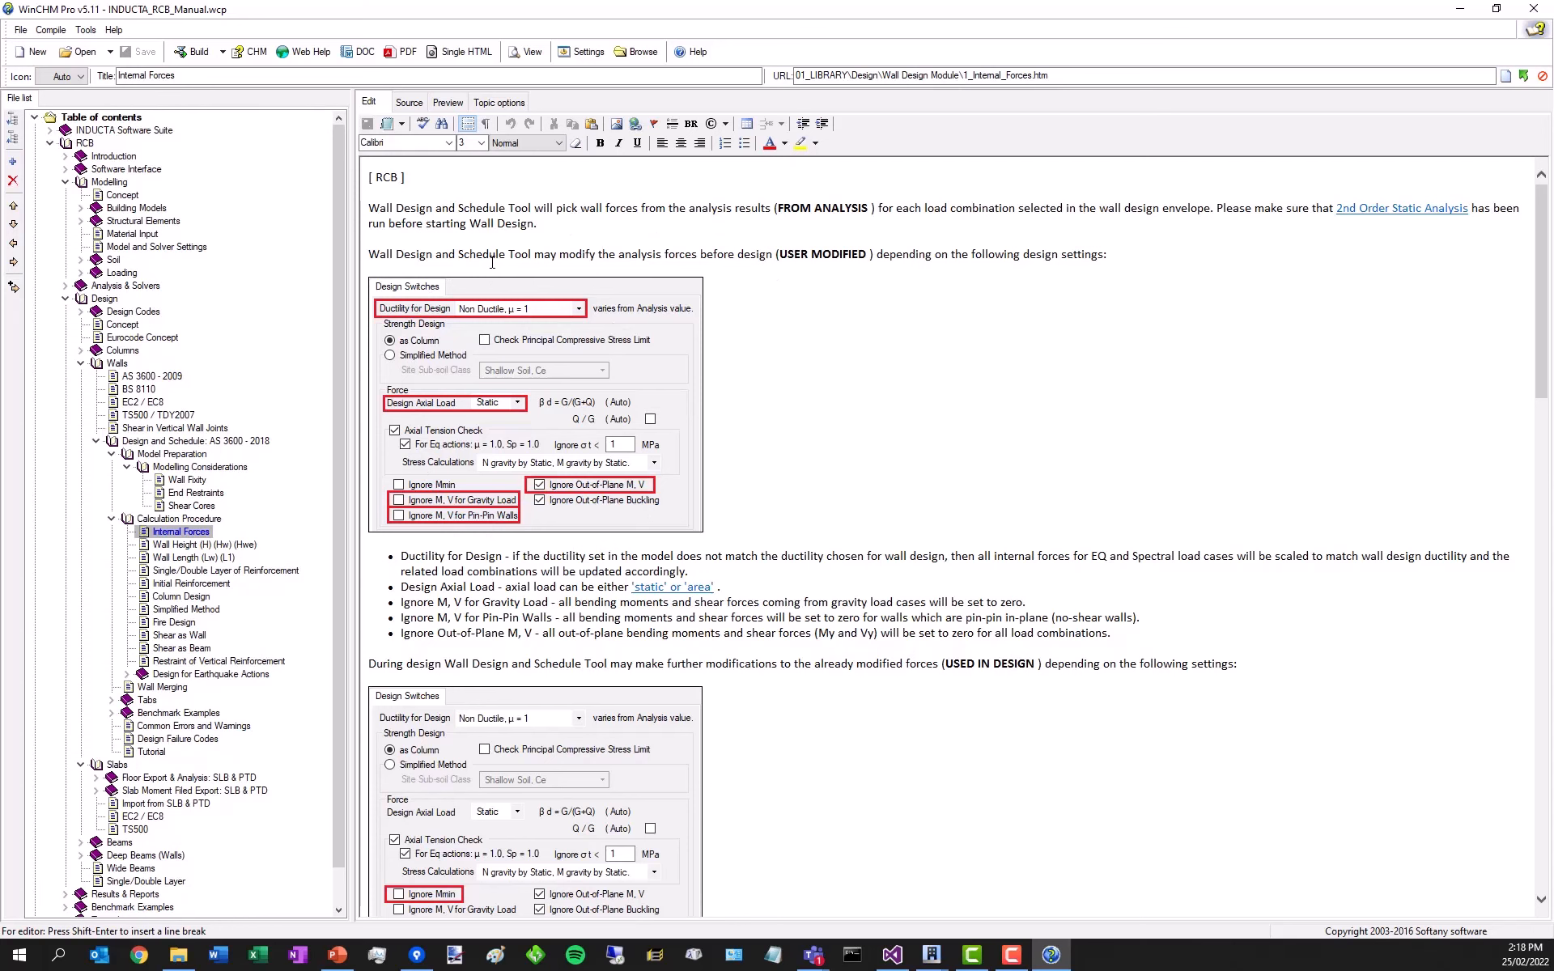
- Read which design settings alter the USED IN DESIGN forces, highlighting that term in the topic
{"action": "scroll", "coordinate": [763, 301], "scroll_direction": "down", "scroll_amount": 5}
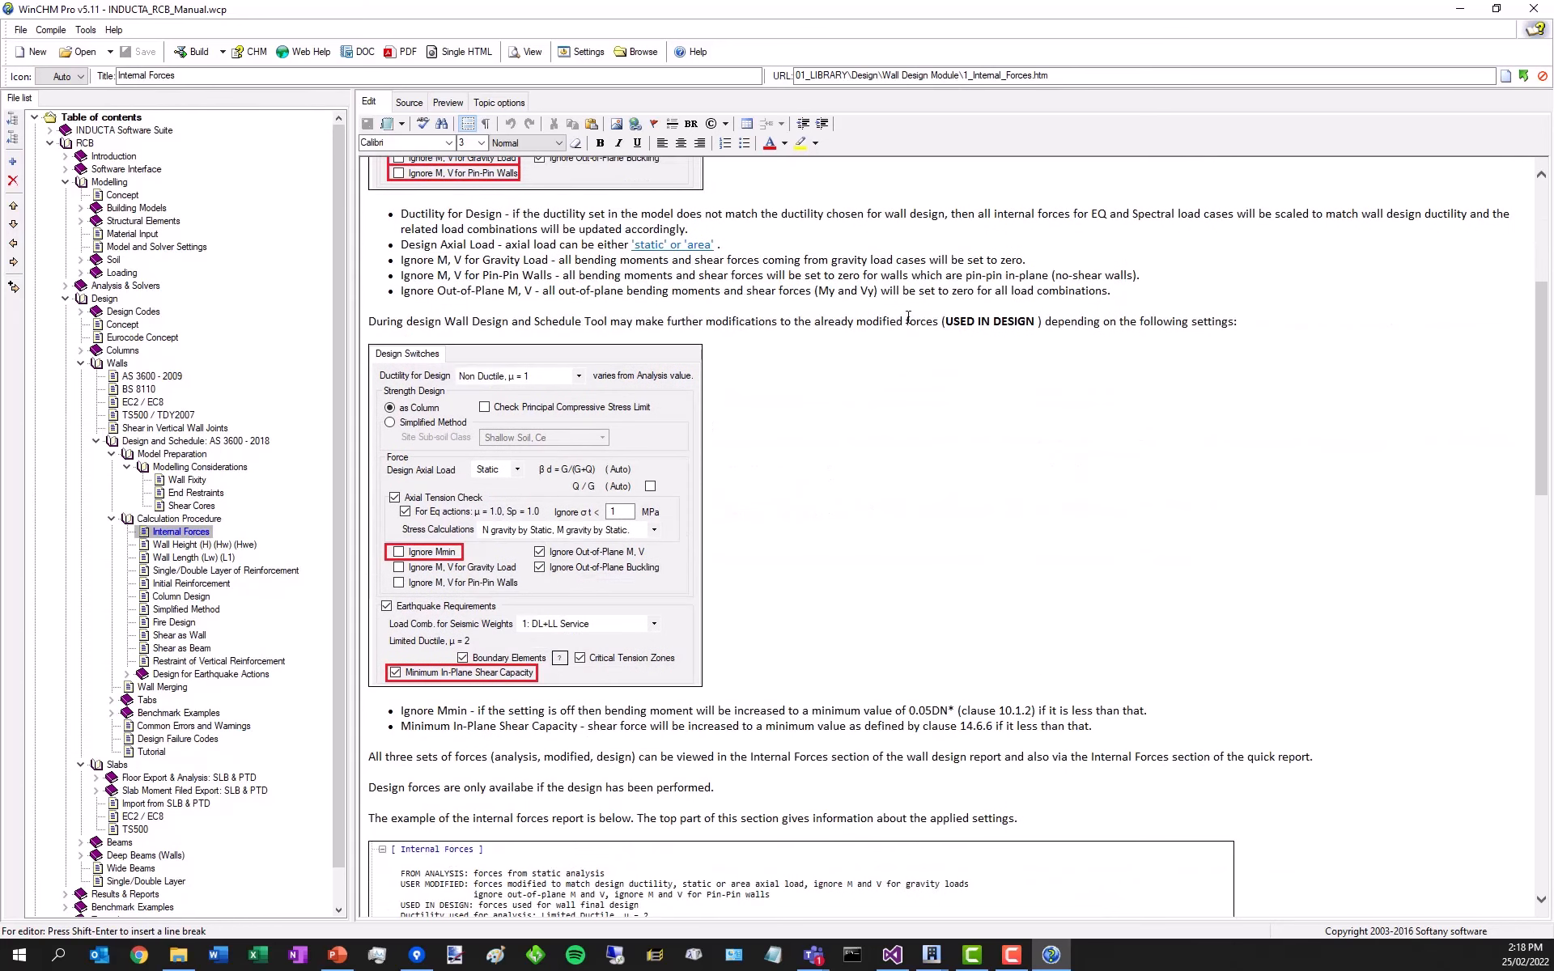
{"action": "left_click_drag", "start_coordinate": [943, 322], "coordinate": [1038, 326]}
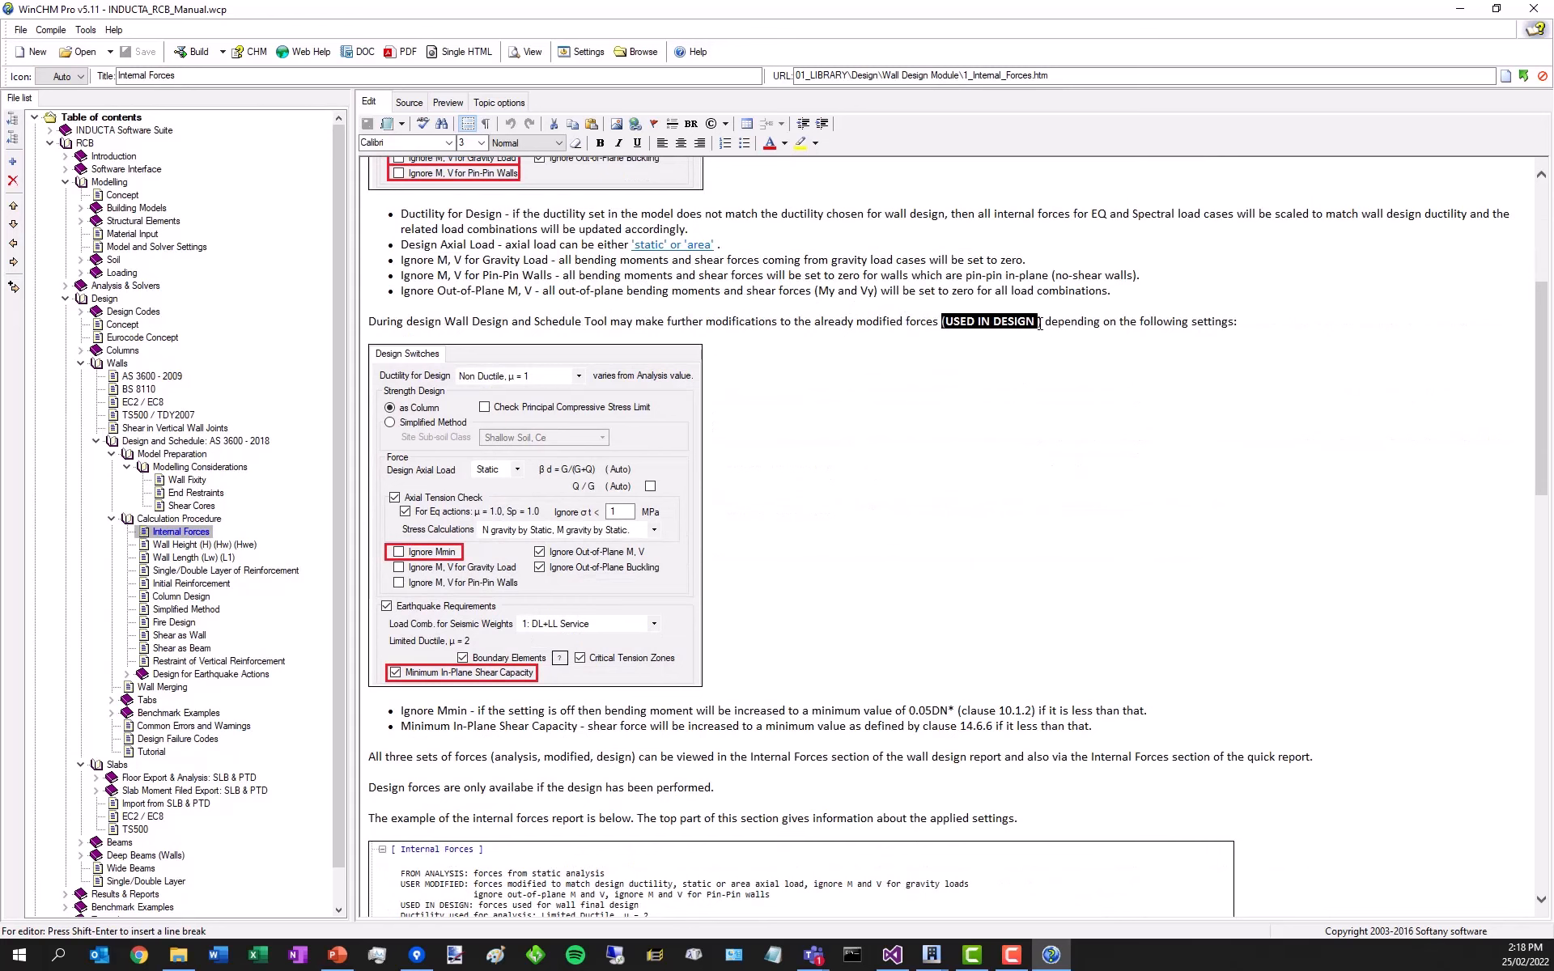
{"action": "scroll", "coordinate": [1004, 323], "scroll_direction": "up", "scroll_amount": 4}
{"action": "scroll", "coordinate": [922, 361], "scroll_direction": "down", "scroll_amount": 4}
- Return to the Wall Design window and compare the Modified and Design bending moments at the lower wall levels
{"action": "left_click", "coordinate": [1458, 11]}
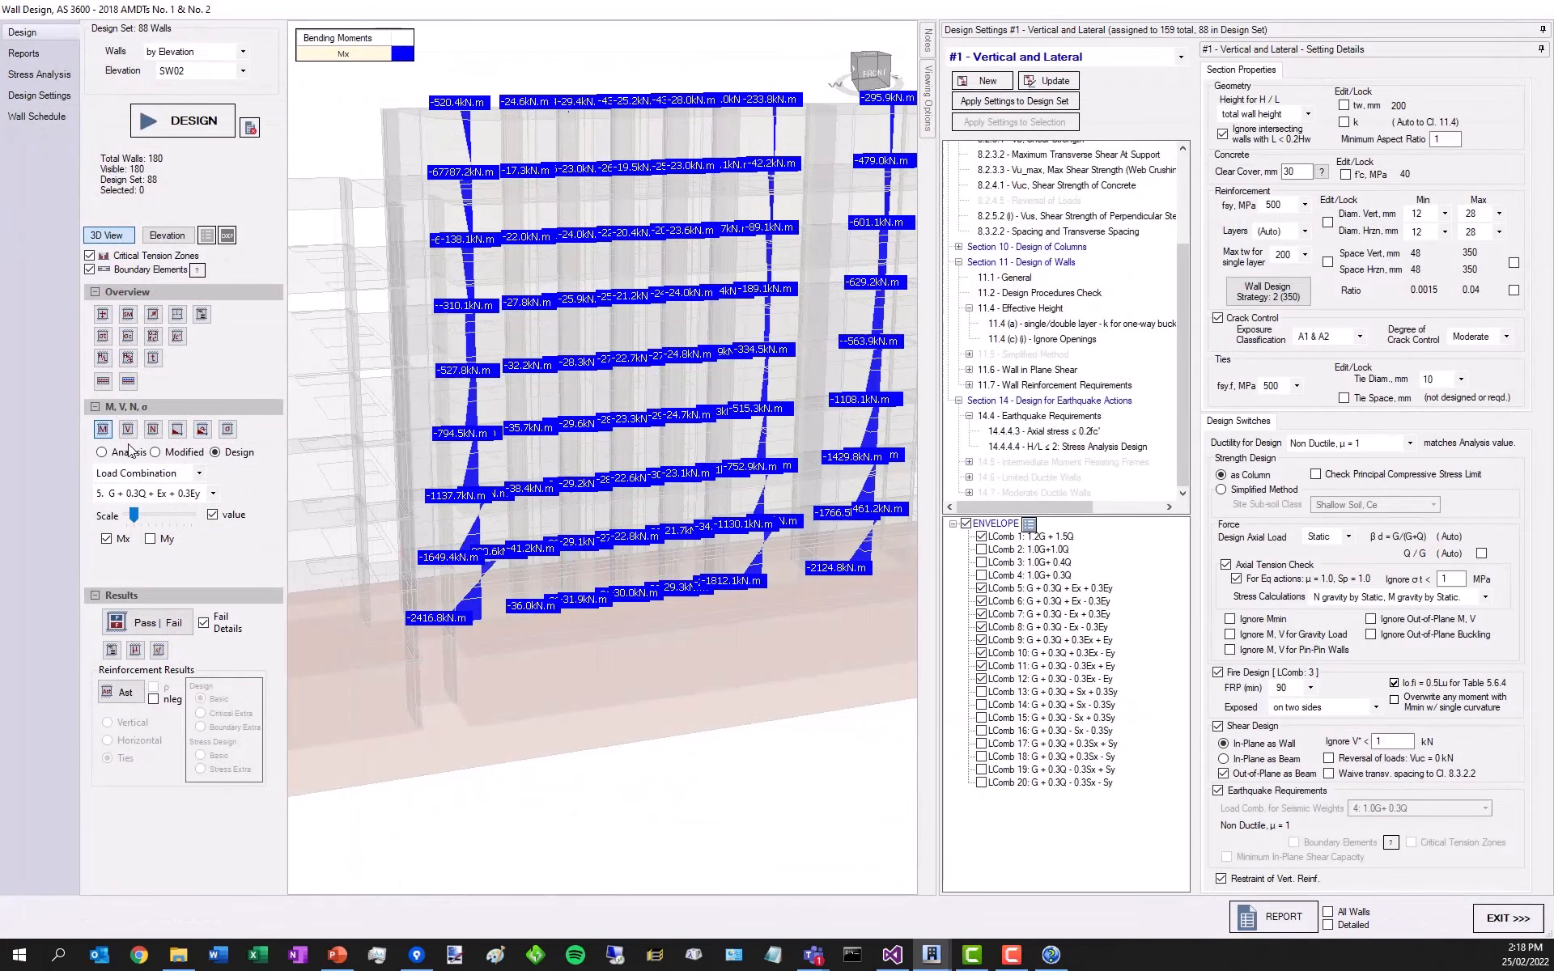
{"action": "left_click", "coordinate": [155, 453]}
{"action": "left_click", "coordinate": [218, 455]}
{"action": "left_click", "coordinate": [186, 454]}
{"action": "left_click", "coordinate": [220, 454]}
{"action": "scroll", "coordinate": [453, 461], "scroll_direction": "up", "scroll_amount": 1}
{"action": "scroll", "coordinate": [461, 453], "scroll_direction": "up", "scroll_amount": 1}
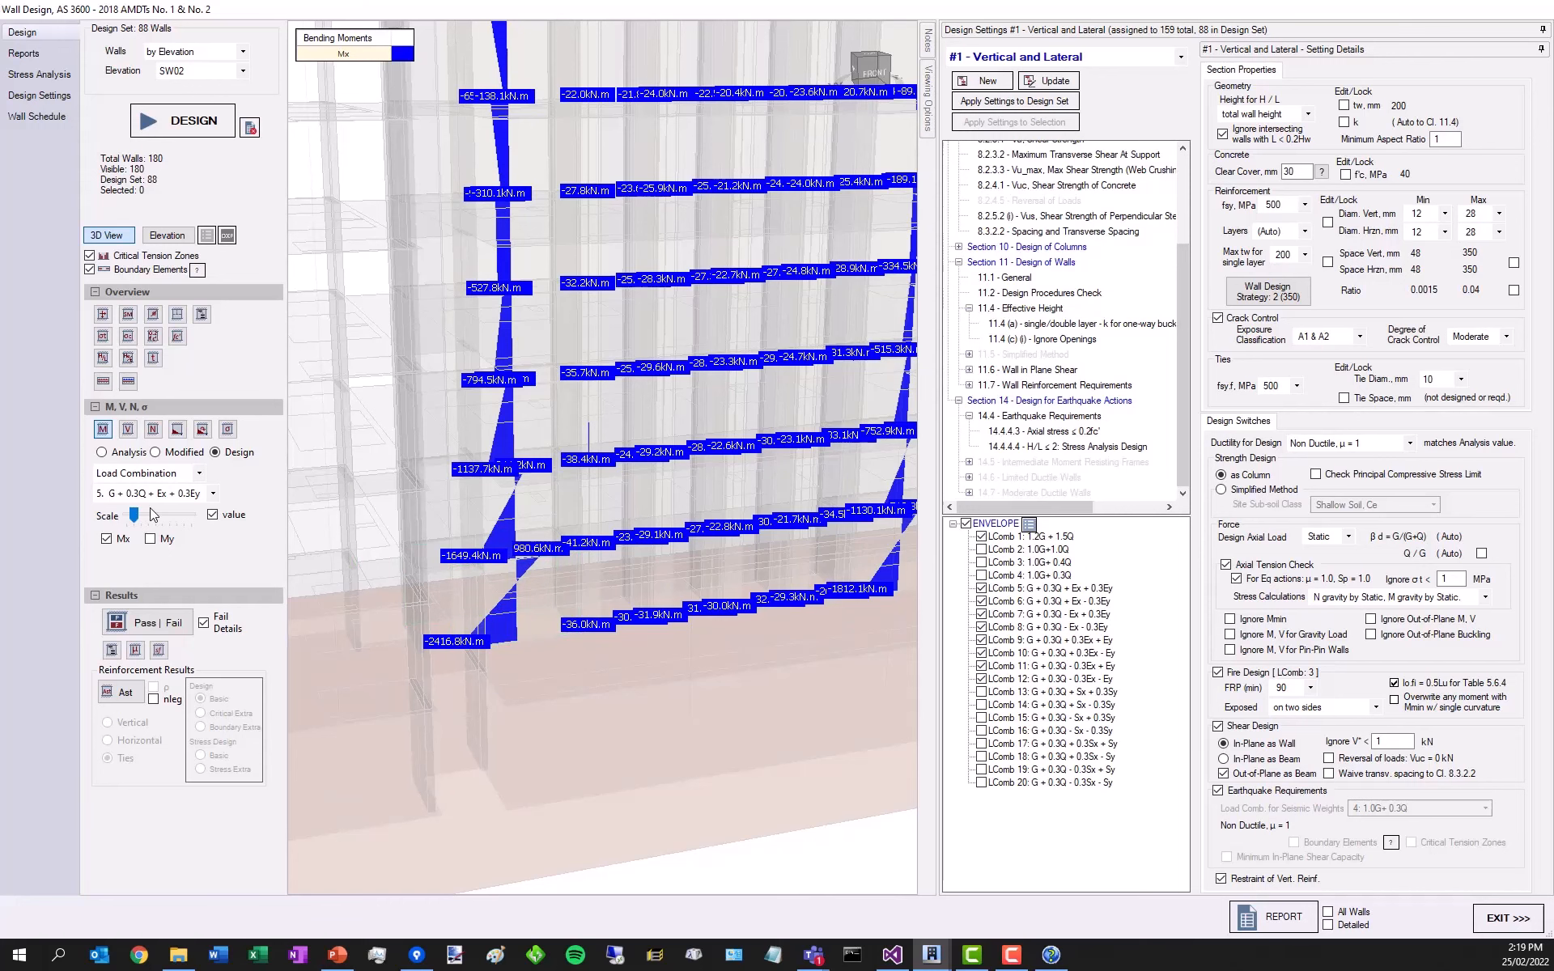
{"action": "scroll", "coordinate": [452, 621], "scroll_direction": "up", "scroll_amount": 1}
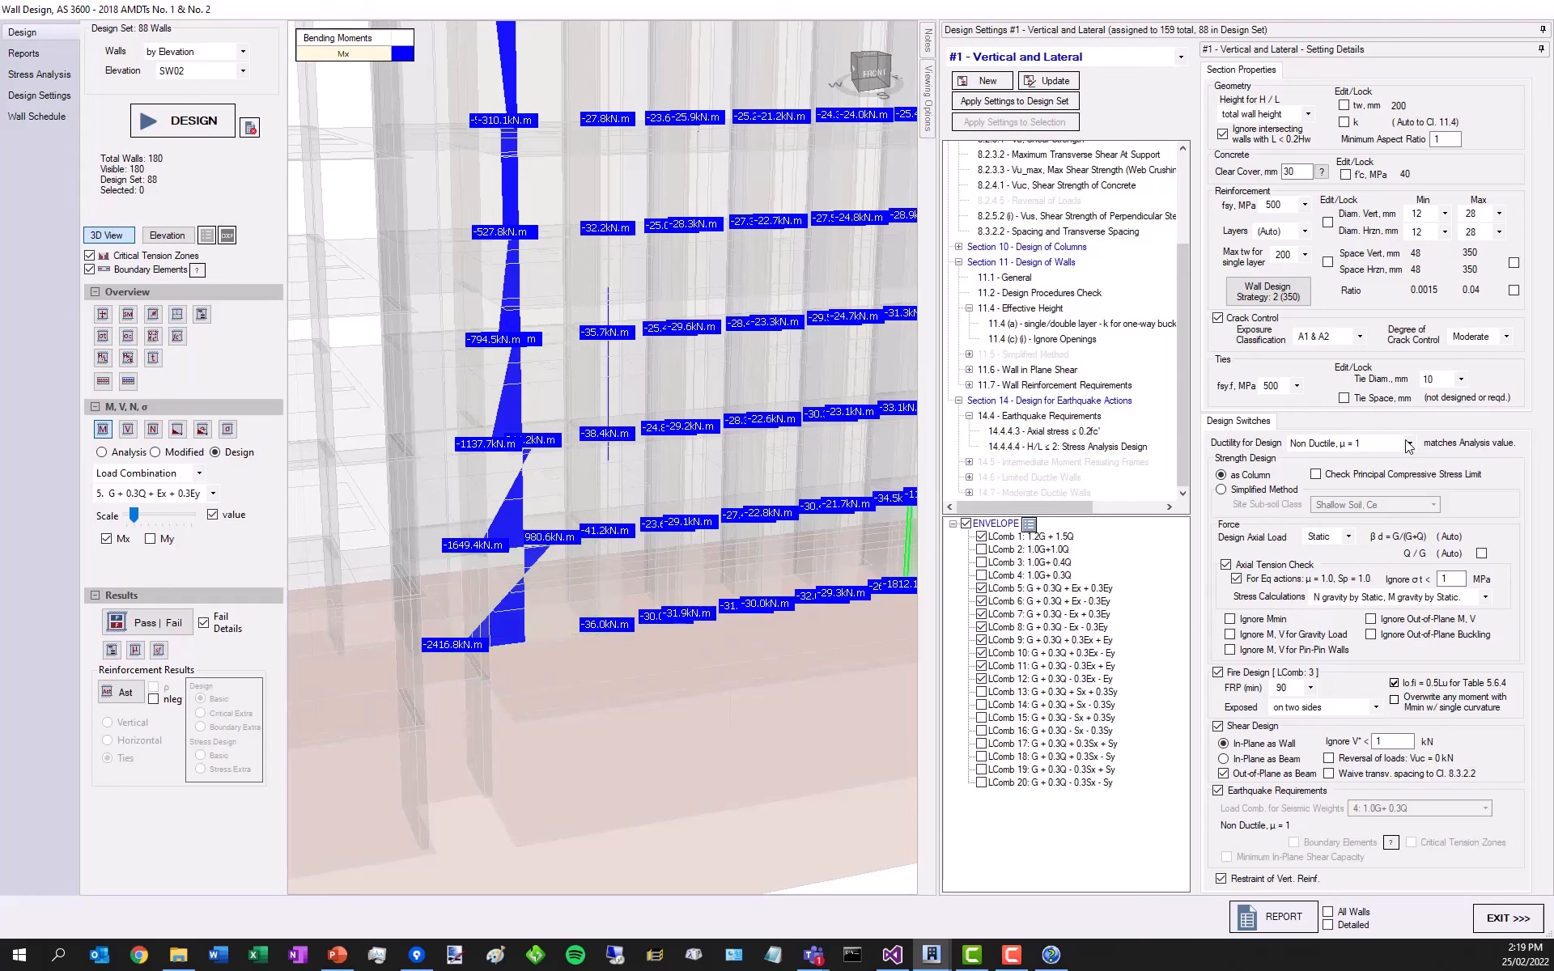
- Update the Vertical and Lateral design settings to Limited Ductile, µ = 2, and run the wall design again
{"action": "left_click", "coordinate": [1373, 443]}
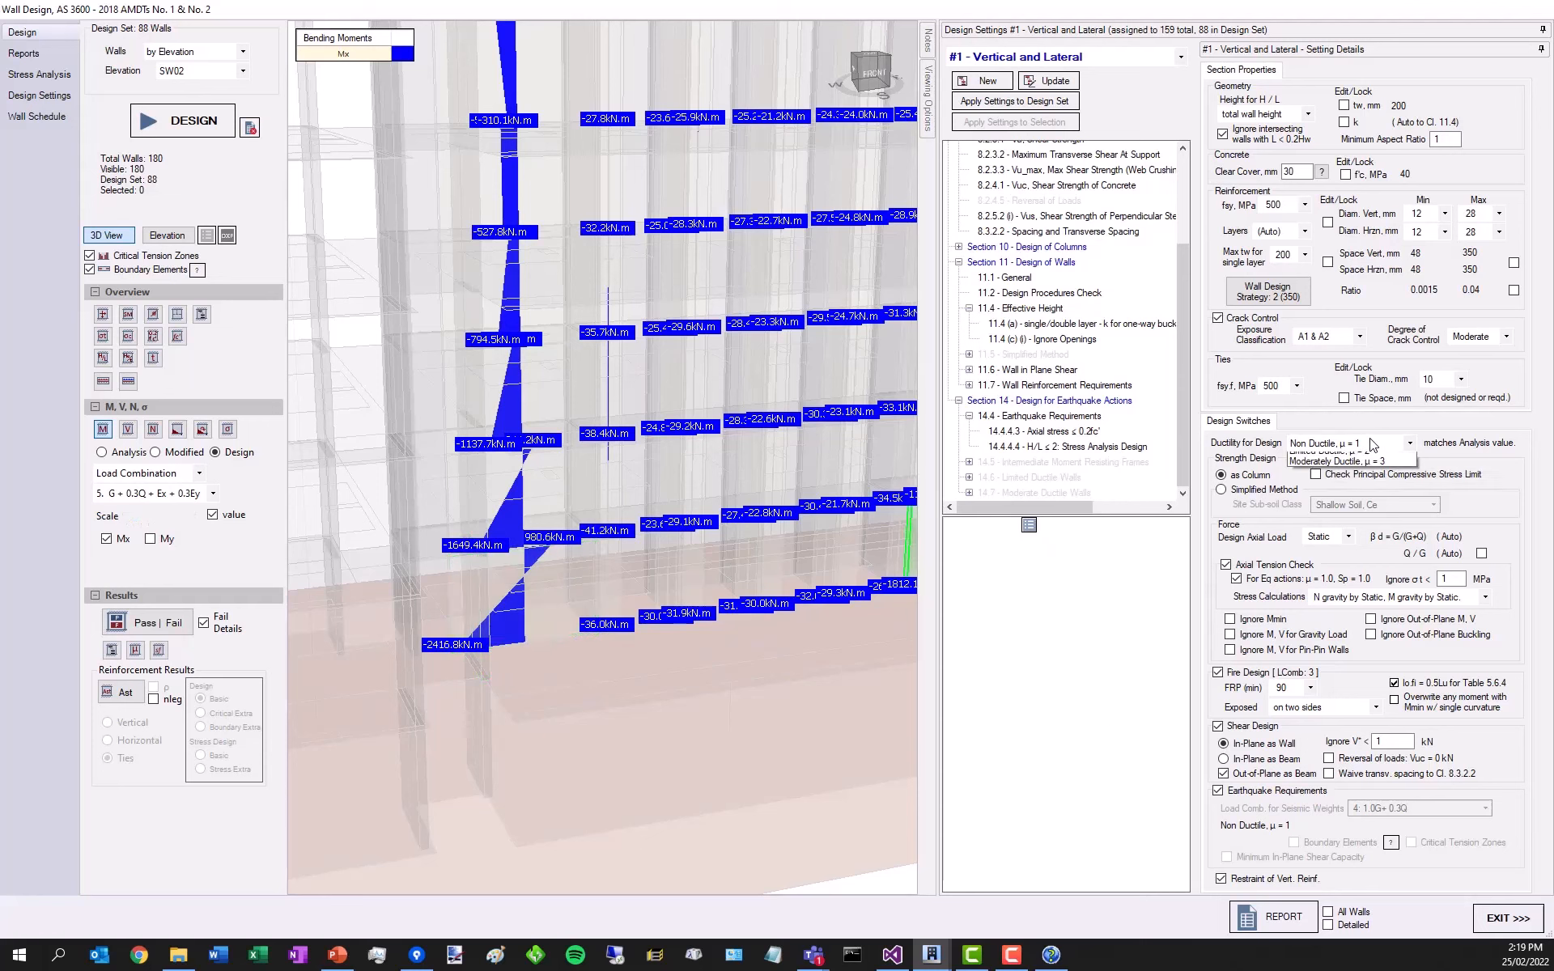
{"action": "left_click", "coordinate": [1337, 469]}
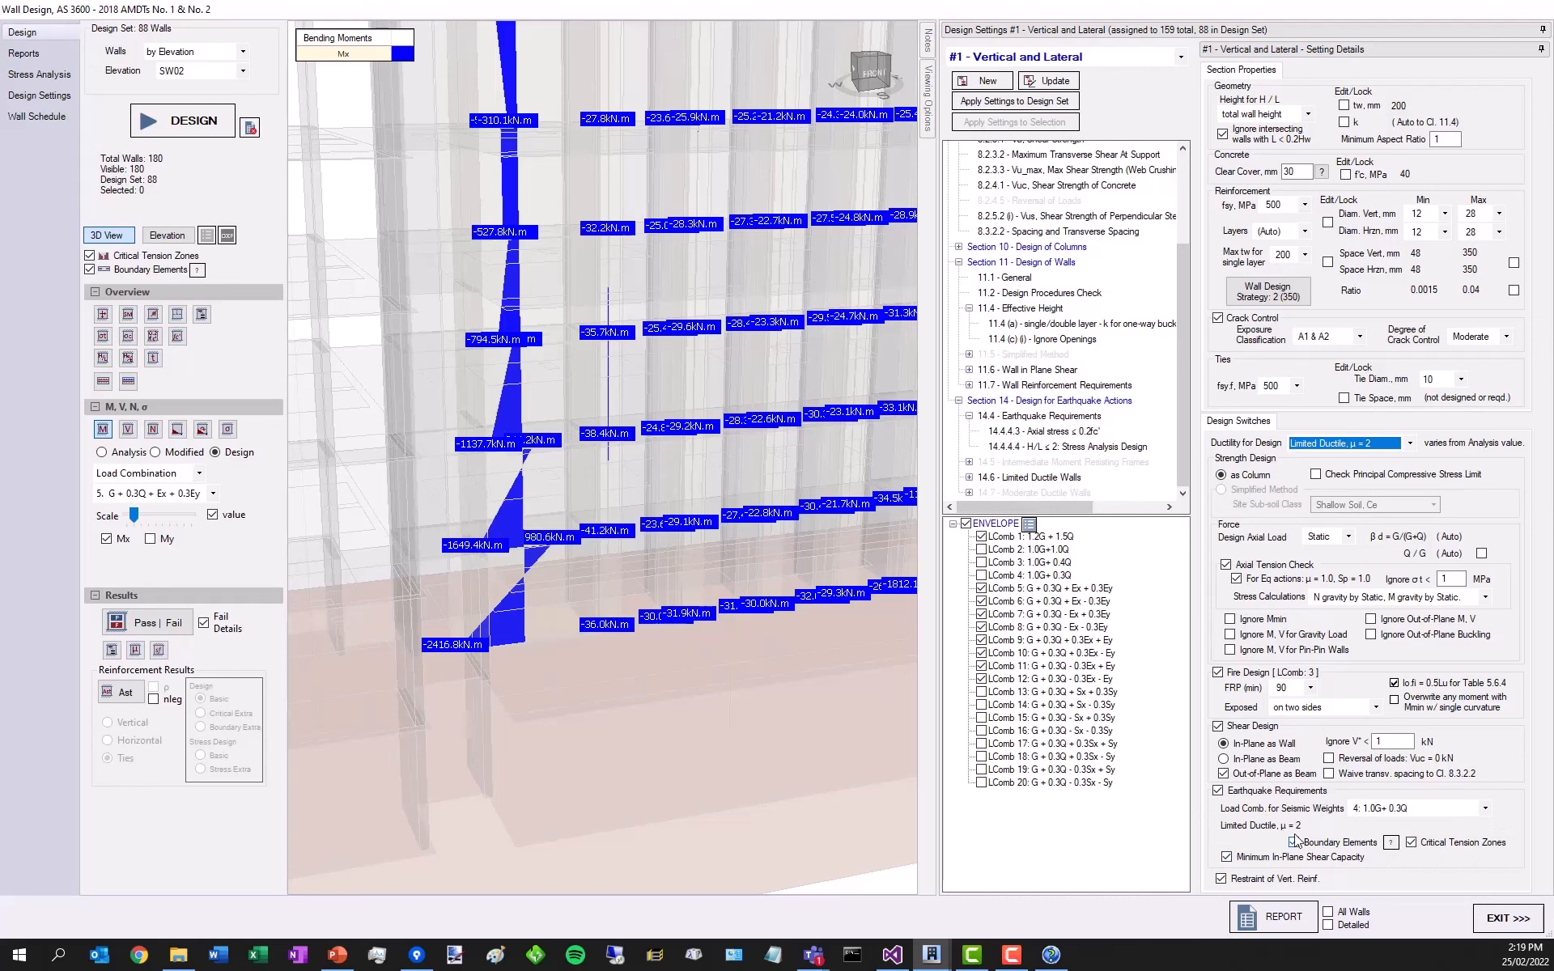
{"action": "left_click", "coordinate": [970, 478]}
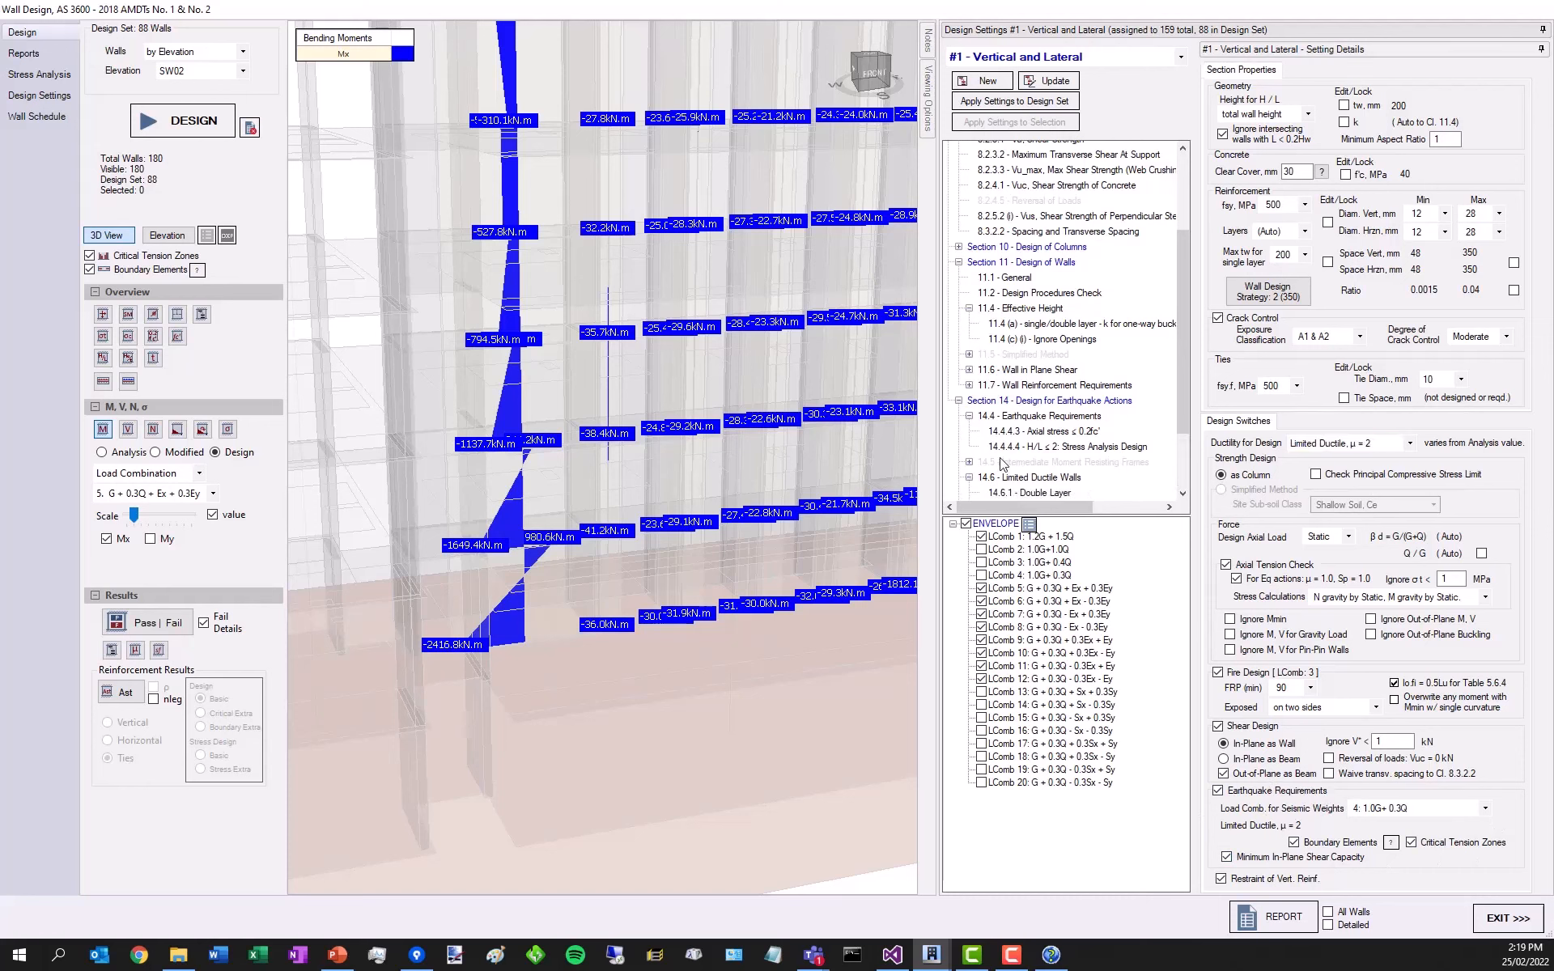
{"action": "scroll", "coordinate": [999, 437], "scroll_direction": "down", "scroll_amount": 2}
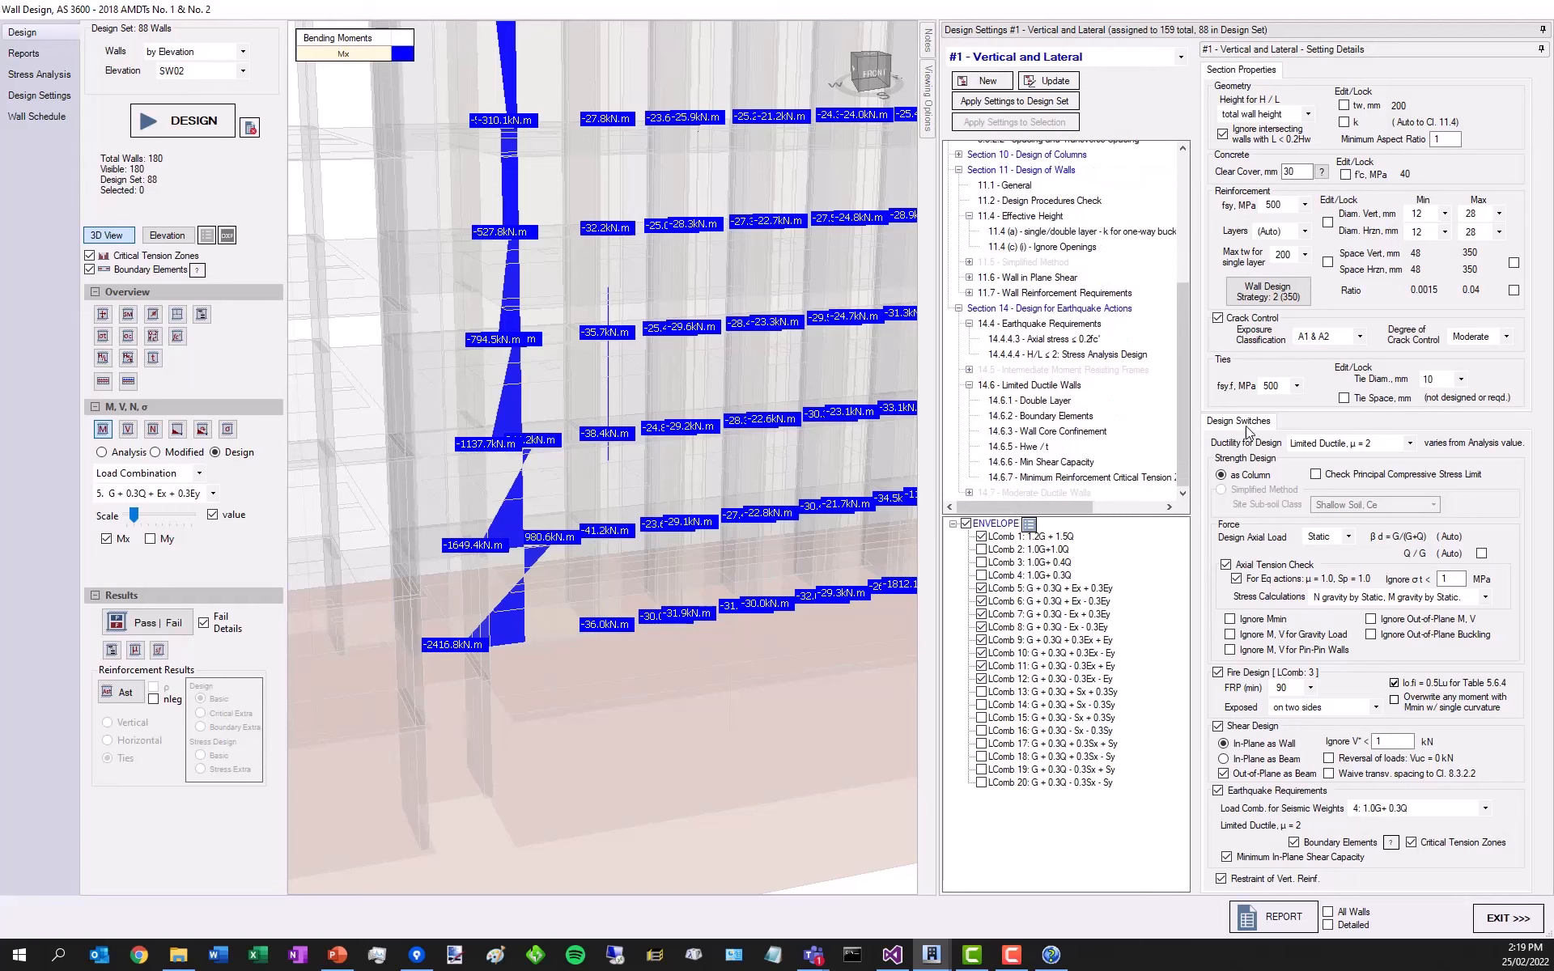
{"action": "left_click", "coordinate": [1049, 80]}
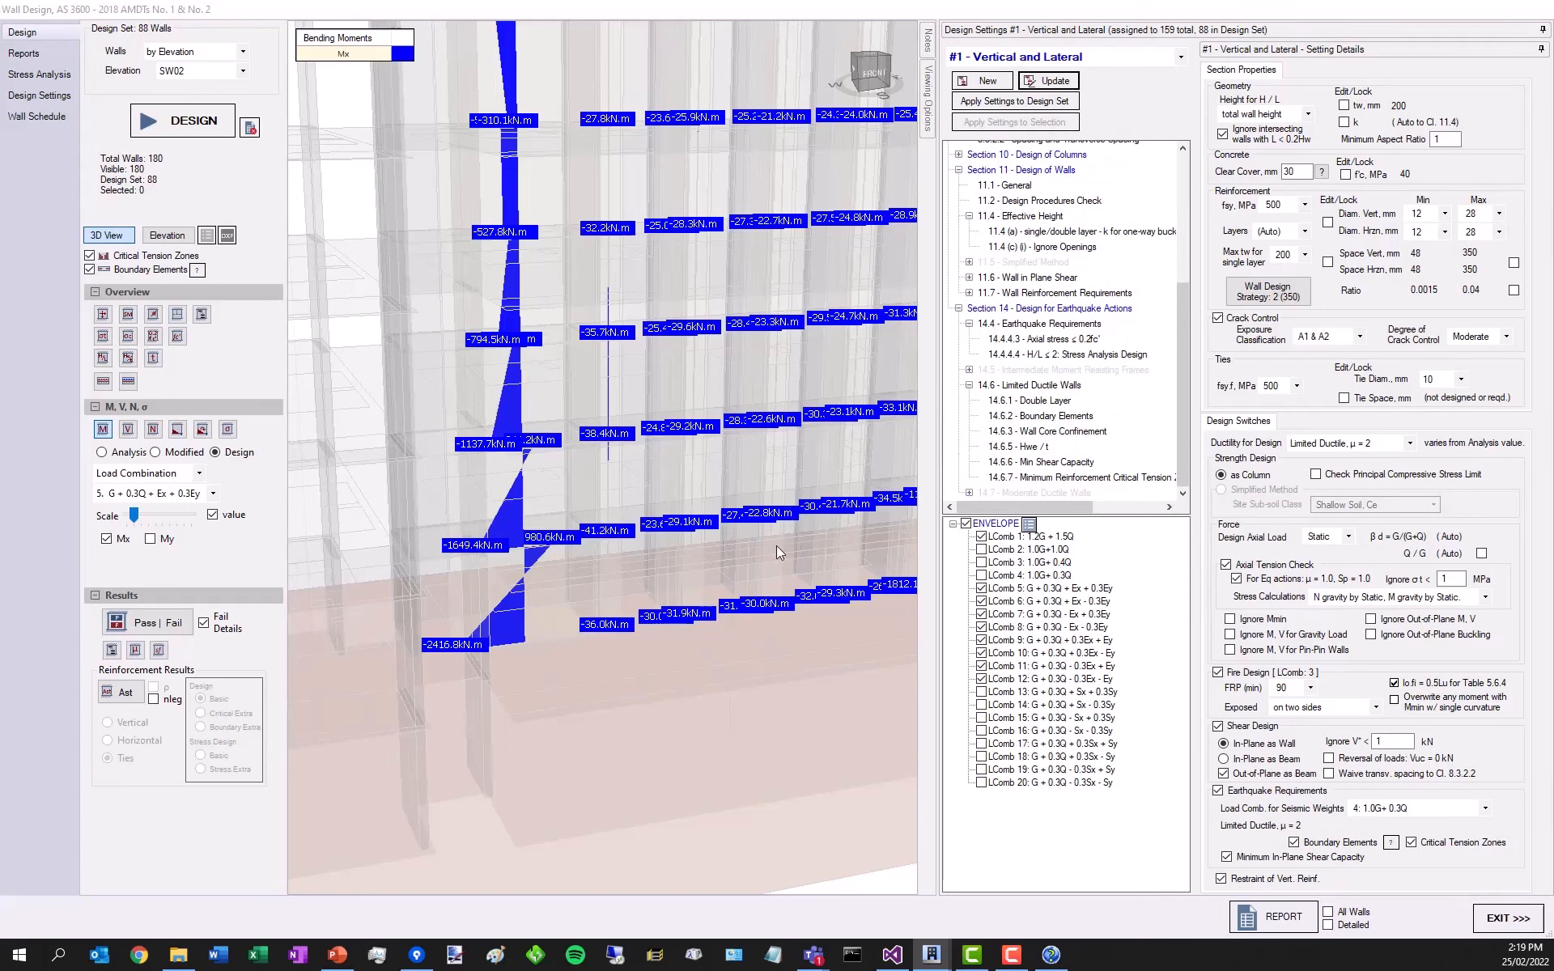
{"action": "left_click", "coordinate": [821, 531]}
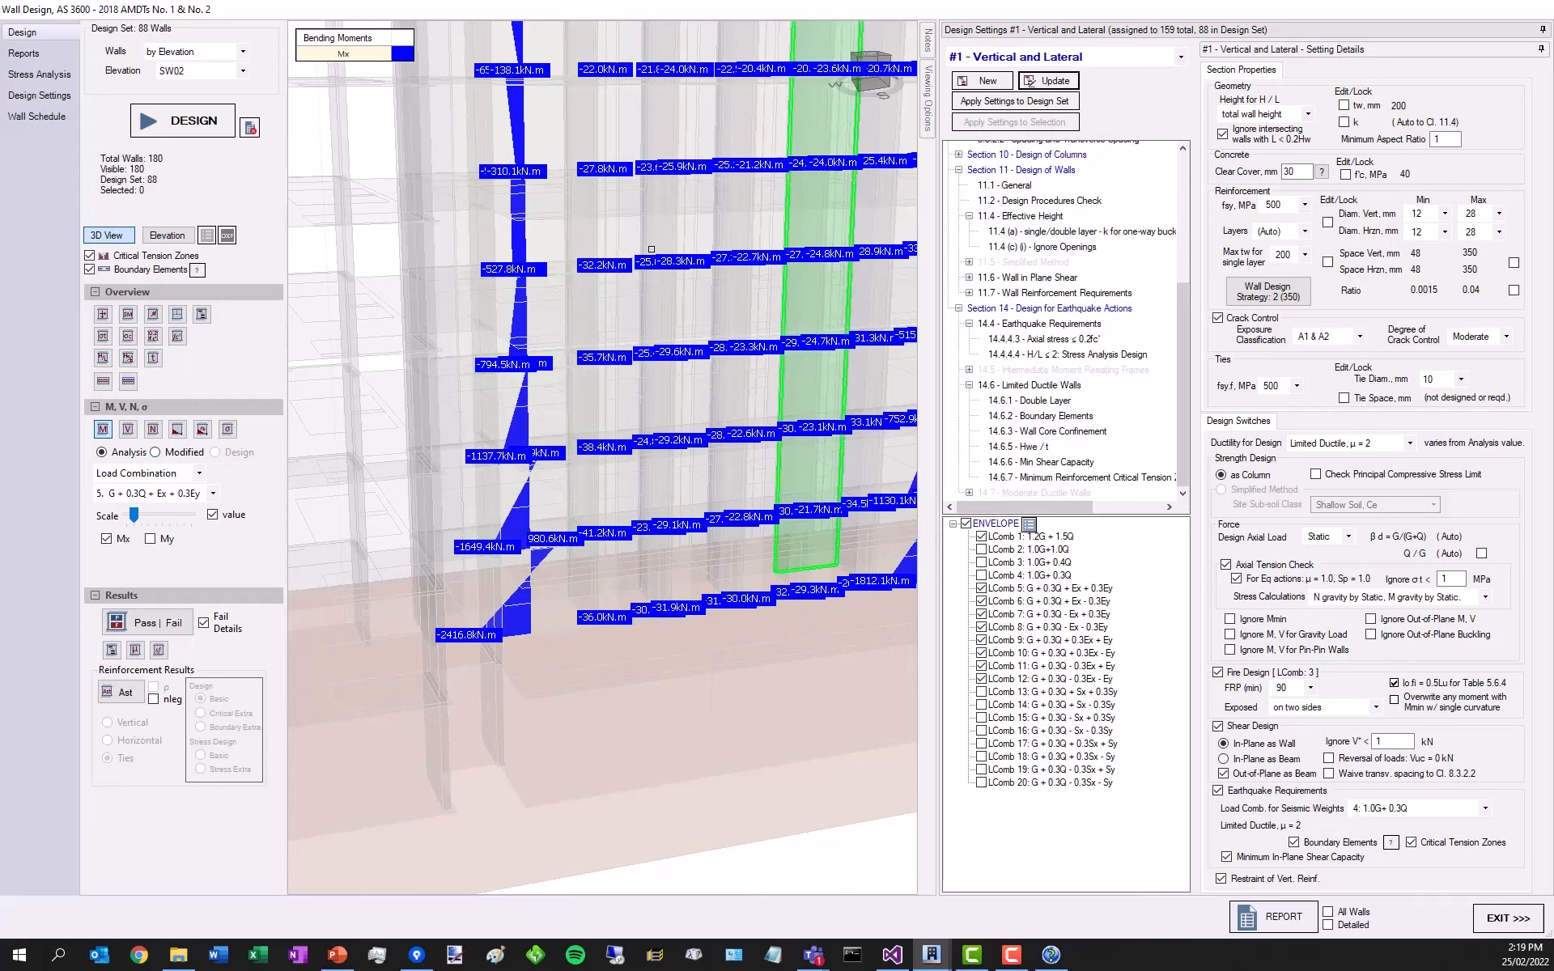
{"action": "left_click", "coordinate": [179, 121]}
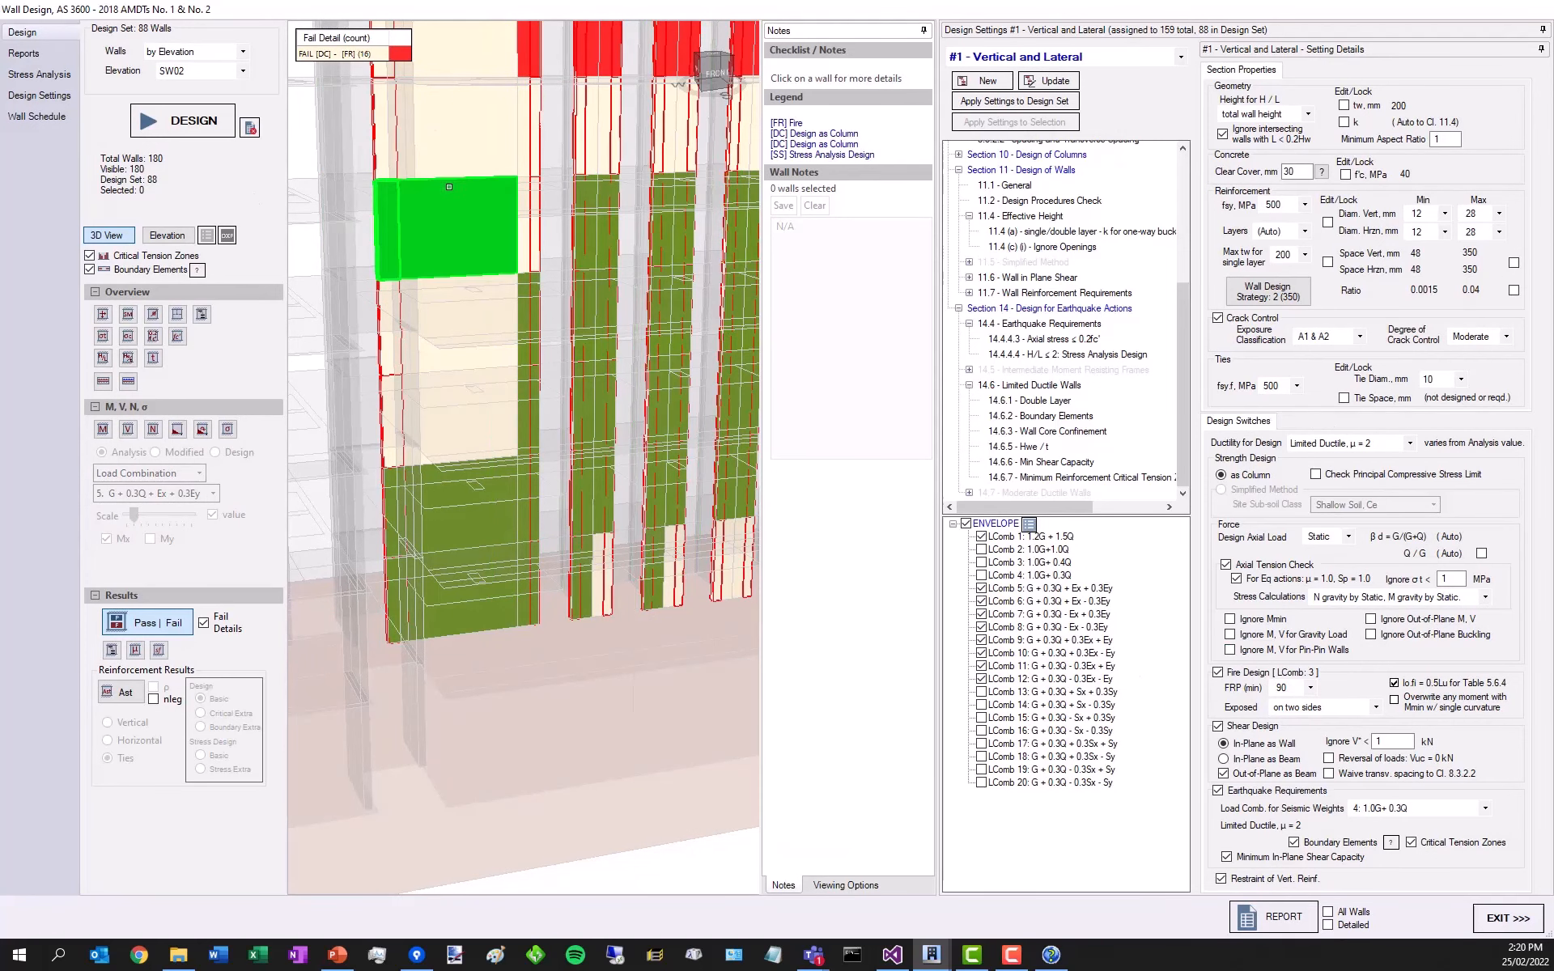
- Hide the critical tension zones and boundary elements, and display the wall bending moments using the Modified forces
{"action": "left_click", "coordinate": [89, 270]}
{"action": "left_click", "coordinate": [89, 256]}
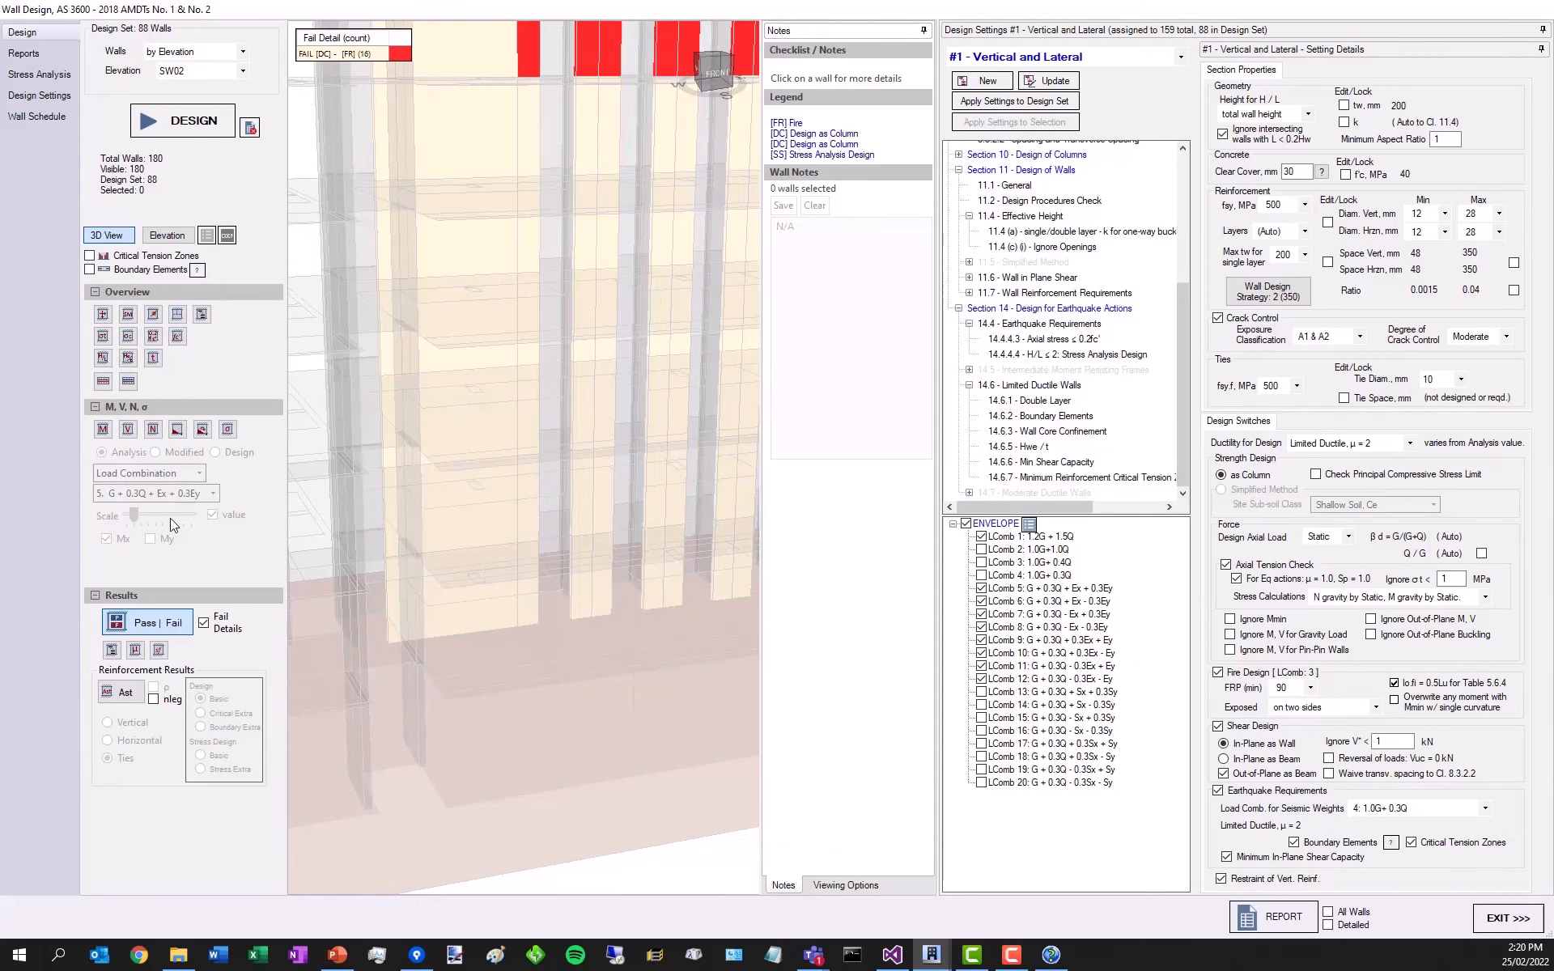
{"action": "left_click", "coordinate": [102, 428]}
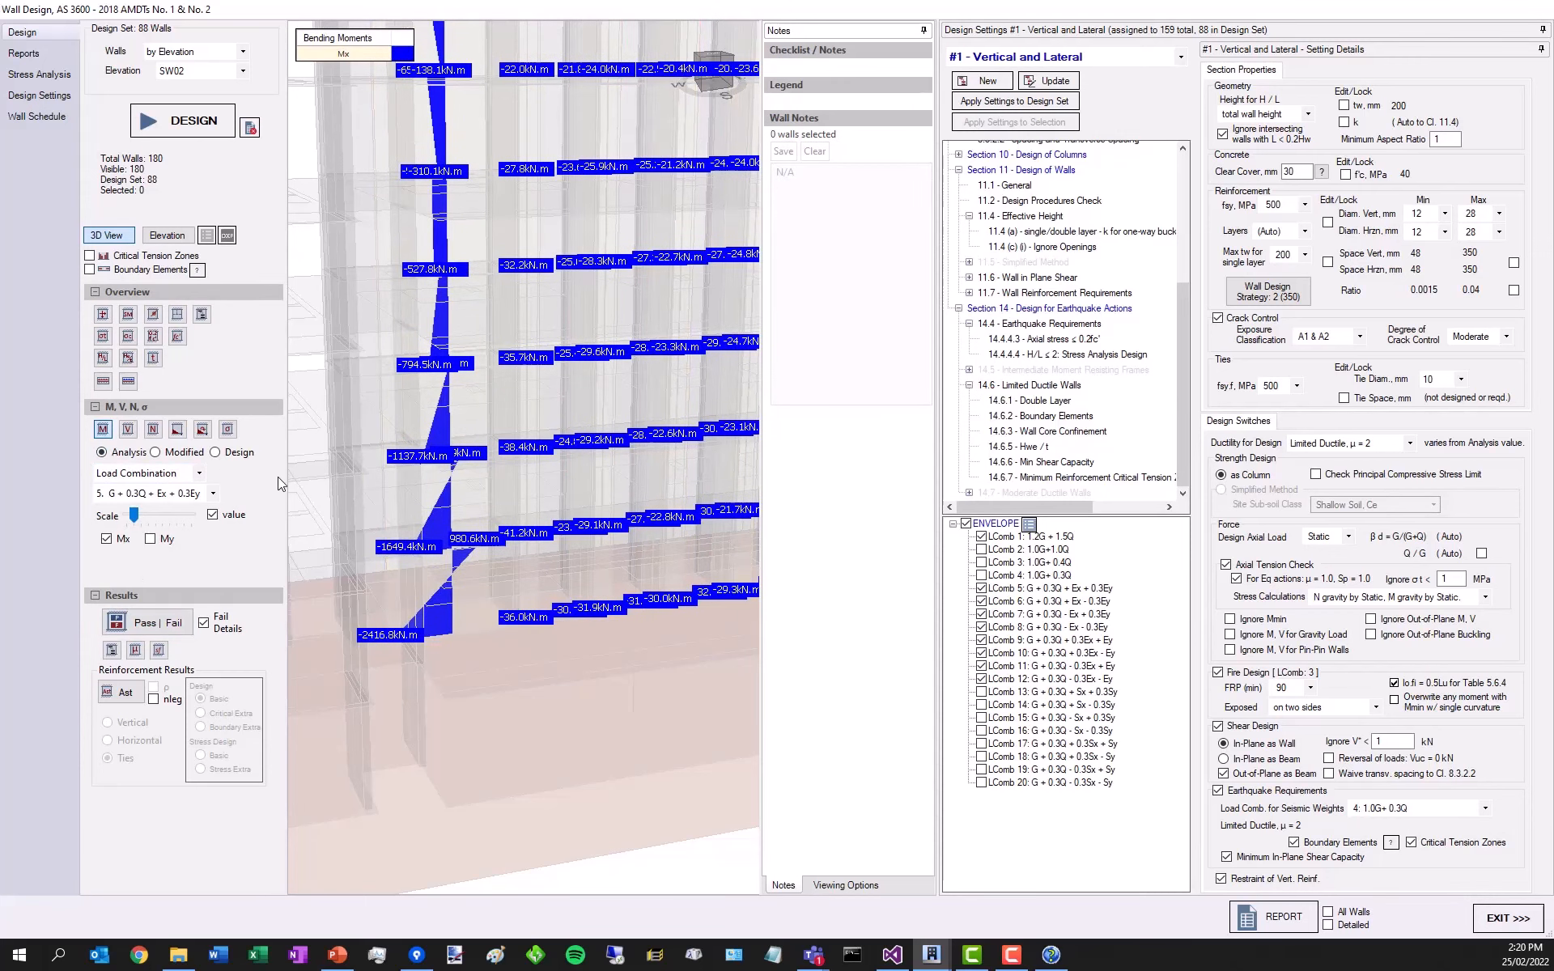
{"action": "scroll", "coordinate": [302, 576], "scroll_direction": "up", "scroll_amount": 2}
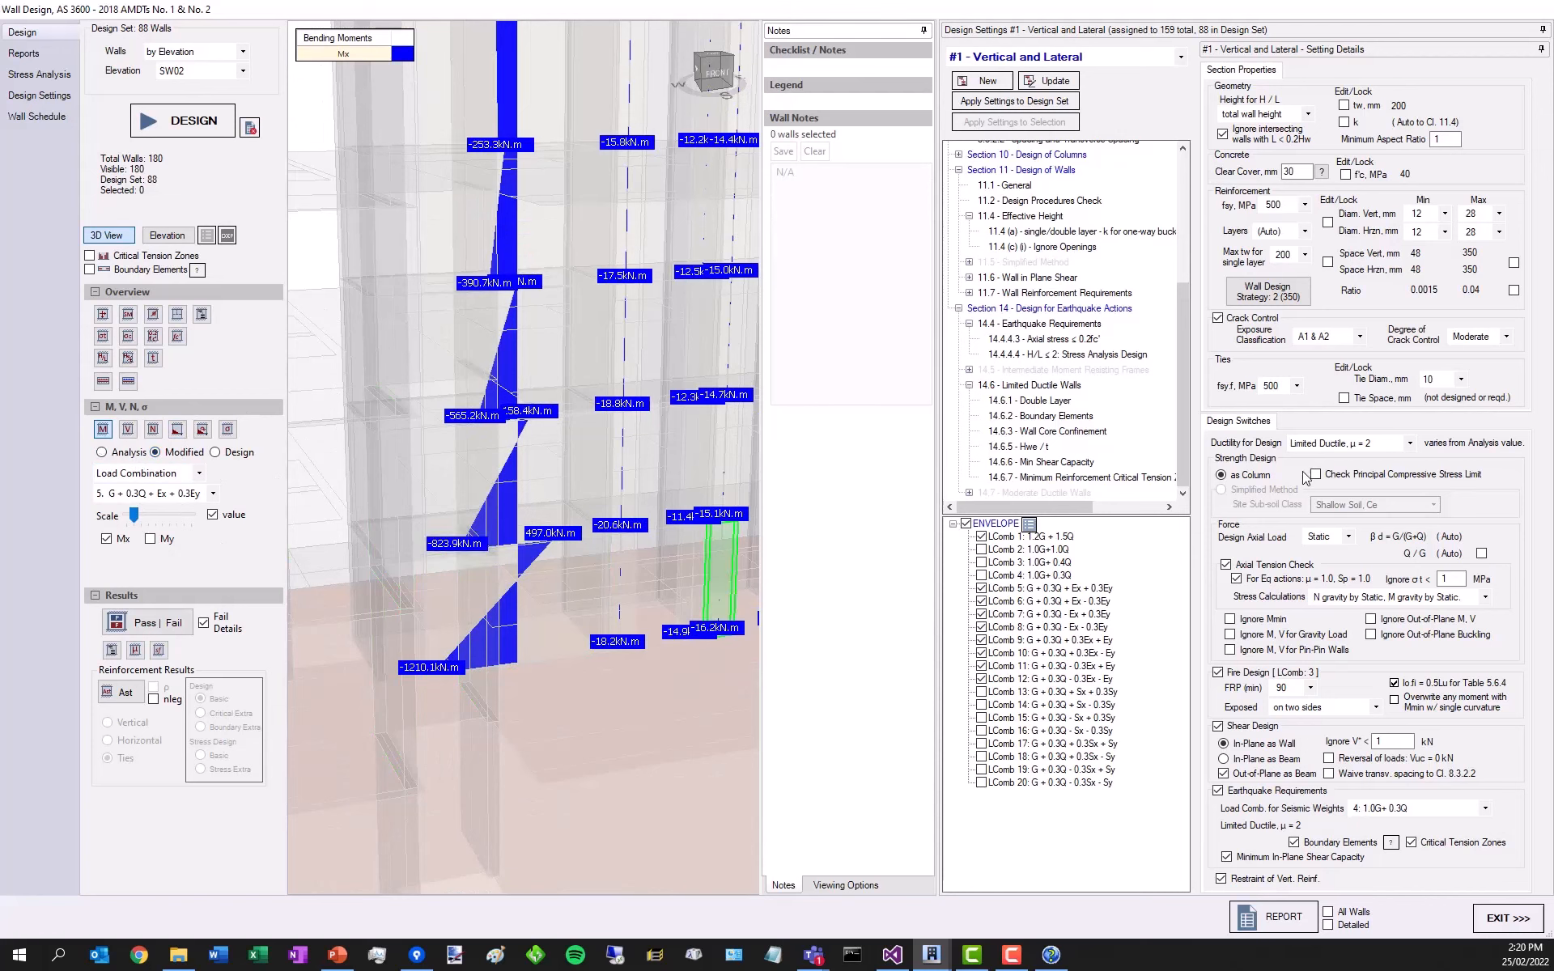
- Compare the Modified and Design bending moments along the wall heights for load combination 5
{"action": "left_click", "coordinate": [120, 455]}
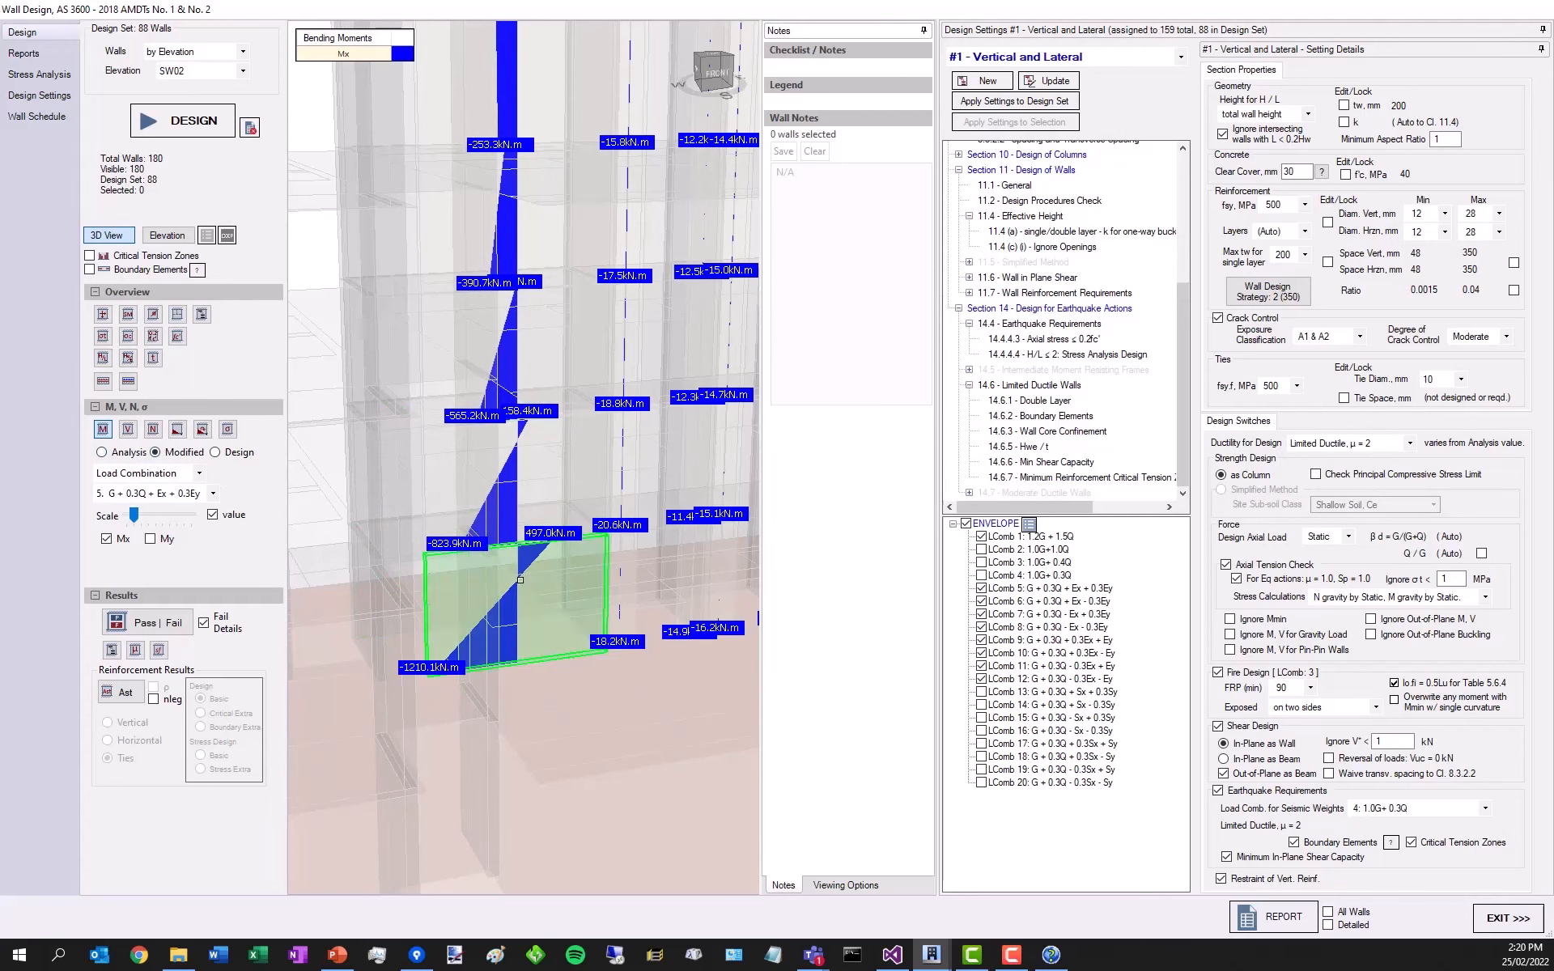
{"action": "left_click", "coordinate": [214, 453]}
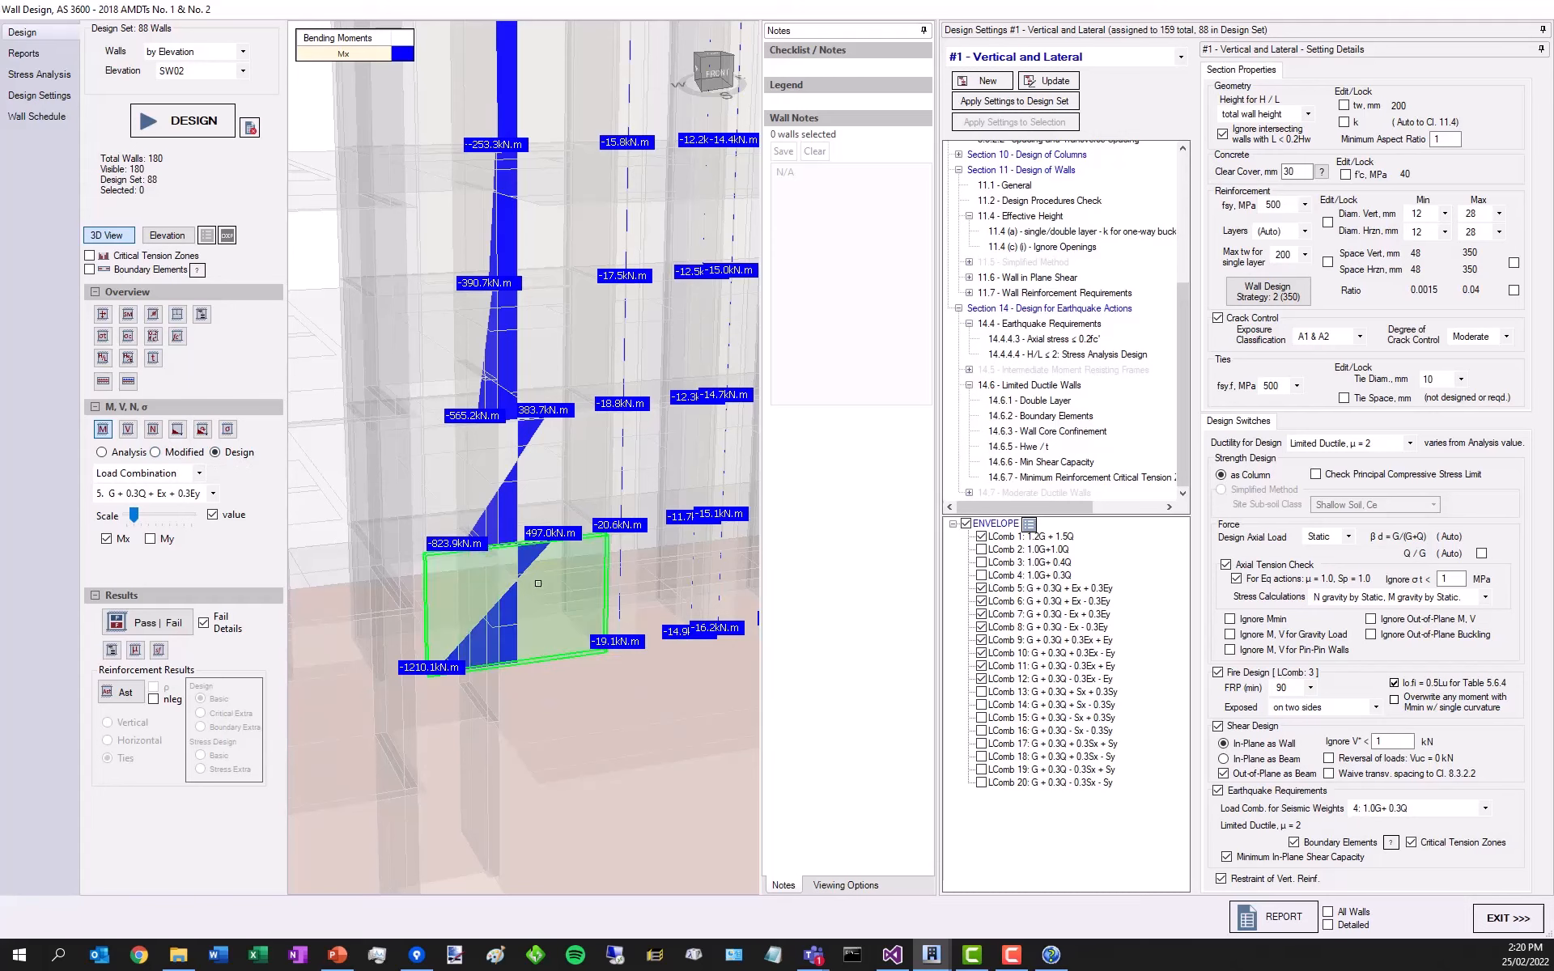
{"action": "left_click", "coordinate": [183, 453]}
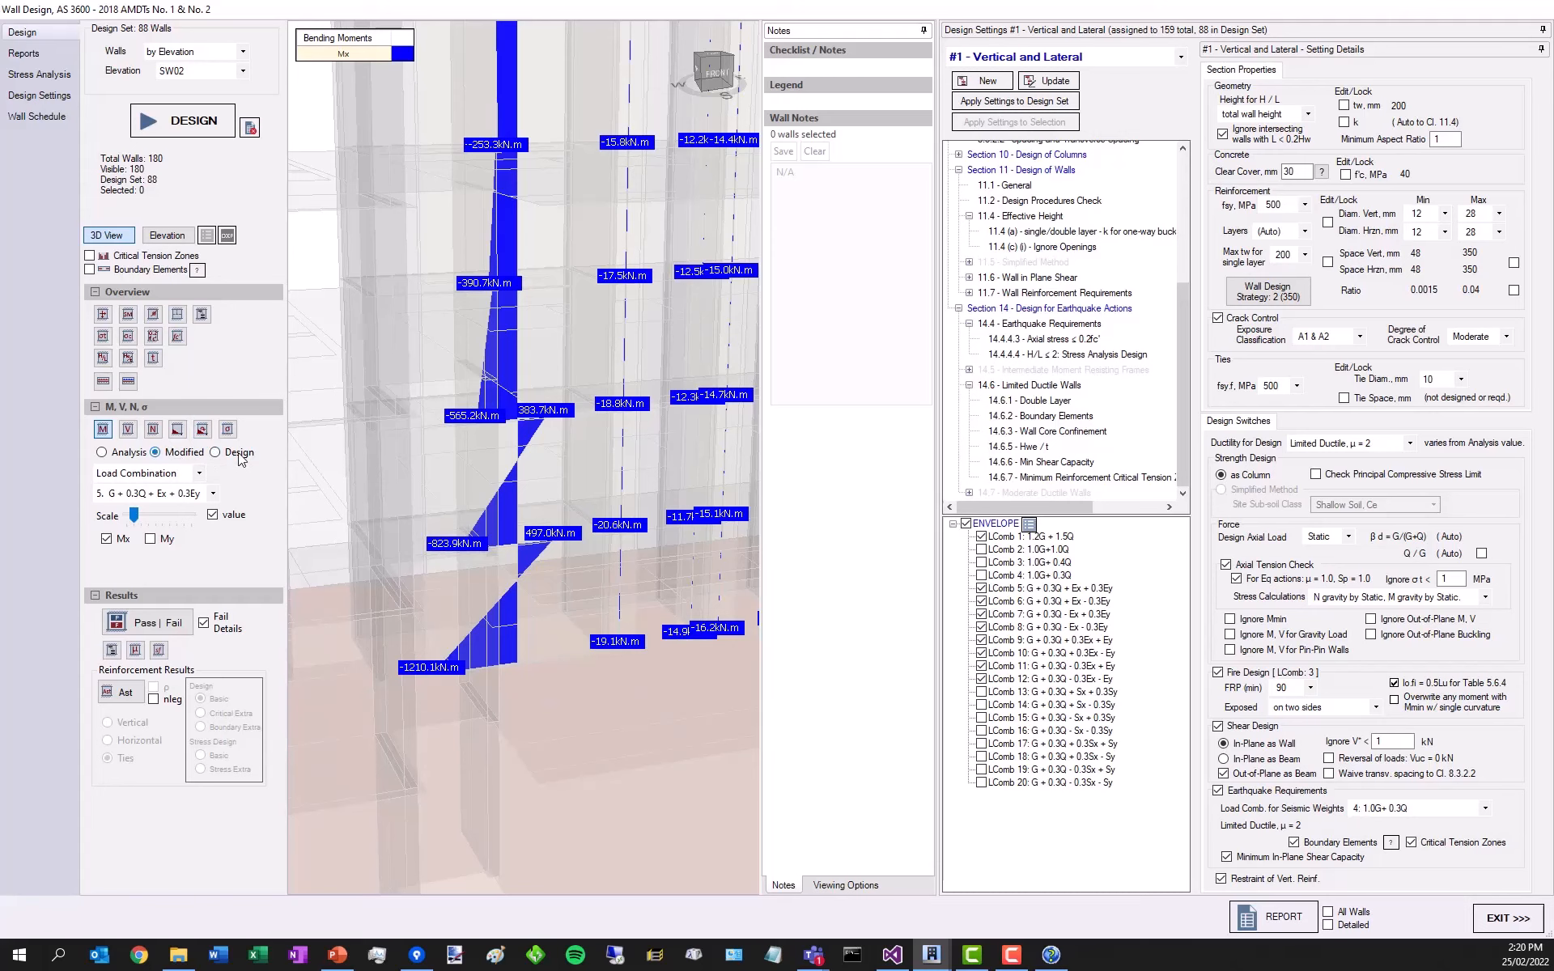
{"action": "left_click", "coordinate": [238, 455]}
{"action": "left_click", "coordinate": [188, 450]}
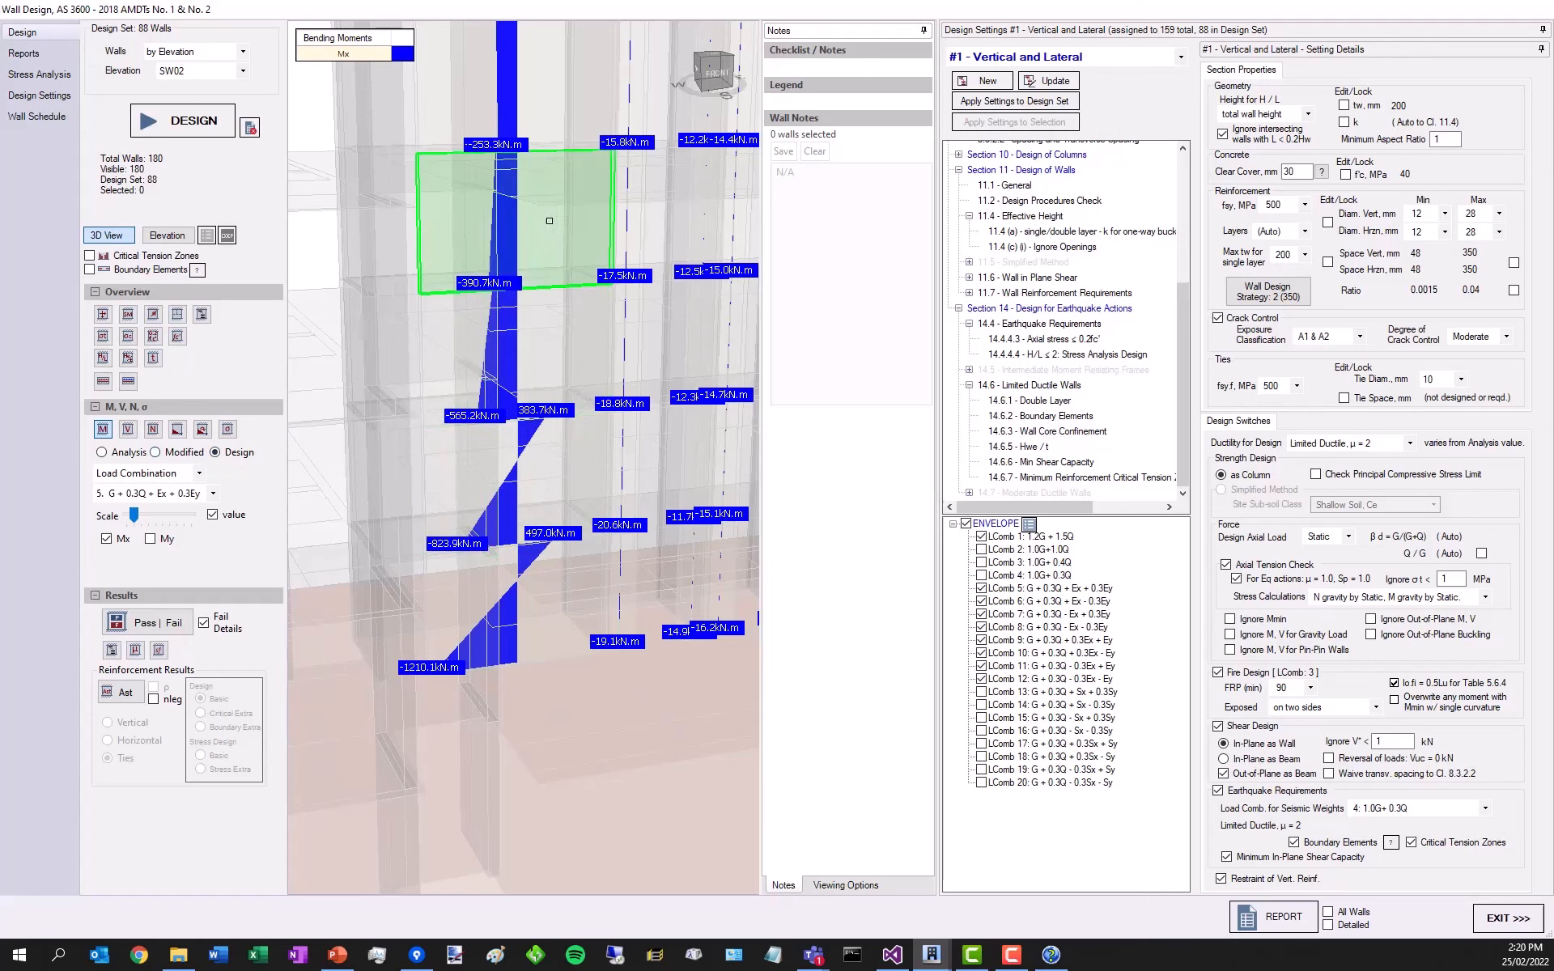
{"action": "scroll", "coordinate": [433, 518], "scroll_direction": "down", "scroll_amount": 2}
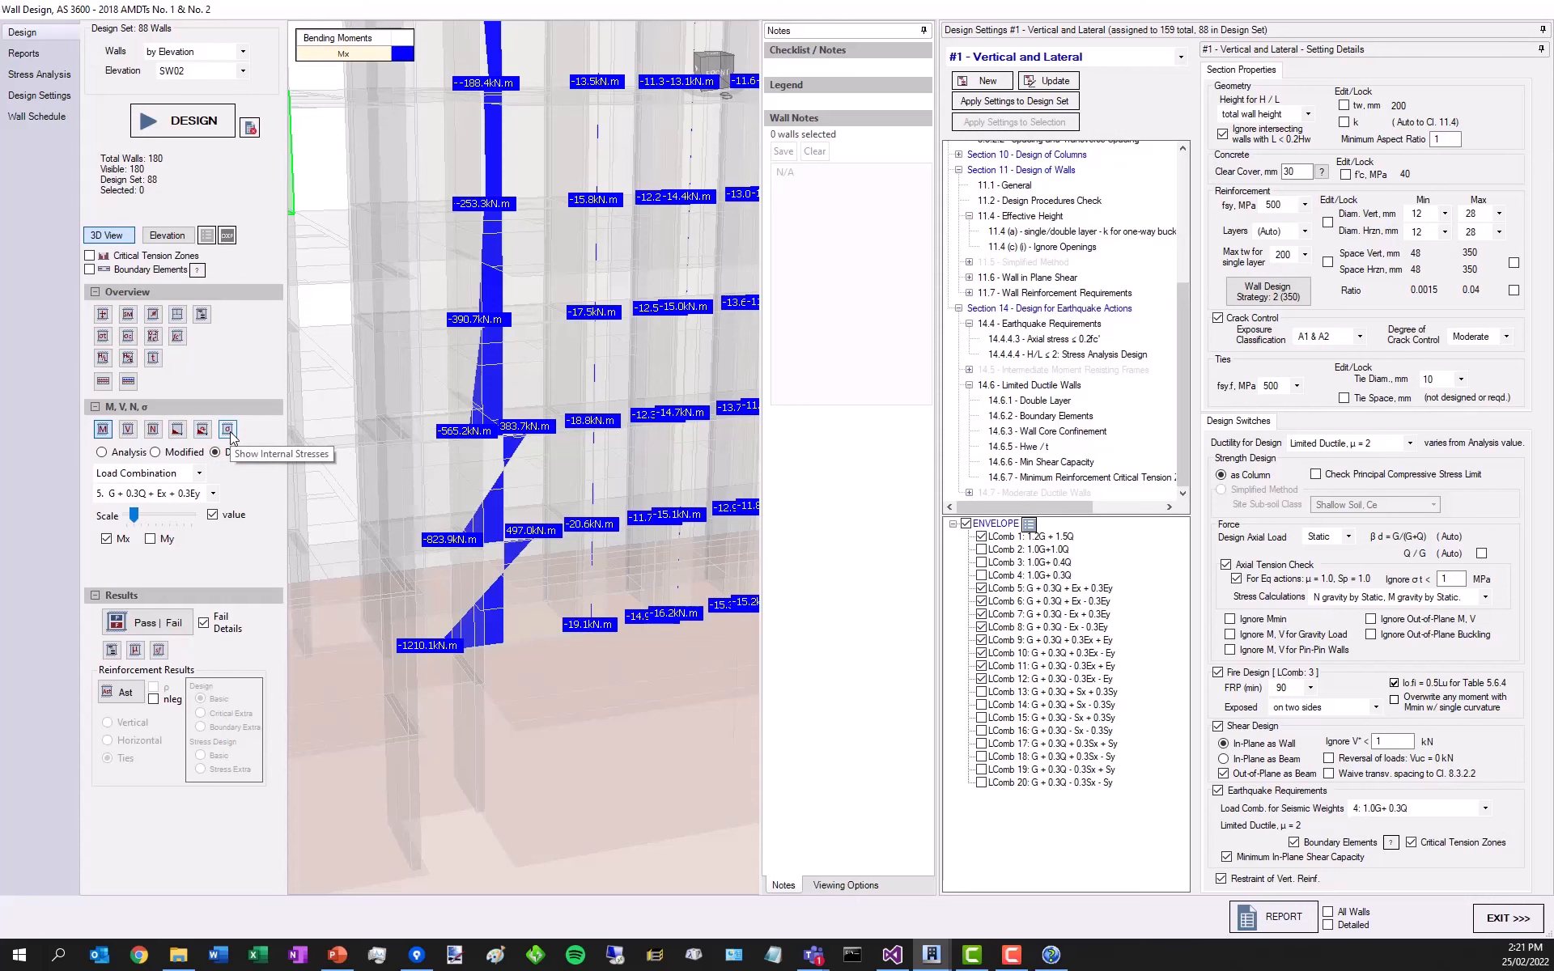
{"action": "scroll", "coordinate": [411, 449], "scroll_direction": "down", "scroll_amount": 2}
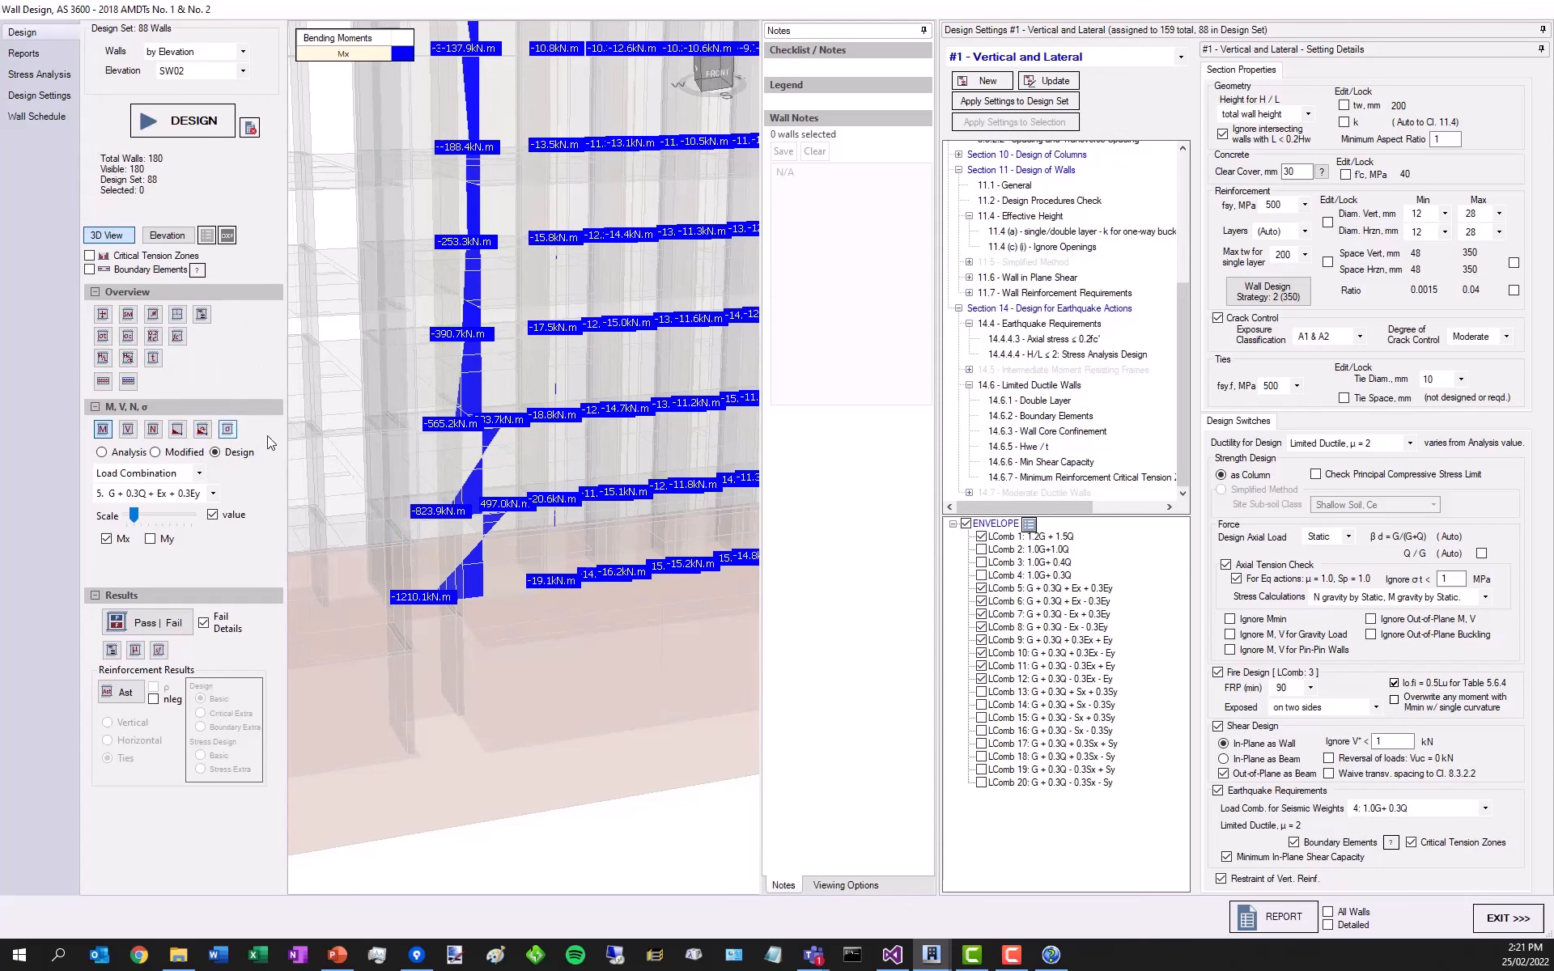
{"action": "scroll", "coordinate": [544, 414], "scroll_direction": "down", "scroll_amount": 3}
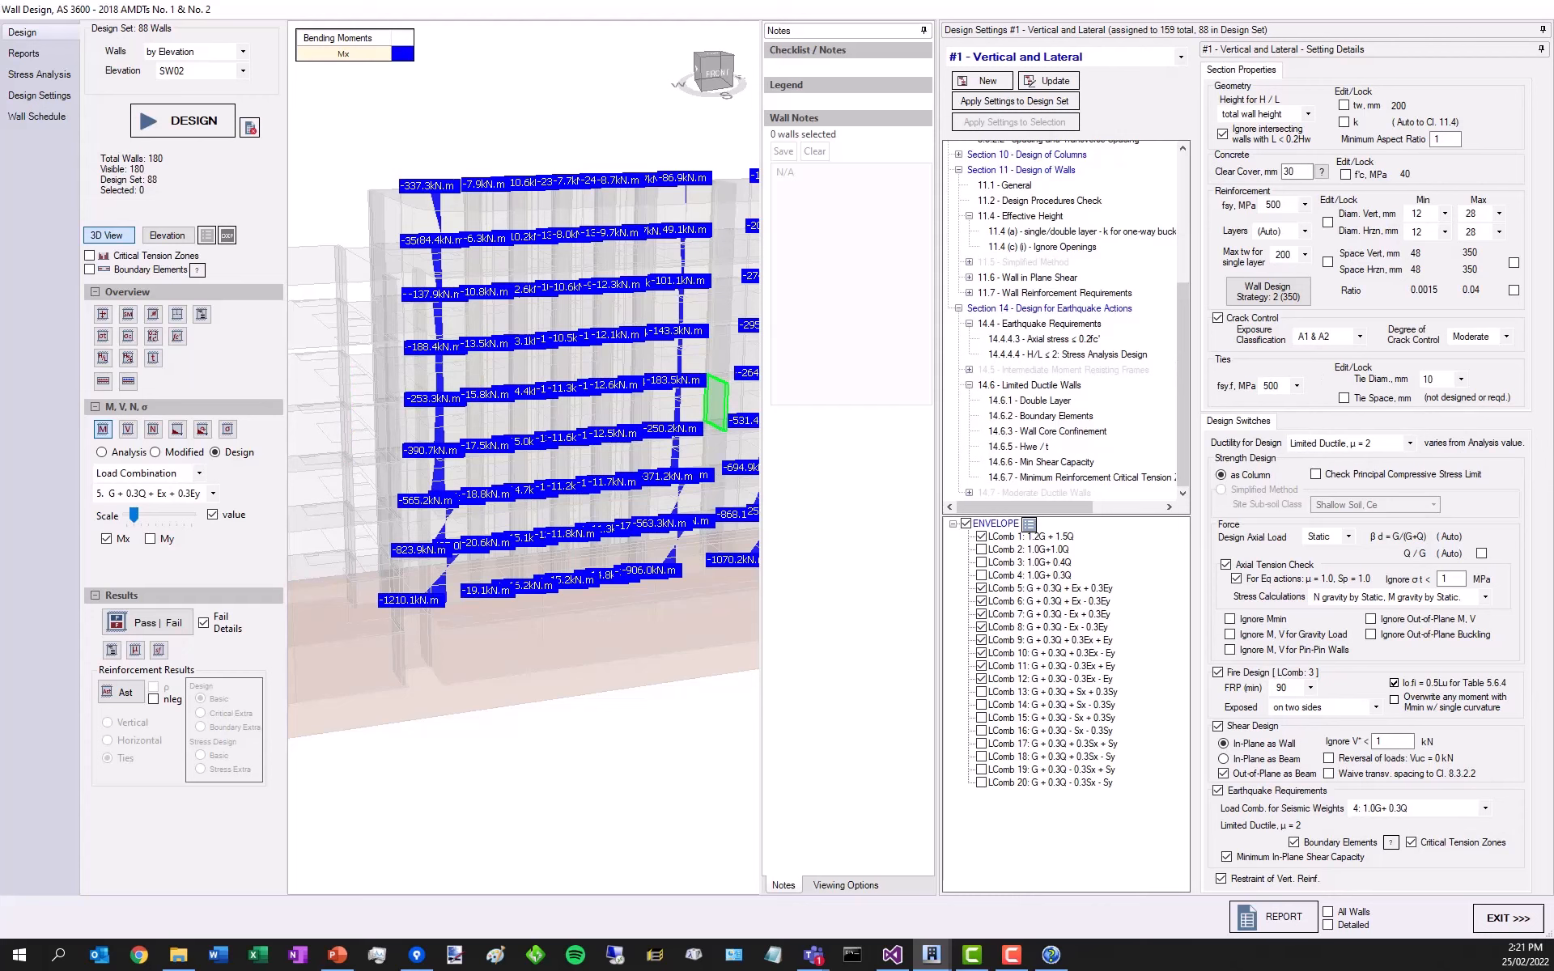
- Switch the 3D view from bending moments to the overview that colours walls by their assigned design settings
{"action": "key", "text": "alt+Tab"}
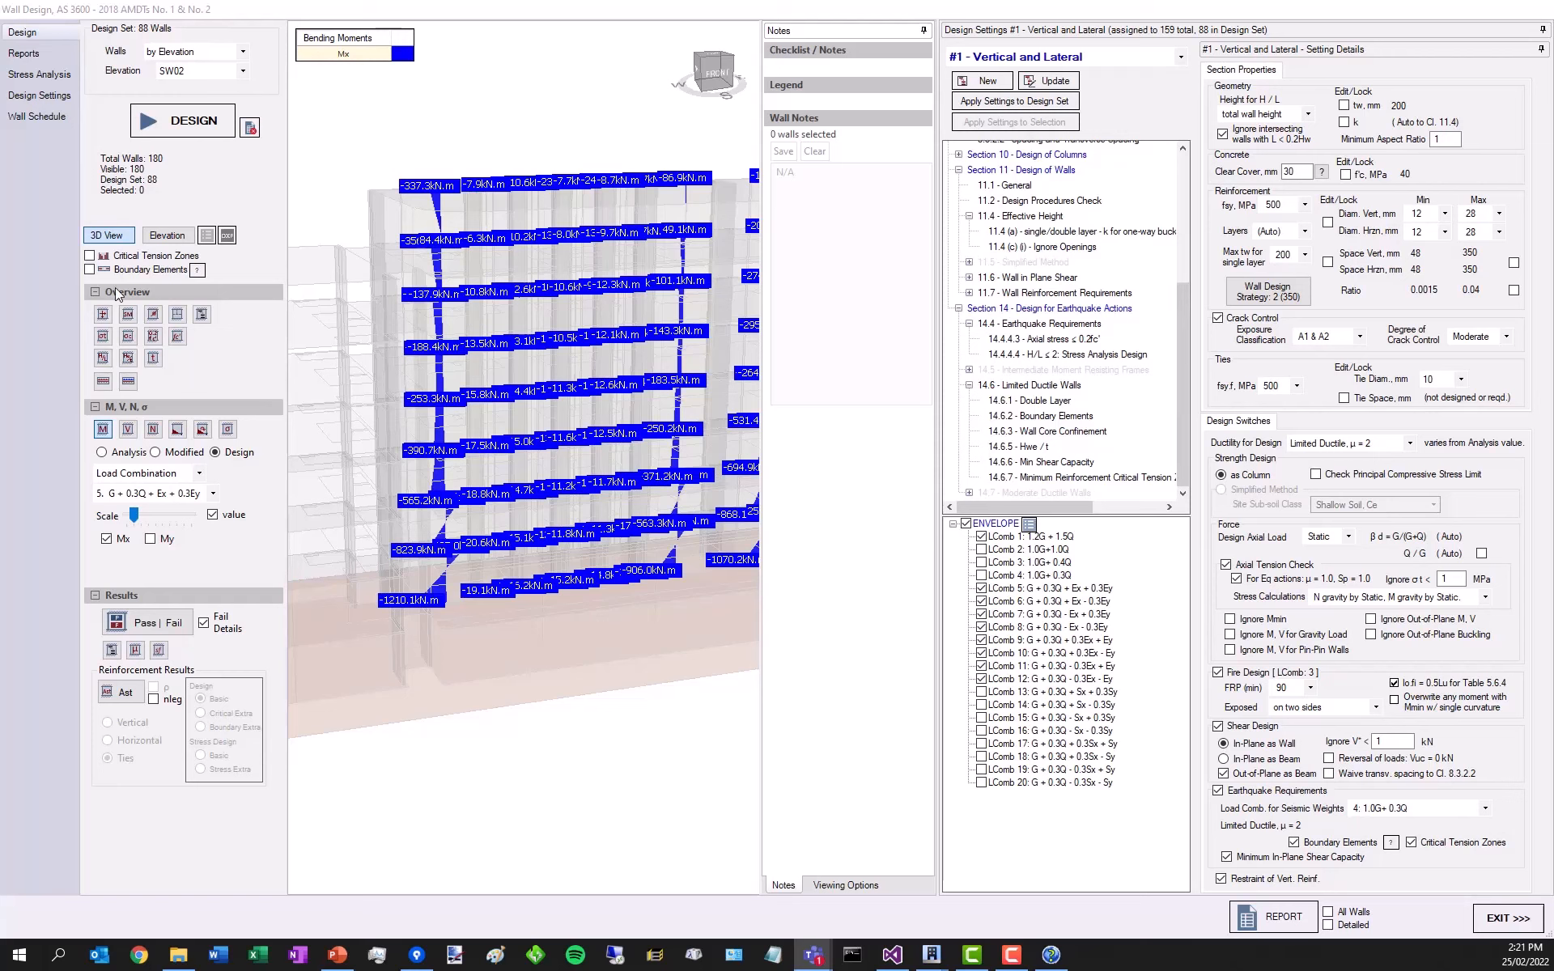
{"action": "left_click", "coordinate": [201, 313]}
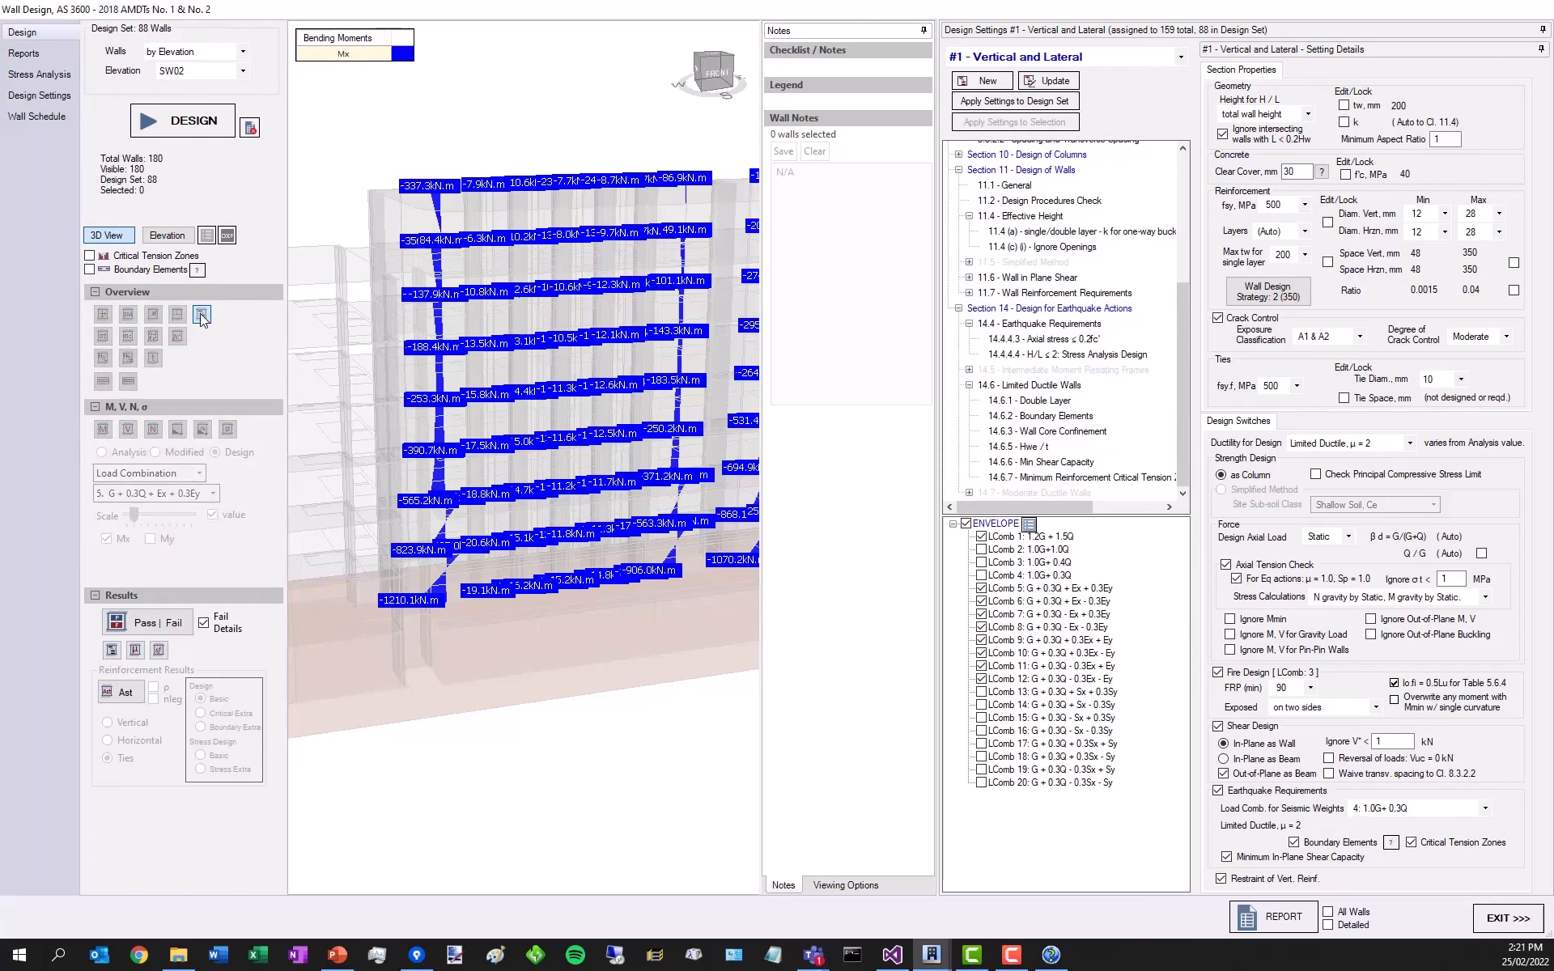
{"action": "left_click", "coordinate": [201, 53]}
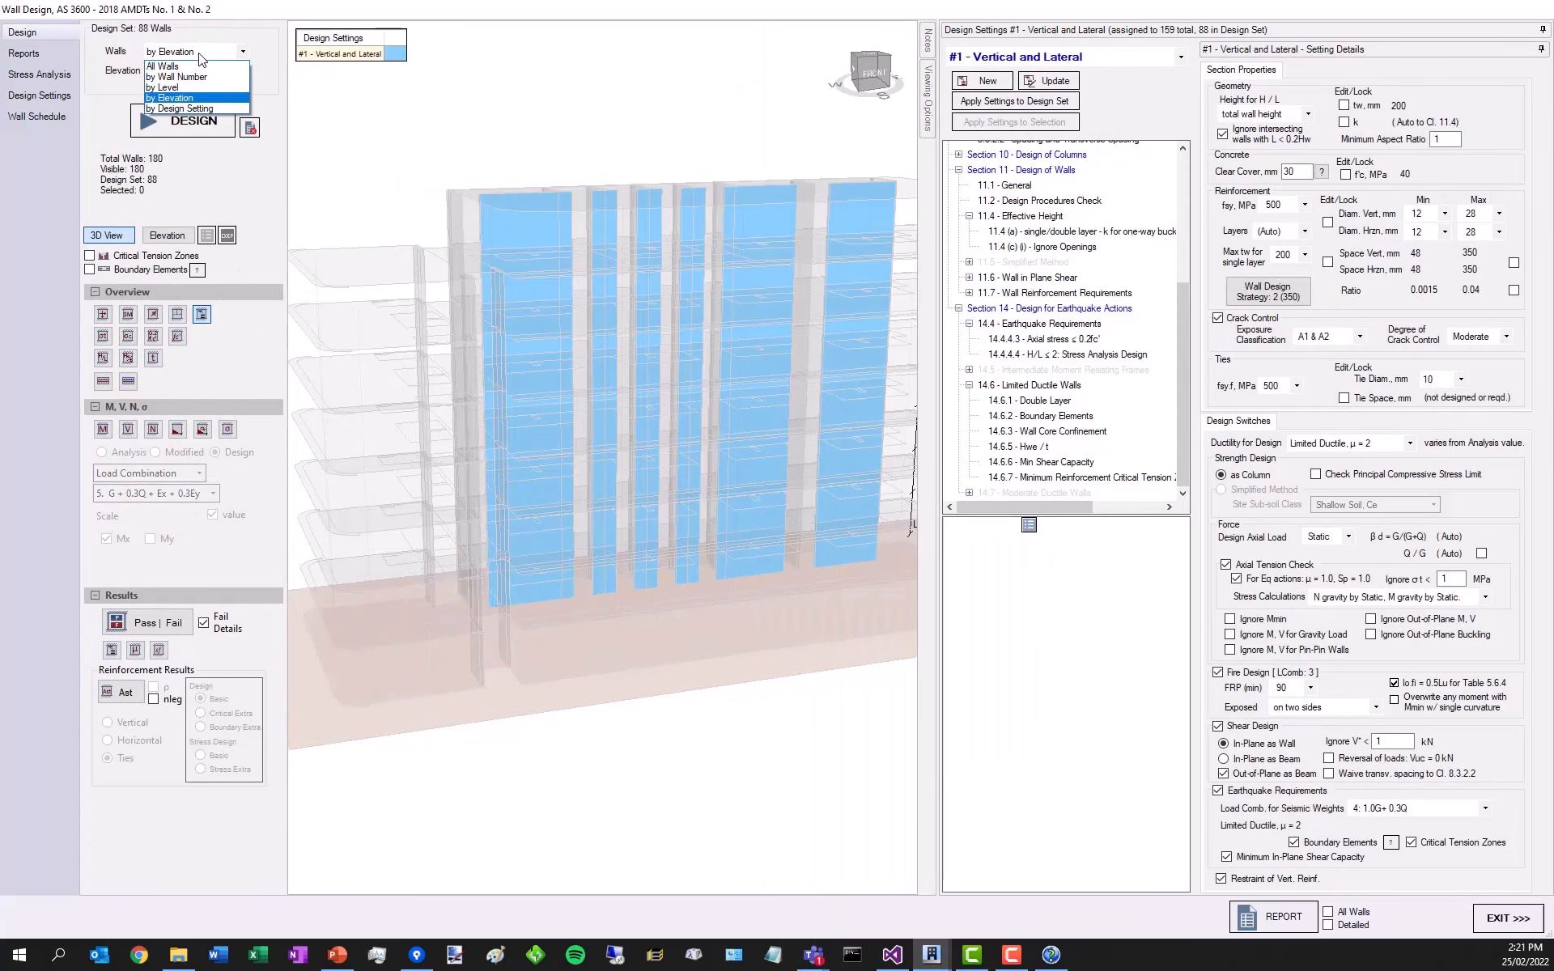
{"action": "left_click", "coordinate": [541, 106]}
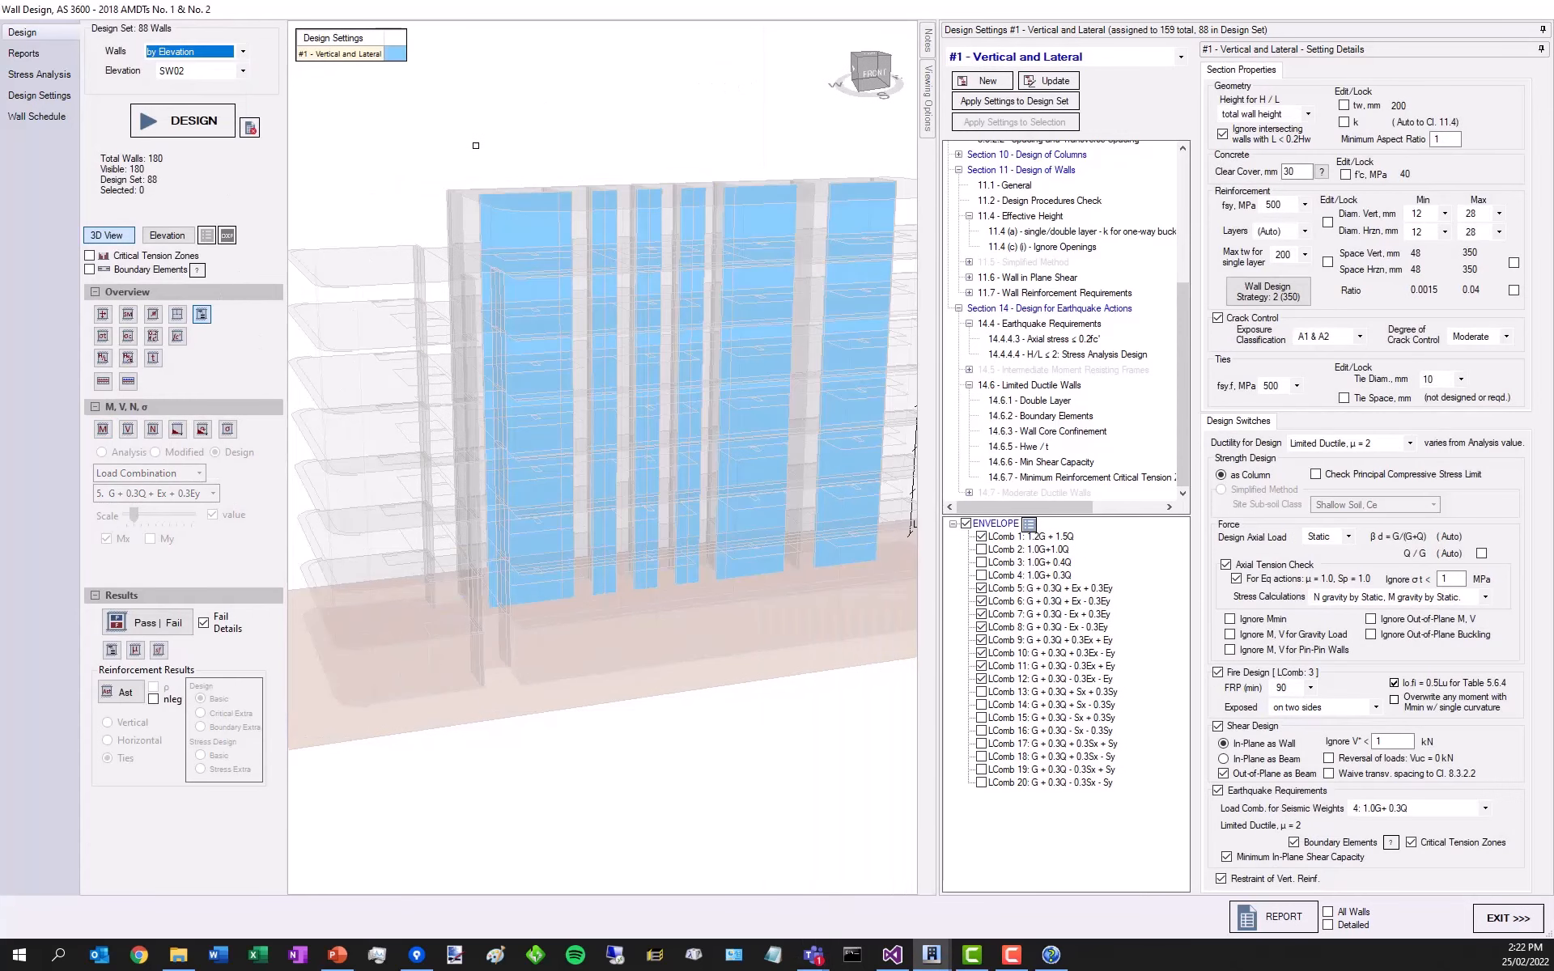
{"action": "left_click_drag", "start_coordinate": [488, 134], "coordinate": [371, 191]}
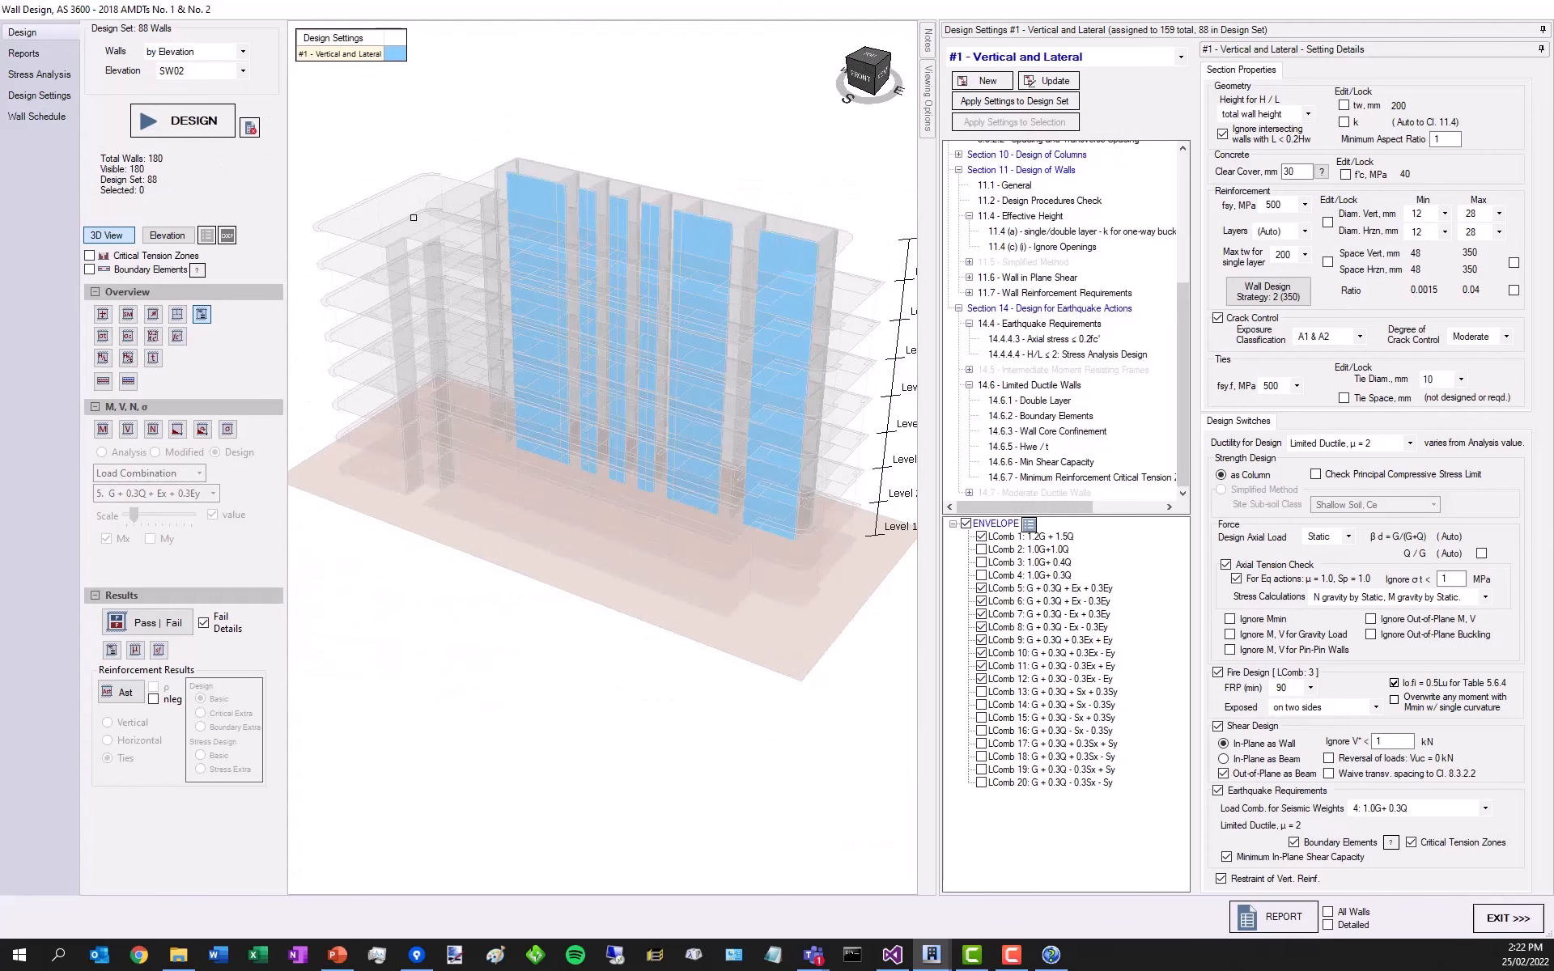
- Show the critical tension zones and boundary elements on the walls, along with the boundary element type legend
{"action": "left_click", "coordinate": [90, 256]}
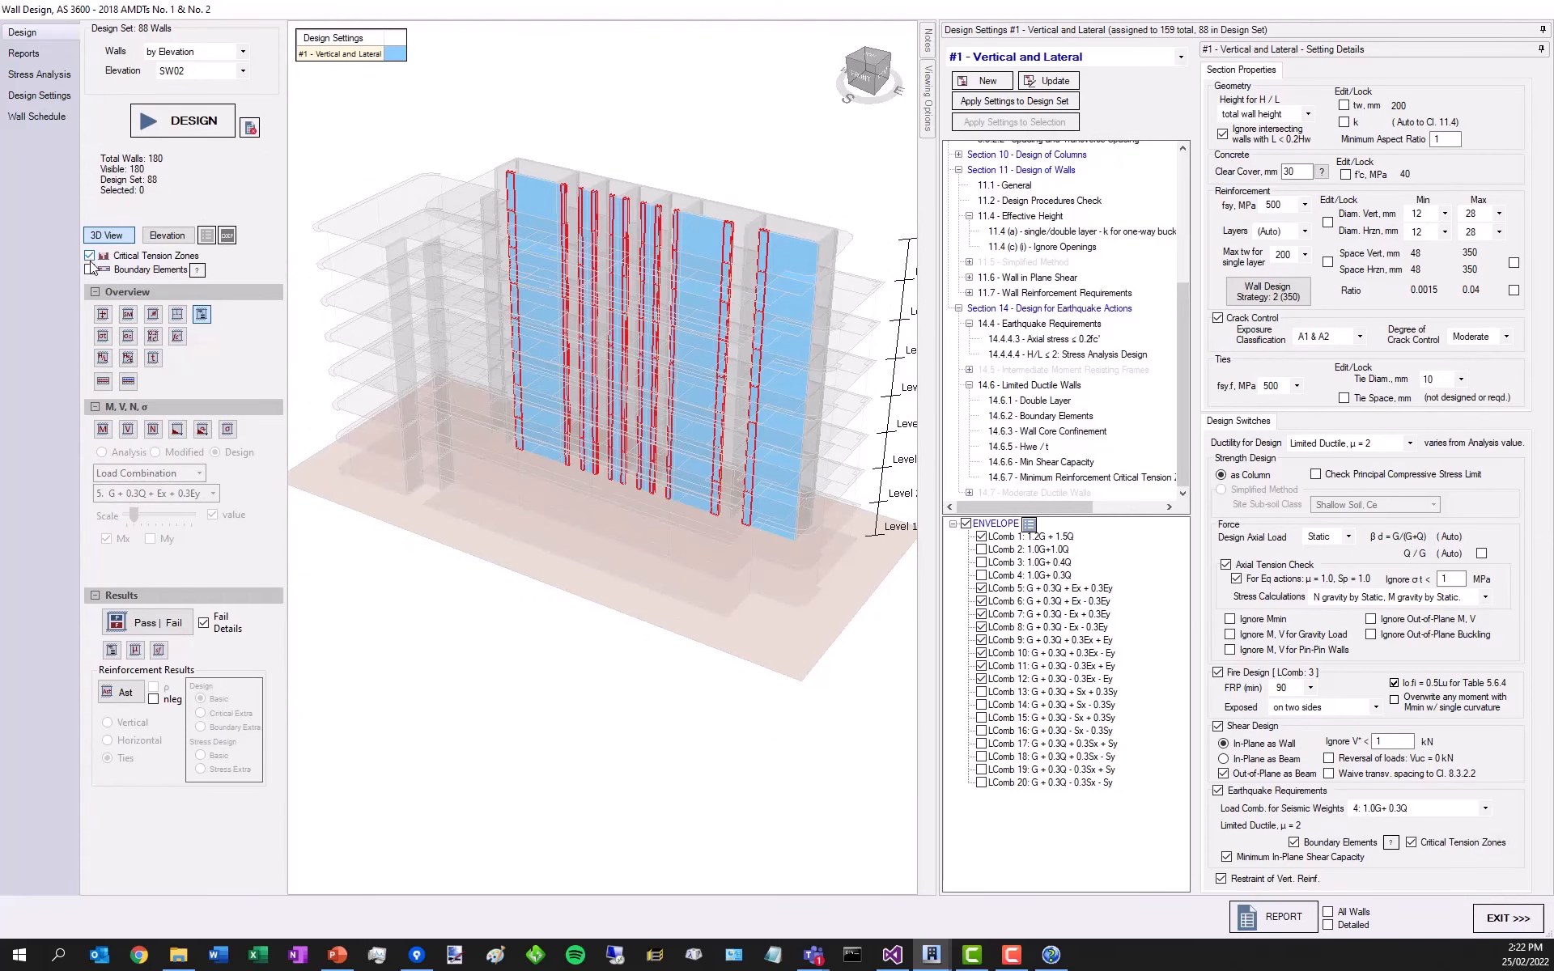
{"action": "left_click", "coordinate": [89, 269]}
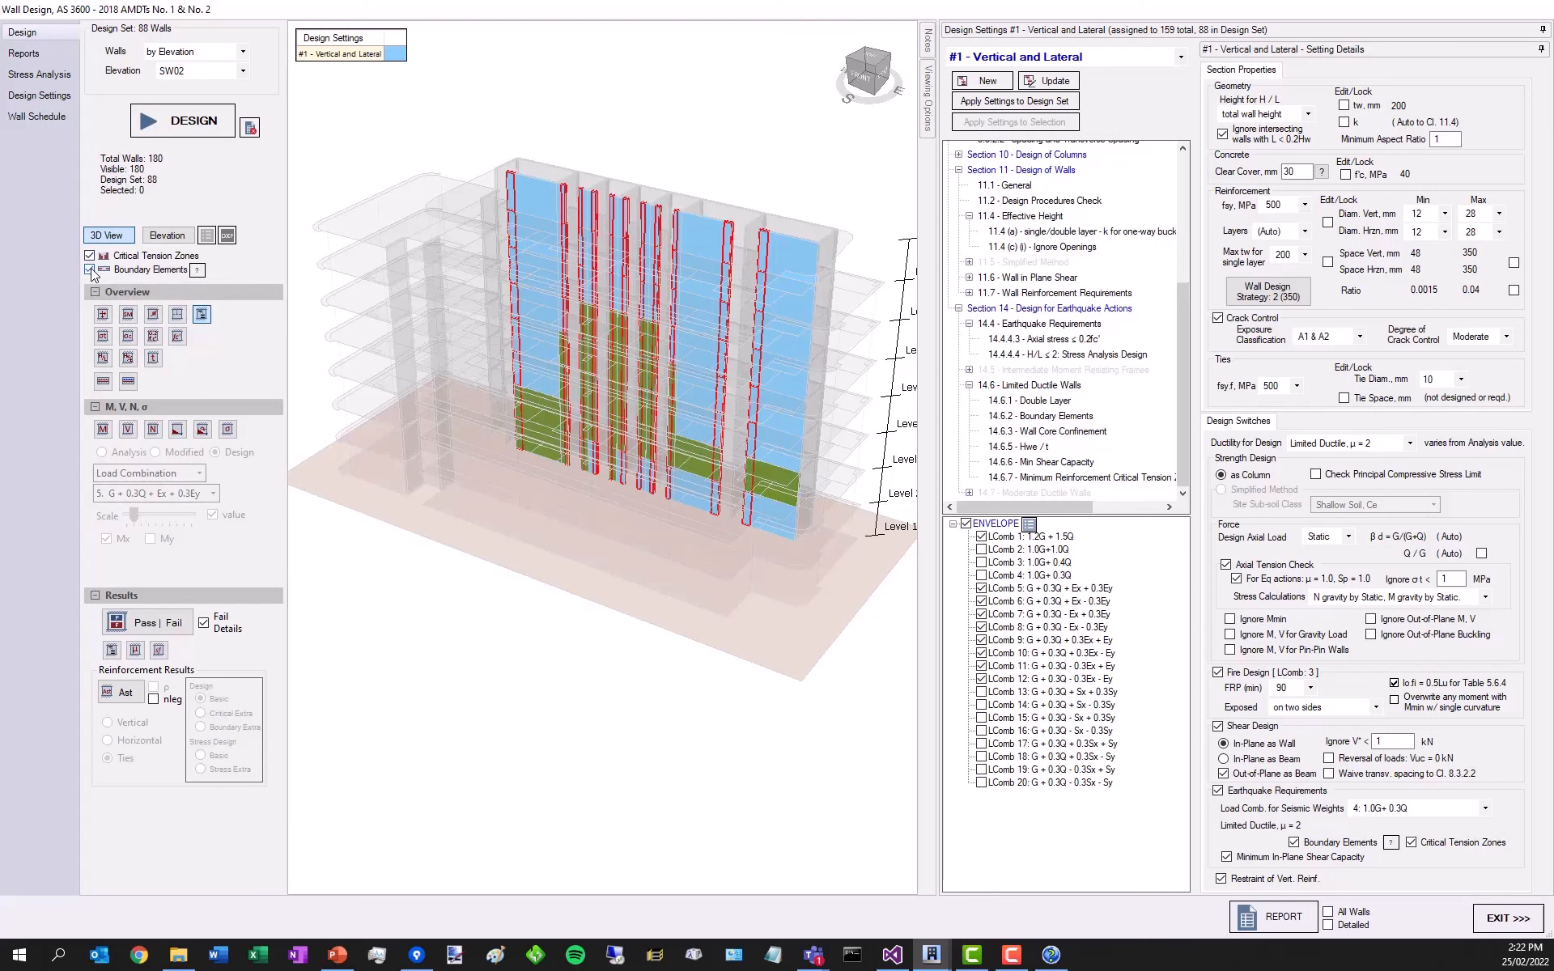
{"action": "left_click", "coordinate": [198, 272]}
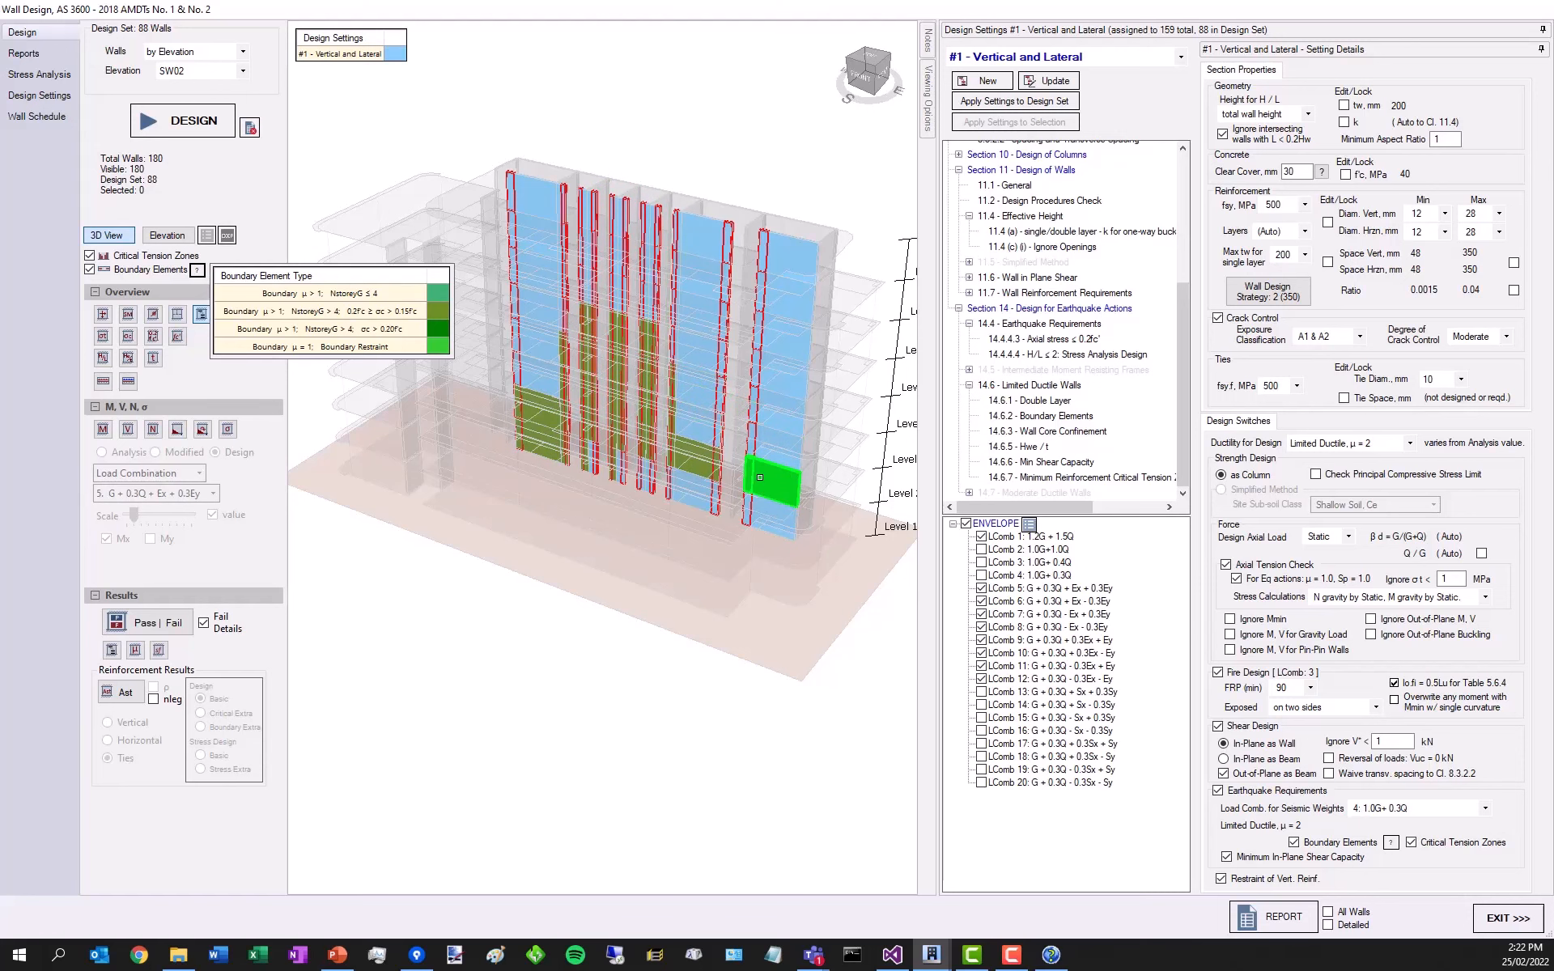
{"action": "scroll", "coordinate": [759, 477], "scroll_direction": "up", "scroll_amount": 2}
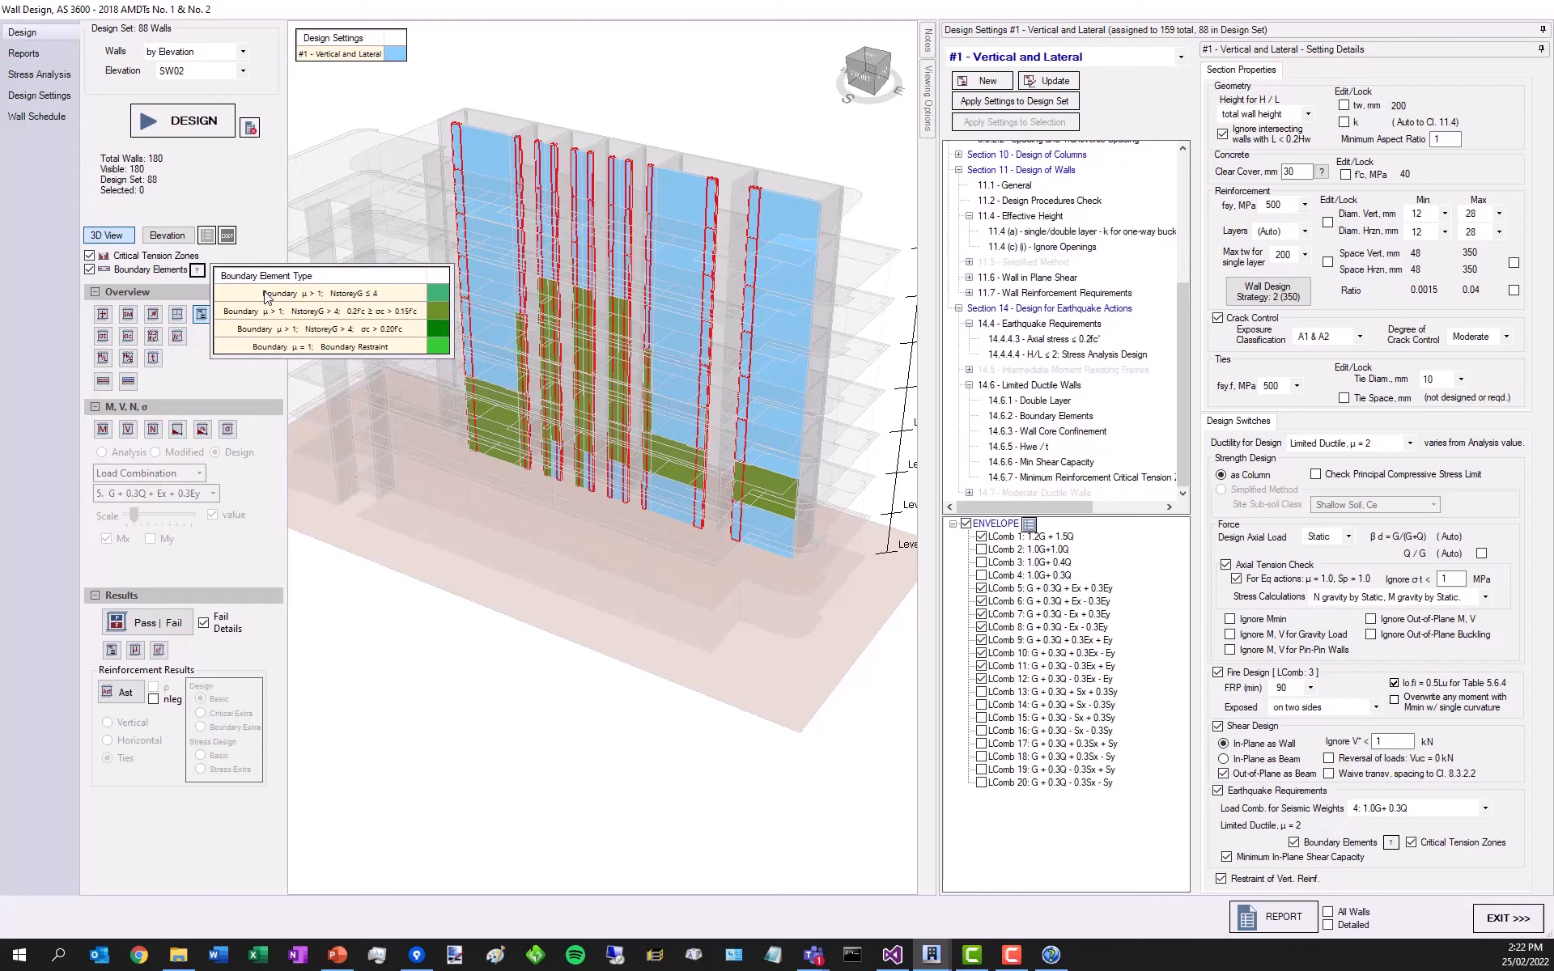
- Switch to the RCB manual in WinCHM and view the Critical Tension Zone and Boundary Elements topics under Design for Earthquake Actions
{"action": "left_click", "coordinate": [1051, 955]}
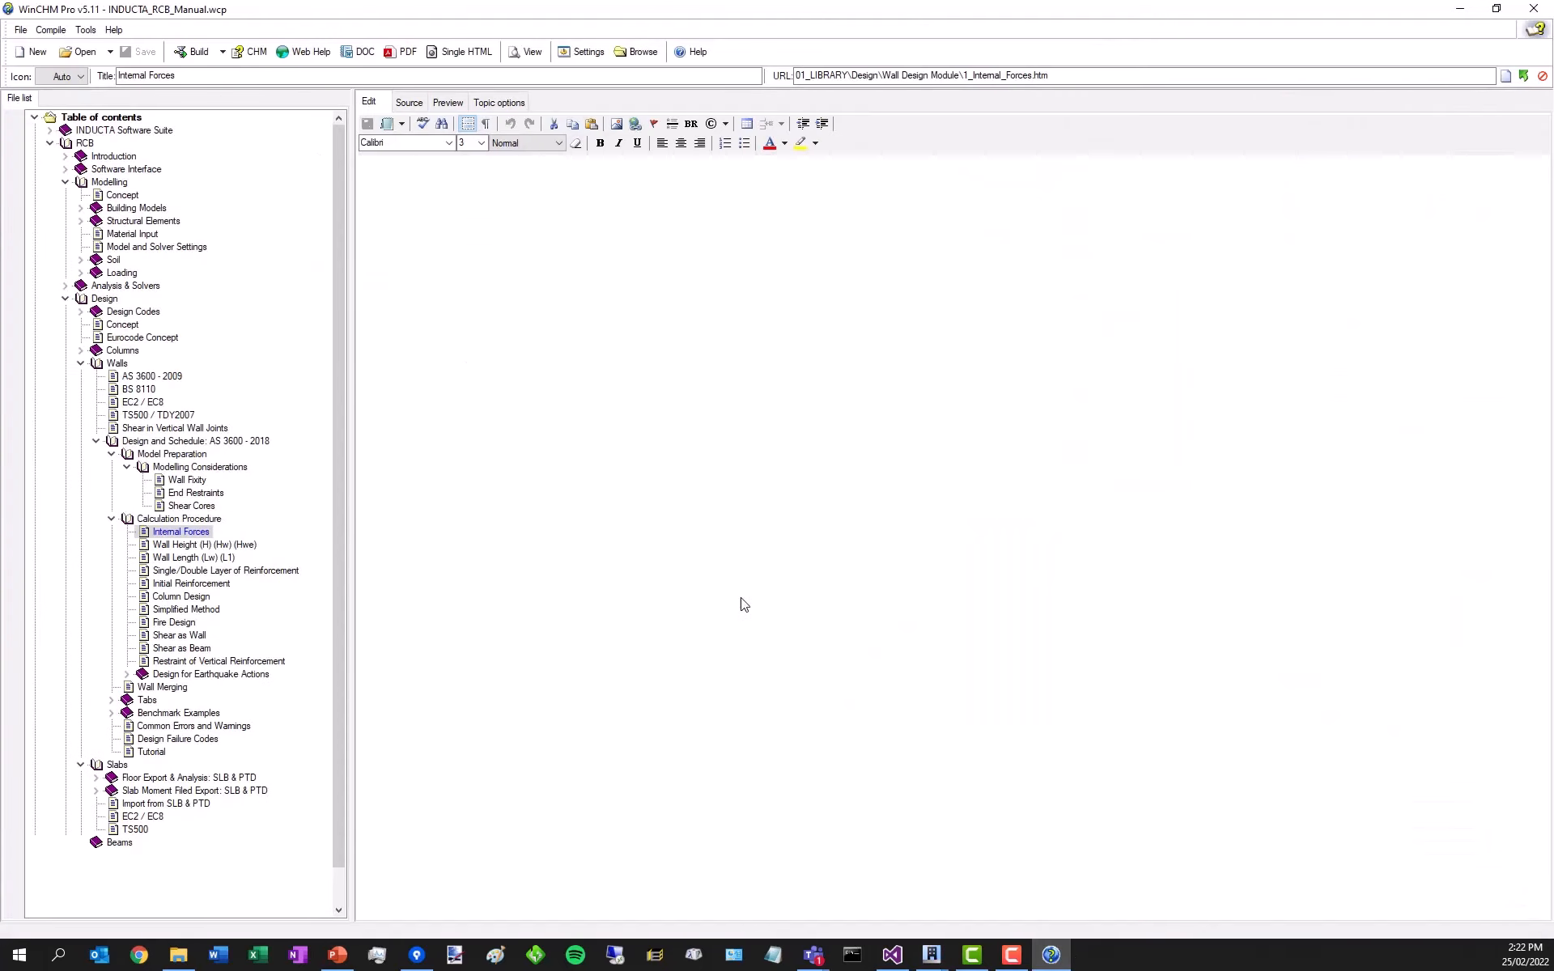
{"action": "left_click", "coordinate": [127, 675]}
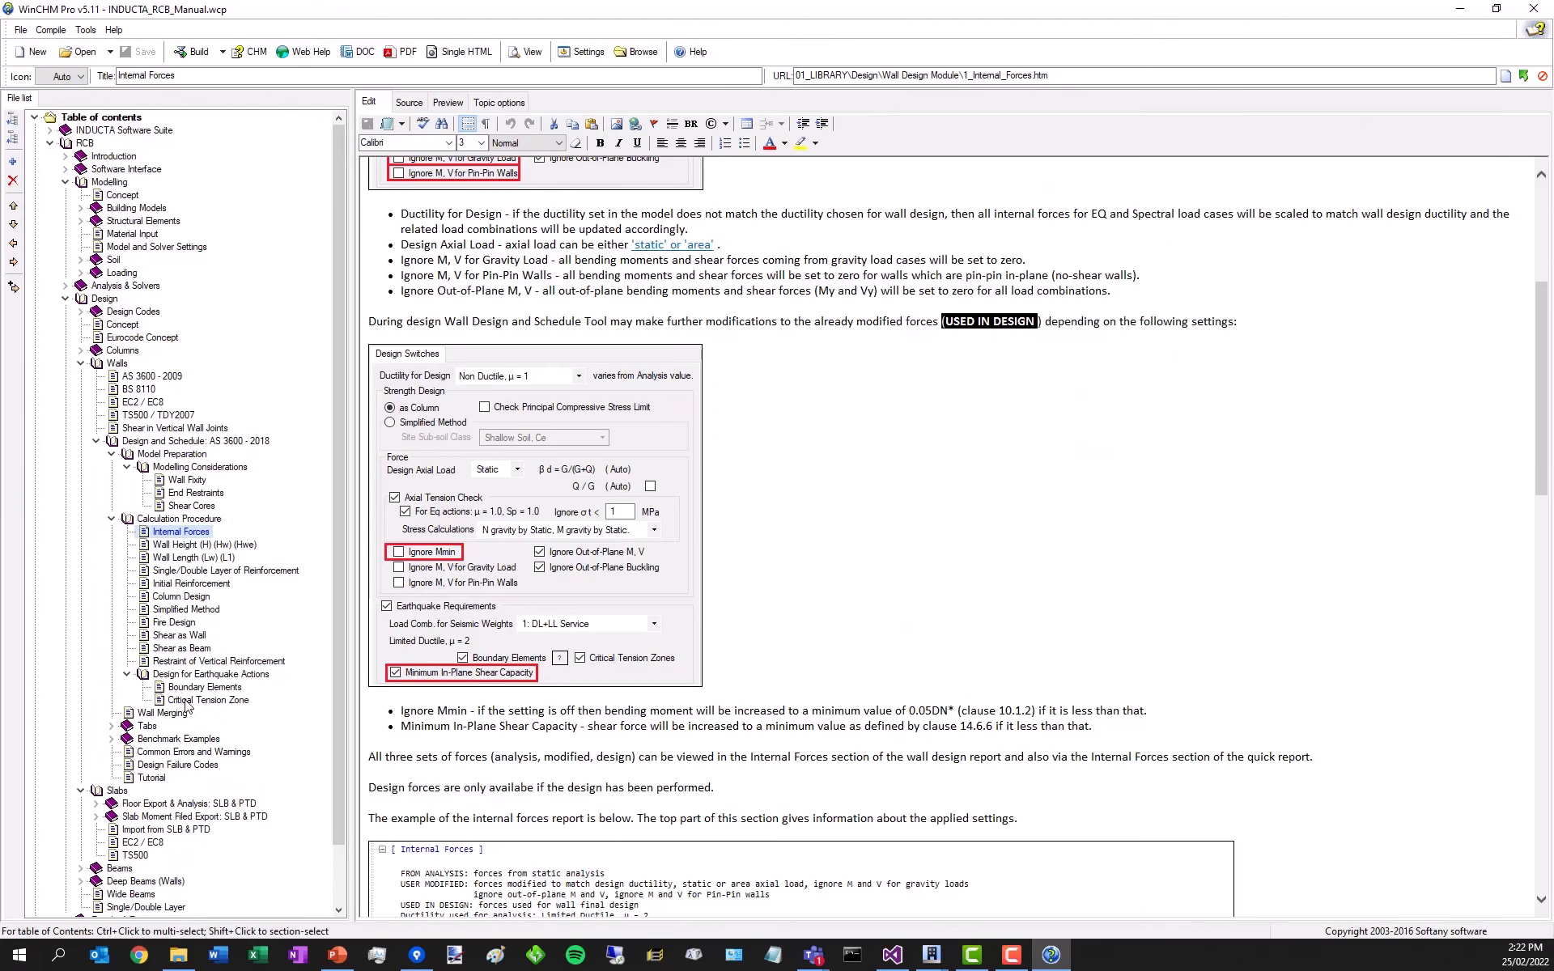
{"action": "left_click", "coordinate": [188, 701]}
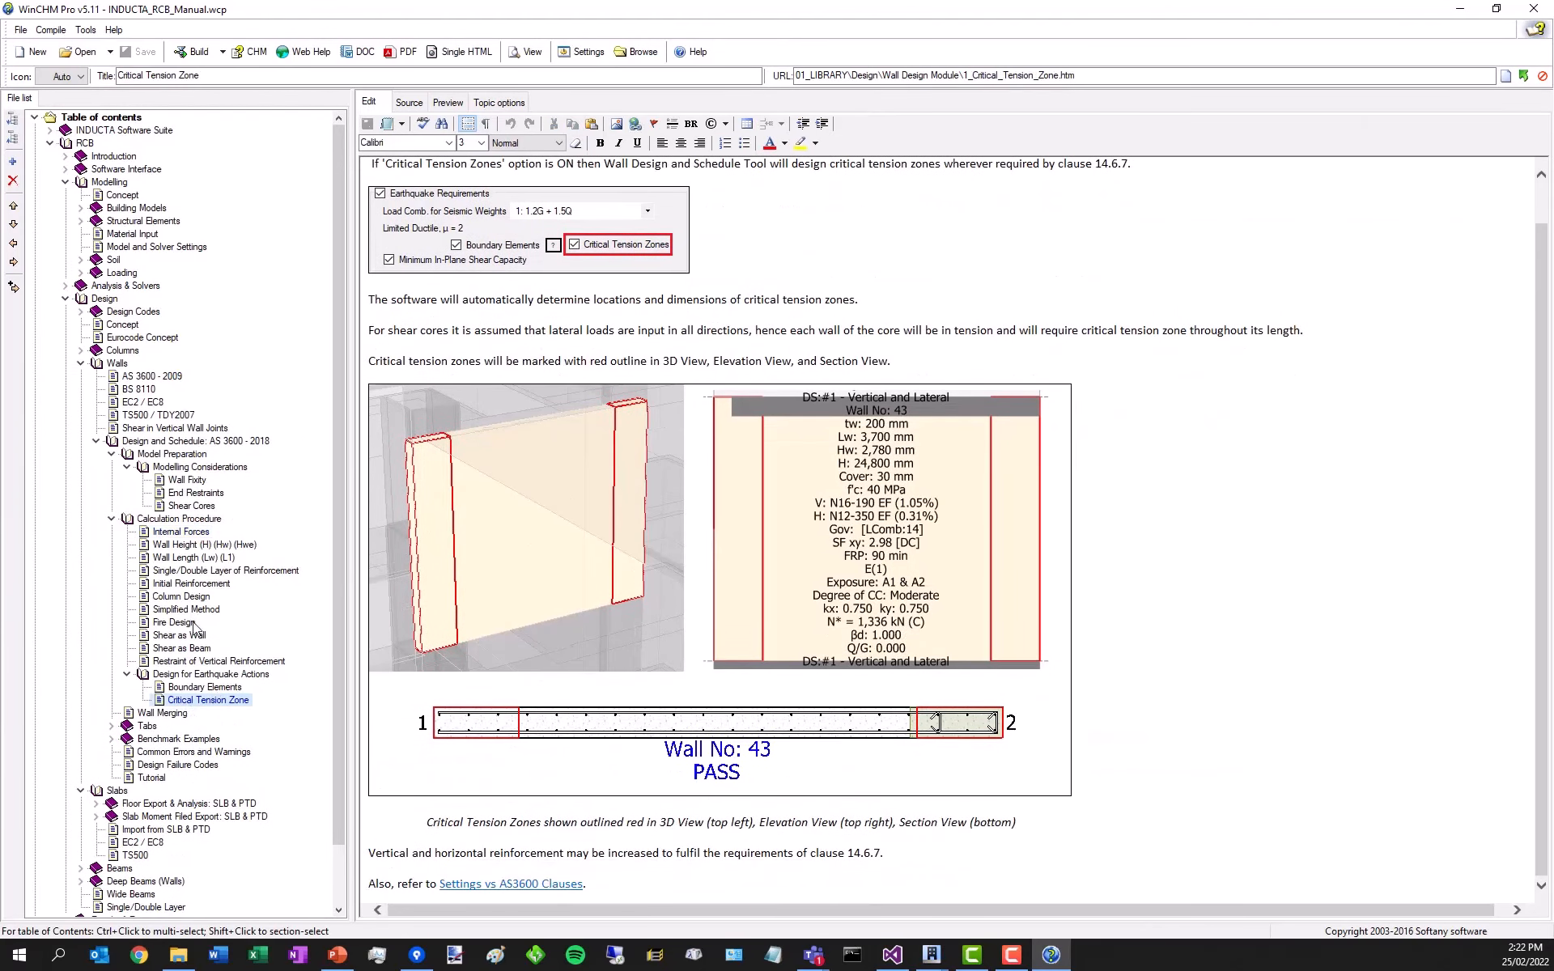
{"action": "scroll", "coordinate": [292, 638], "scroll_direction": "down", "scroll_amount": 2}
{"action": "left_click", "coordinate": [194, 623]}
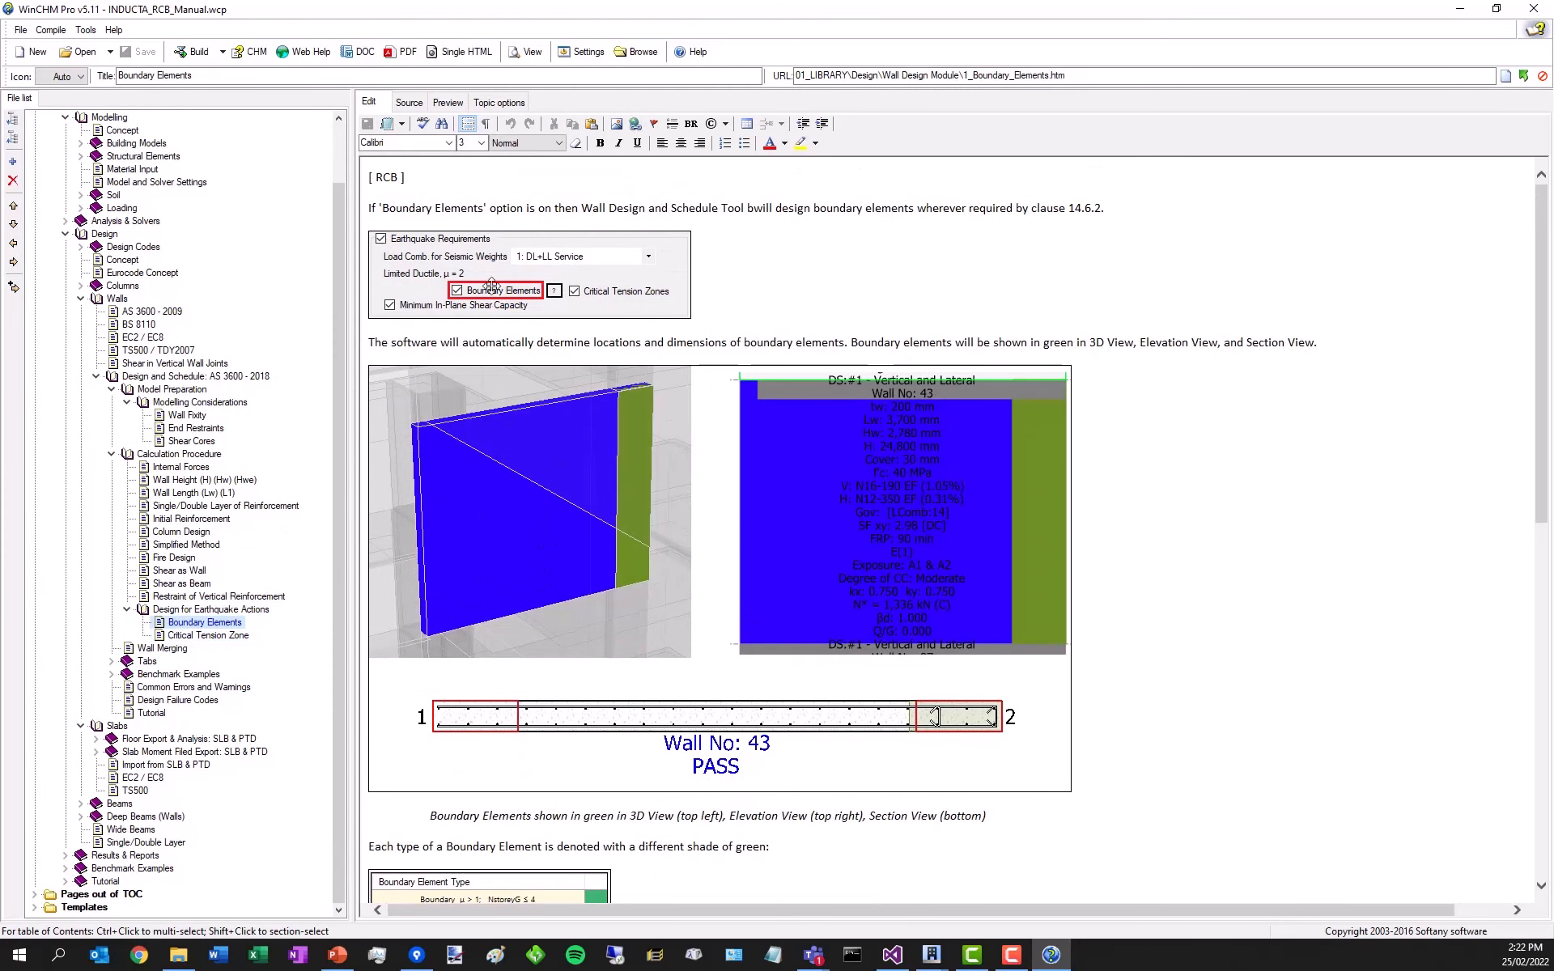
- Widen the topic area and examine the boundary element types and ductility table, highlighting the µ = 1 Boundary Restraint item
{"action": "scroll", "coordinate": [491, 285], "scroll_direction": "down", "scroll_amount": 9}
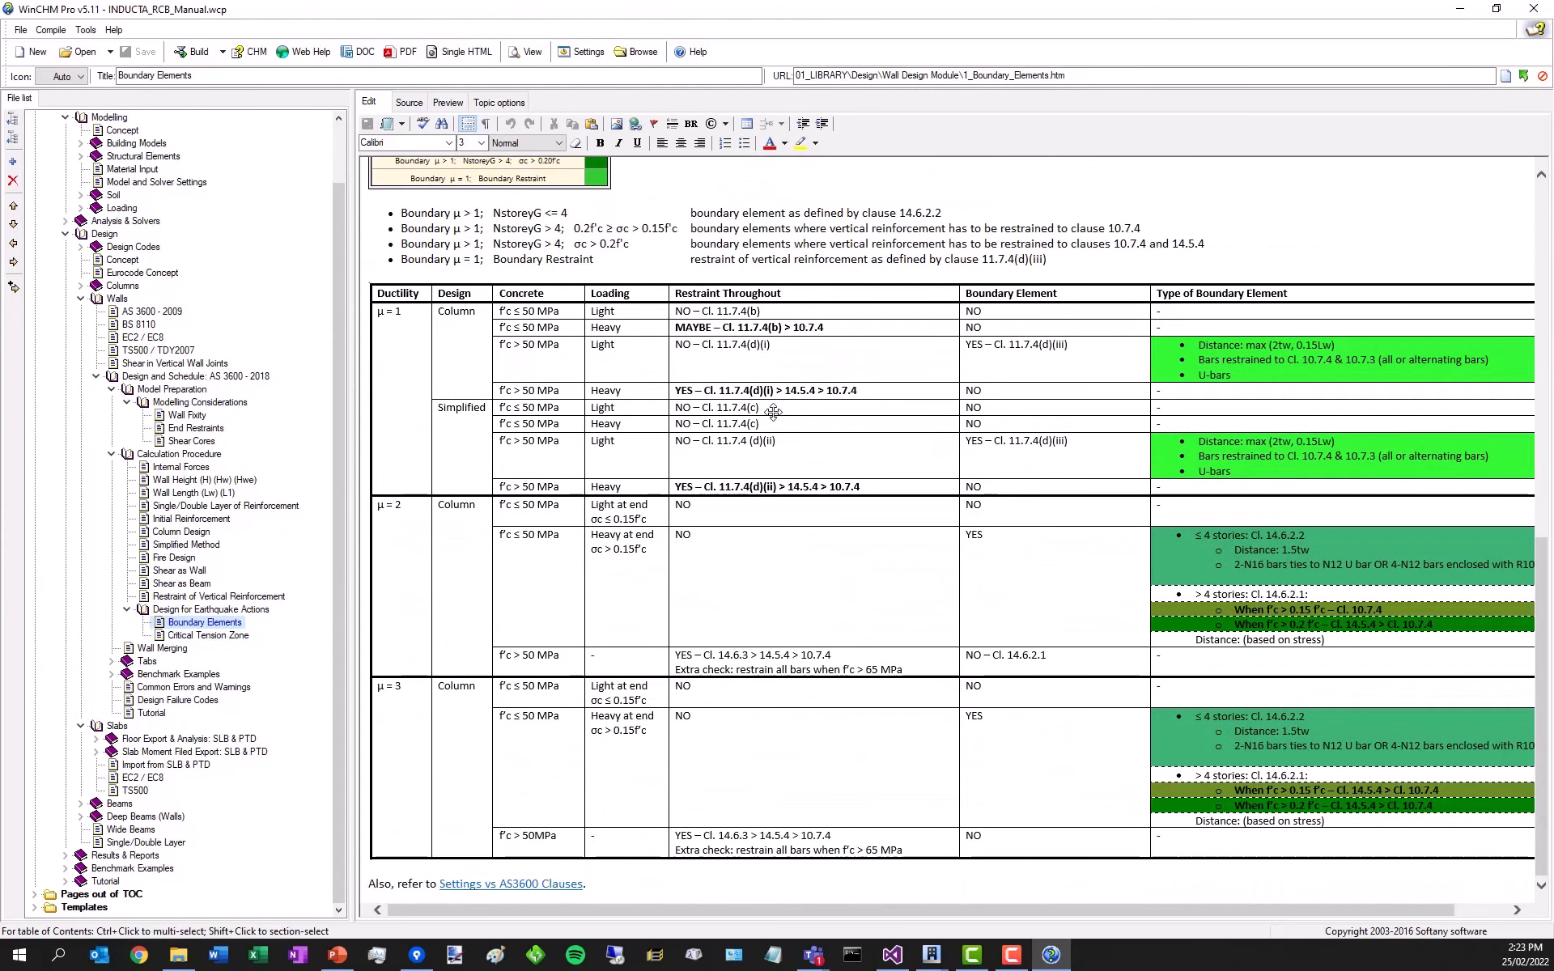
{"action": "left_click_drag", "start_coordinate": [351, 506], "coordinate": [240, 493]}
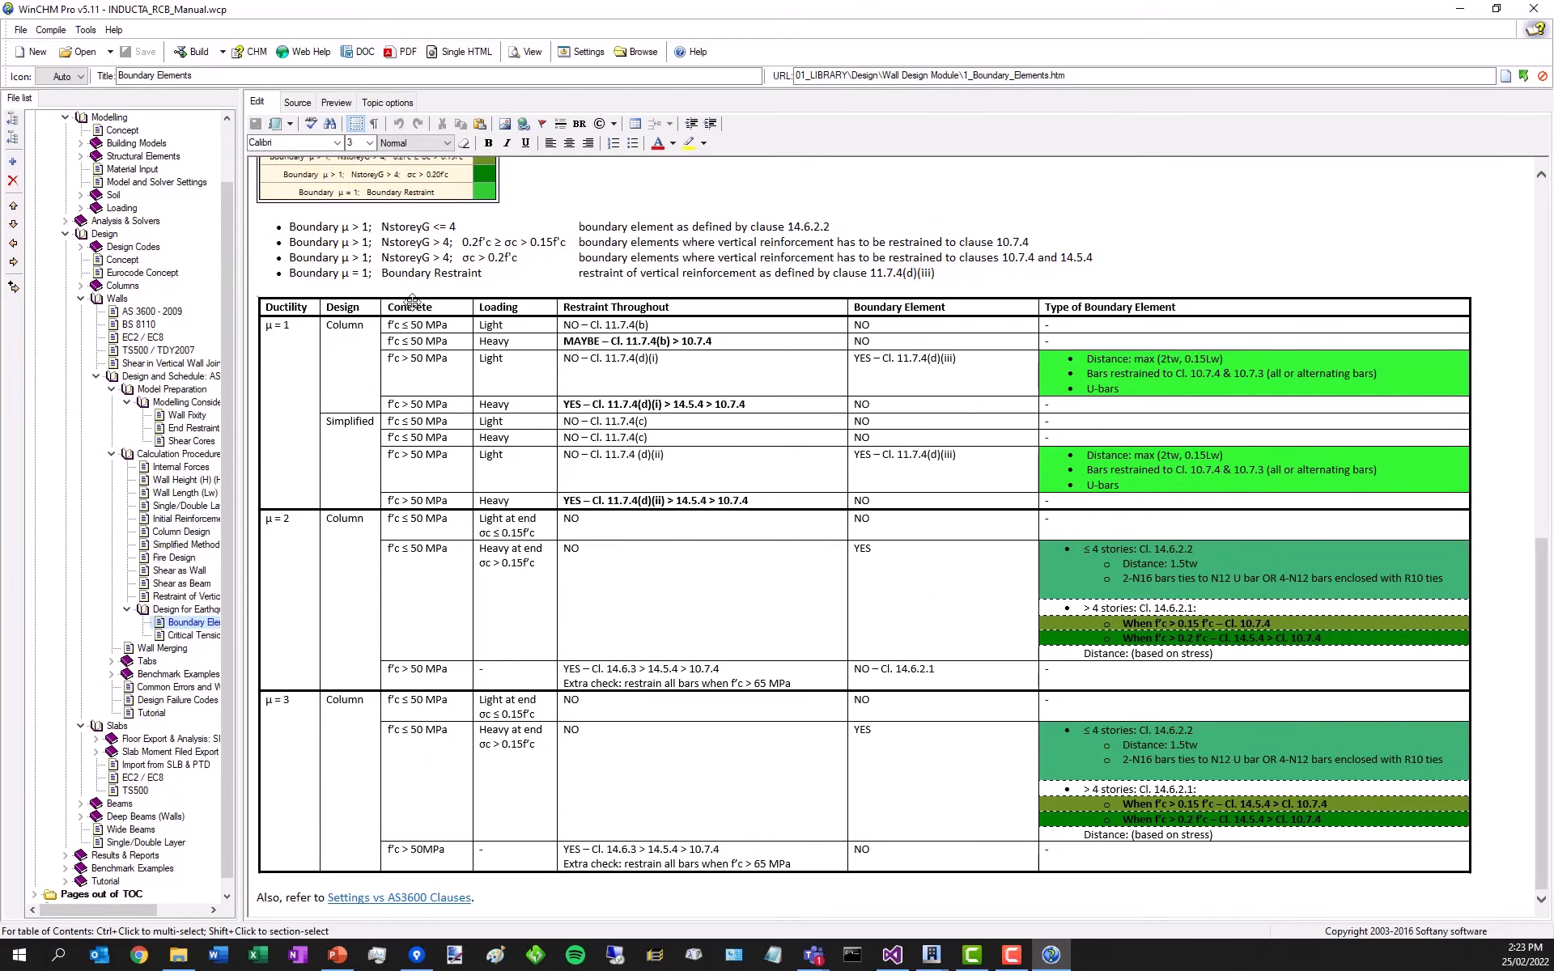
{"action": "scroll", "coordinate": [412, 301], "scroll_direction": "up", "scroll_amount": 3}
{"action": "scroll", "coordinate": [503, 287], "scroll_direction": "down", "scroll_amount": 3}
{"action": "scroll", "coordinate": [834, 526], "scroll_direction": "up", "scroll_amount": 2}
{"action": "left_click_drag", "start_coordinate": [937, 387], "coordinate": [290, 388]}
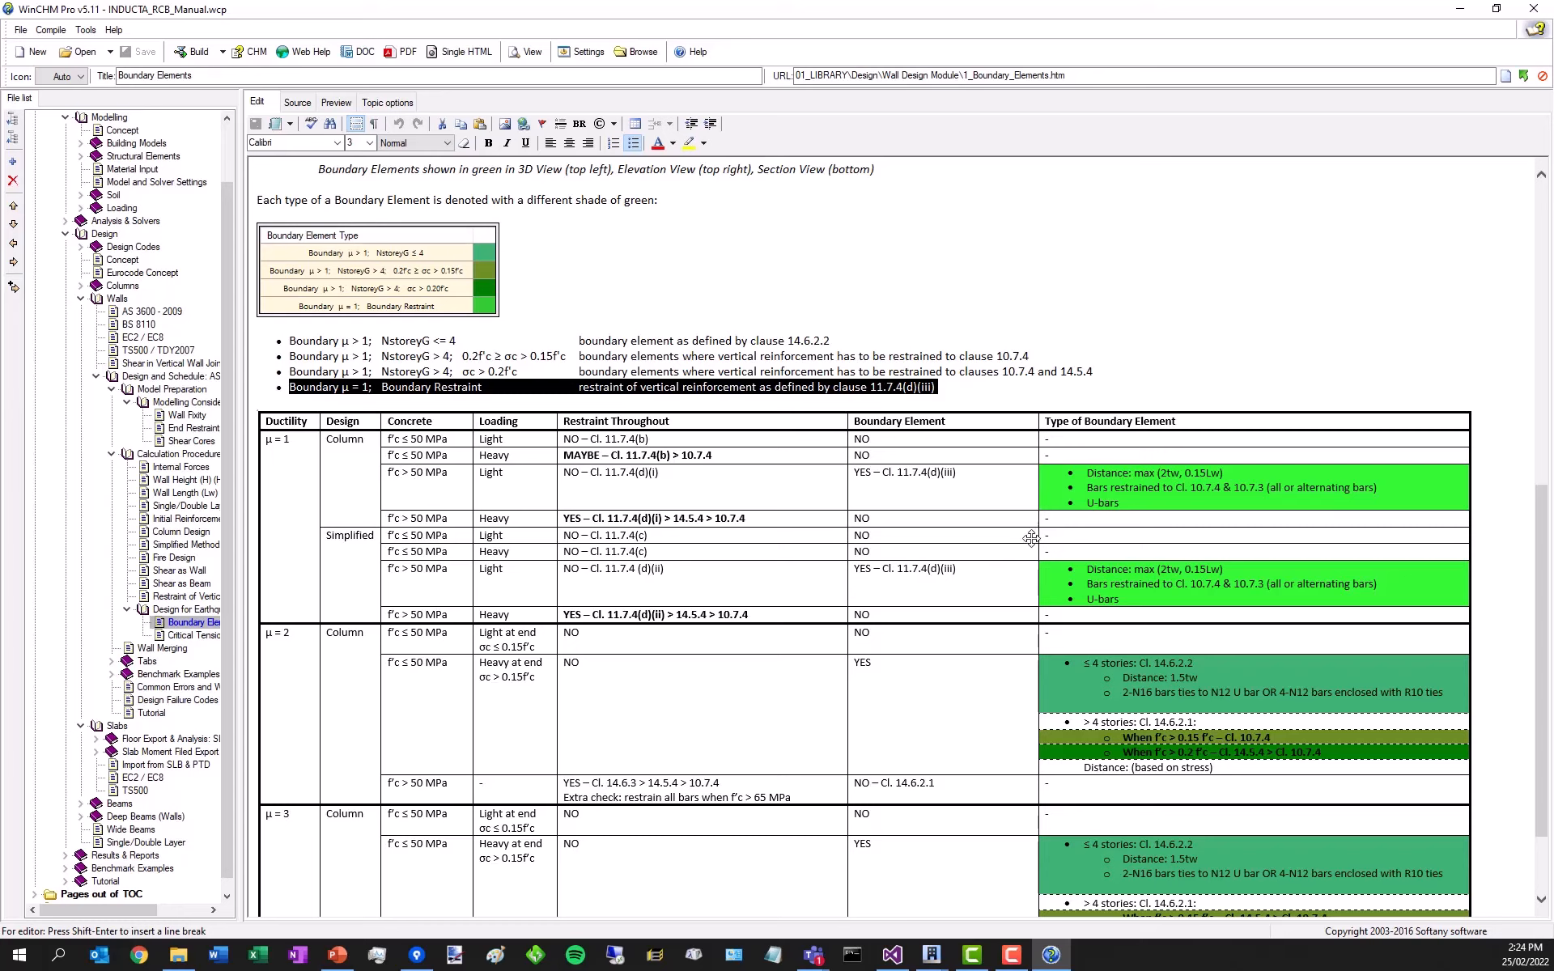
{"action": "left_click", "coordinate": [821, 266]}
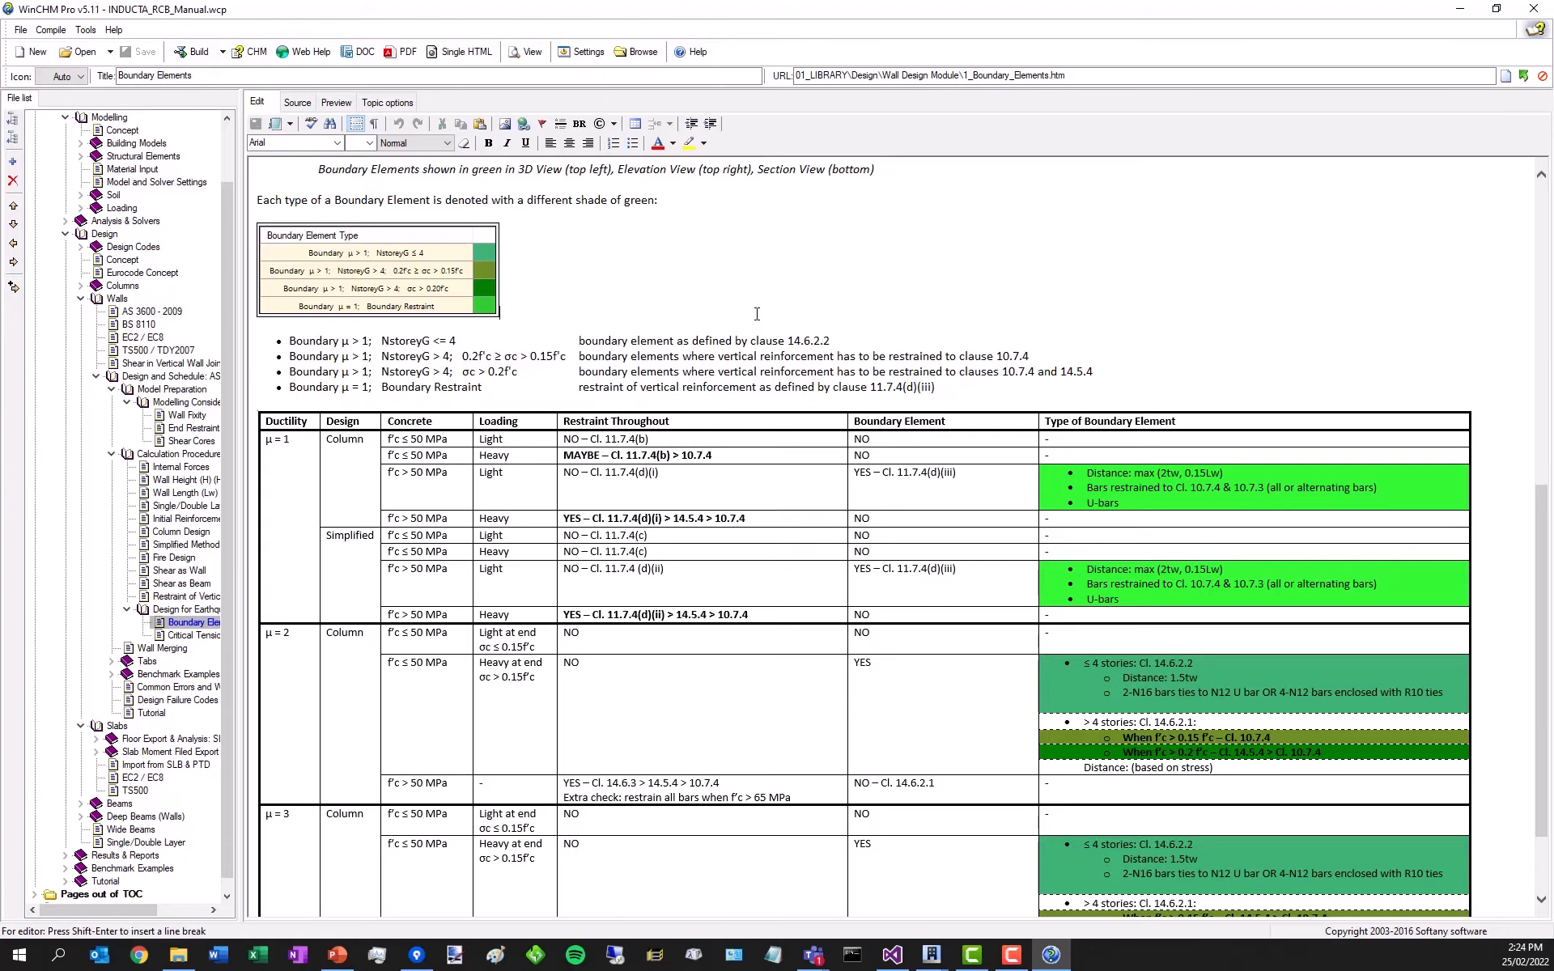
{"action": "scroll", "coordinate": [729, 315], "scroll_direction": "up", "scroll_amount": 3}
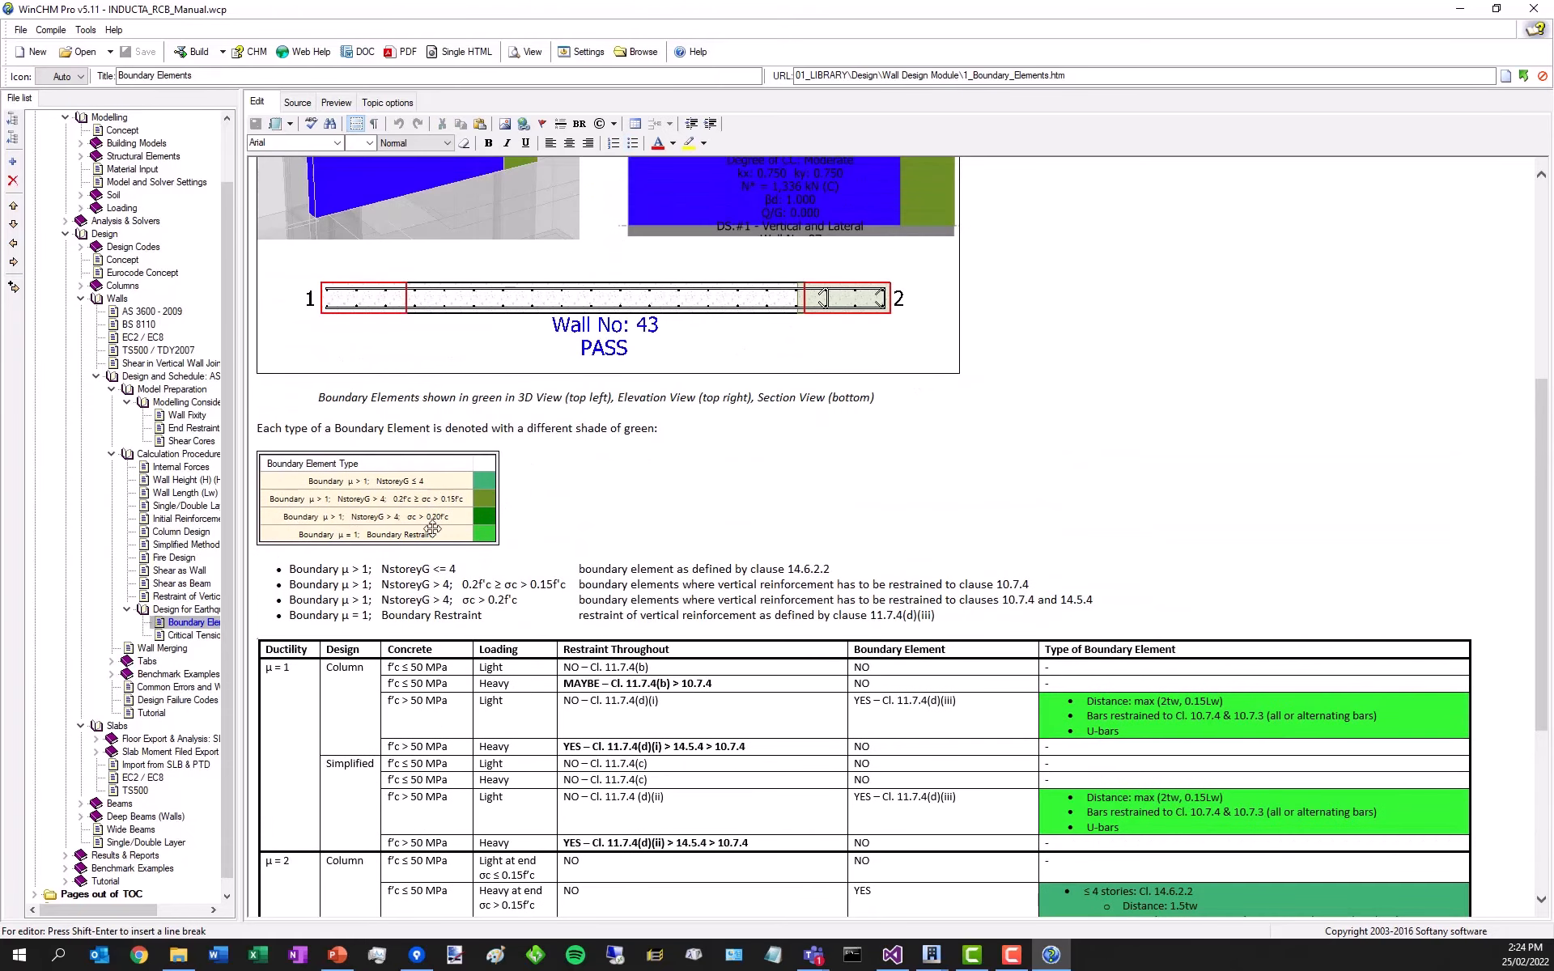
{"action": "scroll", "coordinate": [625, 476], "scroll_direction": "down", "scroll_amount": 5}
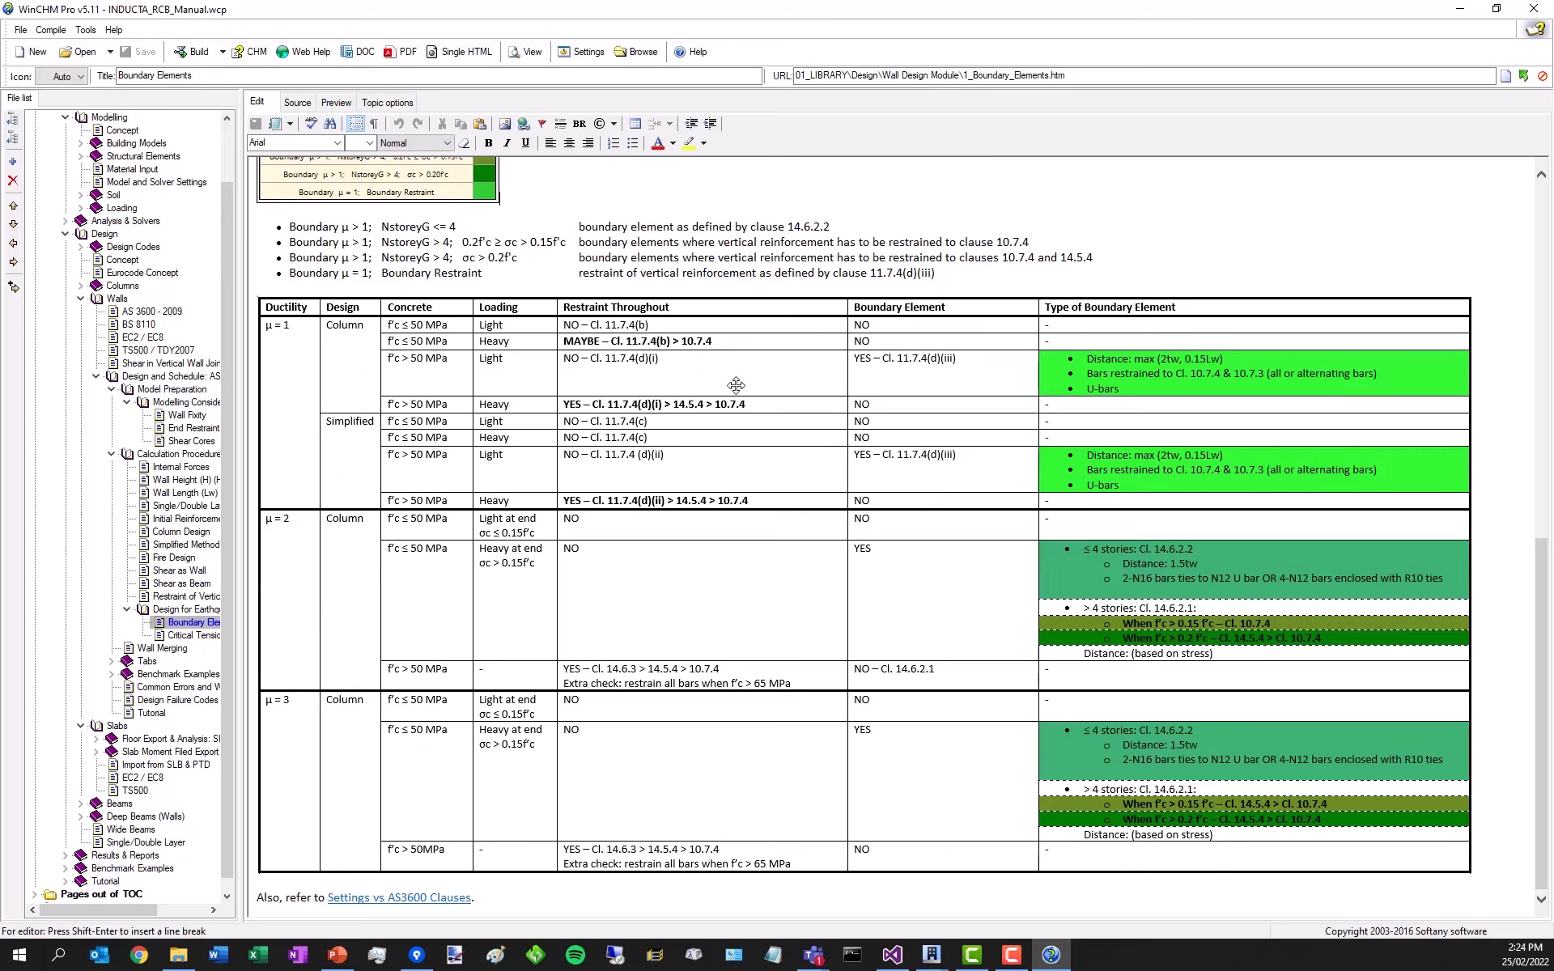
- Return to the Wall Design window, hide the boundary element type legend and view the walls from the front
{"action": "left_click", "coordinate": [1460, 9]}
{"action": "left_click", "coordinate": [197, 270]}
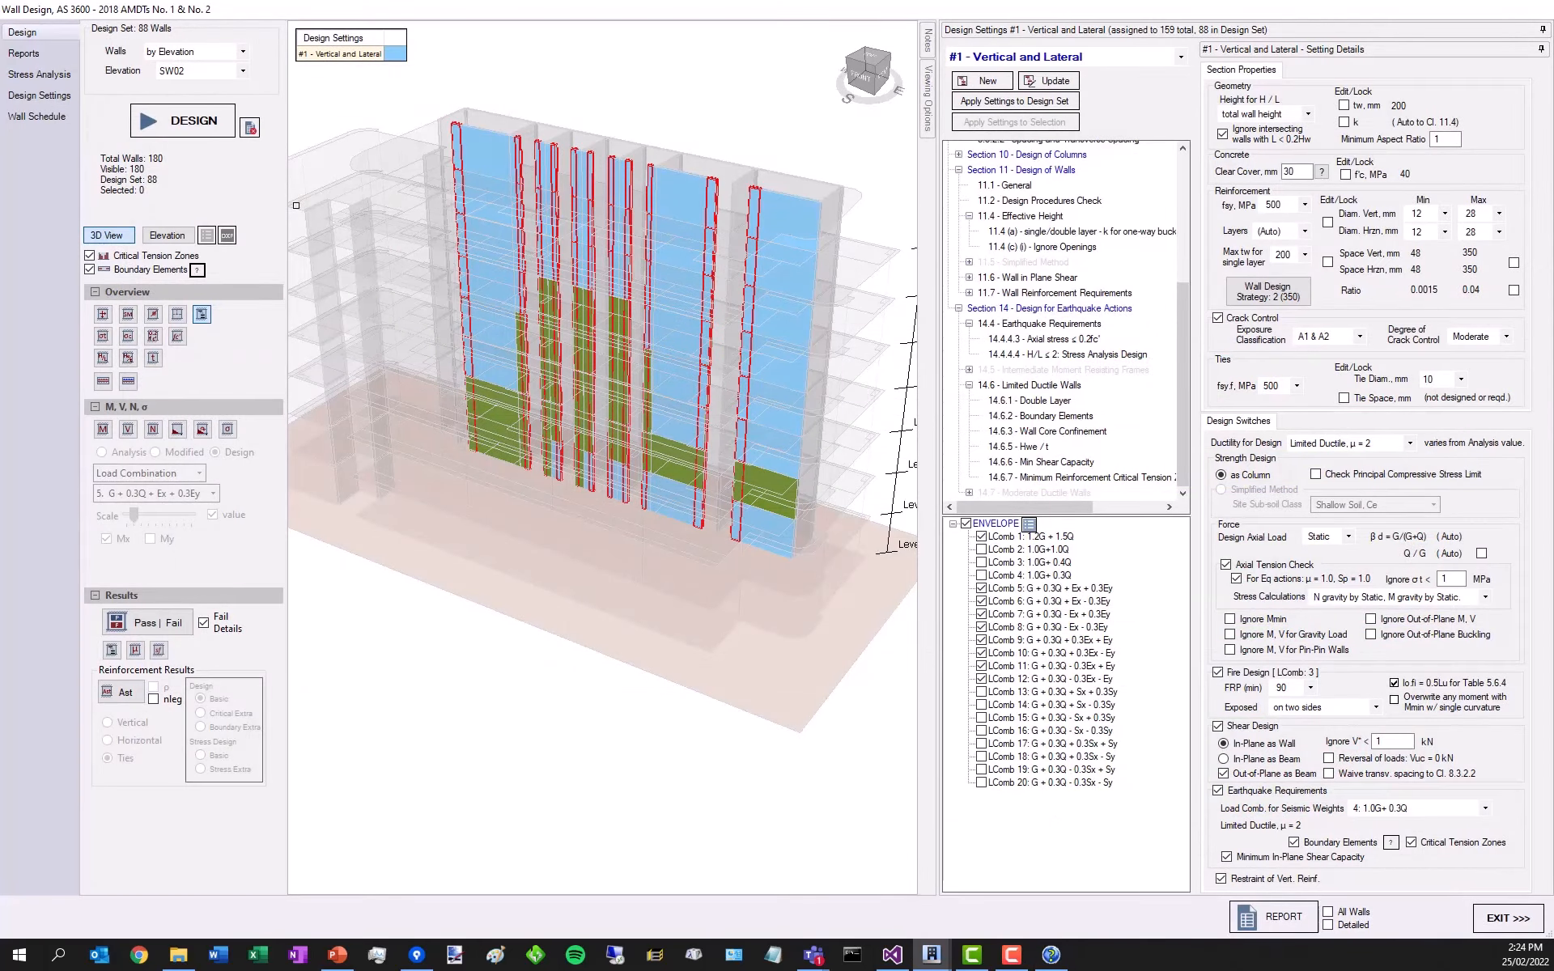
{"action": "left_click_drag", "start_coordinate": [437, 559], "coordinate": [721, 707]}
{"action": "scroll", "coordinate": [721, 707], "scroll_direction": "down", "scroll_amount": 3}
{"action": "scroll", "coordinate": [603, 617], "scroll_direction": "up", "scroll_amount": 3}
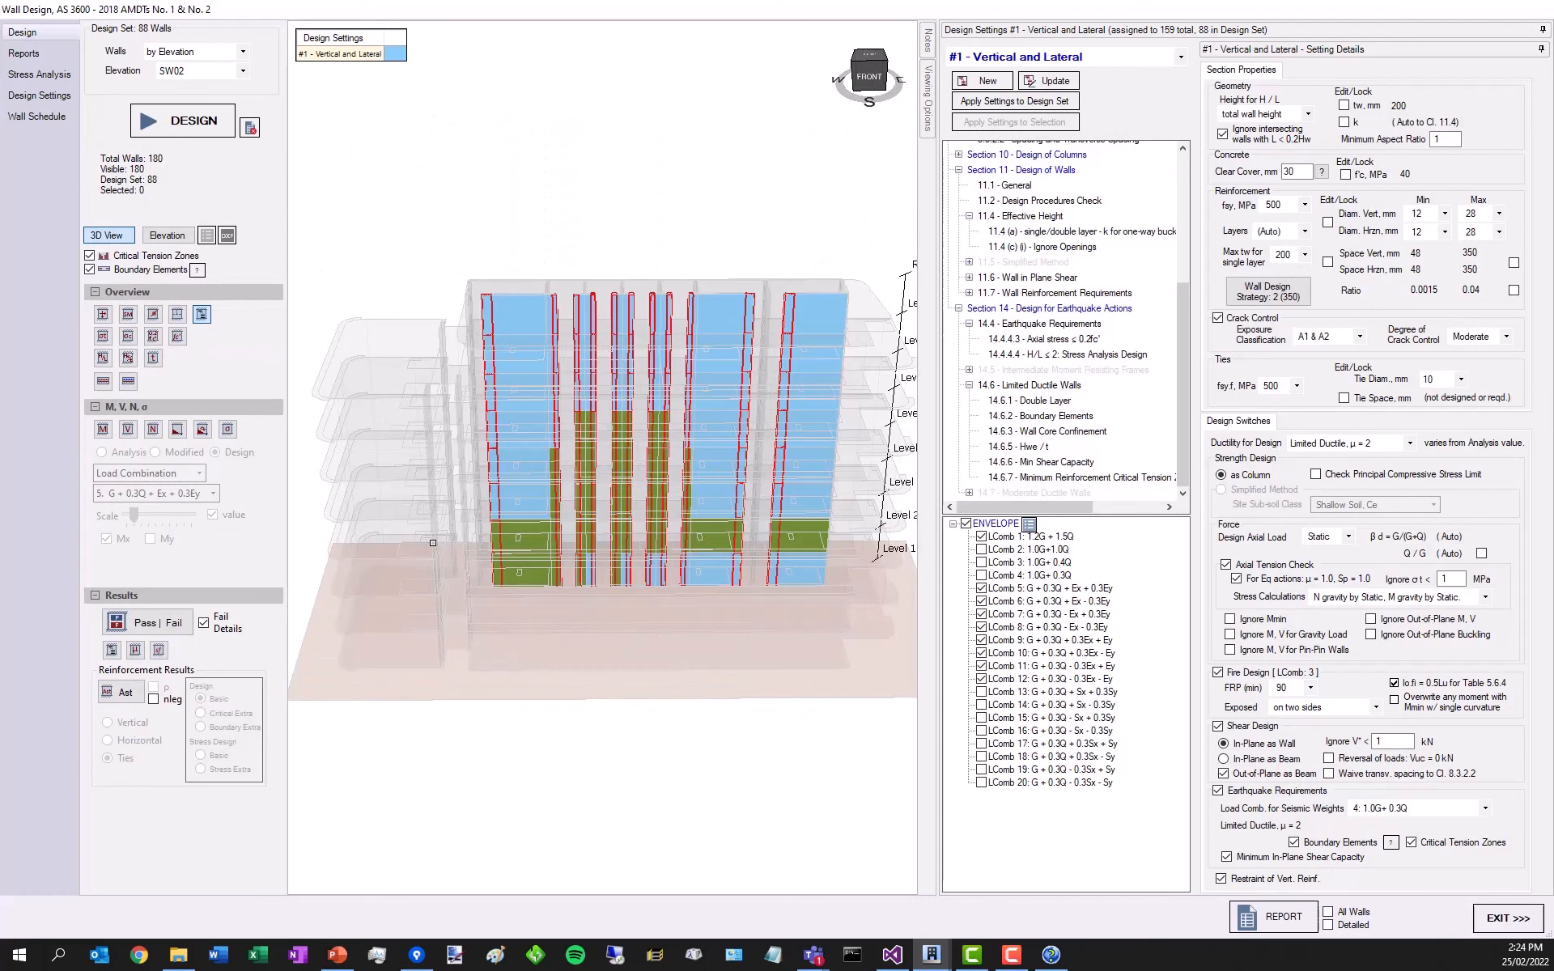
- Open the wall report for Wall No: 110 in the lower part of the elevation and collapse the design settings pane
{"action": "left_click", "coordinate": [534, 536]}
{"action": "right_click", "coordinate": [534, 535]}
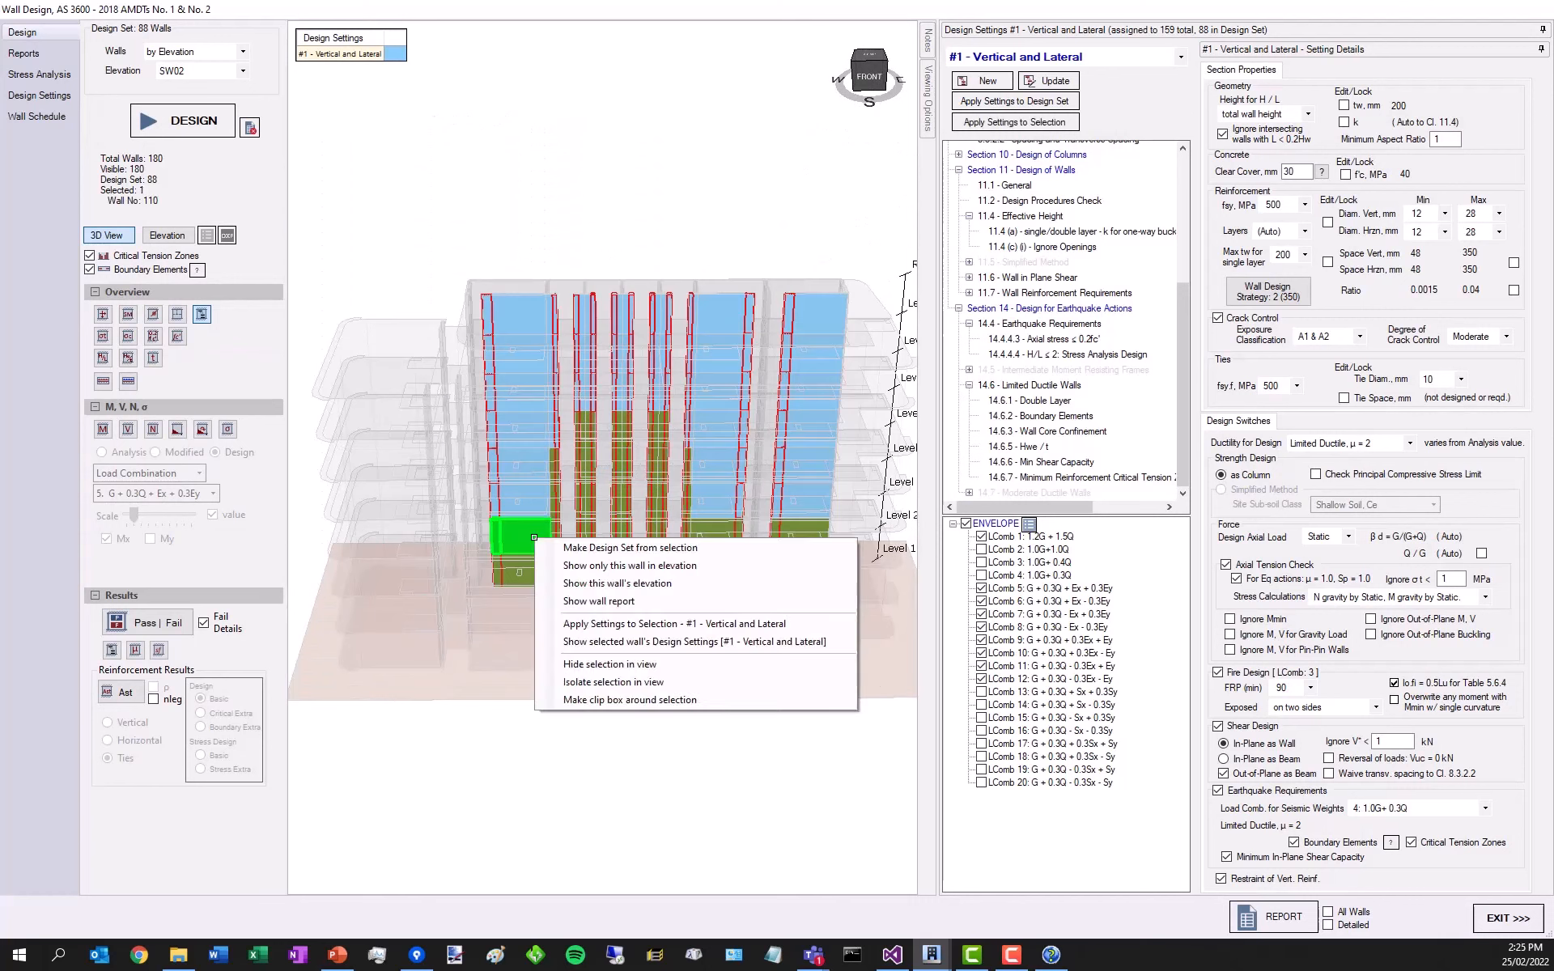
{"action": "left_click", "coordinate": [581, 602]}
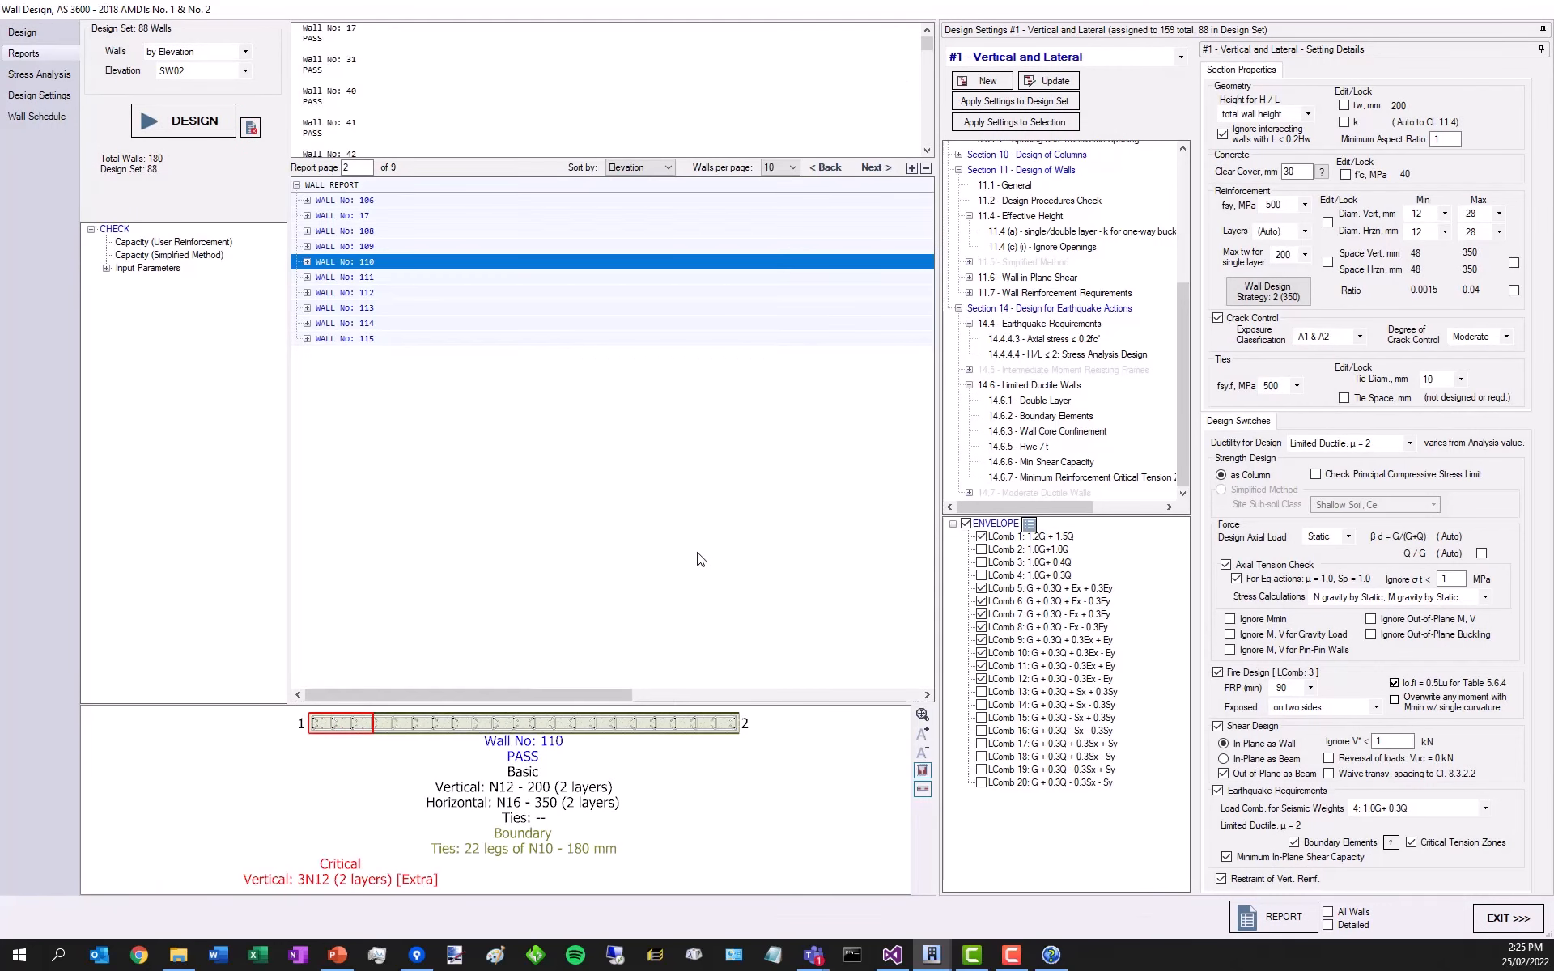
{"action": "left_click", "coordinate": [1542, 29]}
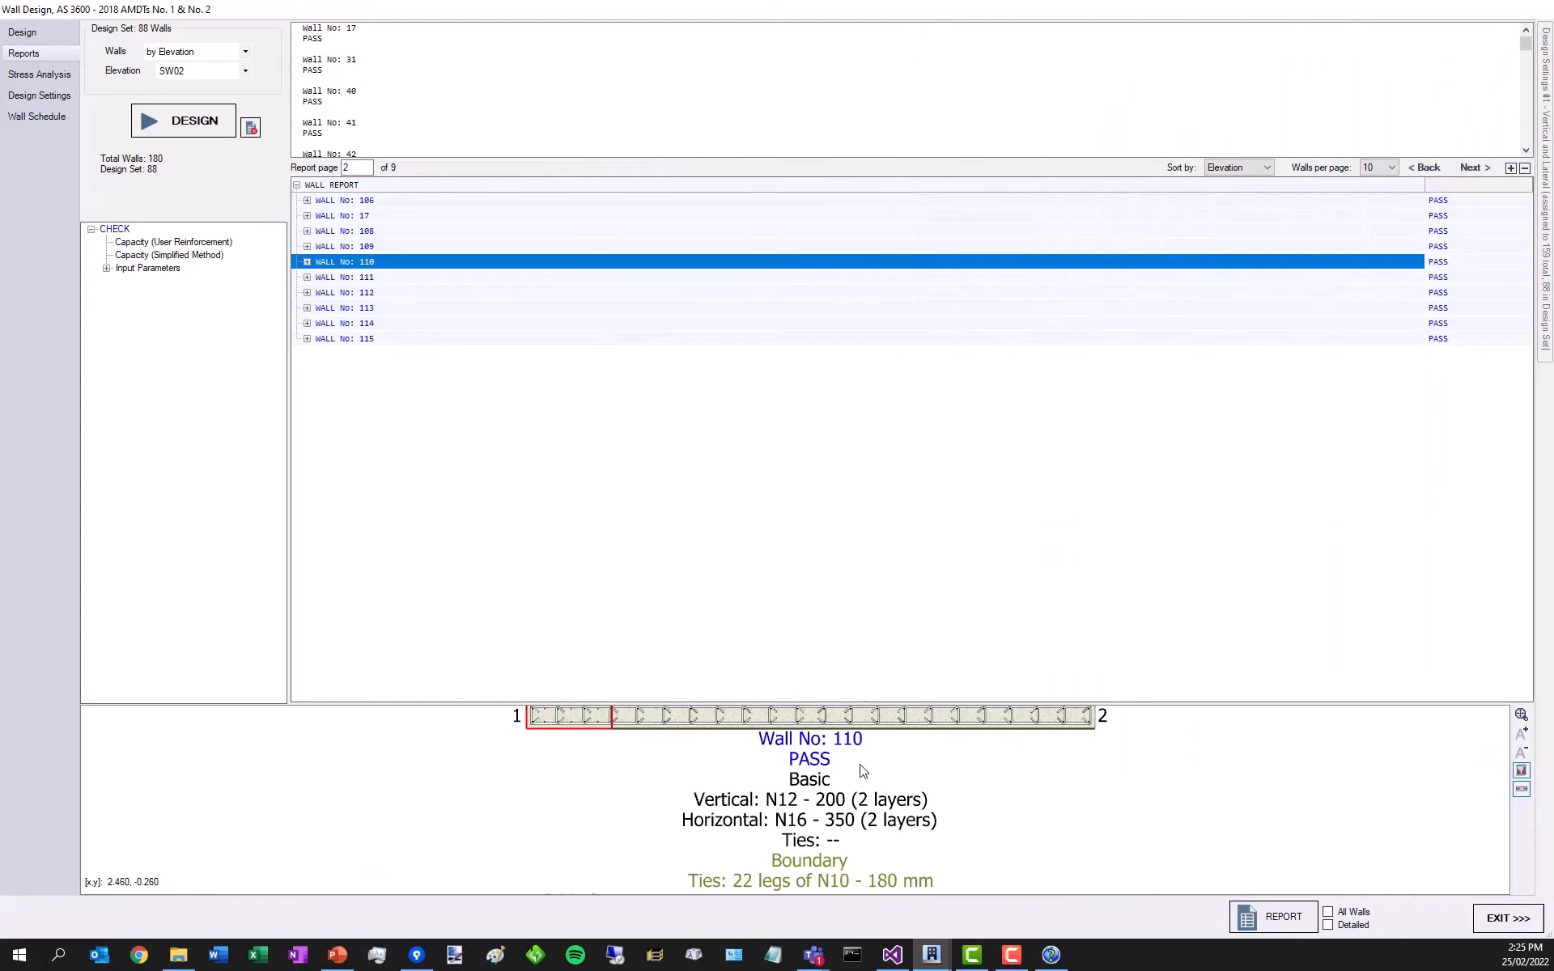
- Examine the boundary ties and the extra vertical bars of the critical tension zone in Wall No: 110's section
{"action": "scroll", "coordinate": [862, 771], "scroll_direction": "down", "scroll_amount": 1}
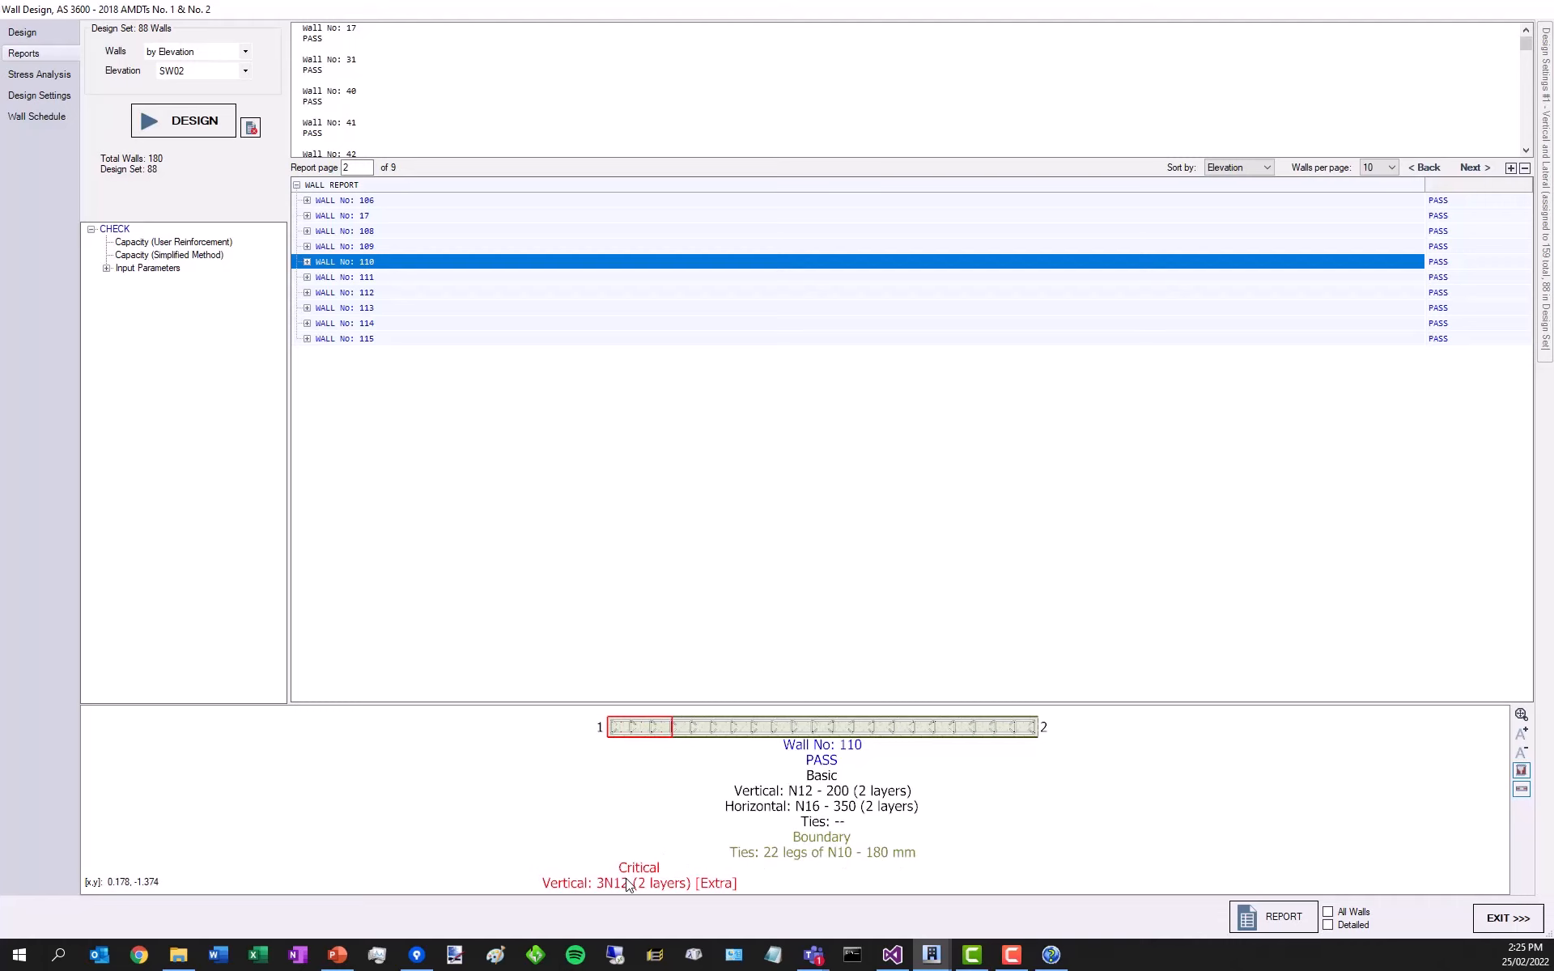
{"action": "scroll", "coordinate": [629, 731], "scroll_direction": "up", "scroll_amount": 3}
{"action": "scroll", "coordinate": [633, 735], "scroll_direction": "down", "scroll_amount": 1}
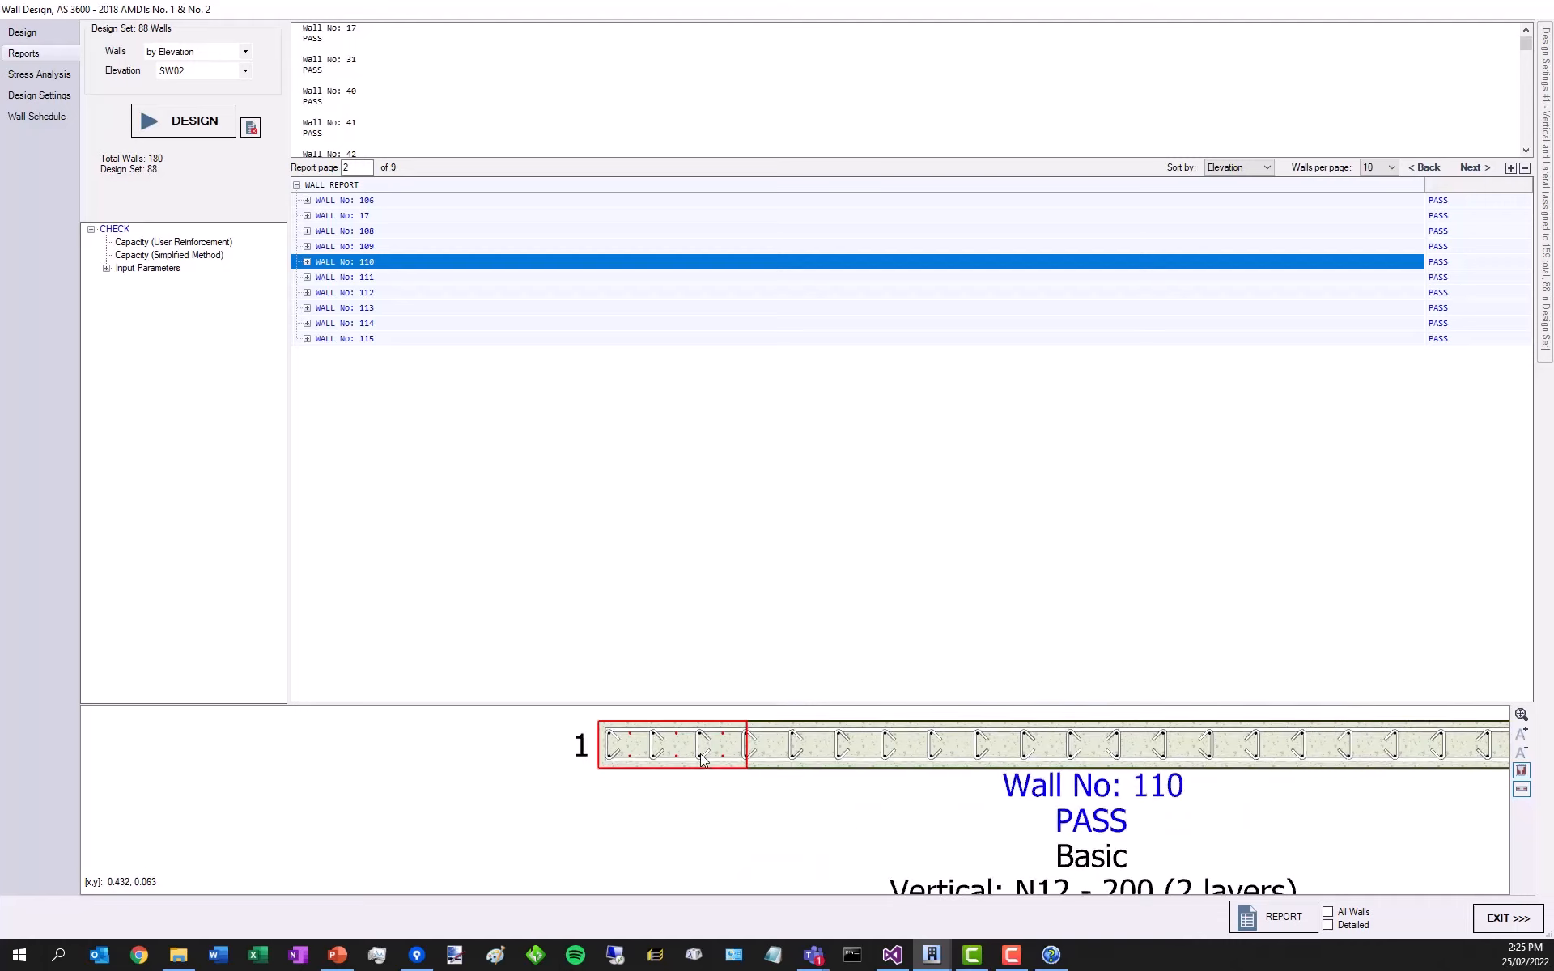
{"action": "scroll", "coordinate": [629, 728], "scroll_direction": "up", "scroll_amount": 2}
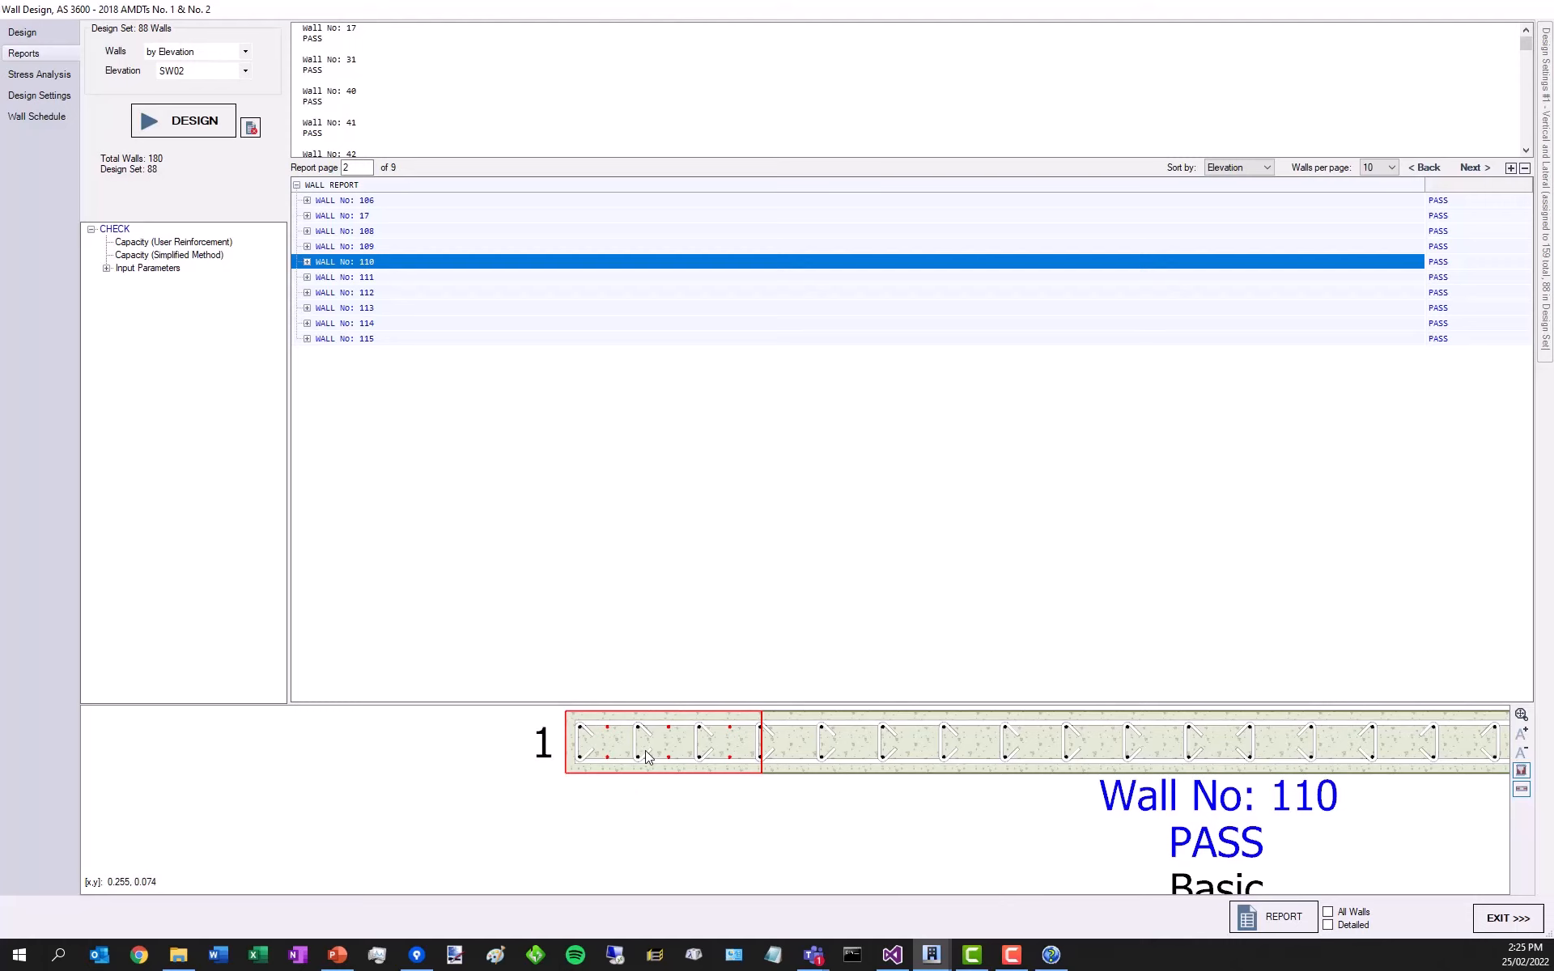
- Expand Wall No: 110's report to clause 14.6.2 - Boundary Elements under Limited Ductile Walls and compare the tie requirements with the section drawing
{"action": "left_click", "coordinate": [307, 263]}
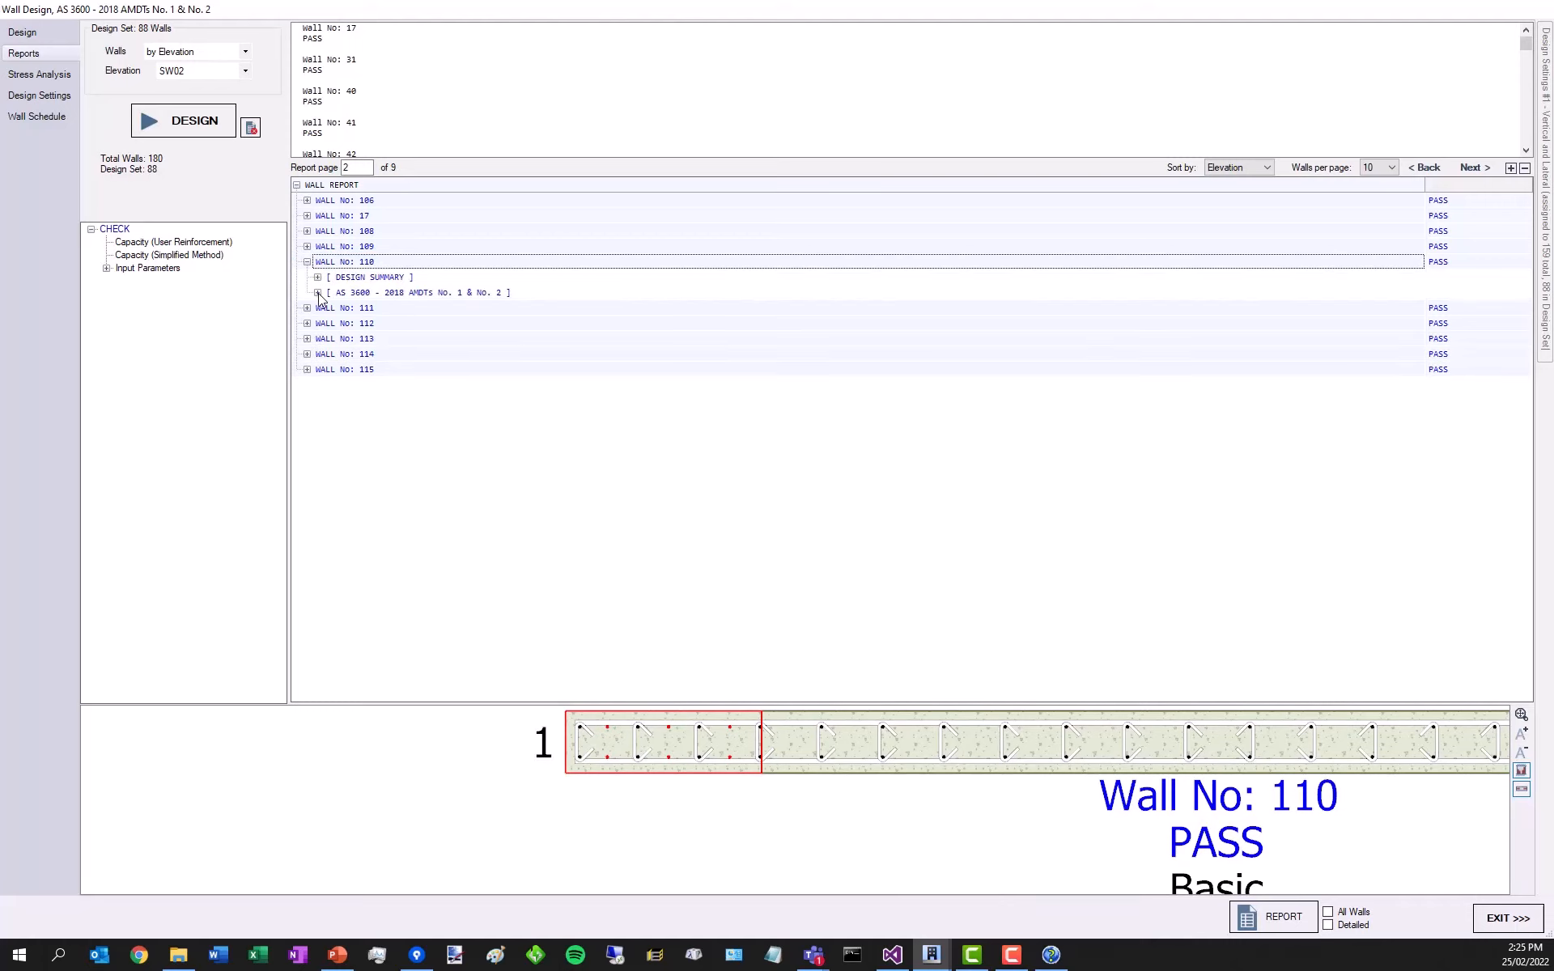
{"action": "left_click", "coordinate": [318, 293]}
{"action": "left_click", "coordinate": [339, 385]}
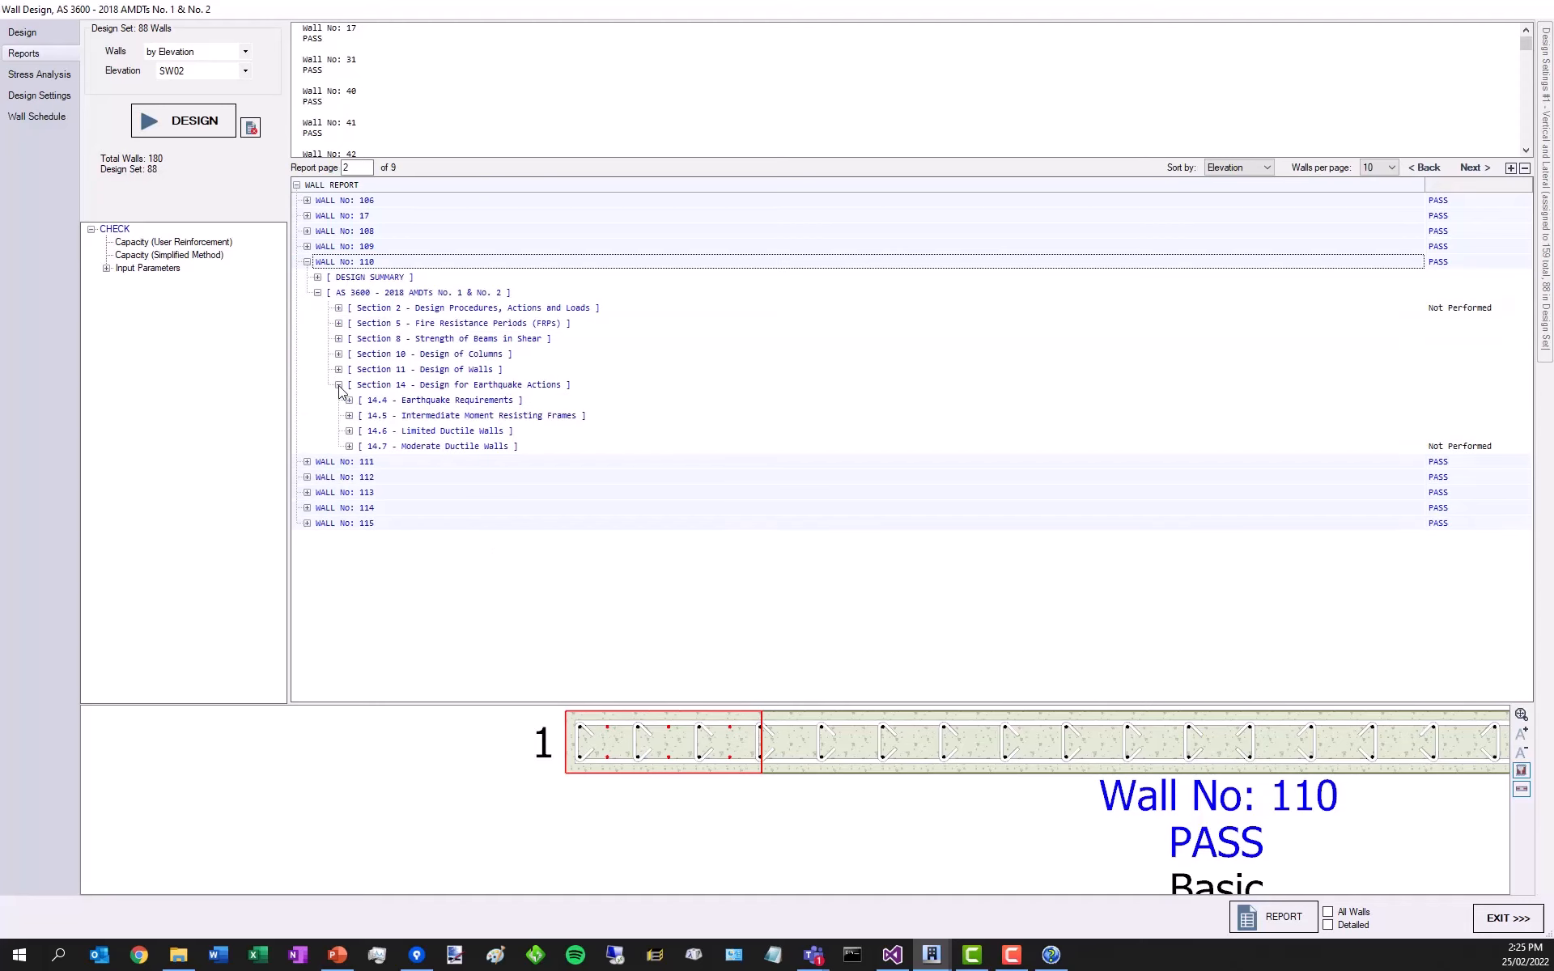
{"action": "left_click", "coordinate": [349, 431]}
{"action": "left_click", "coordinate": [359, 462]}
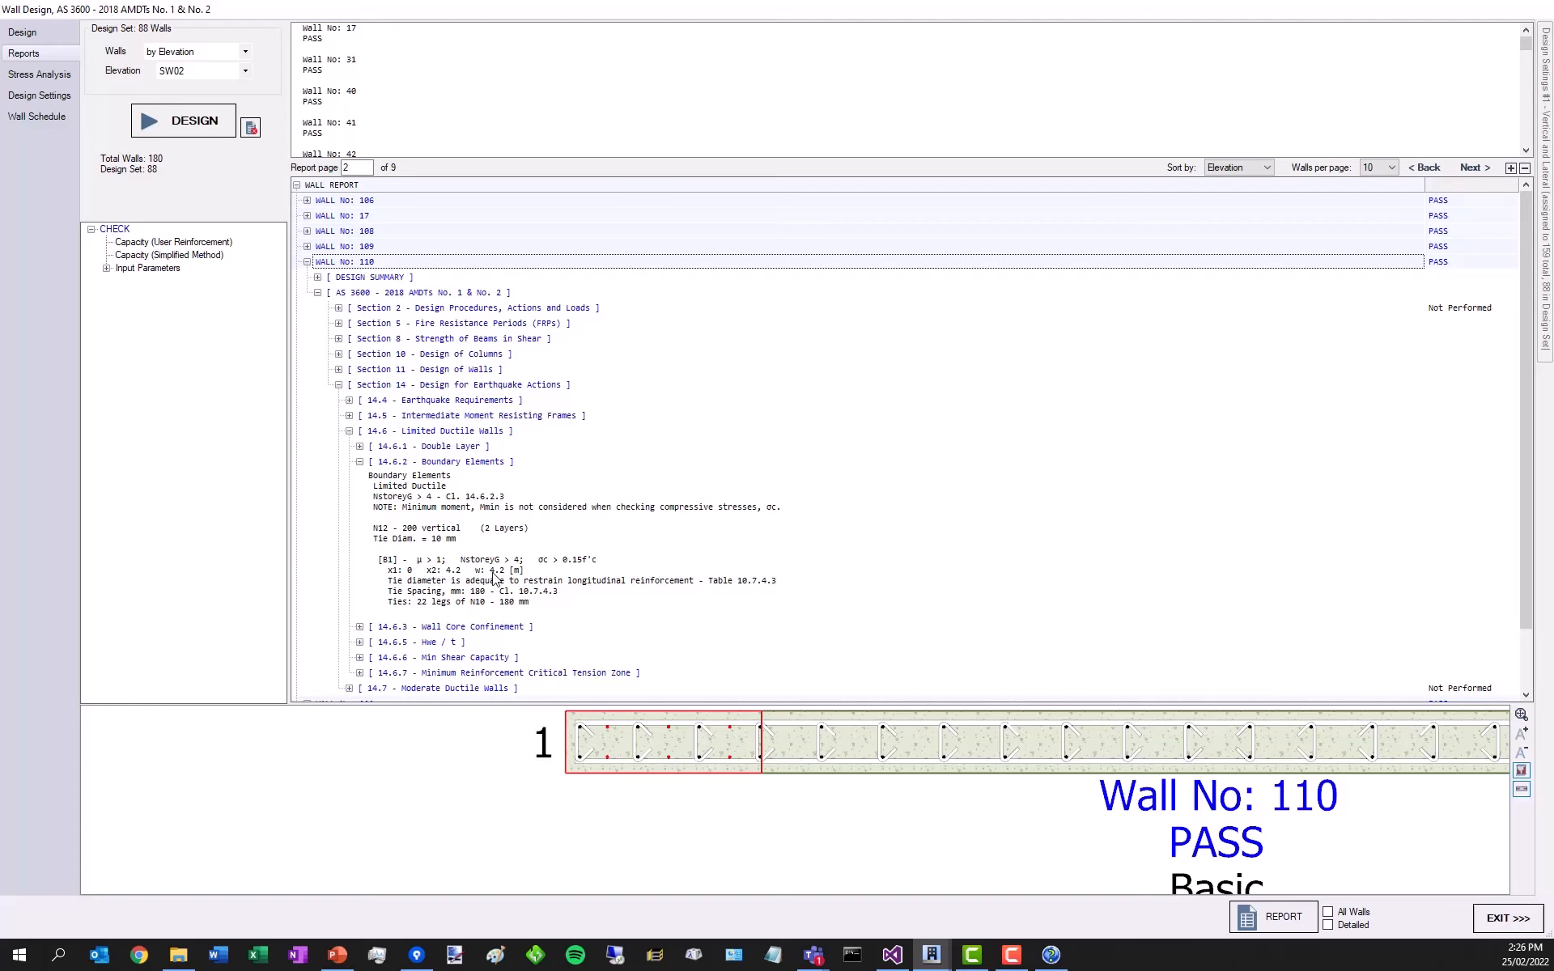
{"action": "scroll", "coordinate": [546, 595], "scroll_direction": "down", "scroll_amount": 2}
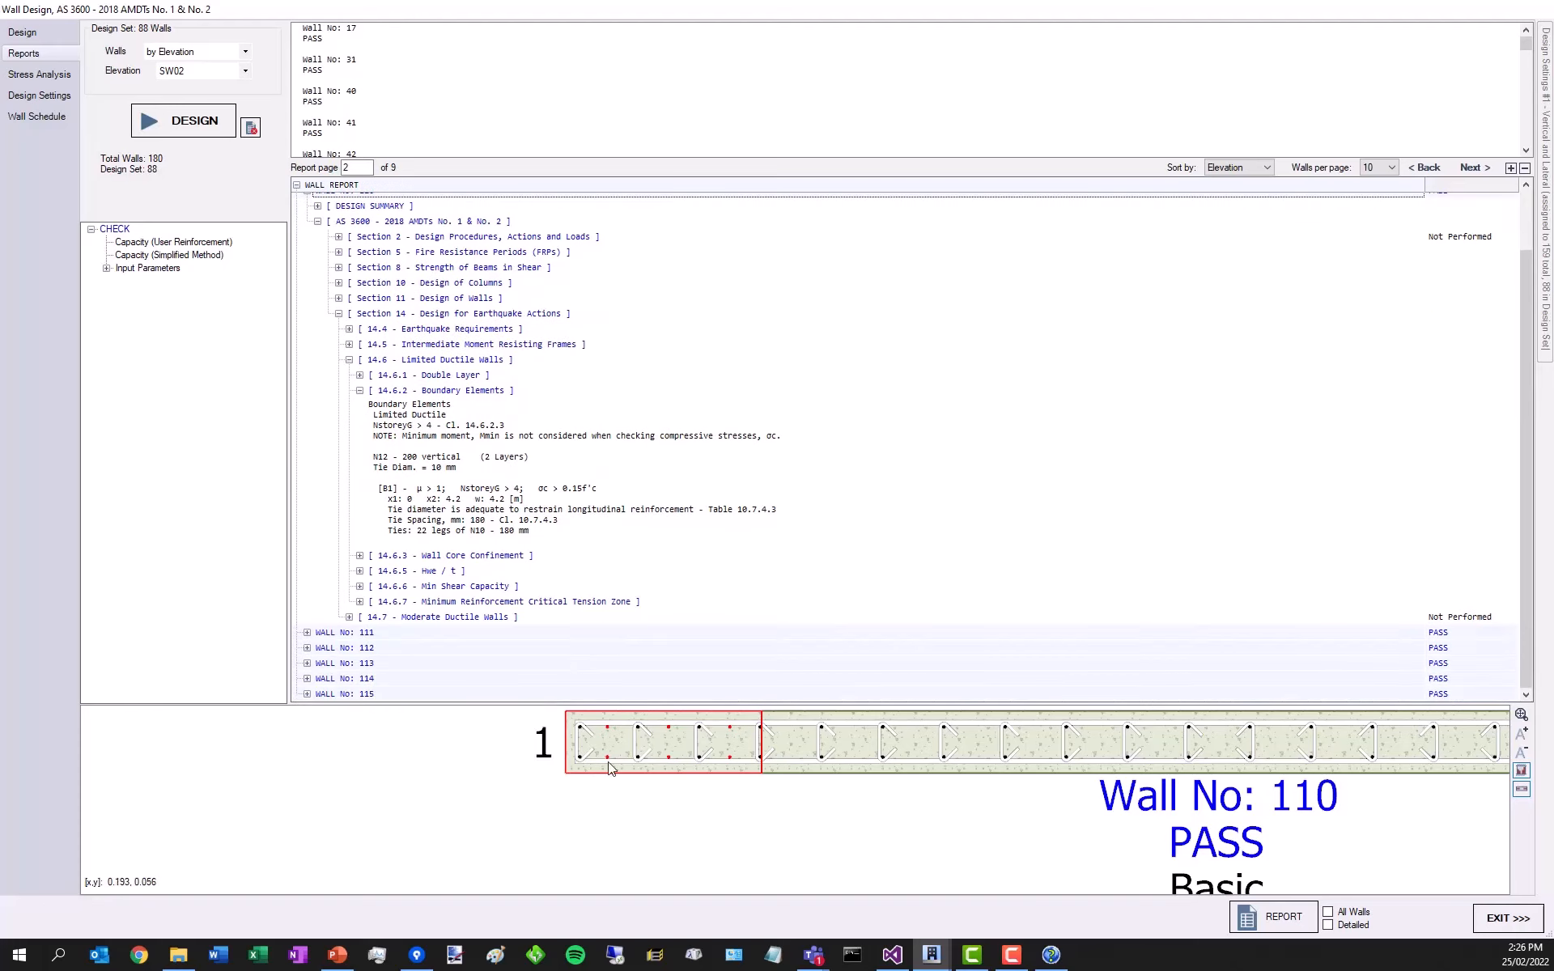
{"action": "scroll", "coordinate": [584, 767], "scroll_direction": "down", "scroll_amount": 3}
{"action": "scroll", "coordinate": [507, 787], "scroll_direction": "down", "scroll_amount": 3}
{"action": "scroll", "coordinate": [718, 775], "scroll_direction": "up", "scroll_amount": 3}
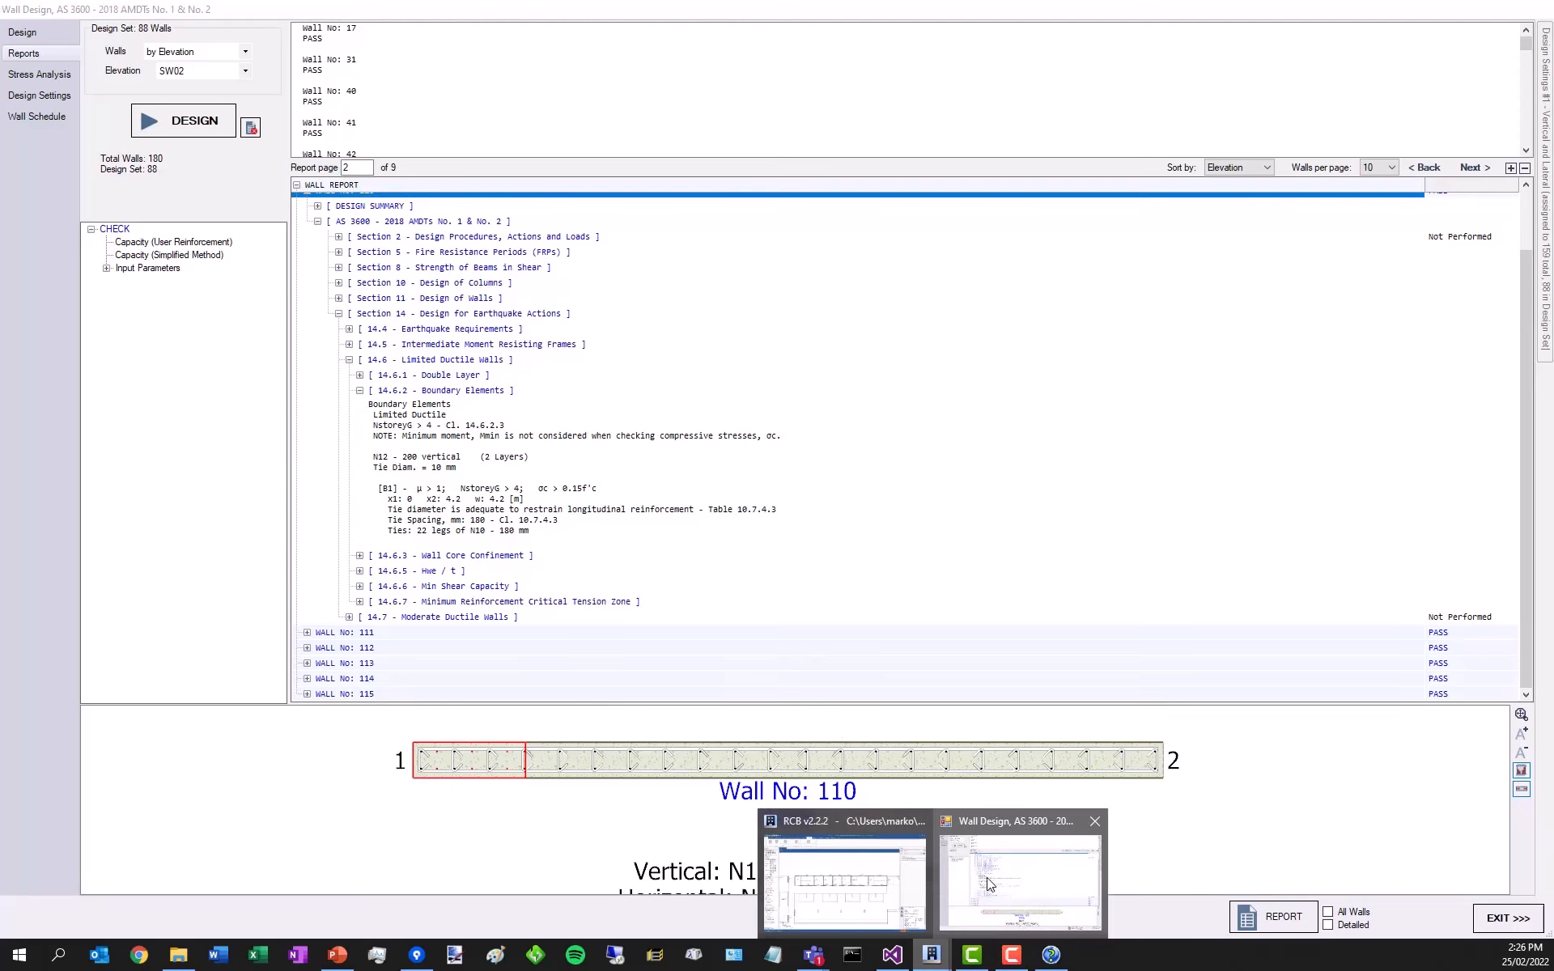
- Keep the #1 - Vertical and Lateral design settings permanently shown beside the report and bring Wall No: 110's whole section into view
{"action": "mouse_move", "coordinate": [1541, 93]}
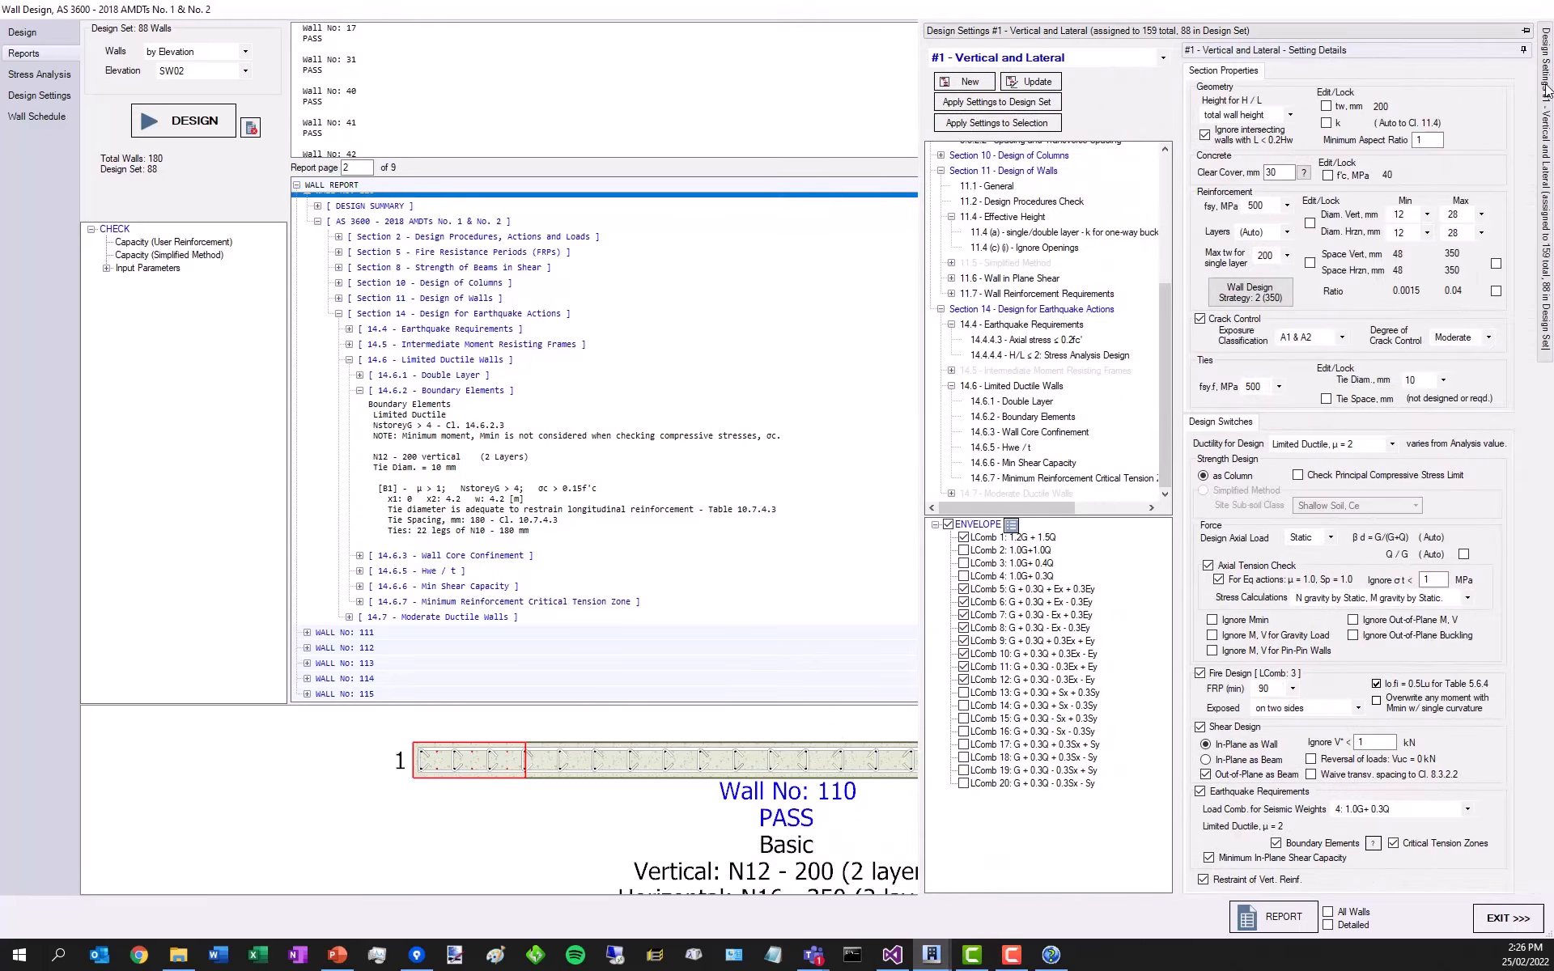
{"action": "left_click", "coordinate": [777, 39]}
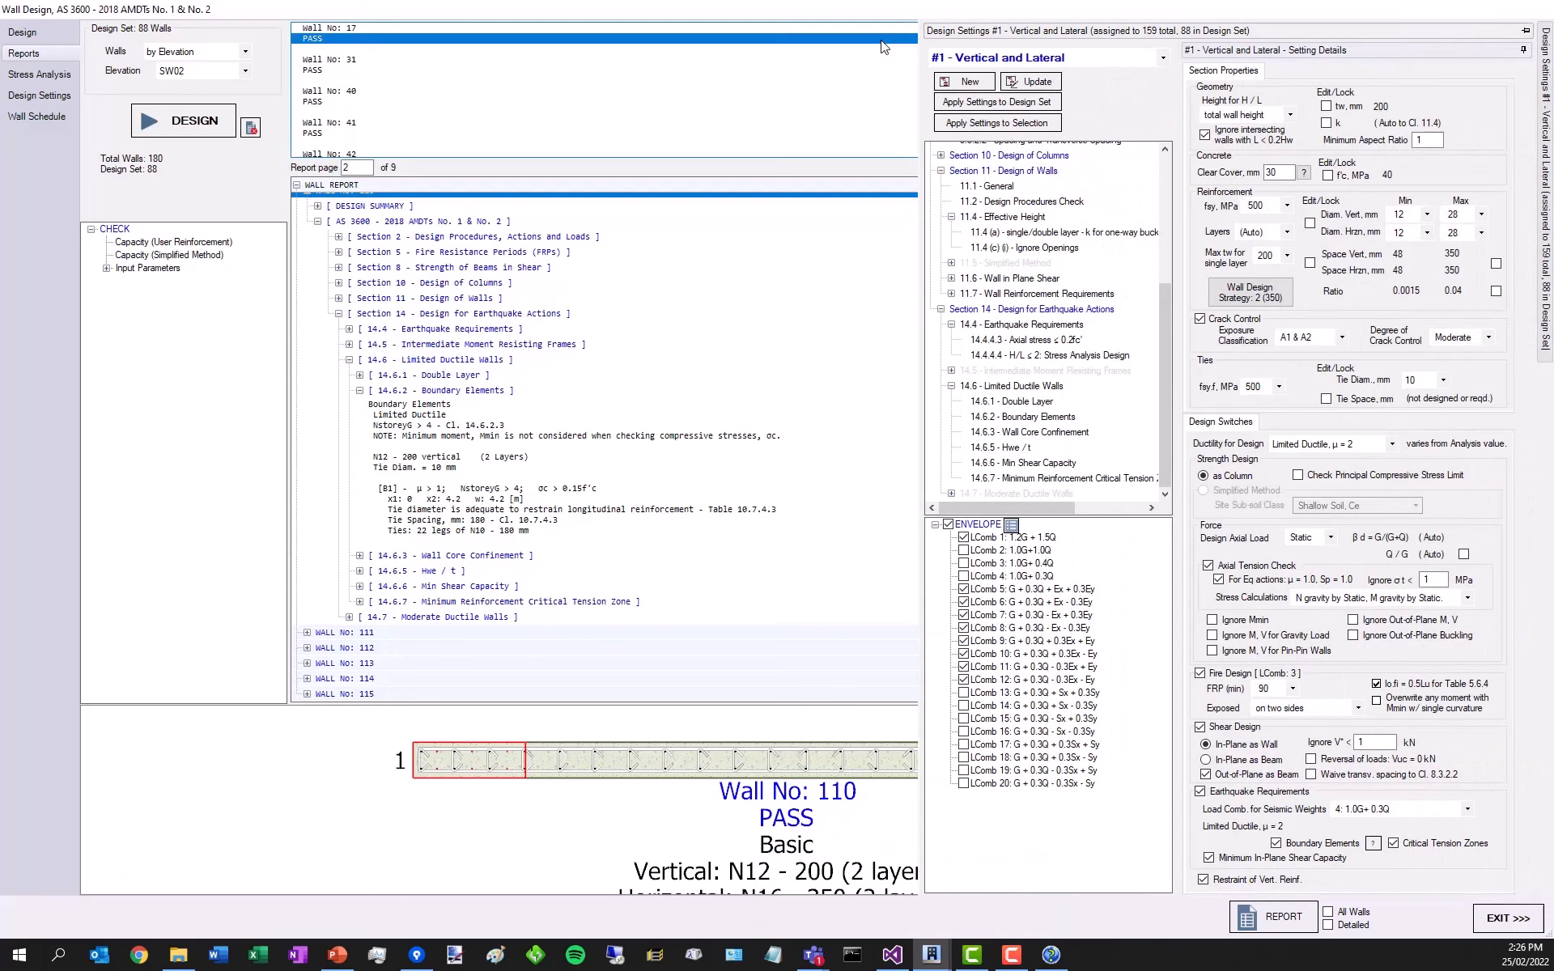
{"action": "left_click", "coordinate": [1525, 30]}
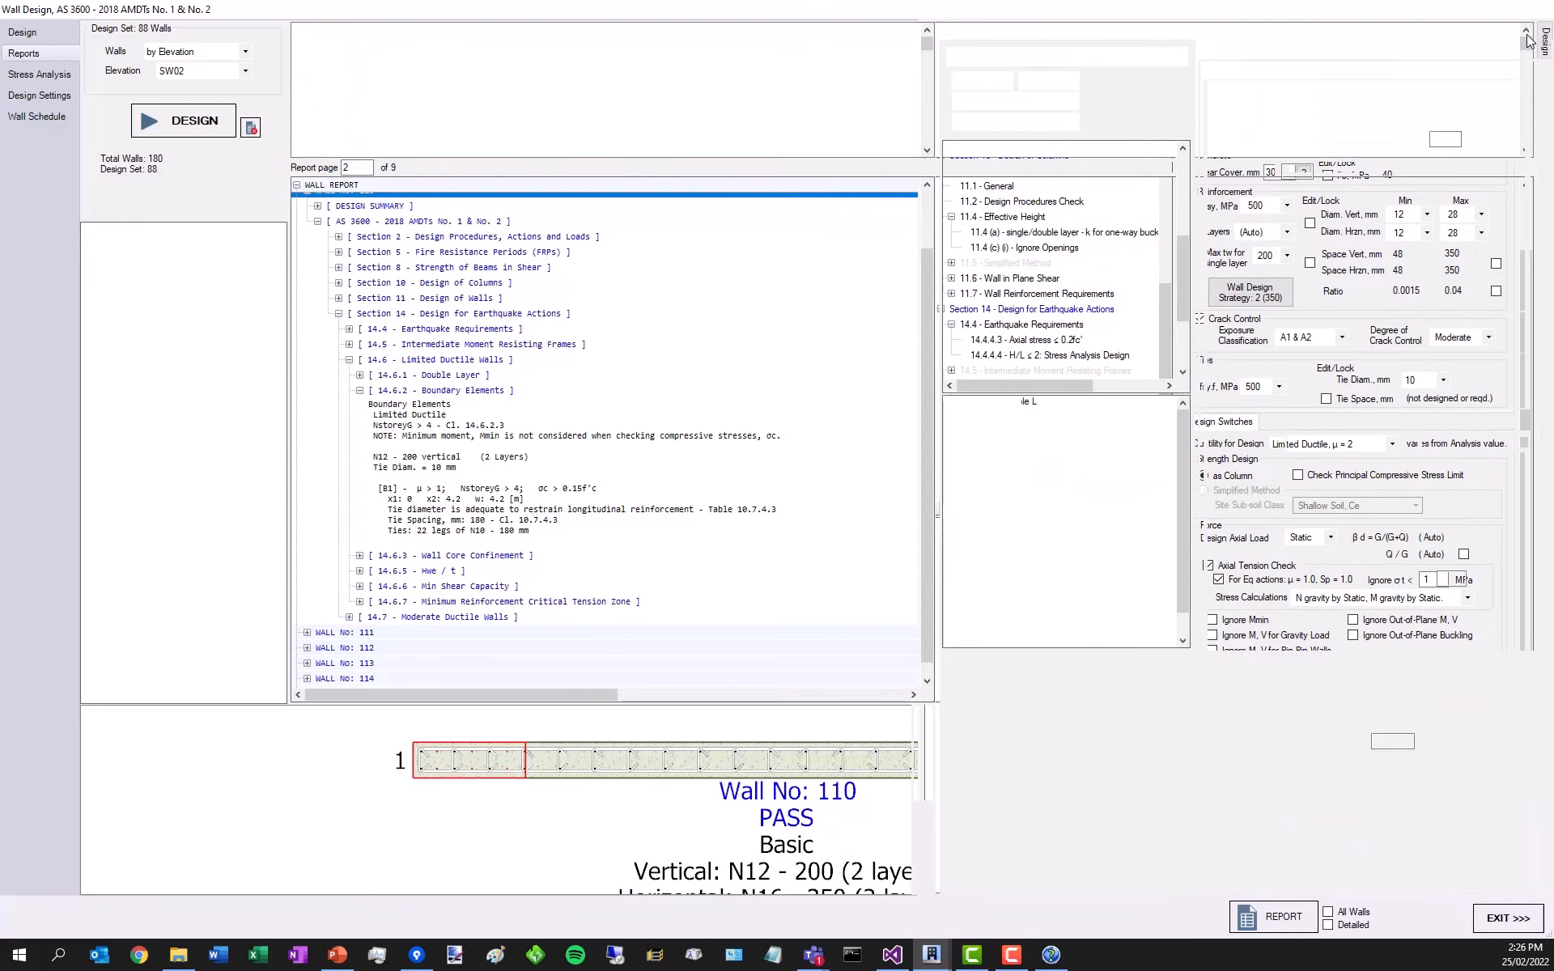
{"action": "scroll", "coordinate": [723, 619], "scroll_direction": "down", "scroll_amount": 1}
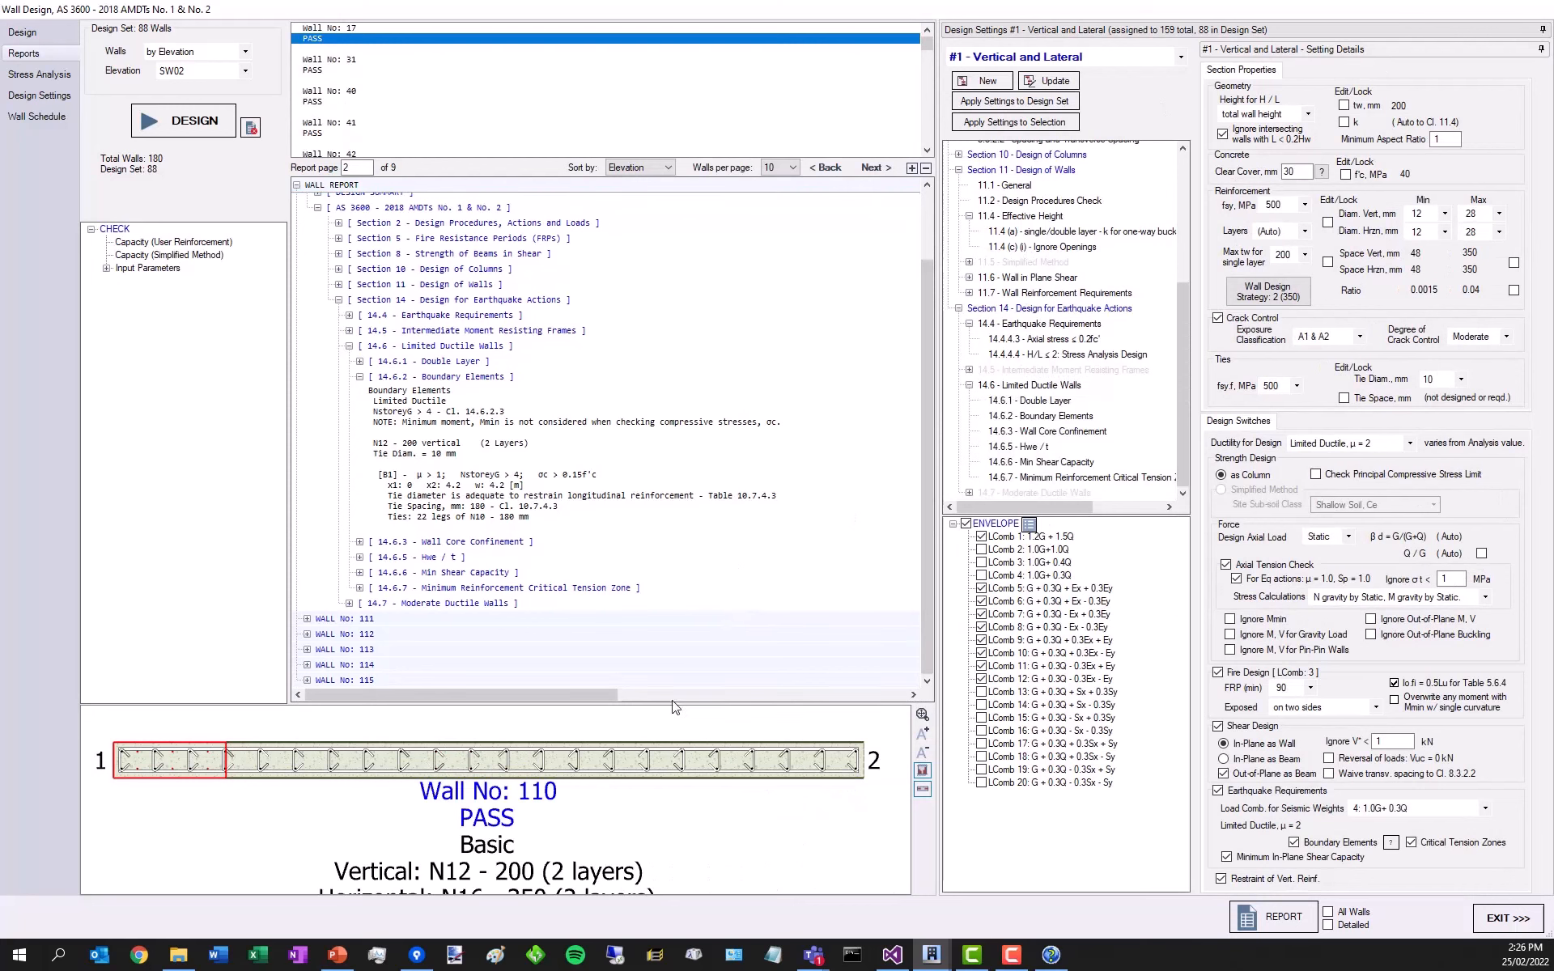
{"action": "scroll", "coordinate": [520, 746], "scroll_direction": "down", "scroll_amount": 2}
{"action": "scroll", "coordinate": [521, 746], "scroll_direction": "down", "scroll_amount": 1}
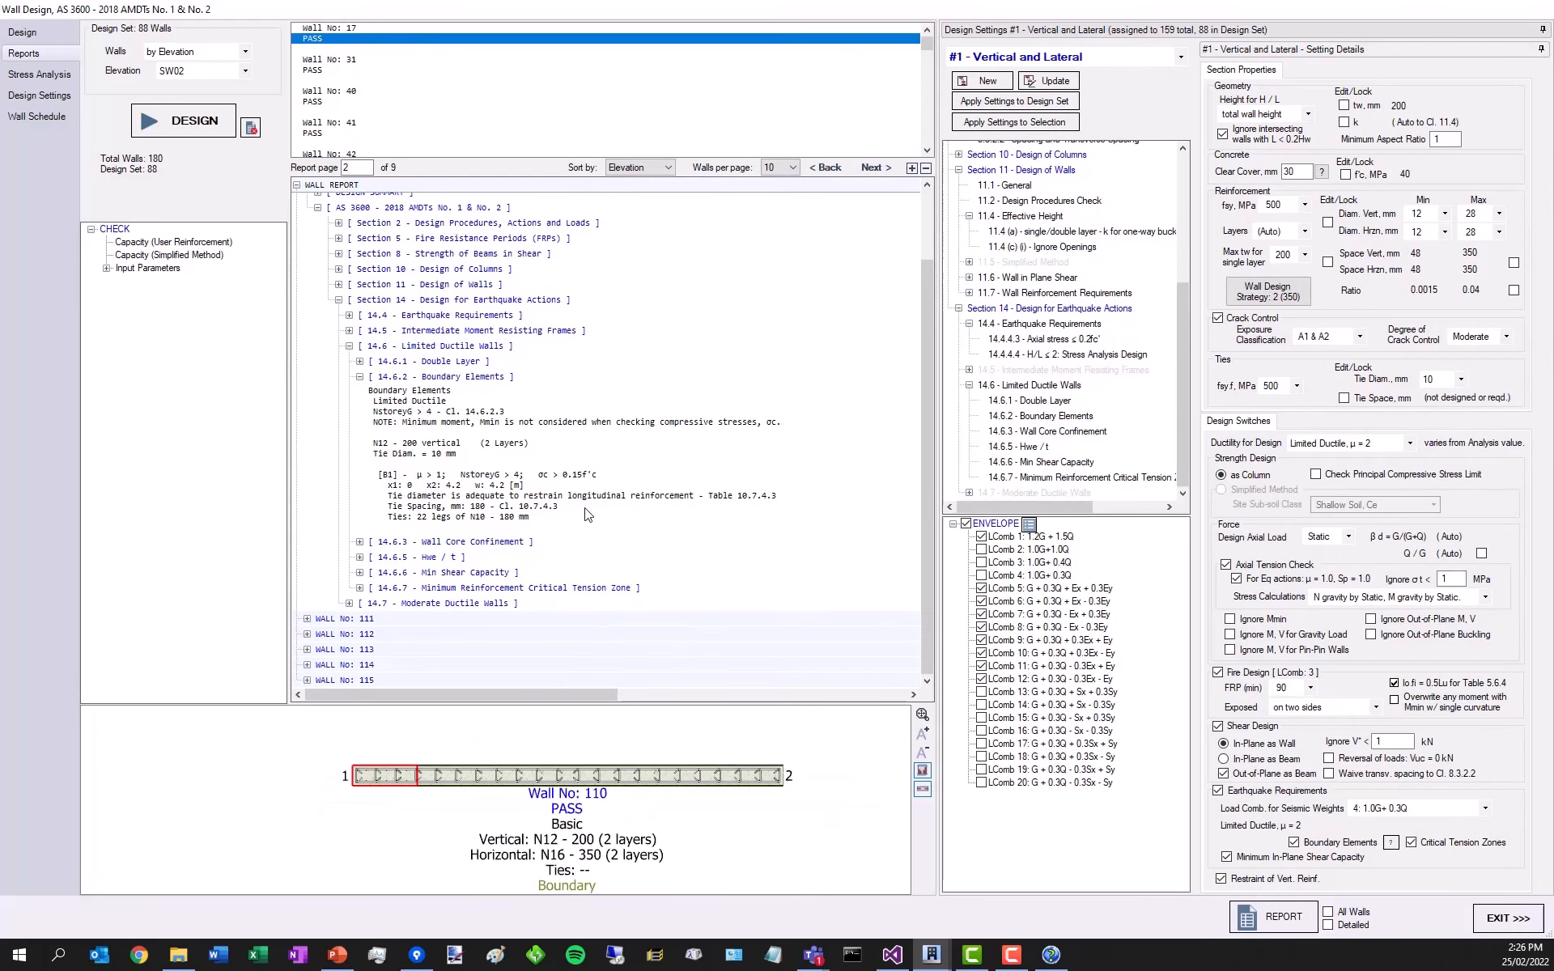
{"action": "scroll", "coordinate": [541, 775], "scroll_direction": "up", "scroll_amount": 1}
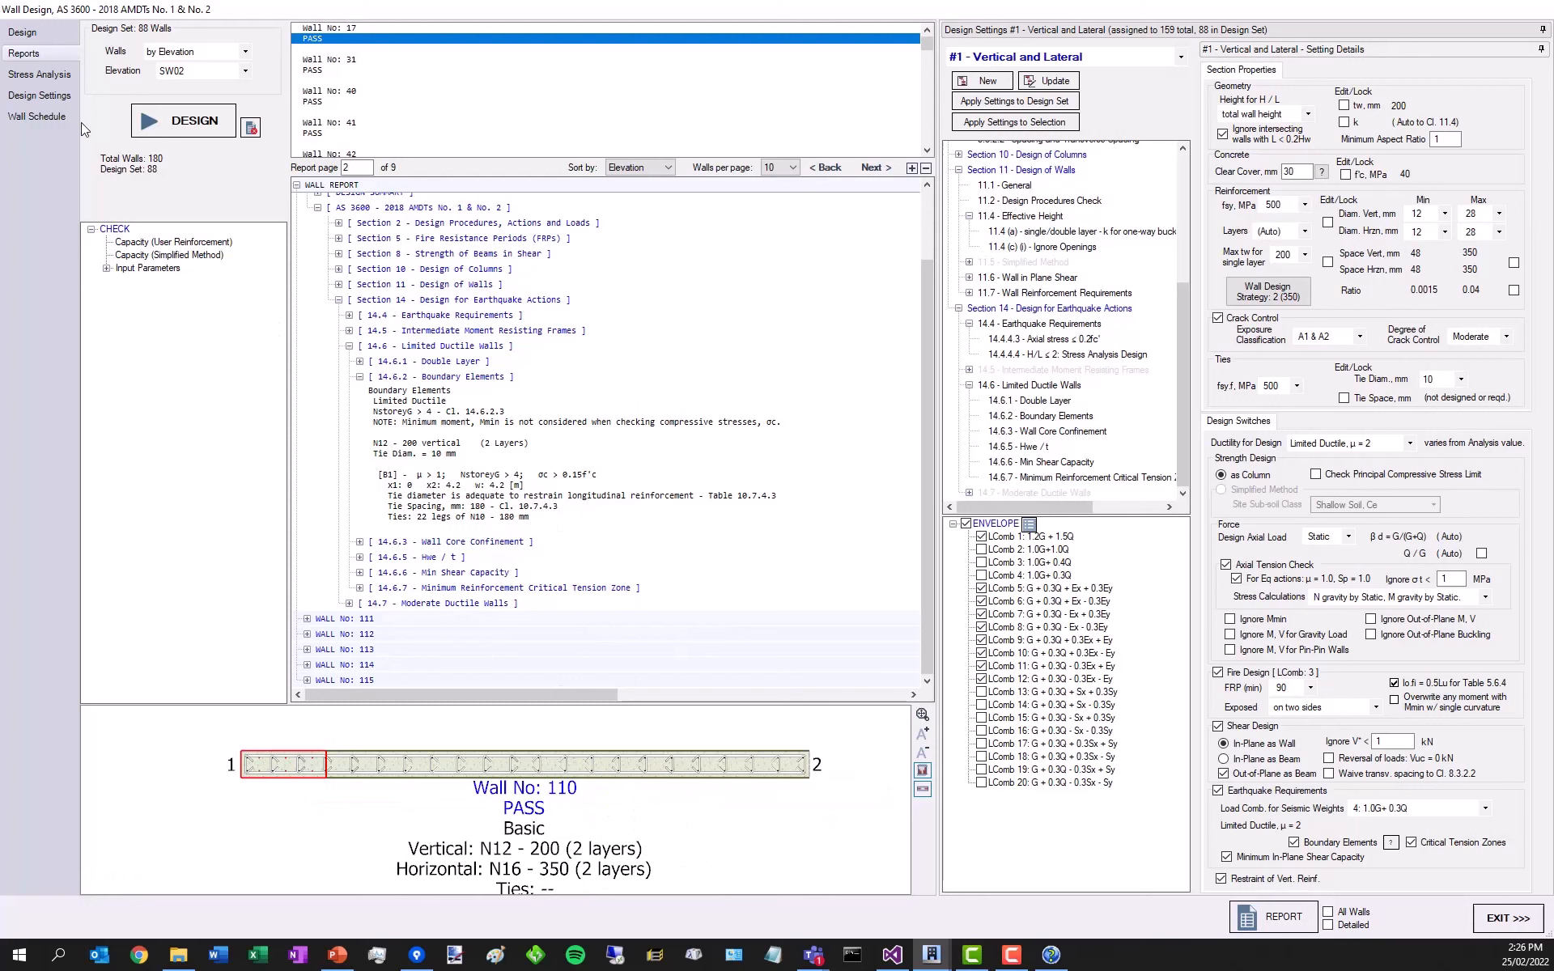
- Return to the 3D design view, make a design set from Wall No: 110, and hide the critical tension zones and boundary elements
{"action": "left_click", "coordinate": [23, 32]}
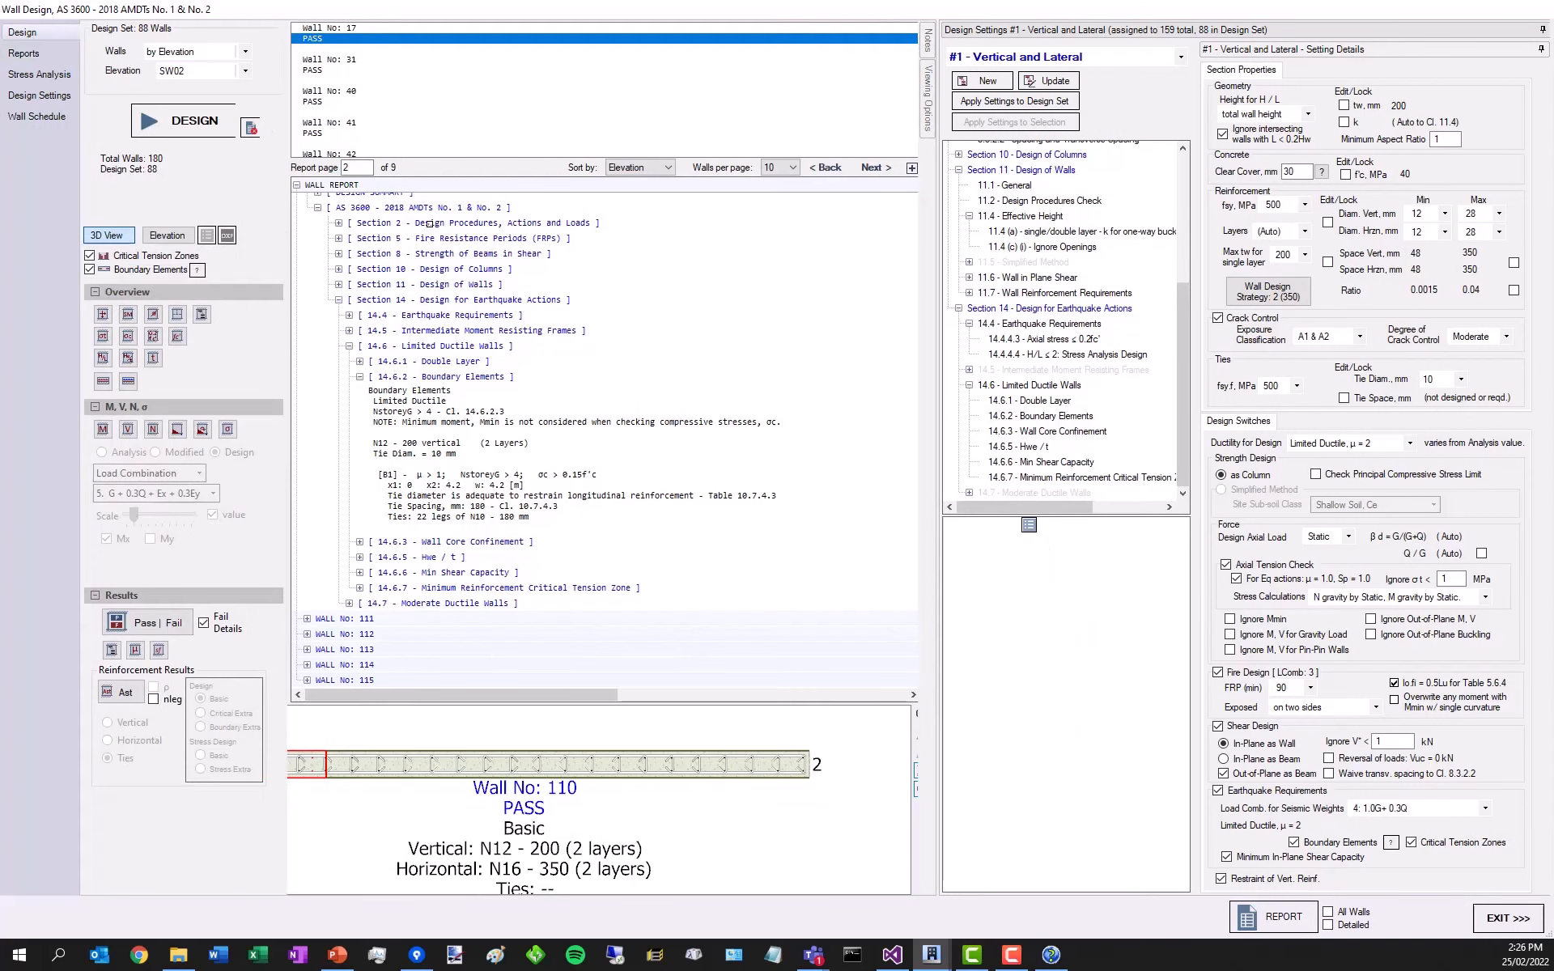
{"action": "left_click", "coordinate": [508, 526]}
{"action": "right_click", "coordinate": [509, 524]}
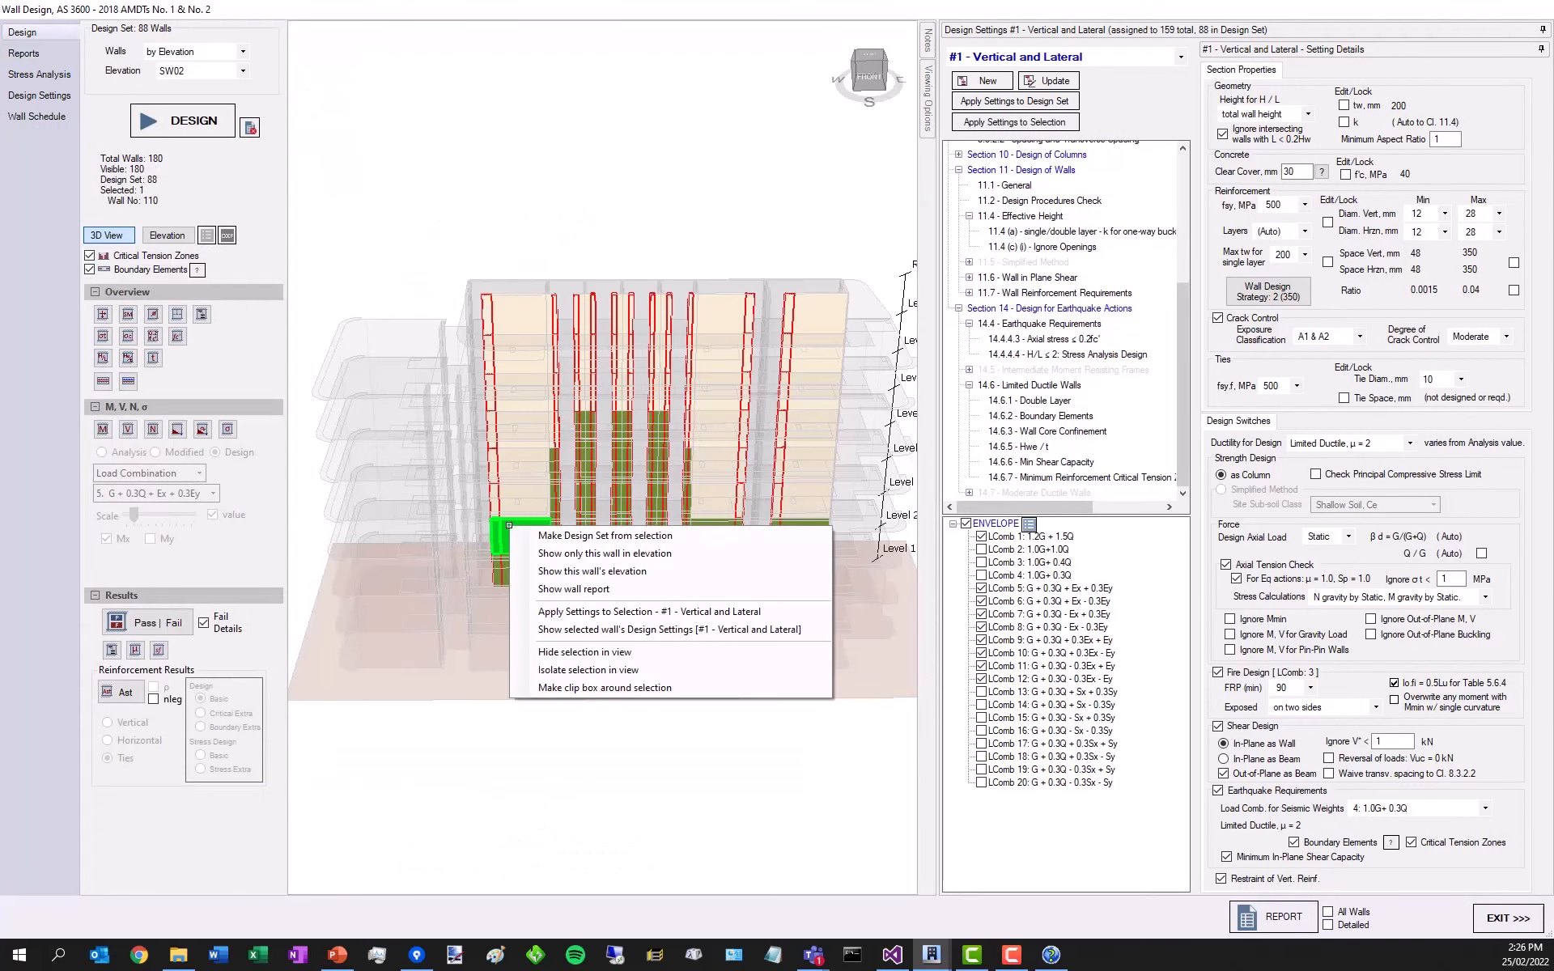
{"action": "left_click", "coordinate": [570, 536]}
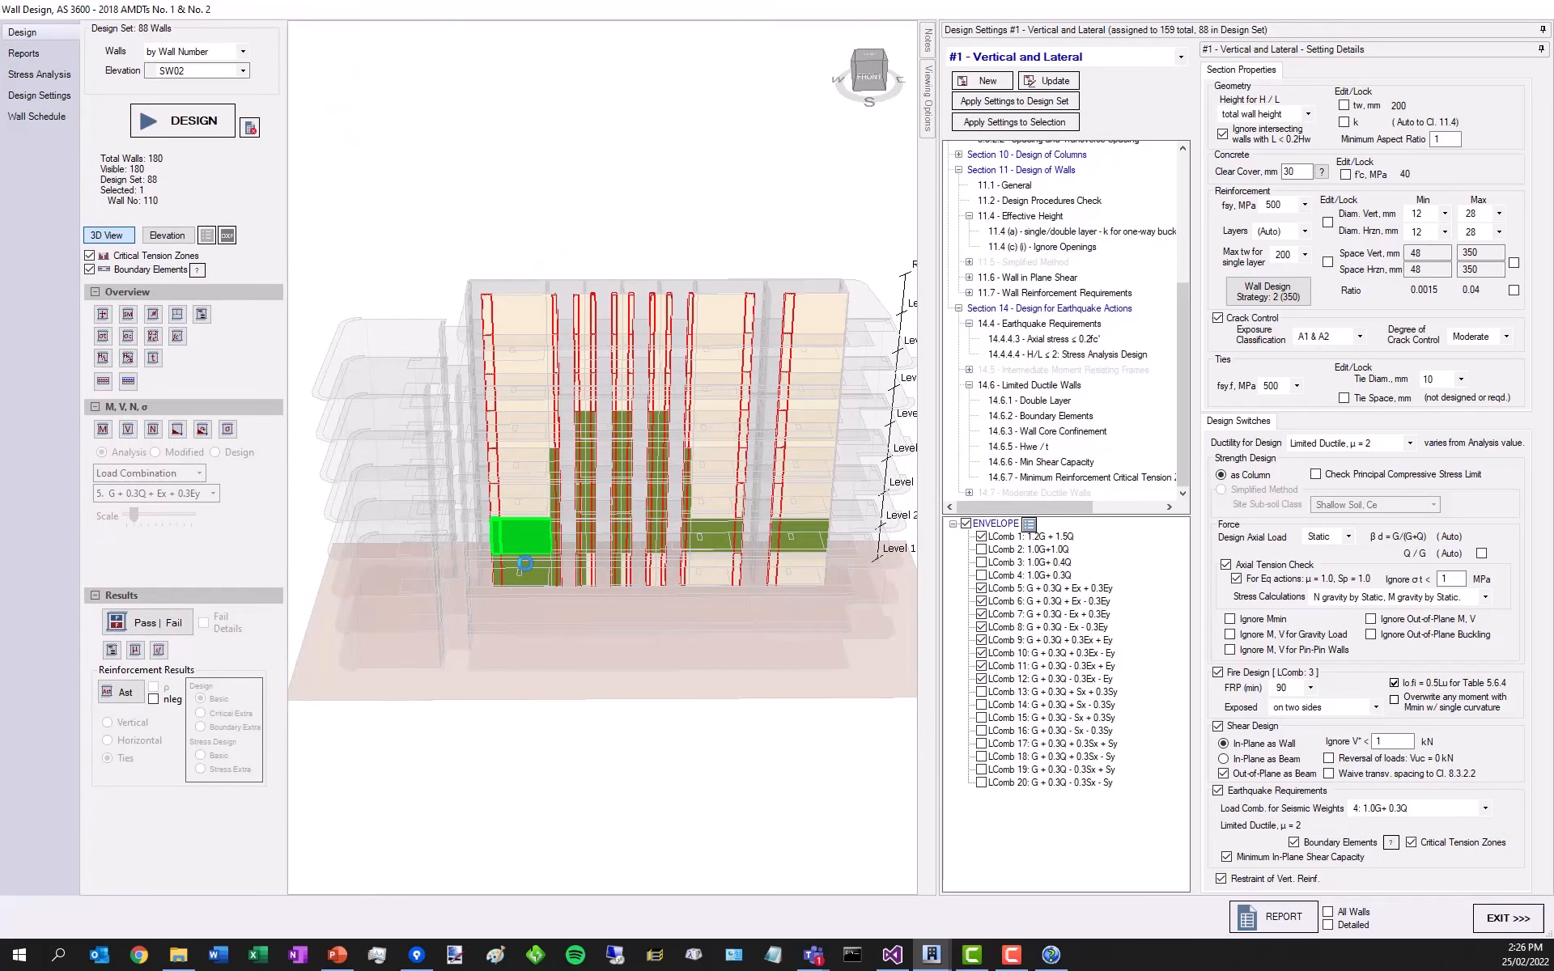
{"action": "left_click", "coordinate": [90, 256]}
{"action": "left_click", "coordinate": [90, 269]}
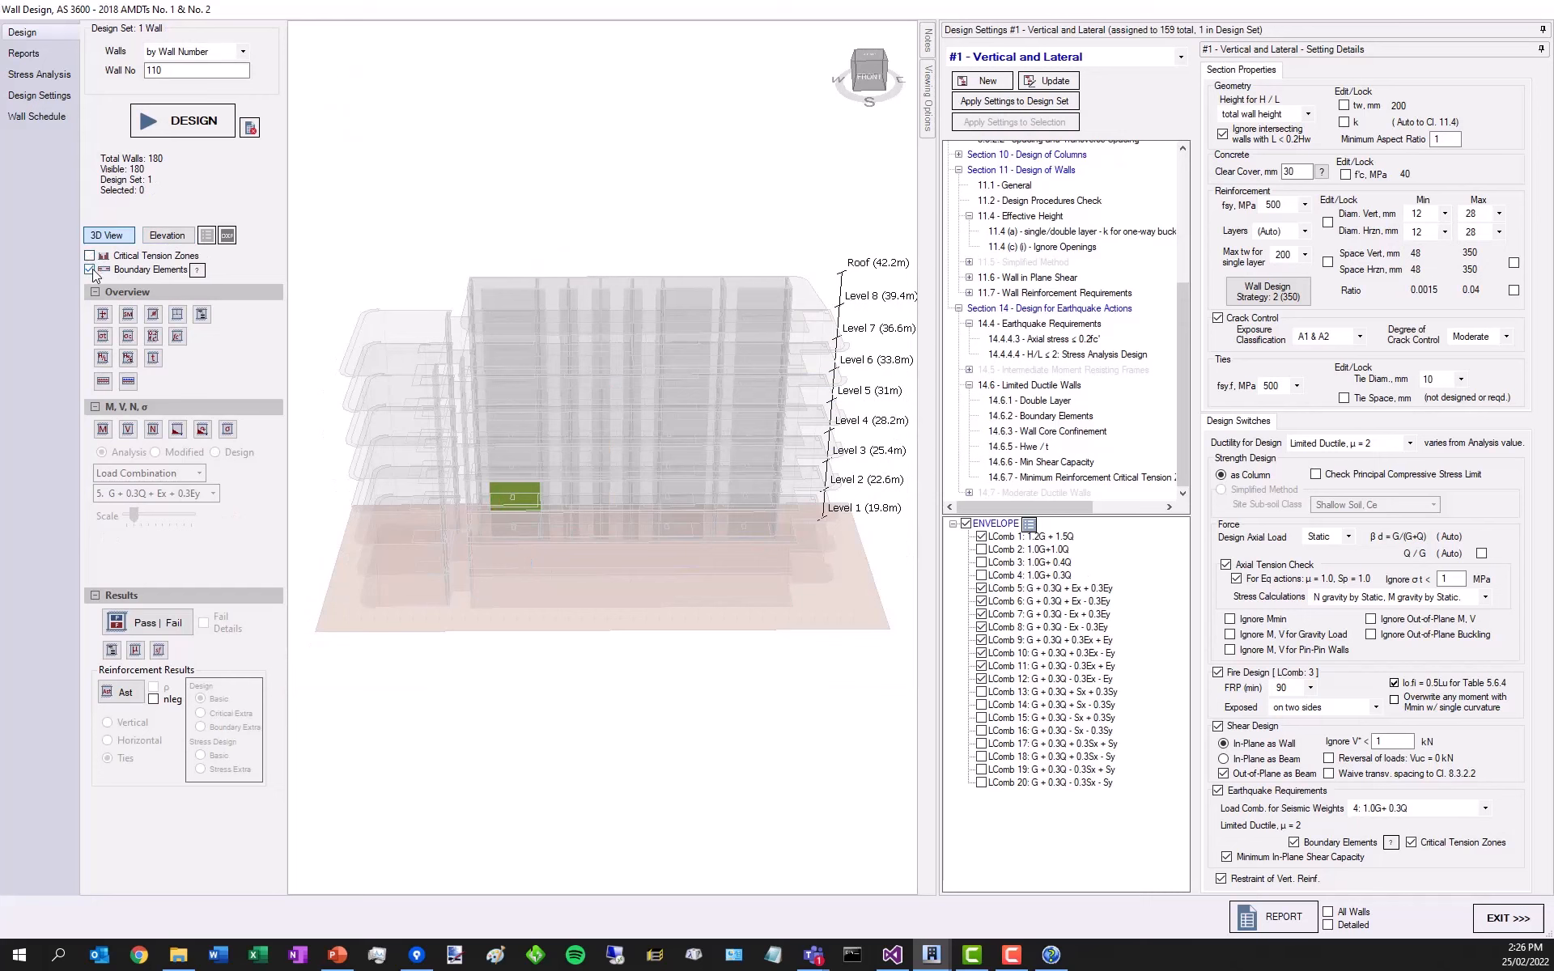
- Display the axial stresses from analysis on Wall No: 110 for the load combination Envelope
{"action": "scroll", "coordinate": [530, 386], "scroll_direction": "up", "scroll_amount": 4}
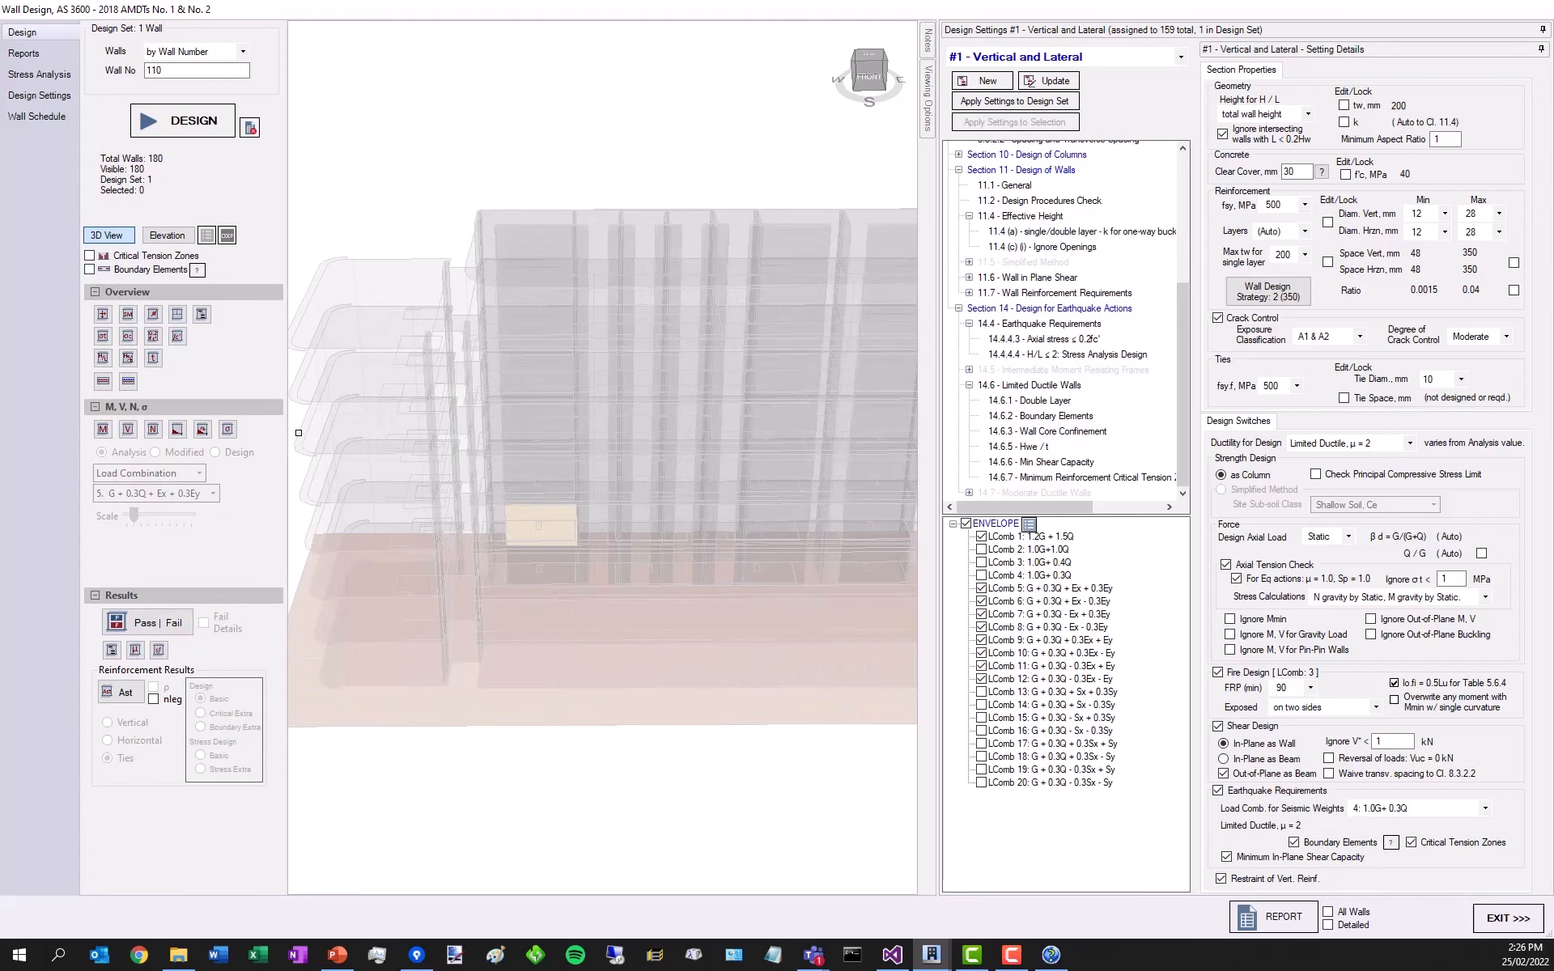
{"action": "left_click", "coordinate": [202, 430]}
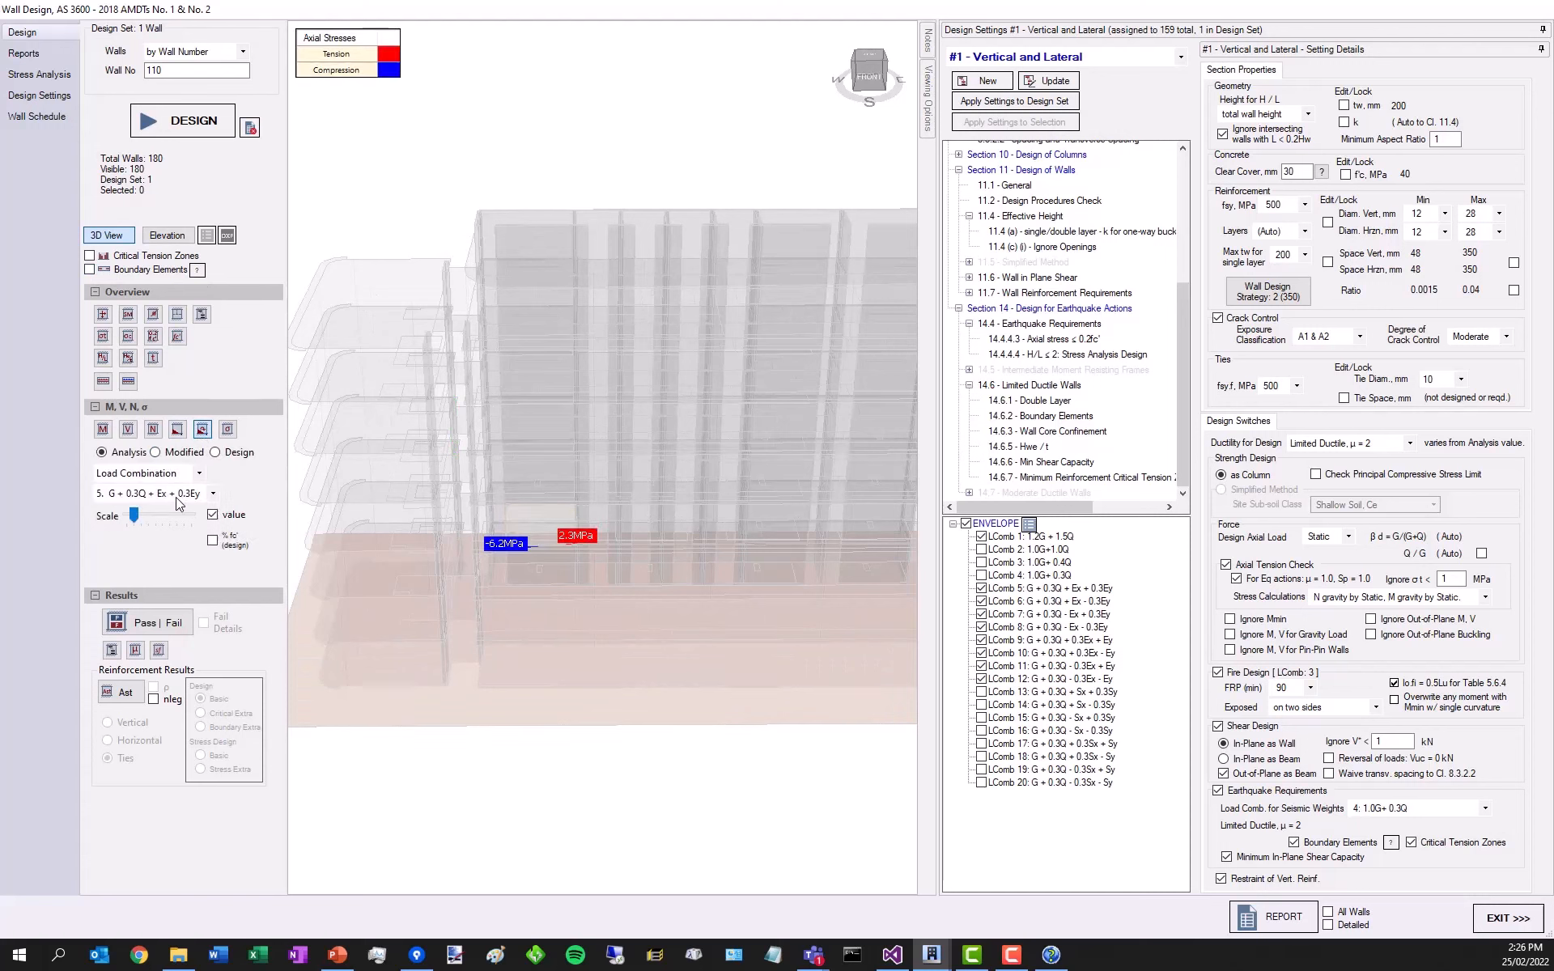
{"action": "left_click", "coordinate": [167, 476]}
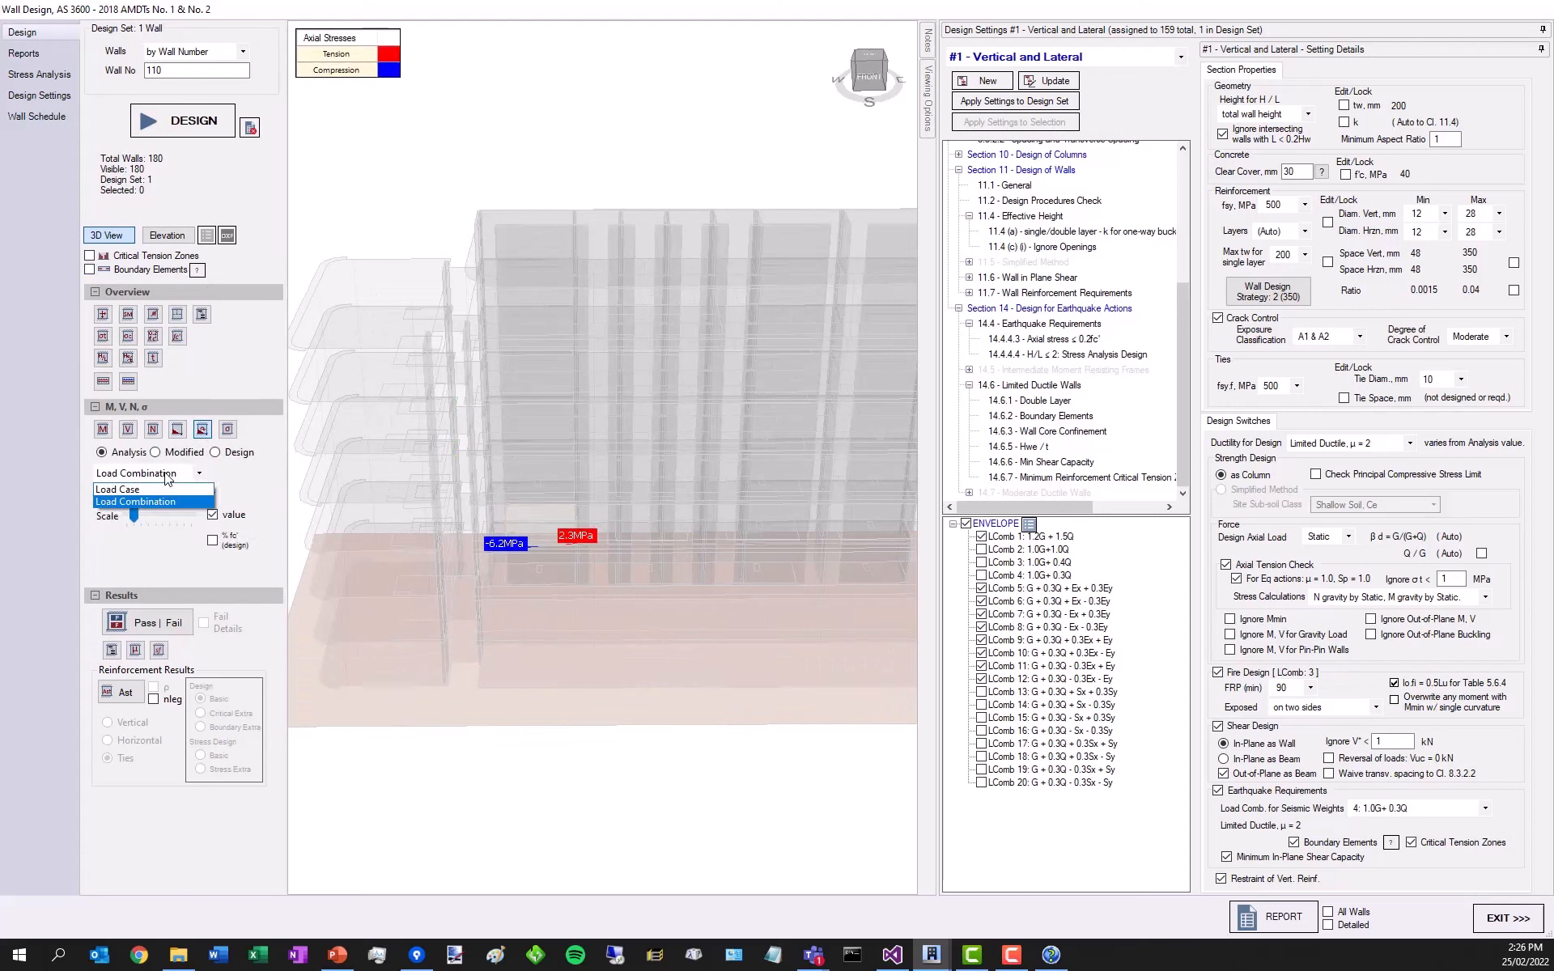
{"action": "left_click", "coordinate": [165, 500]}
{"action": "left_click", "coordinate": [158, 493]}
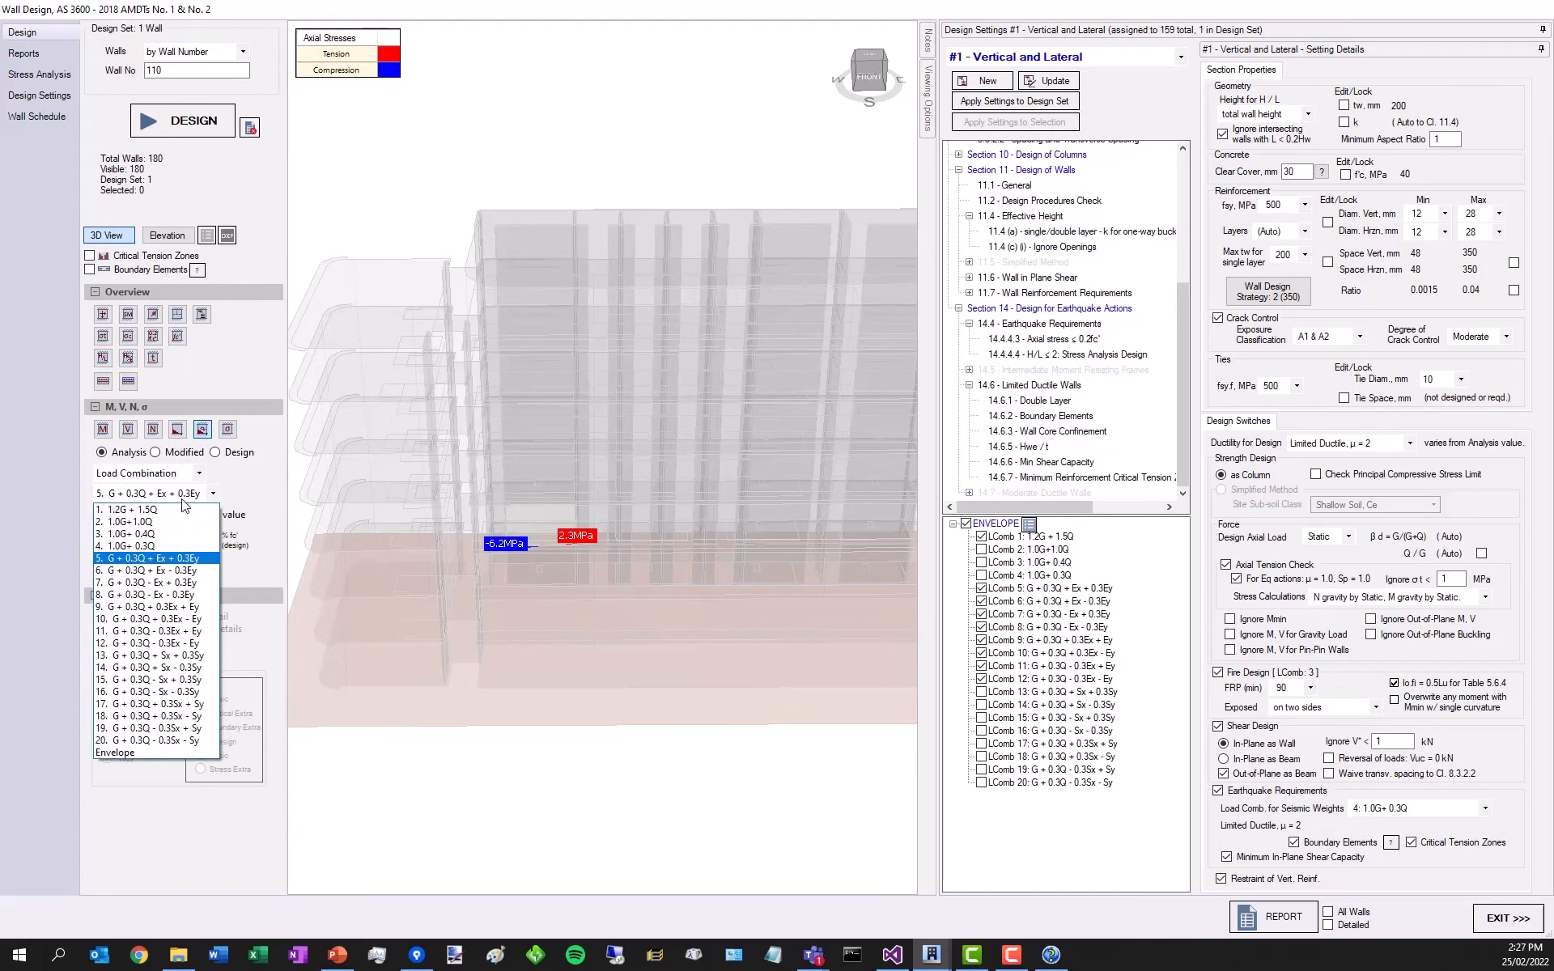
{"action": "left_click", "coordinate": [127, 754]}
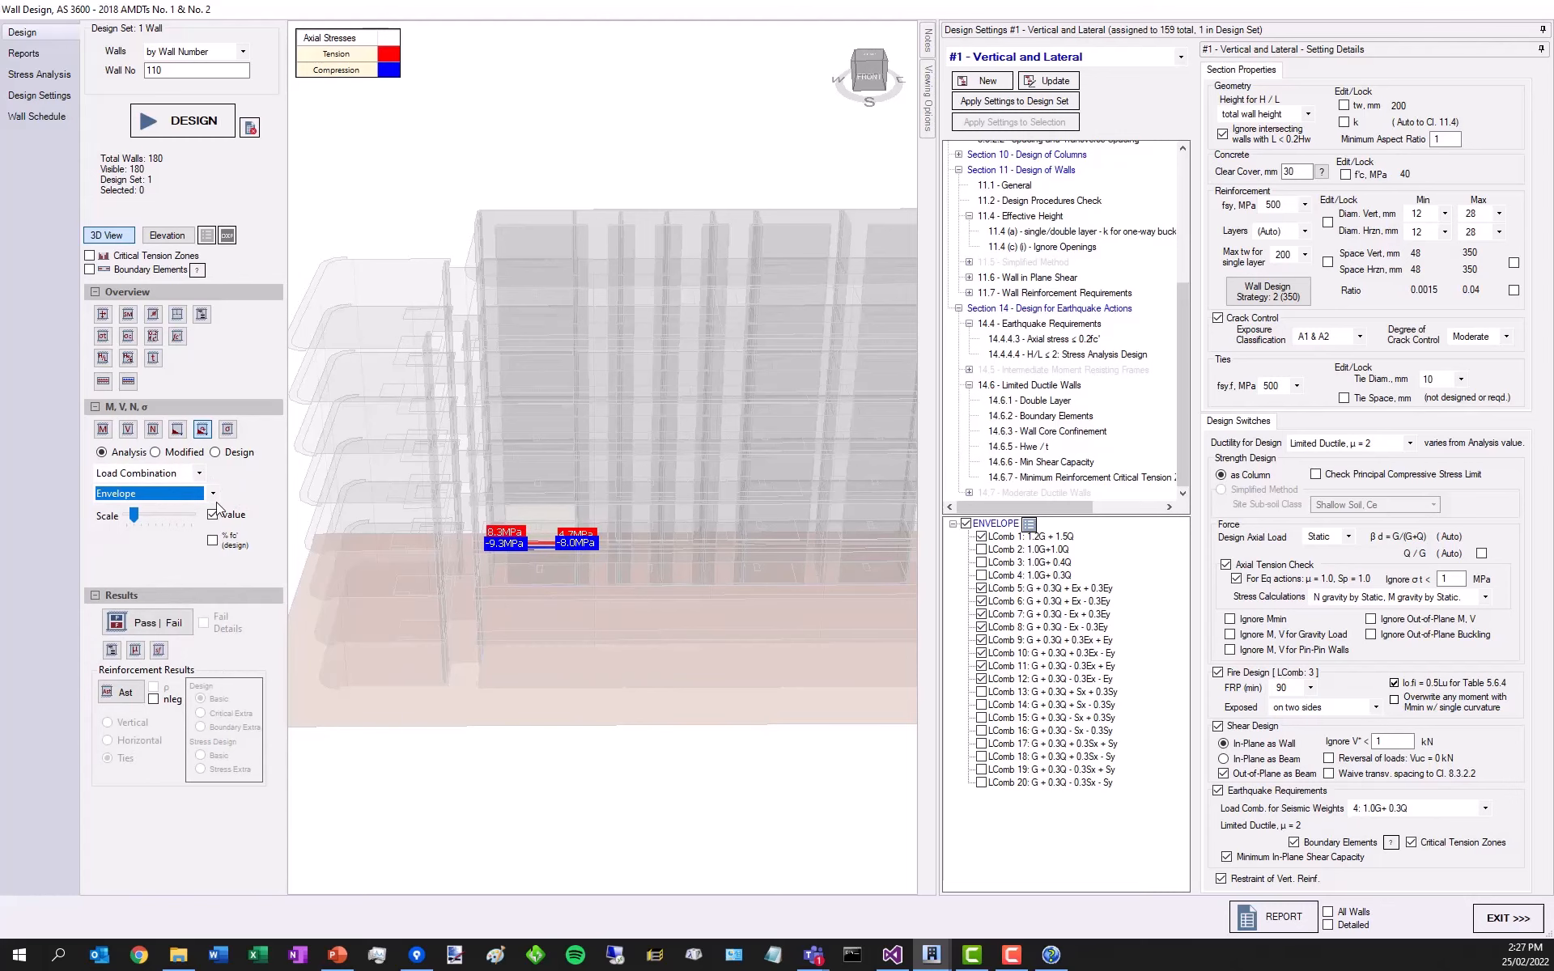
{"action": "scroll", "coordinate": [552, 527], "scroll_direction": "up", "scroll_amount": 5}
{"action": "scroll", "coordinate": [553, 527], "scroll_direction": "up", "scroll_amount": 2}
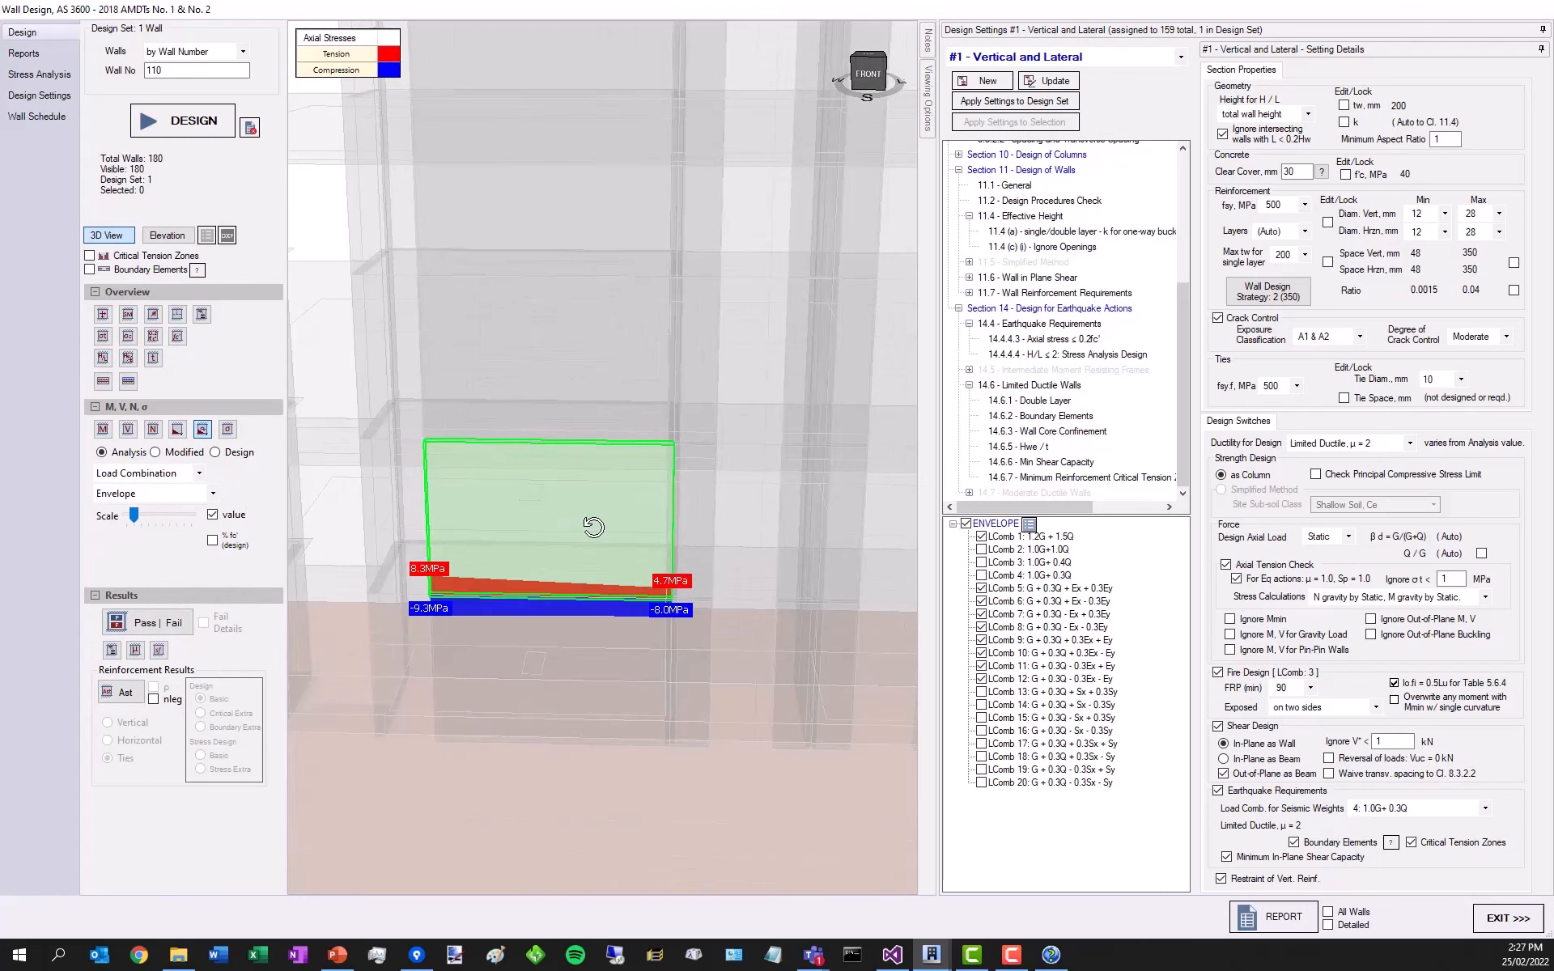
- Show Wall No: 110's envelope axial stresses as a percentage of f'c and examine the values at both wall ends
{"action": "left_click", "coordinate": [211, 541]}
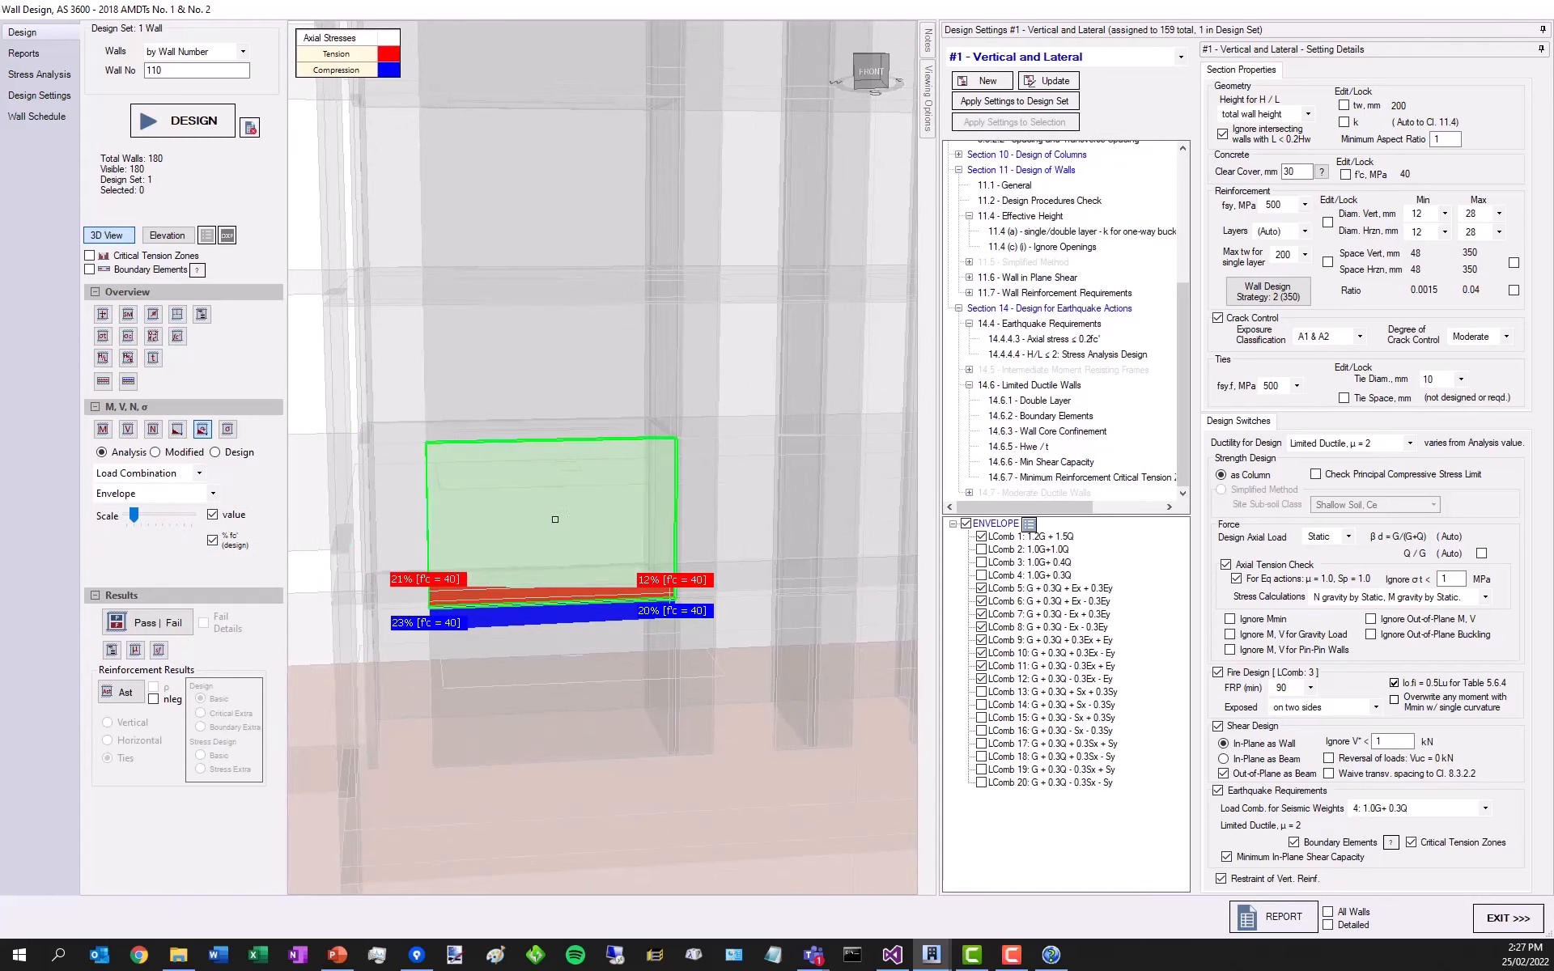
{"action": "left_click_drag", "start_coordinate": [556, 517], "coordinate": [403, 662]}
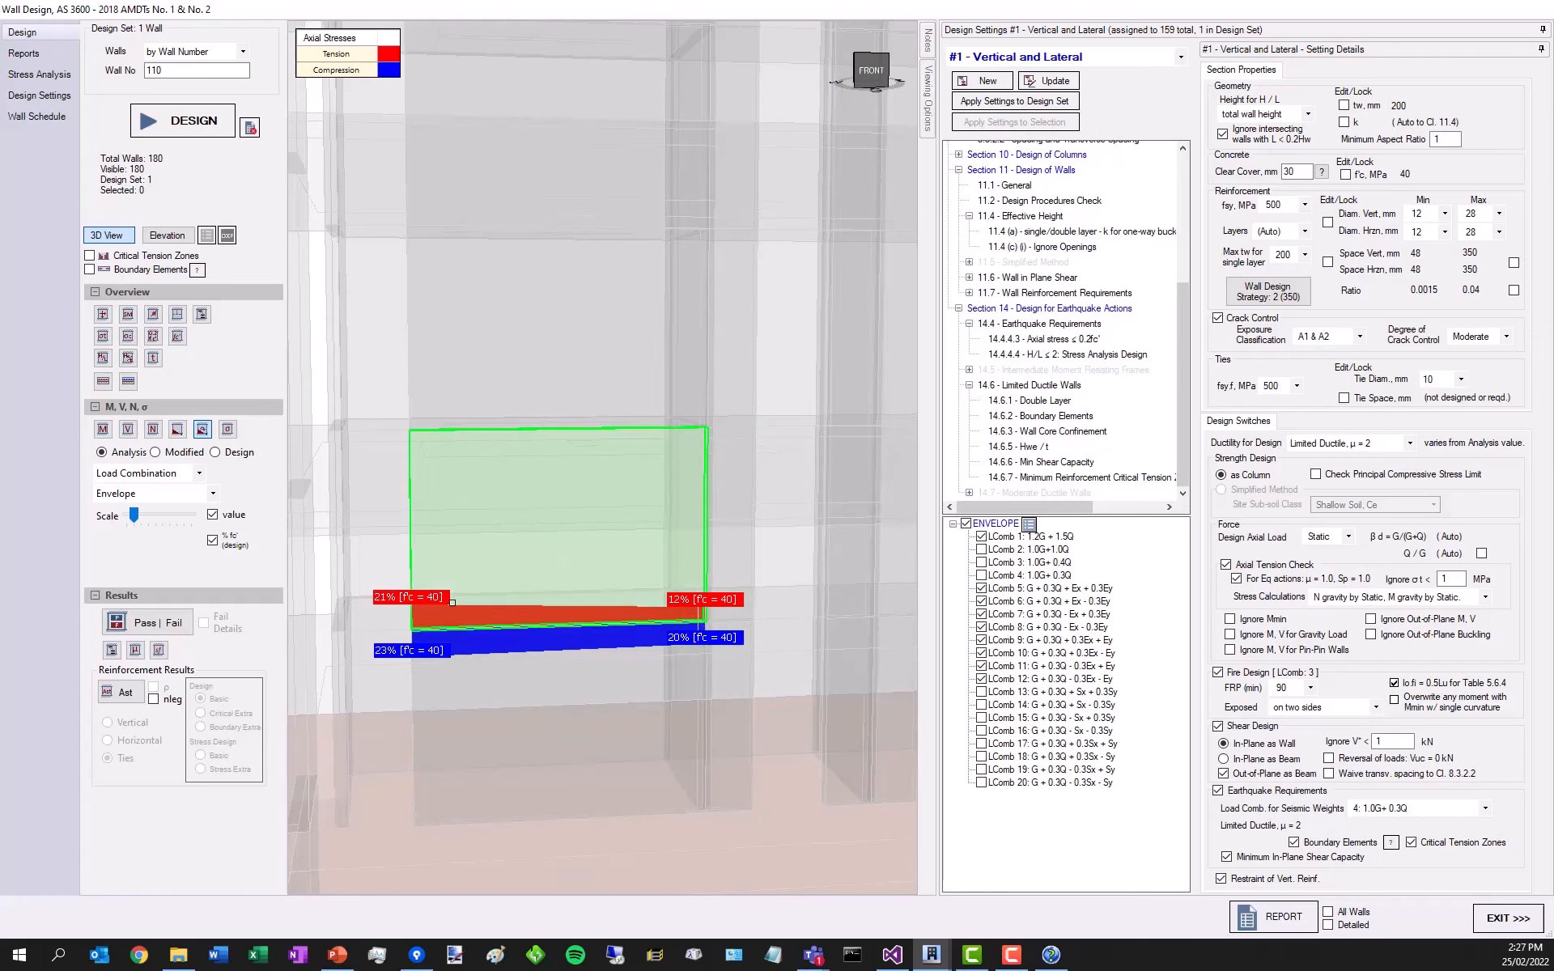
{"action": "scroll", "coordinate": [429, 583], "scroll_direction": "down", "scroll_amount": 1}
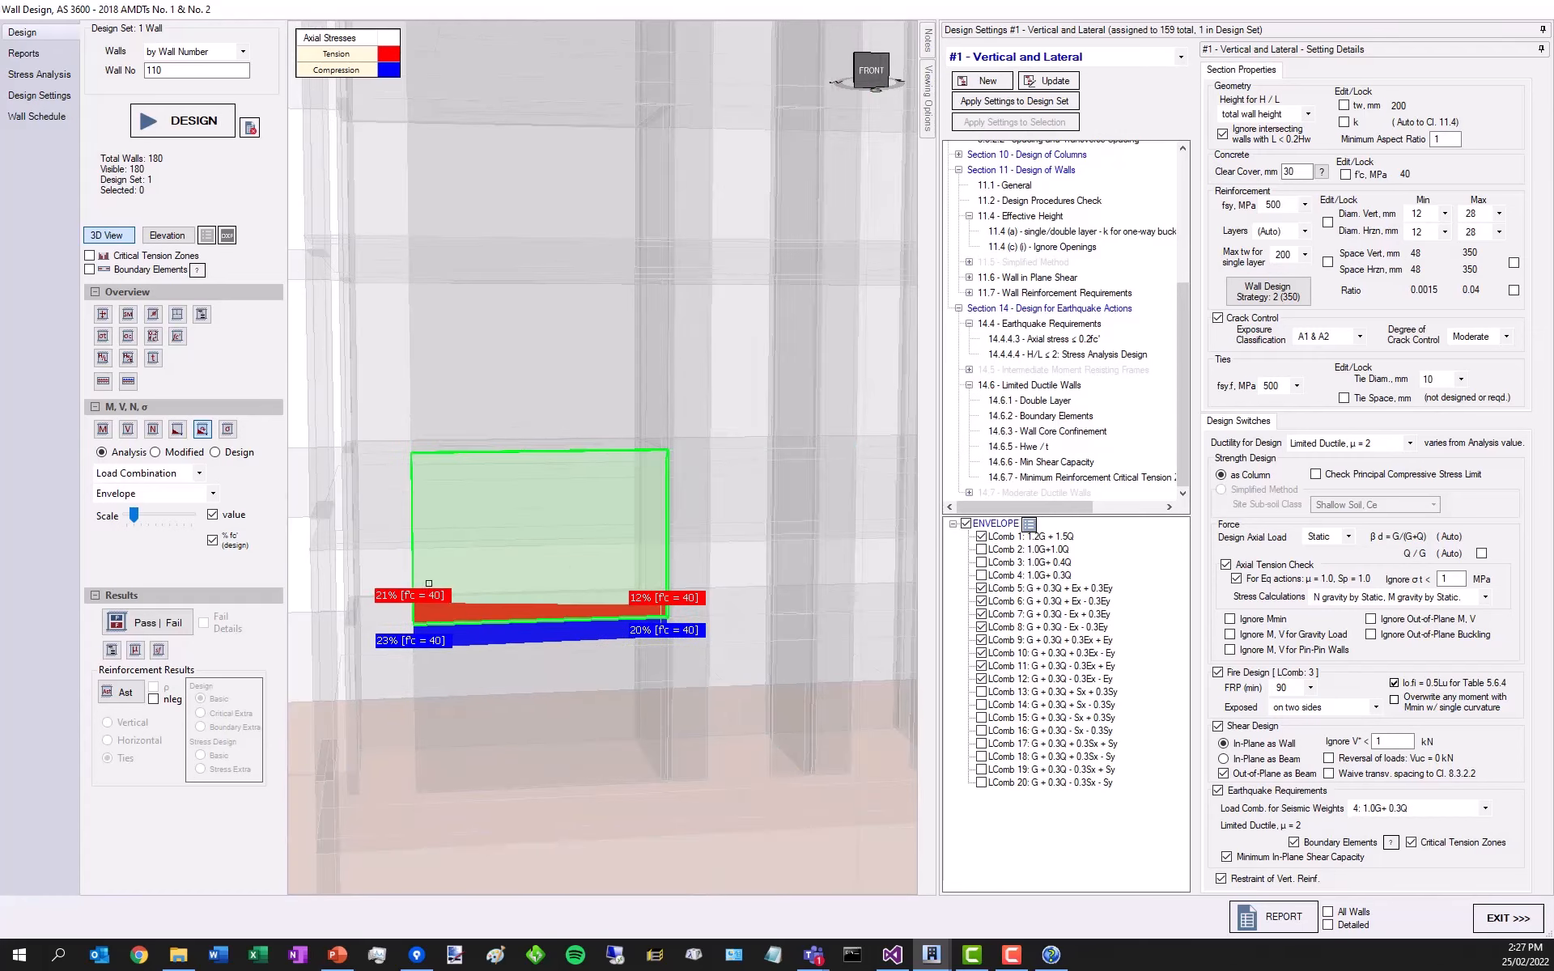
{"action": "scroll", "coordinate": [556, 464], "scroll_direction": "down", "scroll_amount": 2}
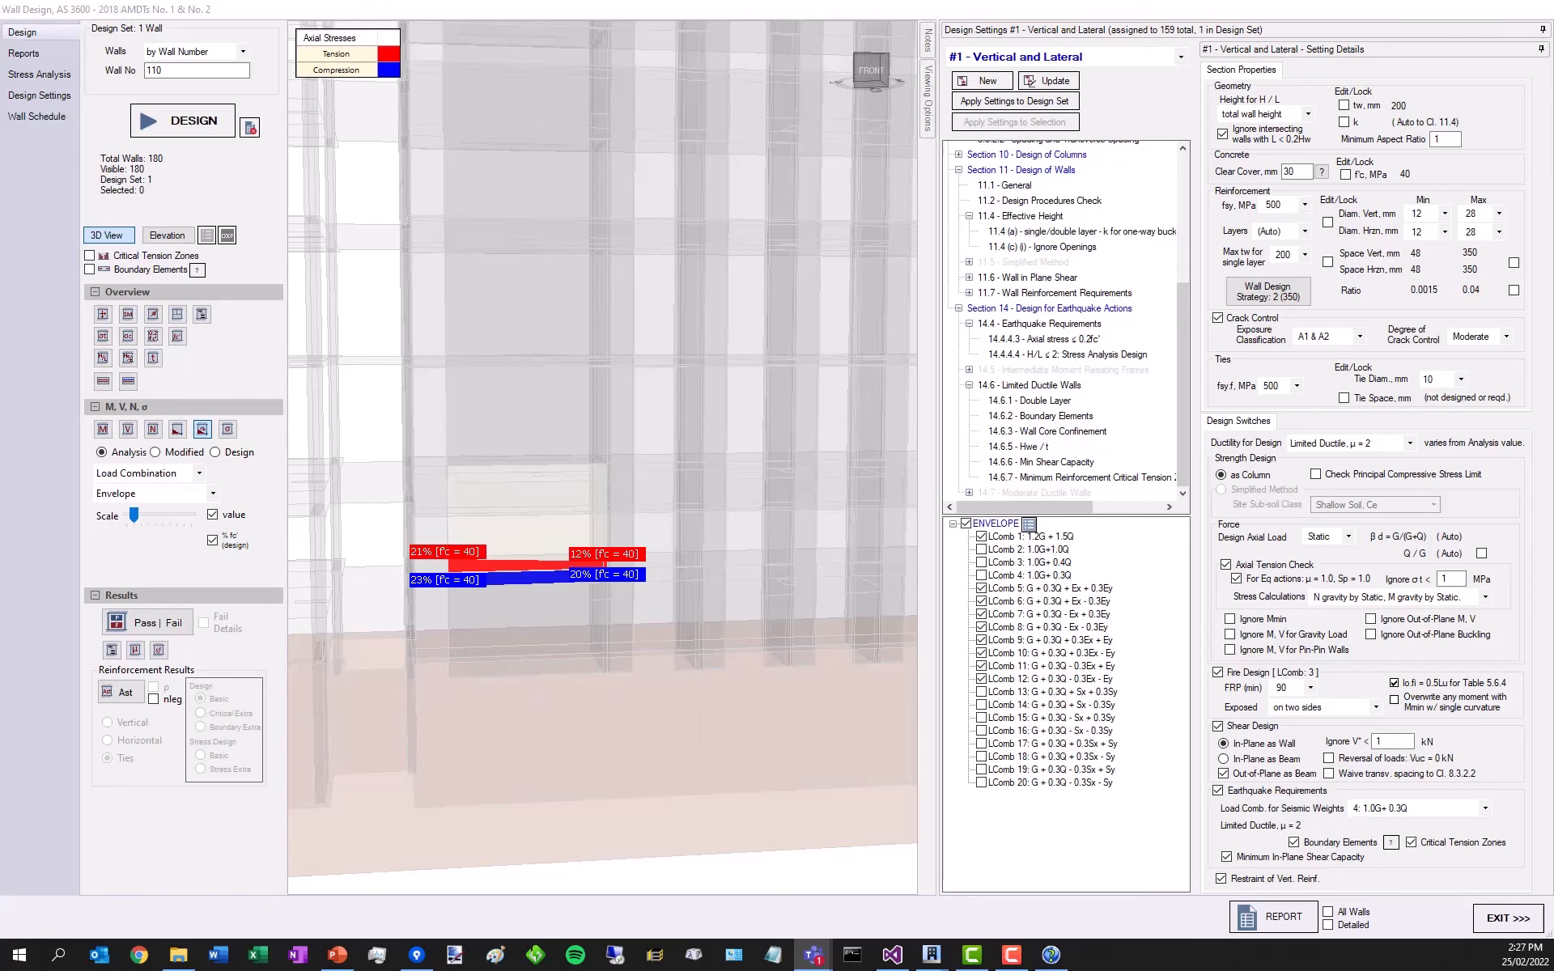
- Colour the walls by assigned design settings and set the design set to All Walls
{"action": "scroll", "coordinate": [510, 534], "scroll_direction": "down", "scroll_amount": 7}
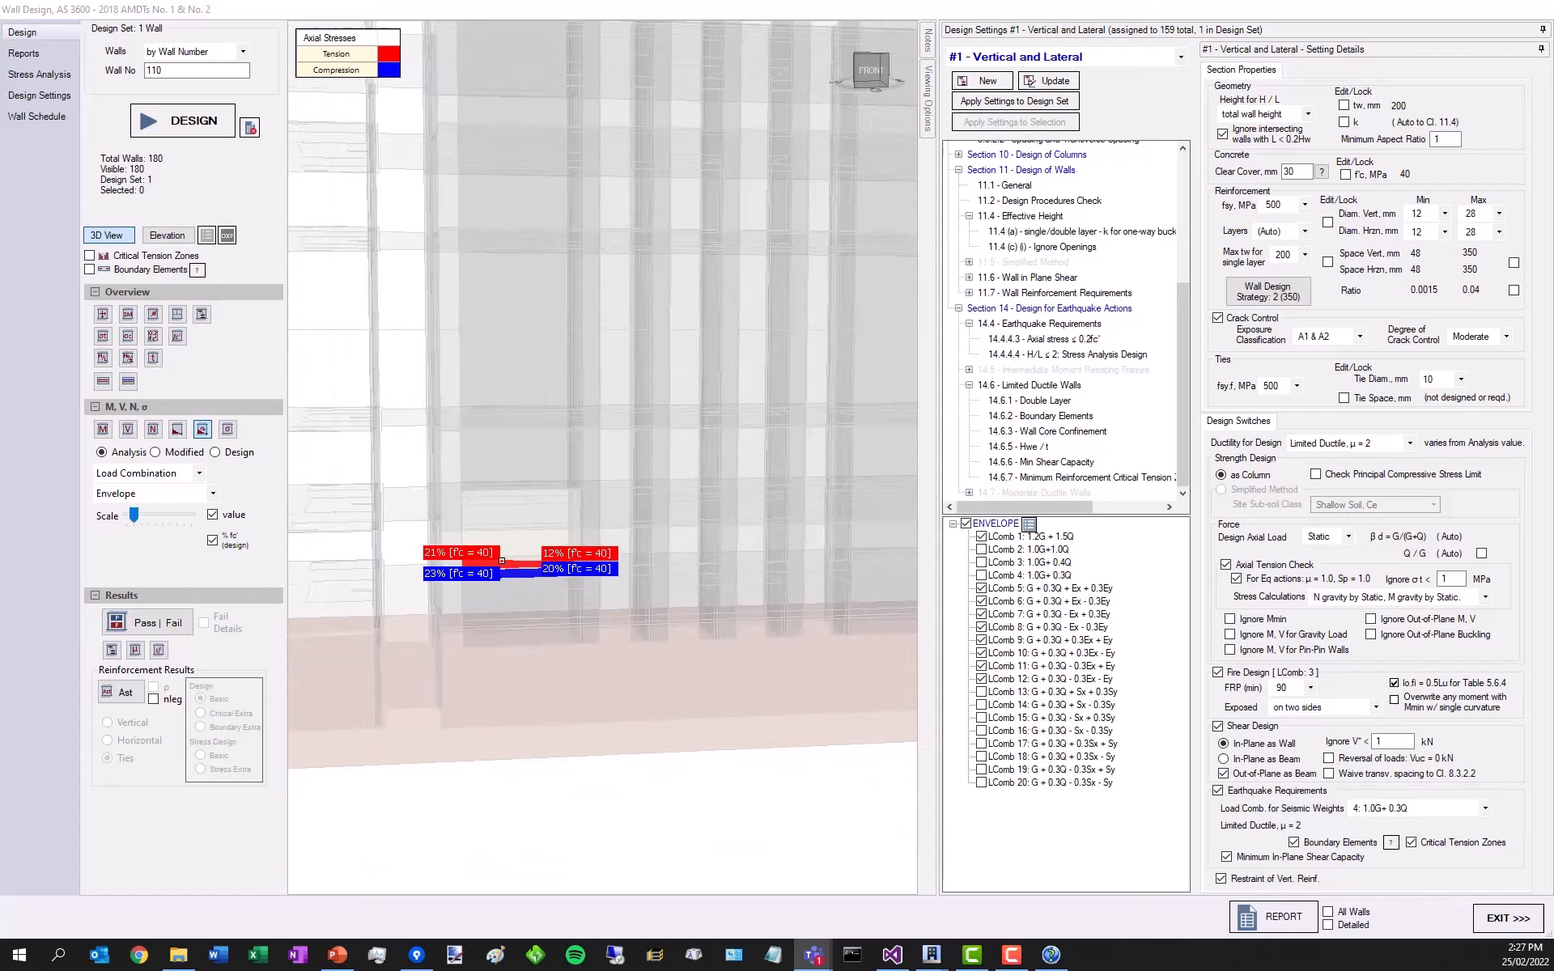
{"action": "left_click_drag", "start_coordinate": [681, 275], "coordinate": [636, 306]}
{"action": "scroll", "coordinate": [397, 324], "scroll_direction": "up", "scroll_amount": 2}
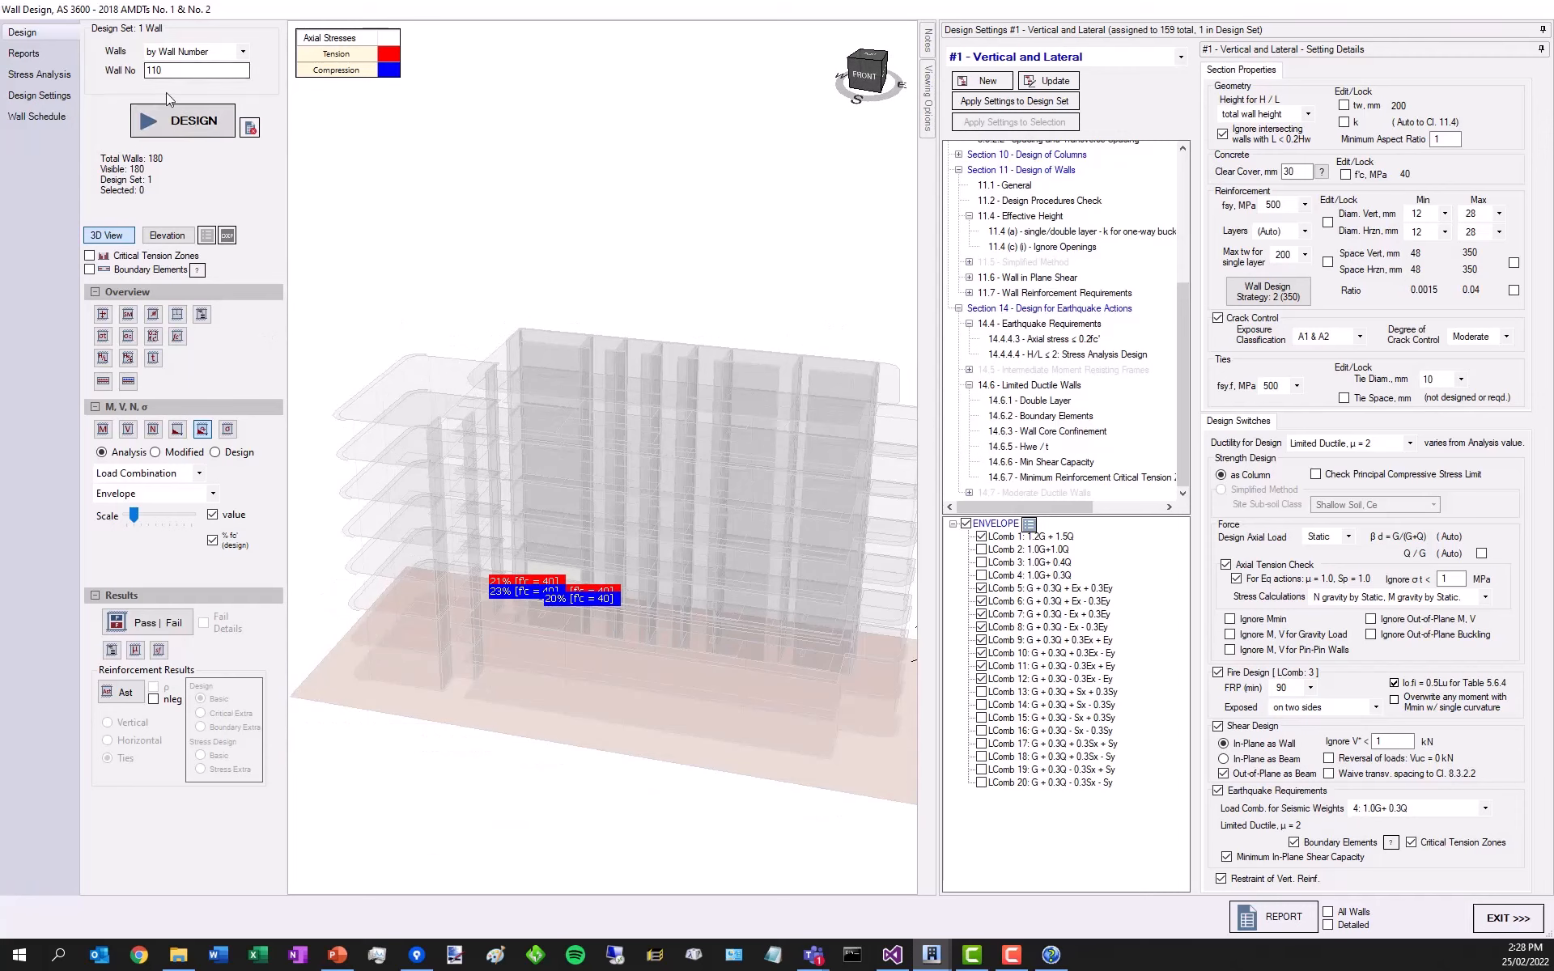
{"action": "left_click", "coordinate": [202, 316]}
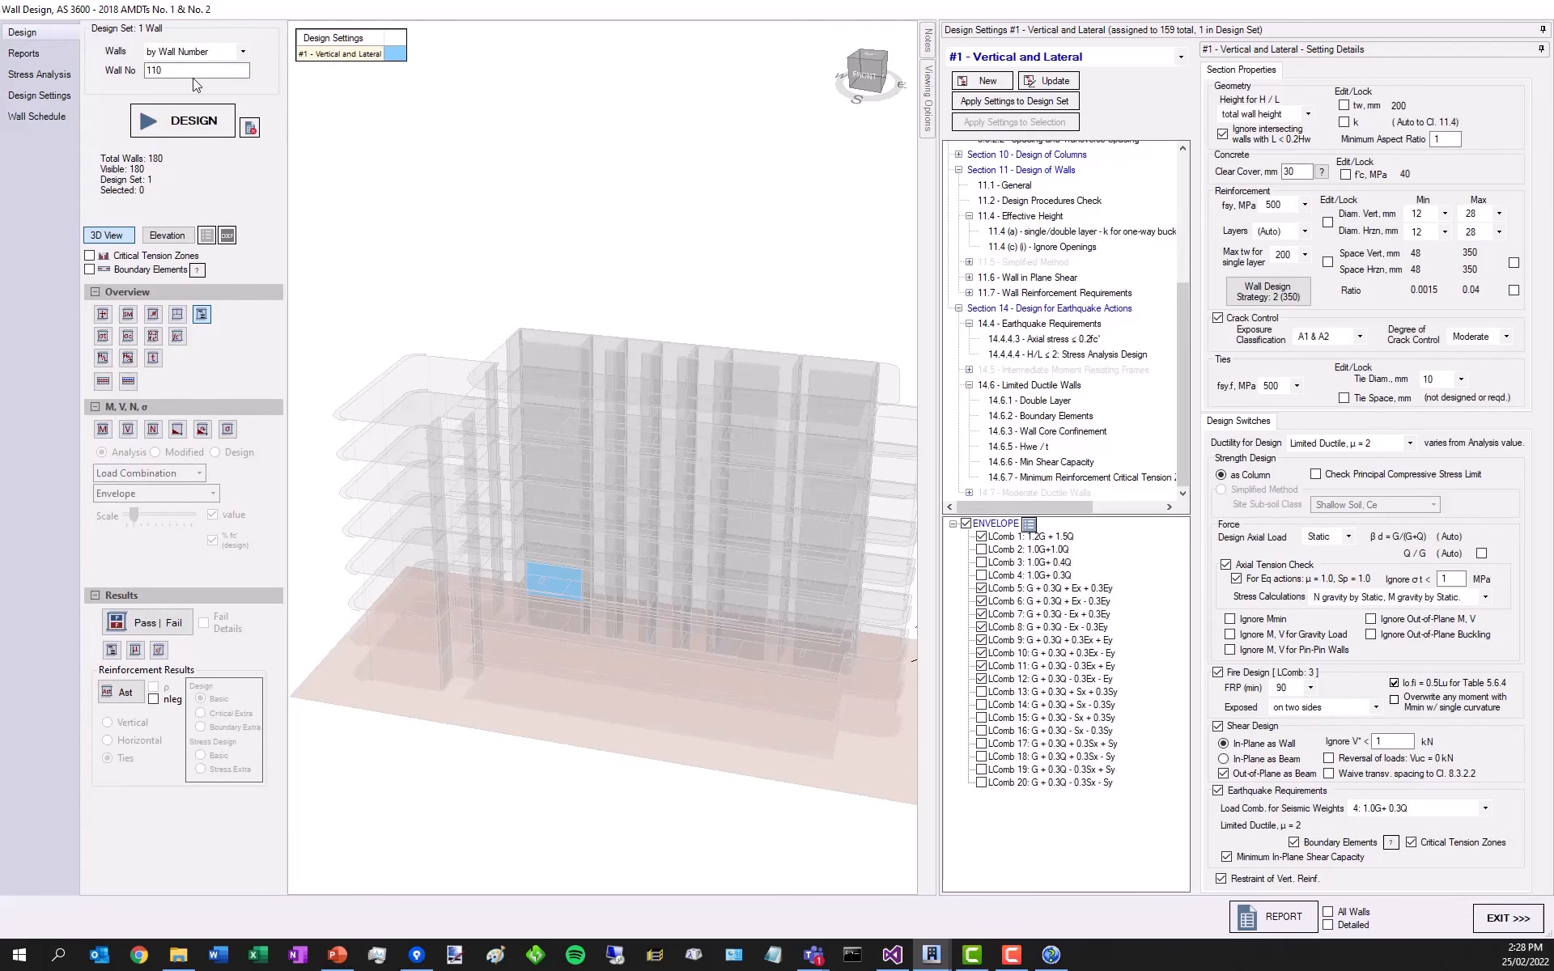
{"action": "left_click", "coordinate": [174, 51]}
{"action": "left_click", "coordinate": [170, 68]}
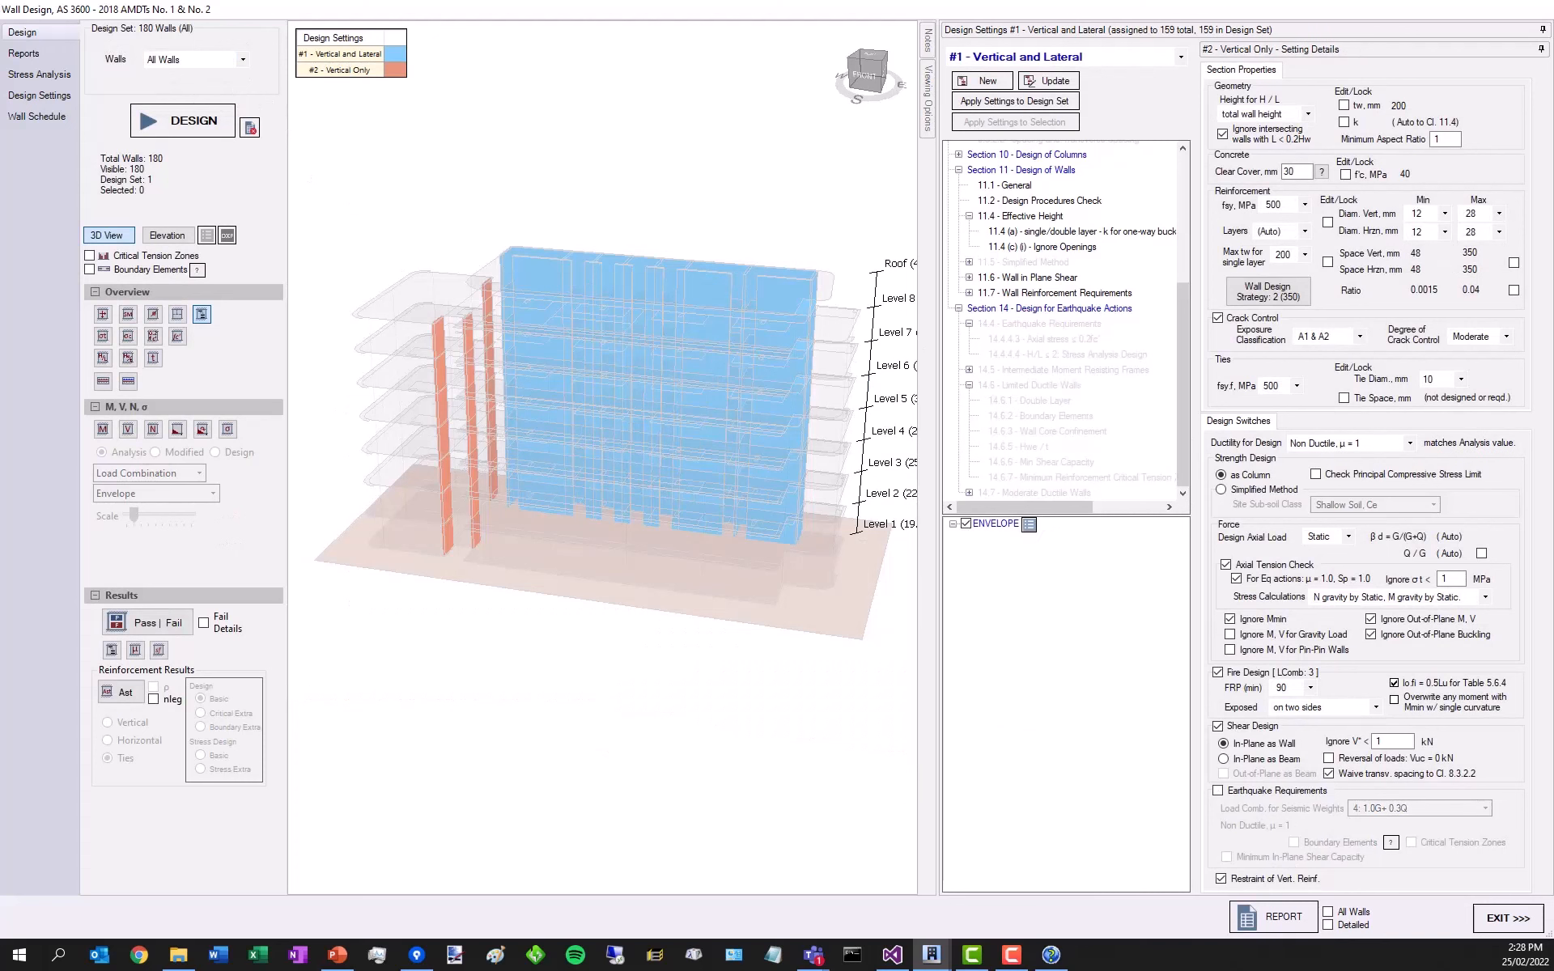
- Select the three #2 - Vertical Only wall stacks at the end of the building and make a design set from them
{"action": "left_click_drag", "start_coordinate": [654, 246], "coordinate": [620, 183]}
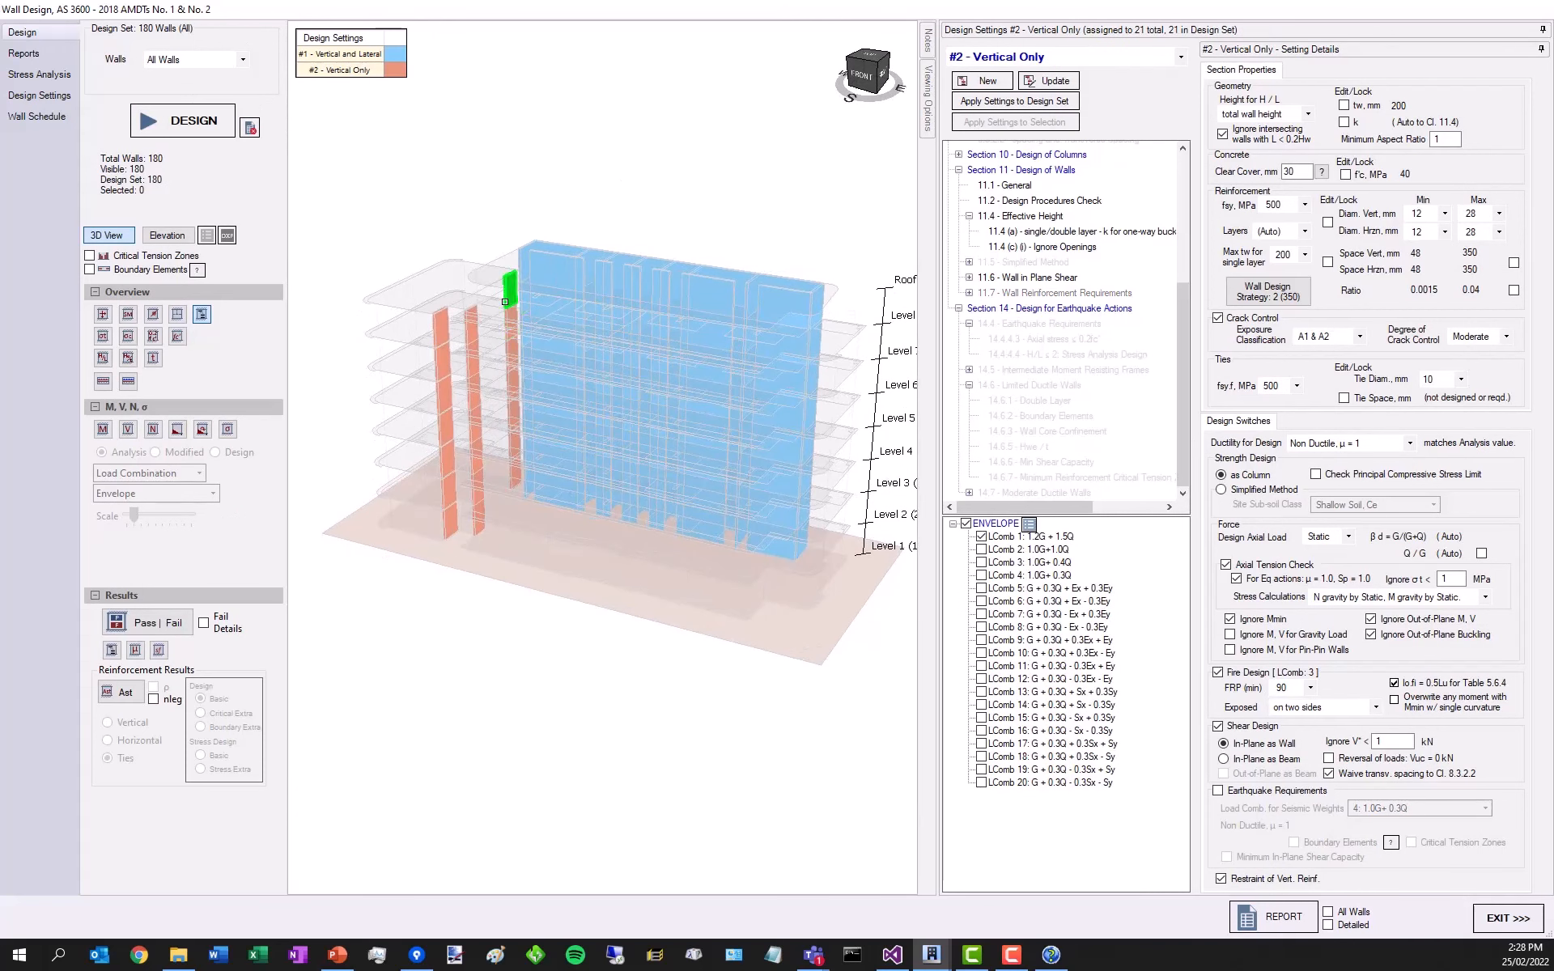
{"action": "left_click", "coordinate": [505, 303]}
{"action": "left_click", "coordinate": [407, 191]}
{"action": "left_click_drag", "start_coordinate": [407, 191], "coordinate": [482, 191]}
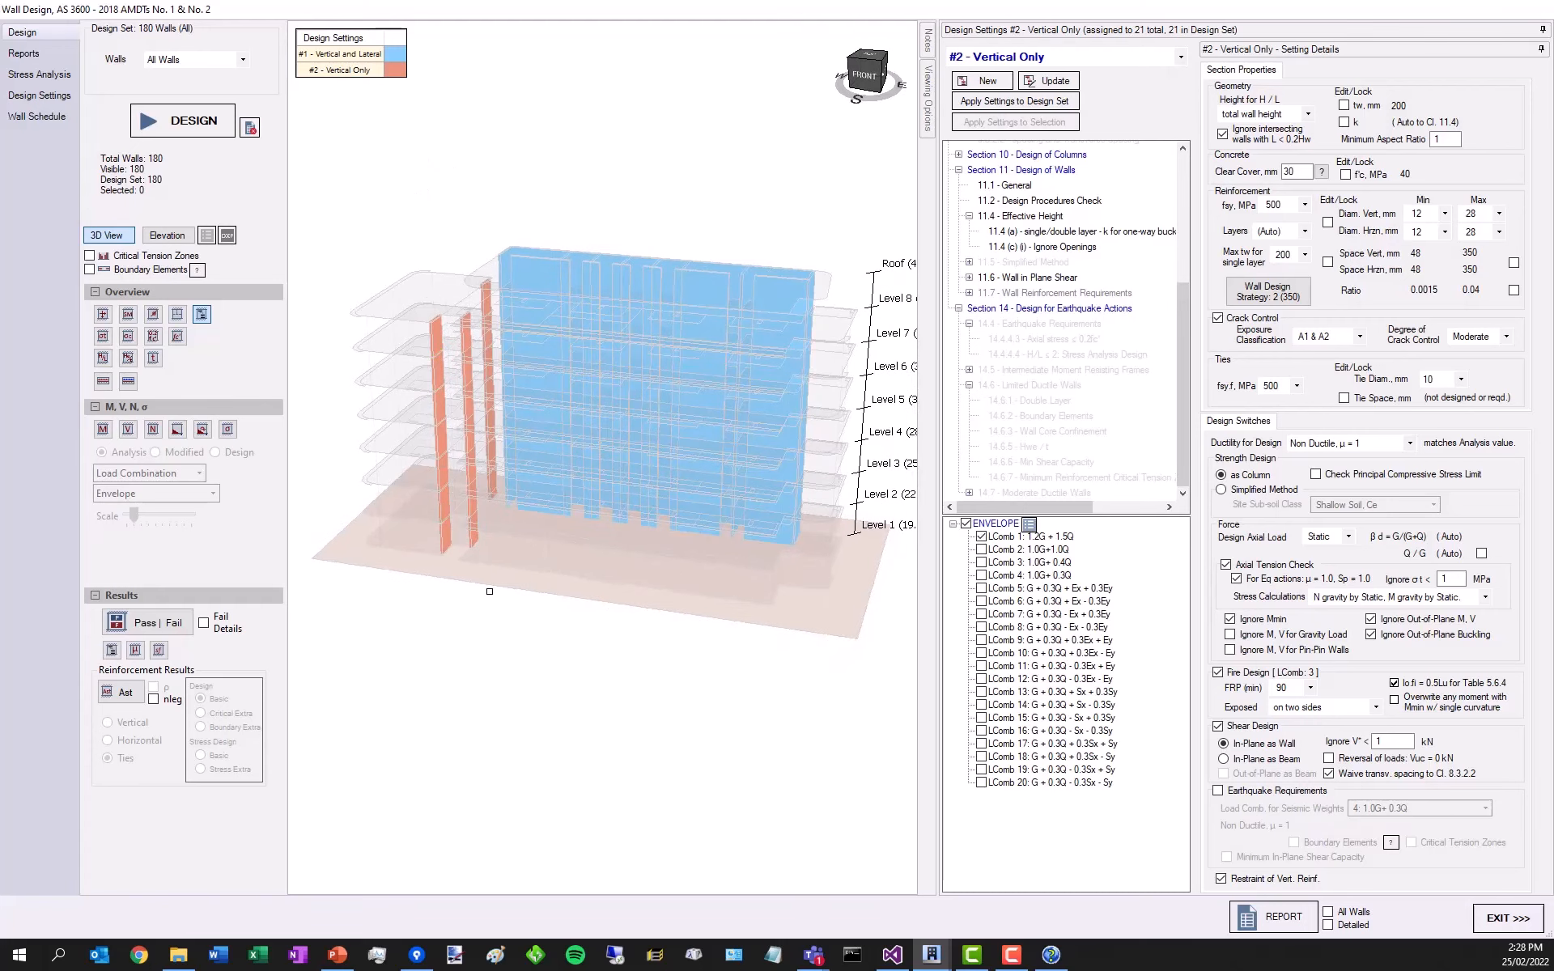
{"action": "left_click_drag", "start_coordinate": [494, 595], "coordinate": [411, 230]}
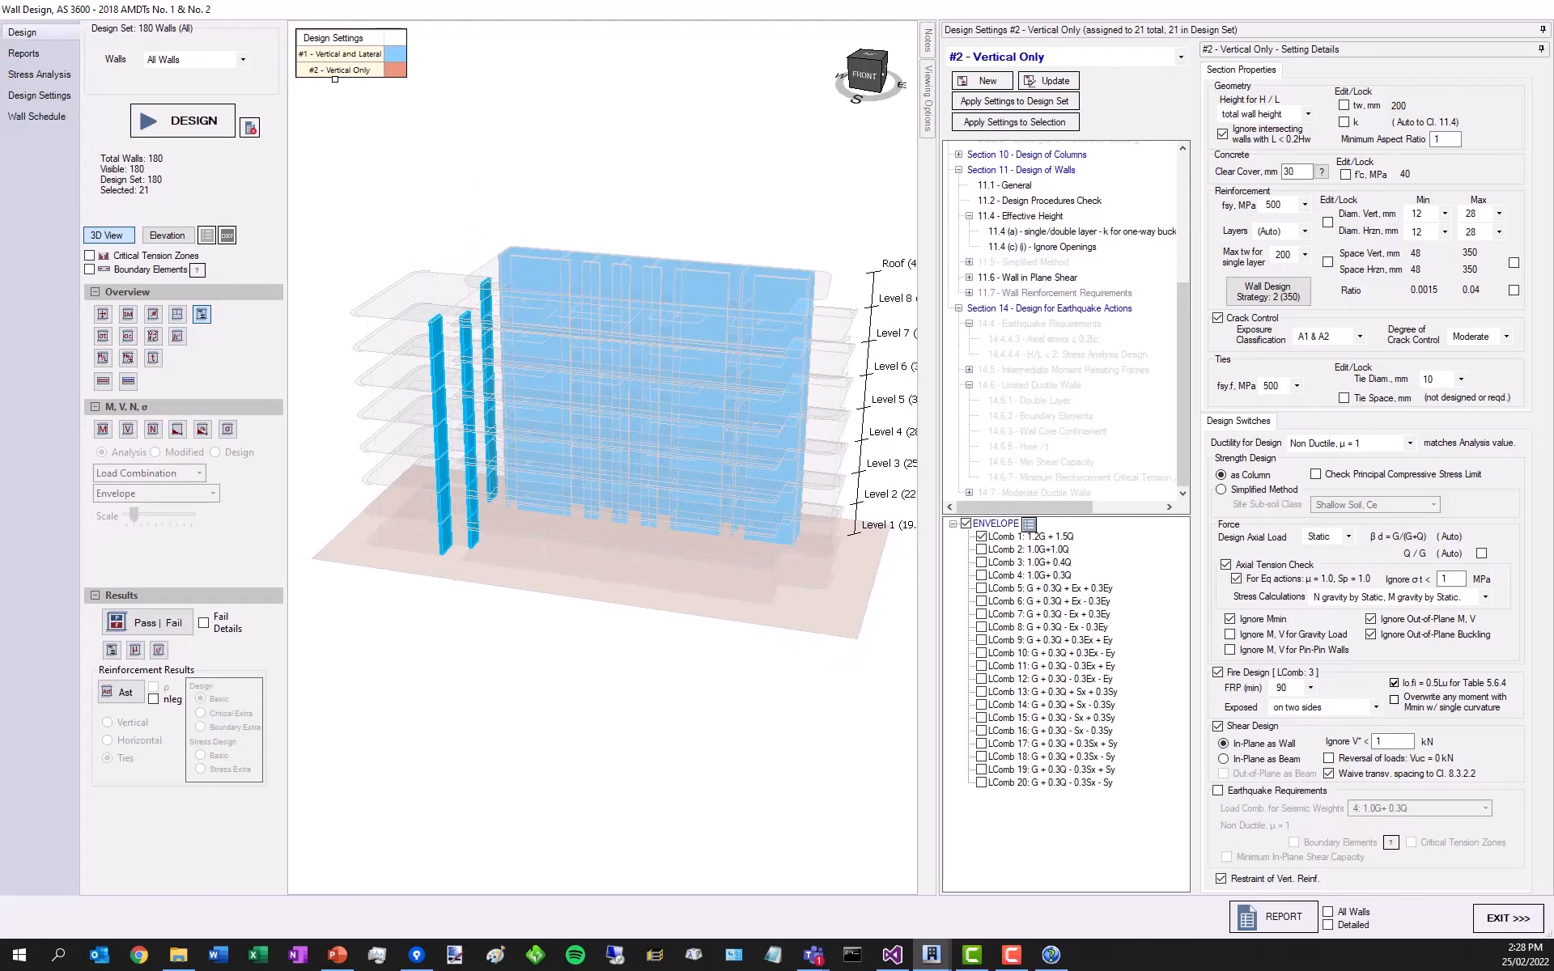
{"action": "right_click", "coordinate": [437, 341]}
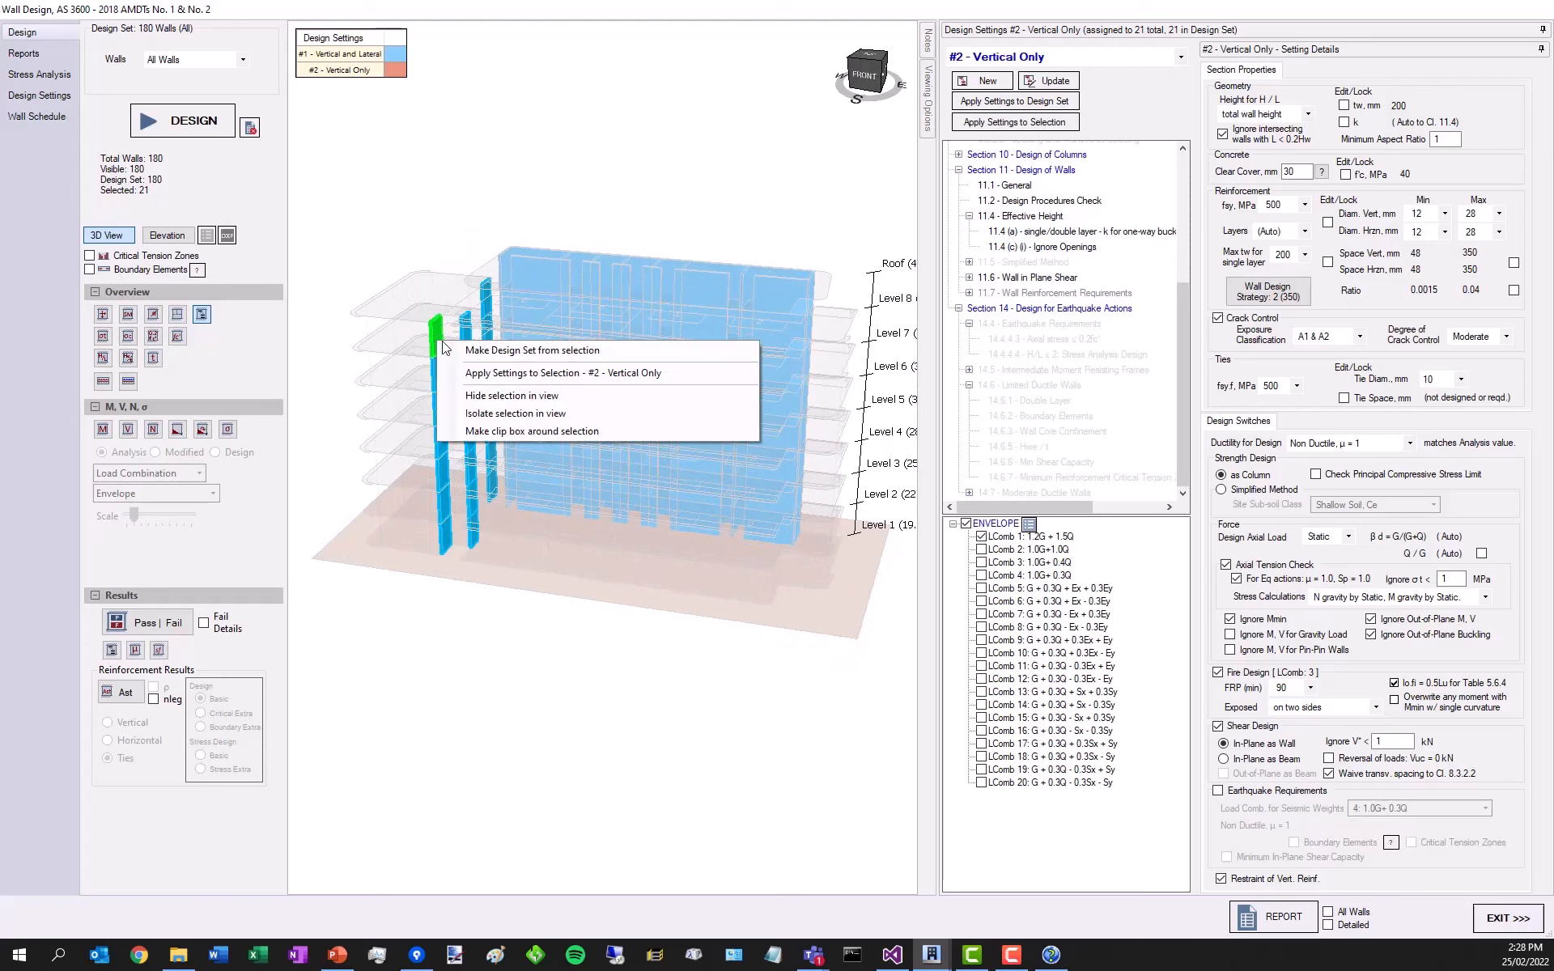
{"action": "left_click", "coordinate": [483, 351]}
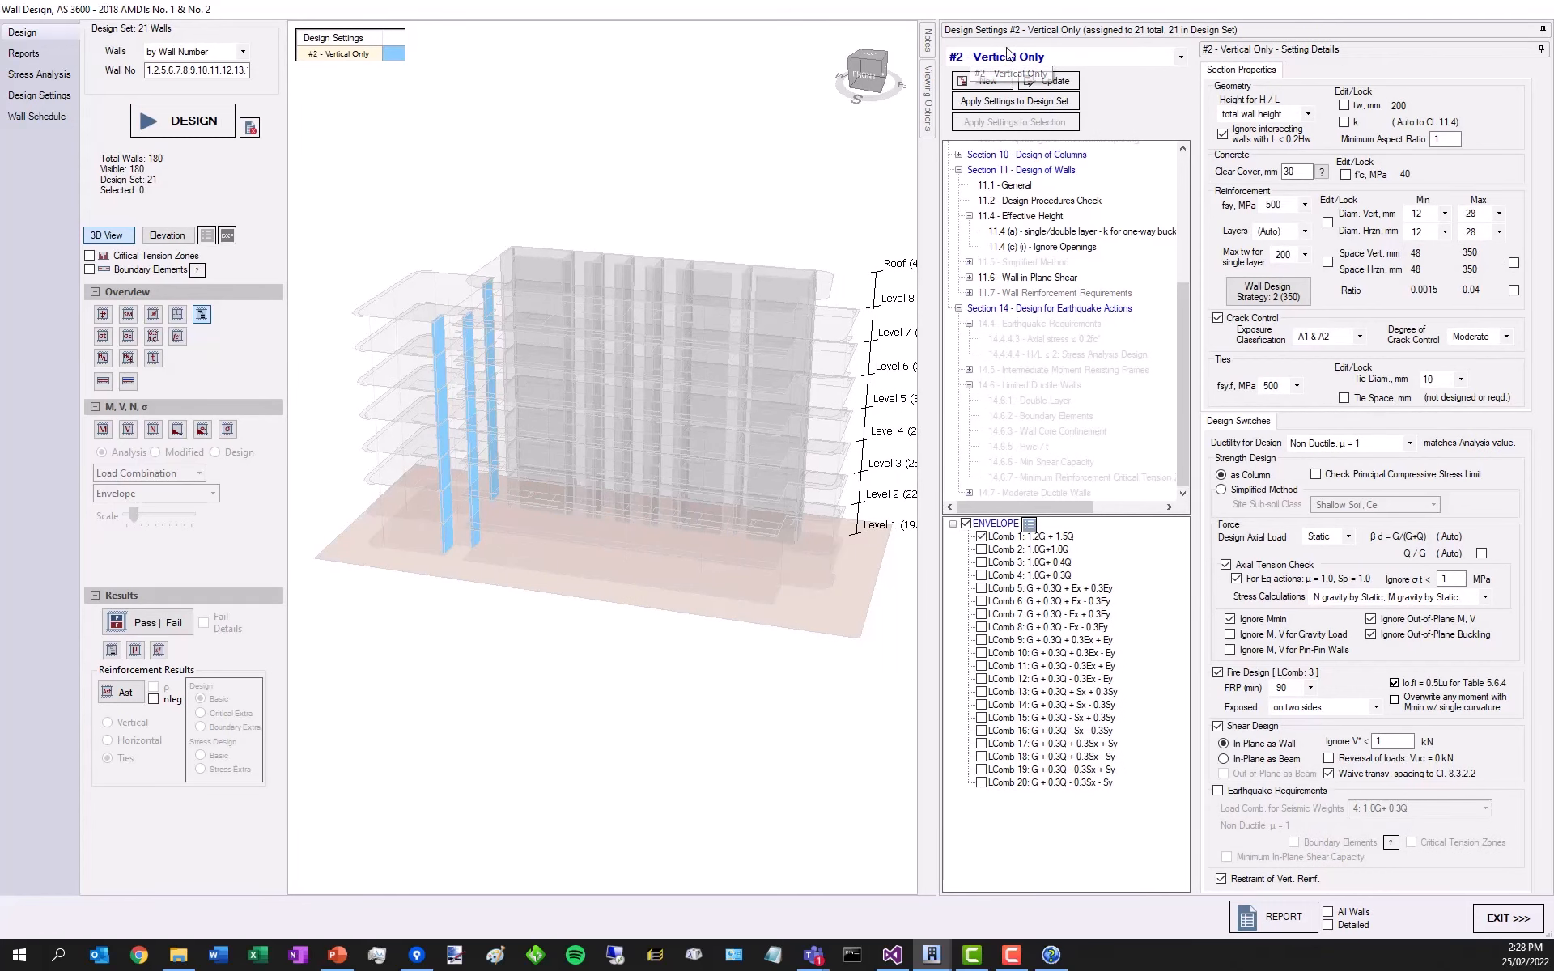
- Choose the design setting #3 - Simplified Method and apply it to the current design set
{"action": "left_click", "coordinate": [1050, 55]}
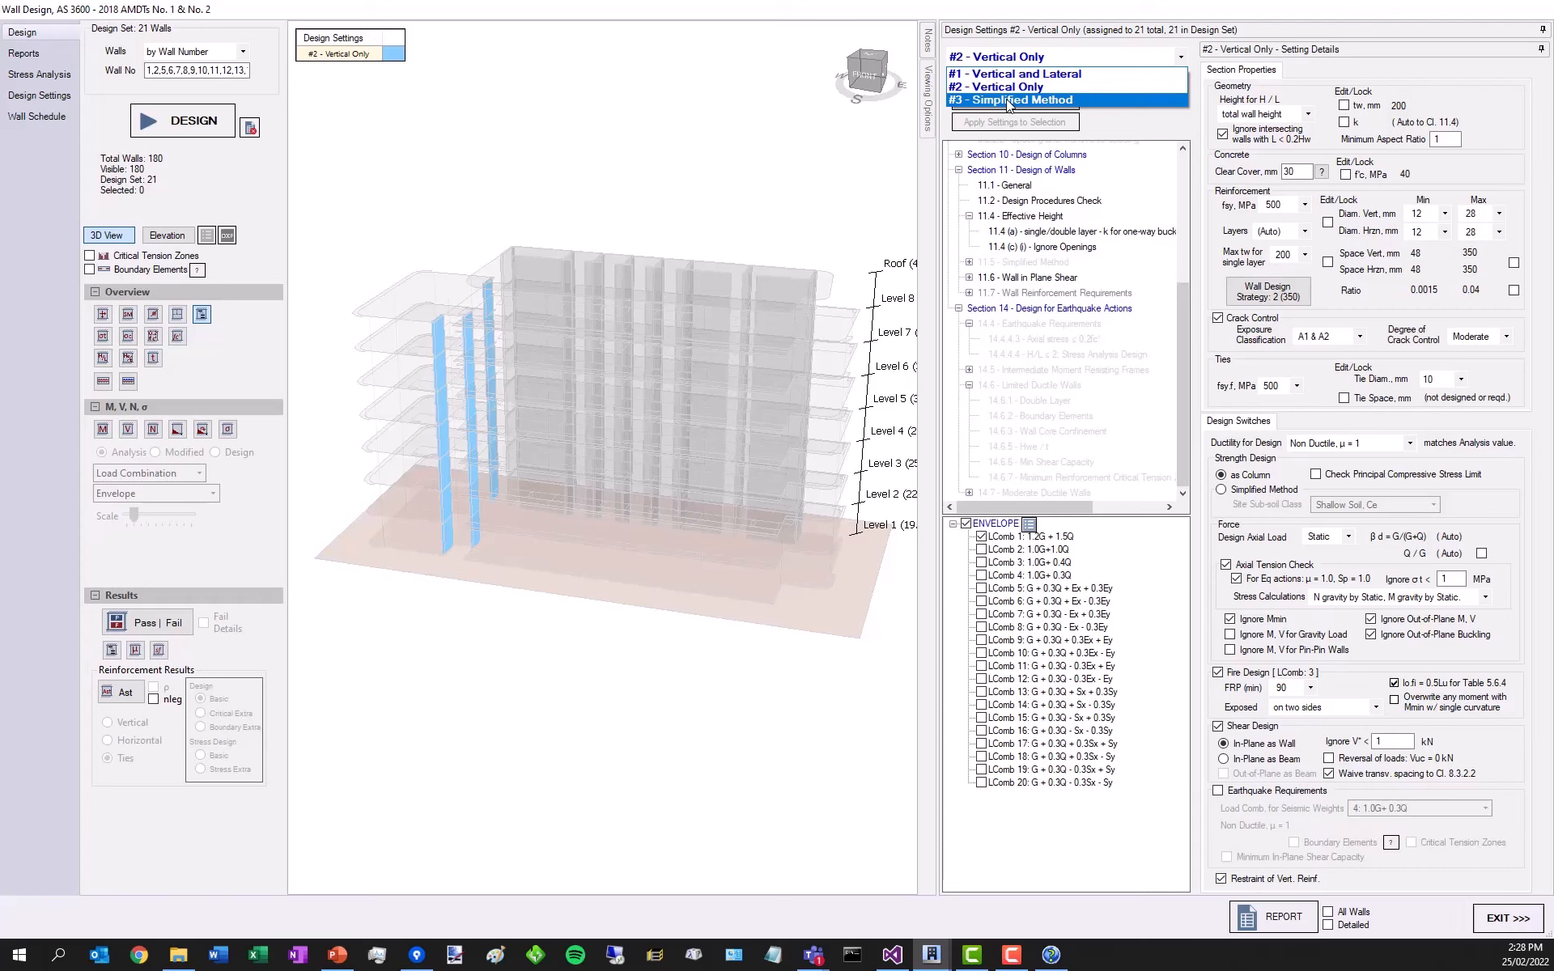
{"action": "left_click", "coordinate": [1009, 101]}
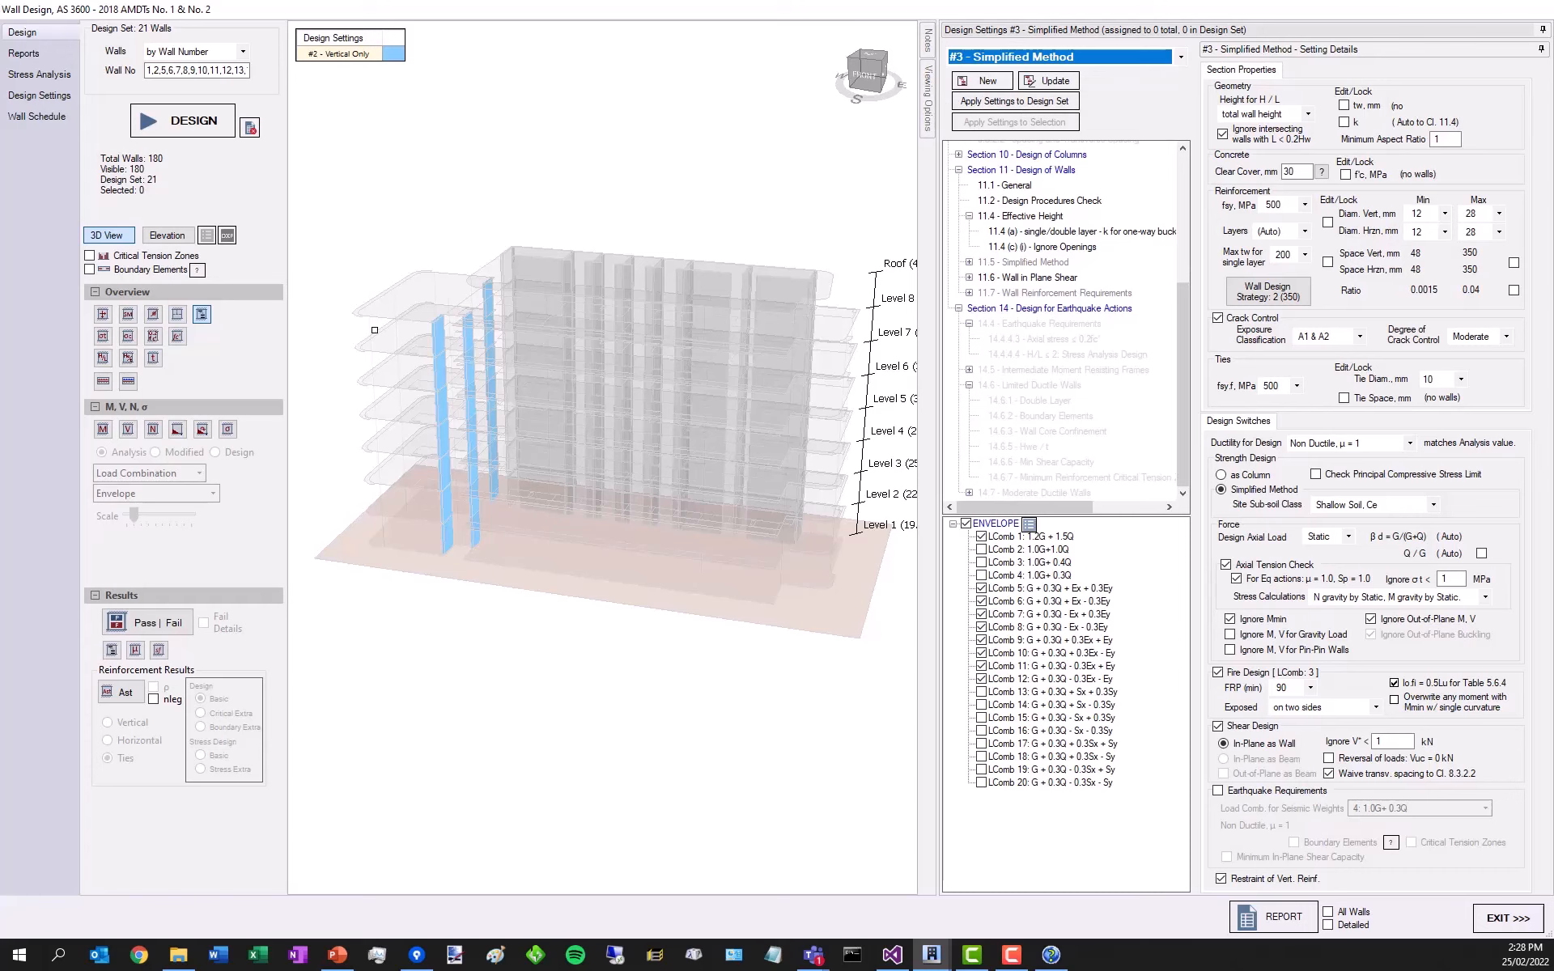
{"action": "left_click", "coordinate": [1032, 108]}
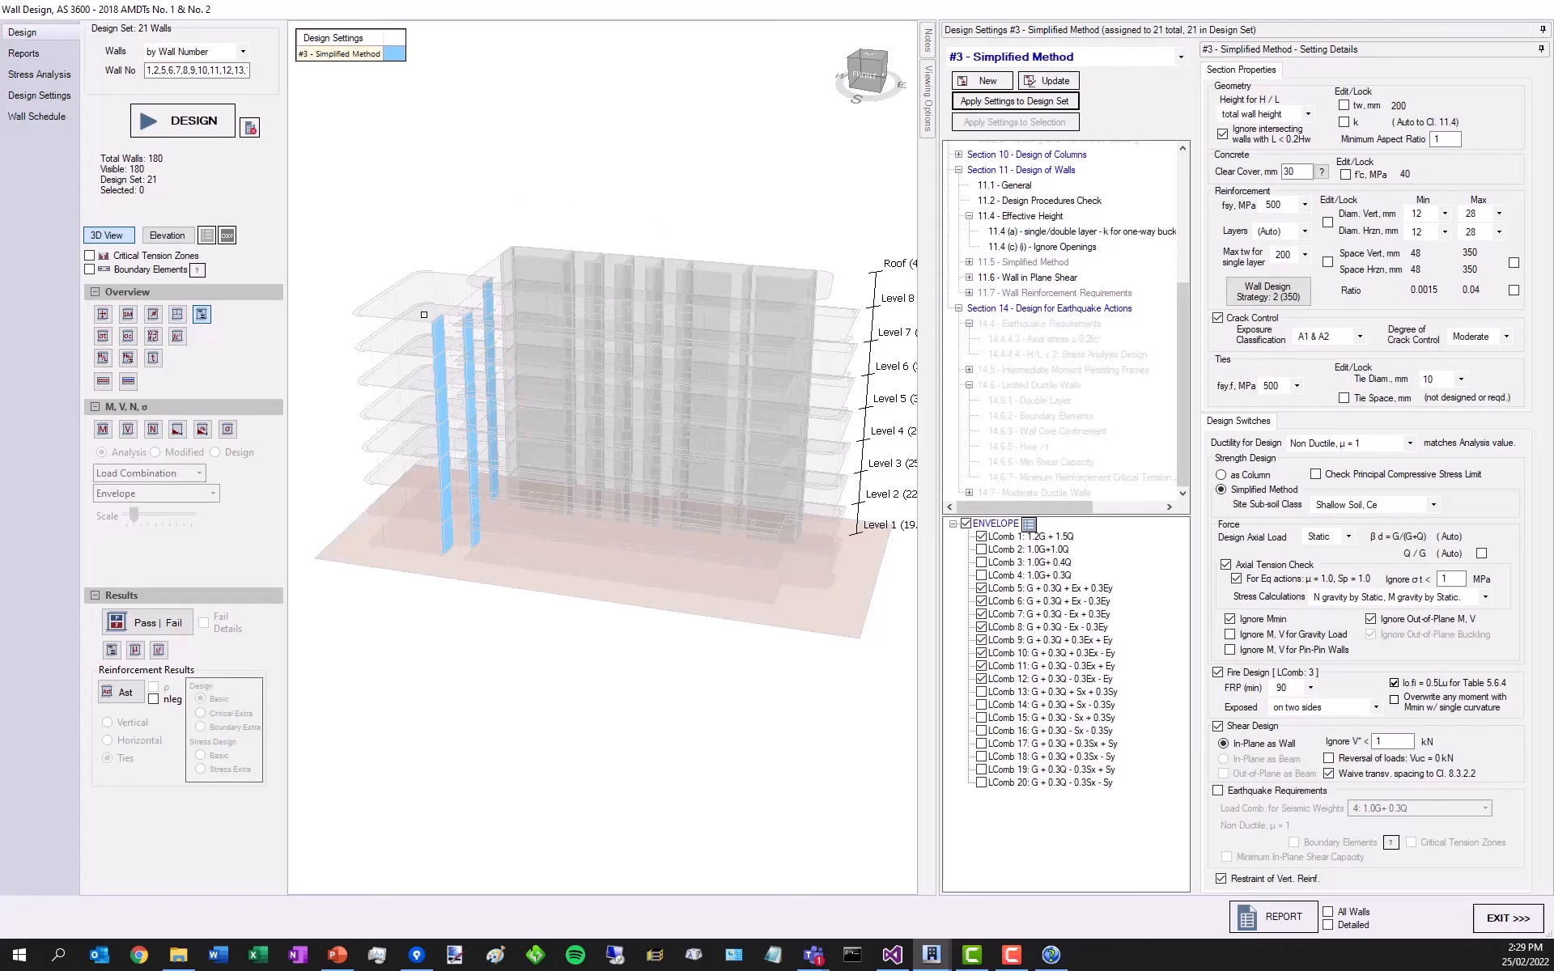
- Select all walls assigned #3 - Simplified Method, view the commands offered for the selection, and clear the selection
{"action": "left_click_drag", "start_coordinate": [495, 605], "coordinate": [382, 212]}
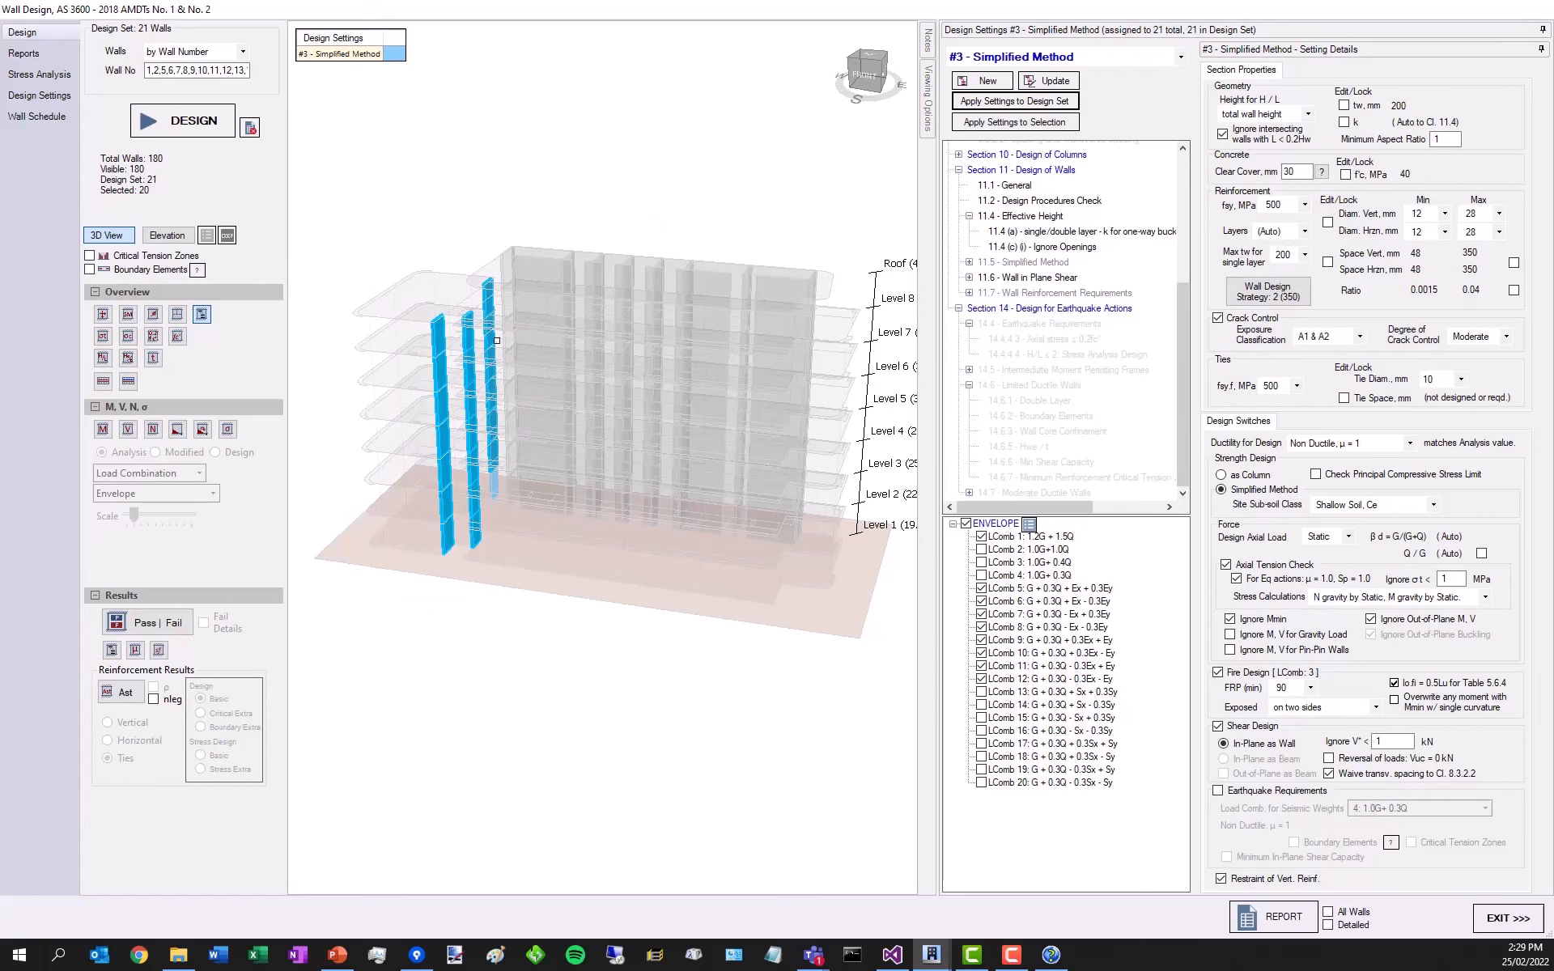
{"action": "left_click", "coordinate": [405, 256]}
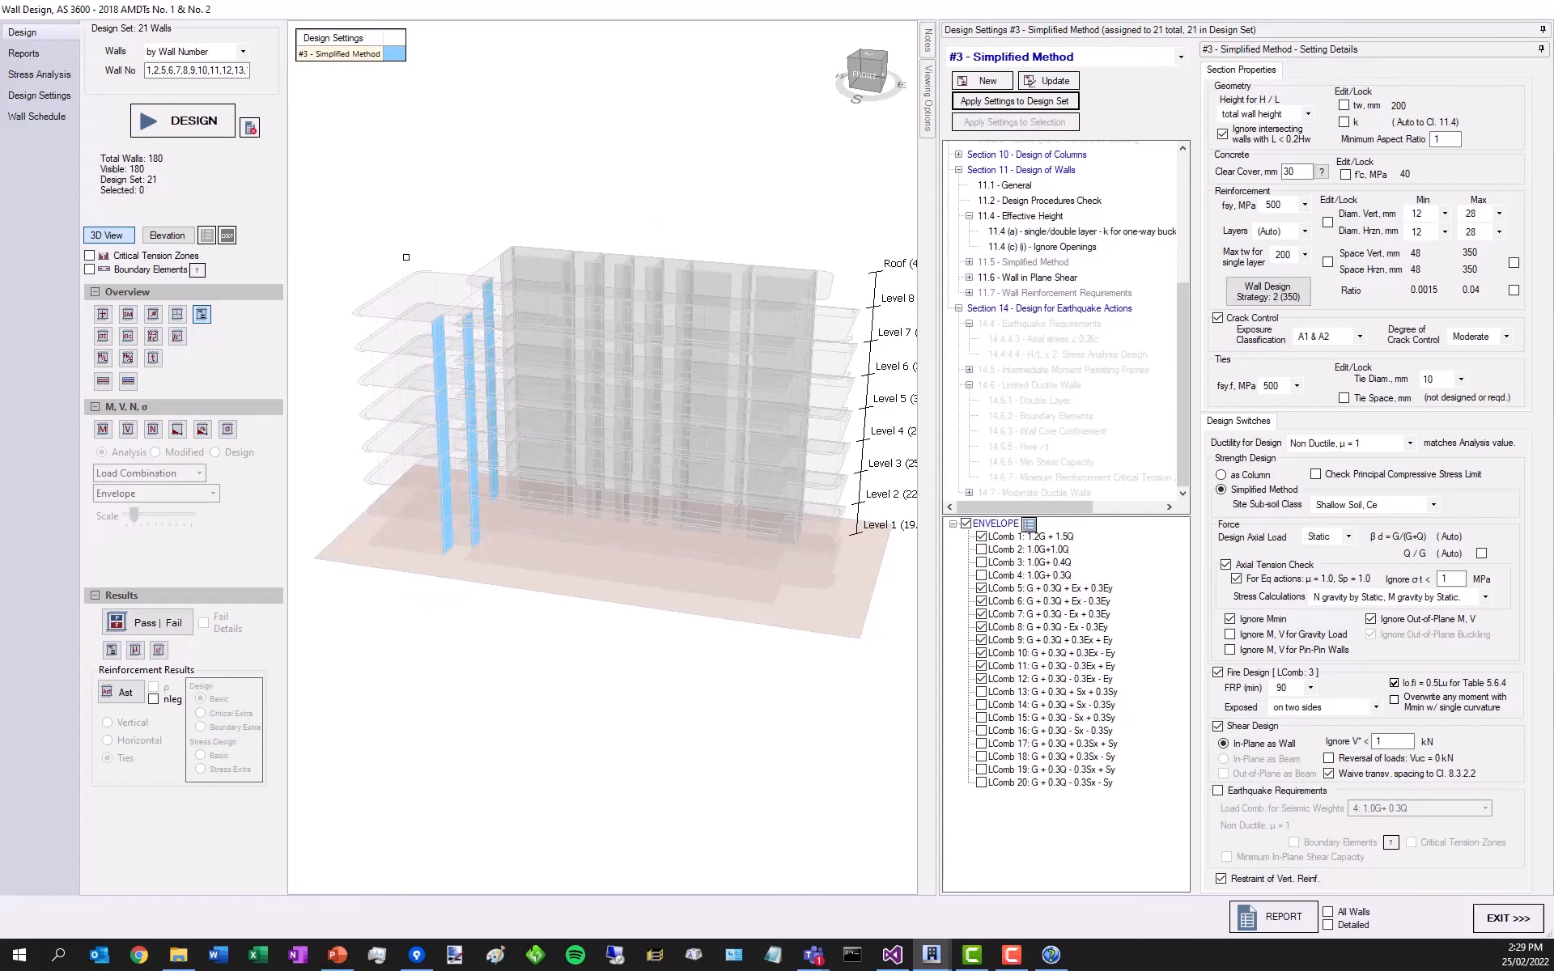
{"action": "left_click", "coordinate": [362, 54]}
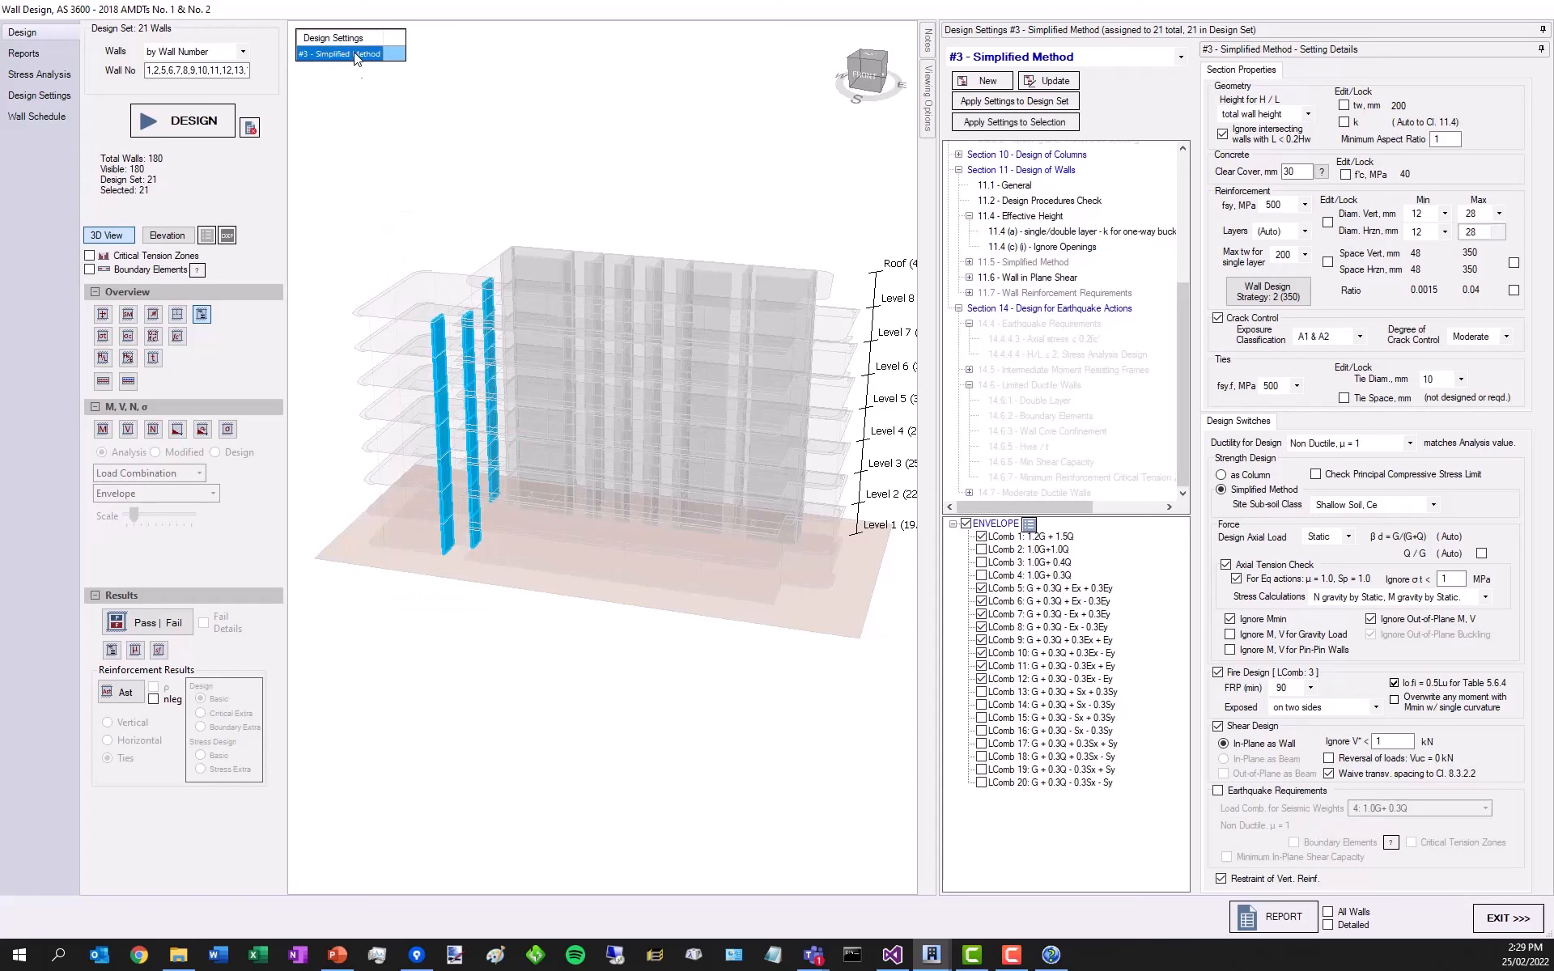
{"action": "right_click", "coordinate": [431, 335]}
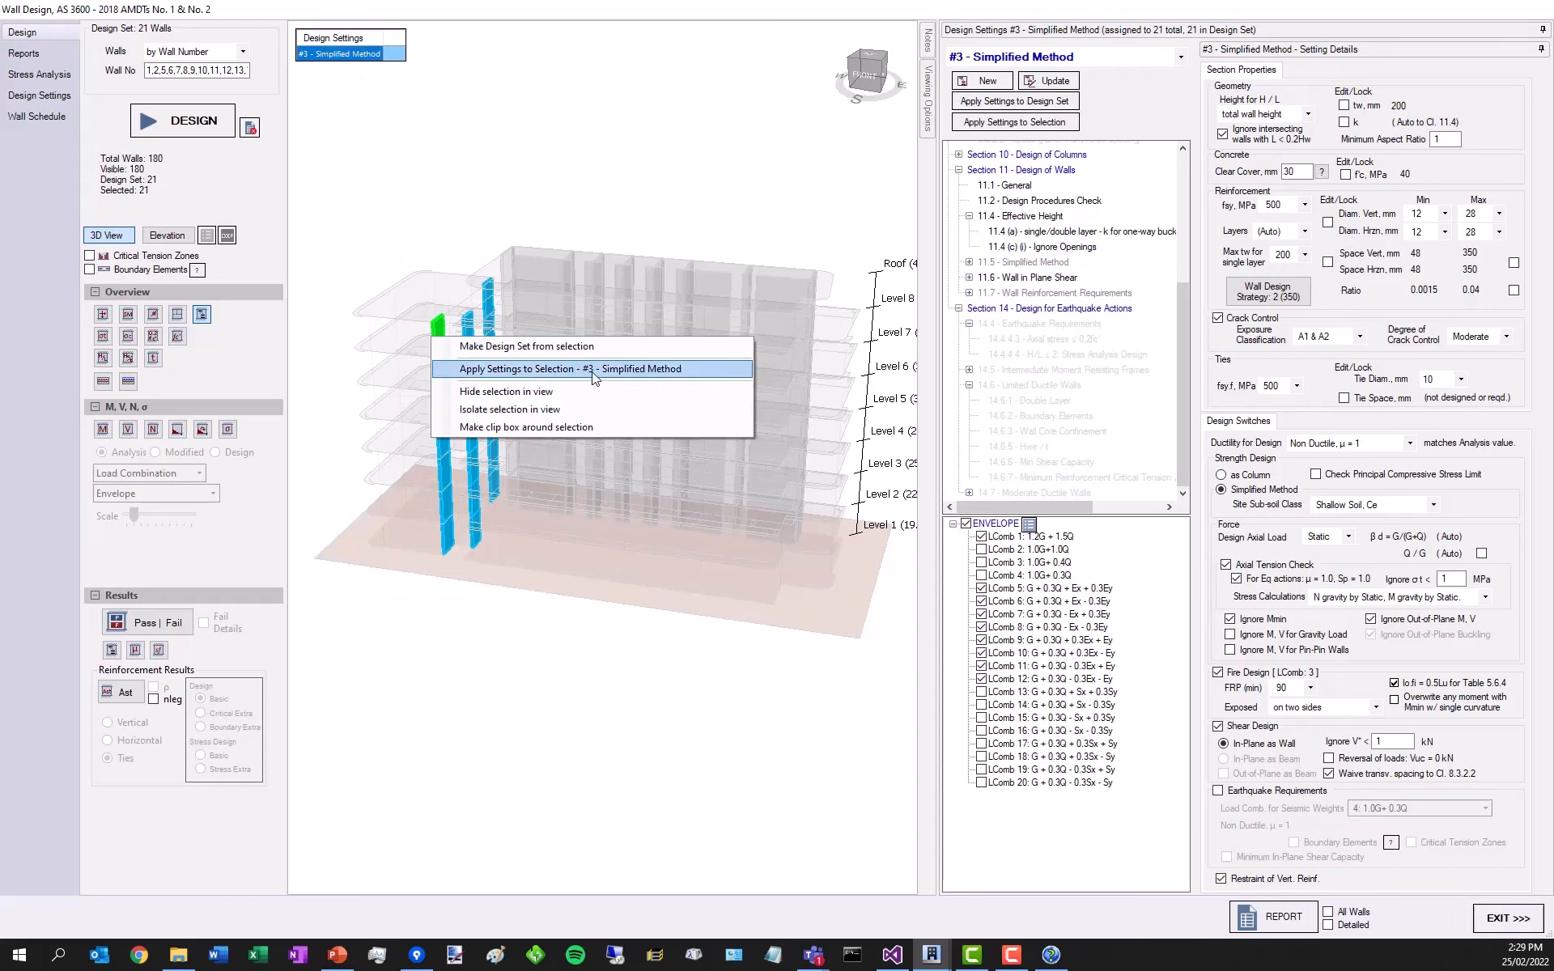
{"action": "left_click", "coordinate": [665, 156]}
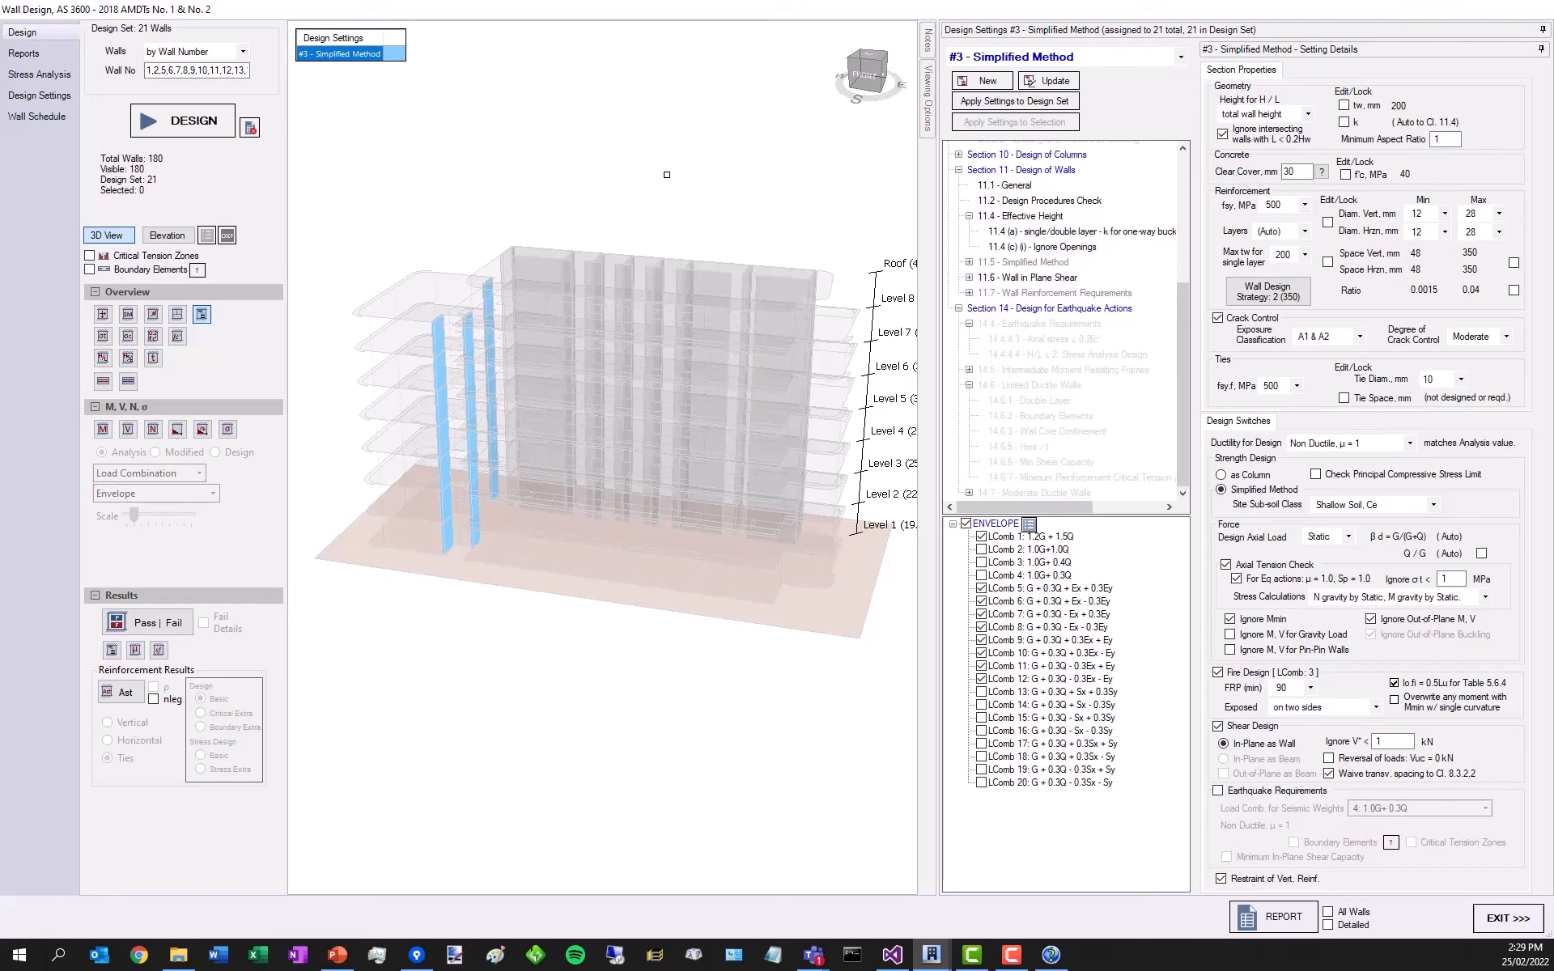
{"action": "left_click", "coordinate": [358, 58]}
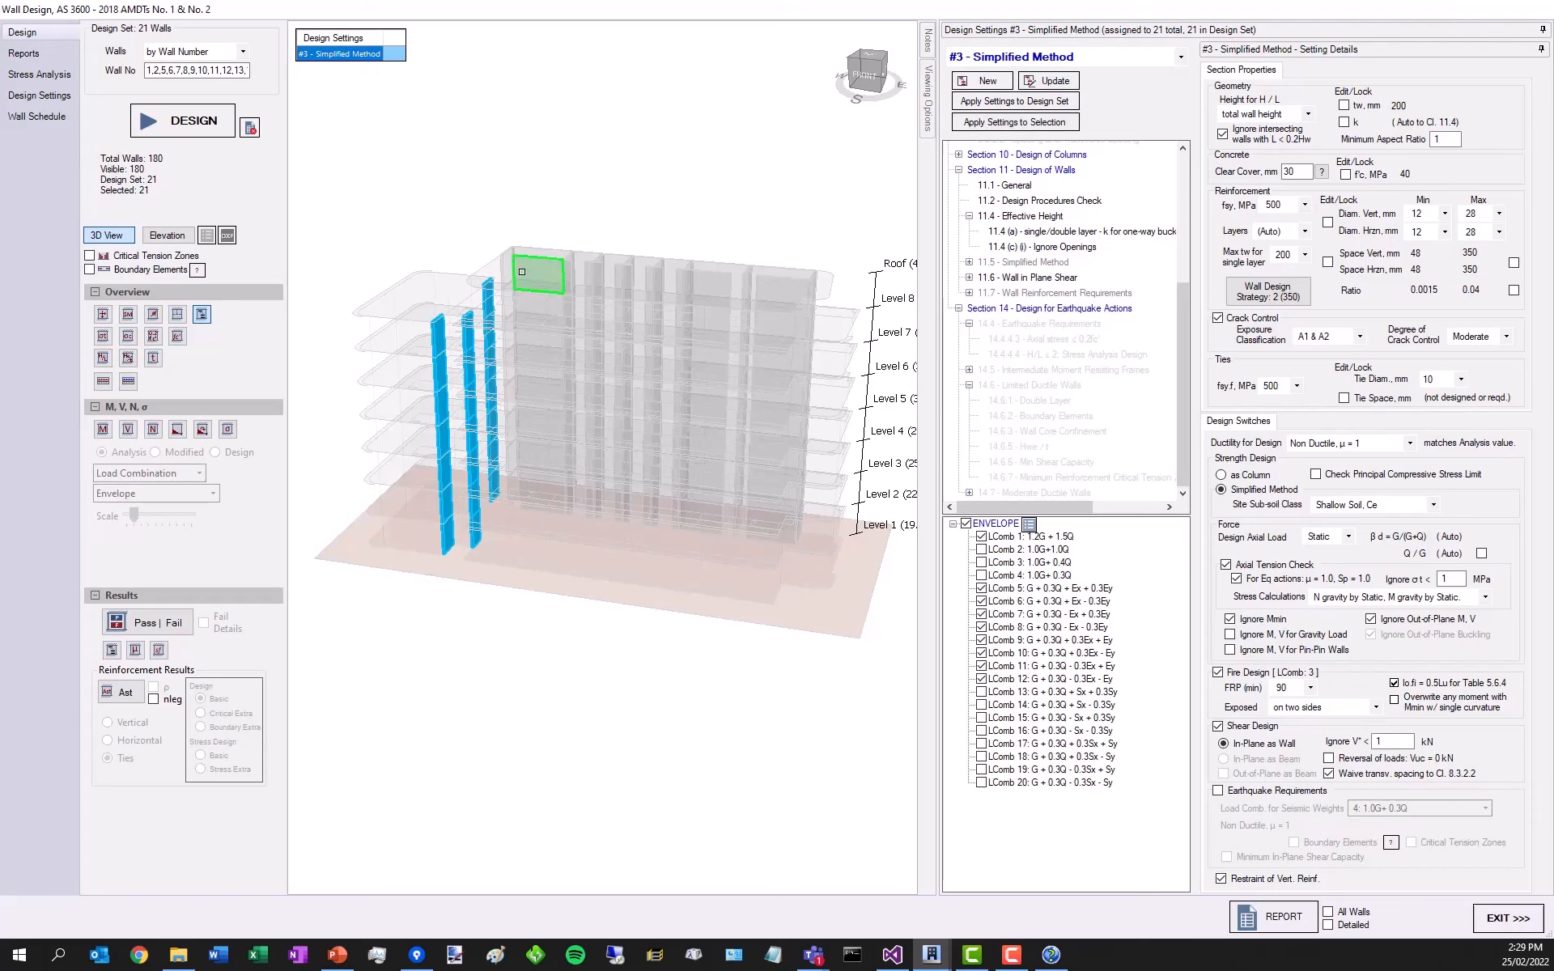
{"action": "left_click", "coordinate": [620, 131]}
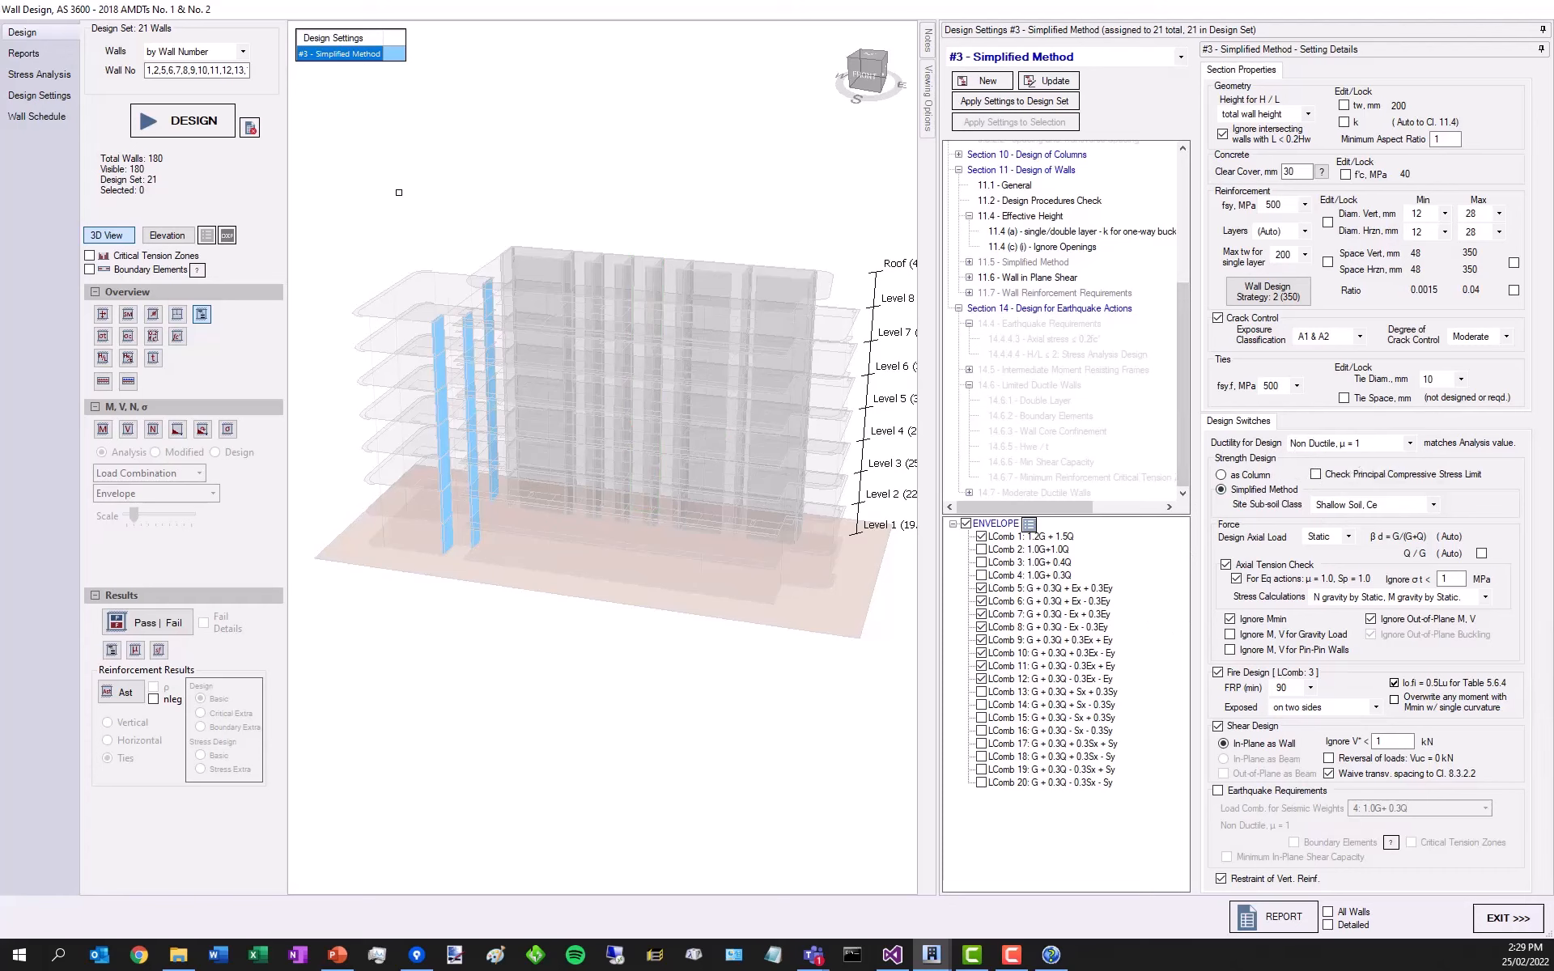
- Colour the design set by whether the Simplified Method is allowed and view the three wall stacks up close
{"action": "left_click", "coordinate": [130, 317]}
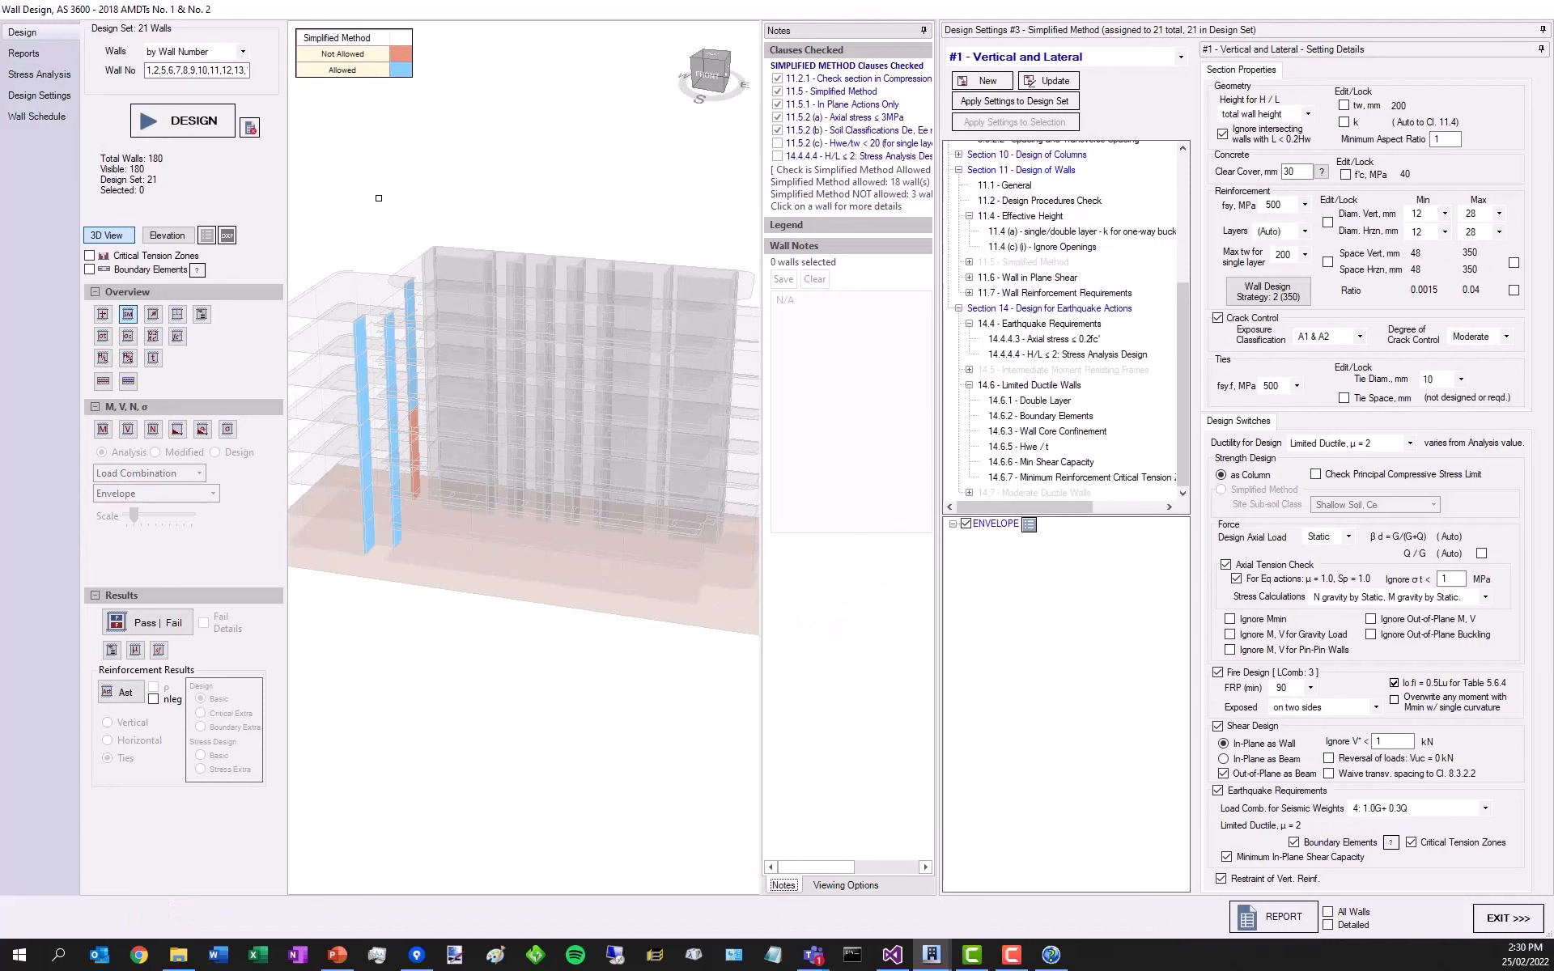
{"action": "scroll", "coordinate": [590, 323], "scroll_direction": "down", "scroll_amount": 2}
{"action": "scroll", "coordinate": [334, 301], "scroll_direction": "up", "scroll_amount": 3}
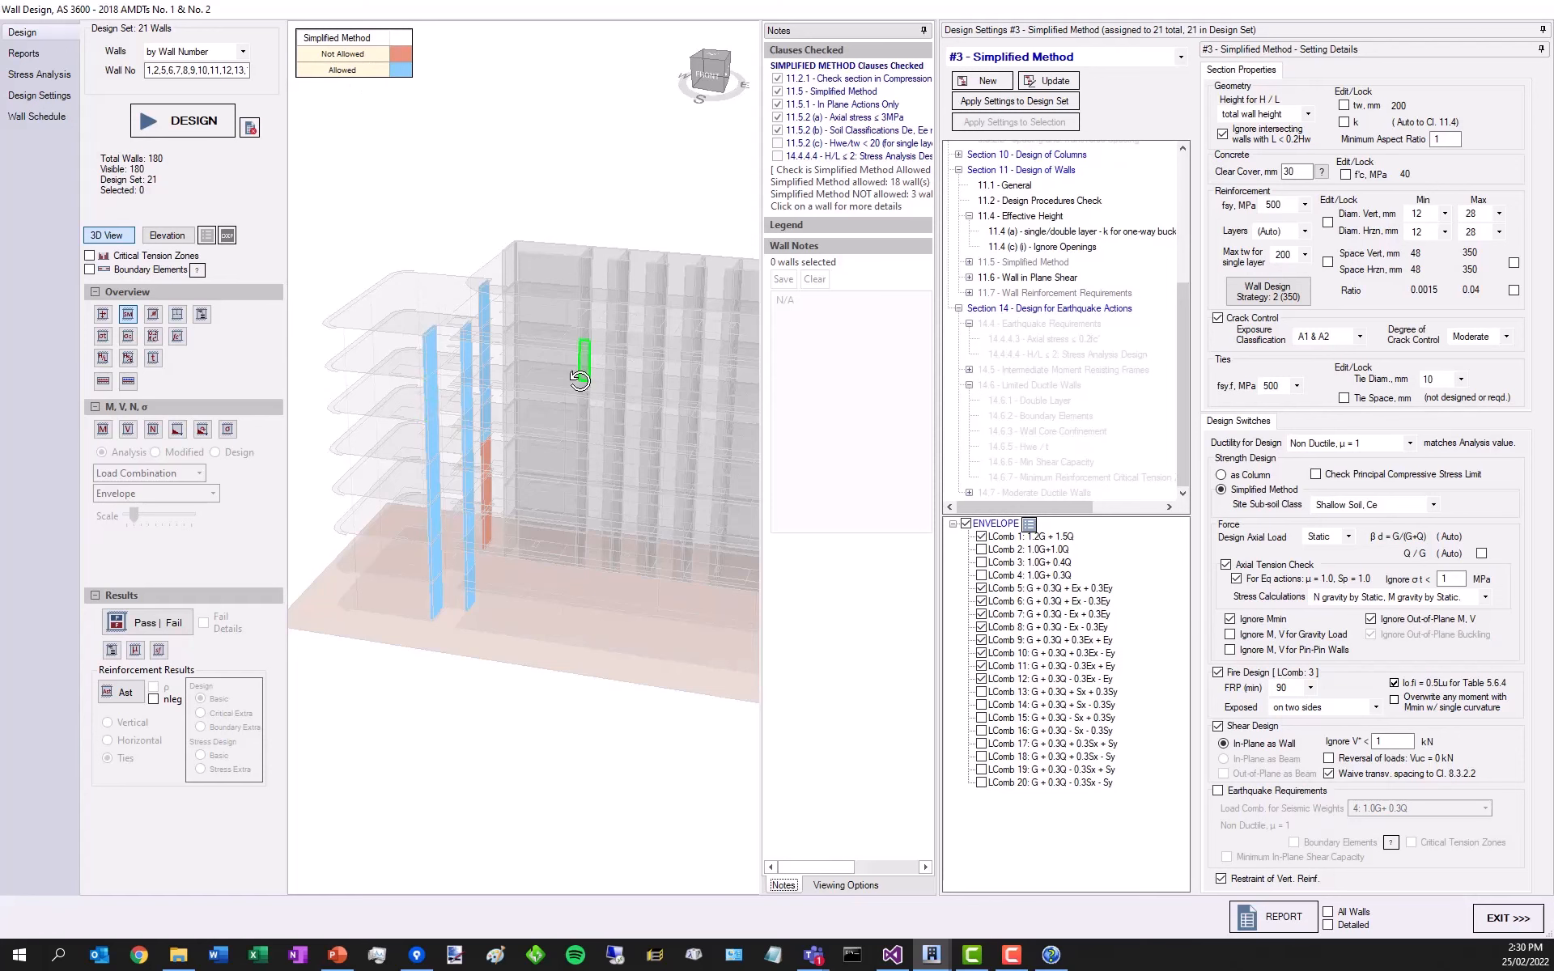
{"action": "left_click_drag", "start_coordinate": [582, 366], "coordinate": [546, 379]}
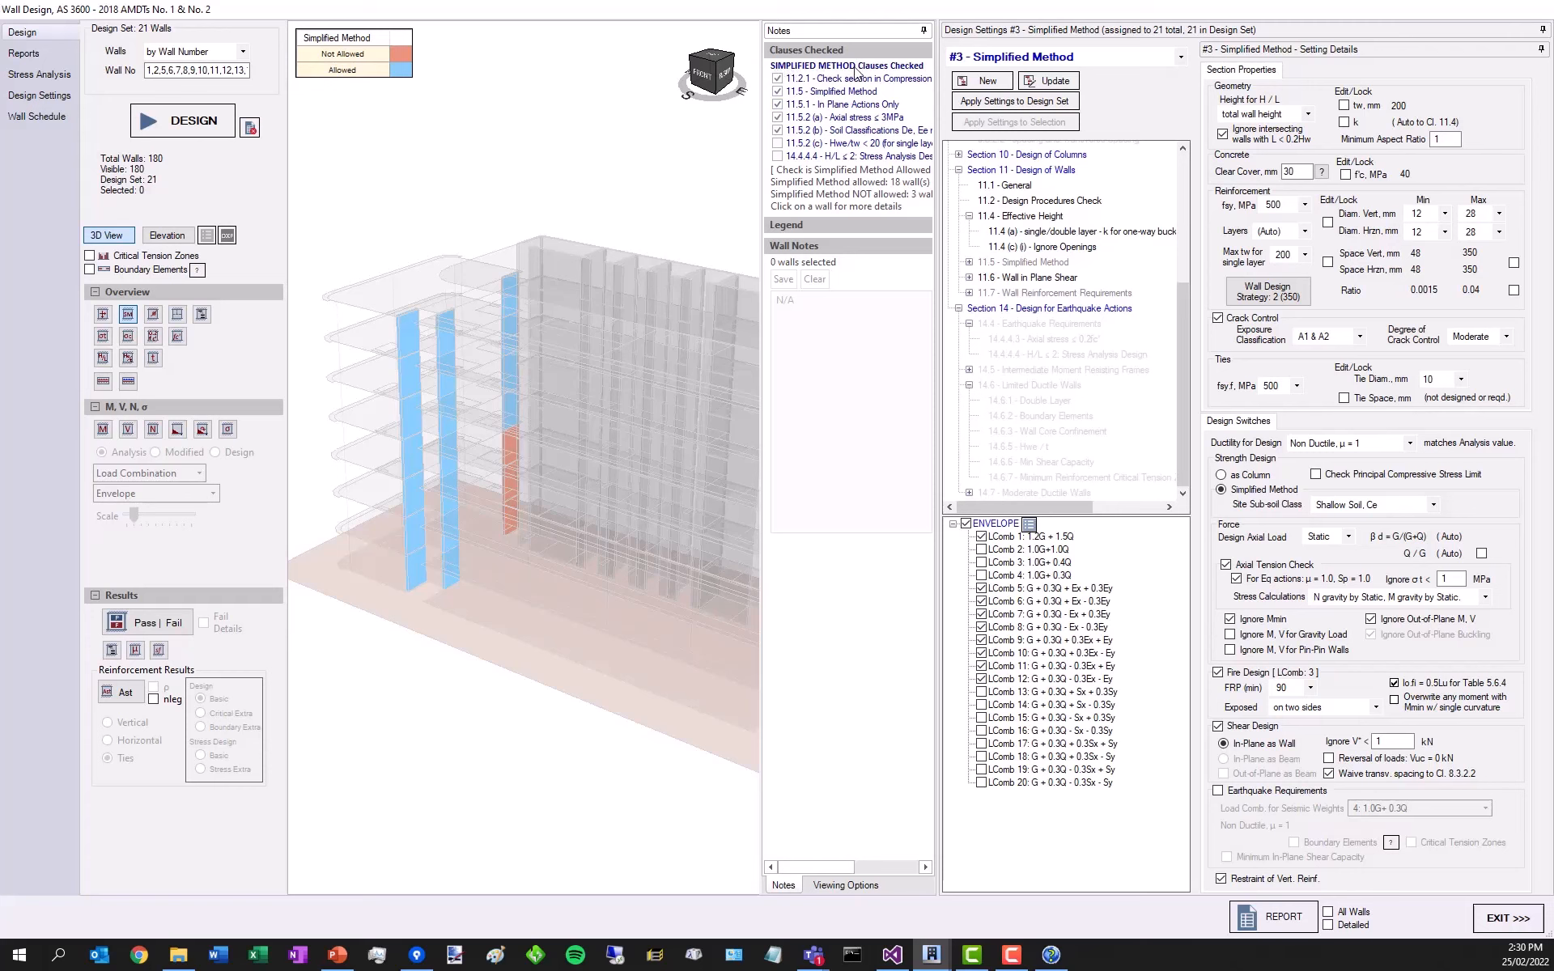
- Review the clauses checked for the Simplified Method, from 11.5 through 11.5.2 (b)
{"action": "left_click", "coordinate": [782, 91]}
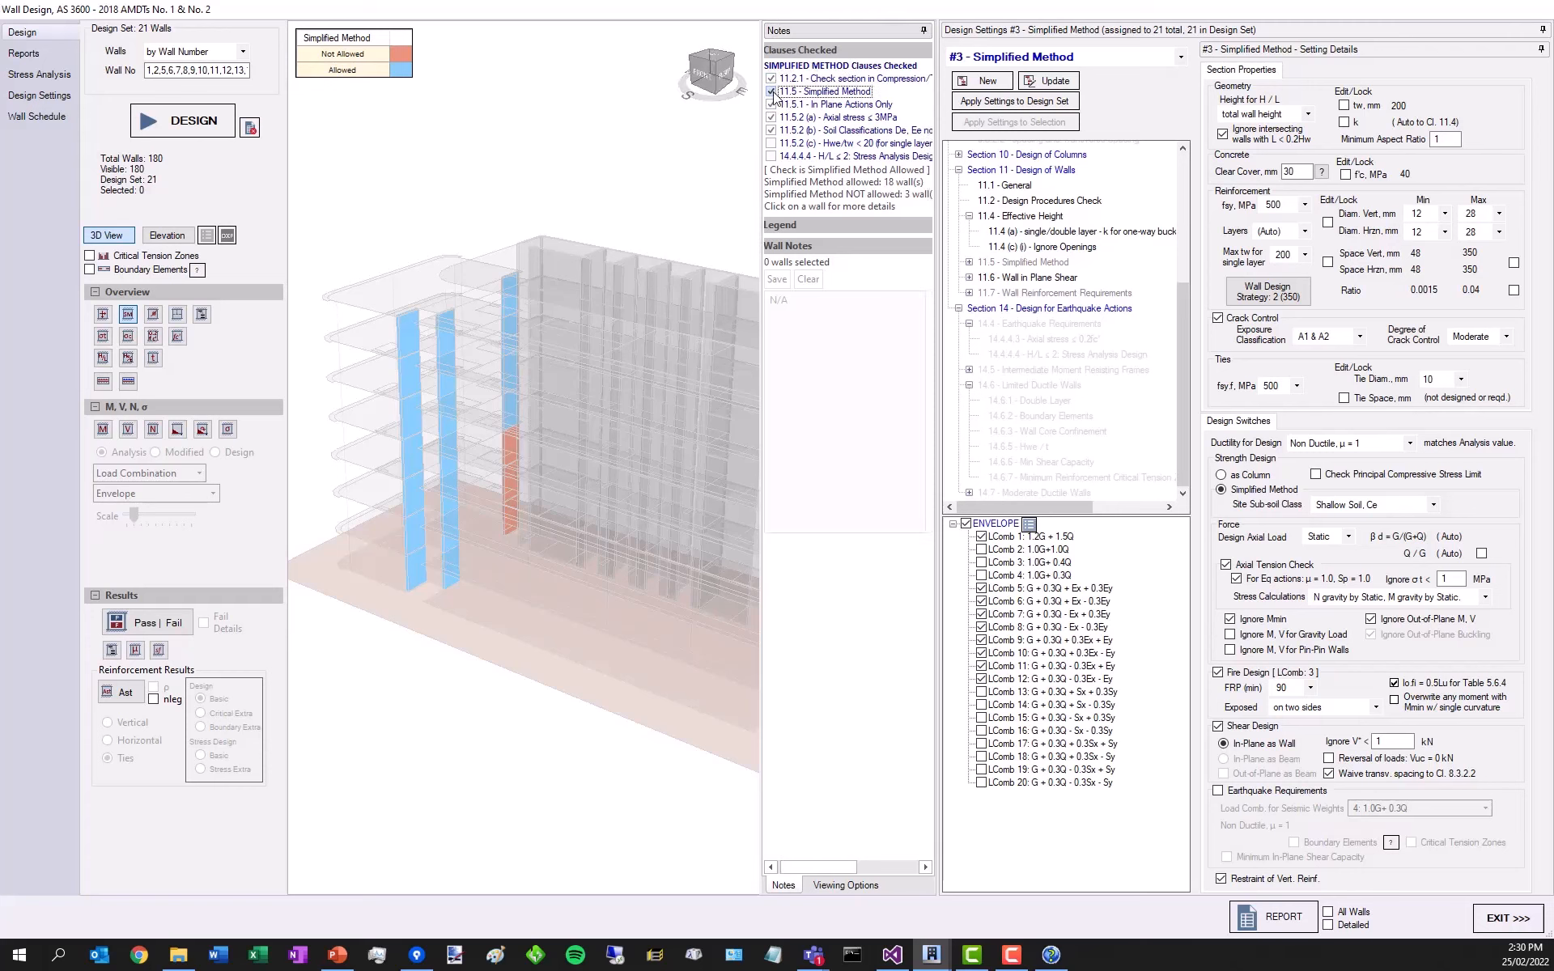
{"action": "left_click", "coordinate": [772, 105]}
{"action": "left_click", "coordinate": [773, 117]}
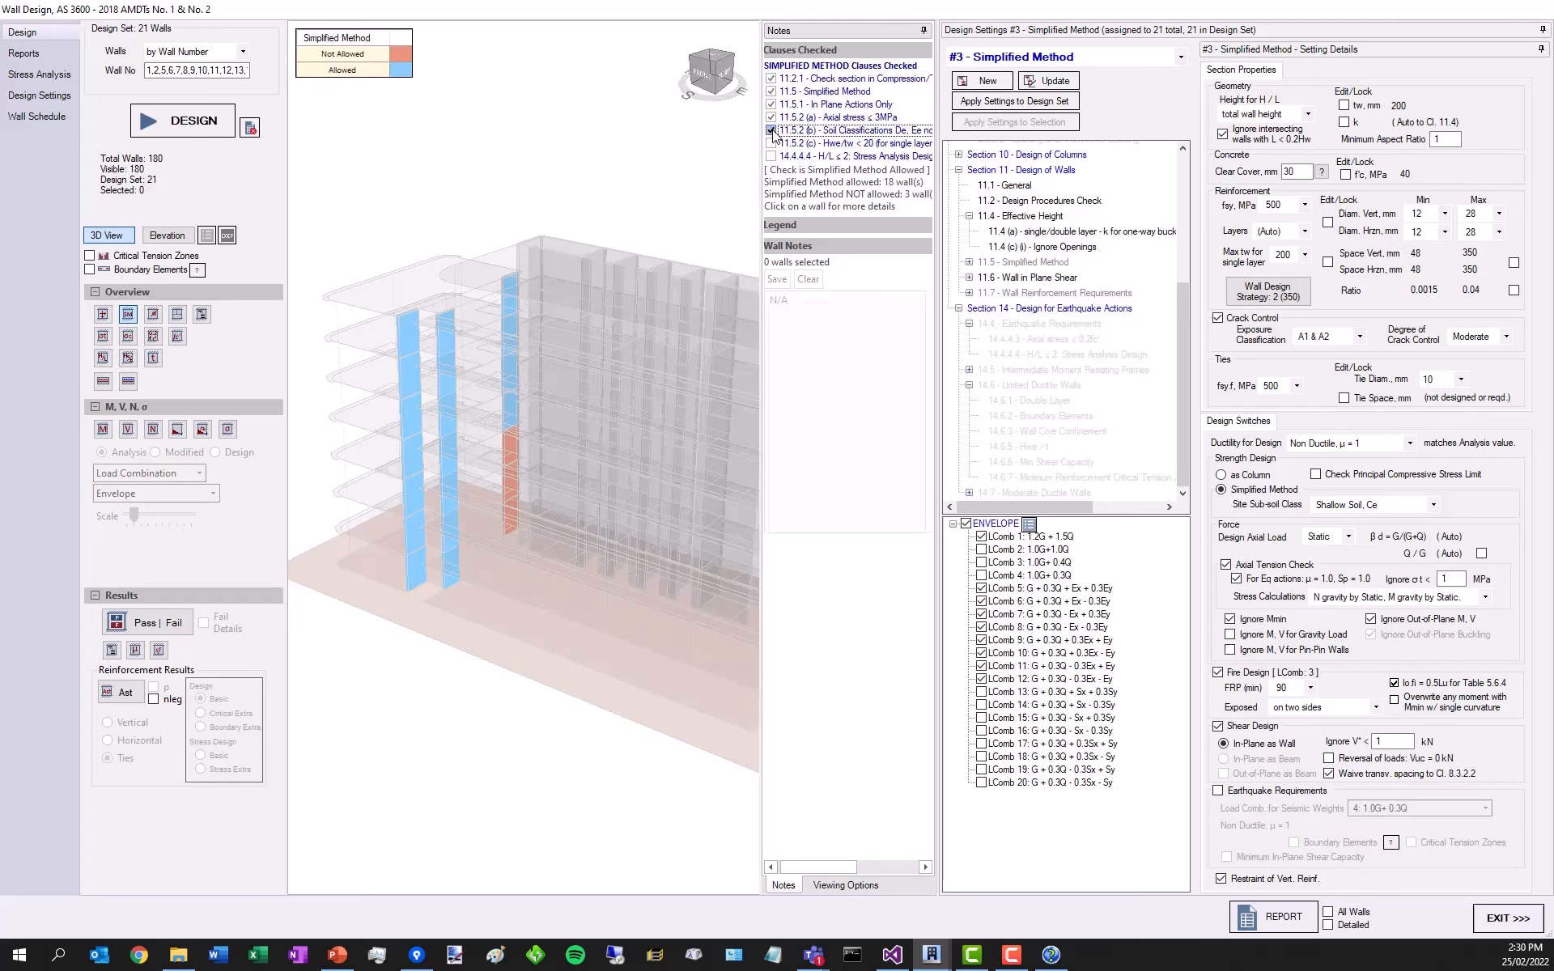
{"action": "left_click", "coordinate": [773, 118]}
{"action": "left_click", "coordinate": [773, 105]}
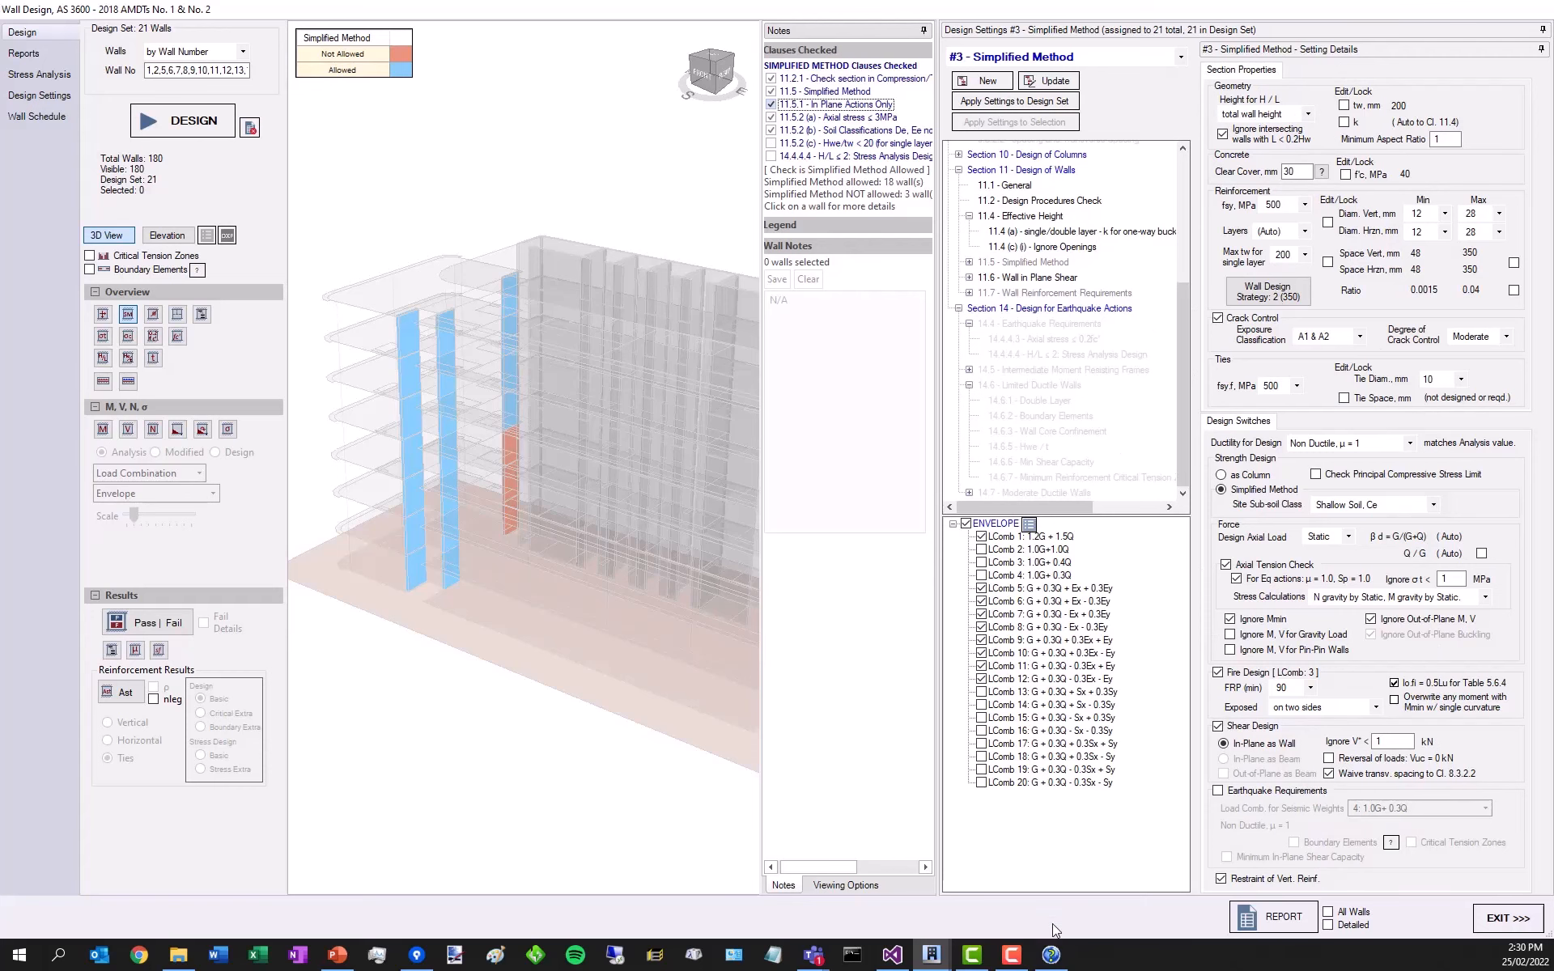
- Switch to the RCB manual in WinCHM, read how the Simplified Method topic links checked clauses to design settings, and return to Wall Design
{"action": "left_click", "coordinate": [1050, 954]}
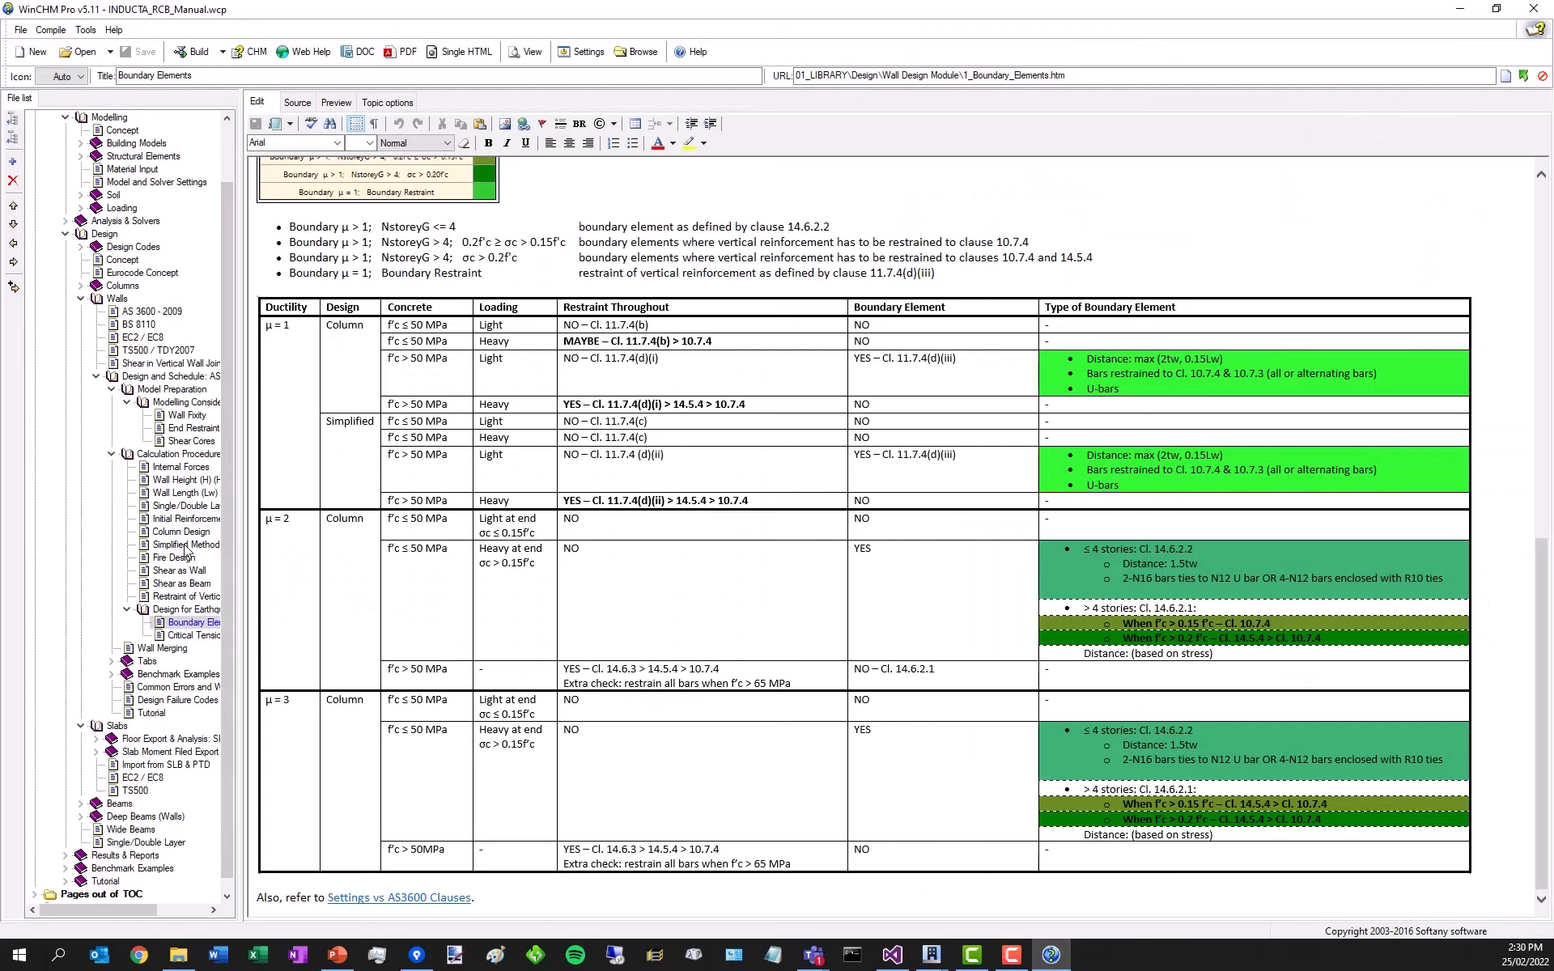
{"action": "left_click", "coordinate": [185, 545]}
{"action": "scroll", "coordinate": [603, 543], "scroll_direction": "down", "scroll_amount": 3}
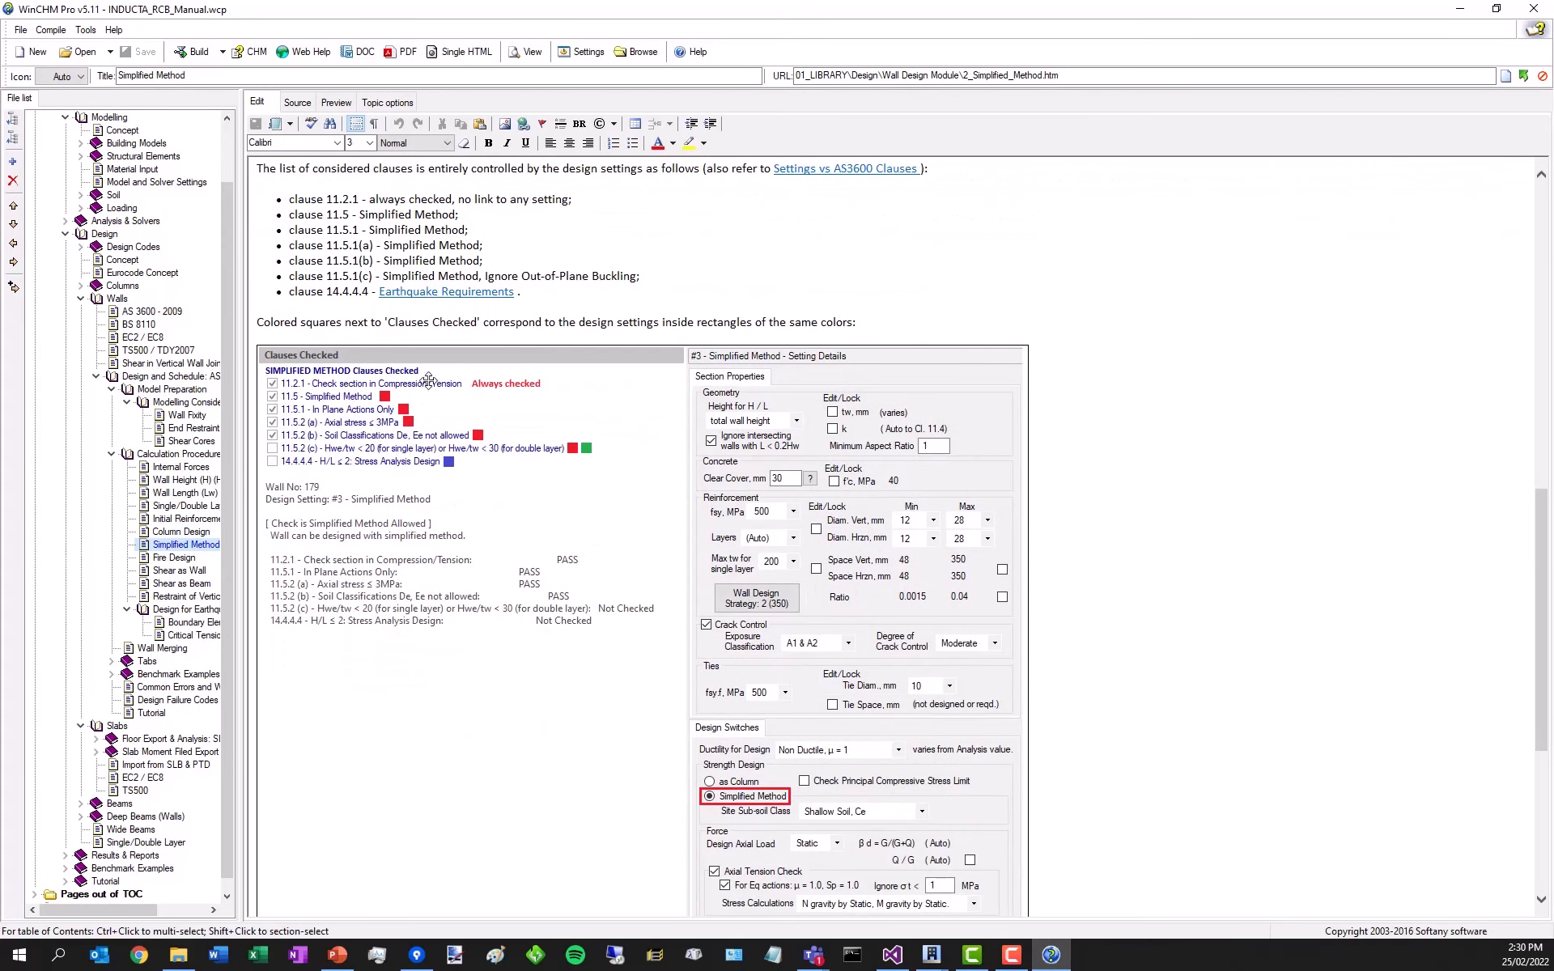
{"action": "scroll", "coordinate": [433, 438], "scroll_direction": "down", "scroll_amount": 3}
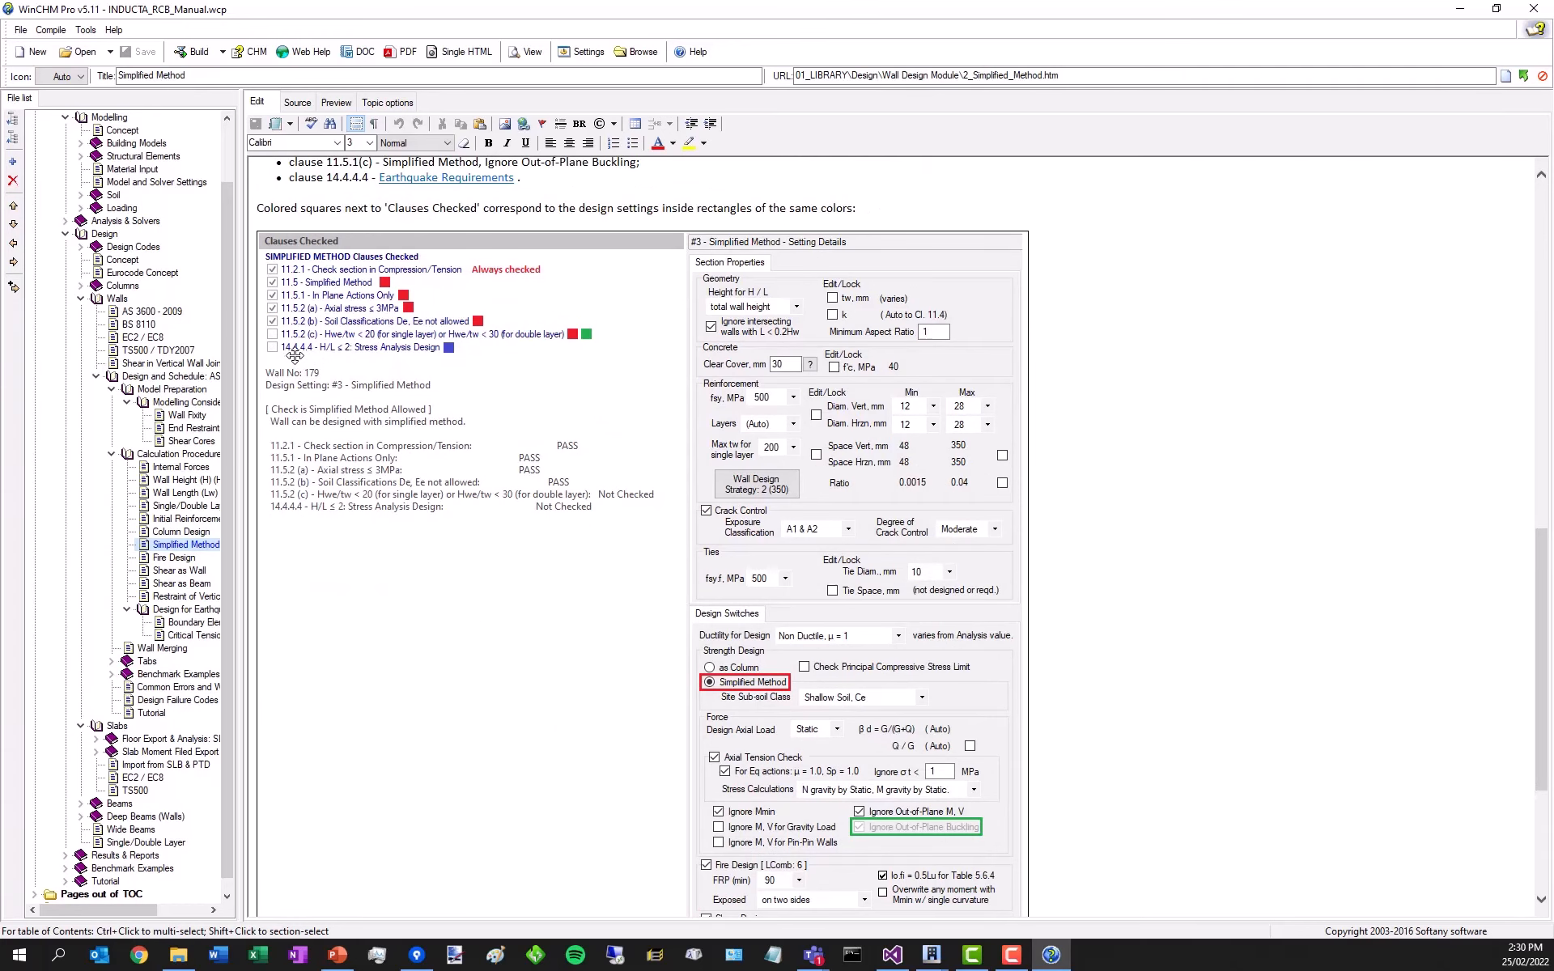
{"action": "scroll", "coordinate": [559, 469], "scroll_direction": "down", "scroll_amount": 5}
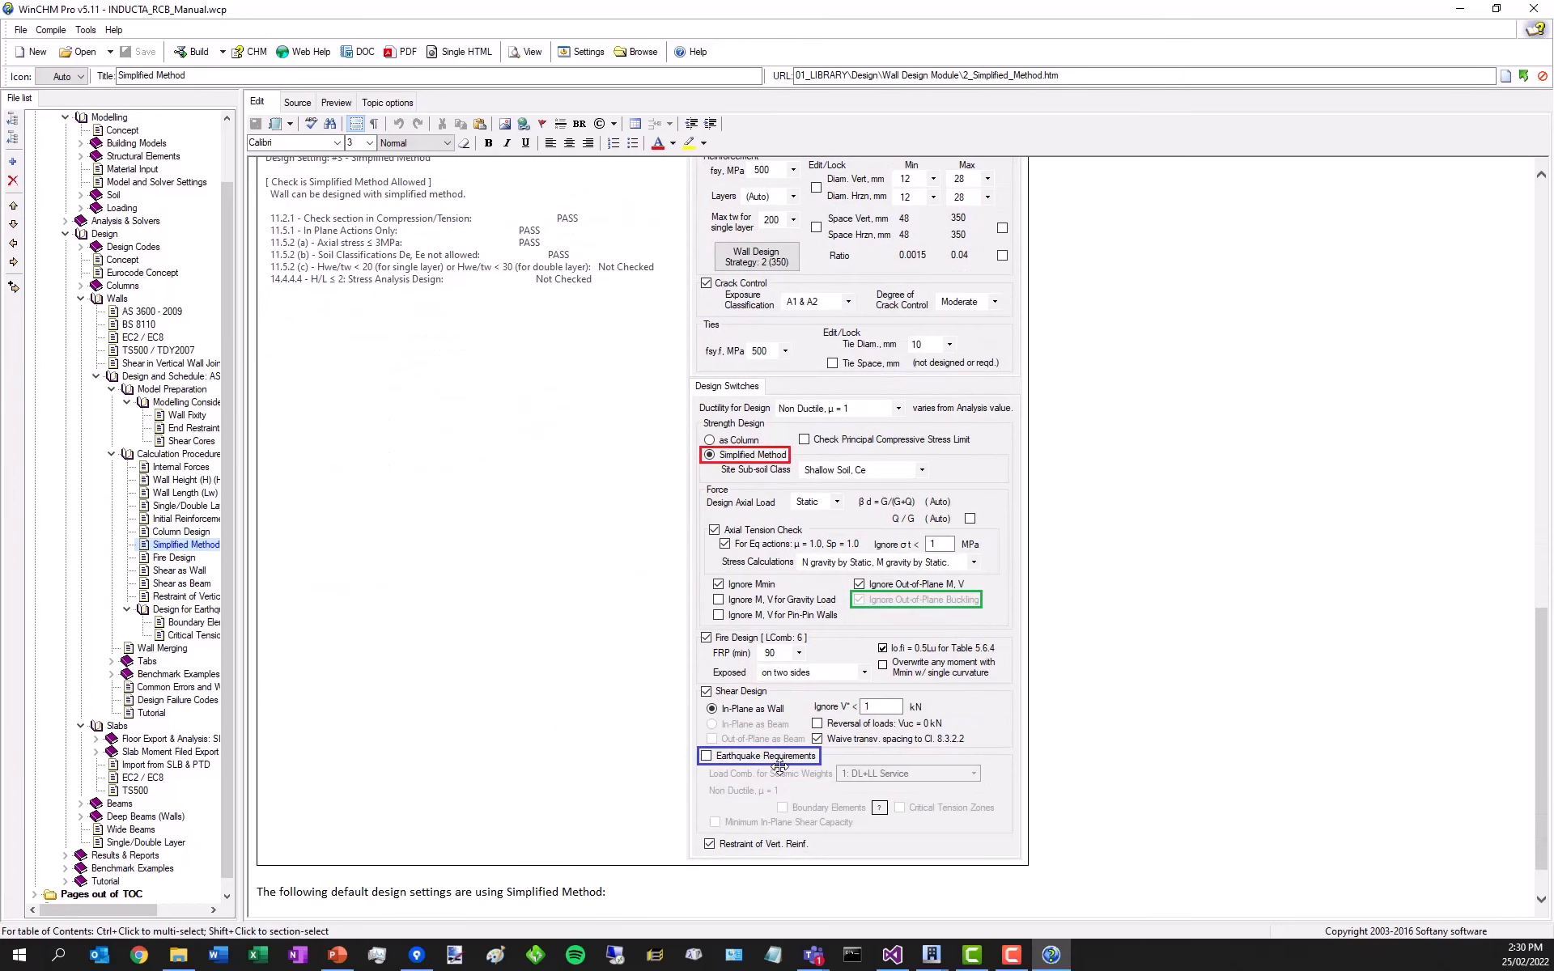
{"action": "scroll", "coordinate": [688, 696], "scroll_direction": "up", "scroll_amount": 5}
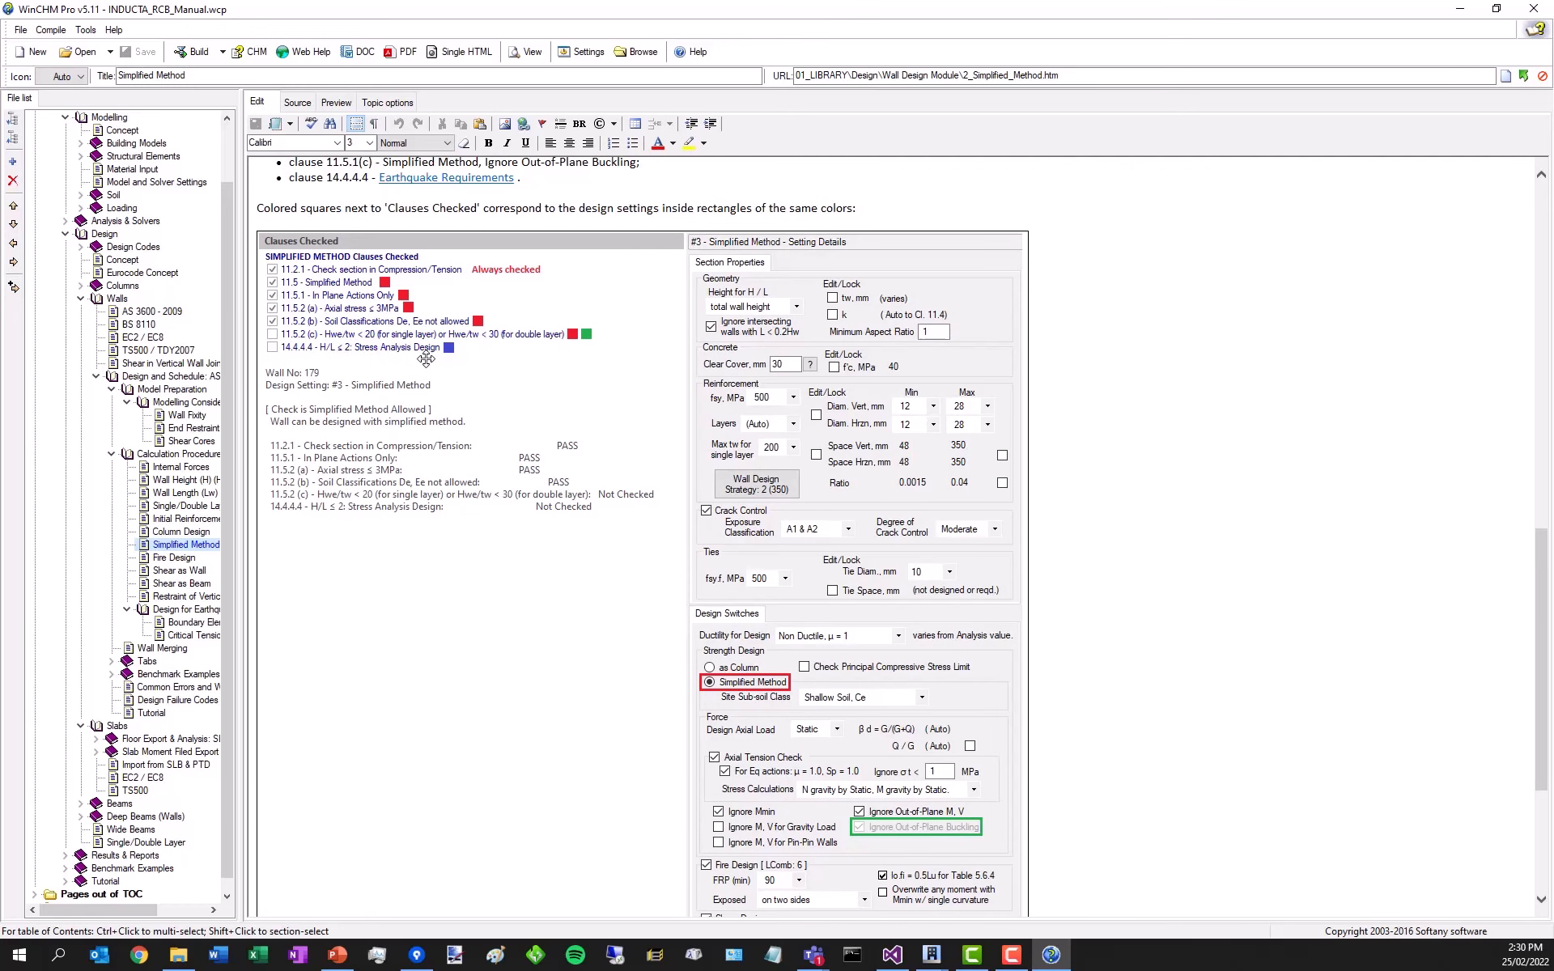
{"action": "left_click", "coordinate": [1460, 9]}
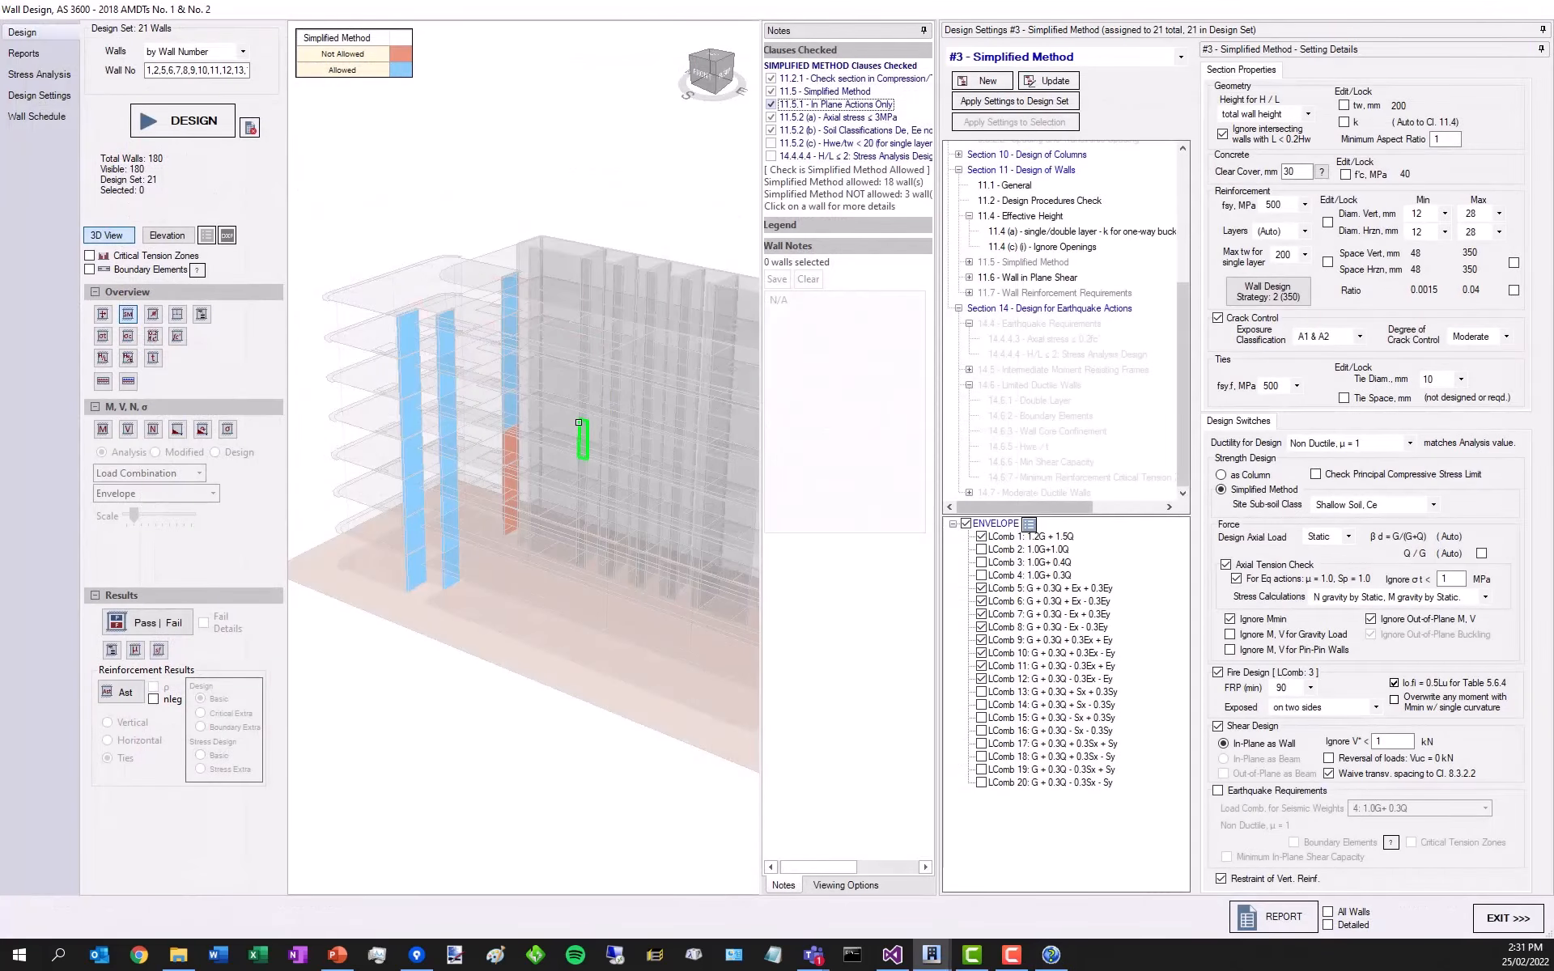
- Open the Simplified Method check report for Wall No: 13, examine its clause results, and close the report
{"action": "left_click", "coordinate": [412, 415]}
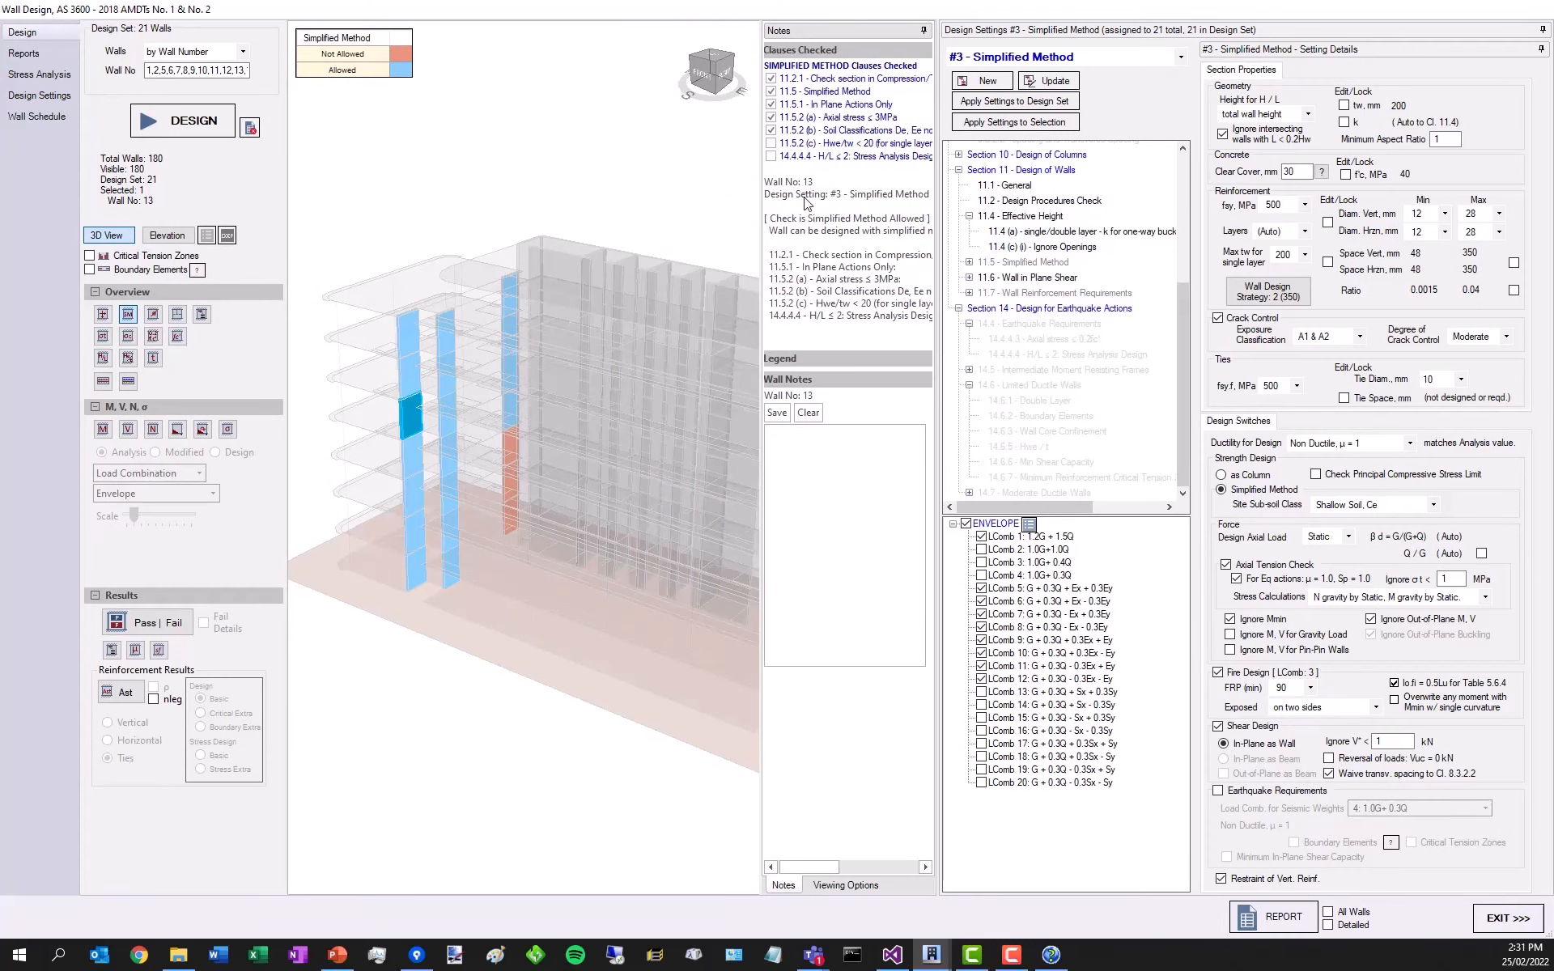
{"action": "double_click", "coordinate": [836, 281]}
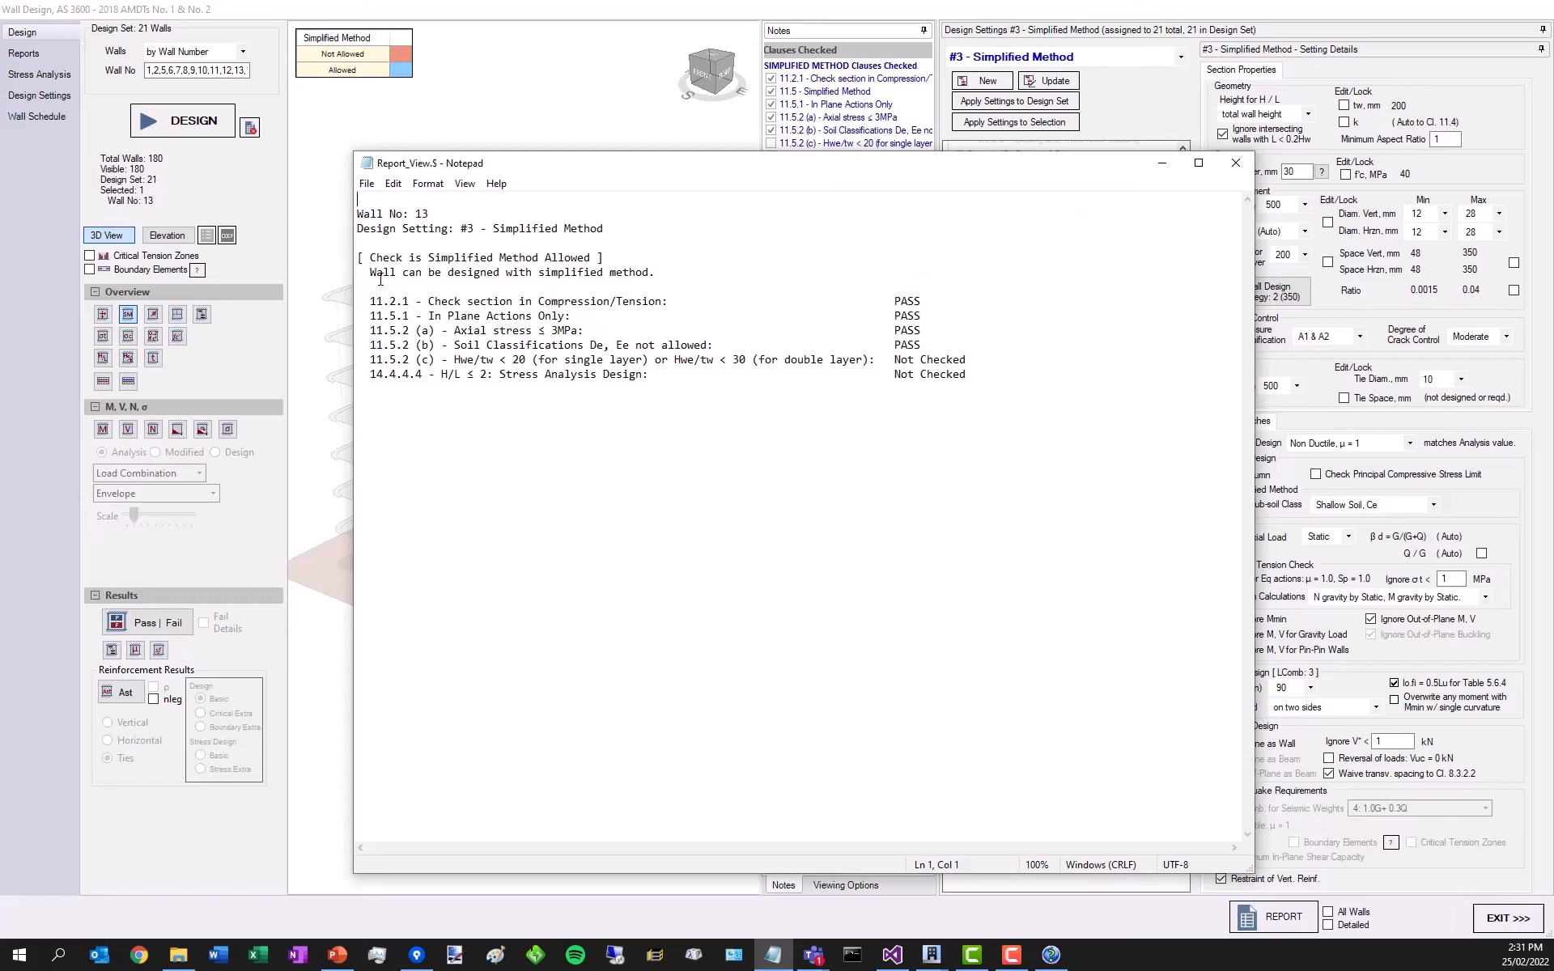
{"action": "left_click_drag", "start_coordinate": [372, 305], "coordinate": [958, 343]}
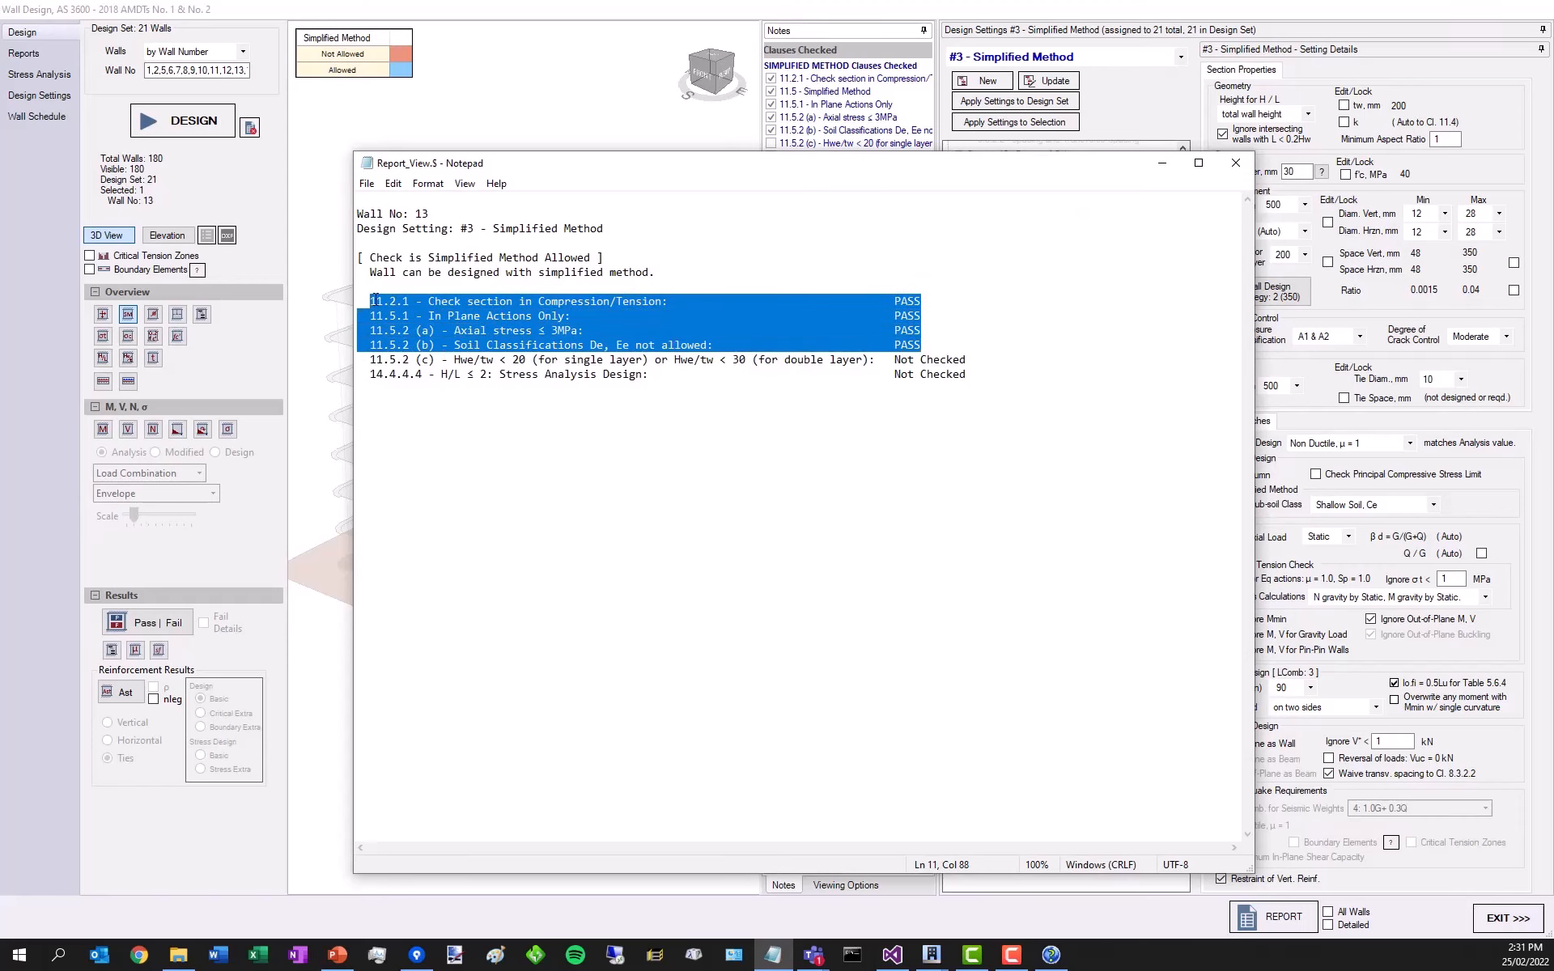
{"action": "left_click", "coordinate": [950, 344]}
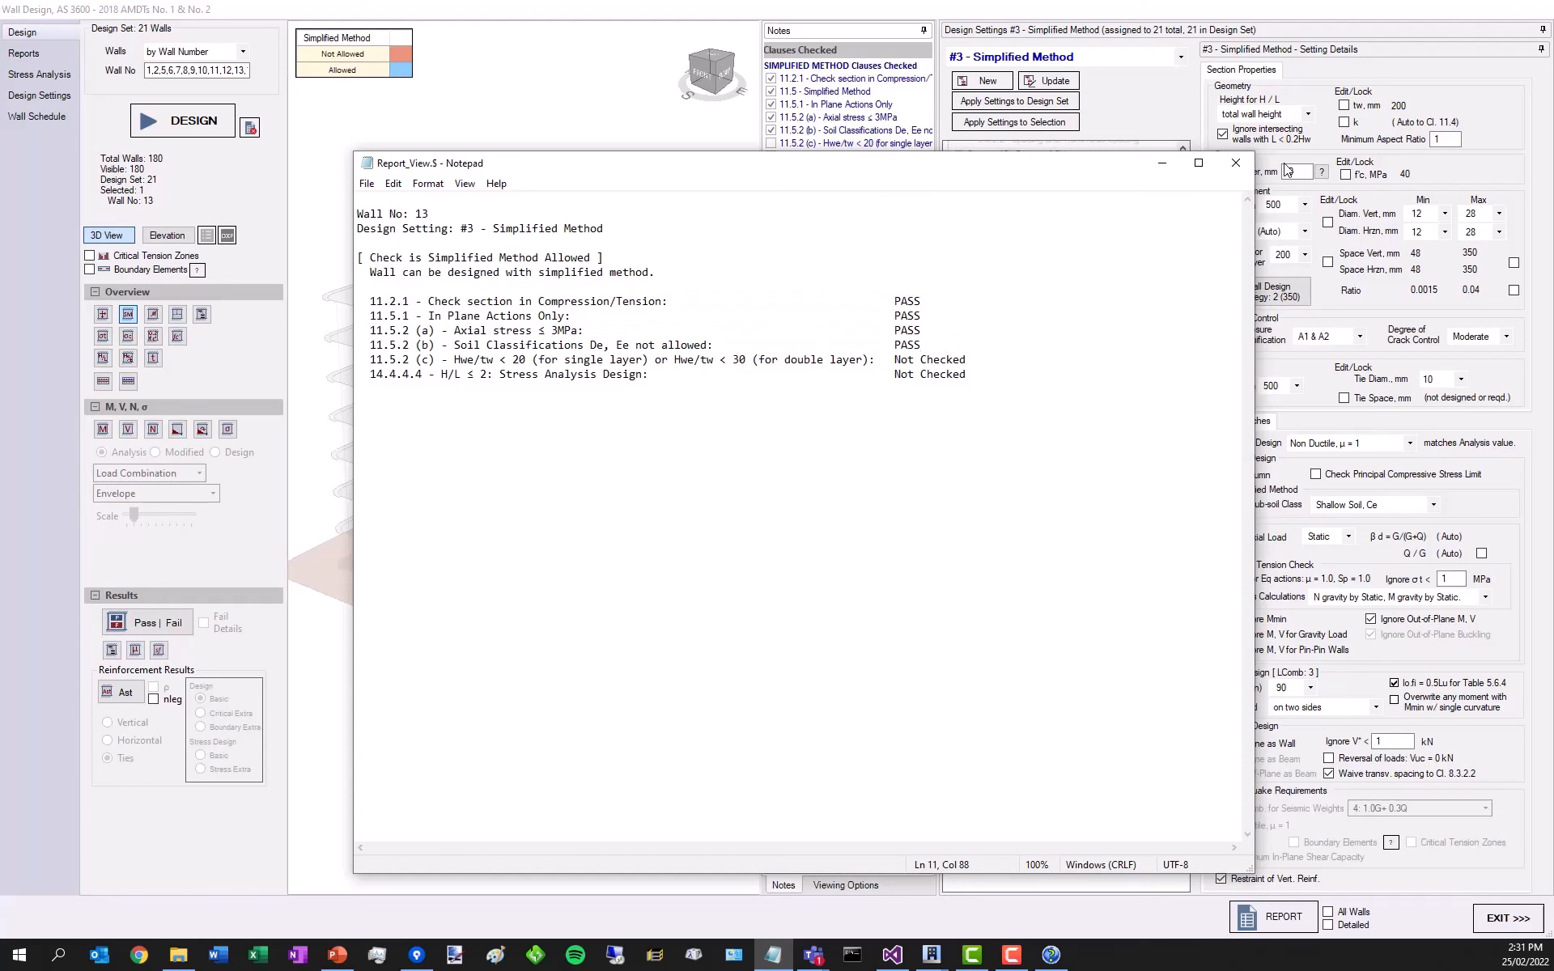
{"action": "left_click", "coordinate": [1235, 162]}
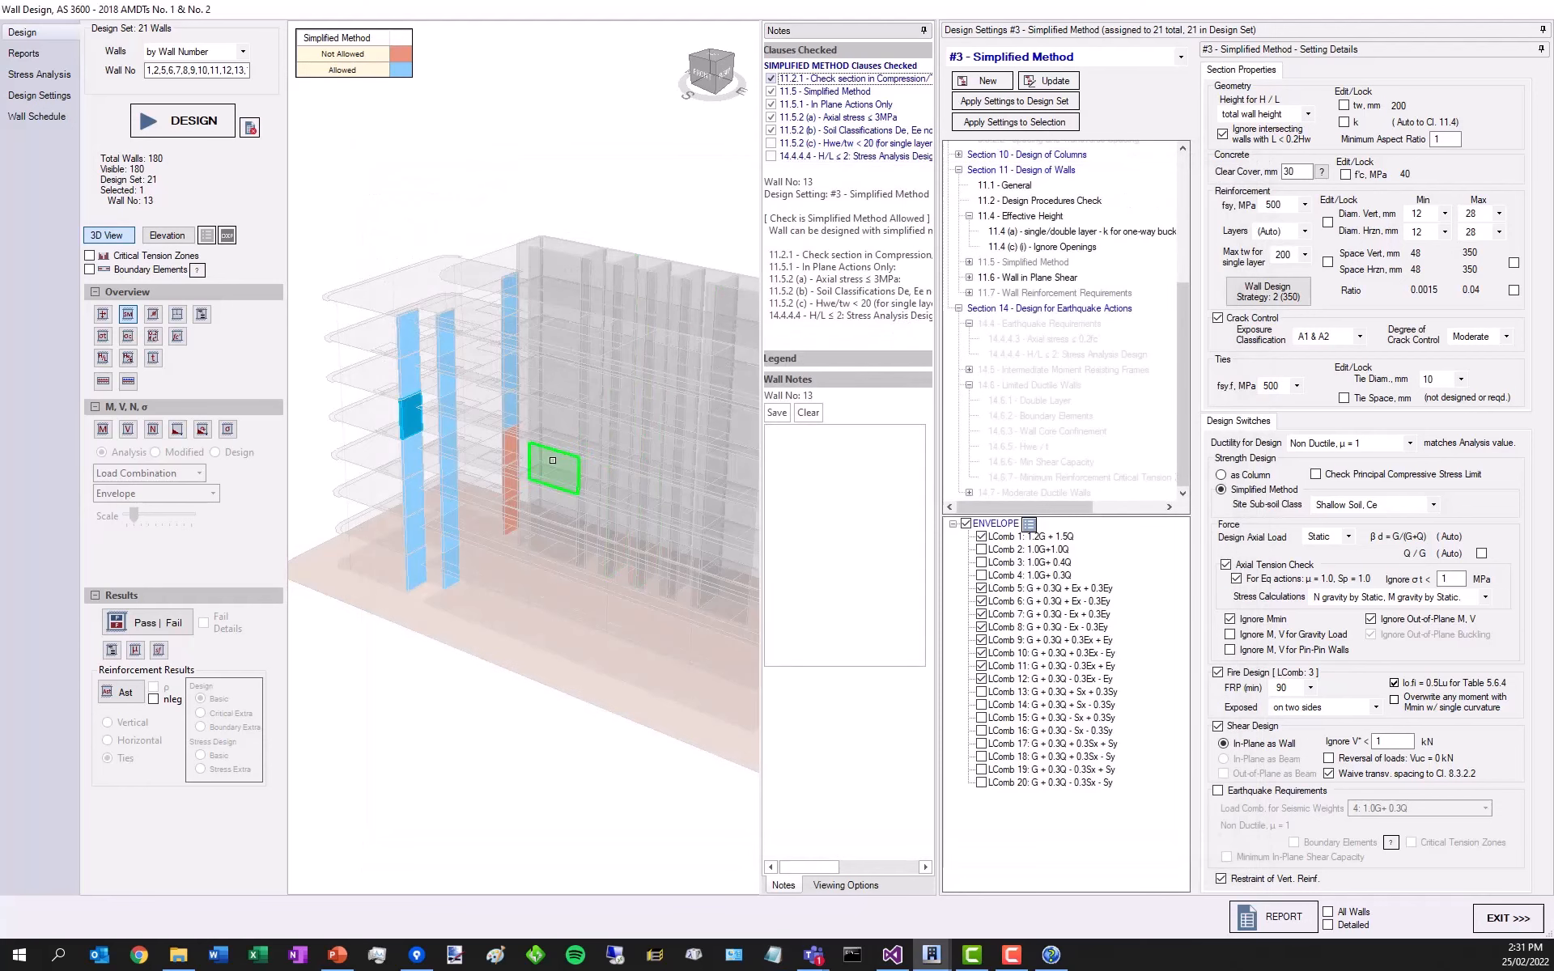
- Open the Simplified Method check report for Wall No: 9, examine why the method is not allowed, close it and deselect the wall
{"action": "left_click", "coordinate": [508, 450]}
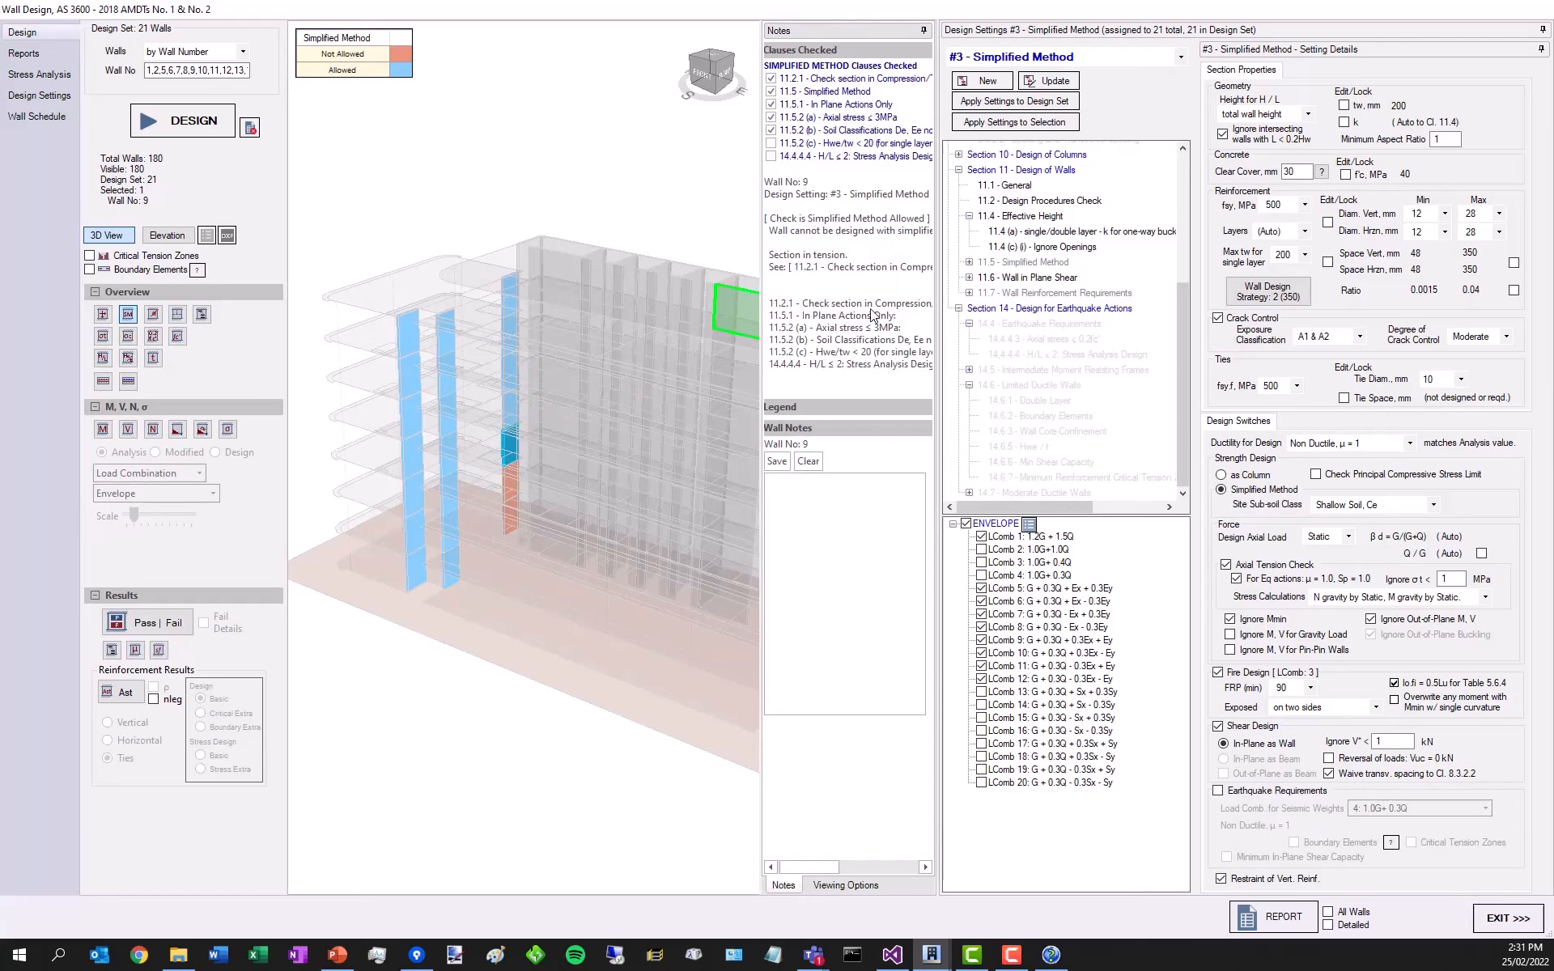
{"action": "double_click", "coordinate": [848, 300]}
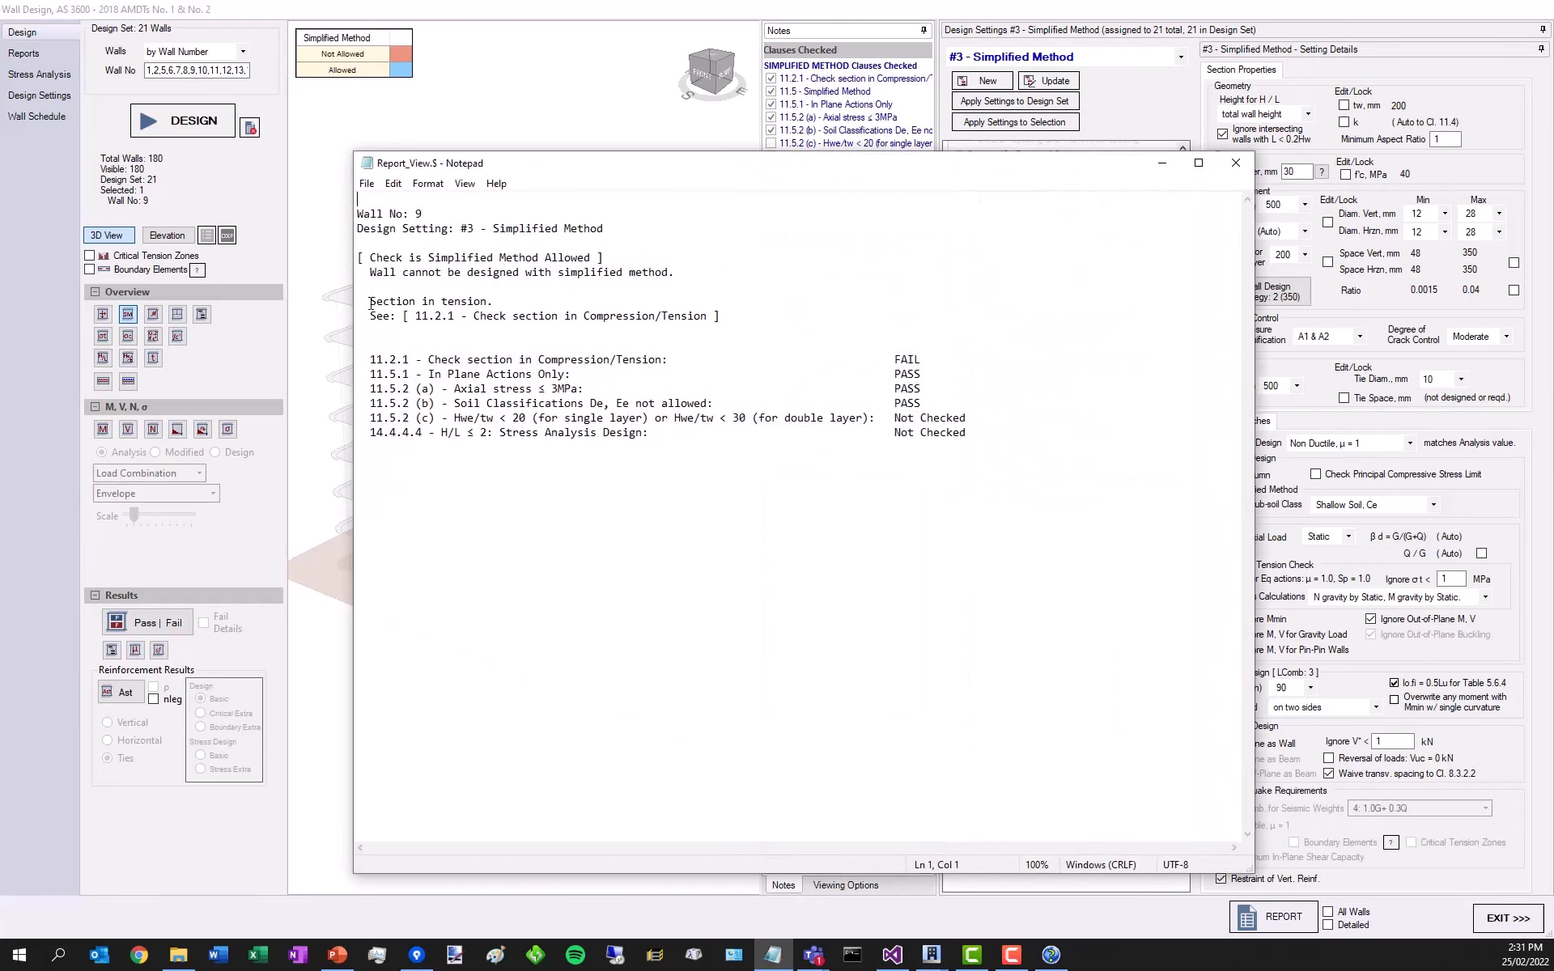
{"action": "left_click_drag", "start_coordinate": [366, 304], "coordinate": [509, 303]}
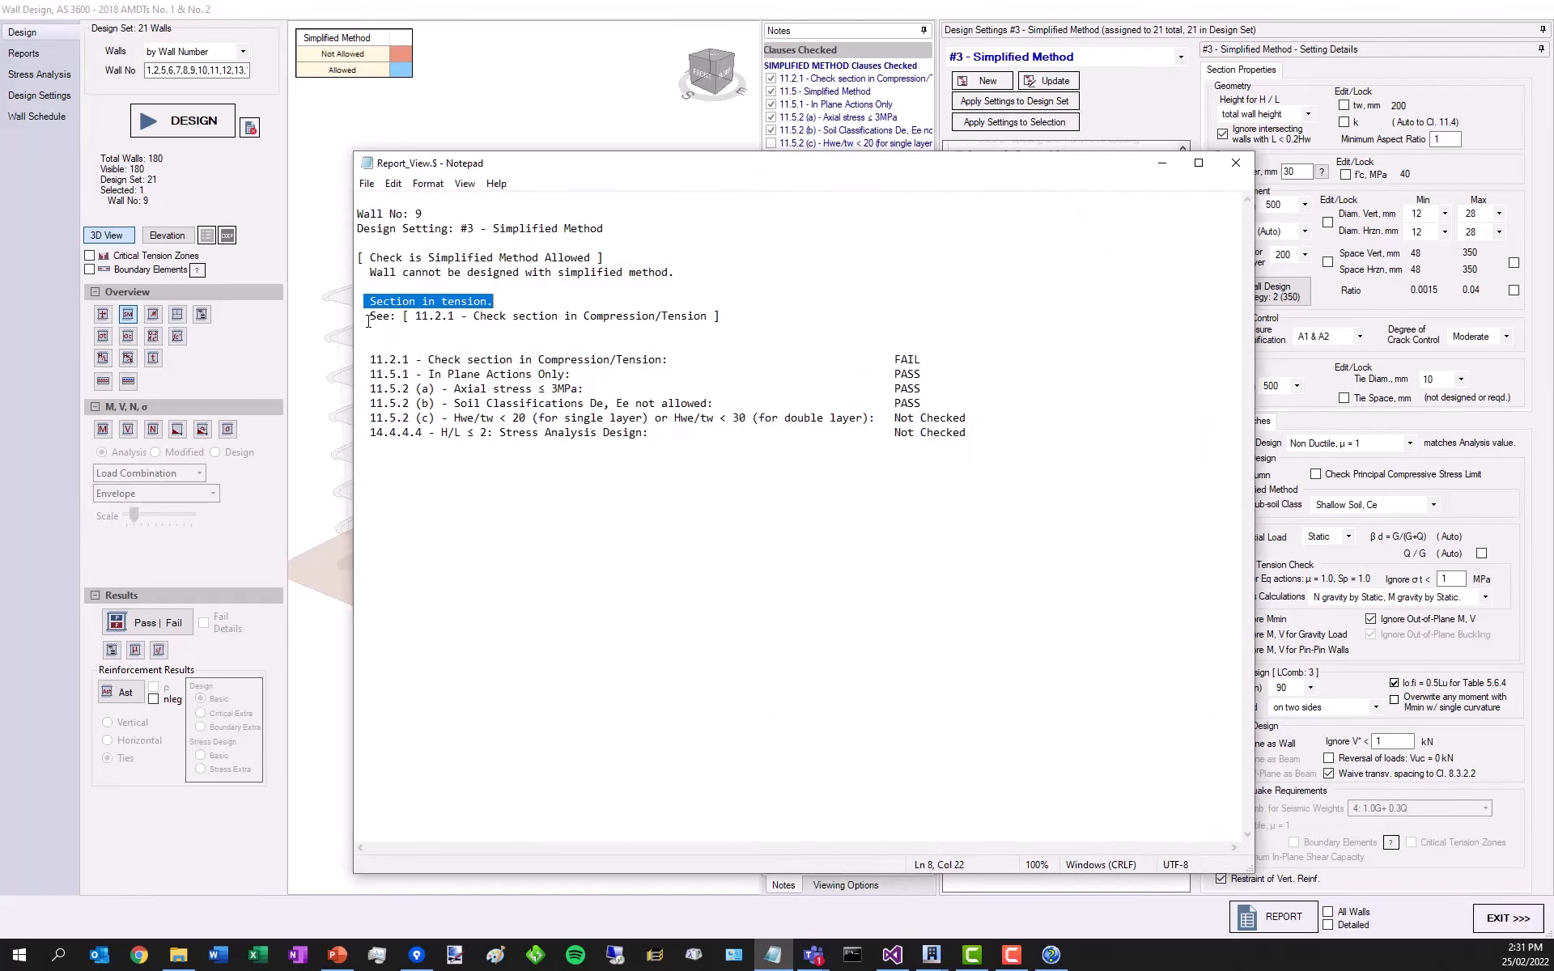
{"action": "left_click_drag", "start_coordinate": [670, 359], "coordinate": [376, 359]}
{"action": "key", "text": "Up"}
{"action": "key", "text": "Up"}
{"action": "key", "text": "Up"}
{"action": "key", "text": "Up"}
{"action": "key", "text": "Up"}
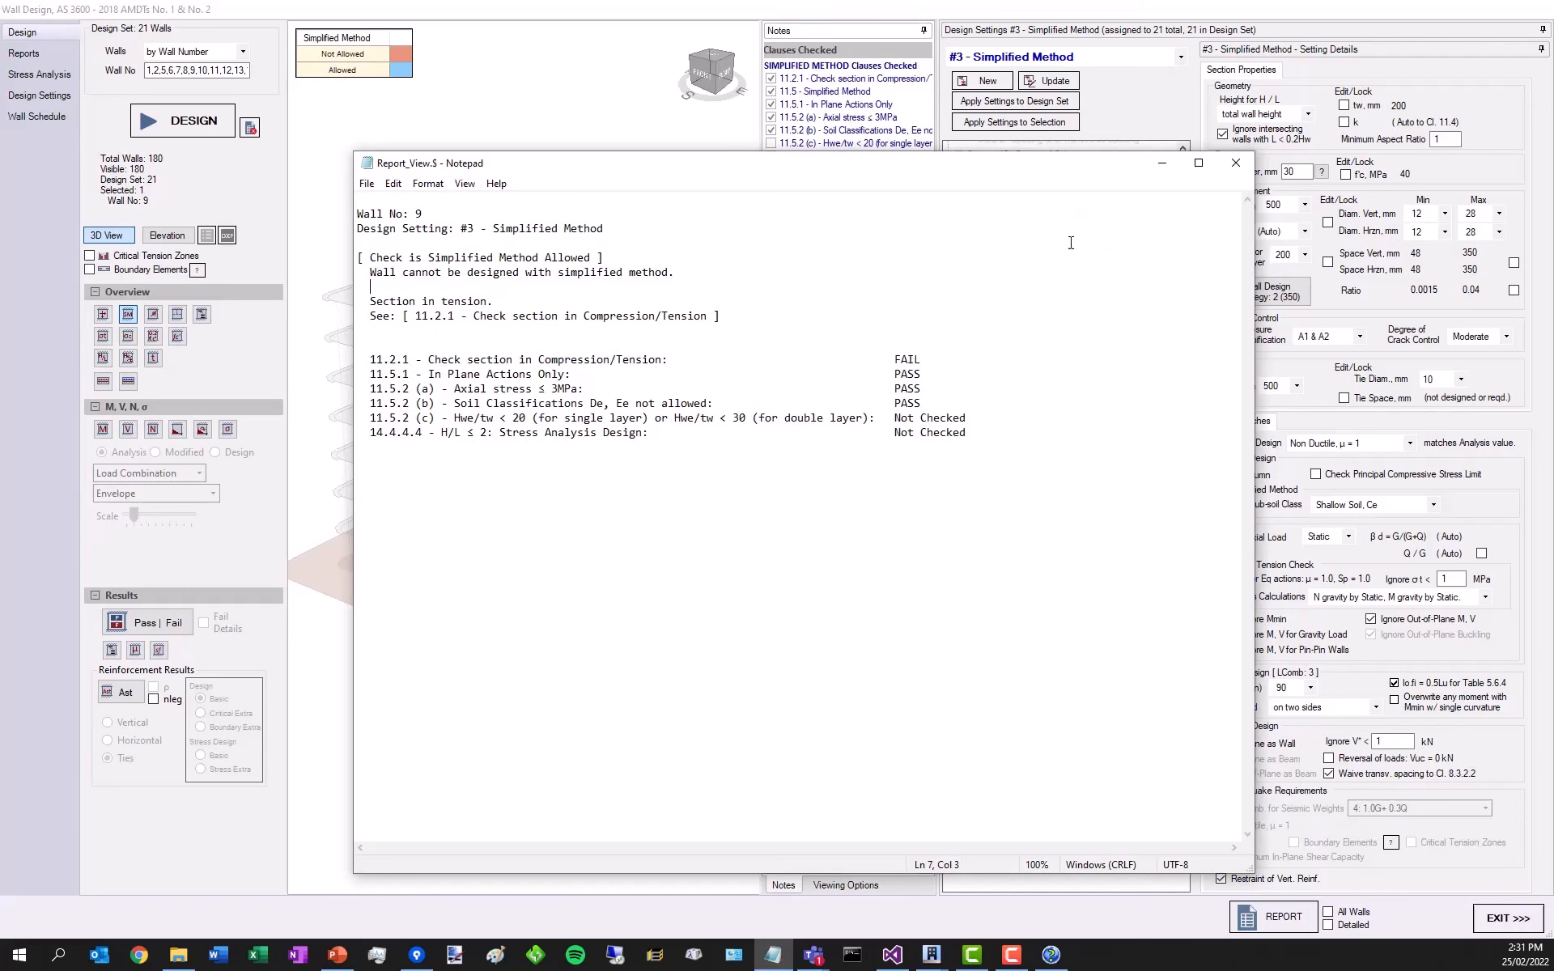
{"action": "left_click", "coordinate": [1235, 162]}
{"action": "left_click", "coordinate": [585, 148]}
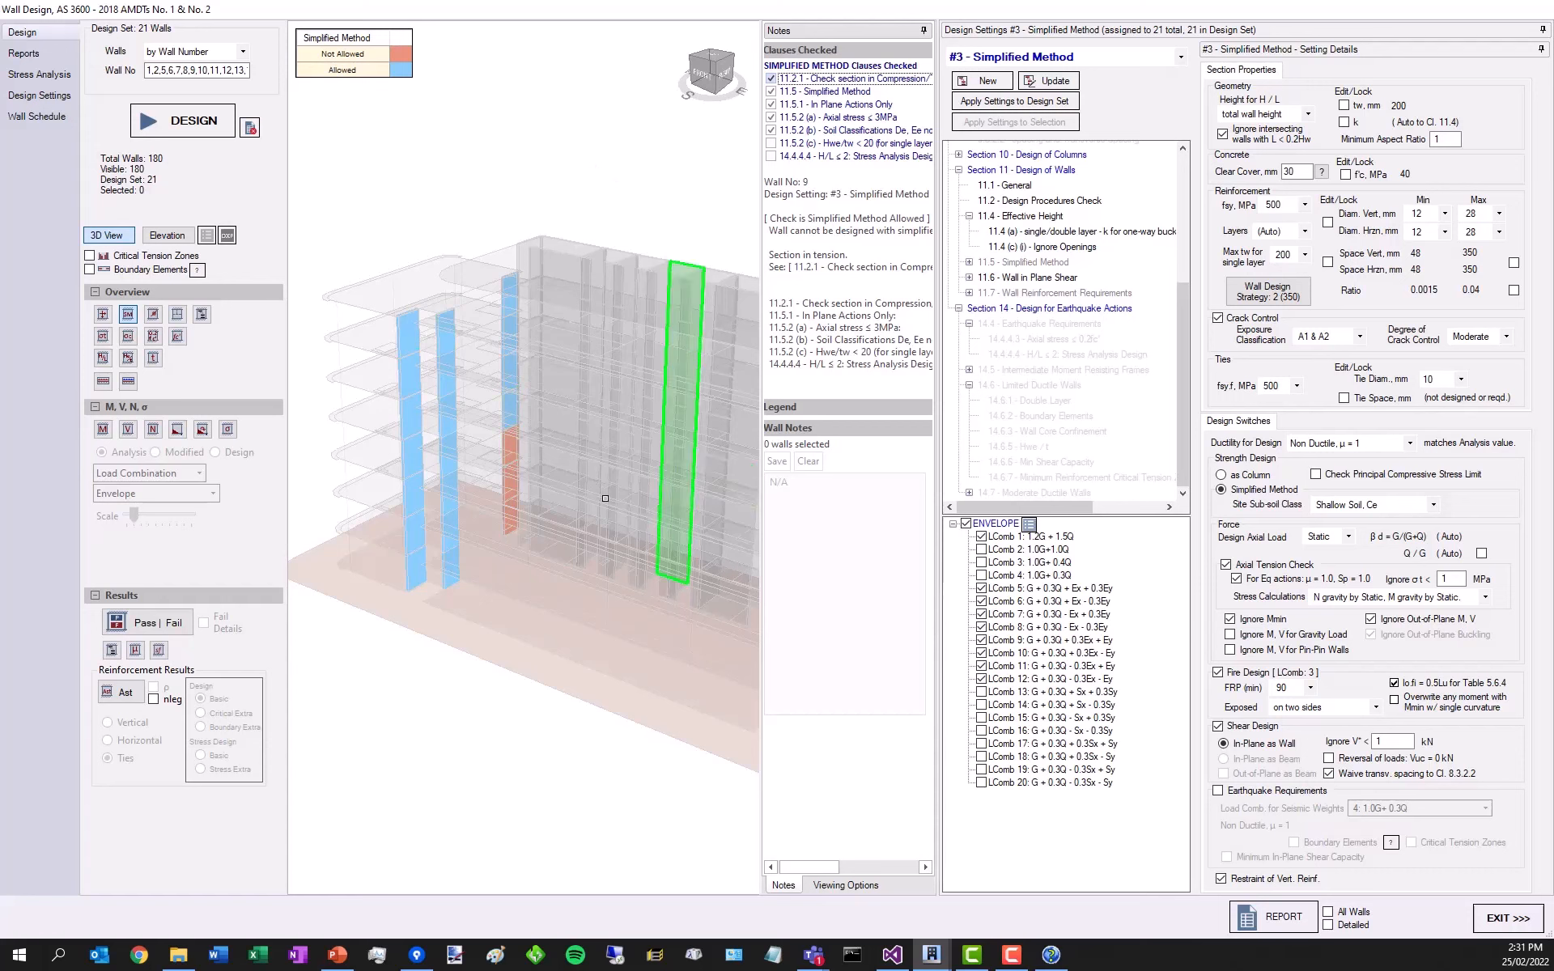
- Exclude earthquake load combinations 5 to 12 from the design envelope, keeping only LComb 1: 1.2G + 1.5Q, and update design setting #3
{"action": "left_click", "coordinate": [981, 588]}
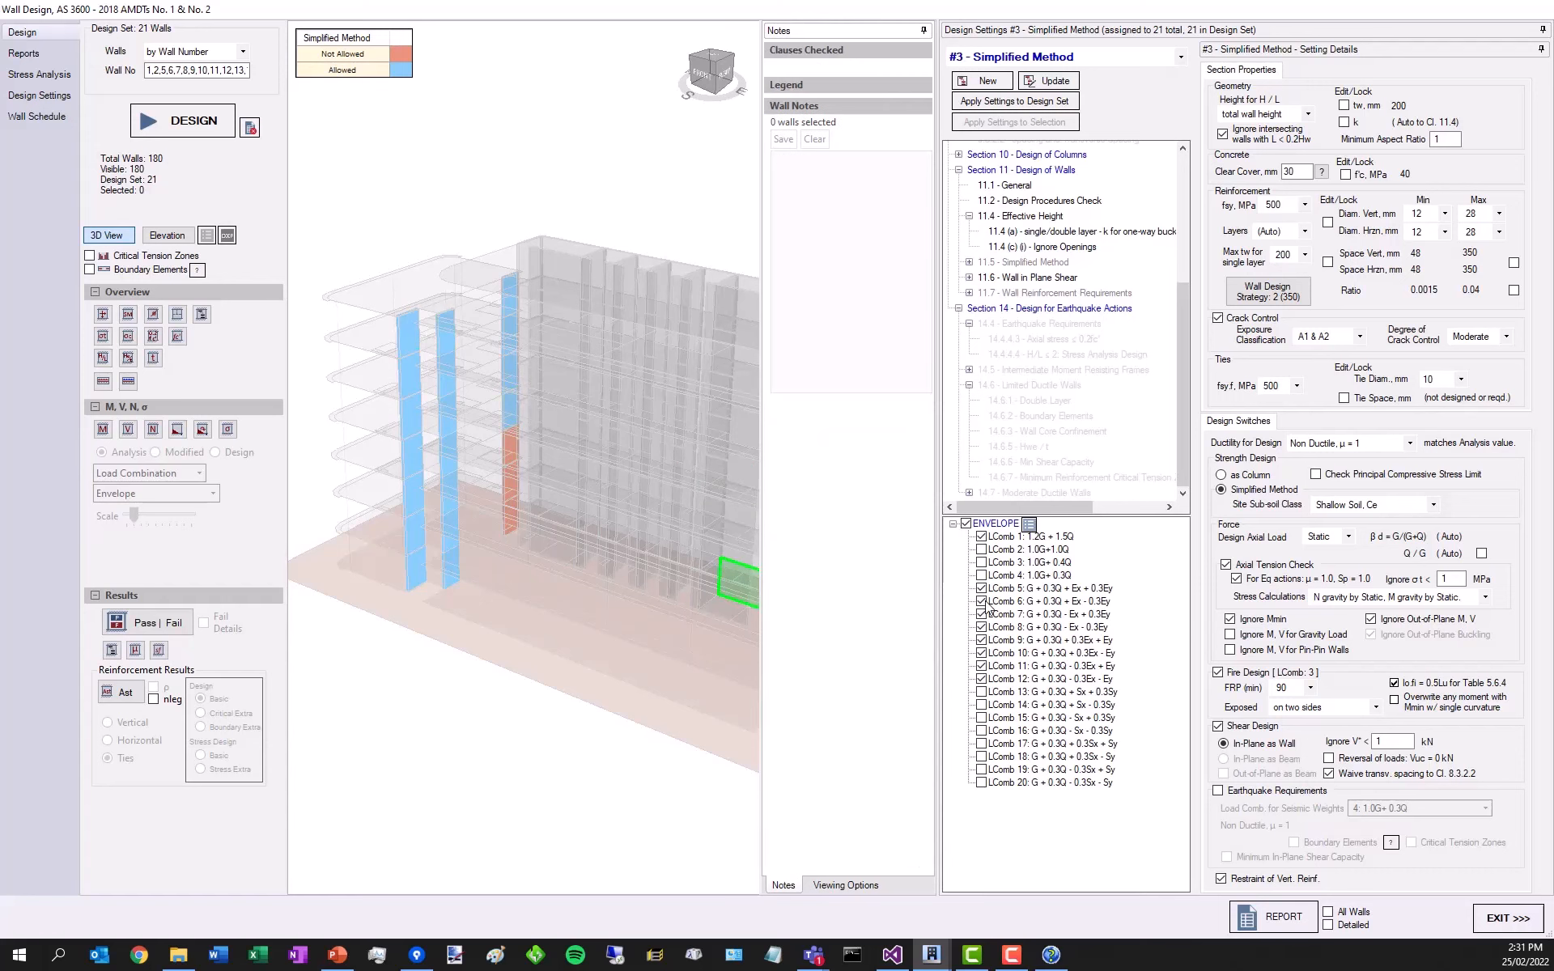
{"action": "left_click", "coordinate": [981, 602]}
{"action": "left_click", "coordinate": [981, 614]}
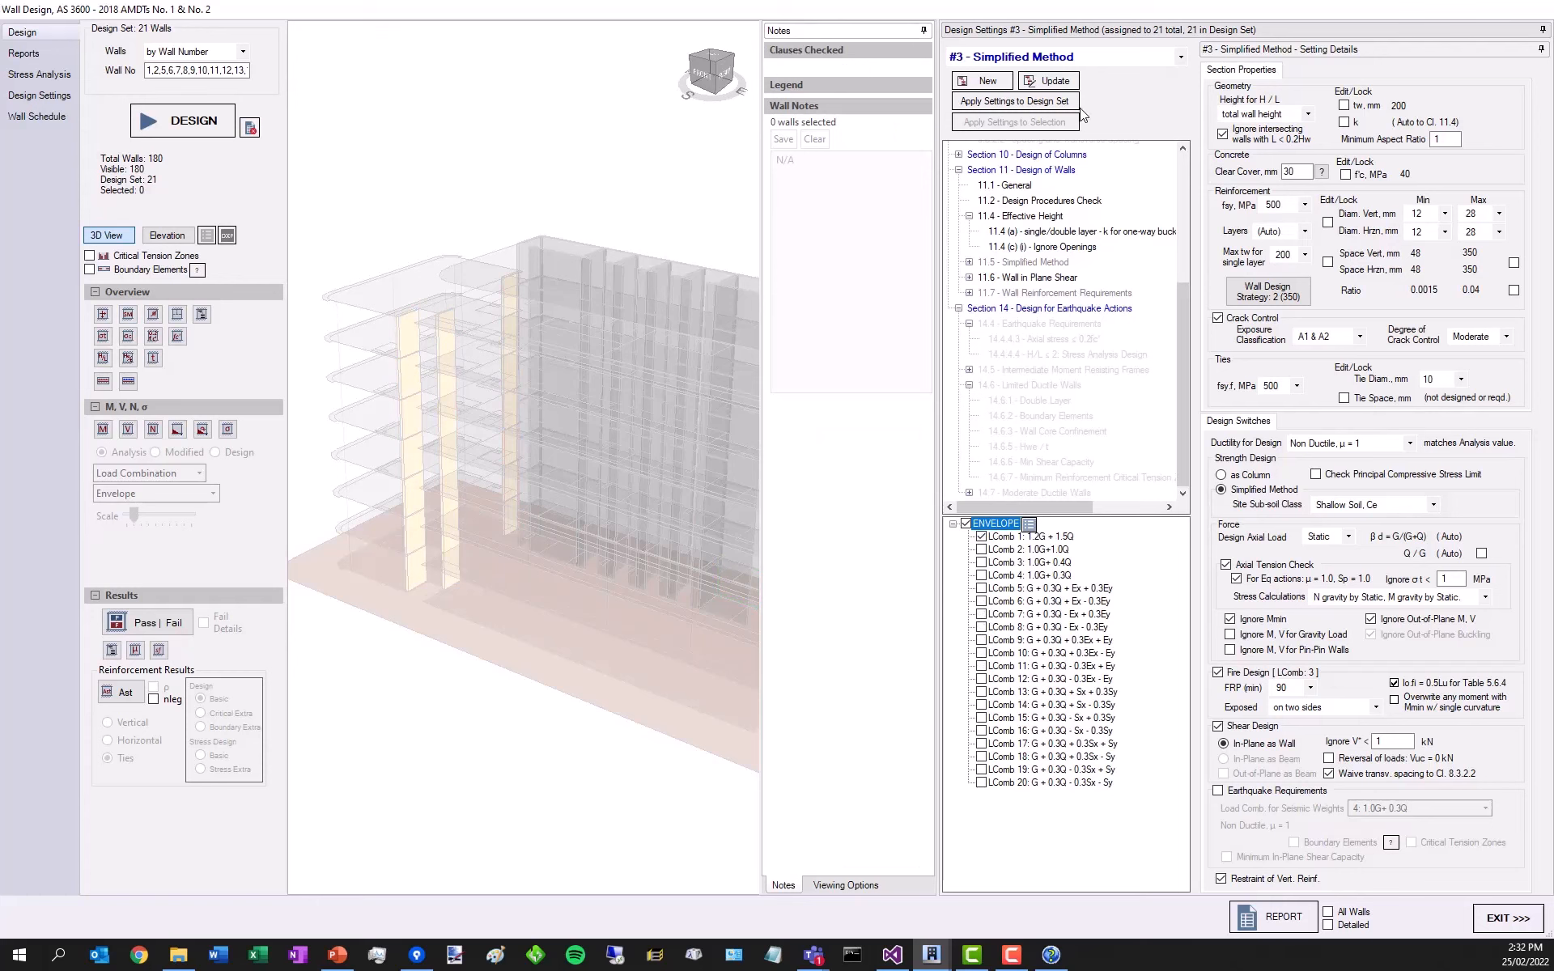
{"action": "left_click", "coordinate": [1049, 80]}
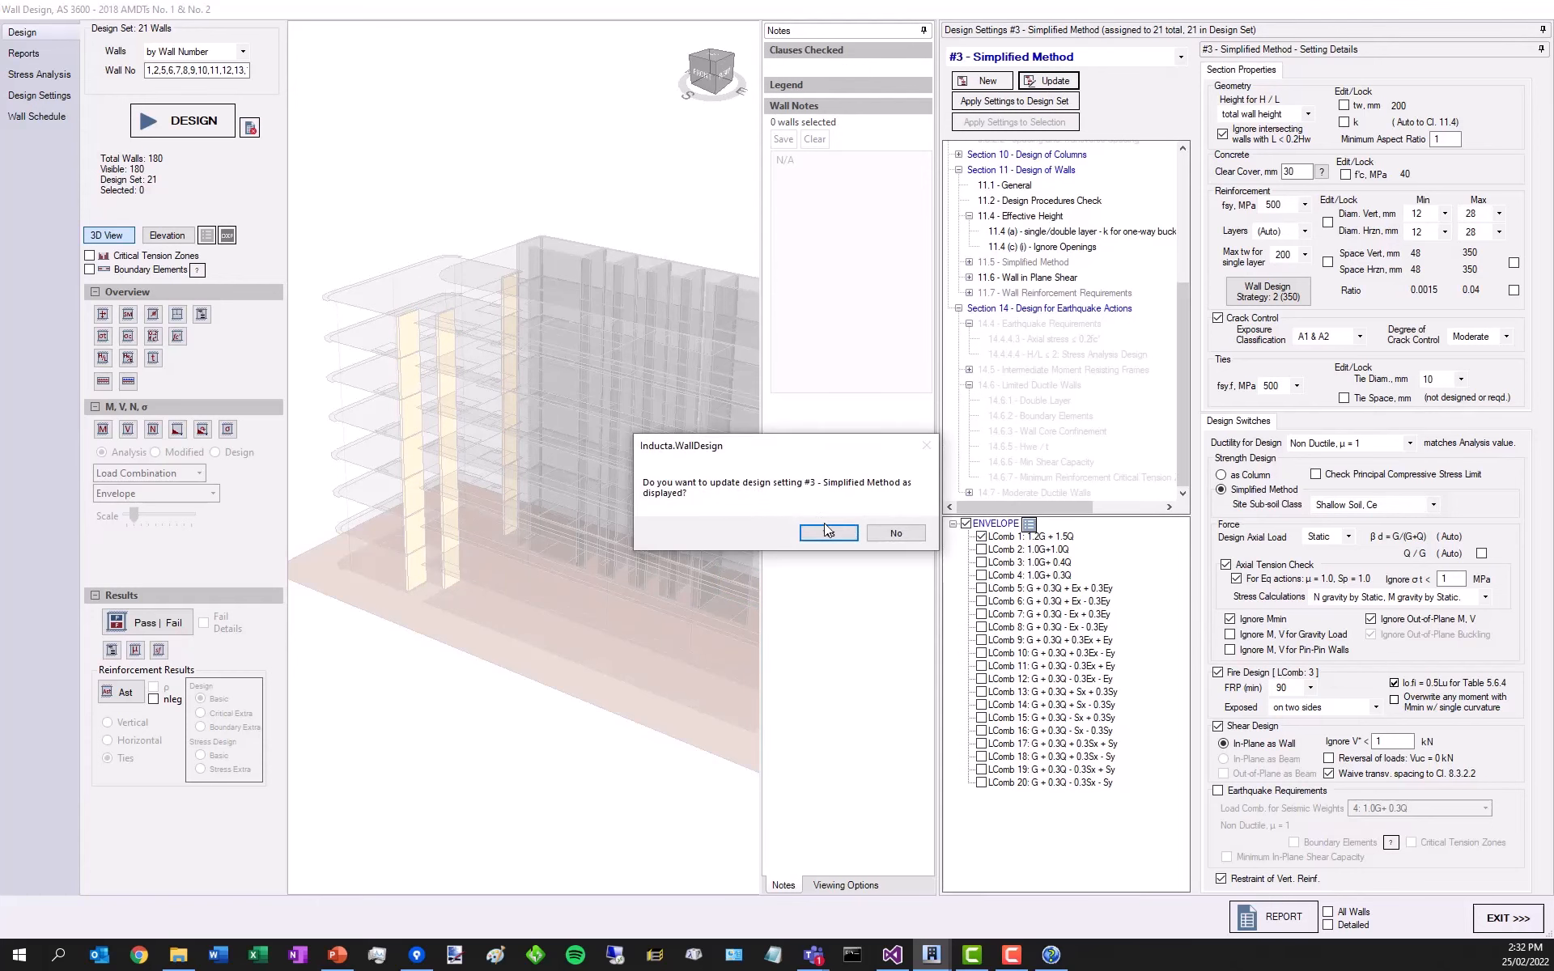
{"action": "left_click", "coordinate": [827, 531]}
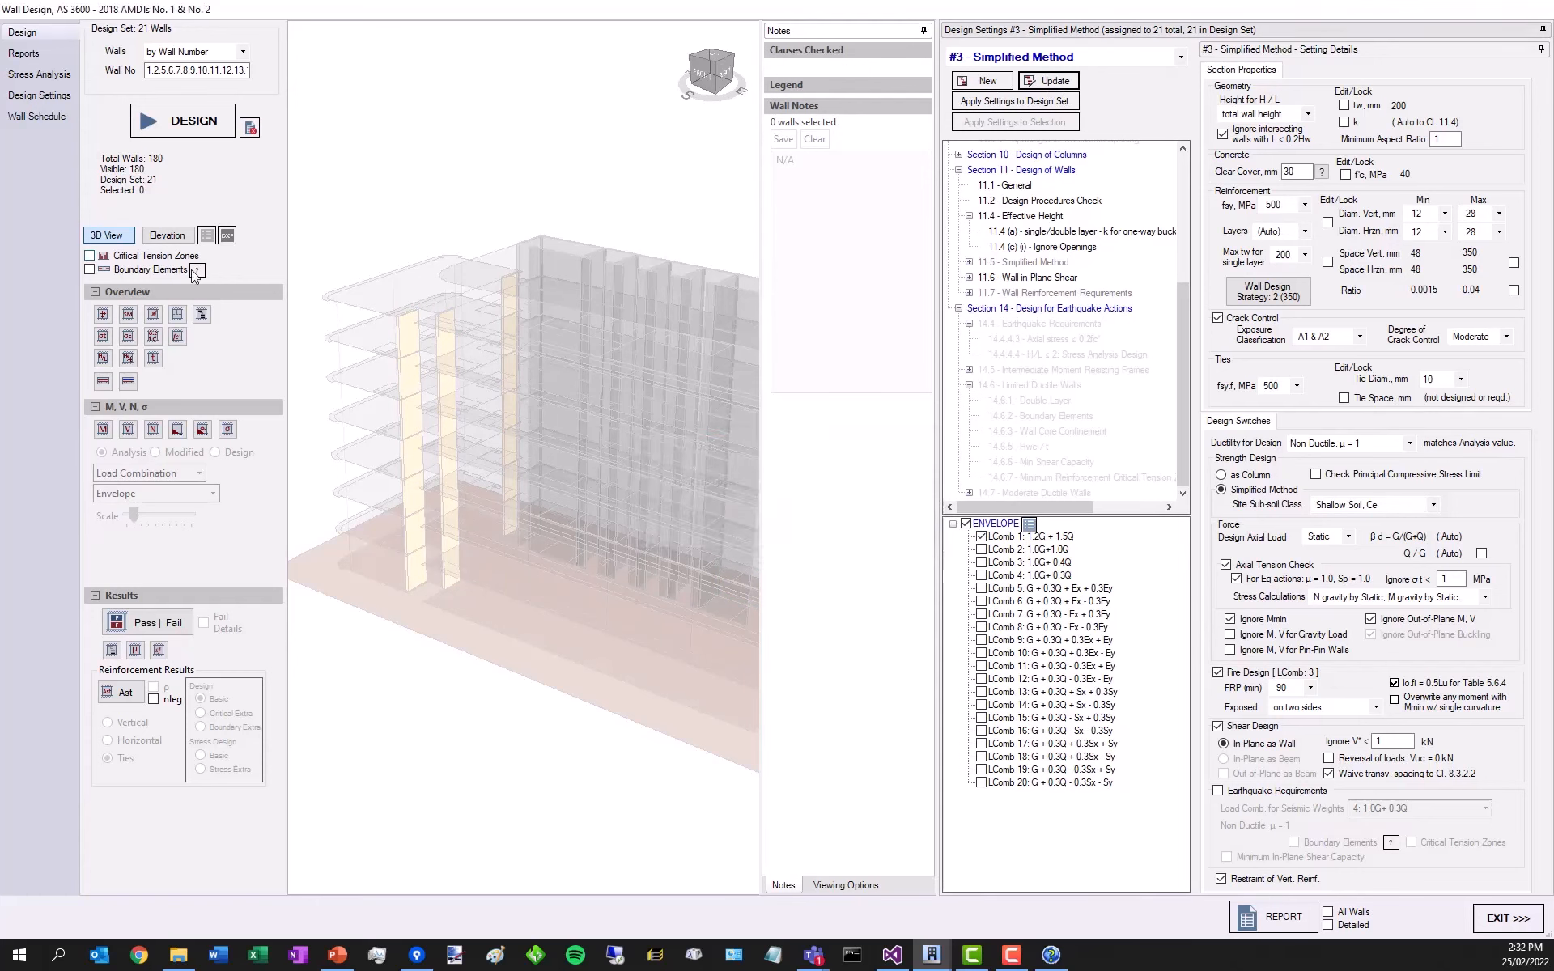
- Display the assigned design settings and the Simplified Method check, then examine and close the check report for Wall No: 1
{"action": "left_click", "coordinate": [201, 314]}
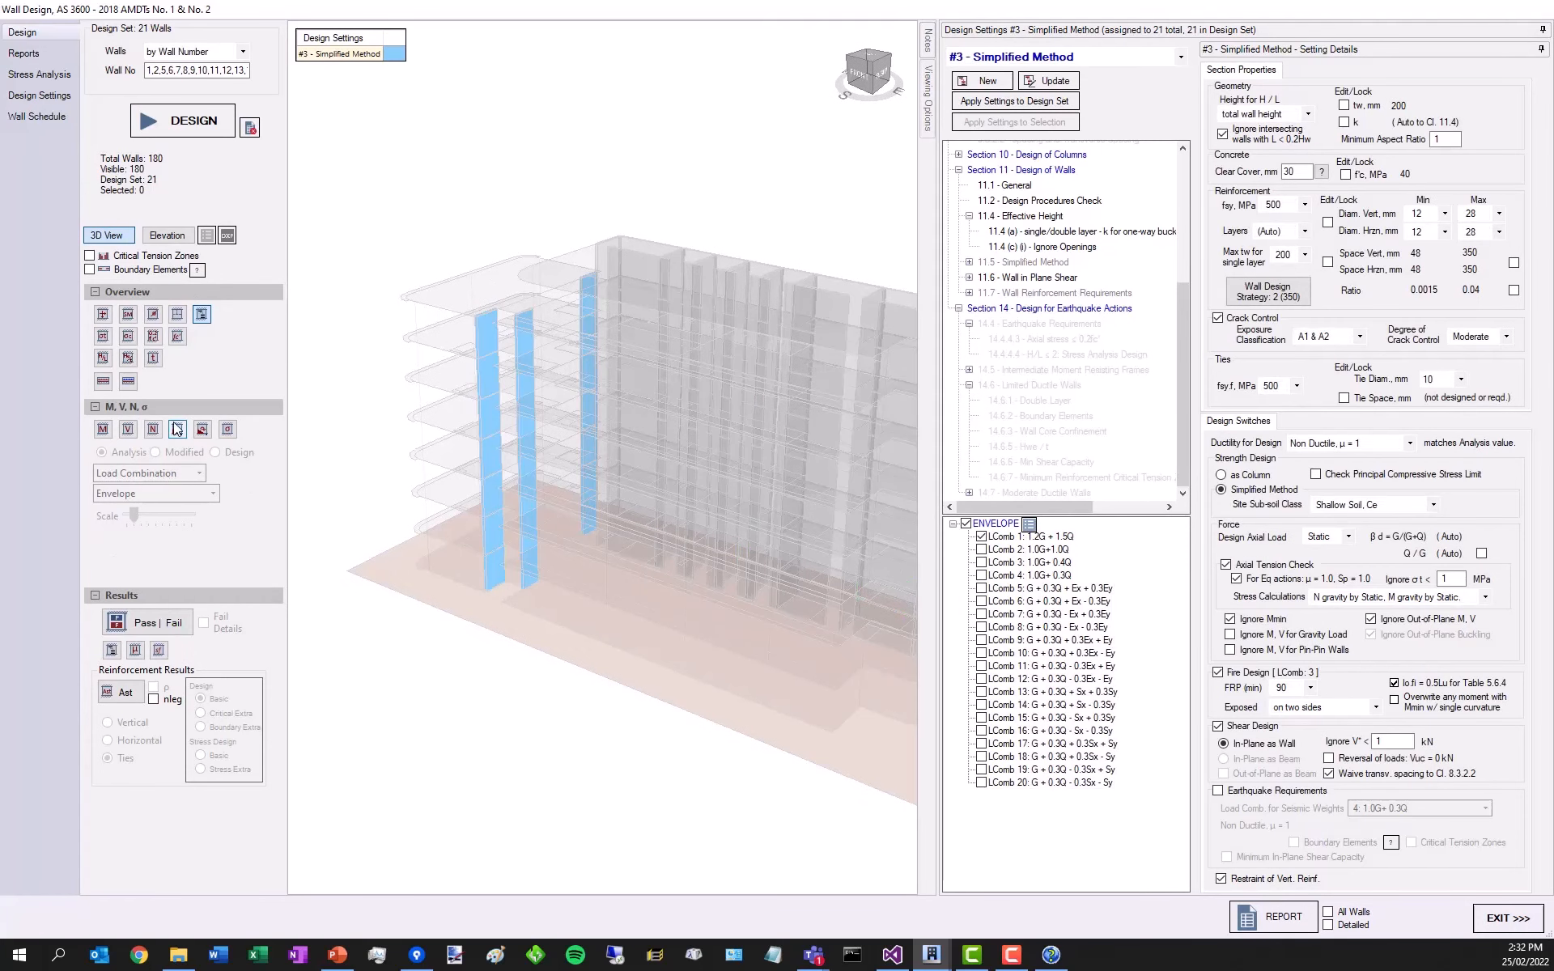
{"action": "left_click", "coordinate": [127, 314]}
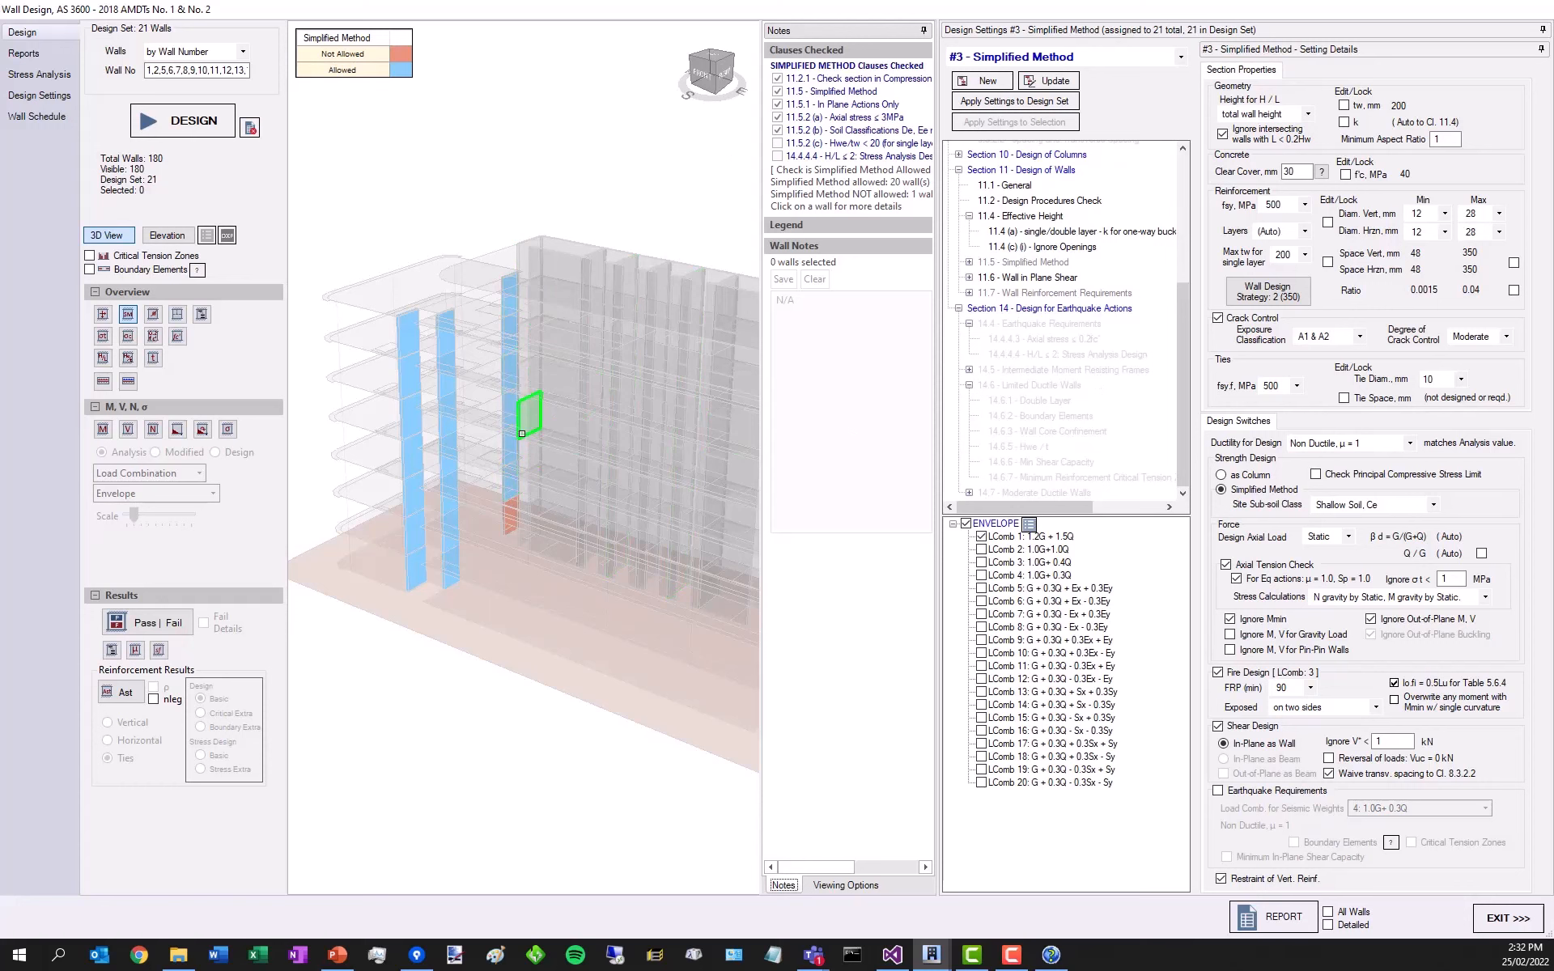
{"action": "left_click", "coordinate": [509, 518]}
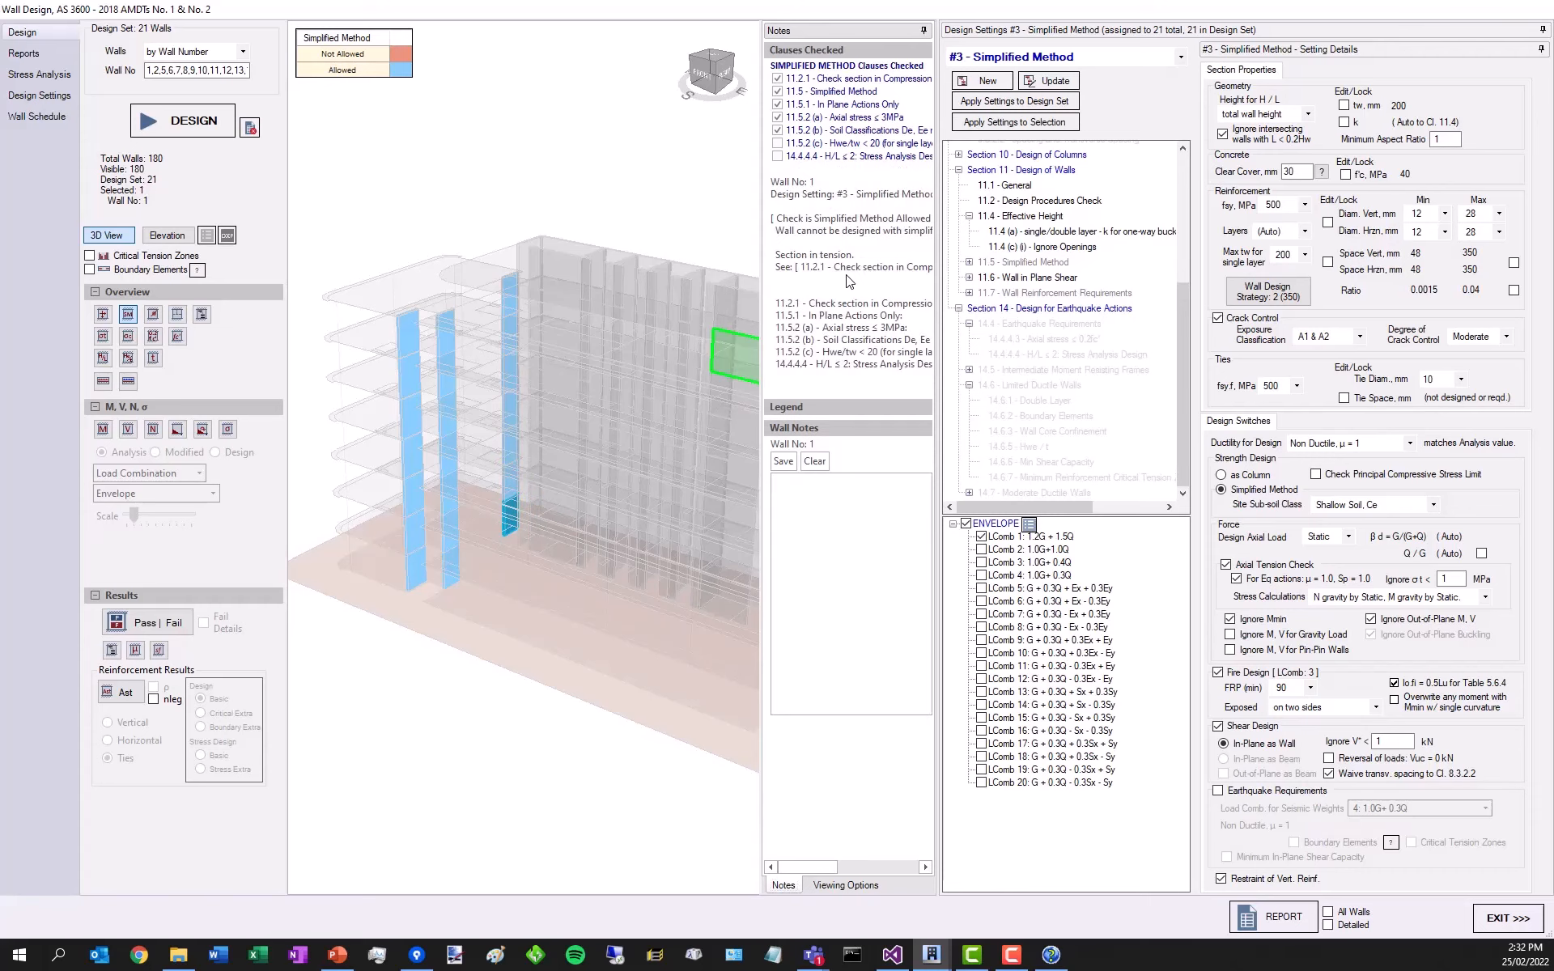
{"action": "double_click", "coordinate": [847, 280]}
{"action": "left_click_drag", "start_coordinate": [722, 317], "coordinate": [355, 306]}
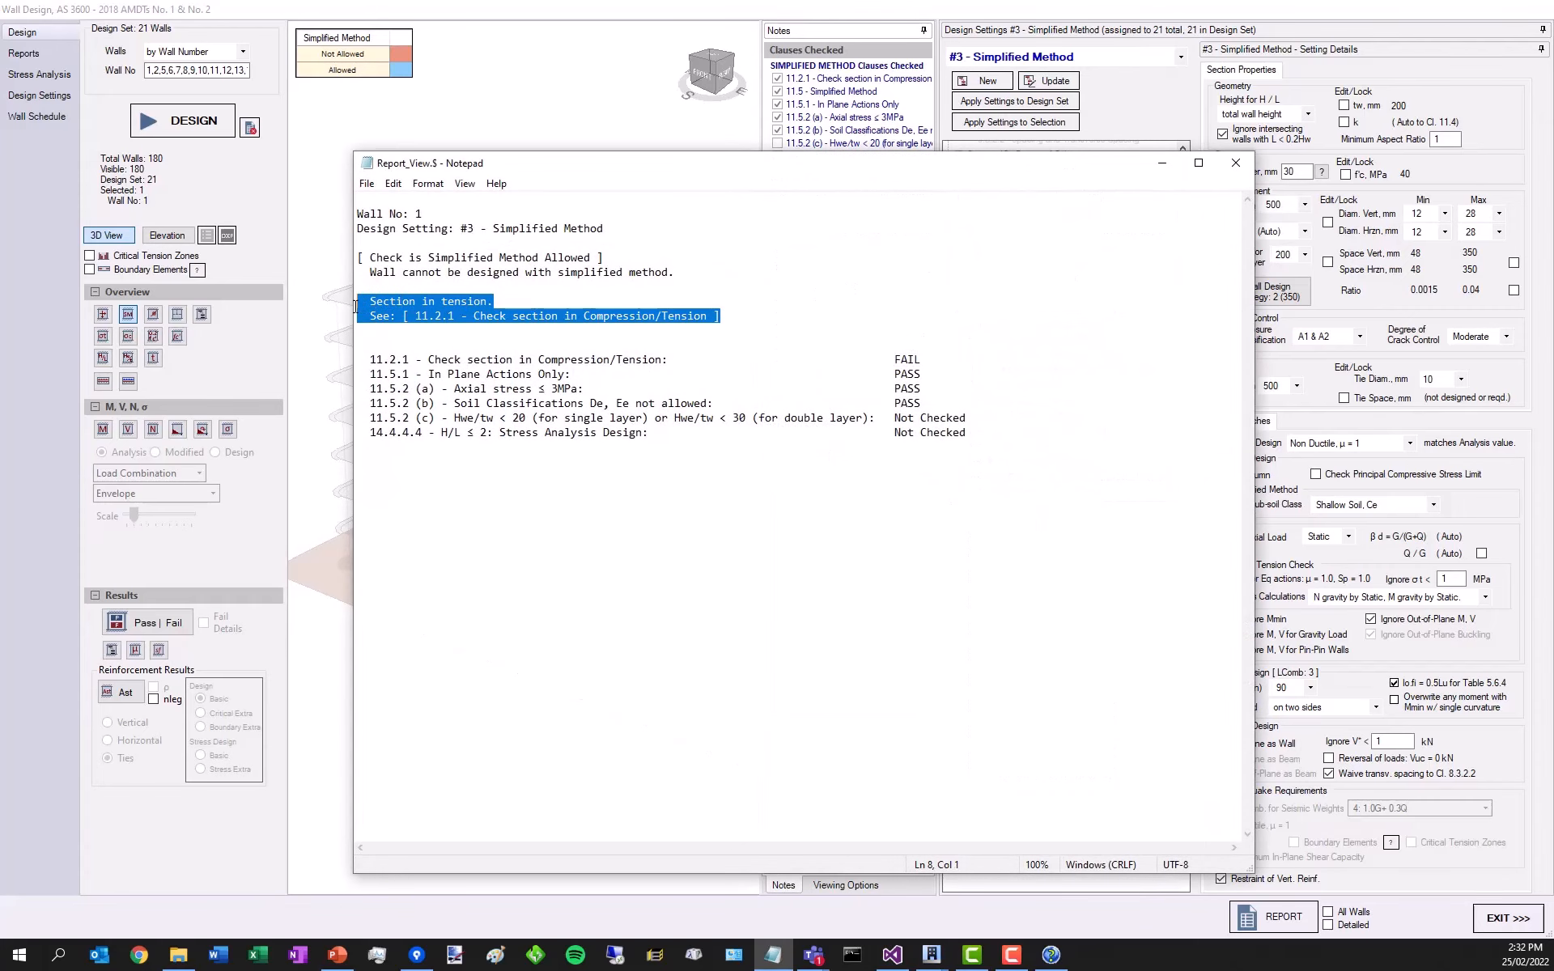
{"action": "left_click", "coordinate": [1234, 163]}
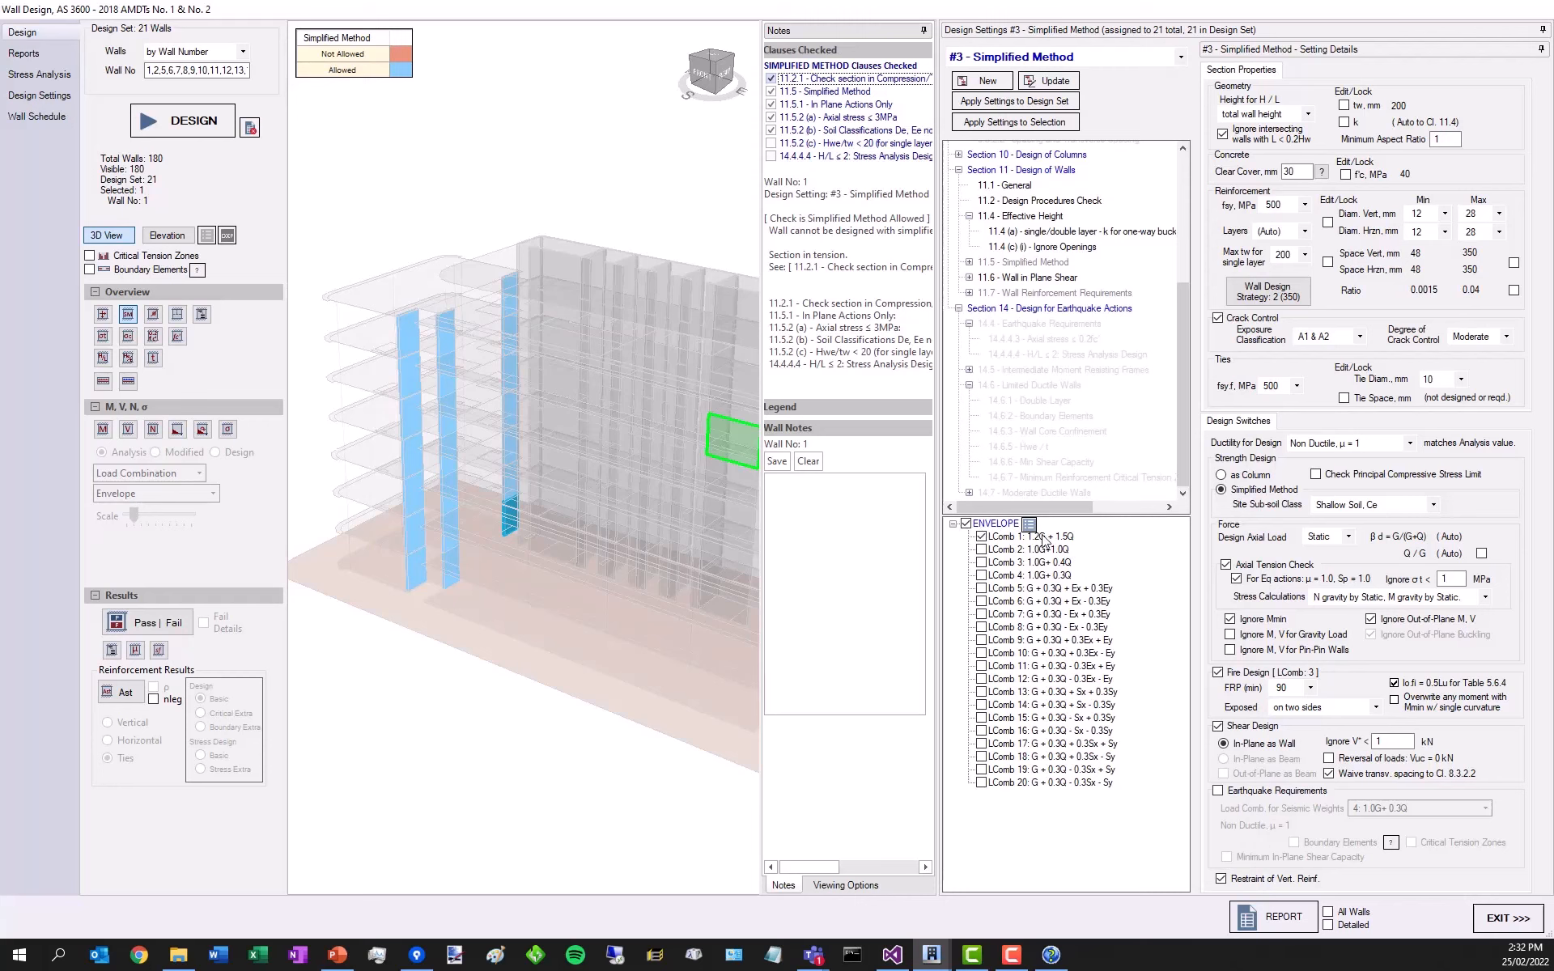
- Display the walls' axial stresses in MPa for load combination 1.2G + 1.5Q and examine the tension at the base of the wall stacks
{"action": "left_click", "coordinate": [537, 572]}
{"action": "left_click_drag", "start_coordinate": [537, 572], "coordinate": [492, 645]}
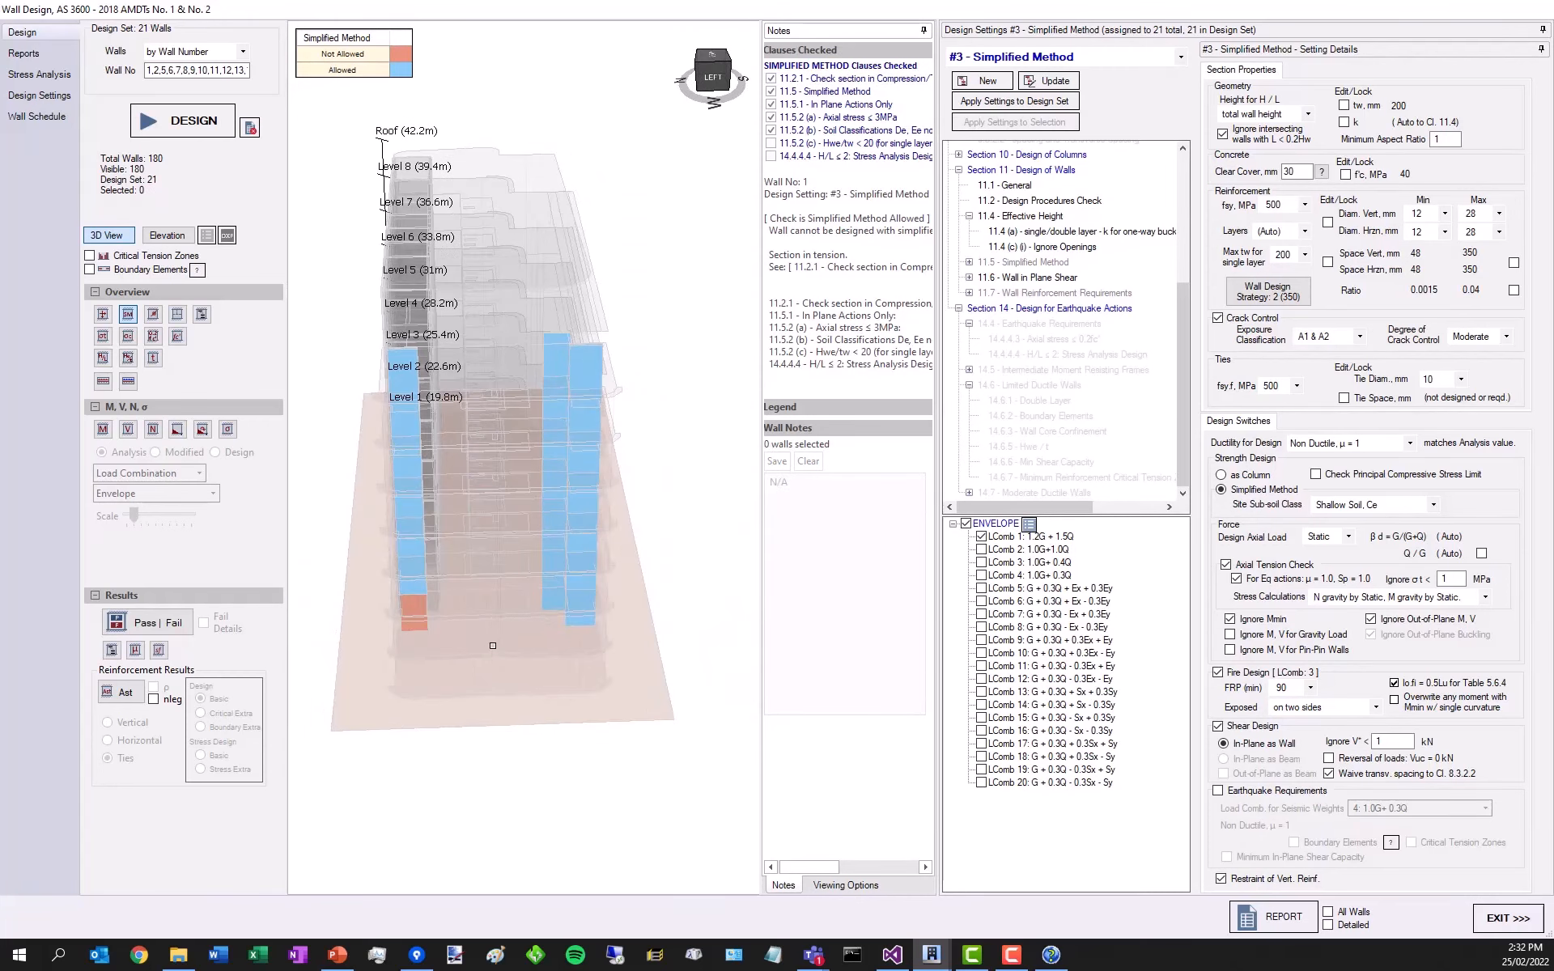
{"action": "scroll", "coordinate": [493, 645], "scroll_direction": "up", "scroll_amount": 5}
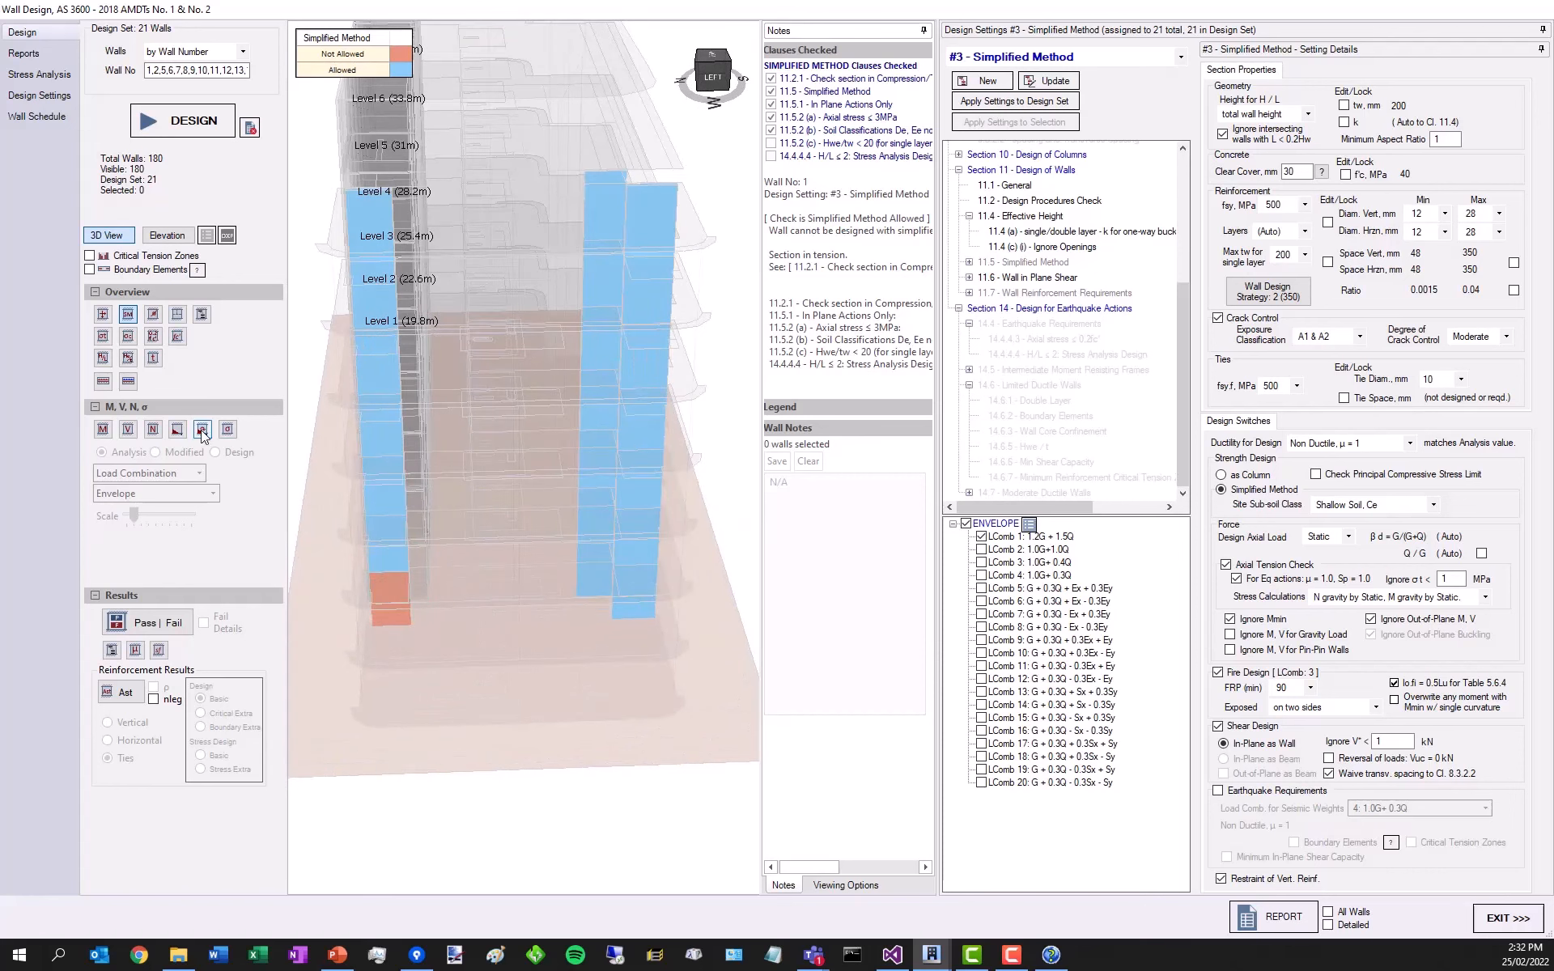
{"action": "left_click", "coordinate": [203, 431]}
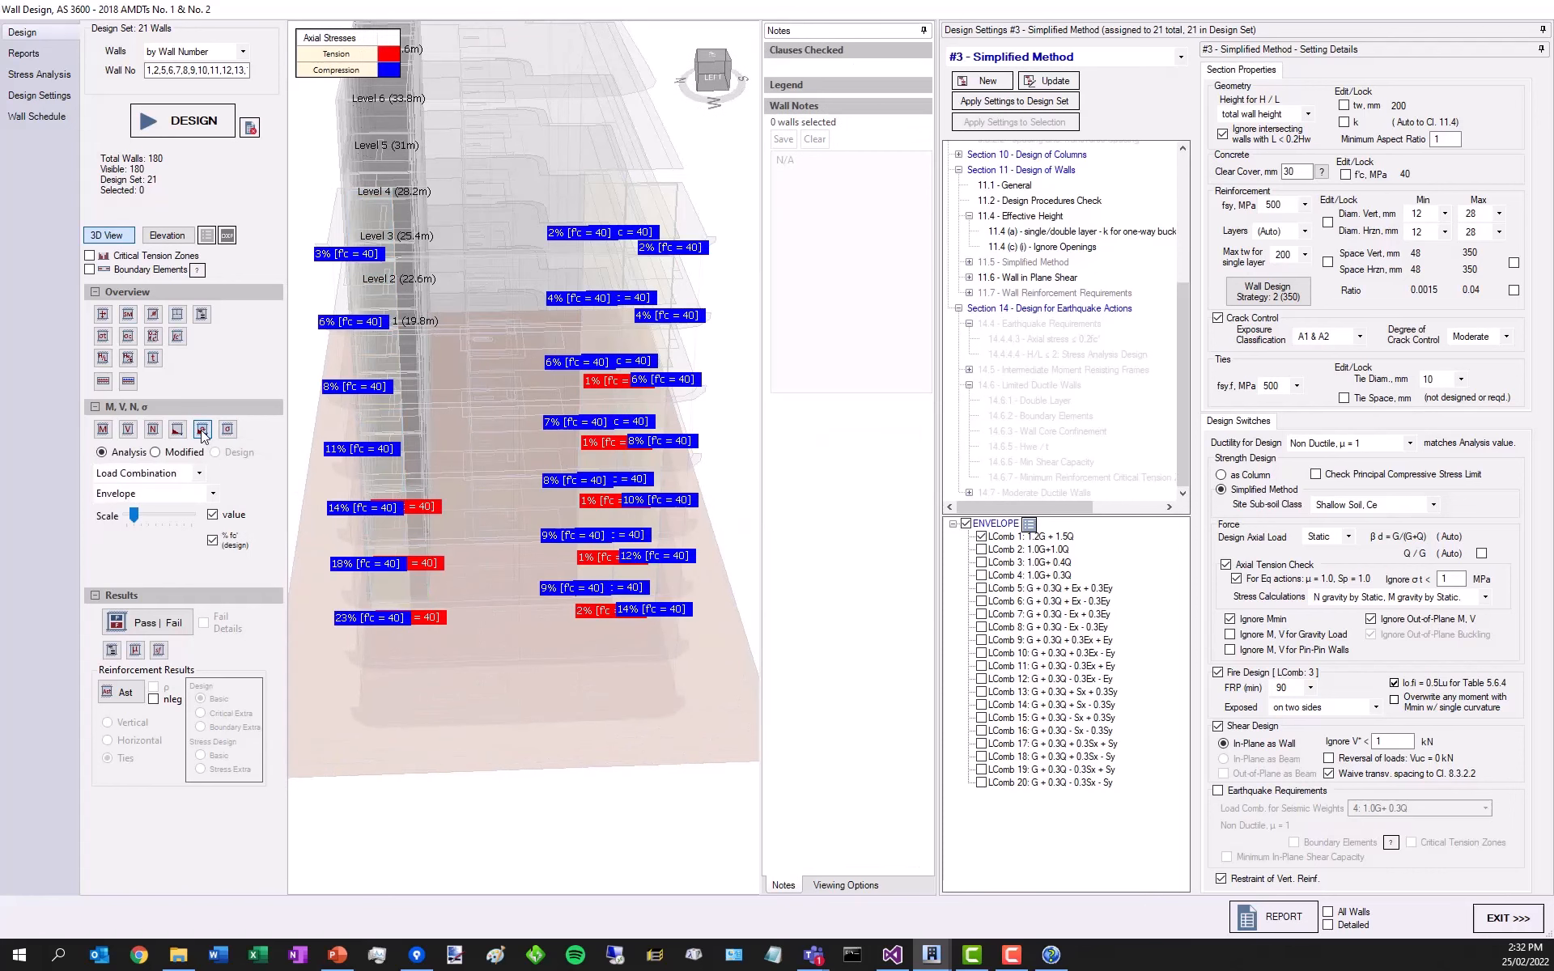
{"action": "left_click", "coordinate": [213, 540]}
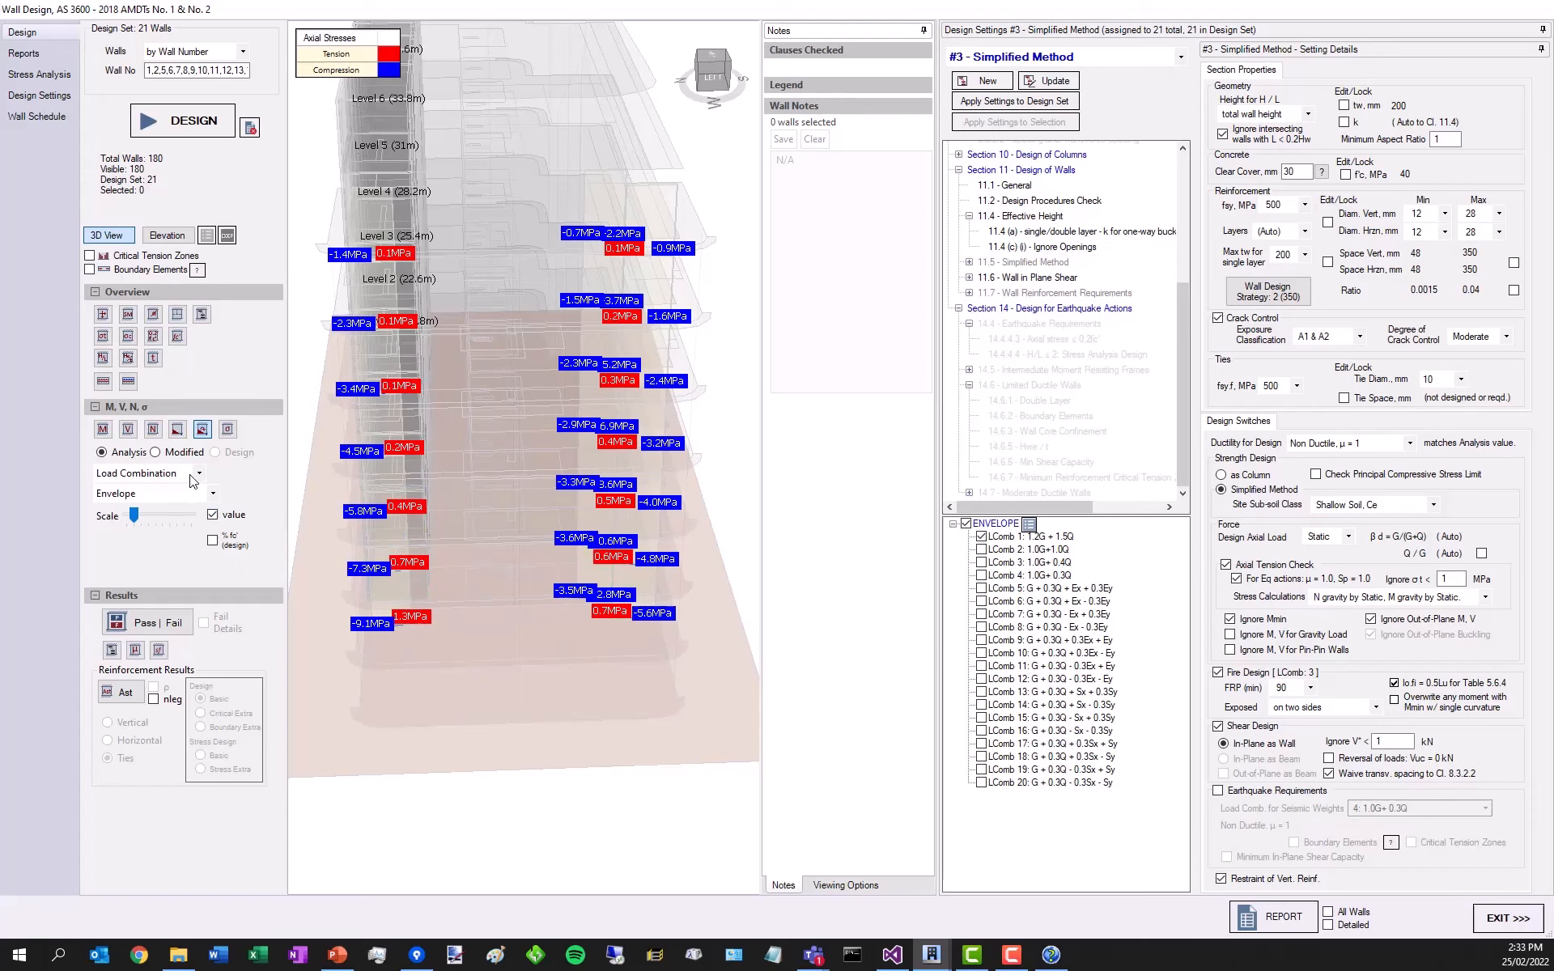
{"action": "left_click", "coordinate": [181, 497]}
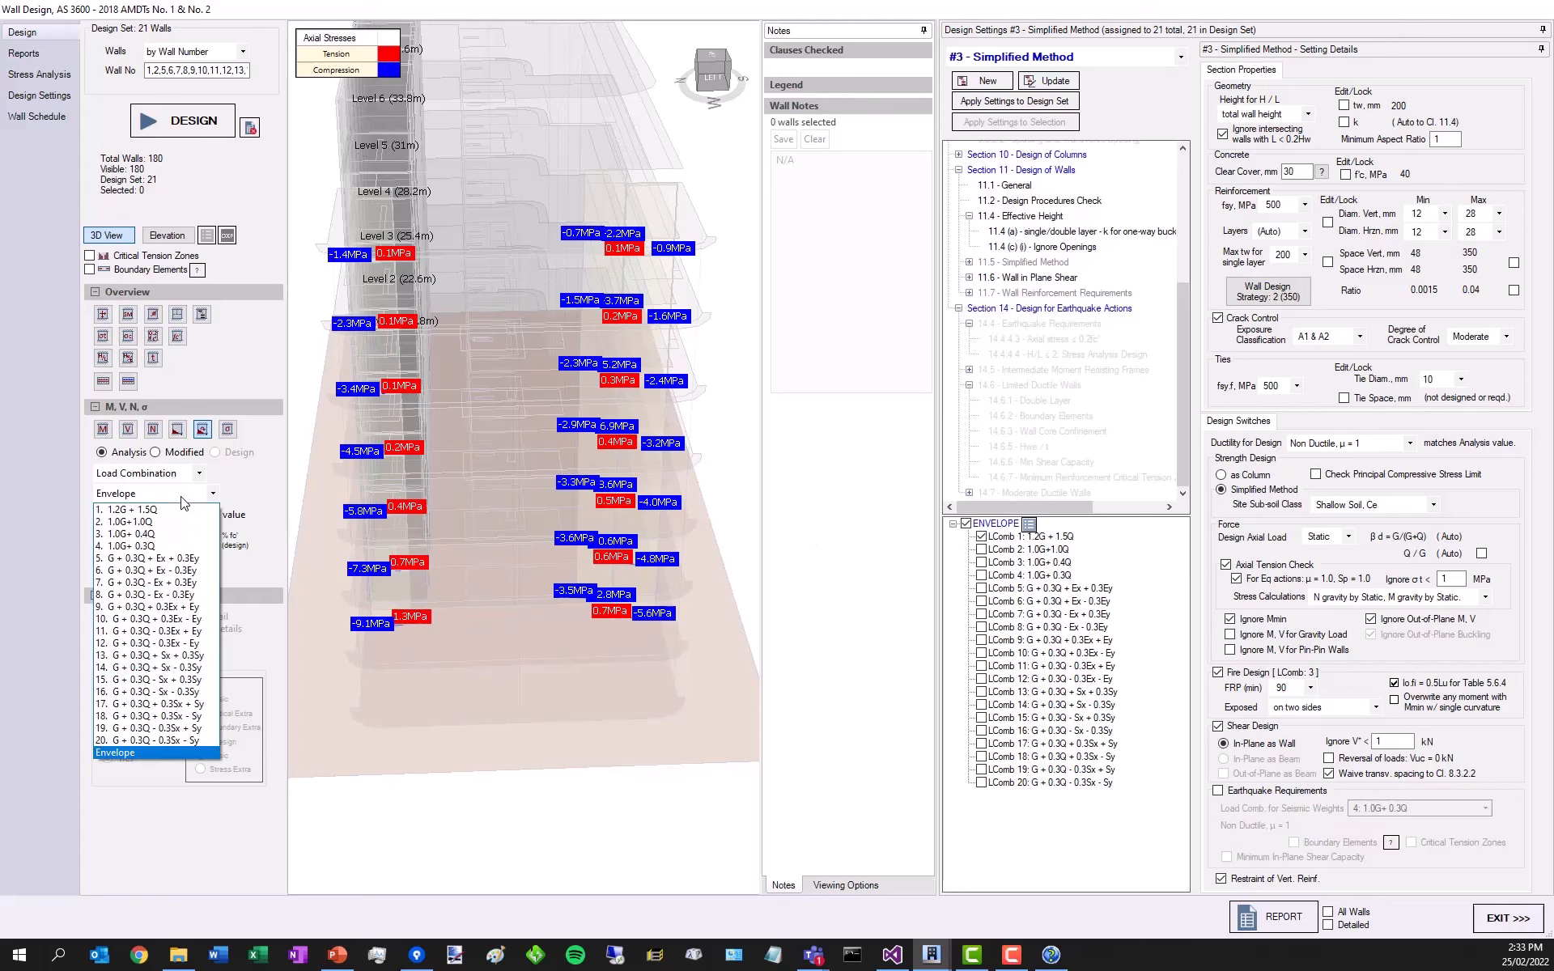
{"action": "left_click", "coordinate": [136, 520]}
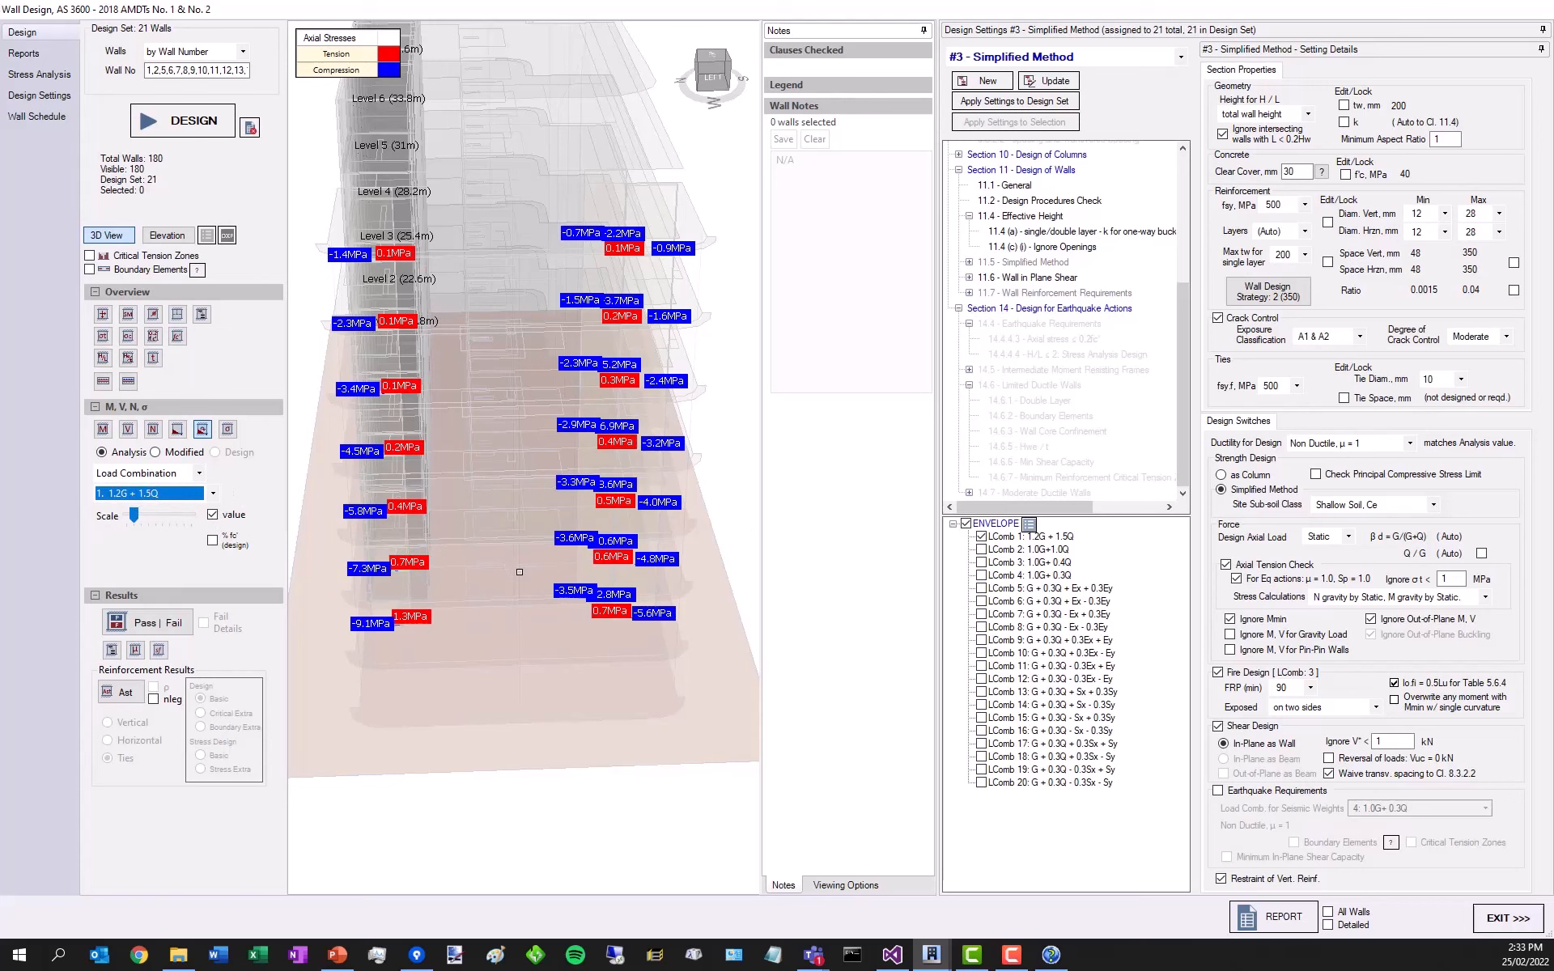
{"action": "scroll", "coordinate": [452, 637], "scroll_direction": "down", "scroll_amount": 1}
{"action": "scroll", "coordinate": [357, 640], "scroll_direction": "up", "scroll_amount": 2}
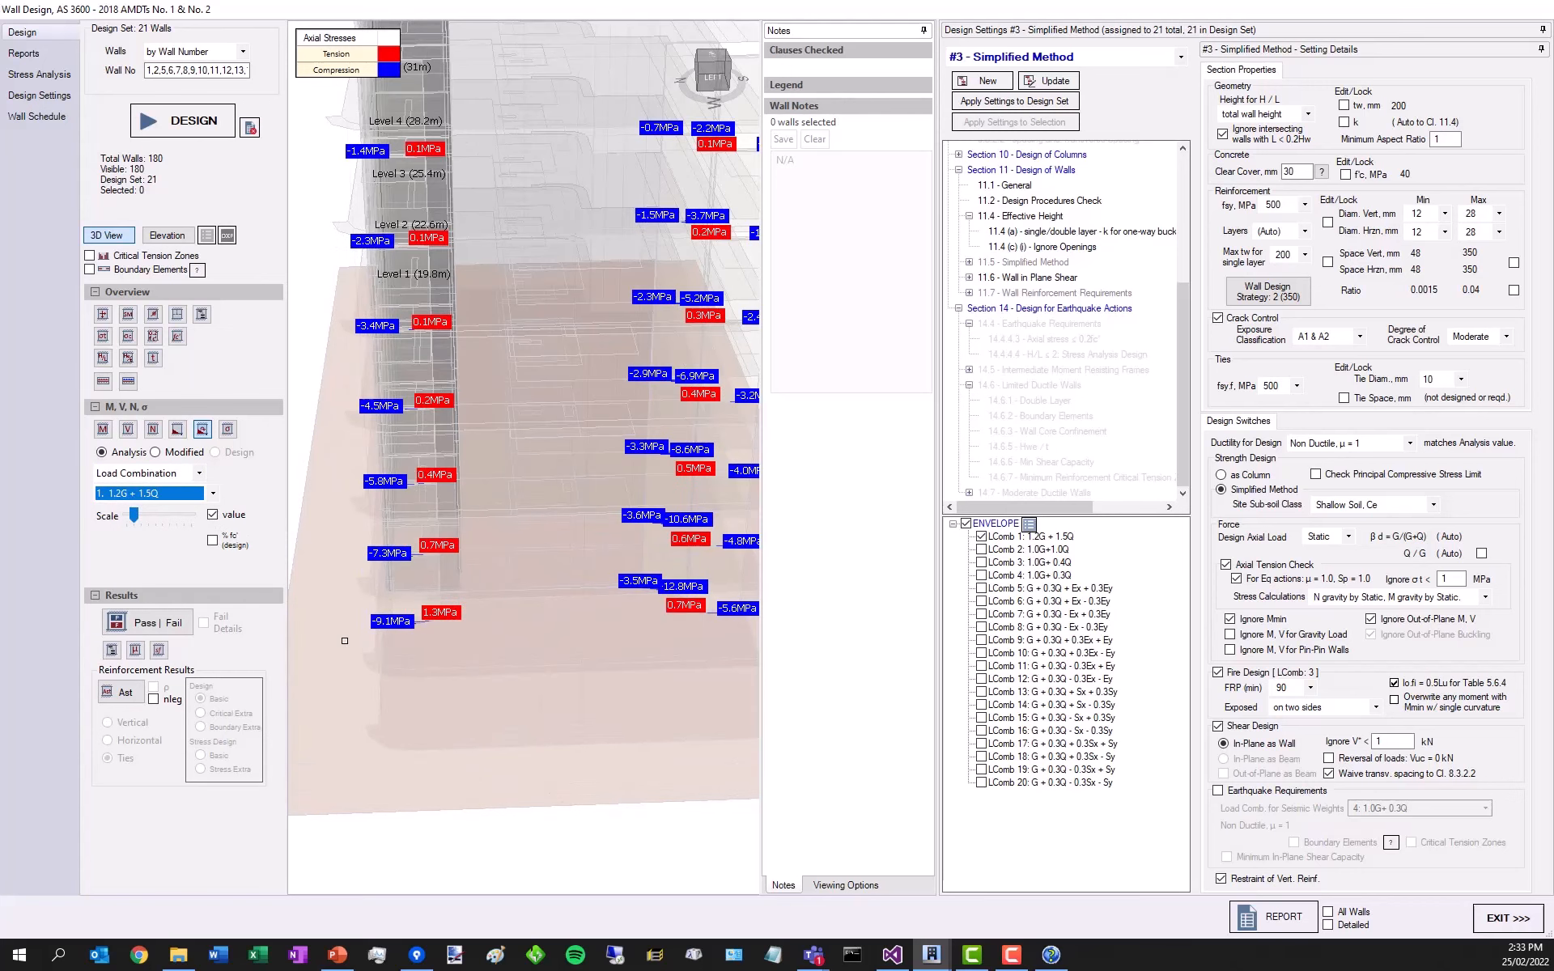
{"action": "scroll", "coordinate": [375, 669], "scroll_direction": "down", "scroll_amount": 1}
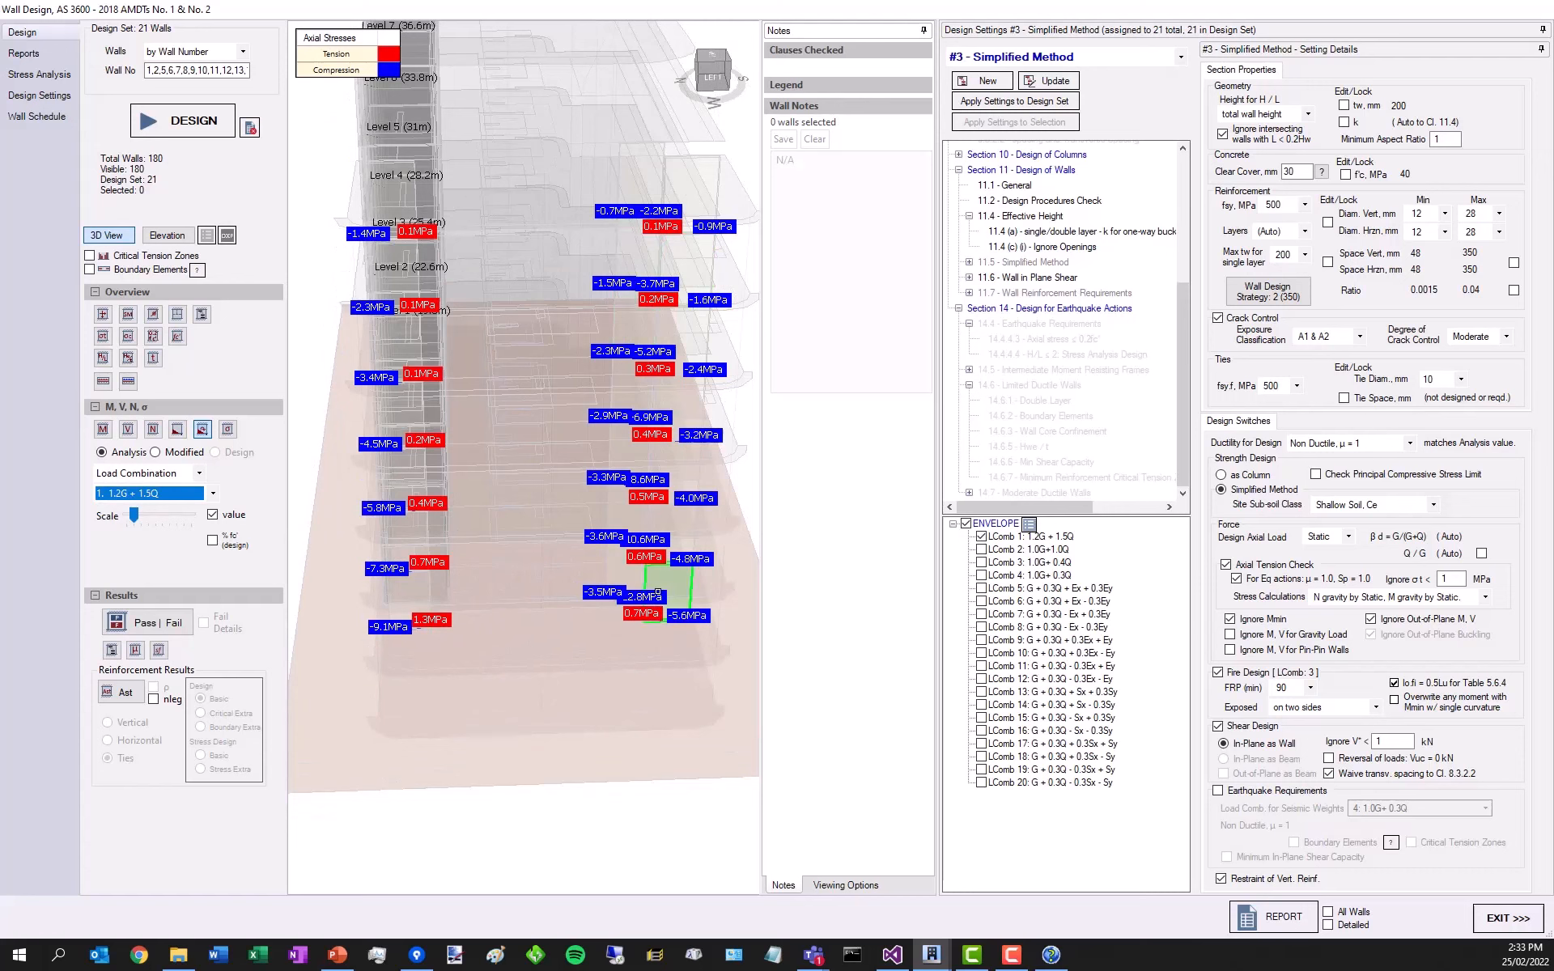
{"action": "left_click_drag", "start_coordinate": [454, 634], "coordinate": [454, 610]}
{"action": "scroll", "coordinate": [454, 610], "scroll_direction": "up", "scroll_amount": 2}
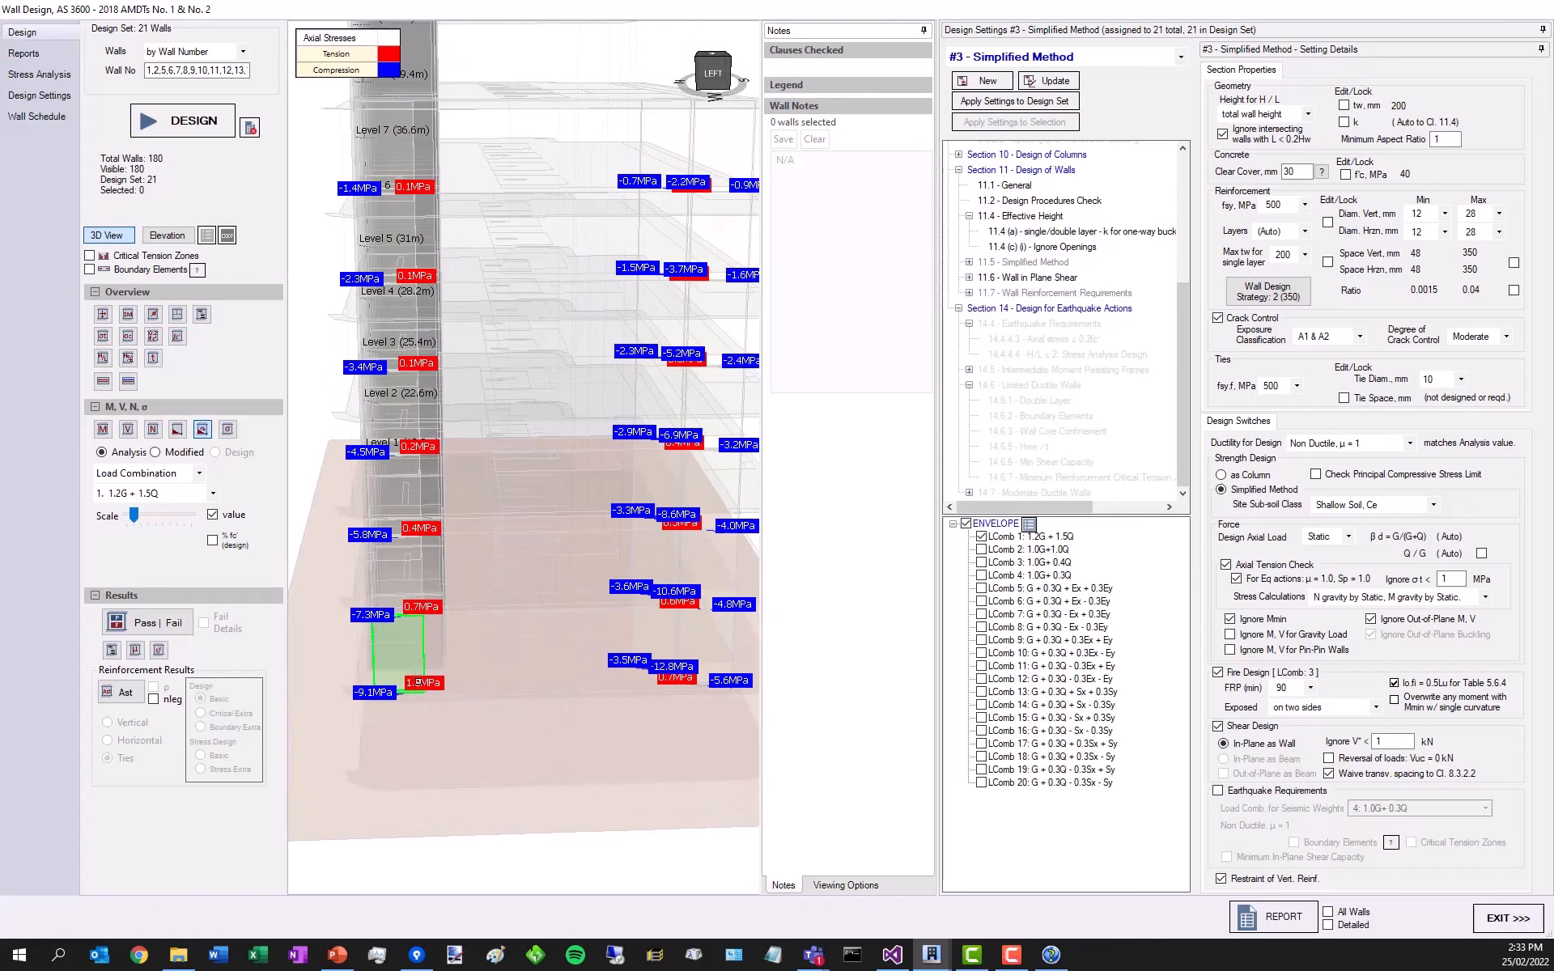
{"action": "scroll", "coordinate": [419, 681], "scroll_direction": "up", "scroll_amount": 1}
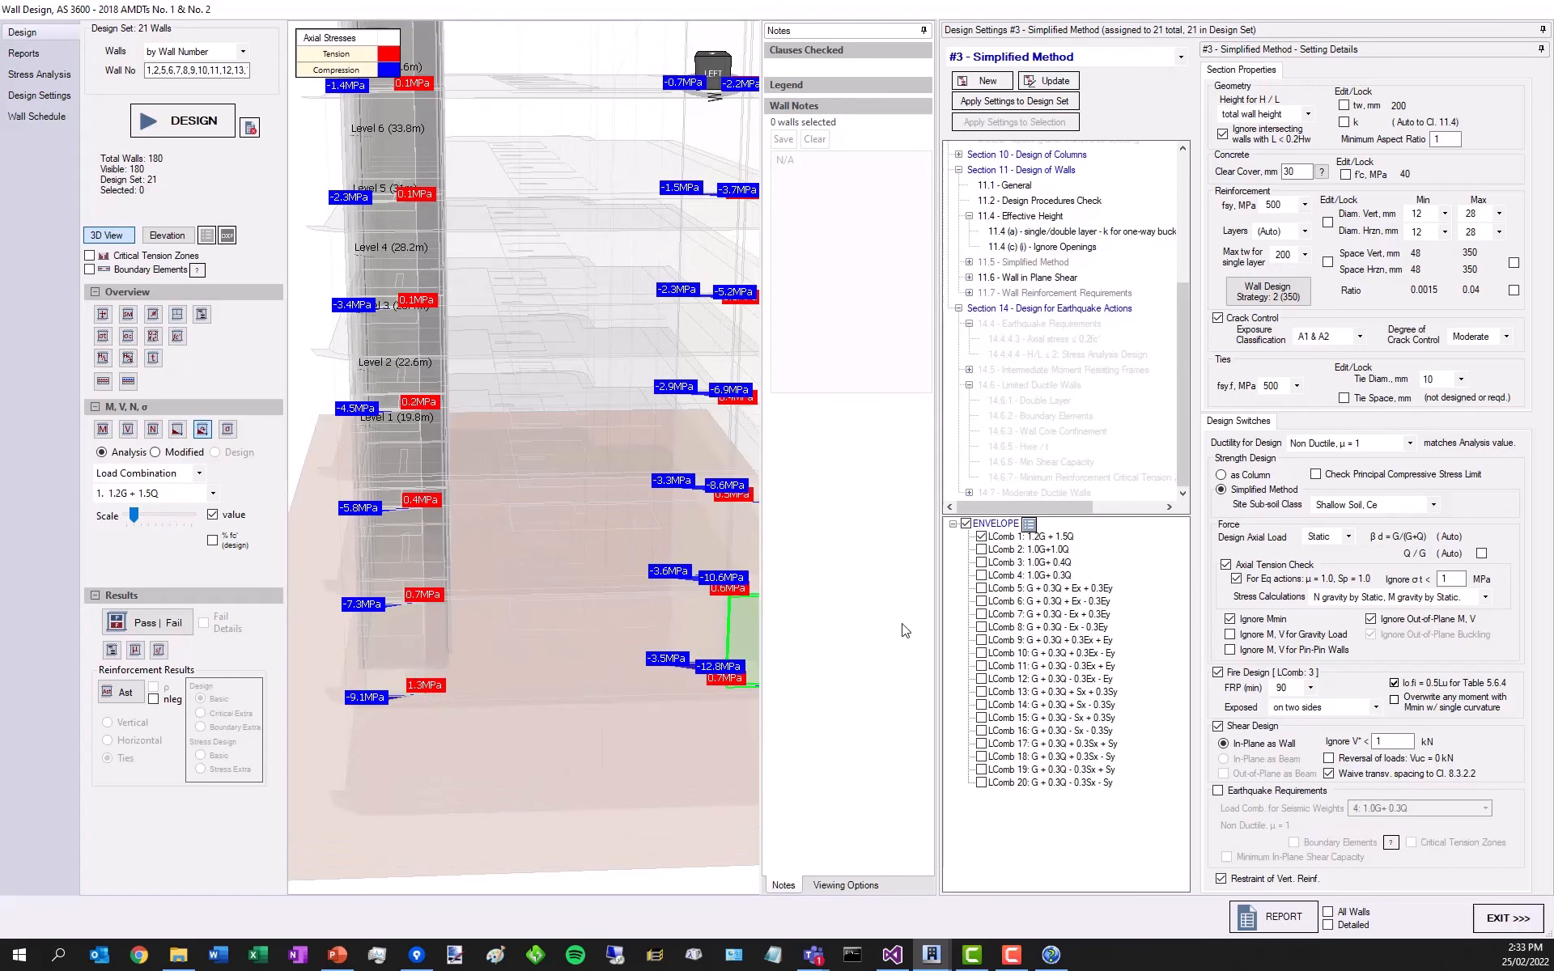
- Set the axial tension check to ignore tensile stress below 2 MPa and update design setting #3 - Simplified Method
{"action": "left_click", "coordinate": [1453, 579]}
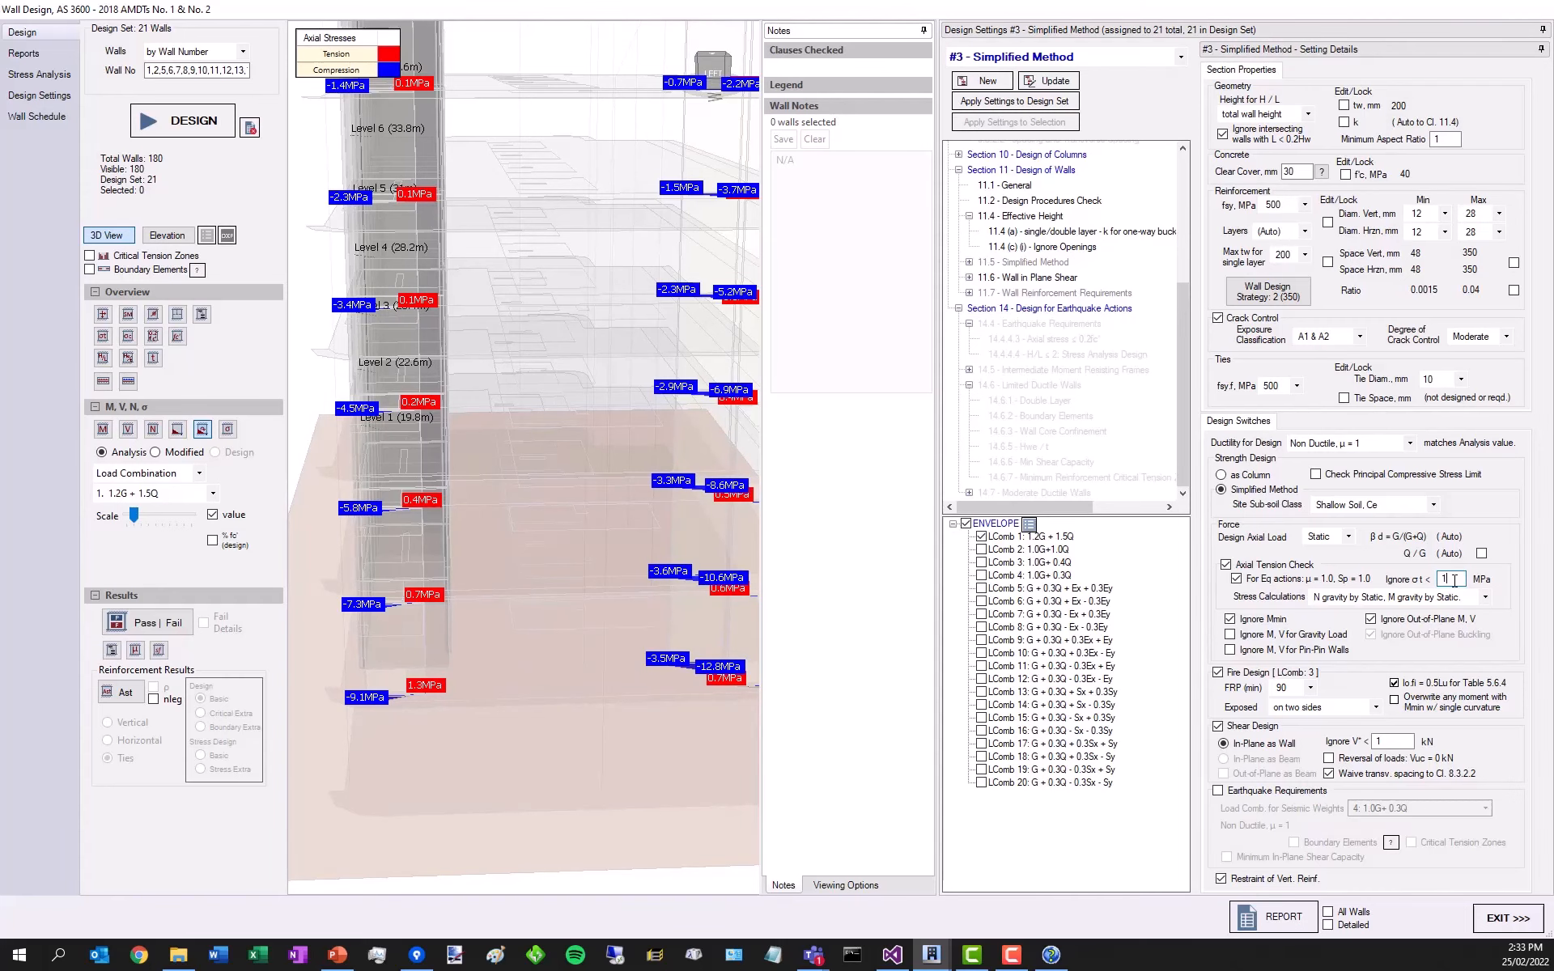
{"action": "scroll", "coordinate": [410, 654], "scroll_direction": "up", "scroll_amount": 1}
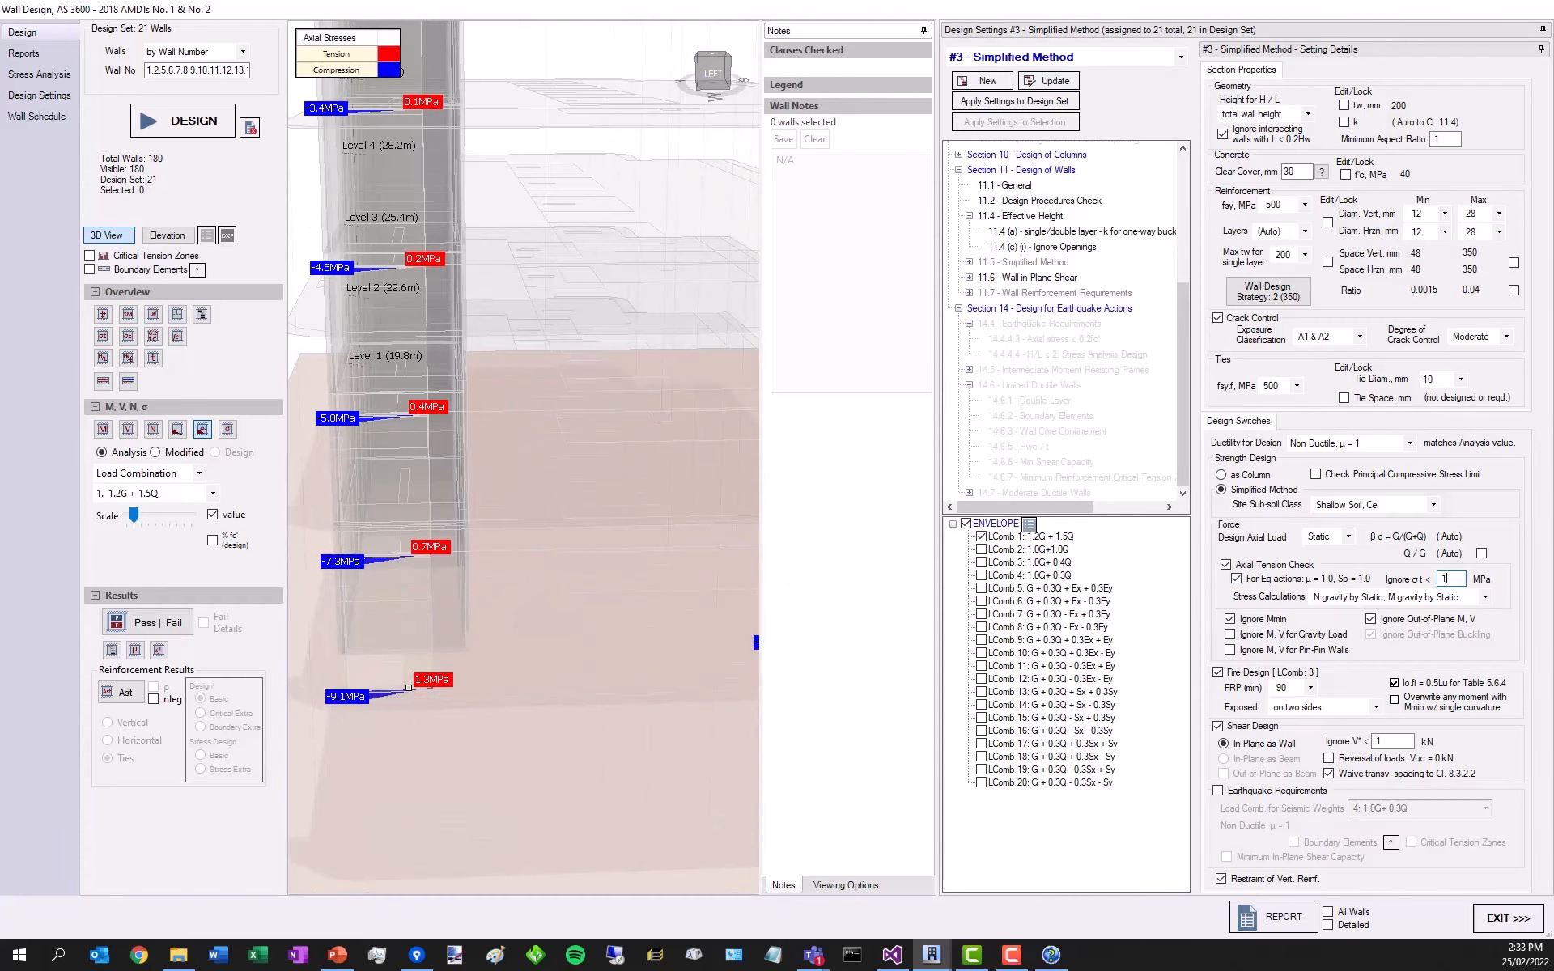
{"action": "scroll", "coordinate": [410, 653], "scroll_direction": "down", "scroll_amount": 1}
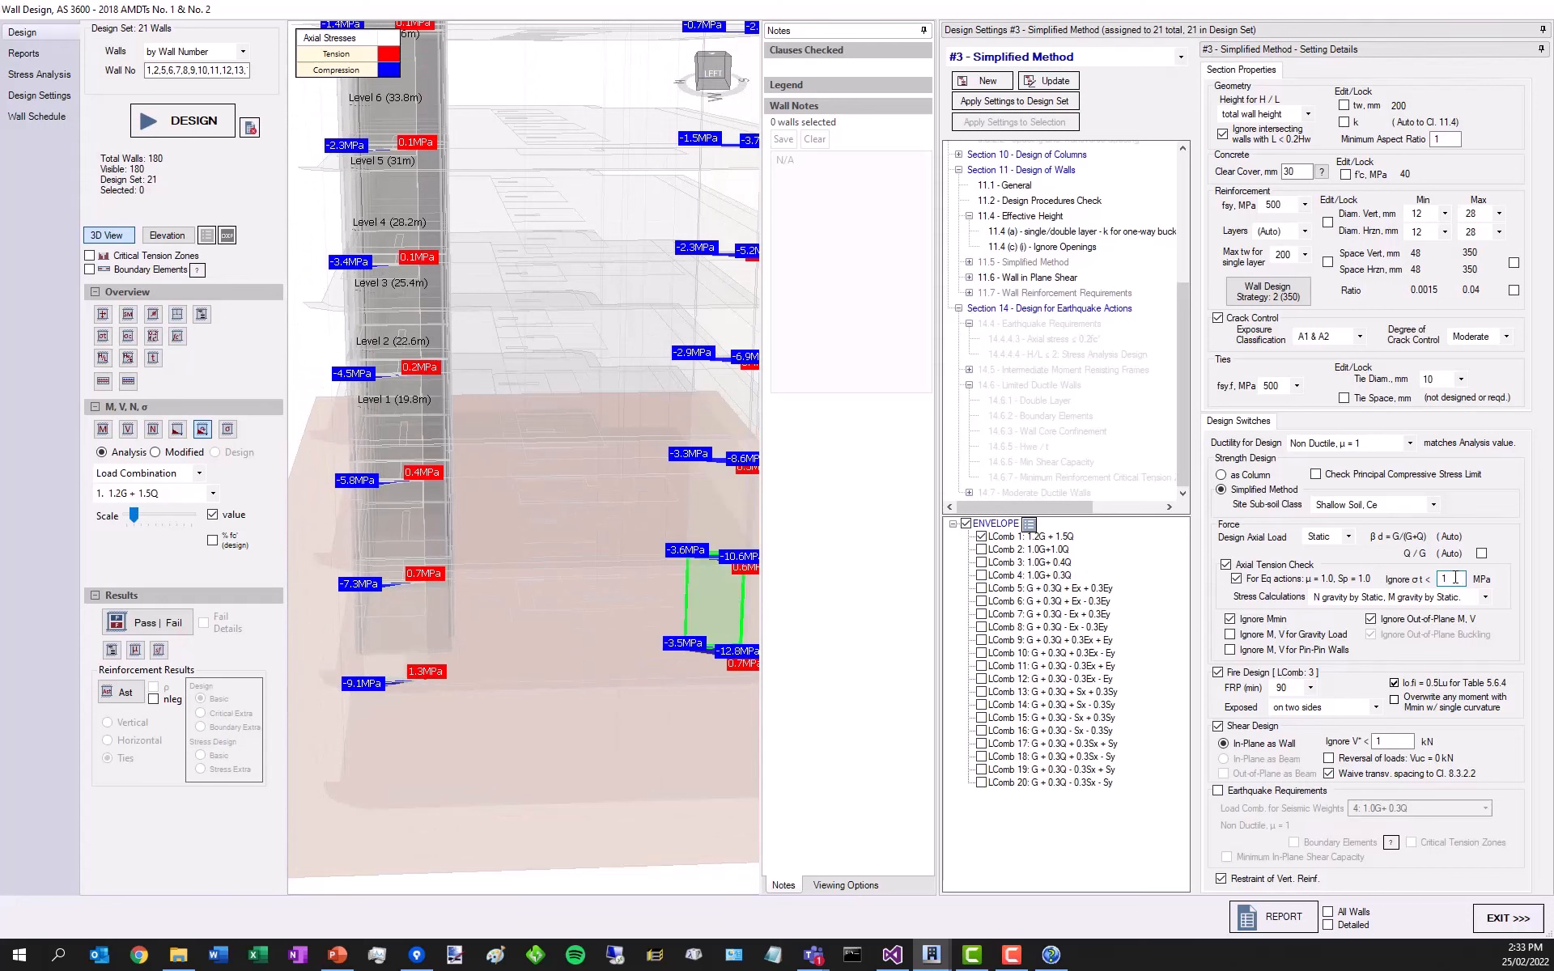
{"action": "double_click", "coordinate": [1454, 577]}
{"action": "type", "text": "2"}
{"action": "left_click", "coordinate": [1050, 81]}
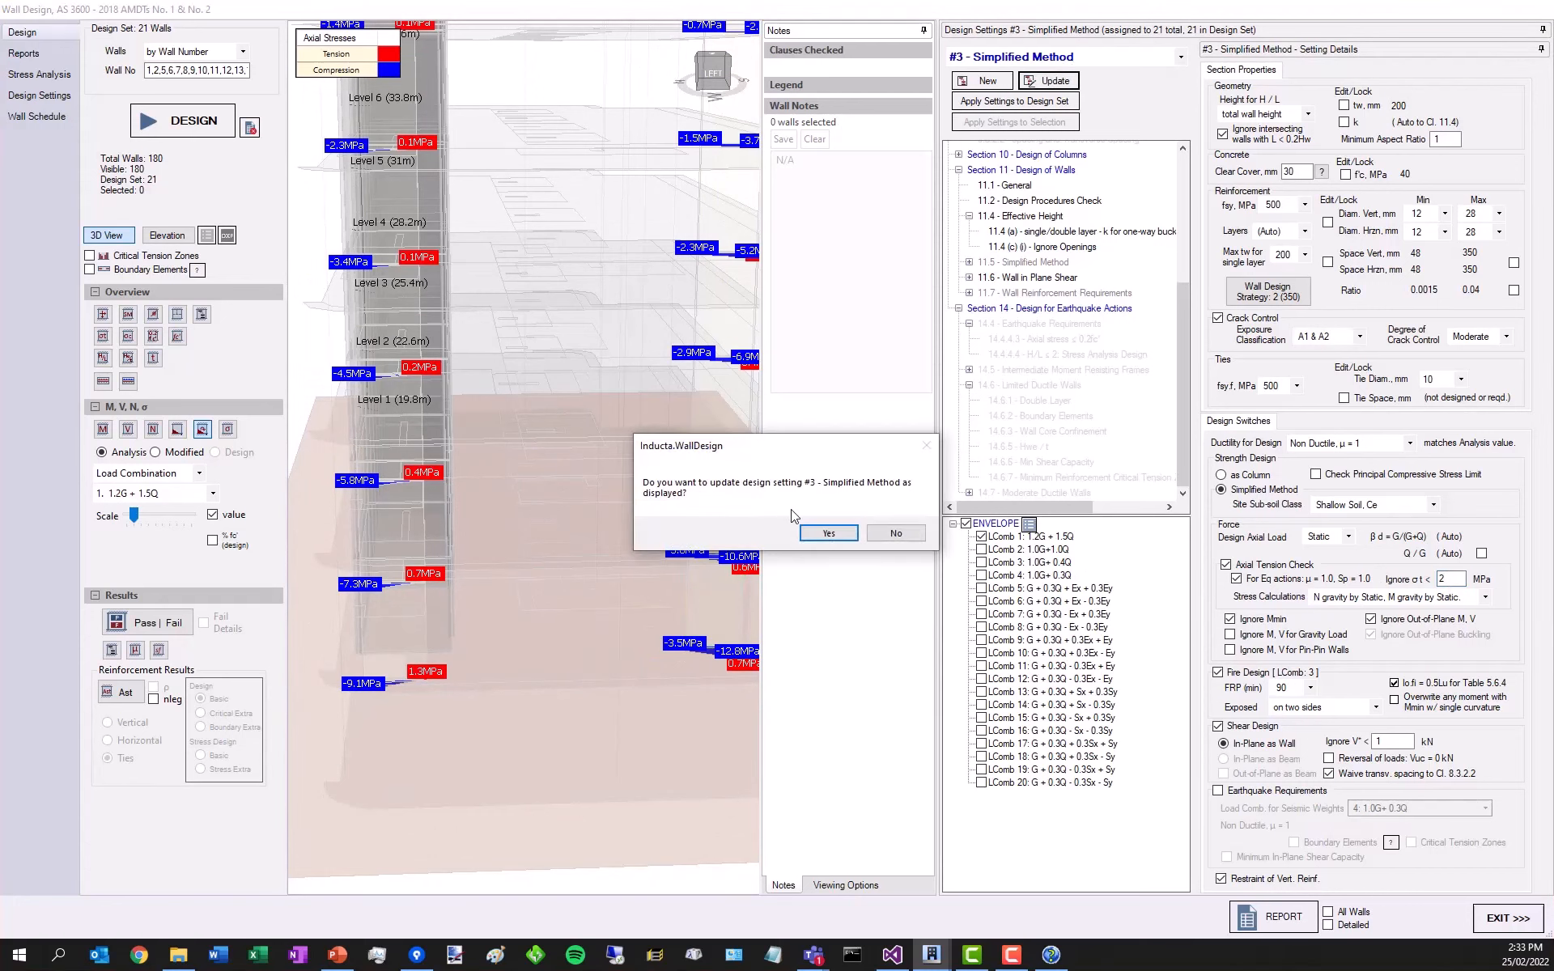
{"action": "left_click", "coordinate": [827, 530]}
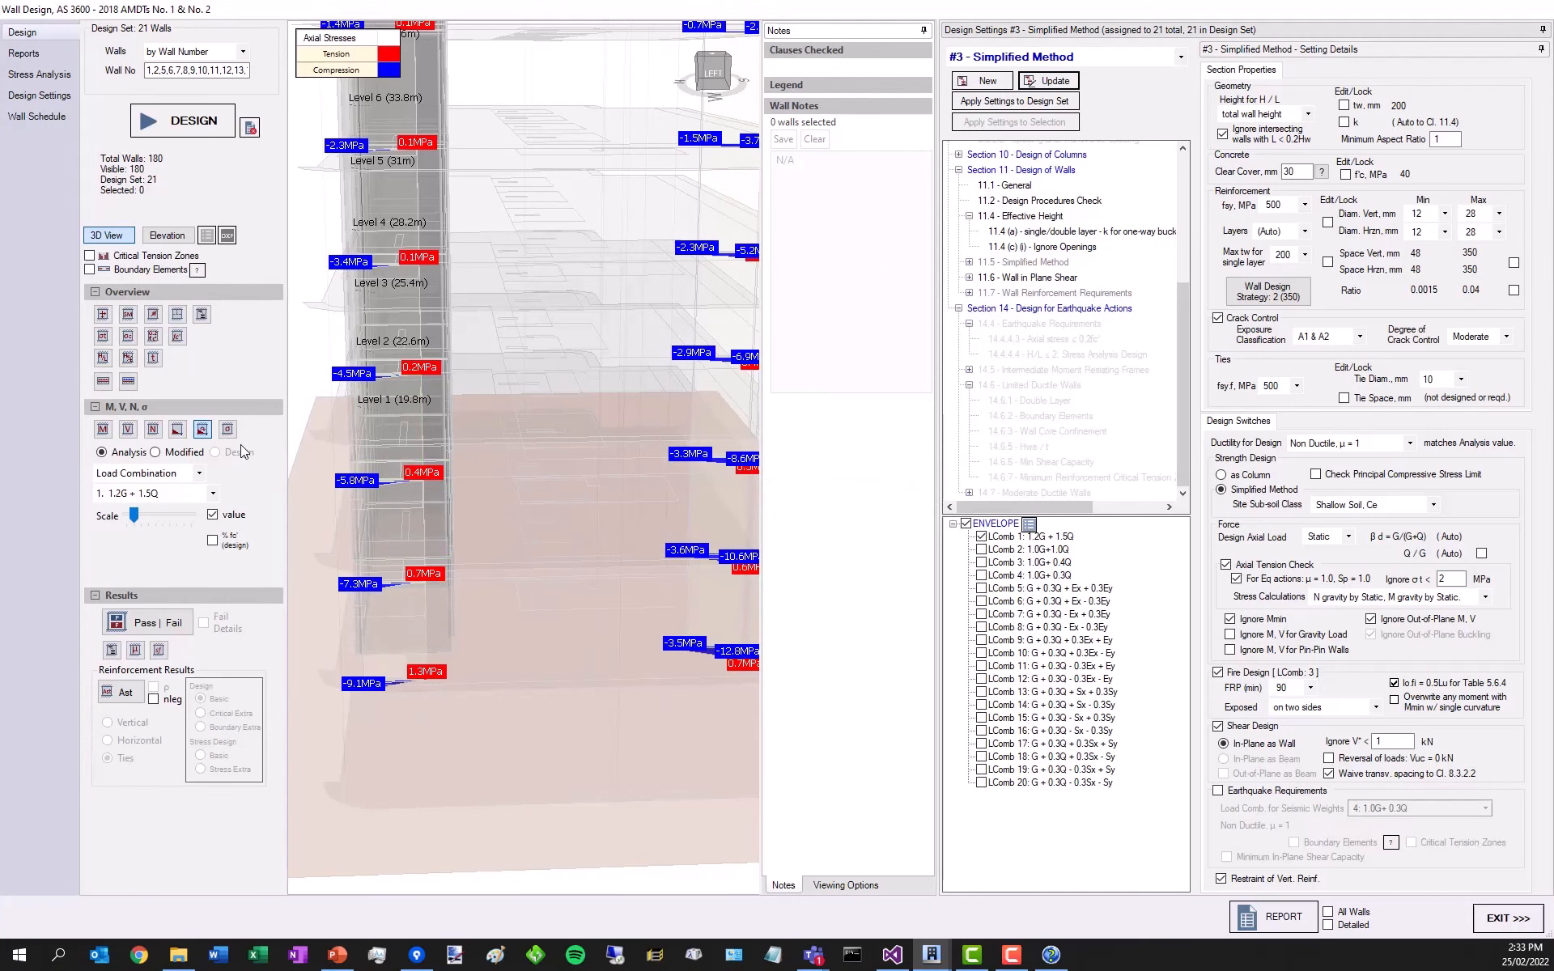
- Rerun the Simplified Method check with the updated setting and inspect all three wall stacks
{"action": "left_click", "coordinate": [127, 314]}
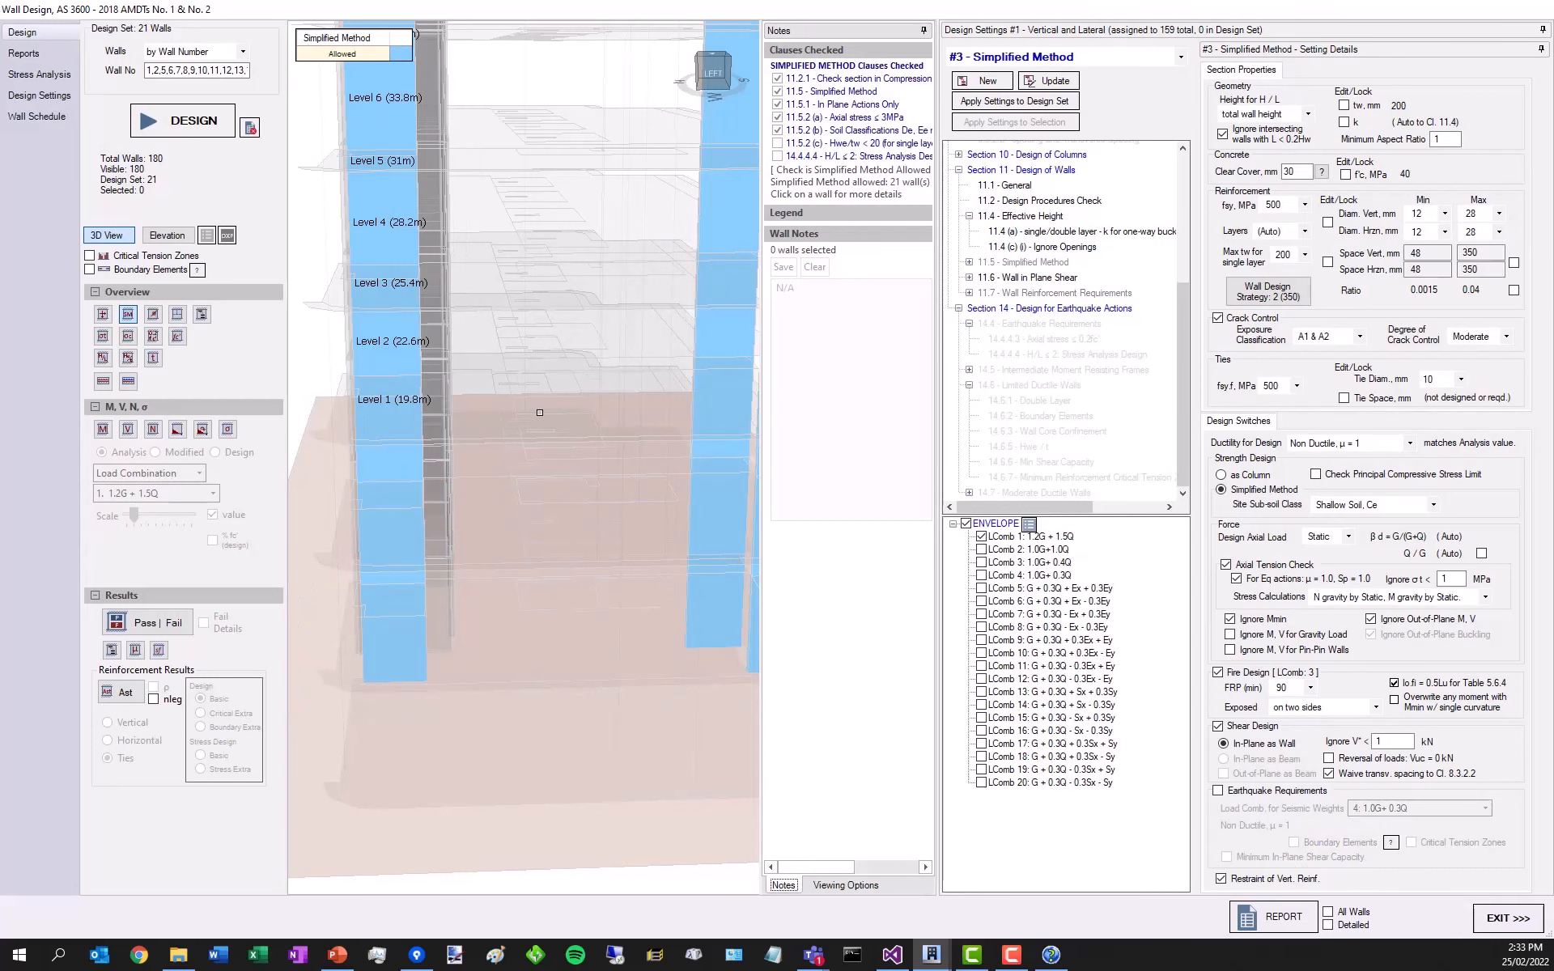
{"action": "left_click_drag", "start_coordinate": [466, 434], "coordinate": [521, 445]}
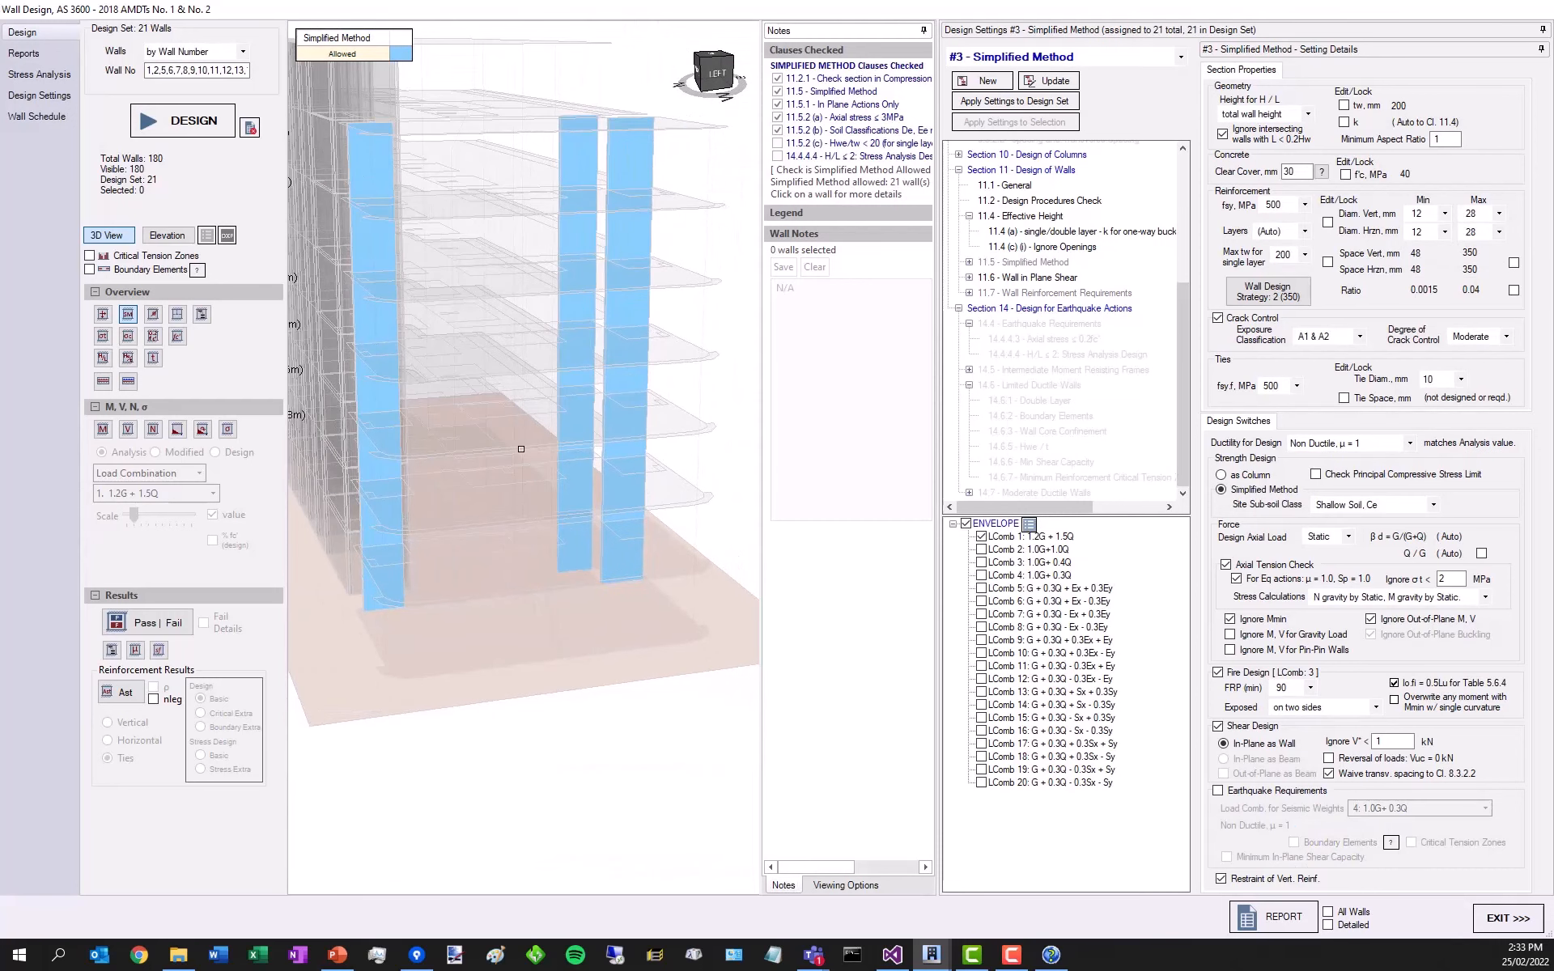
{"action": "scroll", "coordinate": [520, 444], "scroll_direction": "down", "scroll_amount": 1}
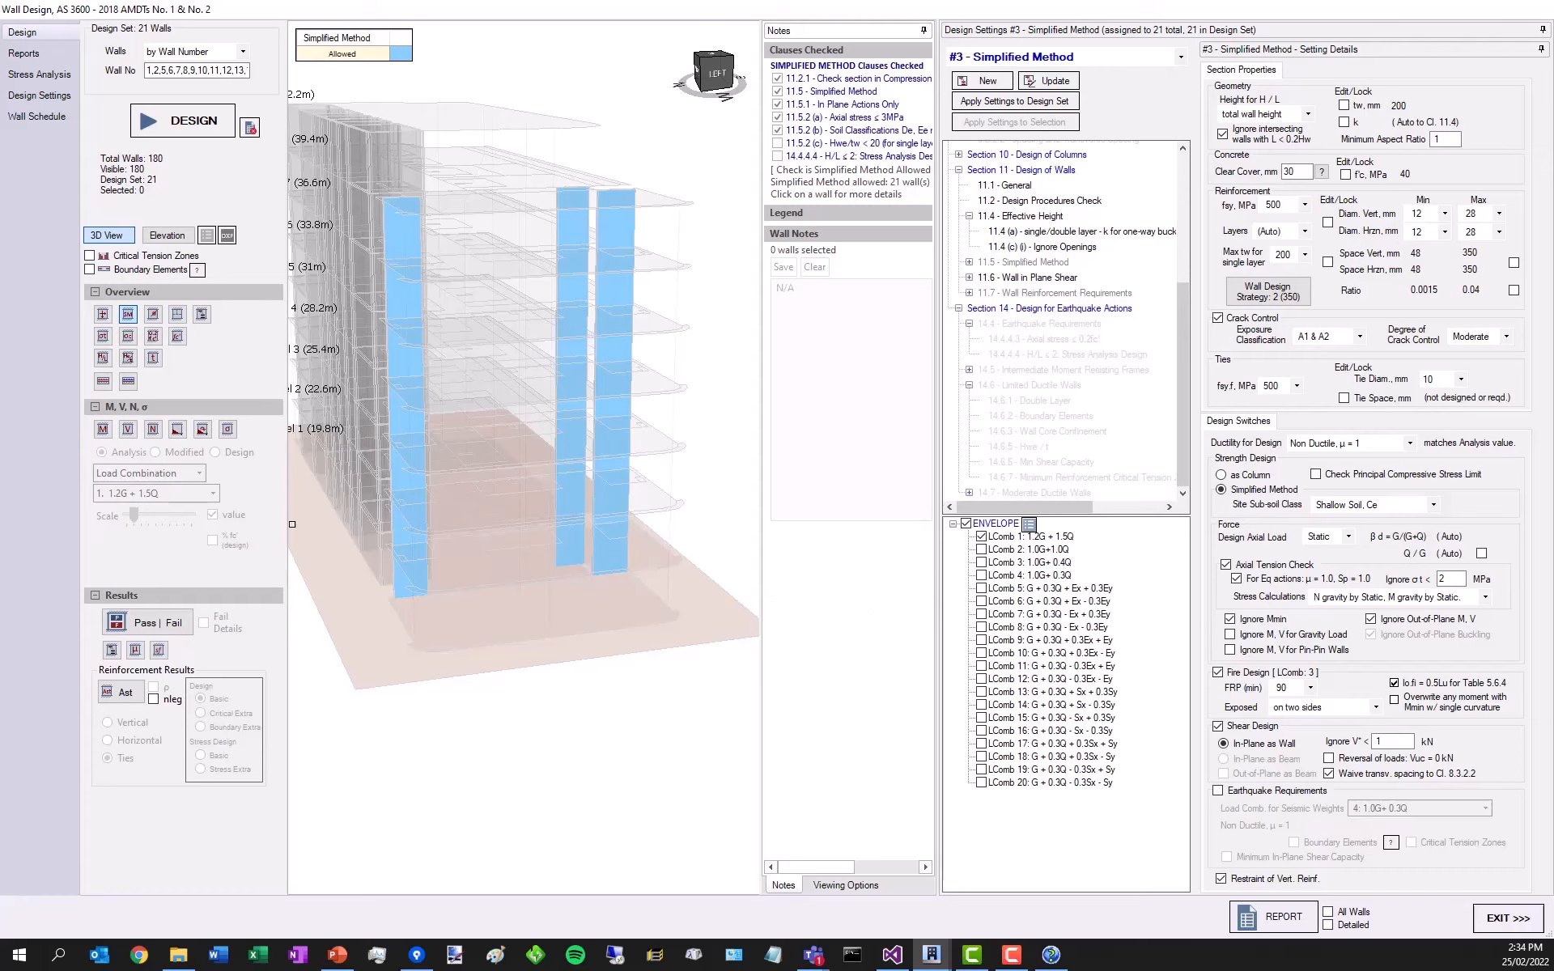
{"action": "mouse_move", "coordinate": [701, 416]}
{"action": "left_mouse_down"}
{"action": "mouse_move", "coordinate": [695, 400]}
{"action": "mouse_move", "coordinate": [725, 399]}
{"action": "mouse_move", "coordinate": [712, 401]}
{"action": "left_mouse_up"}
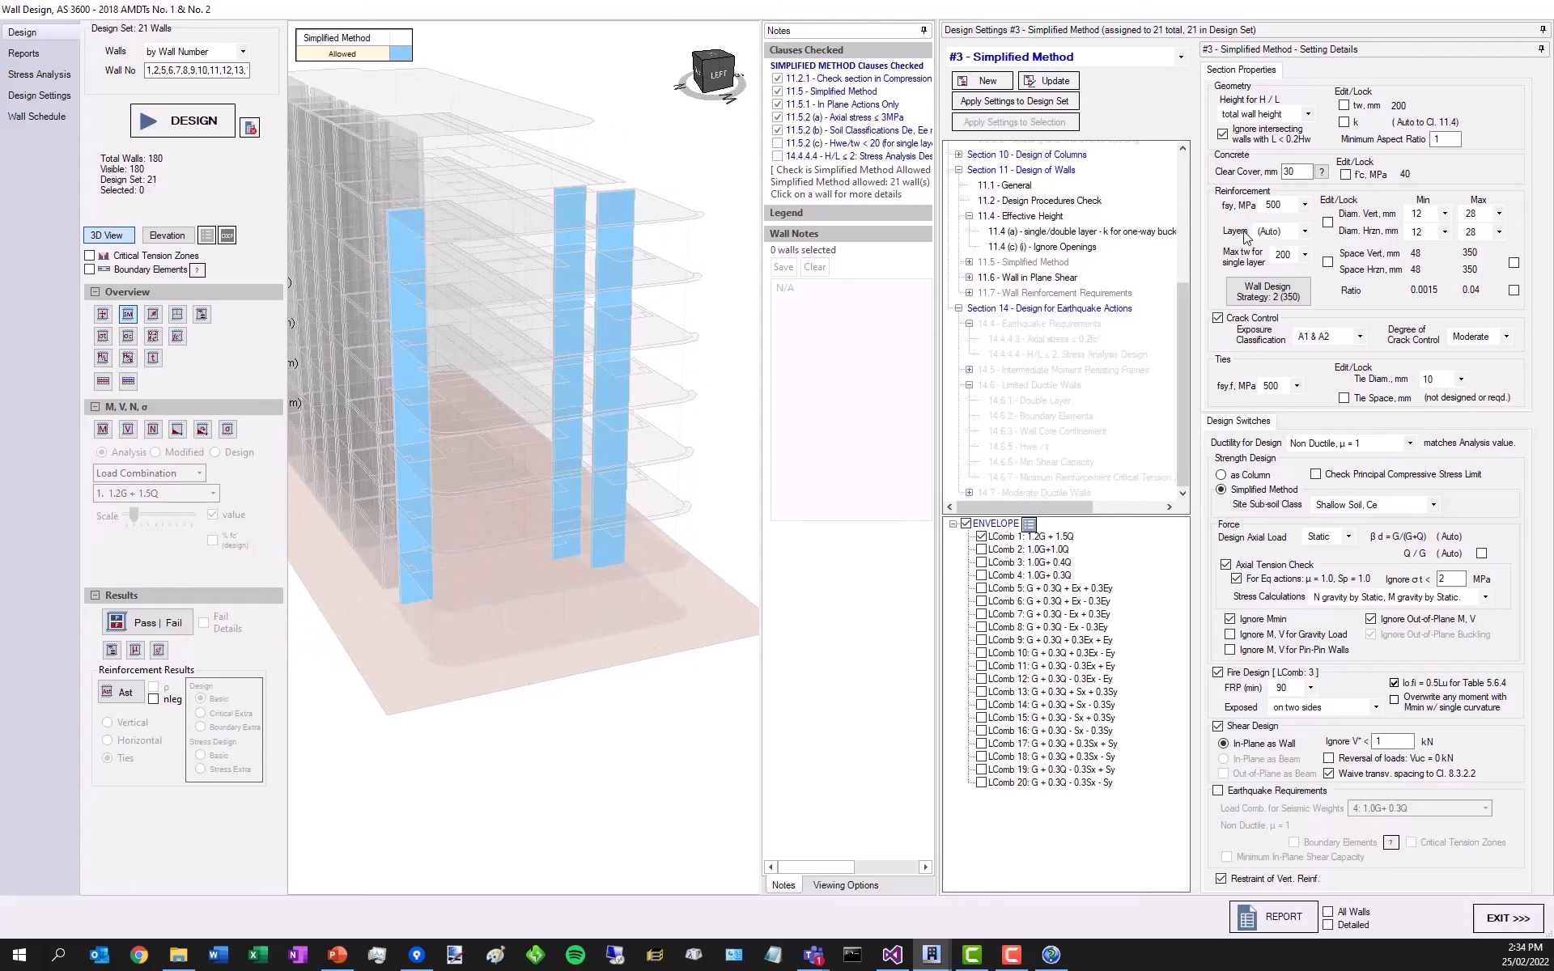
- View the reinforcement Layers options, keep (Auto), and display which walls require single or double layer reinforcement
{"action": "left_click", "coordinate": [1305, 231]}
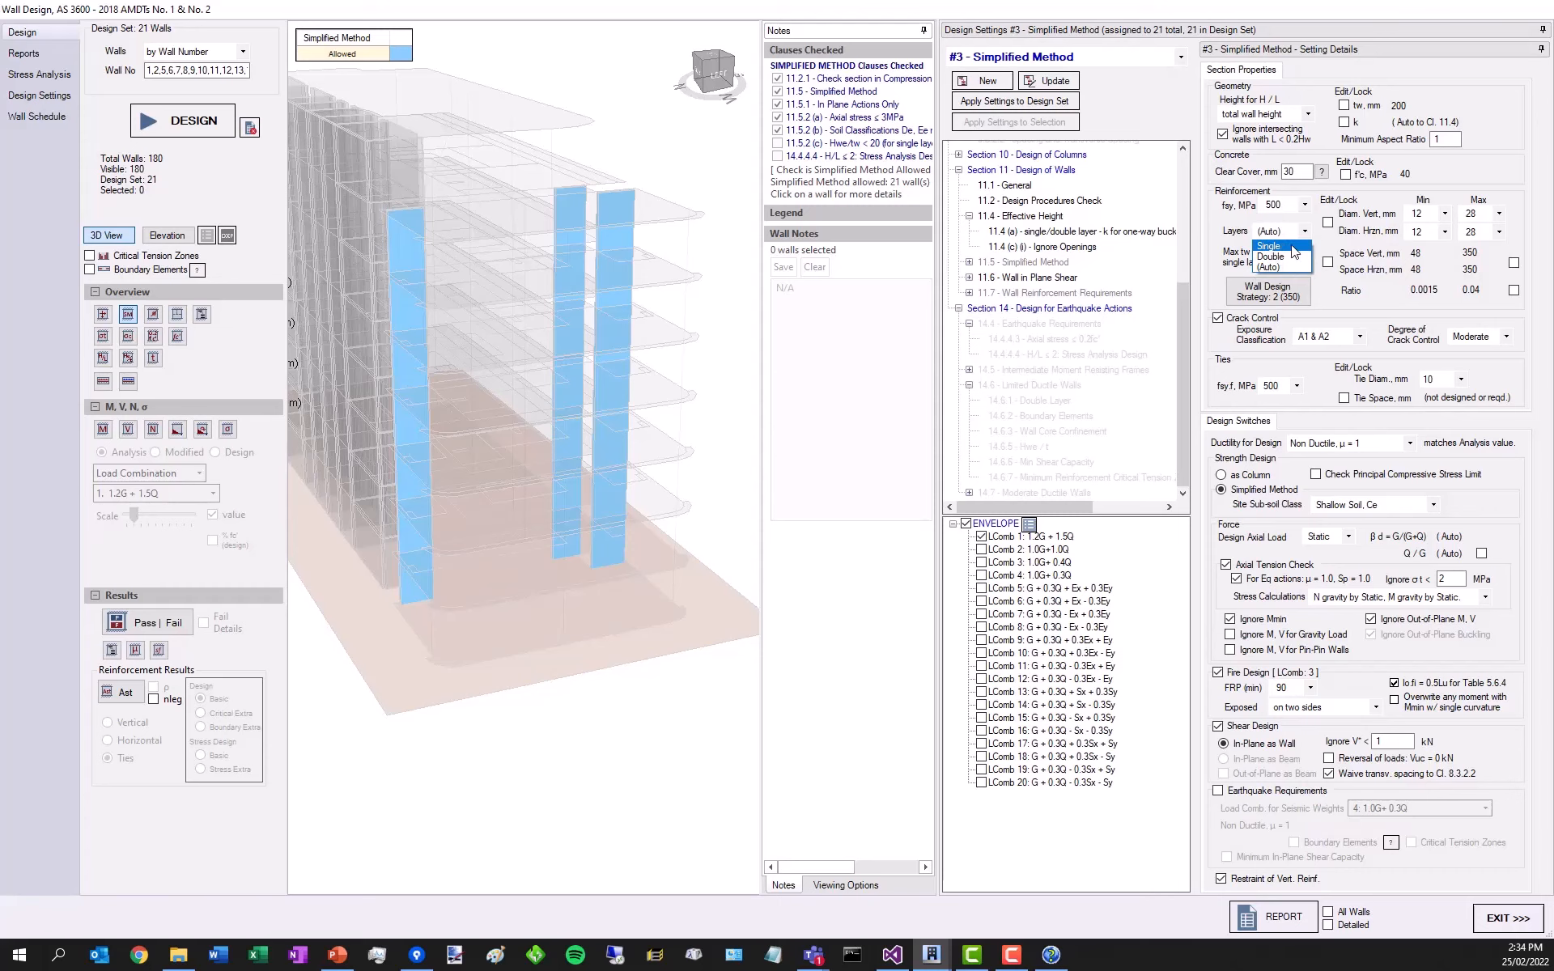
{"action": "left_click", "coordinate": [1229, 238]}
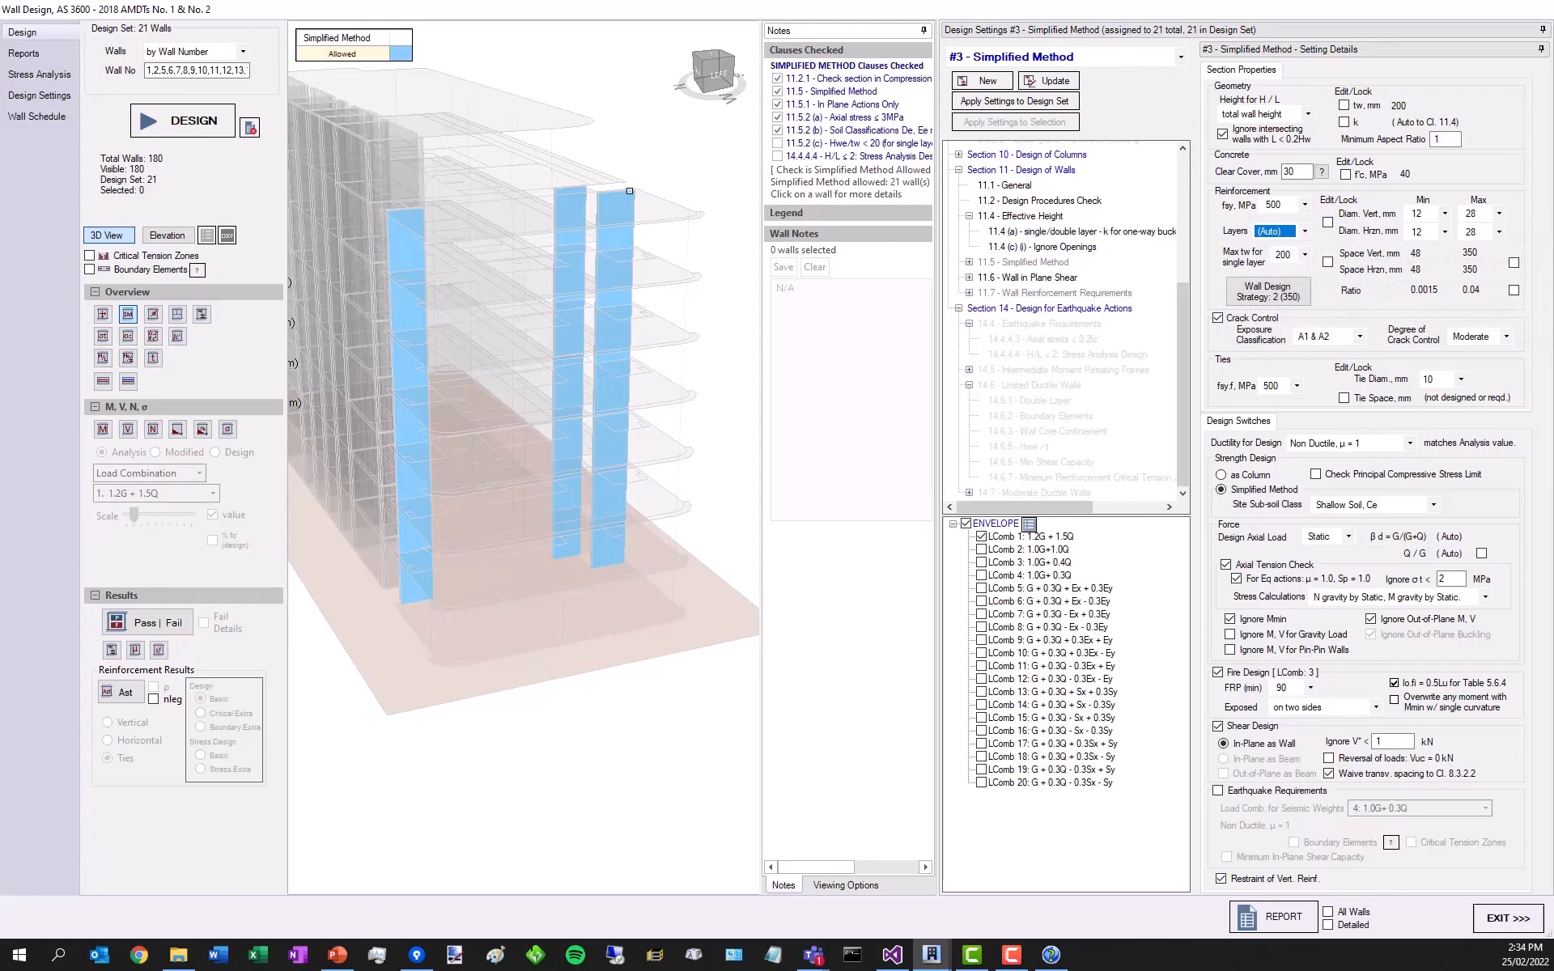
{"action": "left_click", "coordinate": [103, 382]}
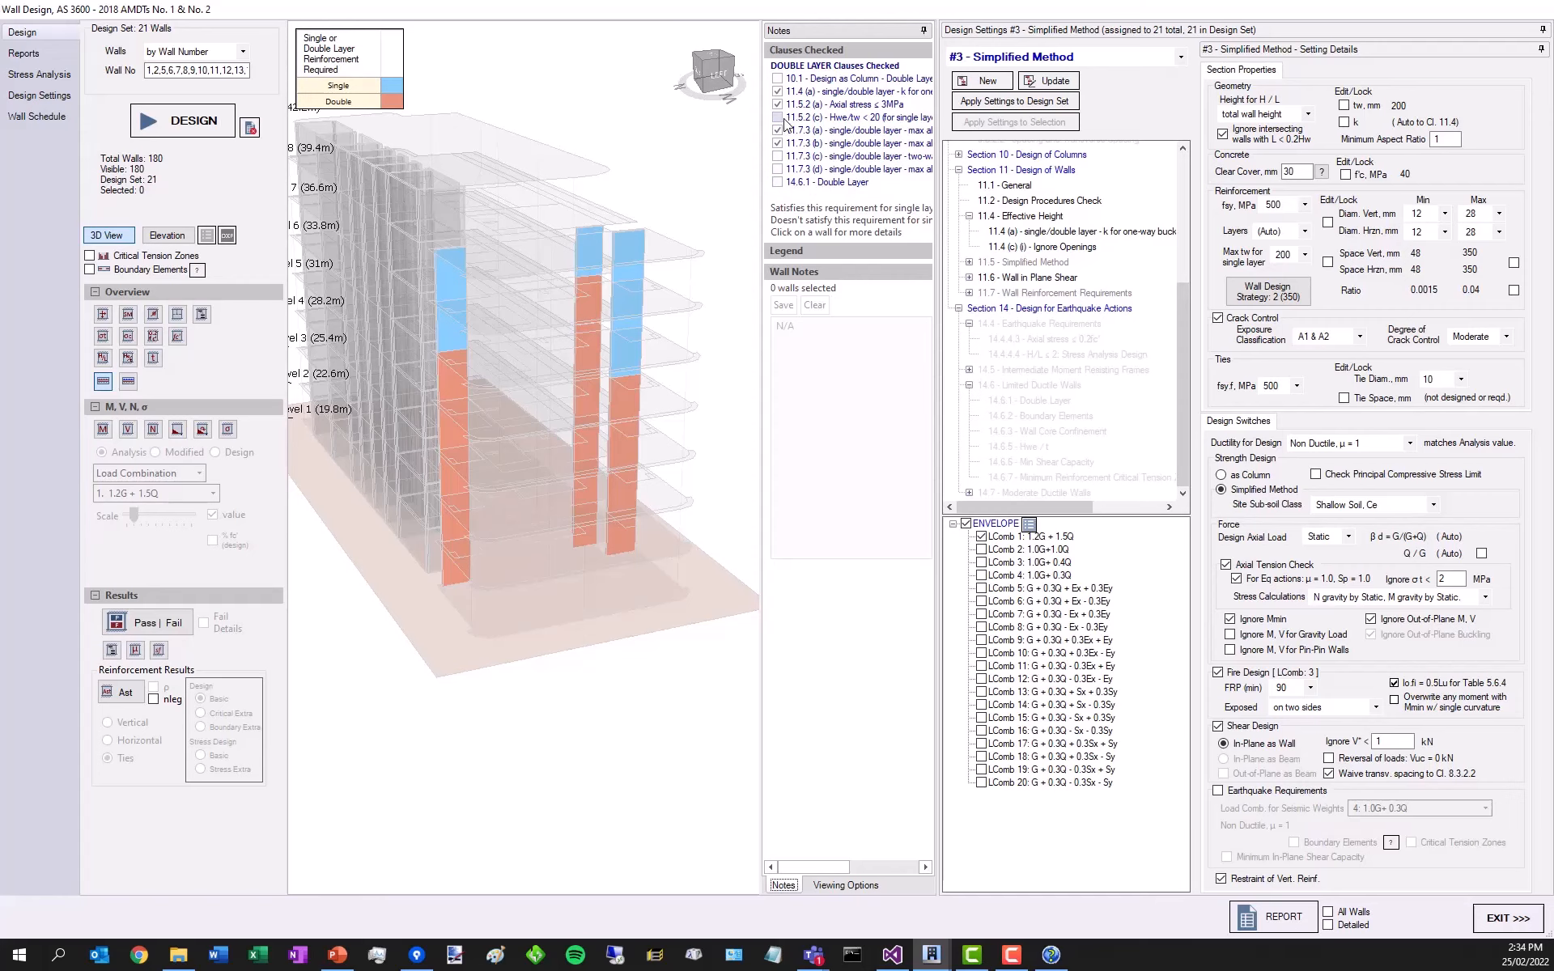
- Switch to the RCB manual in WinCHM and read how the Single/Double Layer of Reinforcement topic links checked clauses to design settings
{"action": "key", "text": "alt+Tab"}
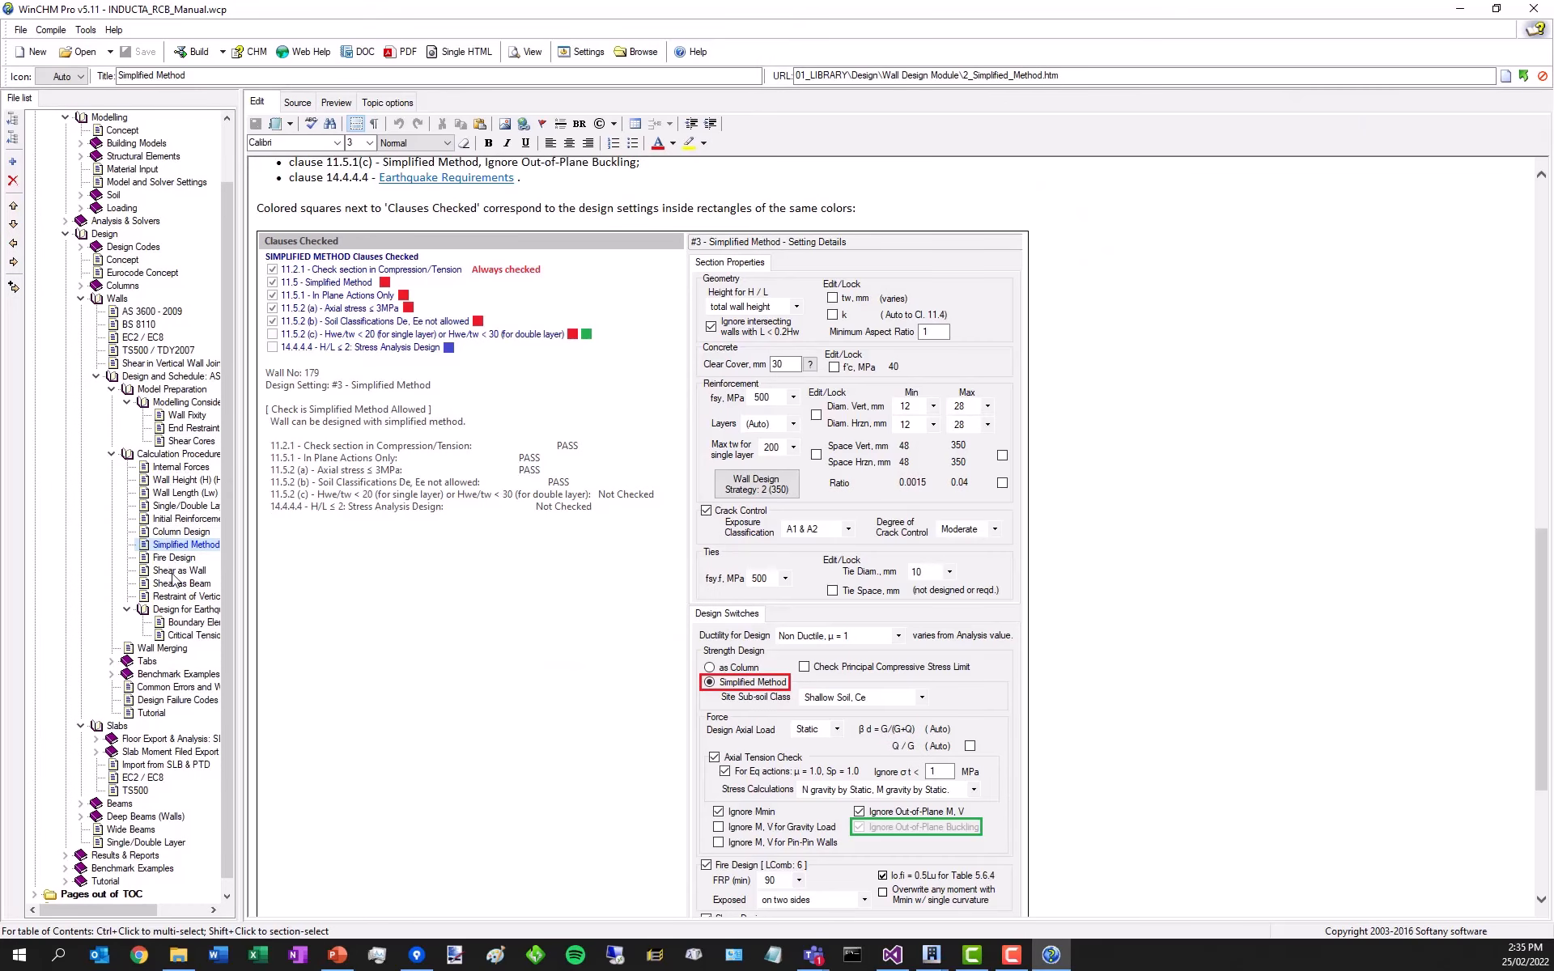
{"action": "left_click", "coordinate": [178, 508]}
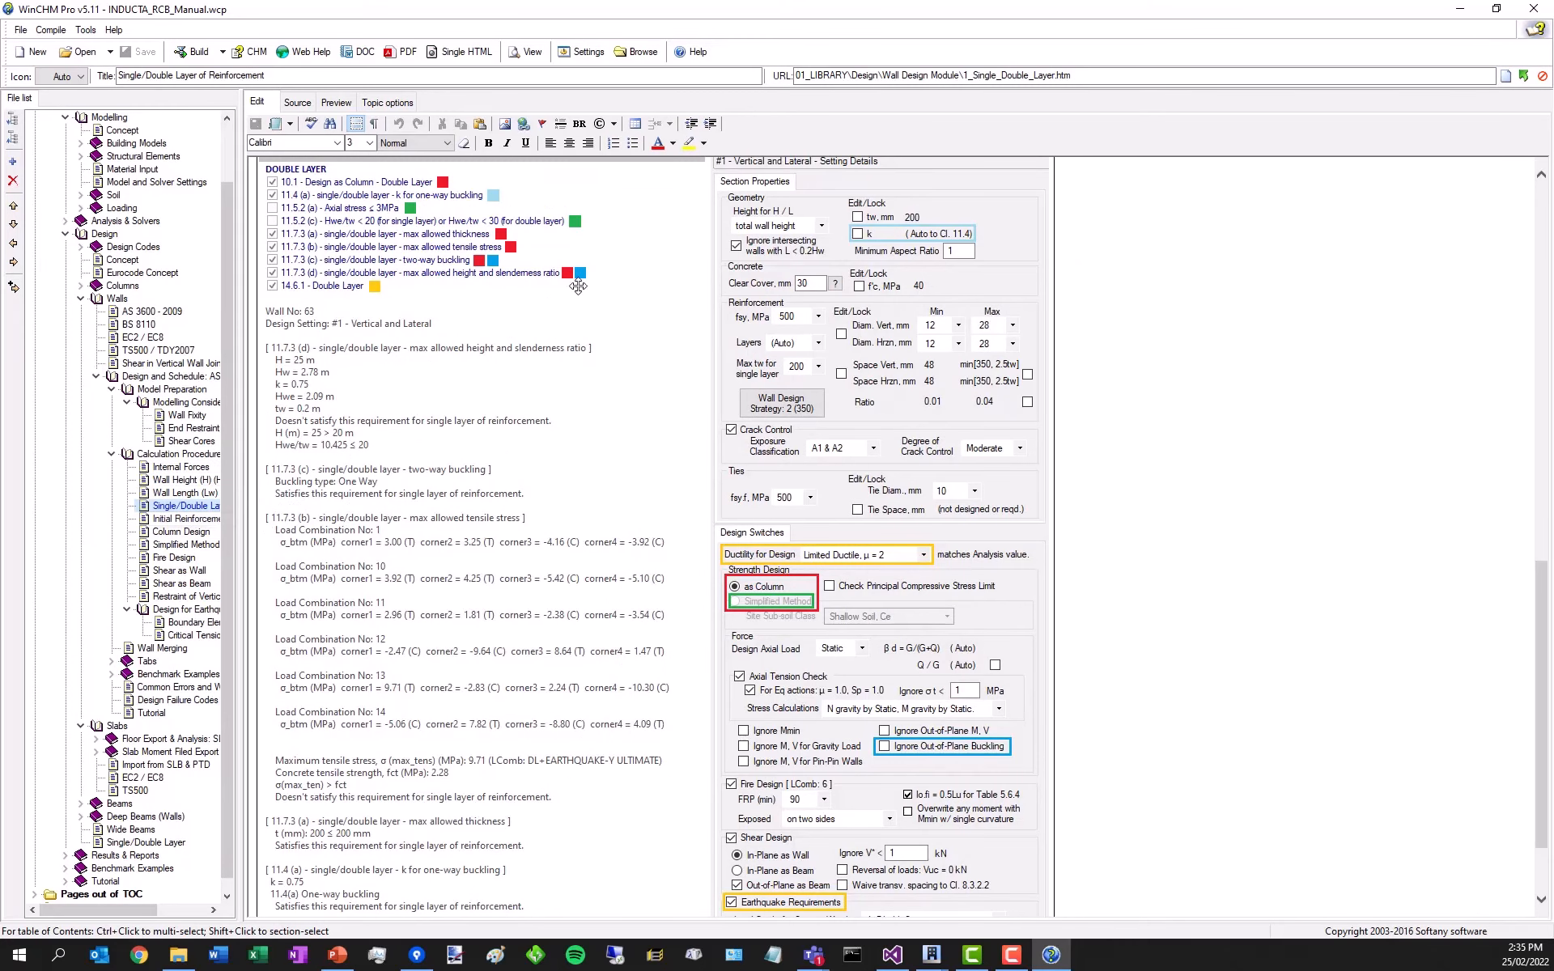
{"action": "scroll", "coordinate": [464, 261], "scroll_direction": "down", "scroll_amount": 1}
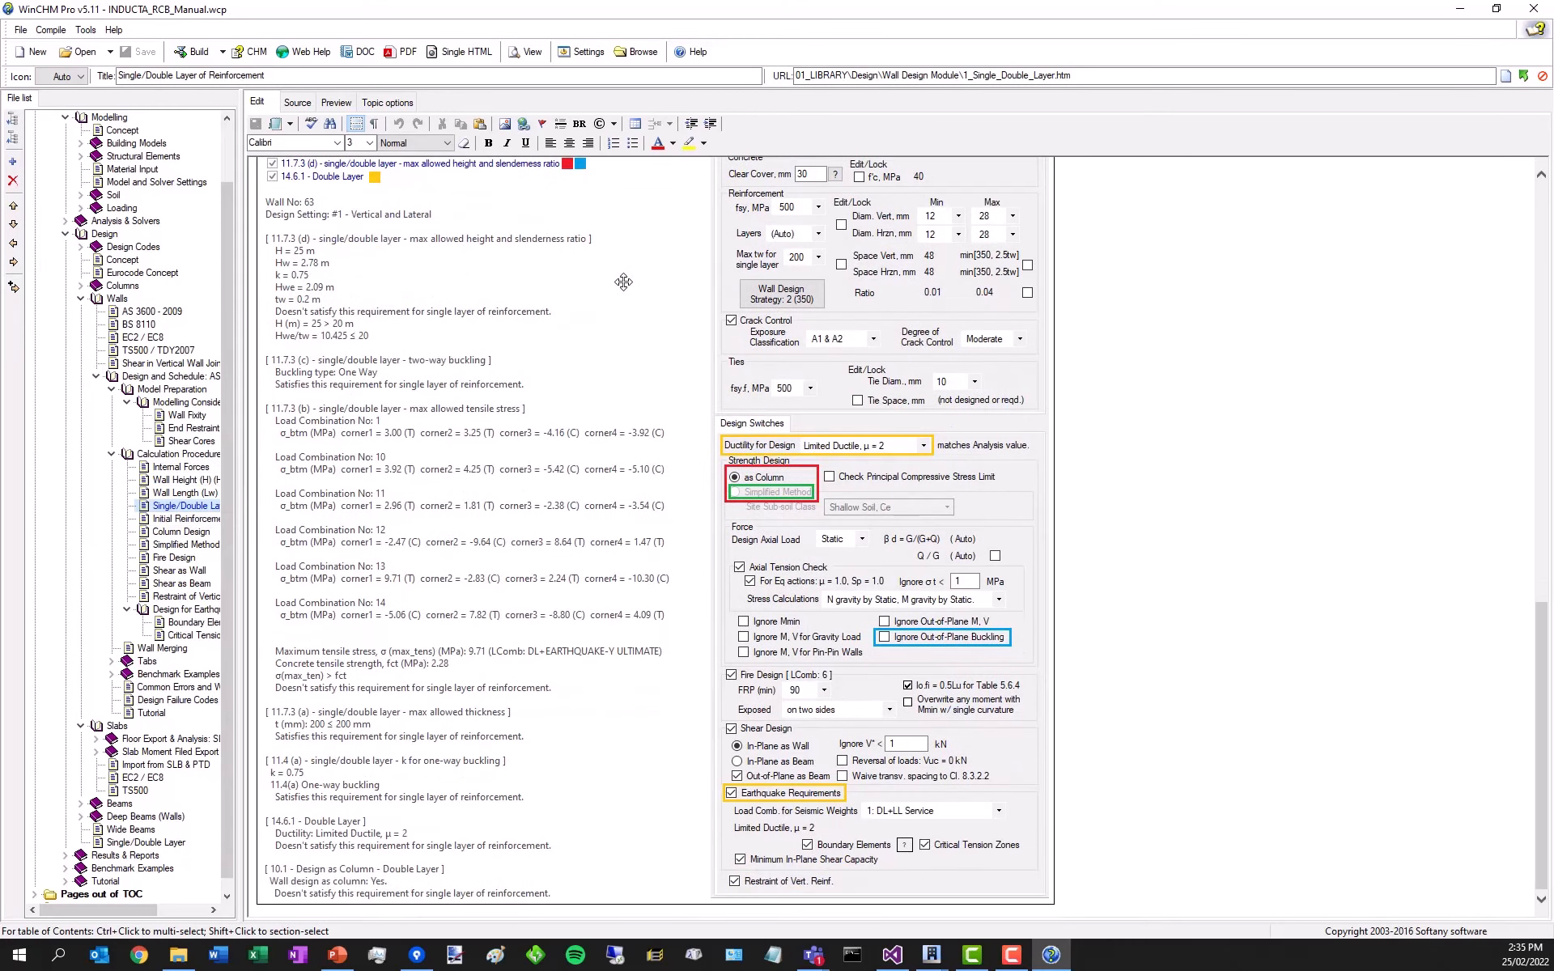
{"action": "scroll", "coordinate": [688, 381], "scroll_direction": "up", "scroll_amount": 1}
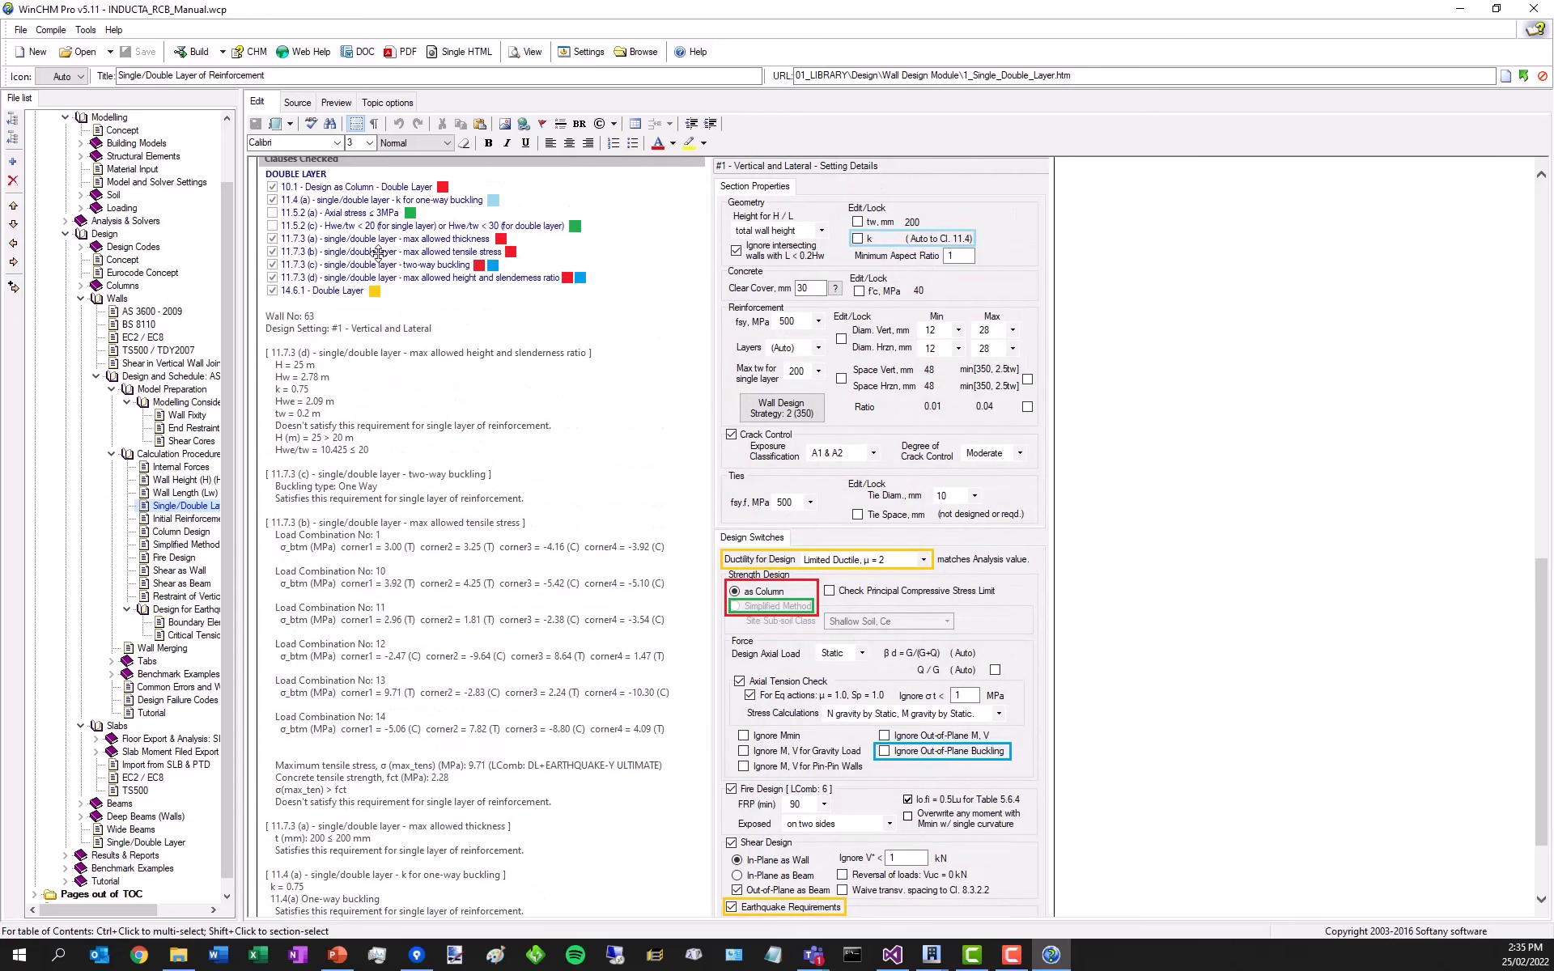
- Switch back to RCB Wall Design and read the full single/double layer clause notes for wall 11, closing the report
{"action": "left_click", "coordinate": [1464, 10]}
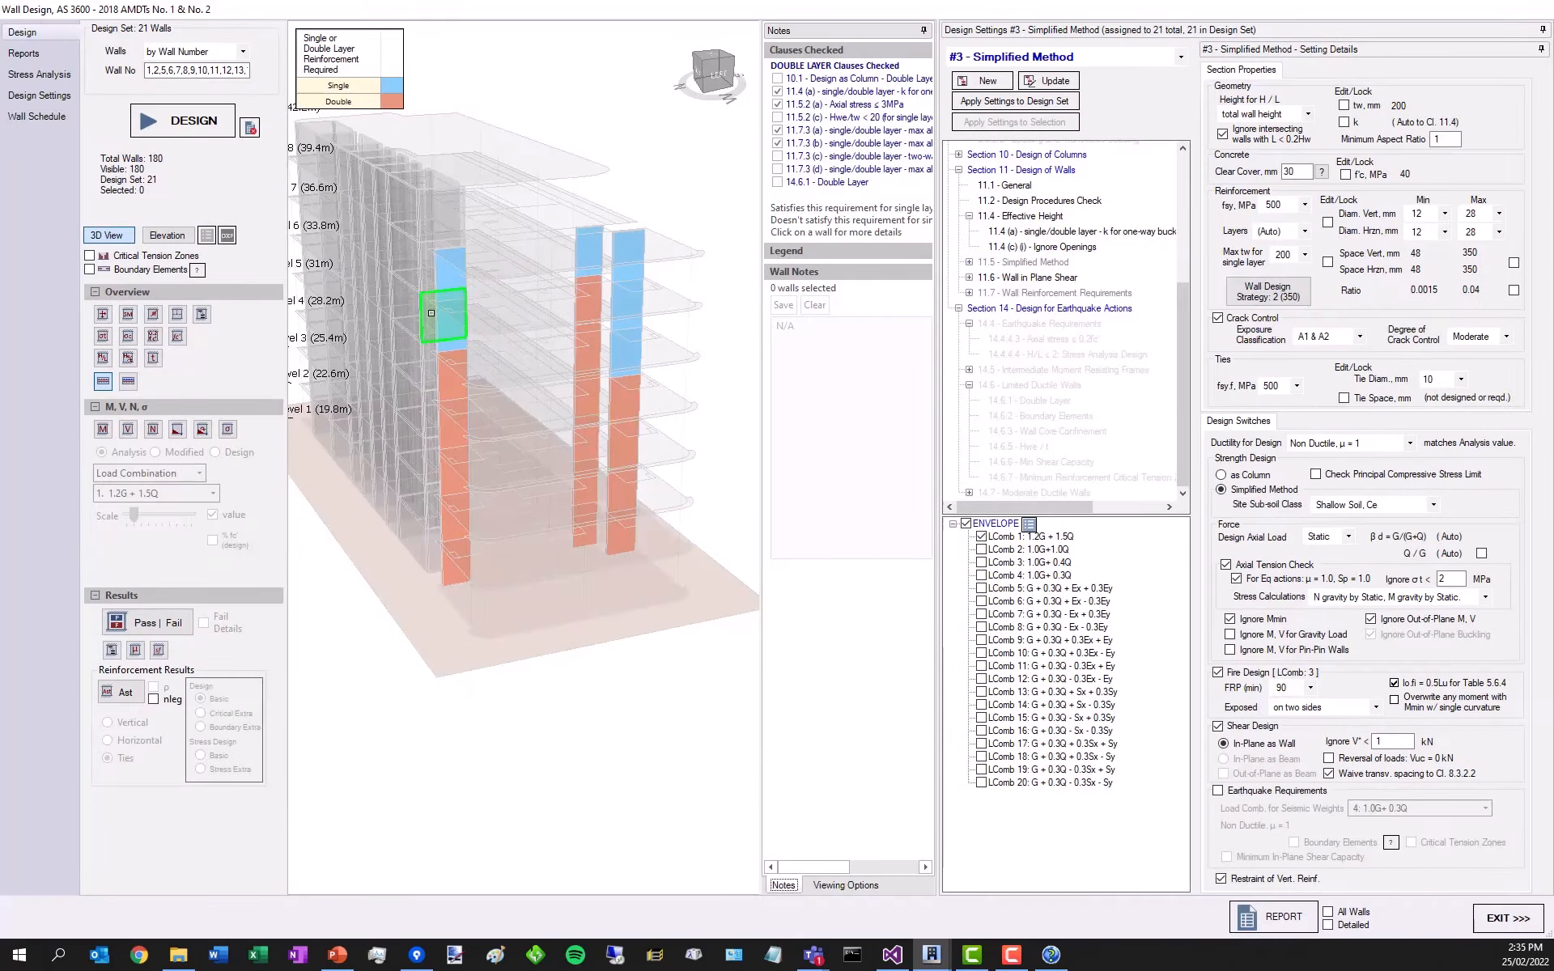
{"action": "left_click", "coordinate": [637, 271]}
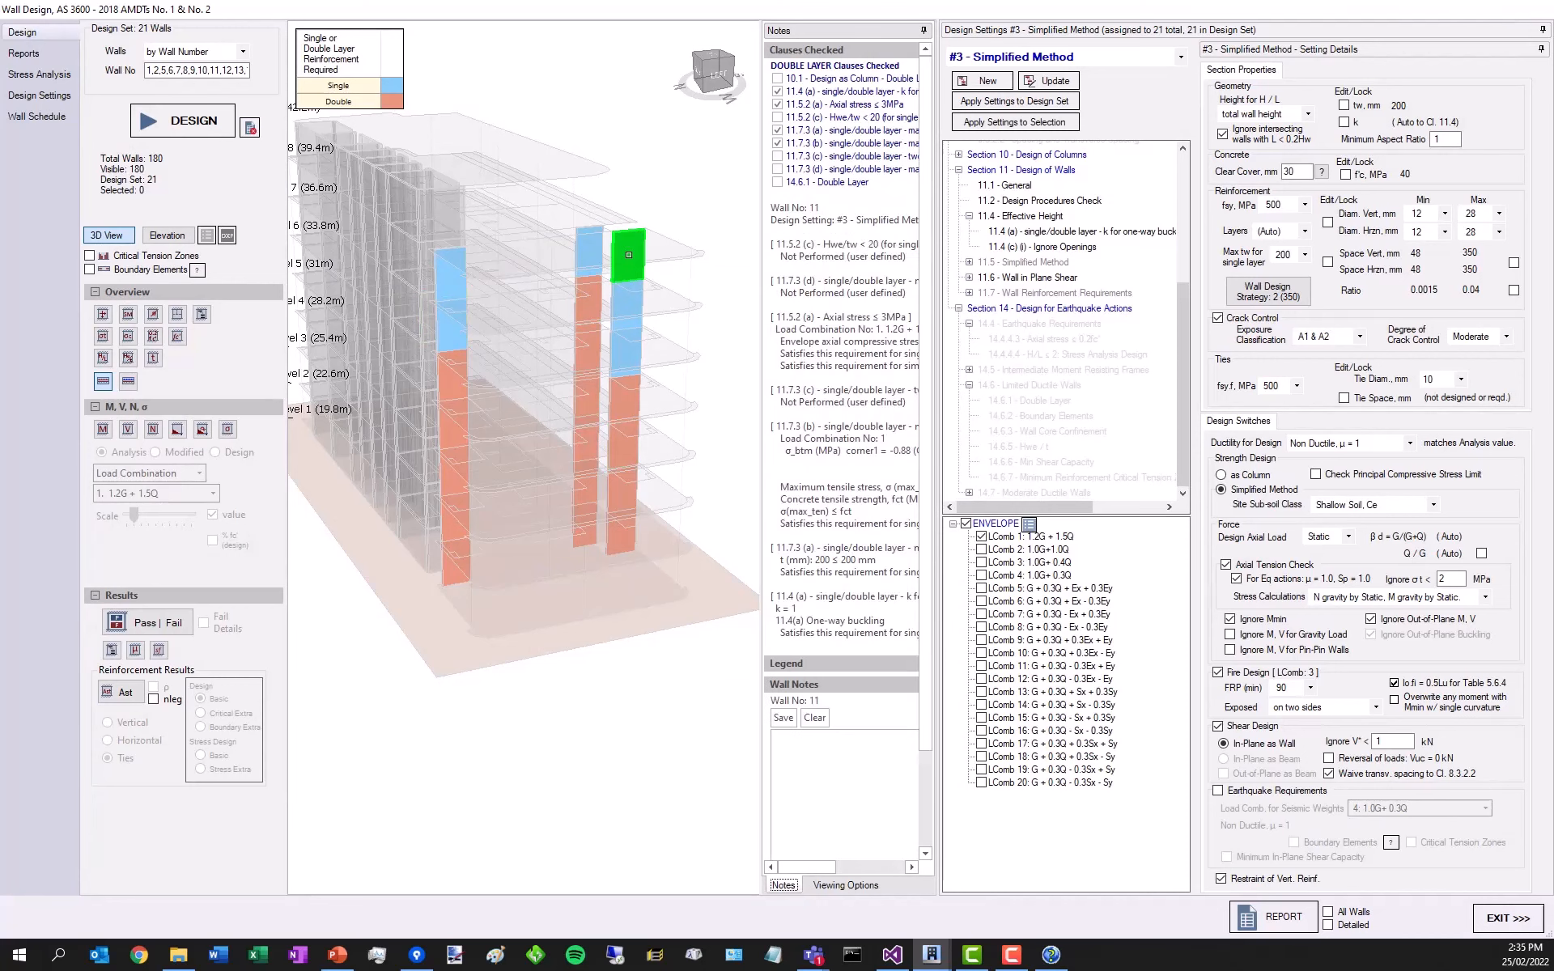
{"action": "double_click", "coordinate": [849, 286]}
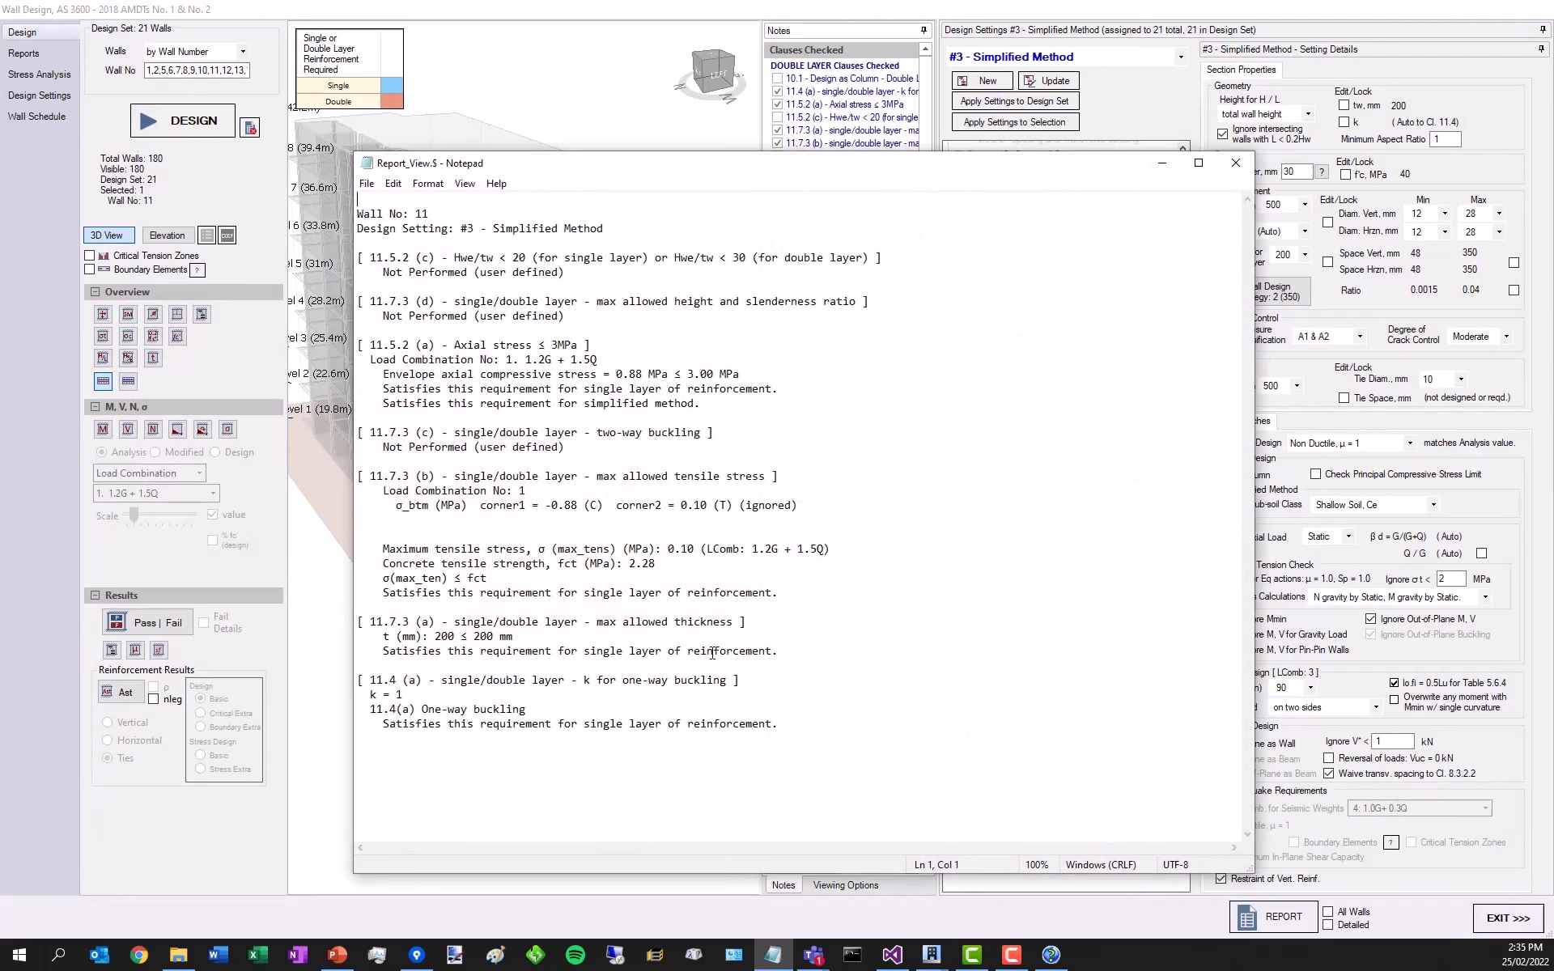
{"action": "left_click_drag", "start_coordinate": [773, 725], "coordinate": [308, 253]}
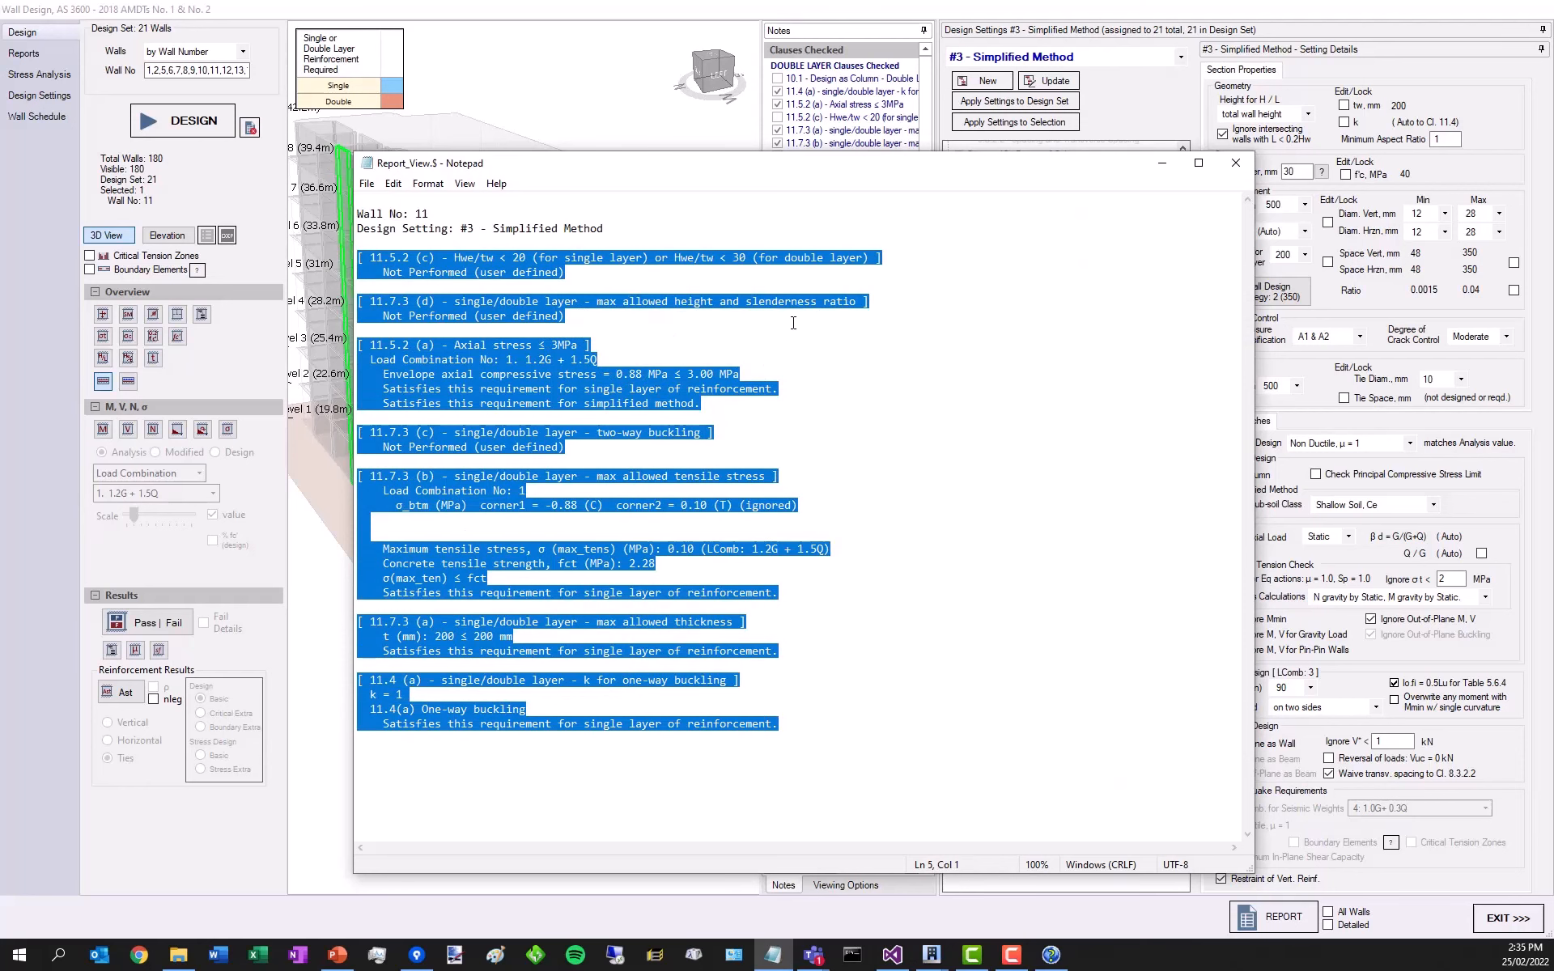
{"action": "left_click", "coordinate": [1247, 163]}
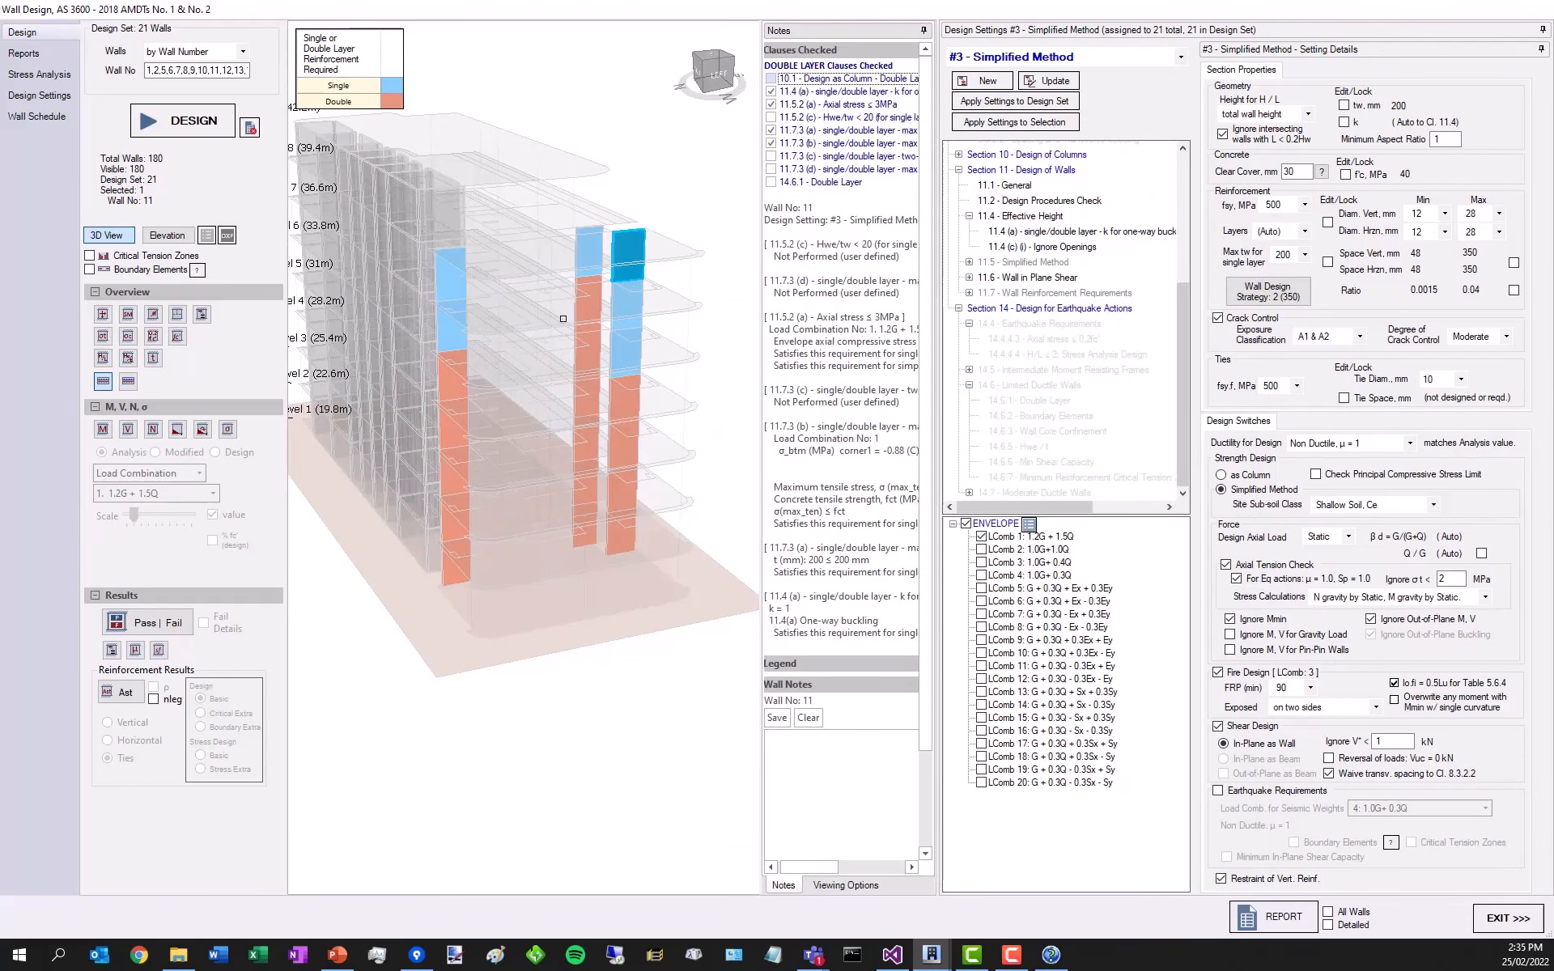
- Examine the 11.5.2 (a) axial stress check in the detailed layer notes for wall 1 at the stack's base, closing the report
{"action": "double_click", "coordinate": [462, 536]}
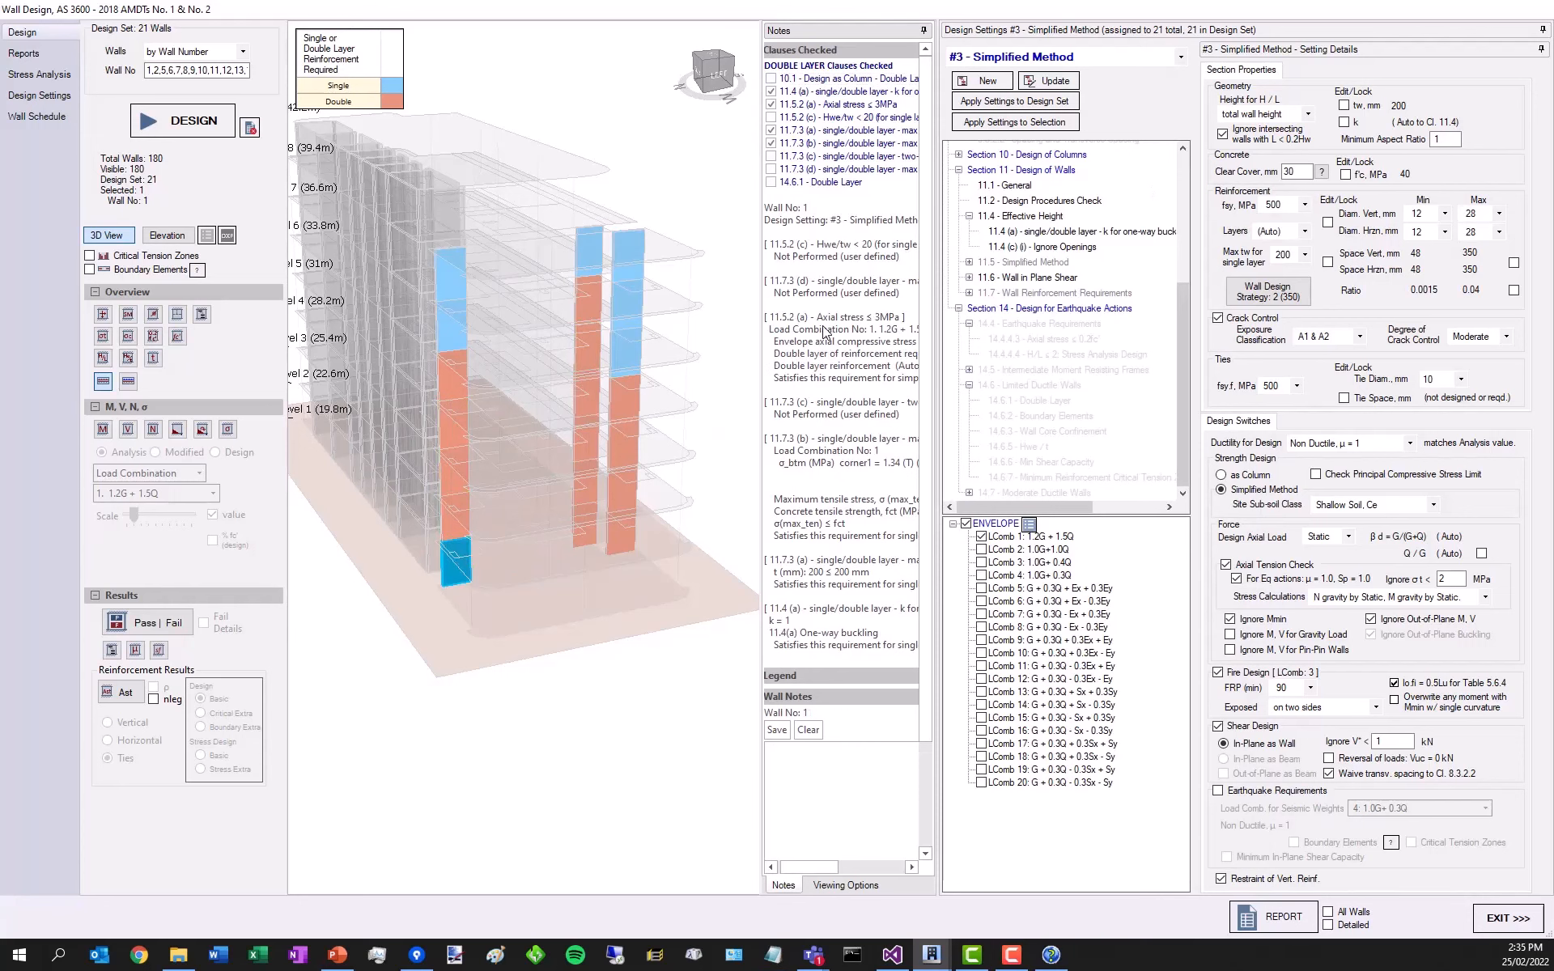
{"action": "left_click_drag", "start_coordinate": [777, 417], "coordinate": [484, 343]}
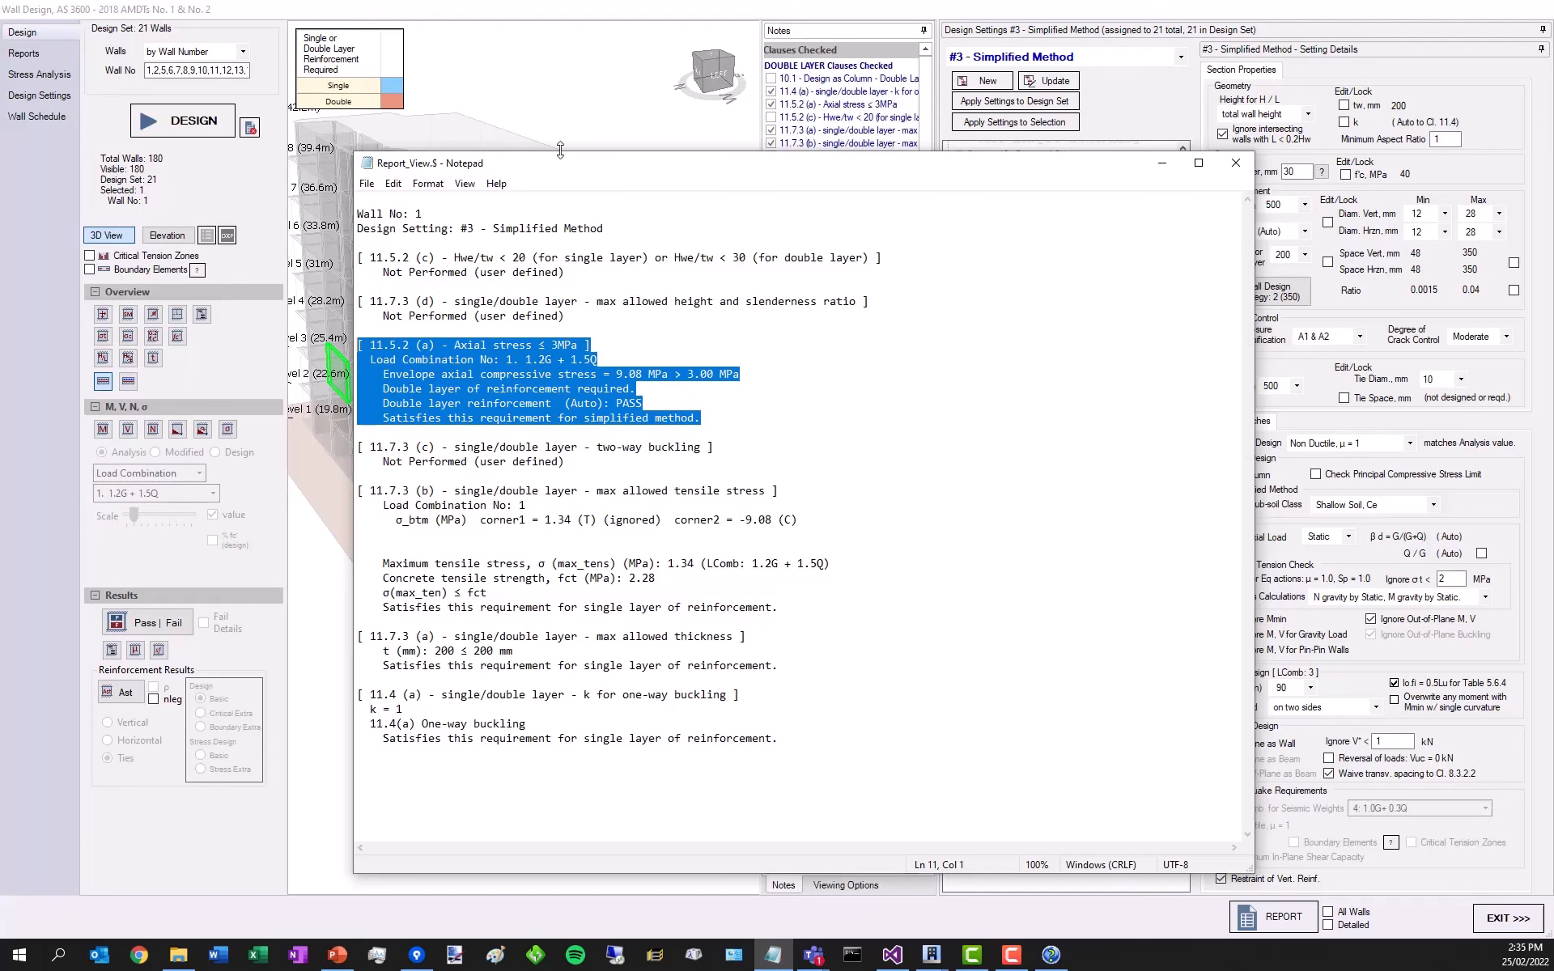
{"action": "left_click_drag", "start_coordinate": [559, 162], "coordinate": [767, 198]}
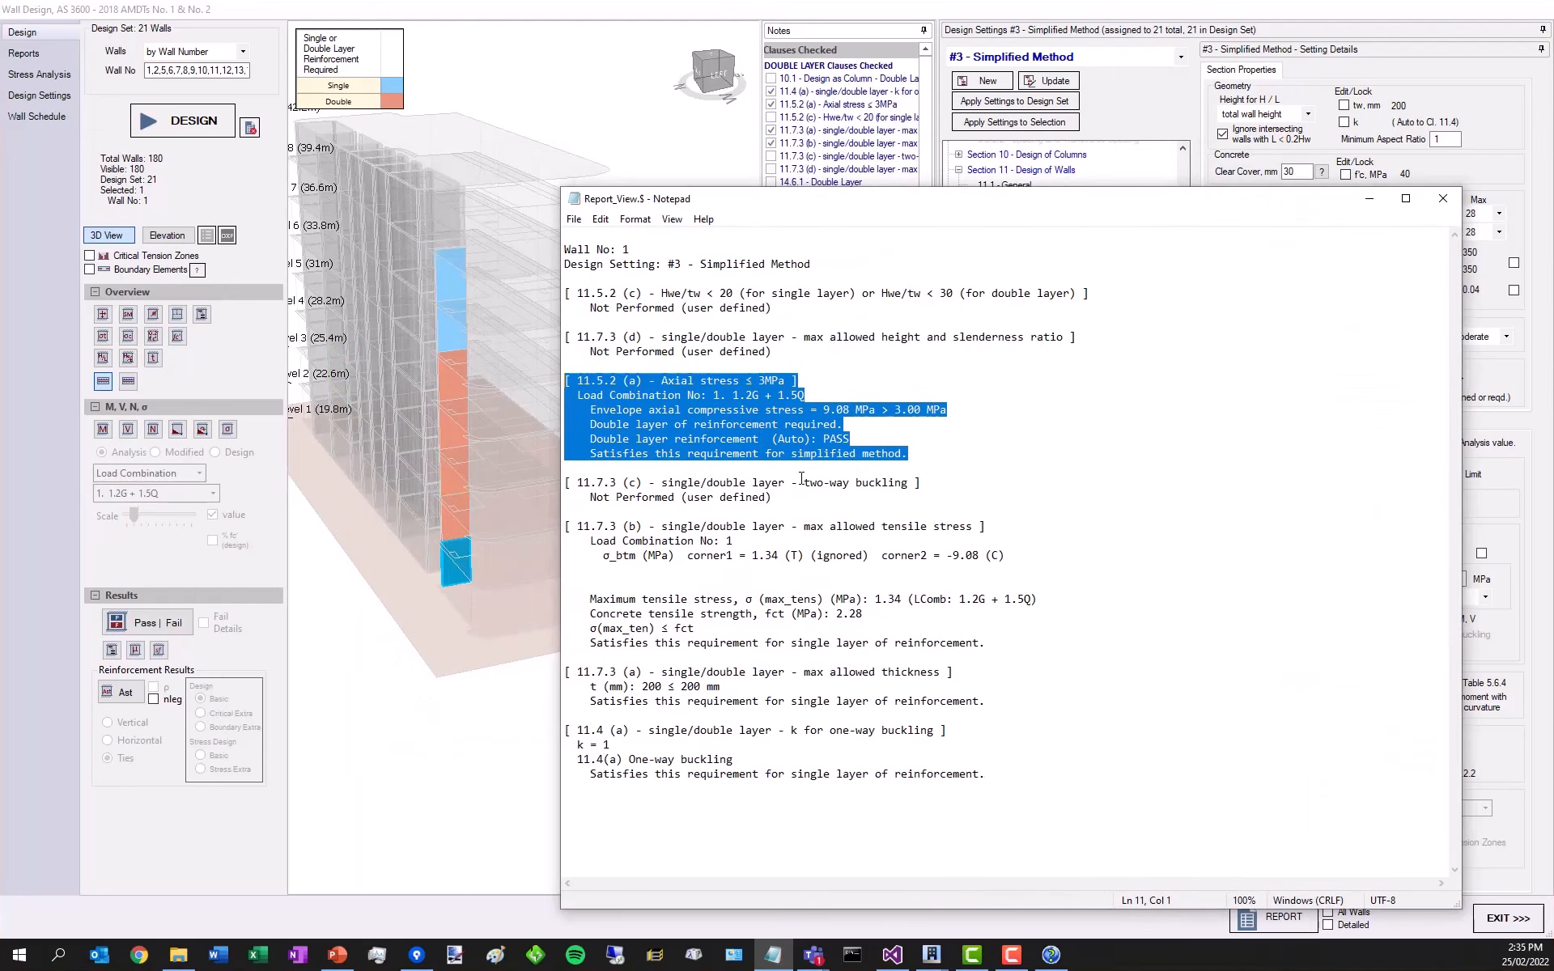
{"action": "left_click", "coordinate": [1441, 200]}
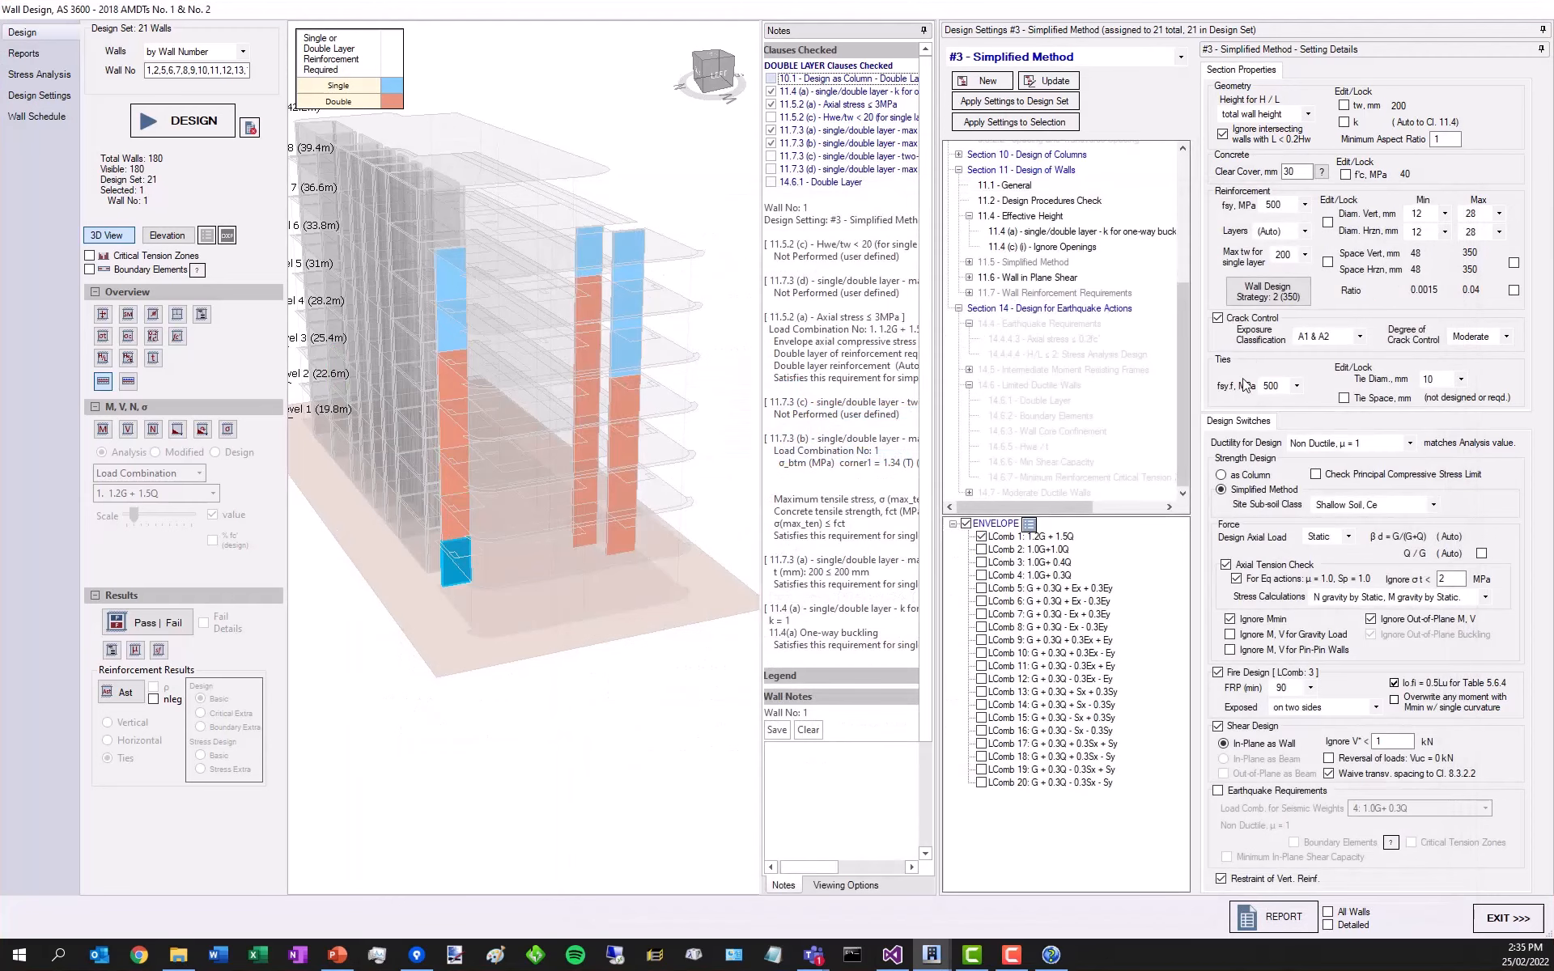
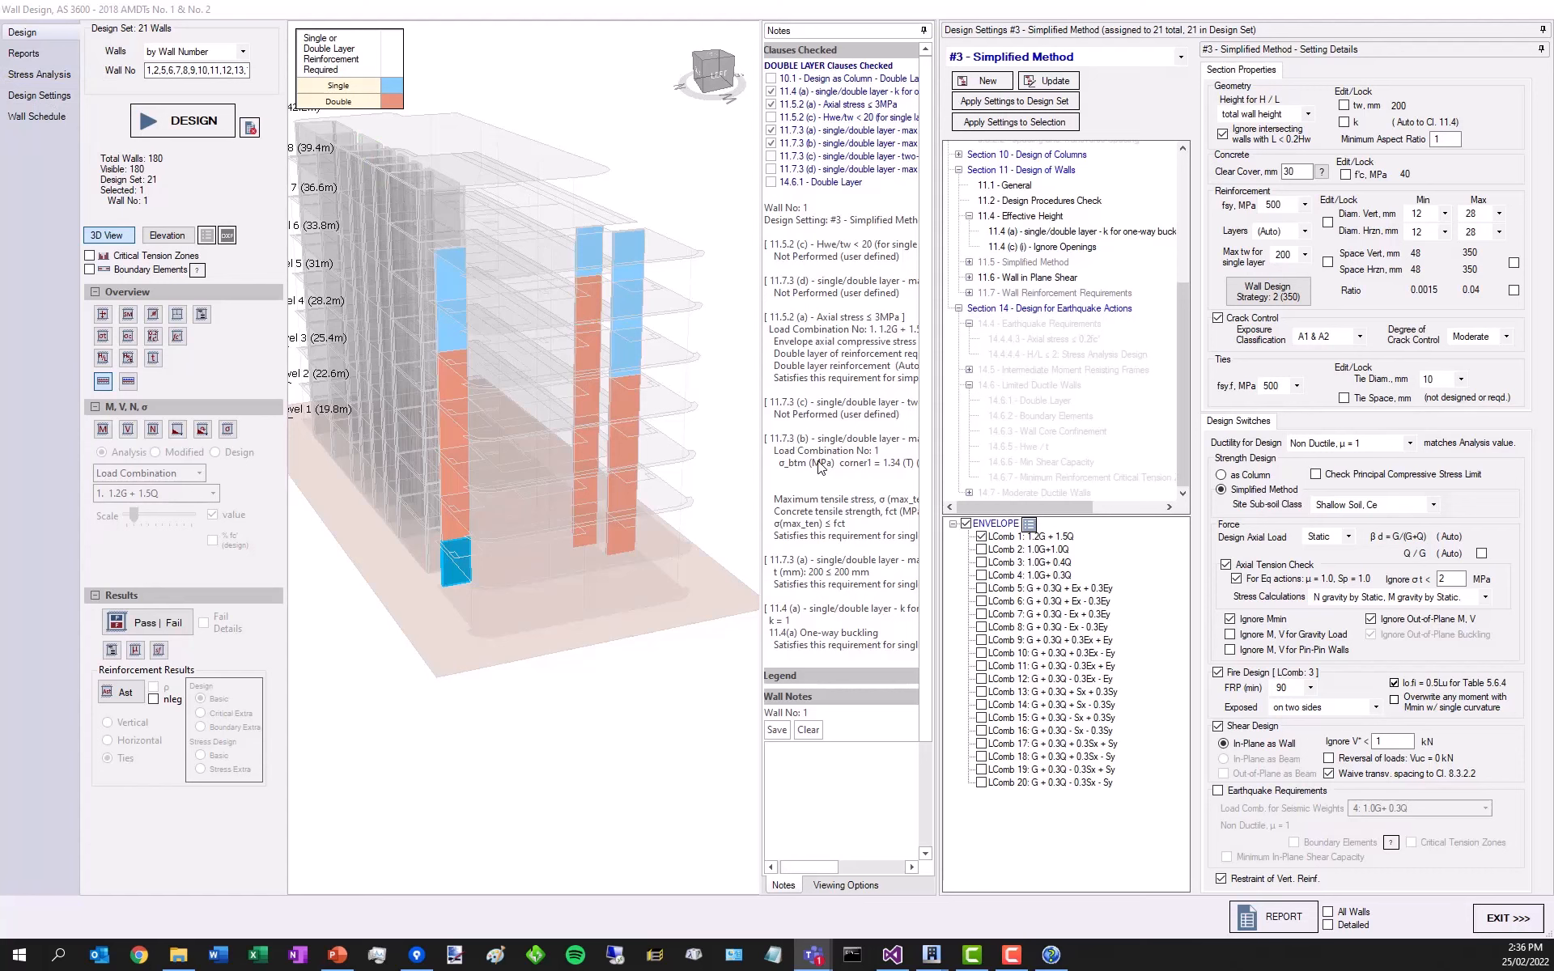
- Set the design set by elevation to SW01 and colour its walls by assigned design setting
{"action": "left_click", "coordinate": [186, 51]}
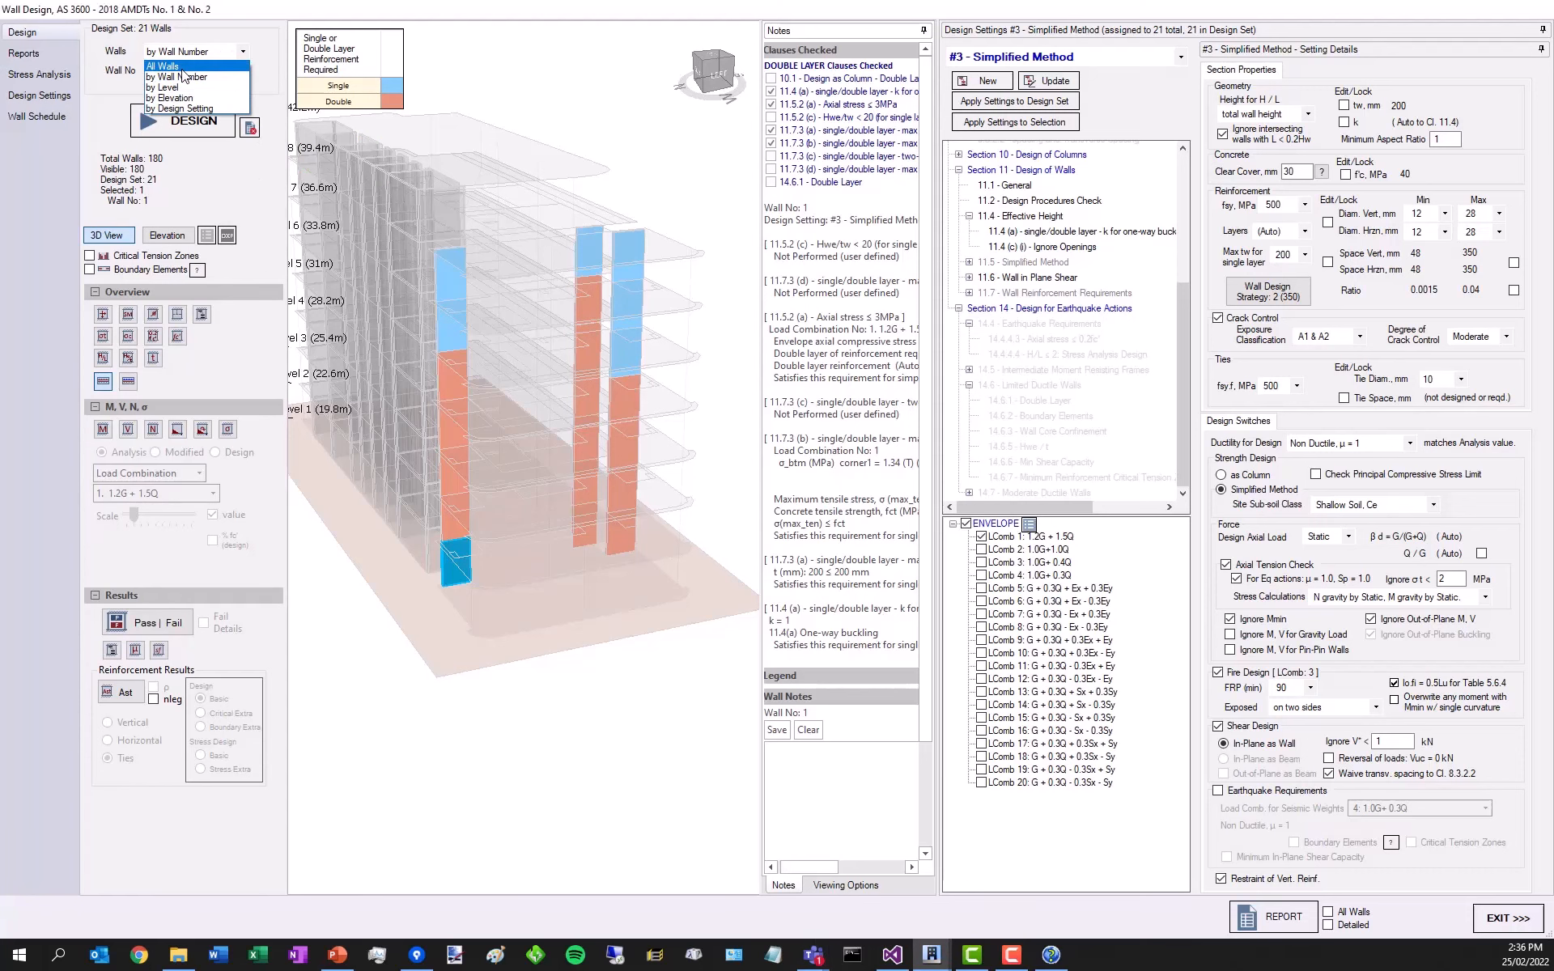
{"action": "left_click", "coordinate": [170, 98]}
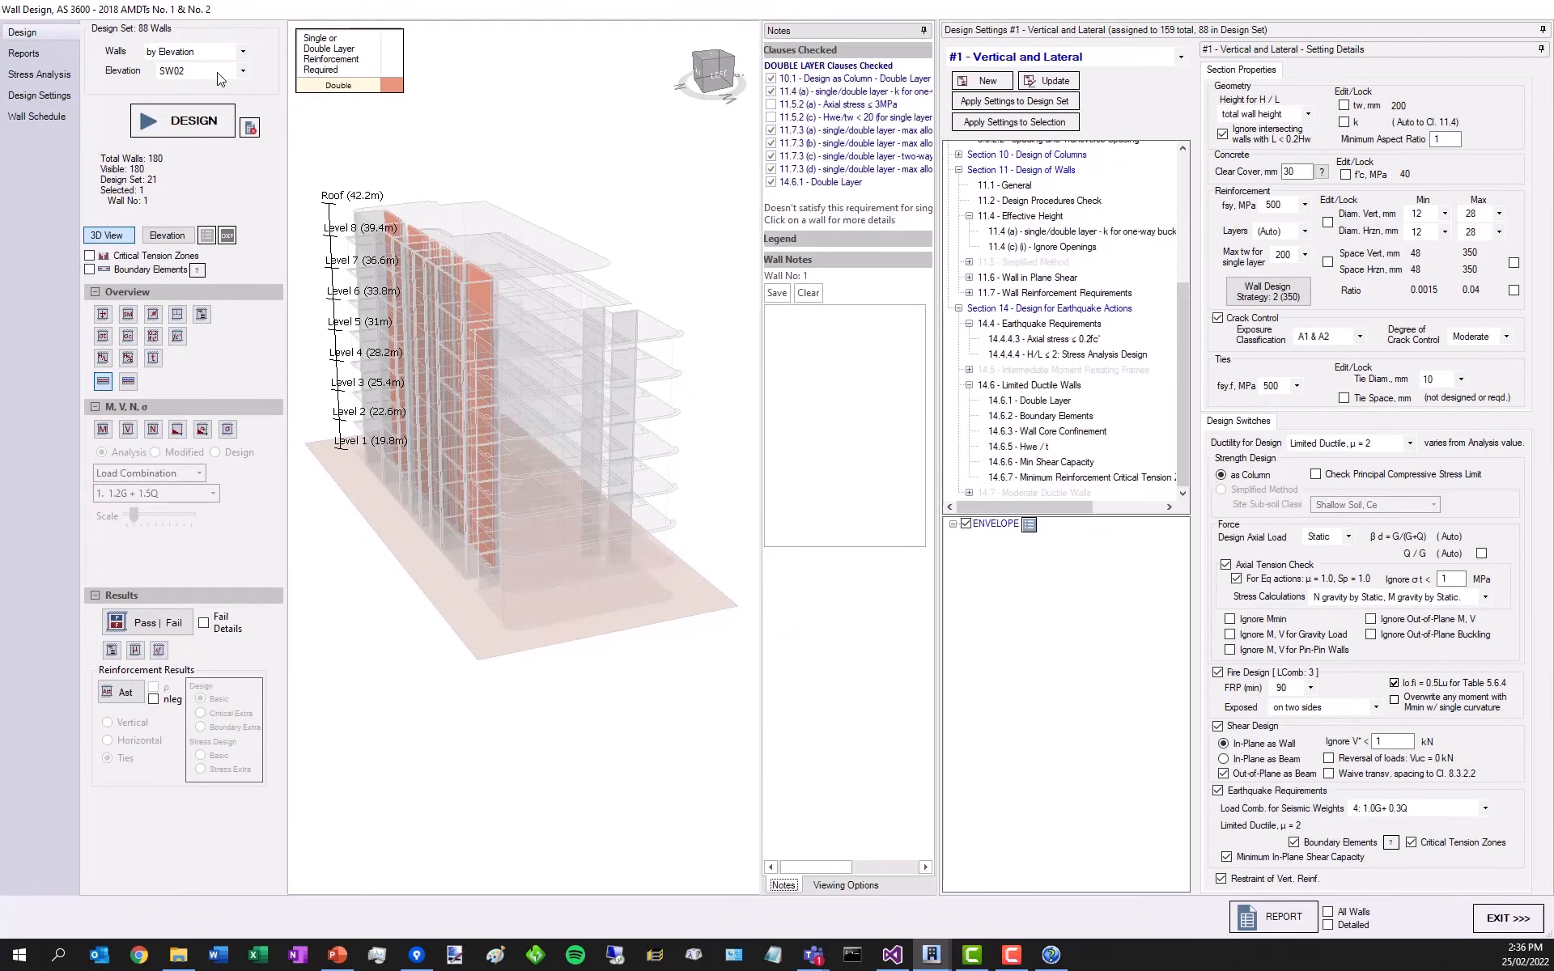
{"action": "left_click", "coordinate": [203, 314]}
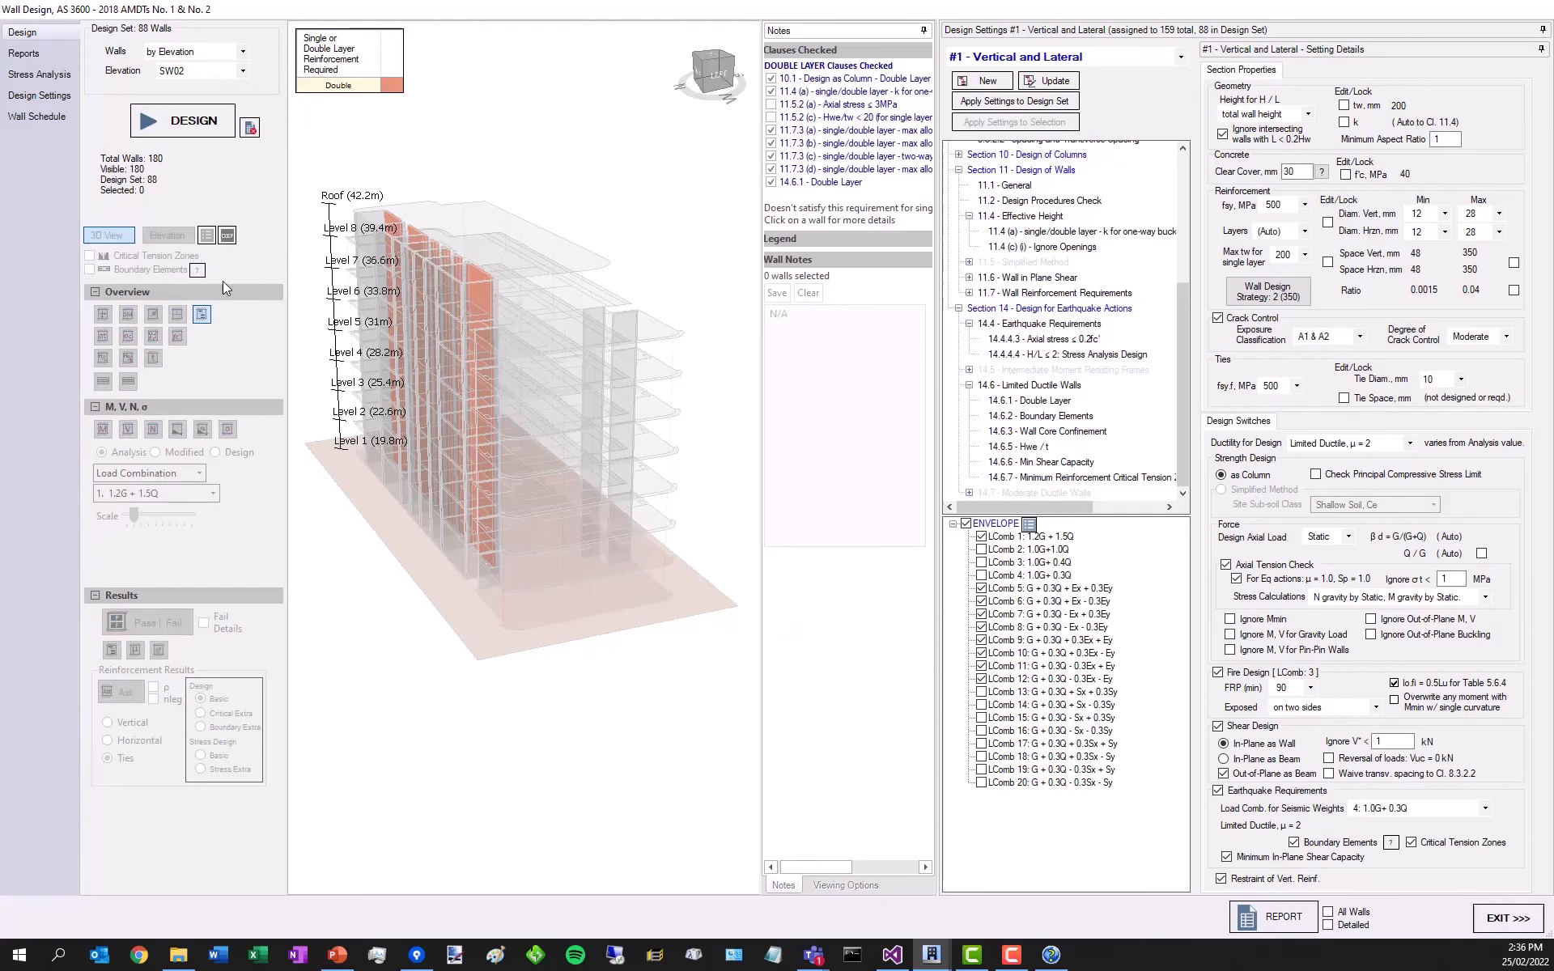
{"action": "left_click", "coordinate": [205, 72]}
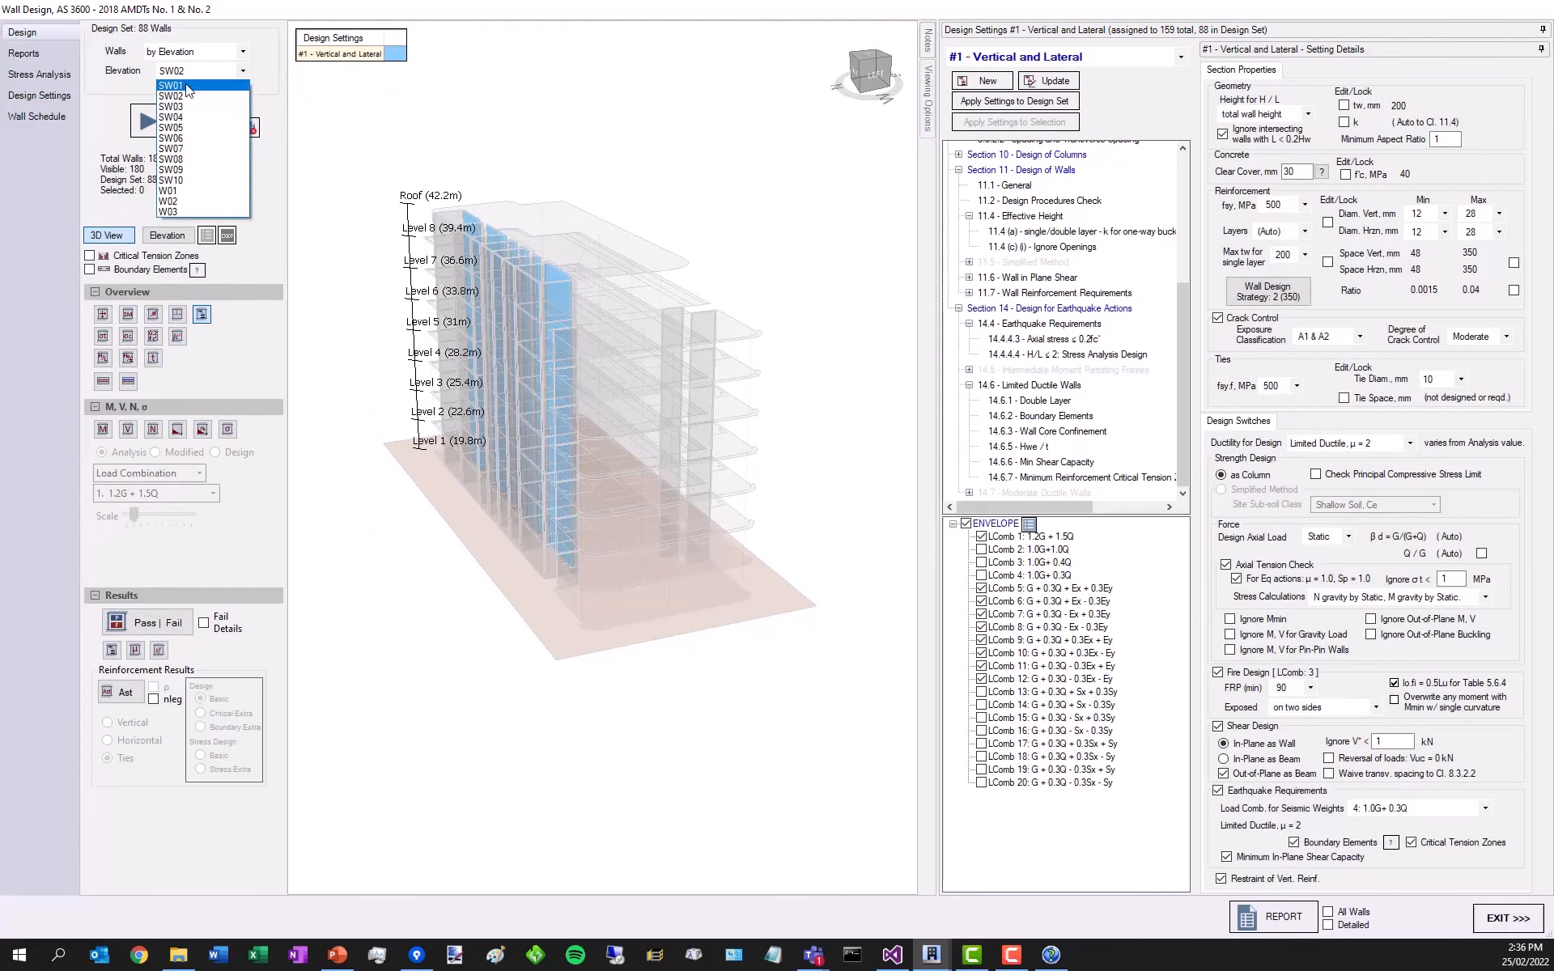
{"action": "left_click", "coordinate": [184, 84]}
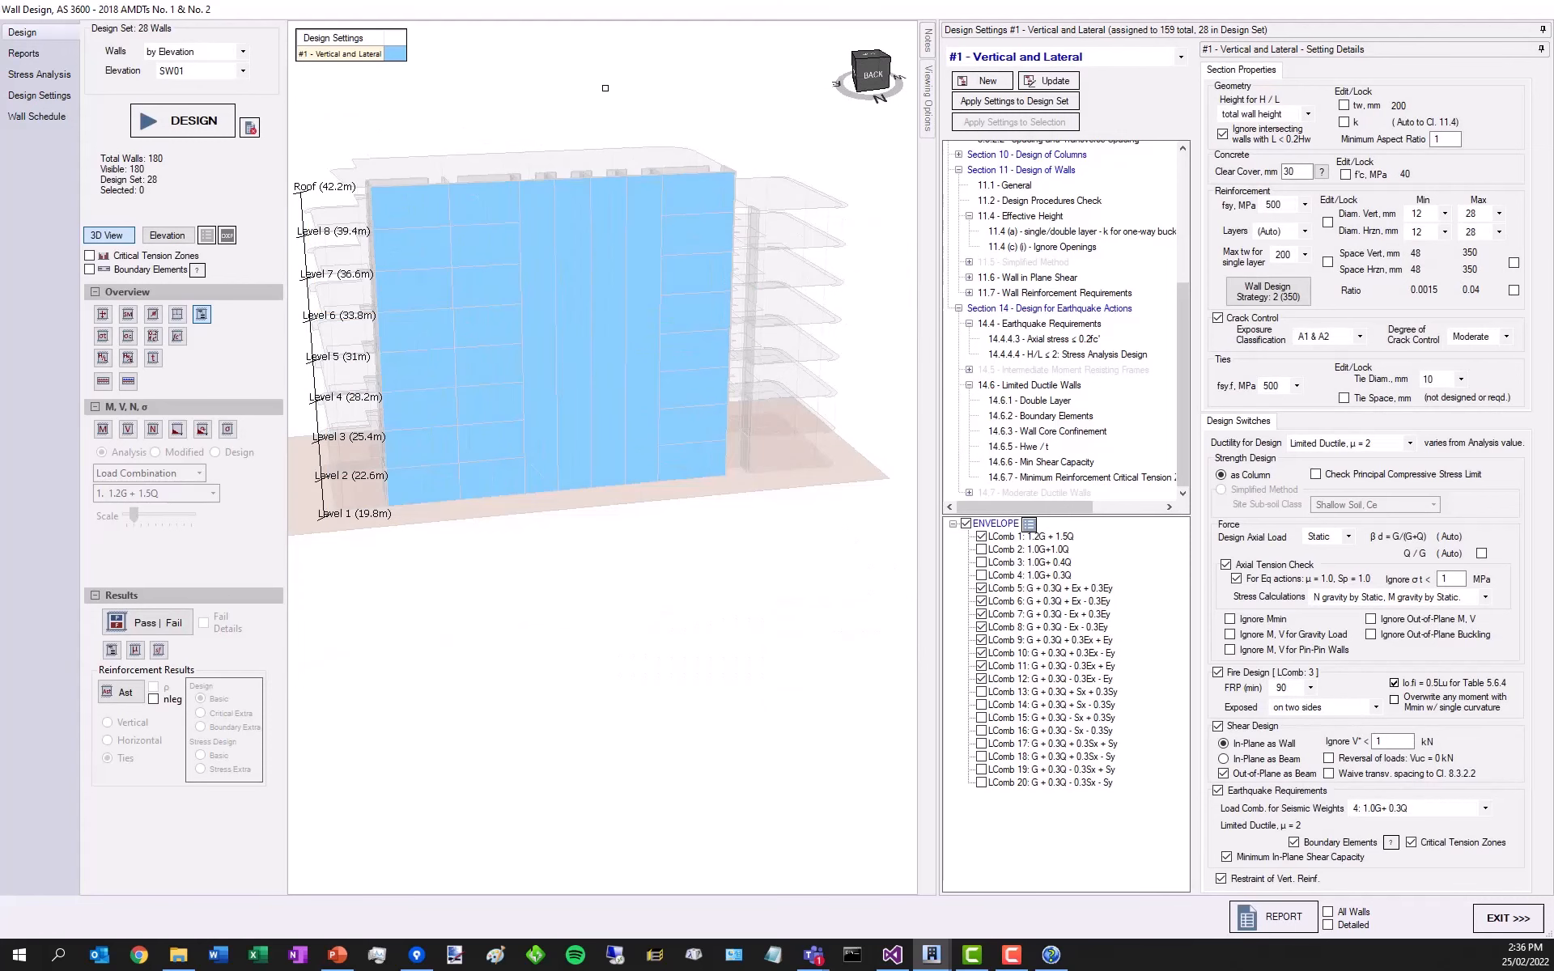
- Make a design set from the merged full-height wall containing wall 98 in elevation SW01
{"action": "left_click", "coordinate": [573, 224]}
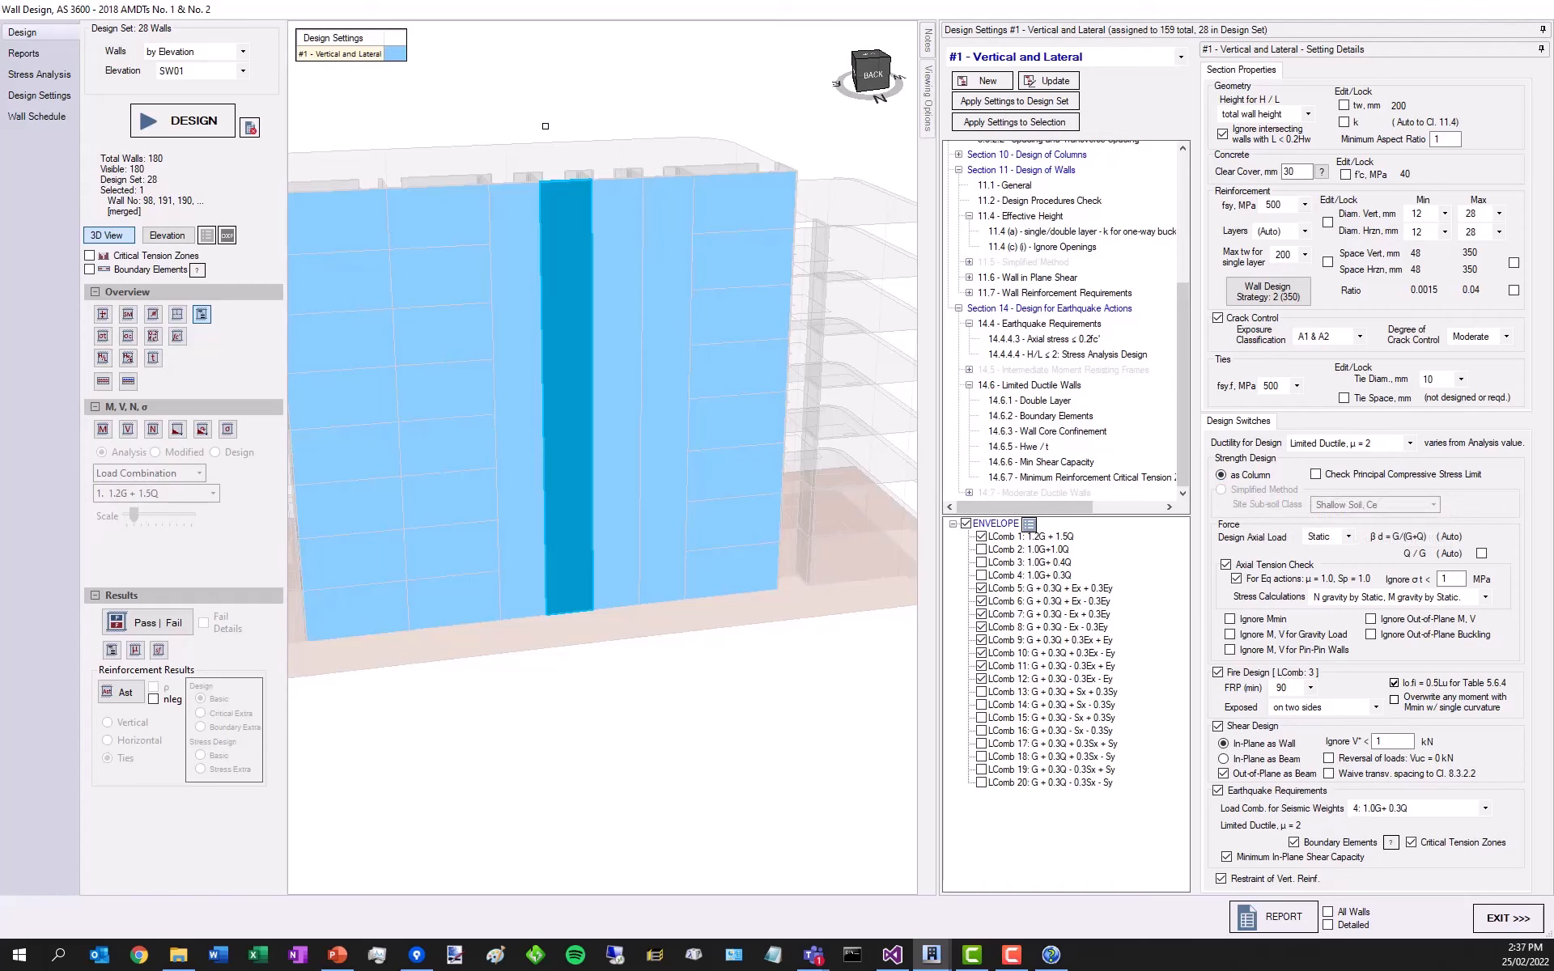
{"action": "right_click", "coordinate": [562, 217]}
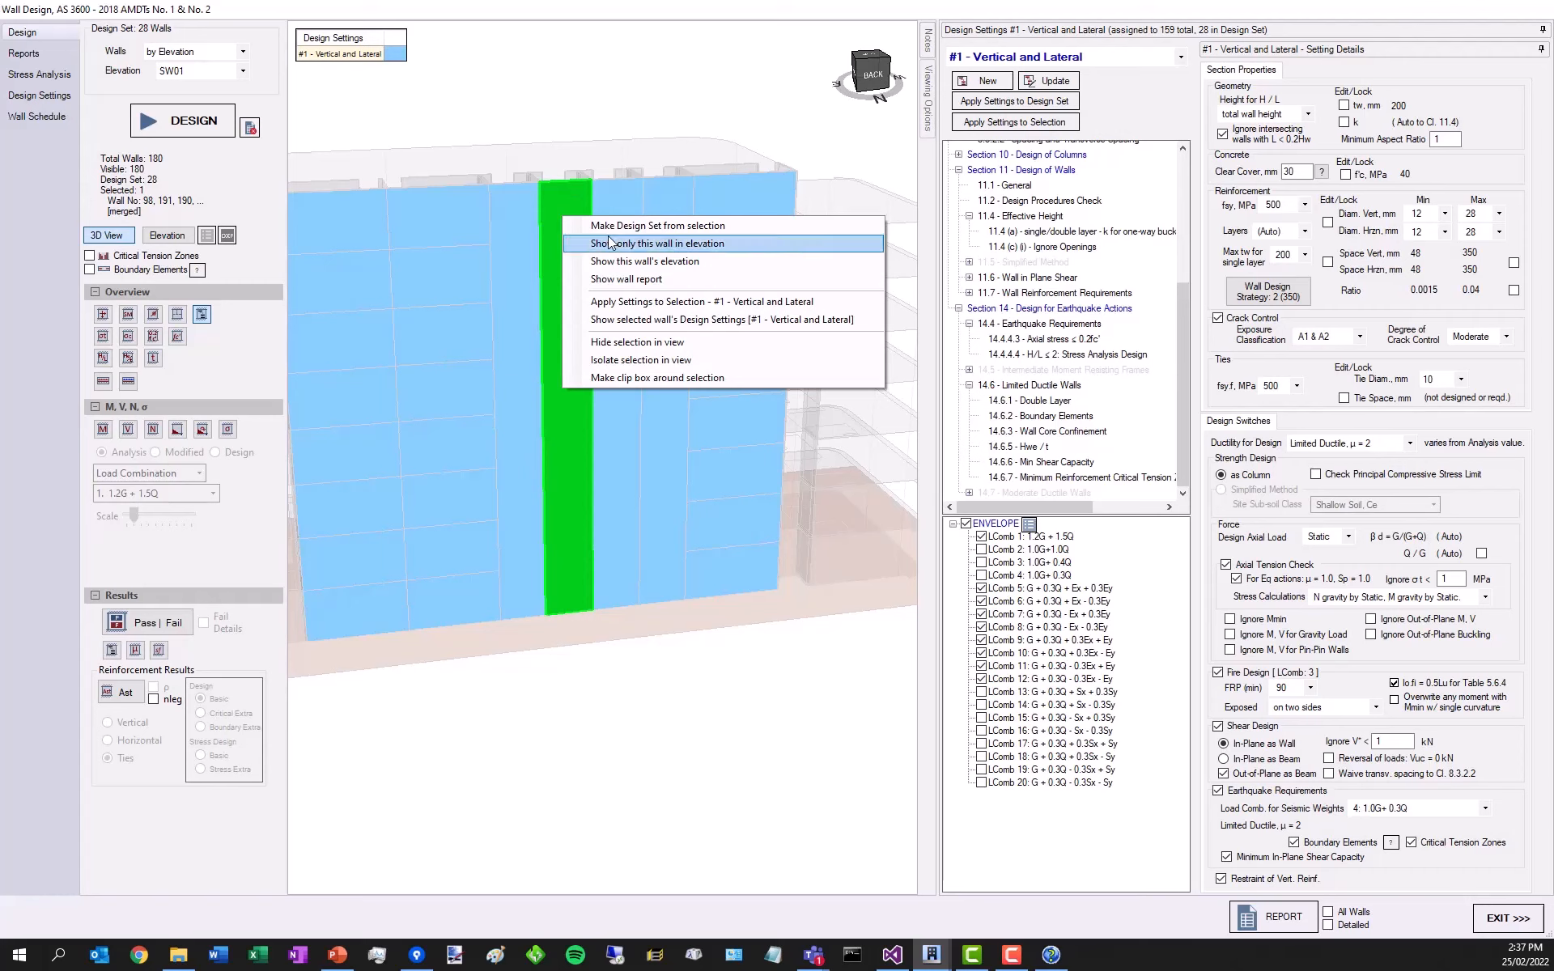
{"action": "left_click", "coordinate": [654, 230]}
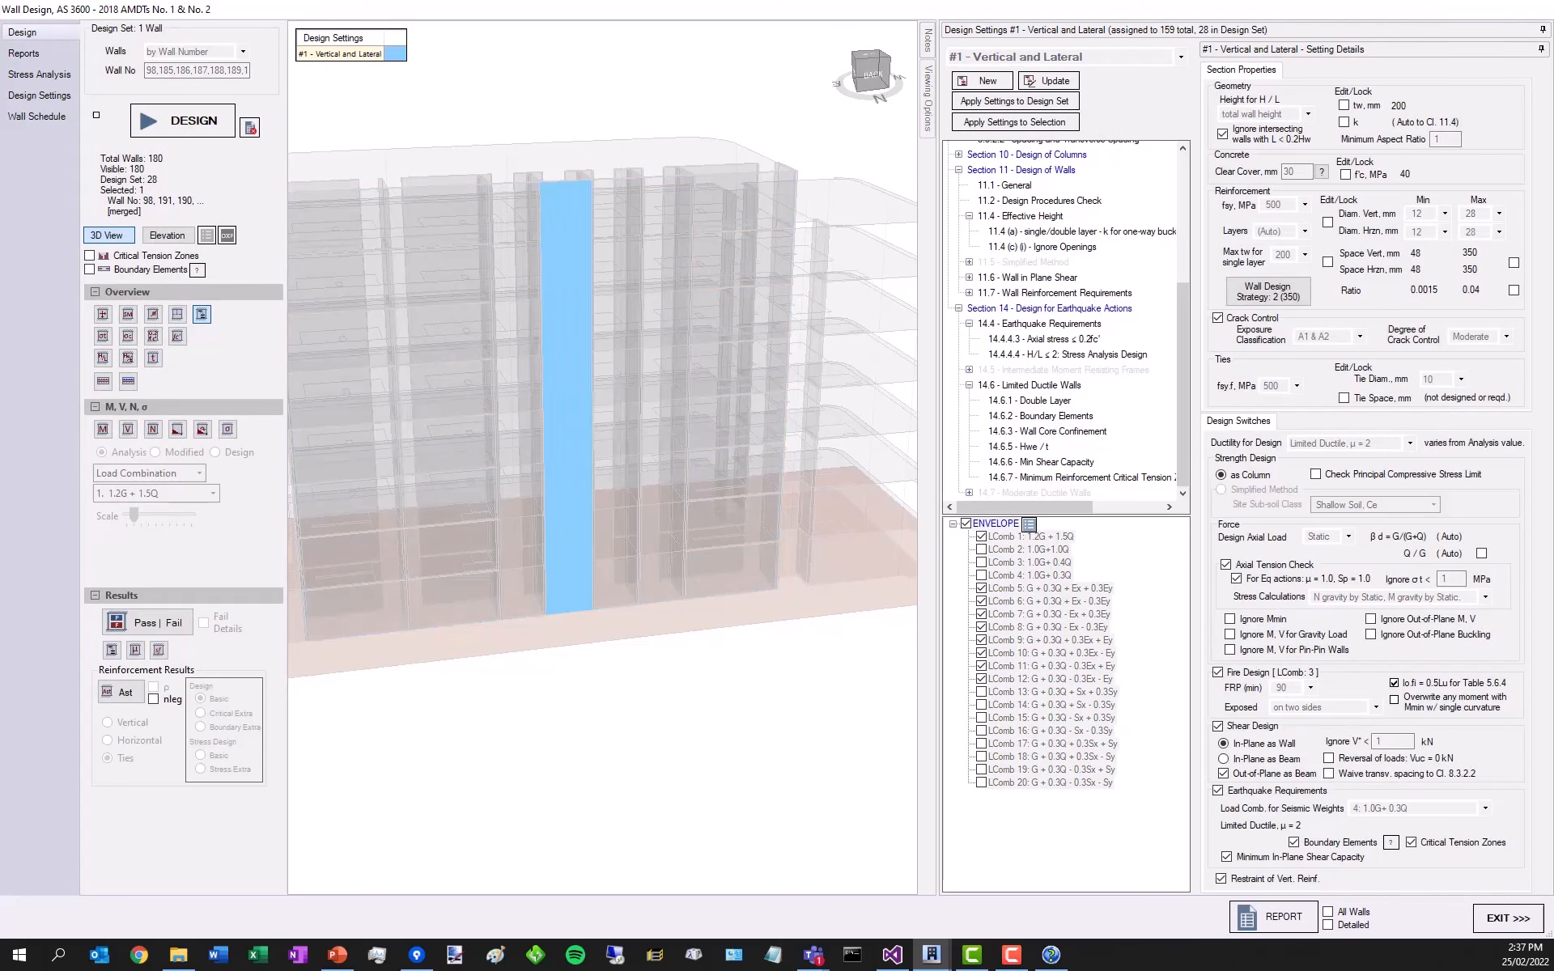
- Run the stress analysis design of the merged wall for load combination 1.2G + 1.5Q and inspect its reinforcement mesh
{"action": "left_click", "coordinate": [50, 75]}
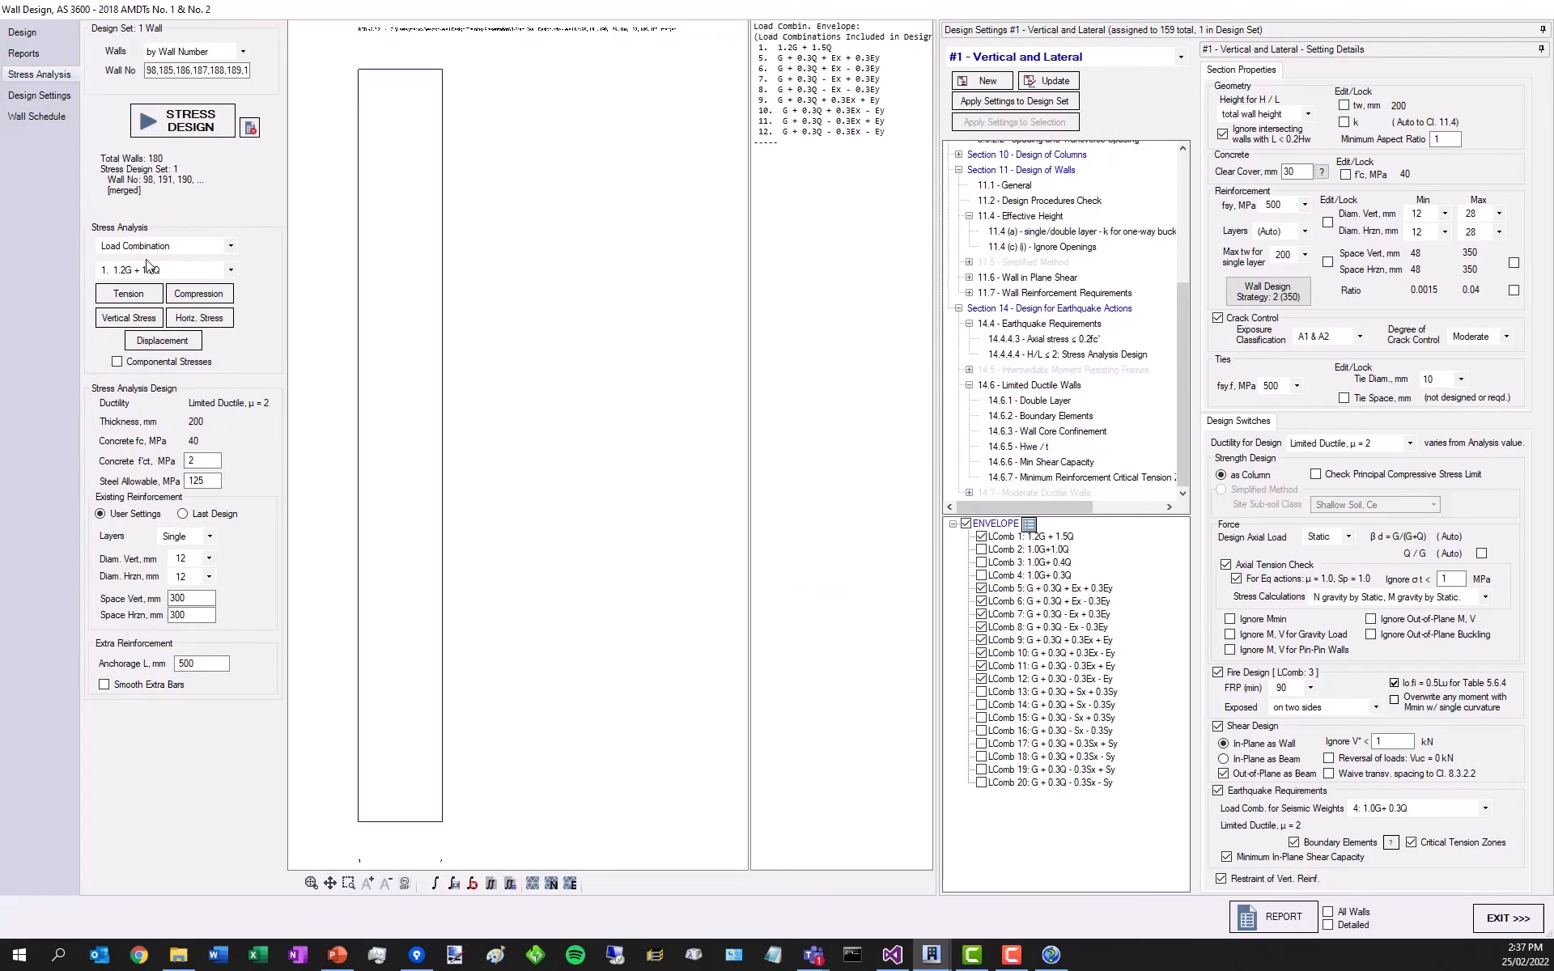
{"action": "left_click", "coordinate": [146, 270]}
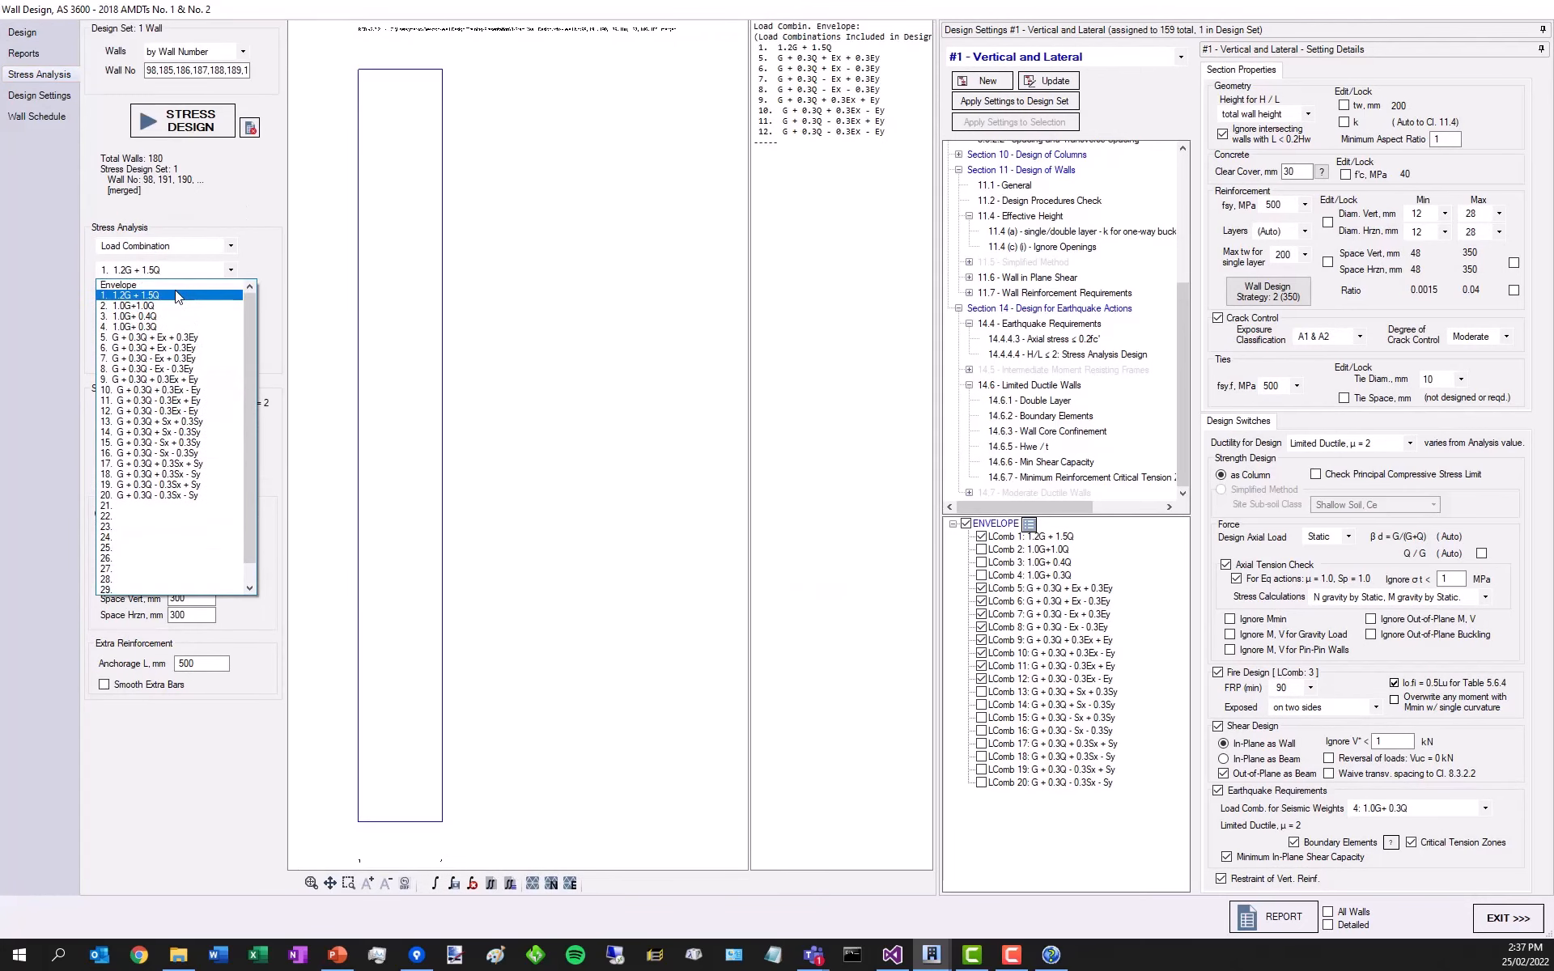
{"action": "left_click", "coordinate": [129, 284]}
{"action": "left_click", "coordinate": [134, 272]}
{"action": "left_click", "coordinate": [134, 295]}
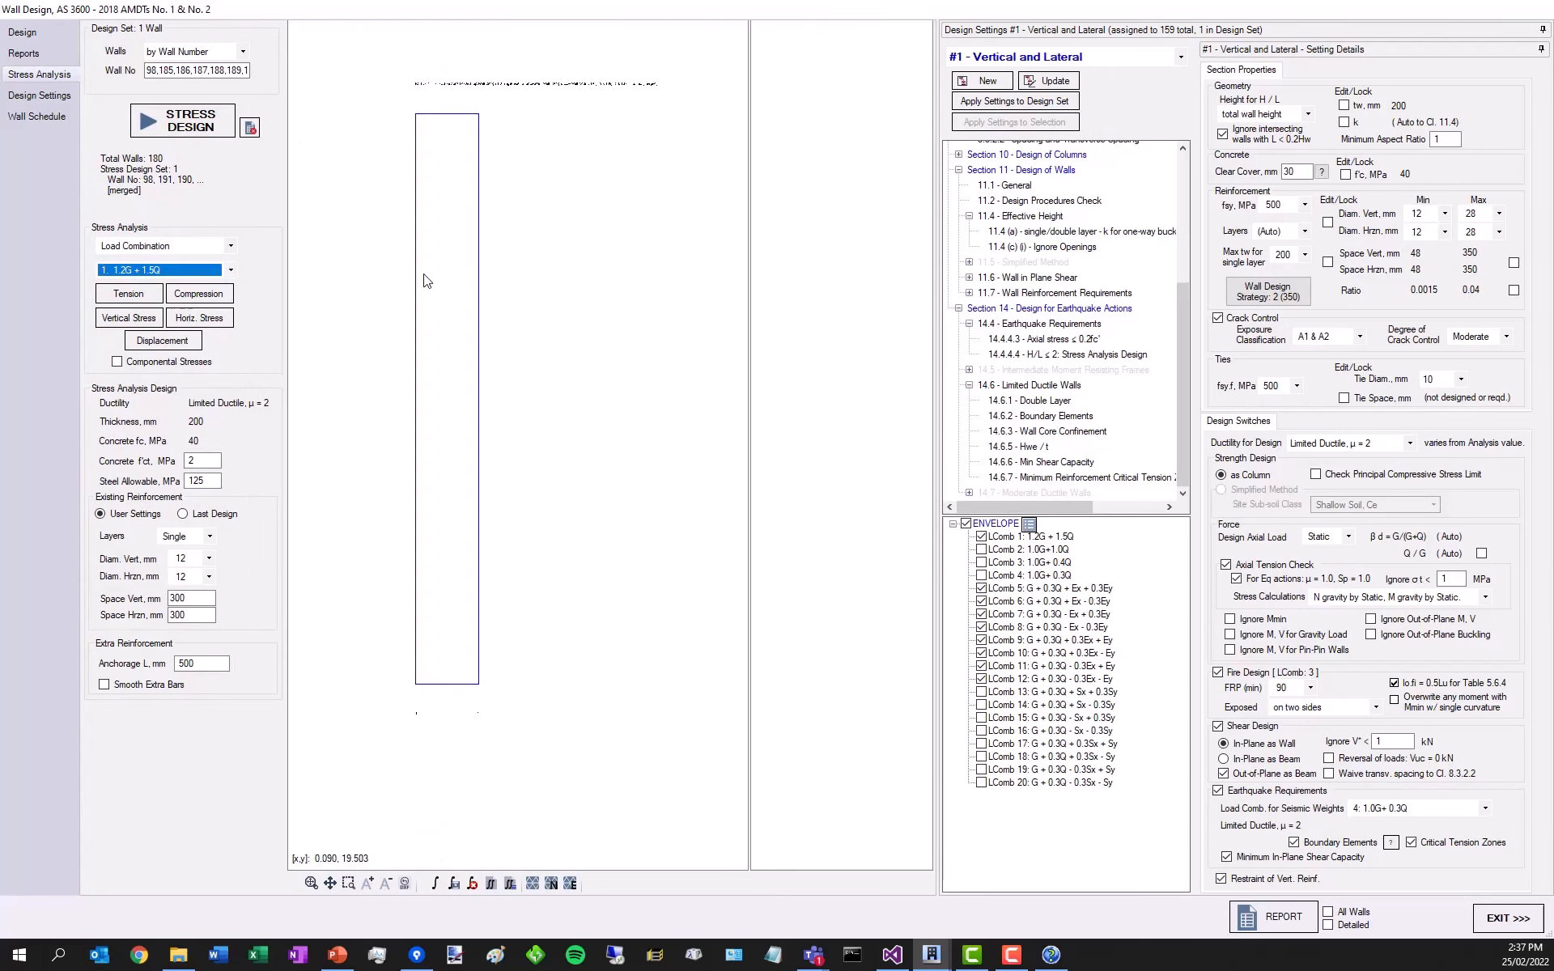
{"action": "left_click", "coordinate": [182, 121]}
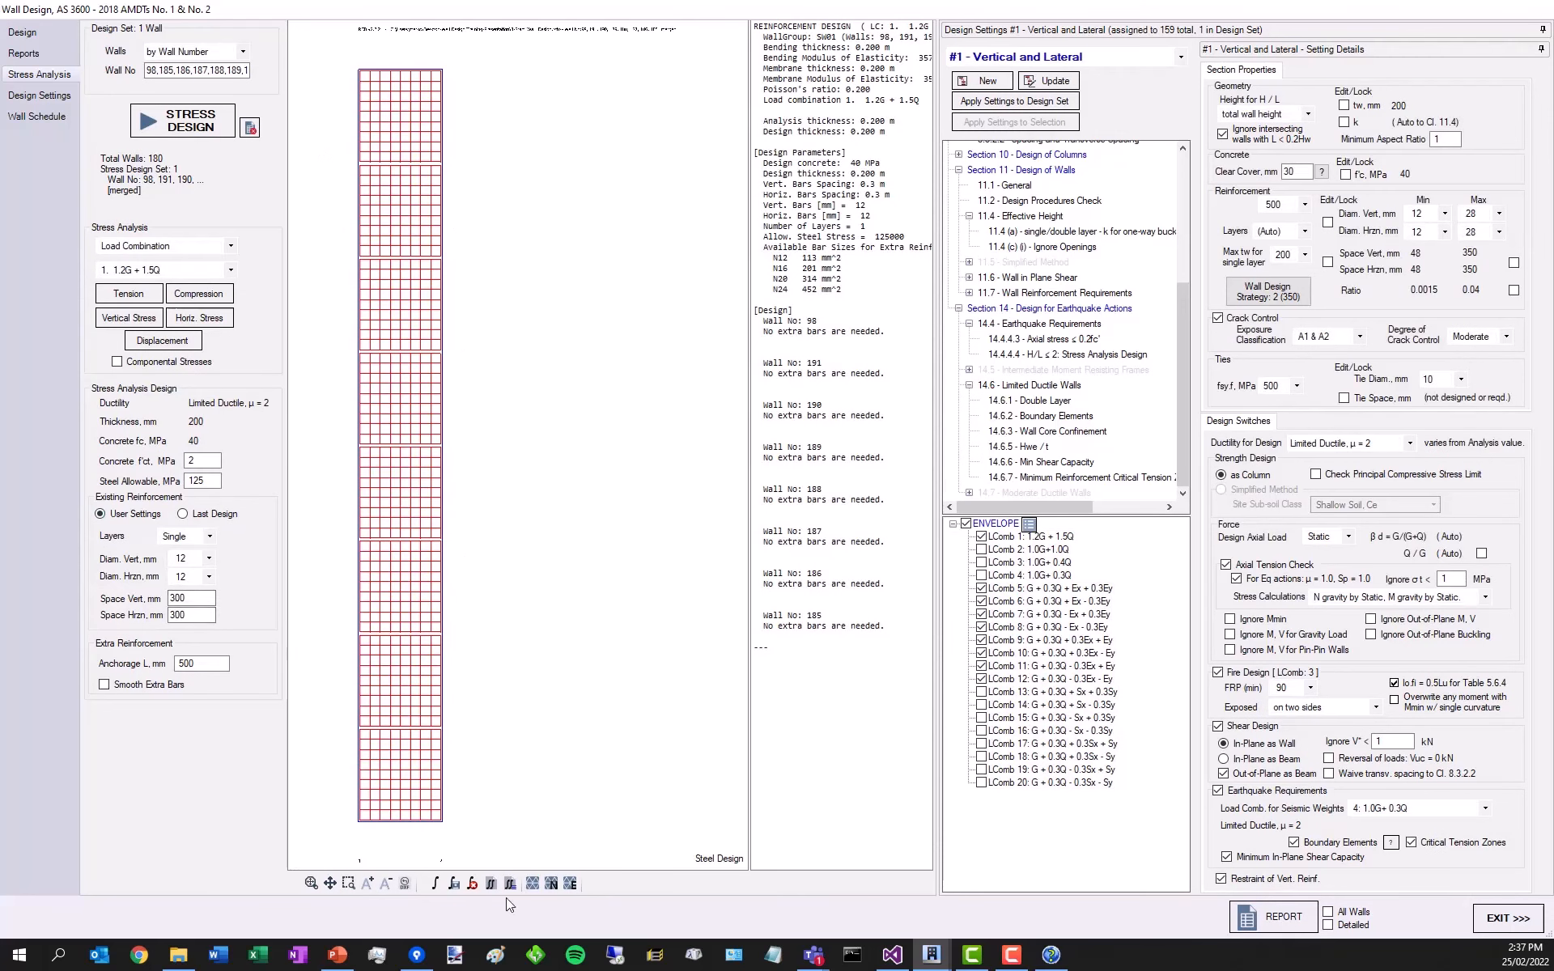
{"action": "scroll", "coordinate": [693, 752], "scroll_direction": "down", "scroll_amount": 1}
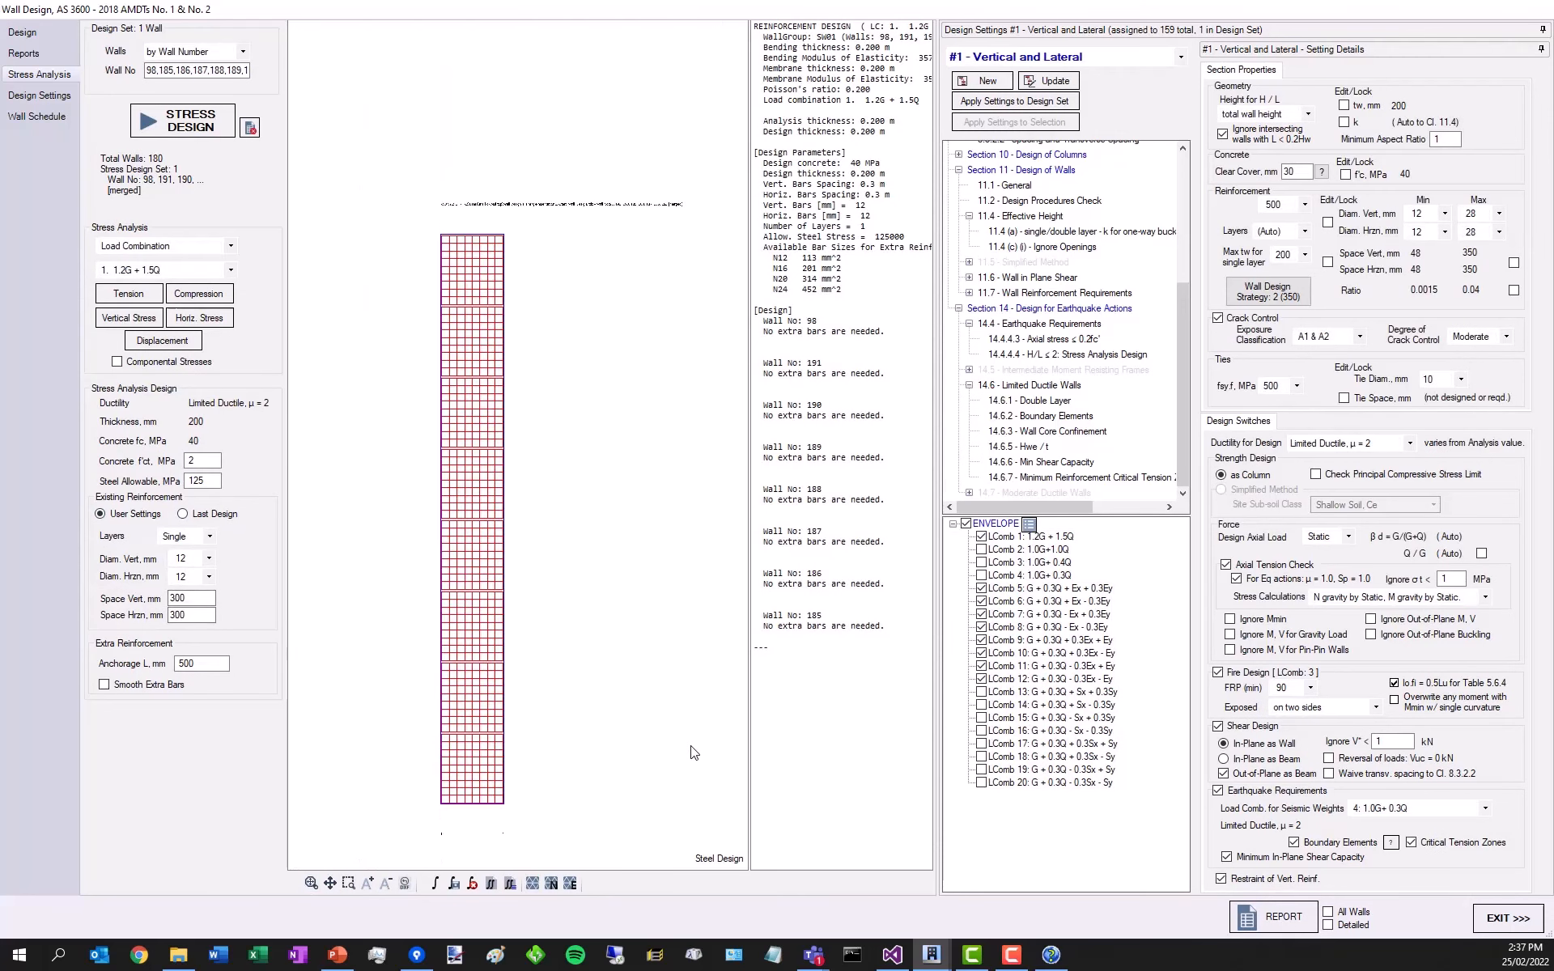
{"action": "scroll", "coordinate": [489, 678], "scroll_direction": "up", "scroll_amount": 1}
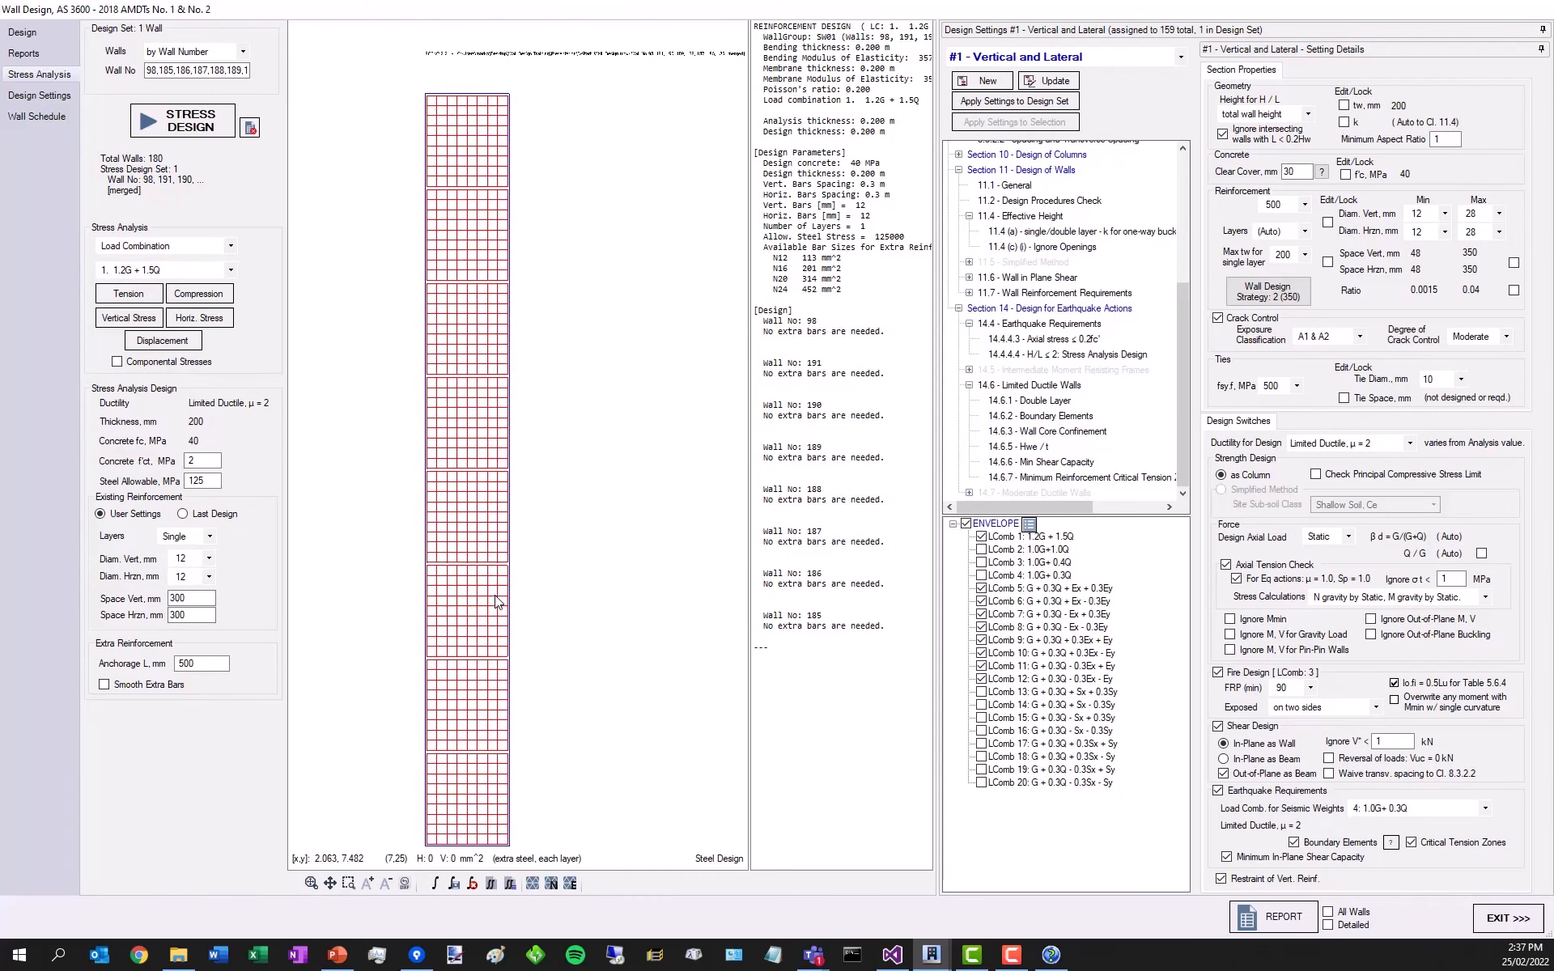
{"action": "scroll", "coordinate": [423, 241], "scroll_direction": "down", "scroll_amount": 1}
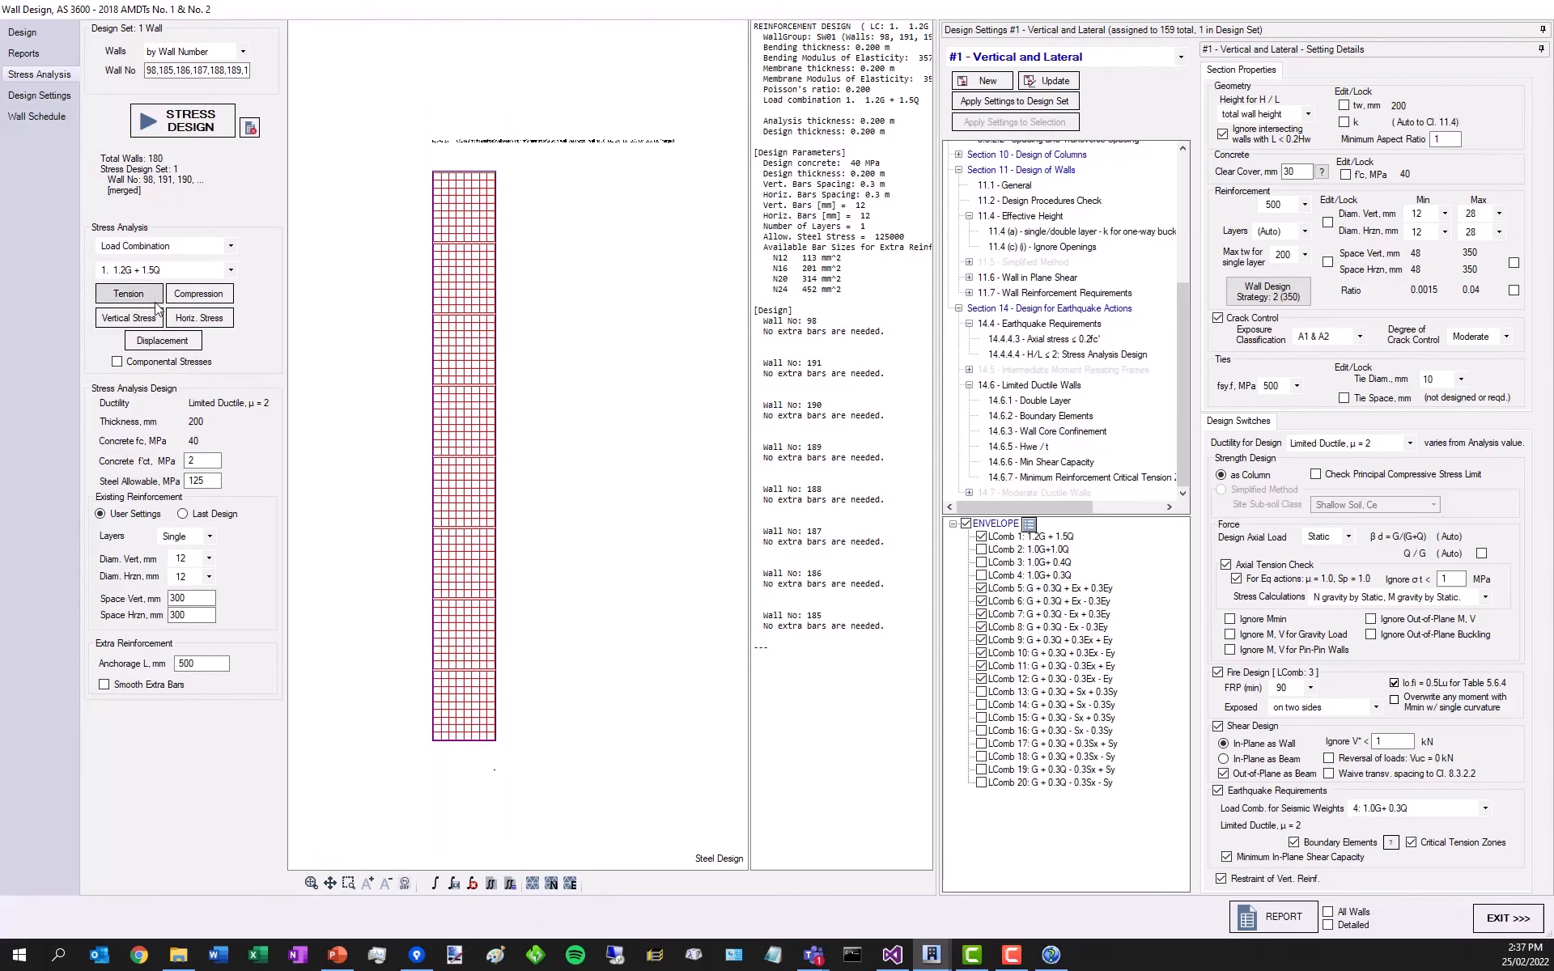
- Display the merged wall's in-plane principal tension stresses and probe values at five points along its height
{"action": "left_click", "coordinate": [129, 294]}
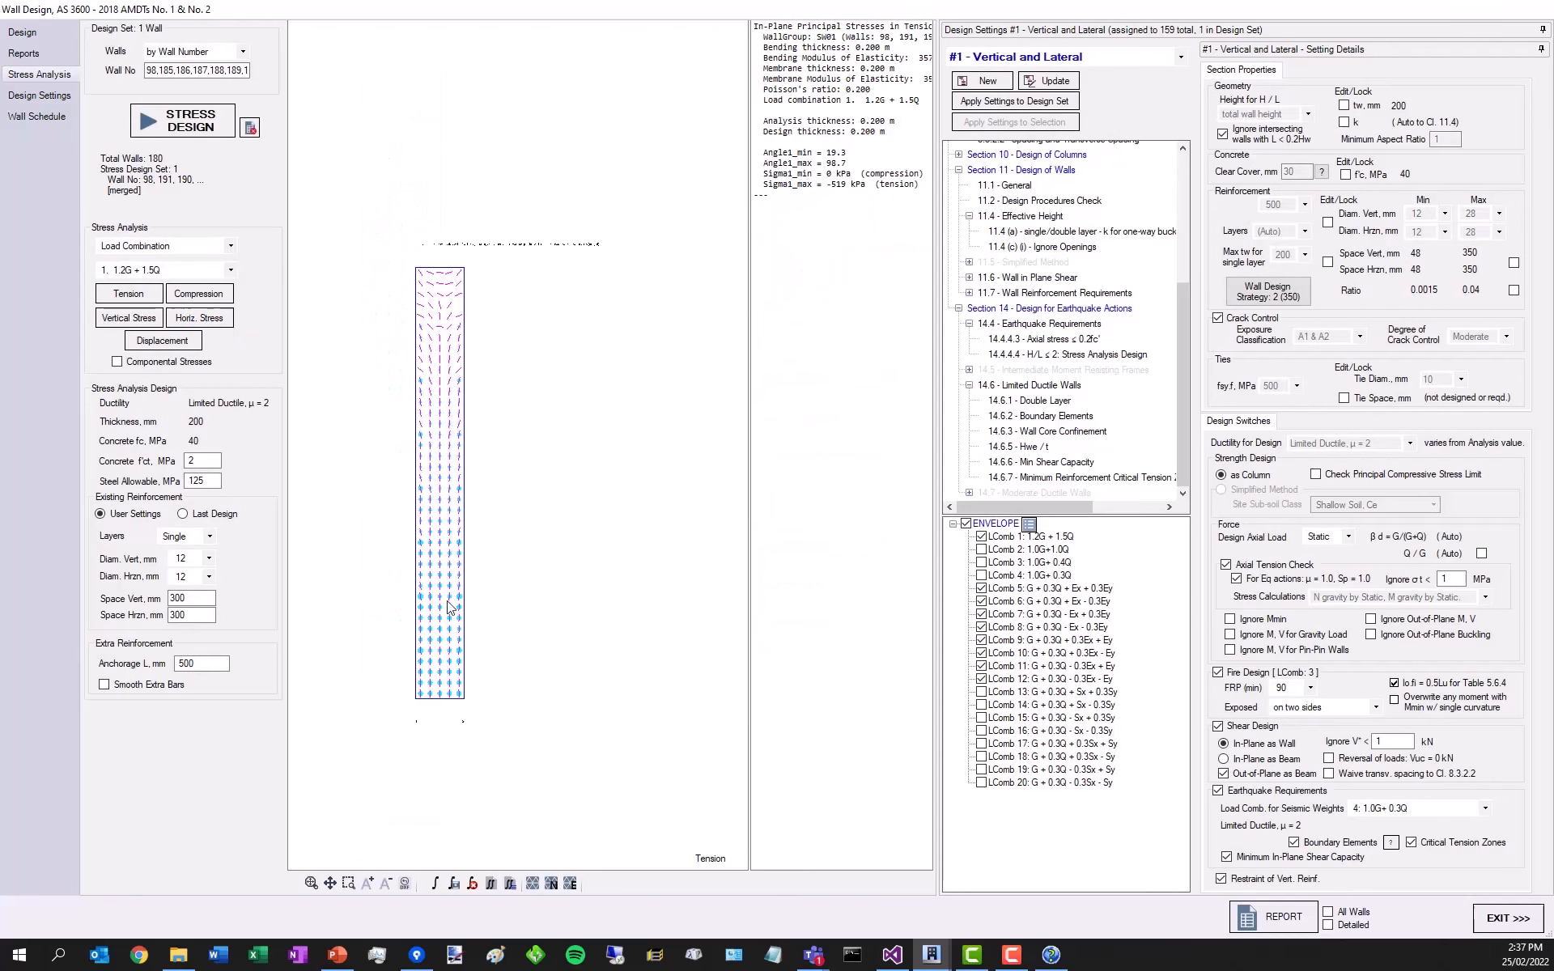
{"action": "scroll", "coordinate": [449, 607], "scroll_direction": "up", "scroll_amount": 3}
{"action": "left_click", "coordinate": [450, 686]}
{"action": "left_click", "coordinate": [444, 625]}
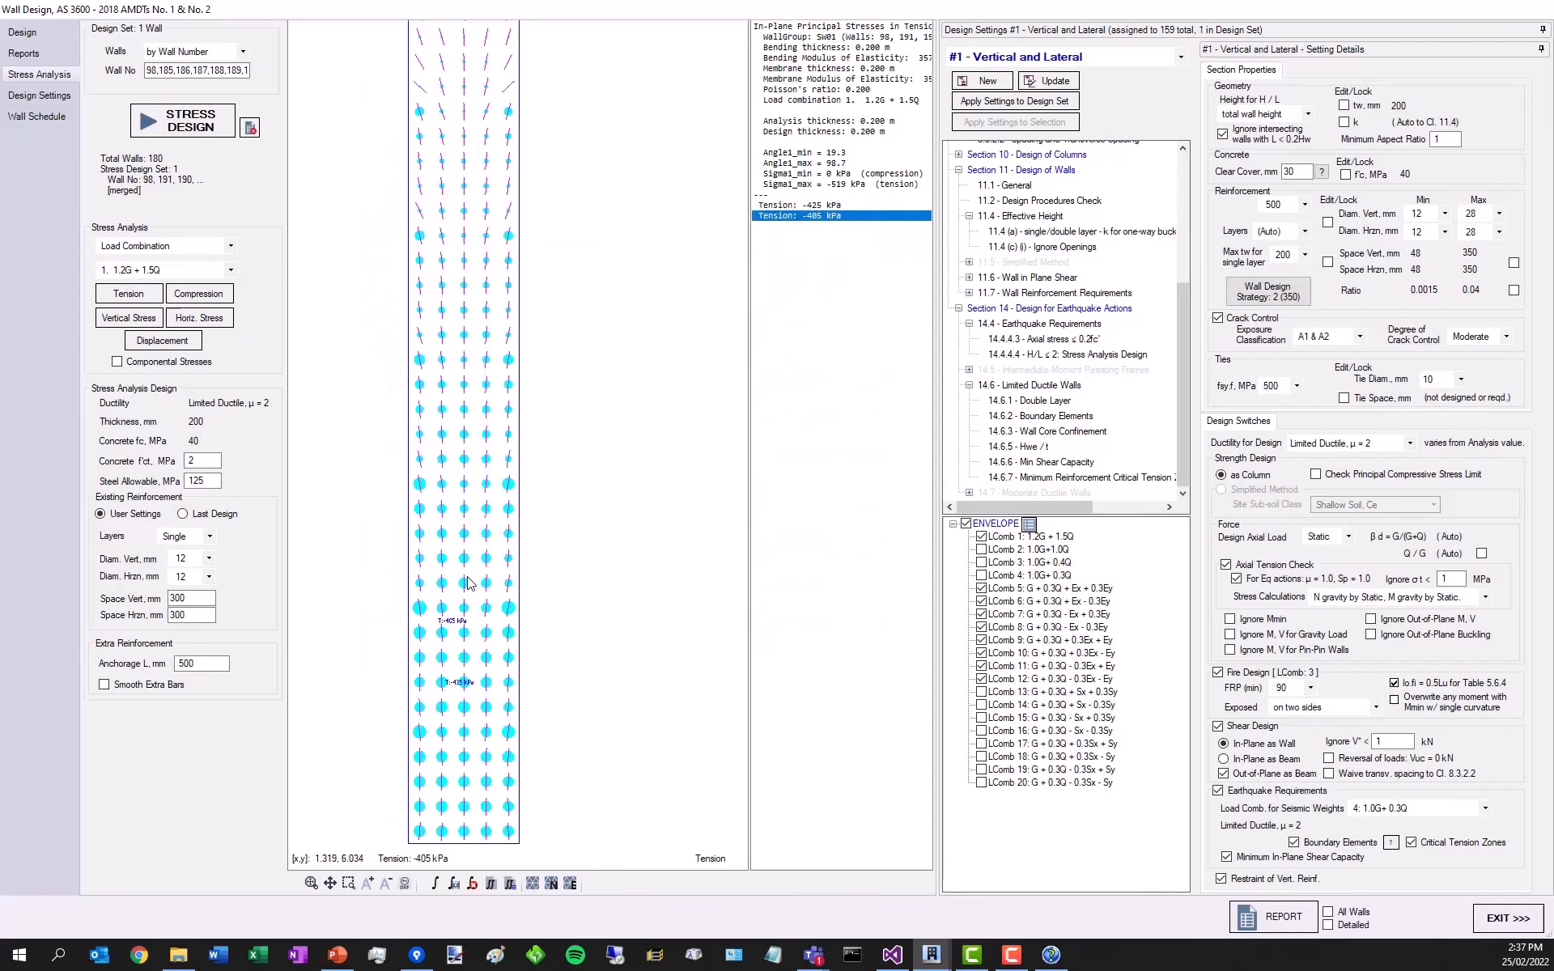
{"action": "left_click", "coordinate": [483, 485]}
{"action": "left_click", "coordinate": [484, 755]}
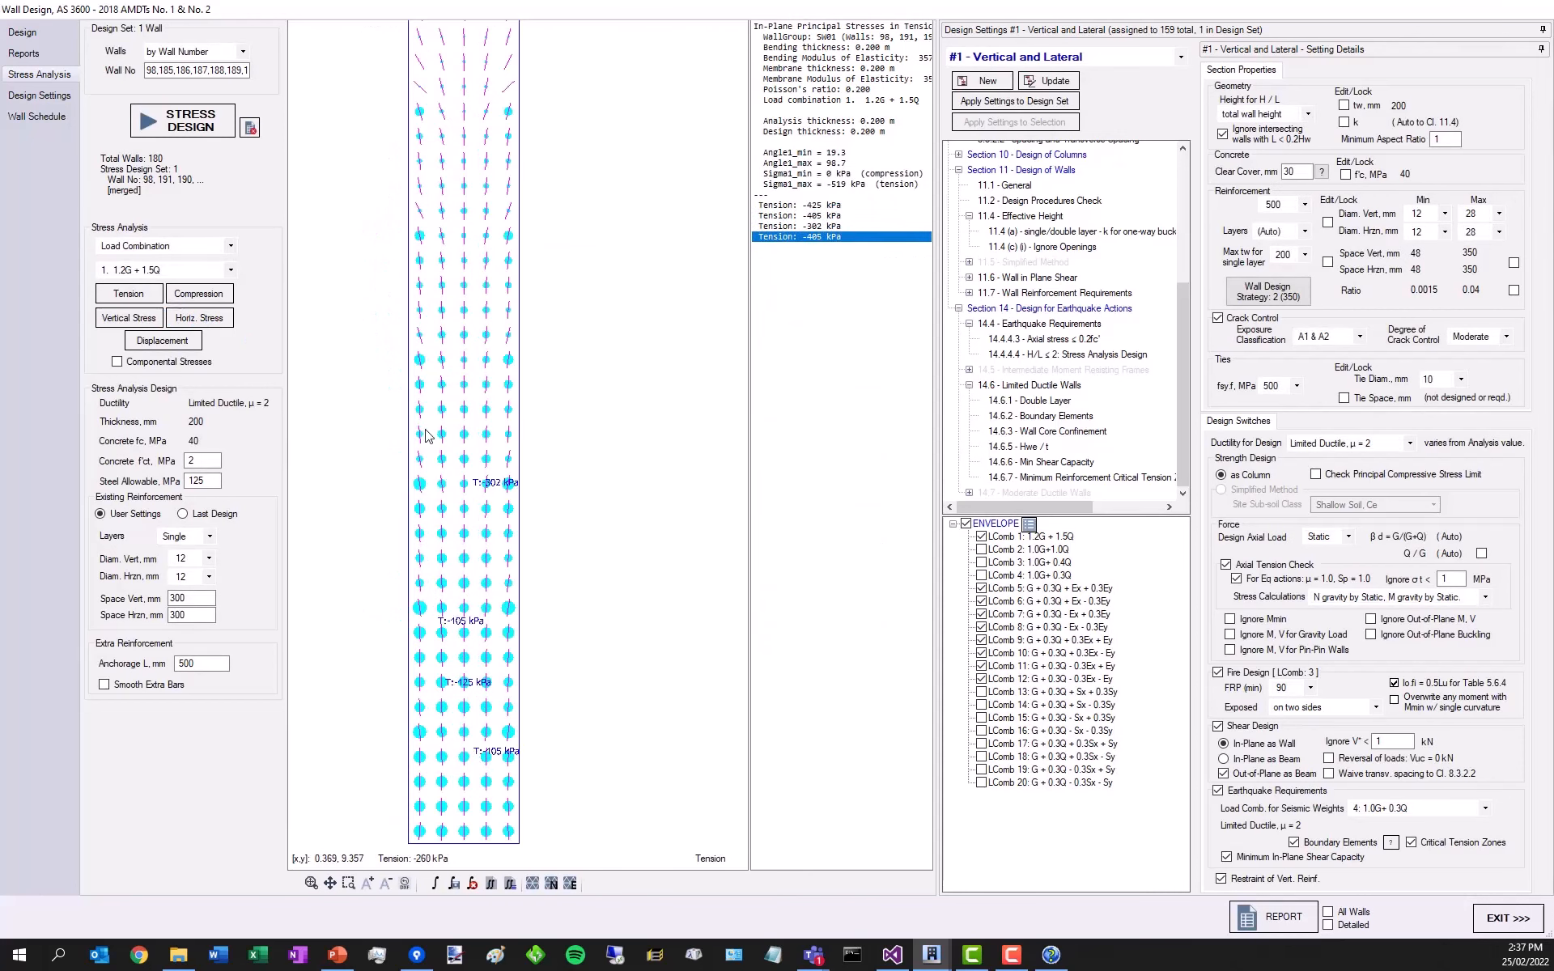
{"action": "left_click", "coordinate": [426, 433]}
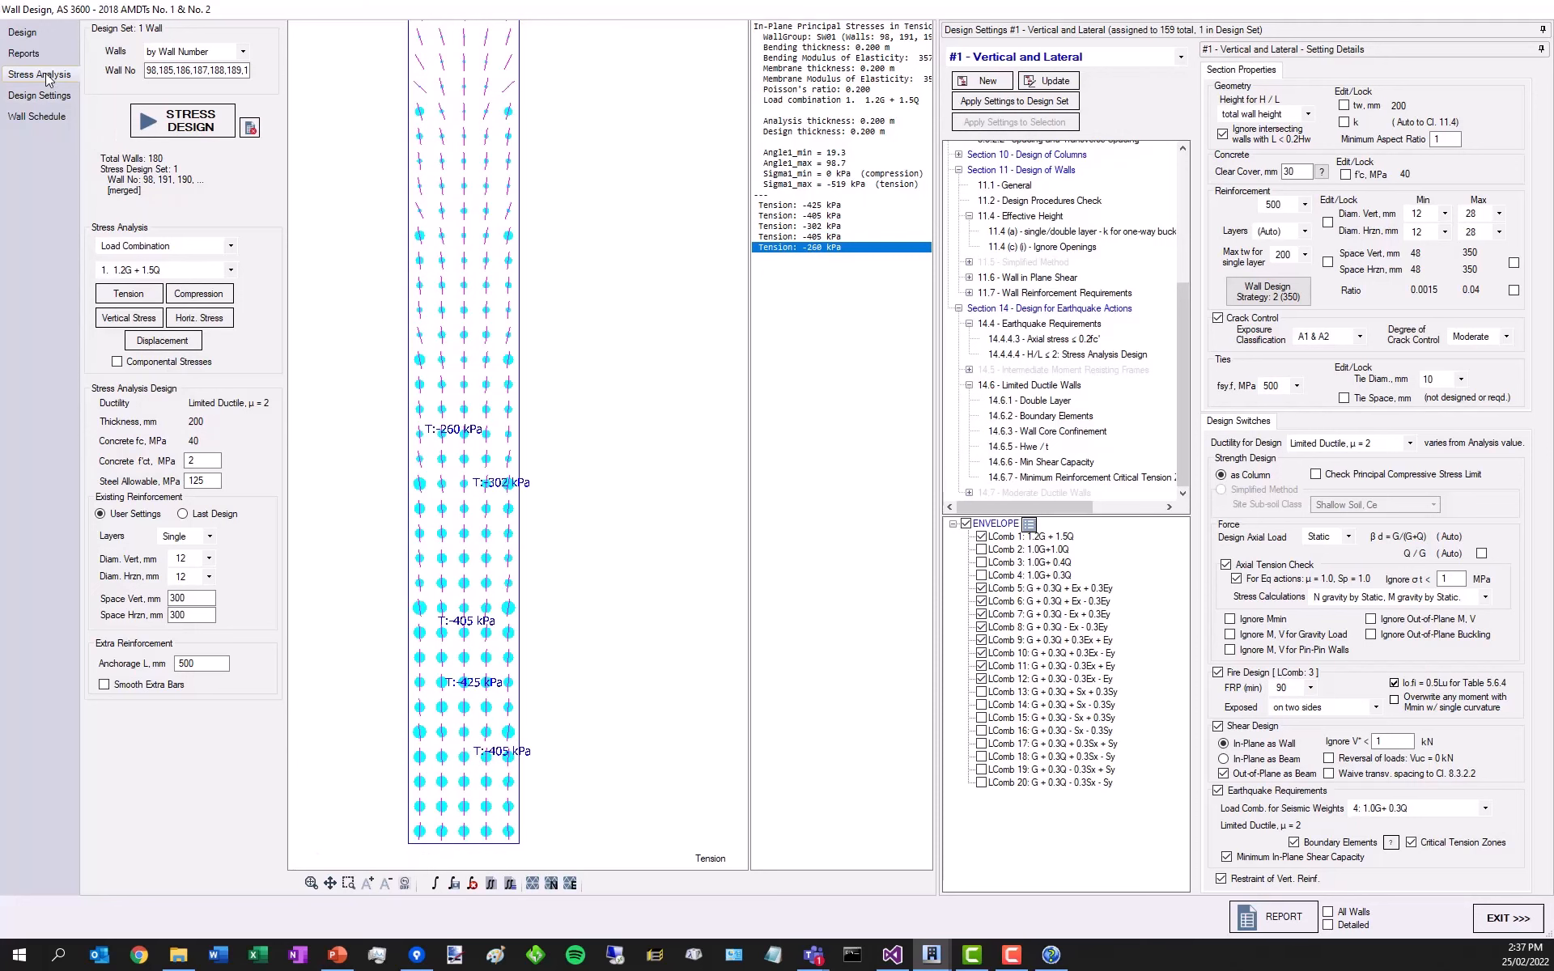
- Return to the design view and display the merged wall's σy stress contours for 1.2G + 1.5Q in MPa
{"action": "left_click", "coordinate": [35, 32]}
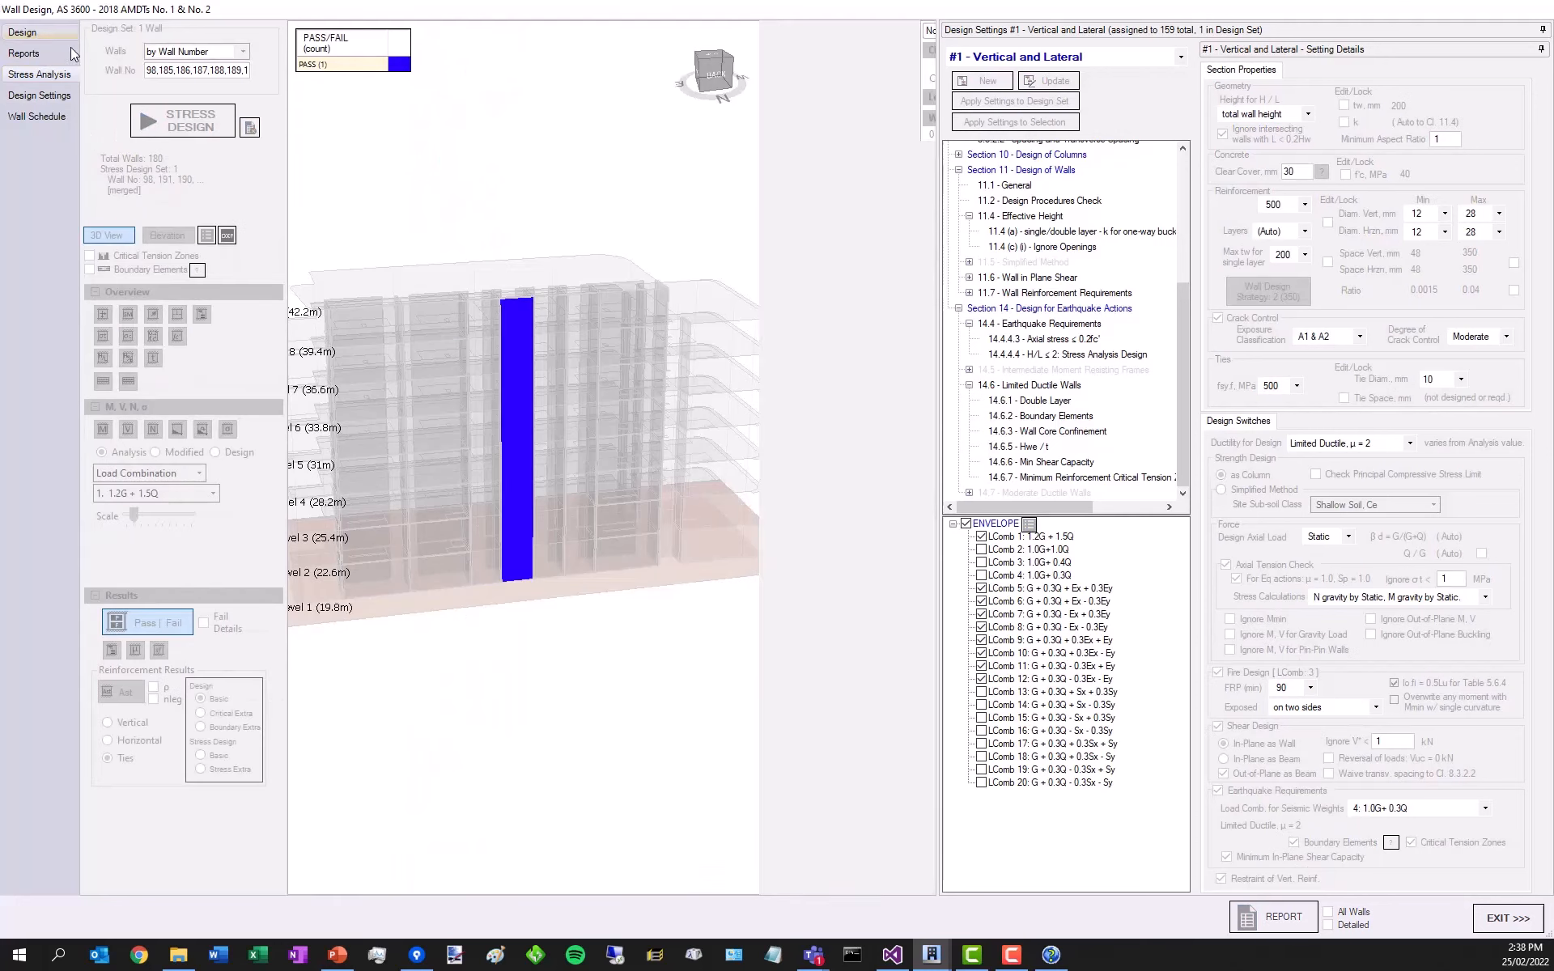
{"action": "left_click", "coordinate": [227, 430]}
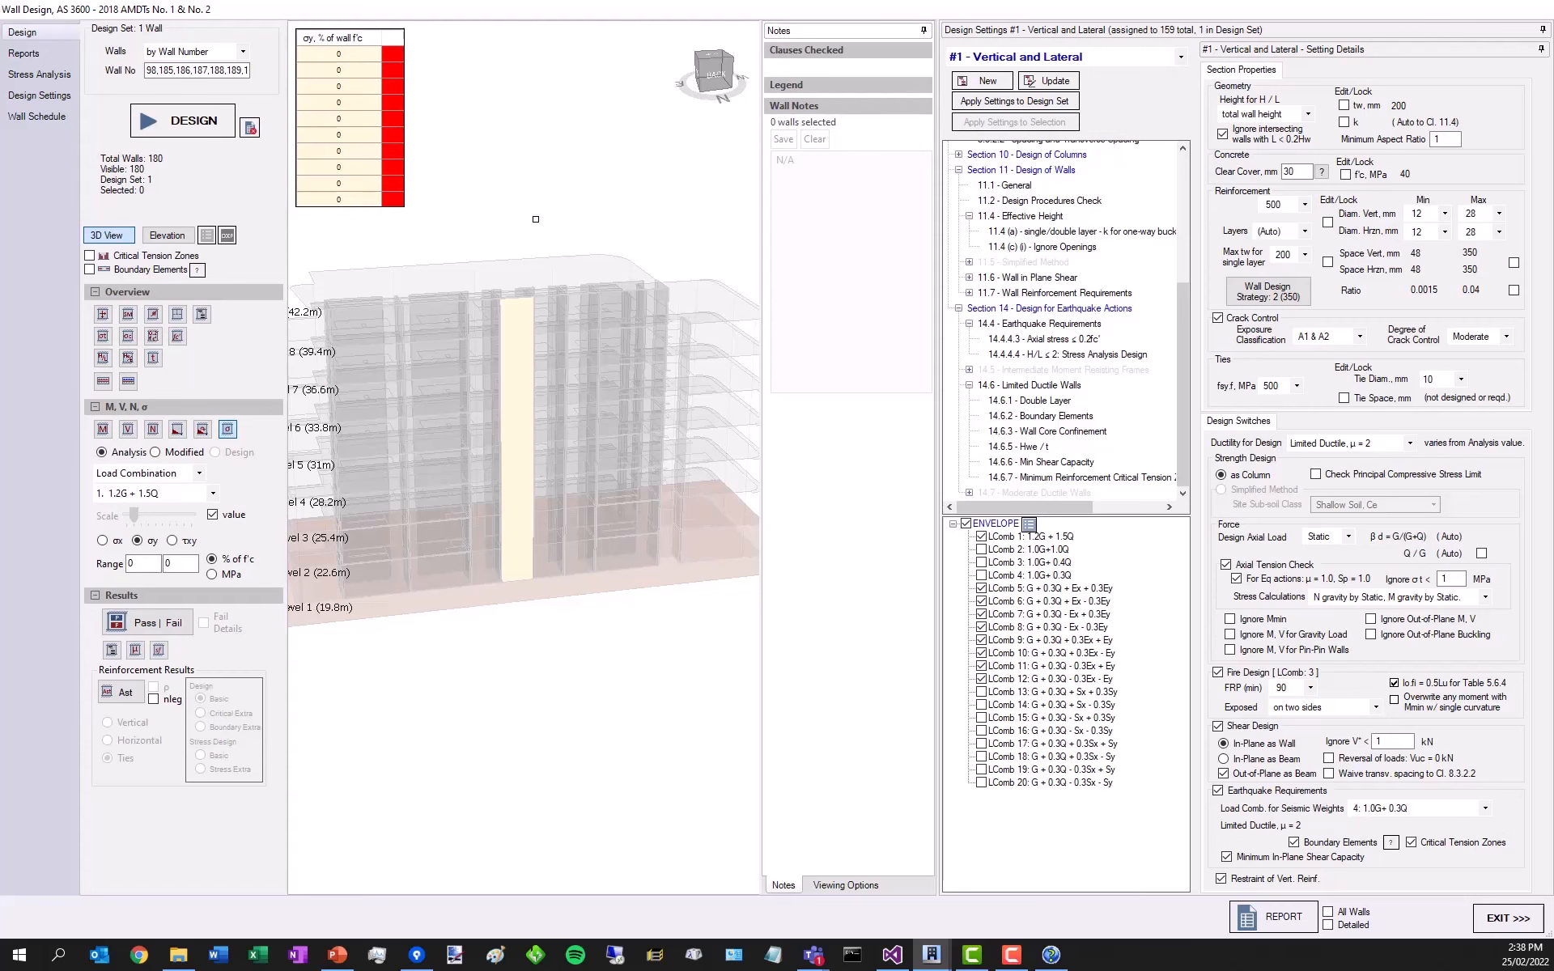
{"action": "scroll", "coordinate": [530, 220], "scroll_direction": "down", "scroll_amount": 2}
{"action": "scroll", "coordinate": [512, 232], "scroll_direction": "up", "scroll_amount": 2}
{"action": "scroll", "coordinate": [477, 226], "scroll_direction": "down", "scroll_amount": 2}
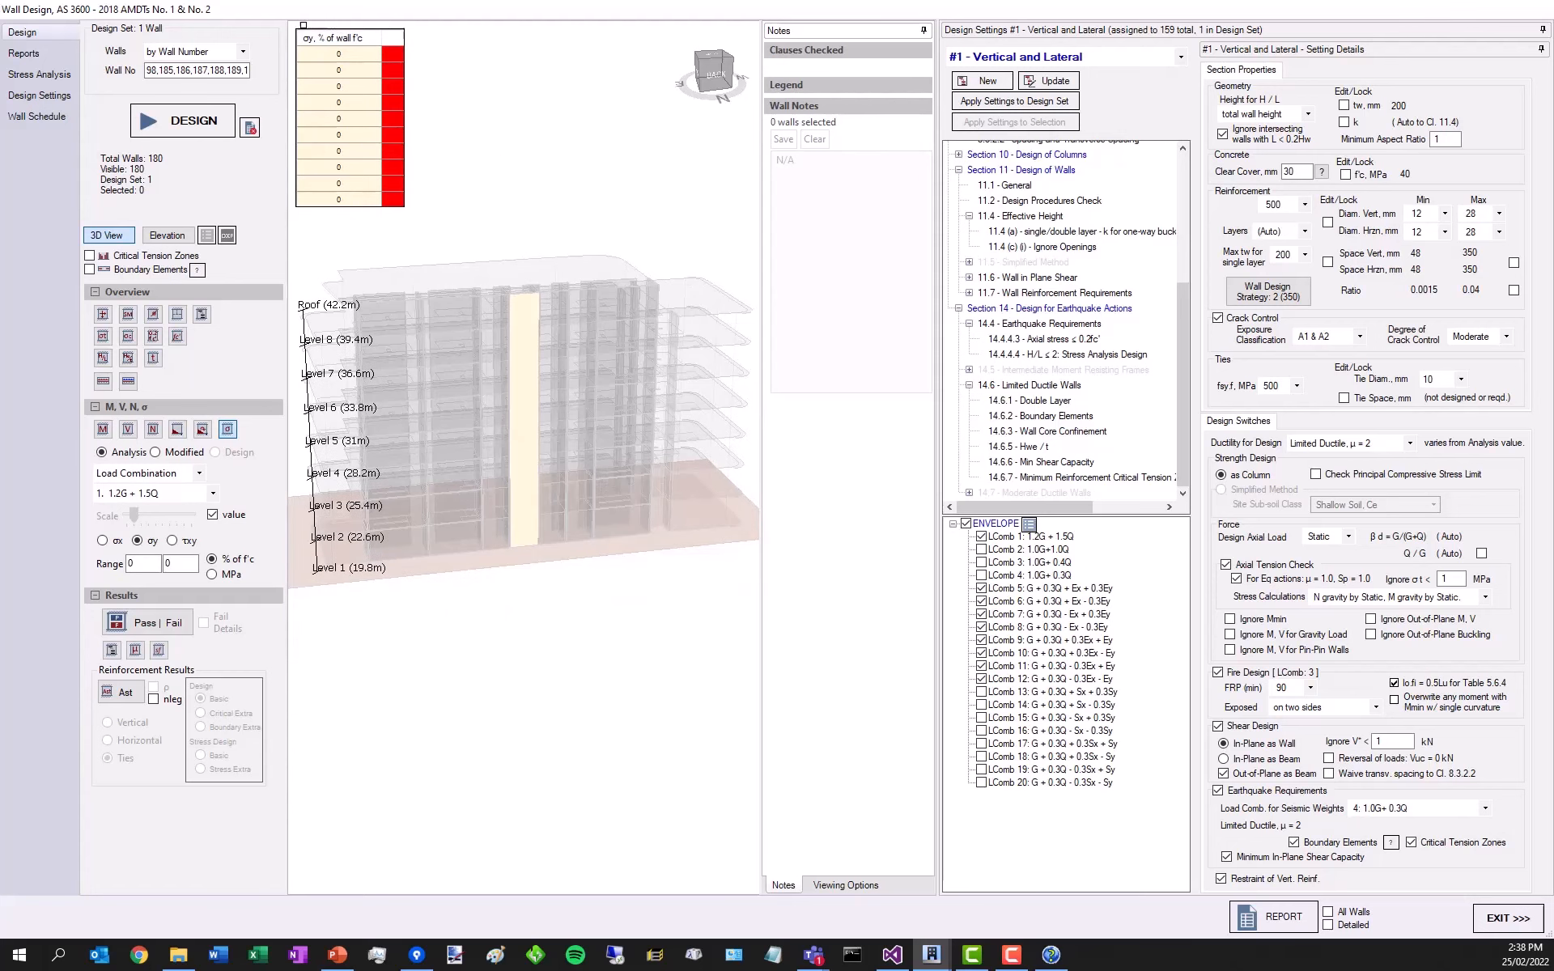
{"action": "left_click", "coordinate": [212, 574]}
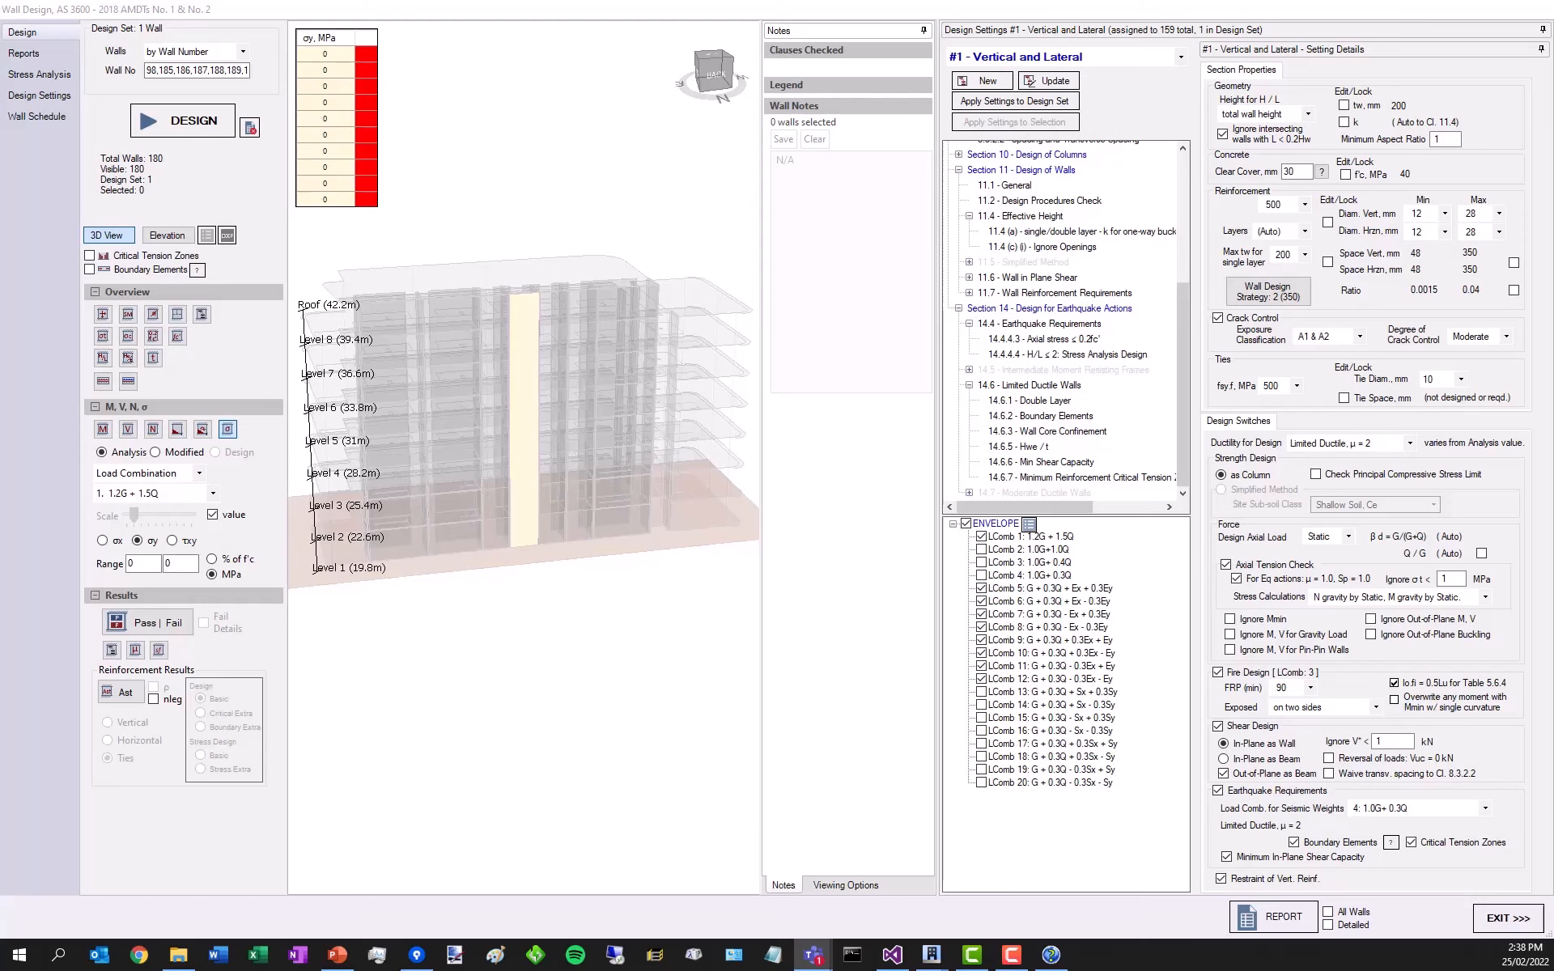
- Switch to Microsoft Teams, examine the shared image of wall W29's σy stress contours, and close it
{"action": "left_click_drag", "start_coordinate": [1553, 56], "coordinate": [337, 1]}
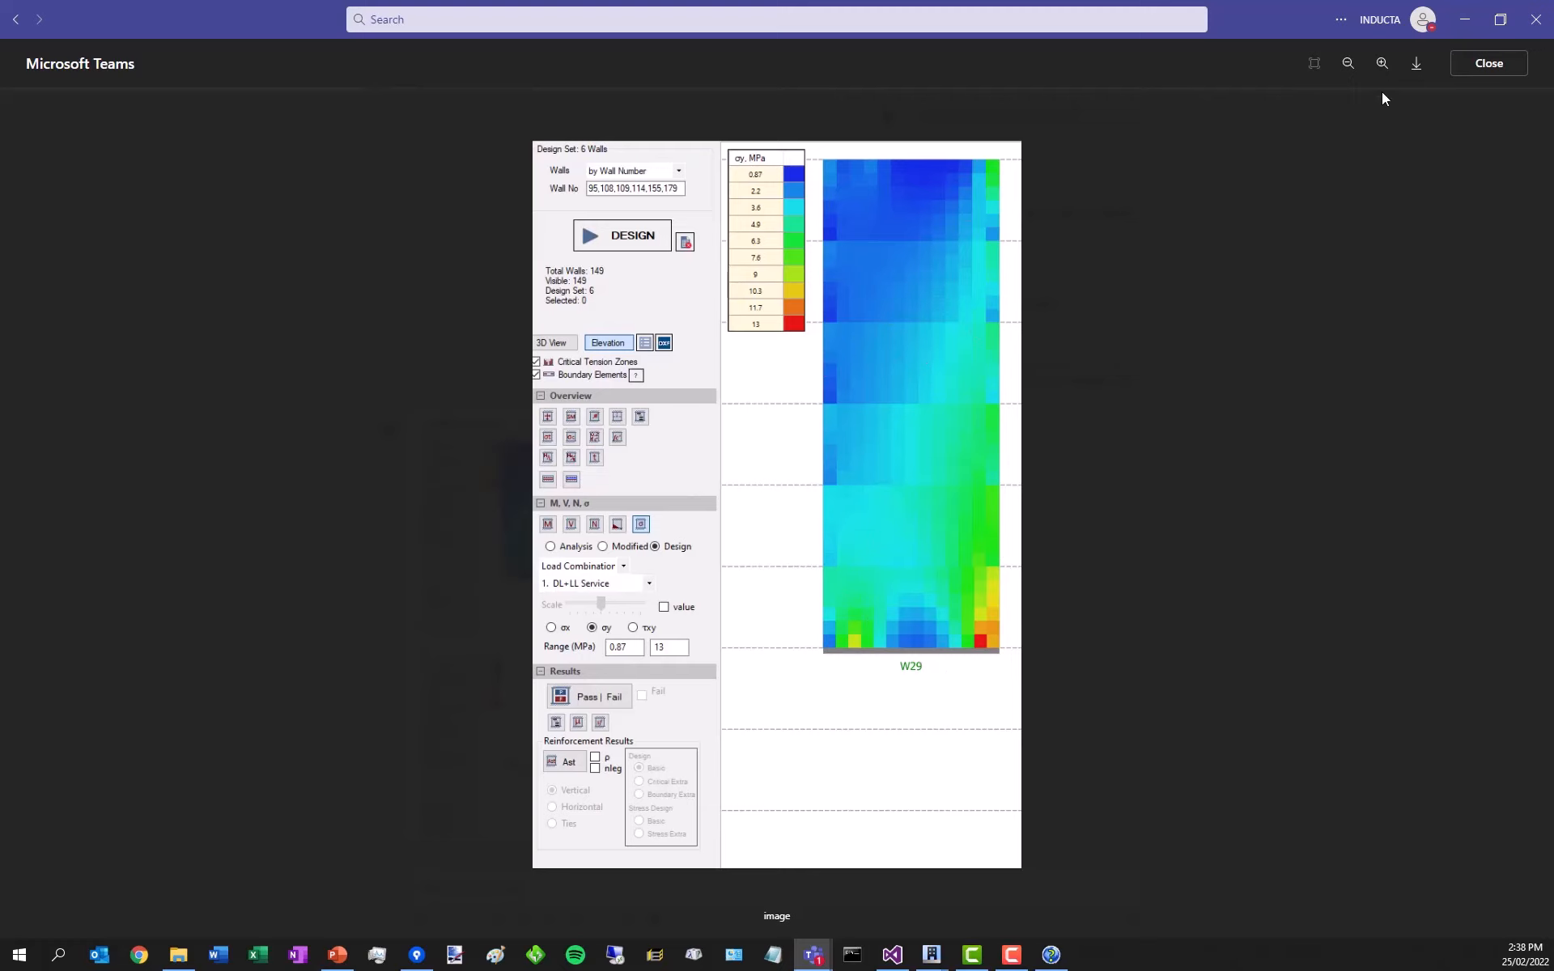
{"action": "left_click", "coordinate": [1488, 64]}
{"action": "left_click", "coordinate": [711, 725]}
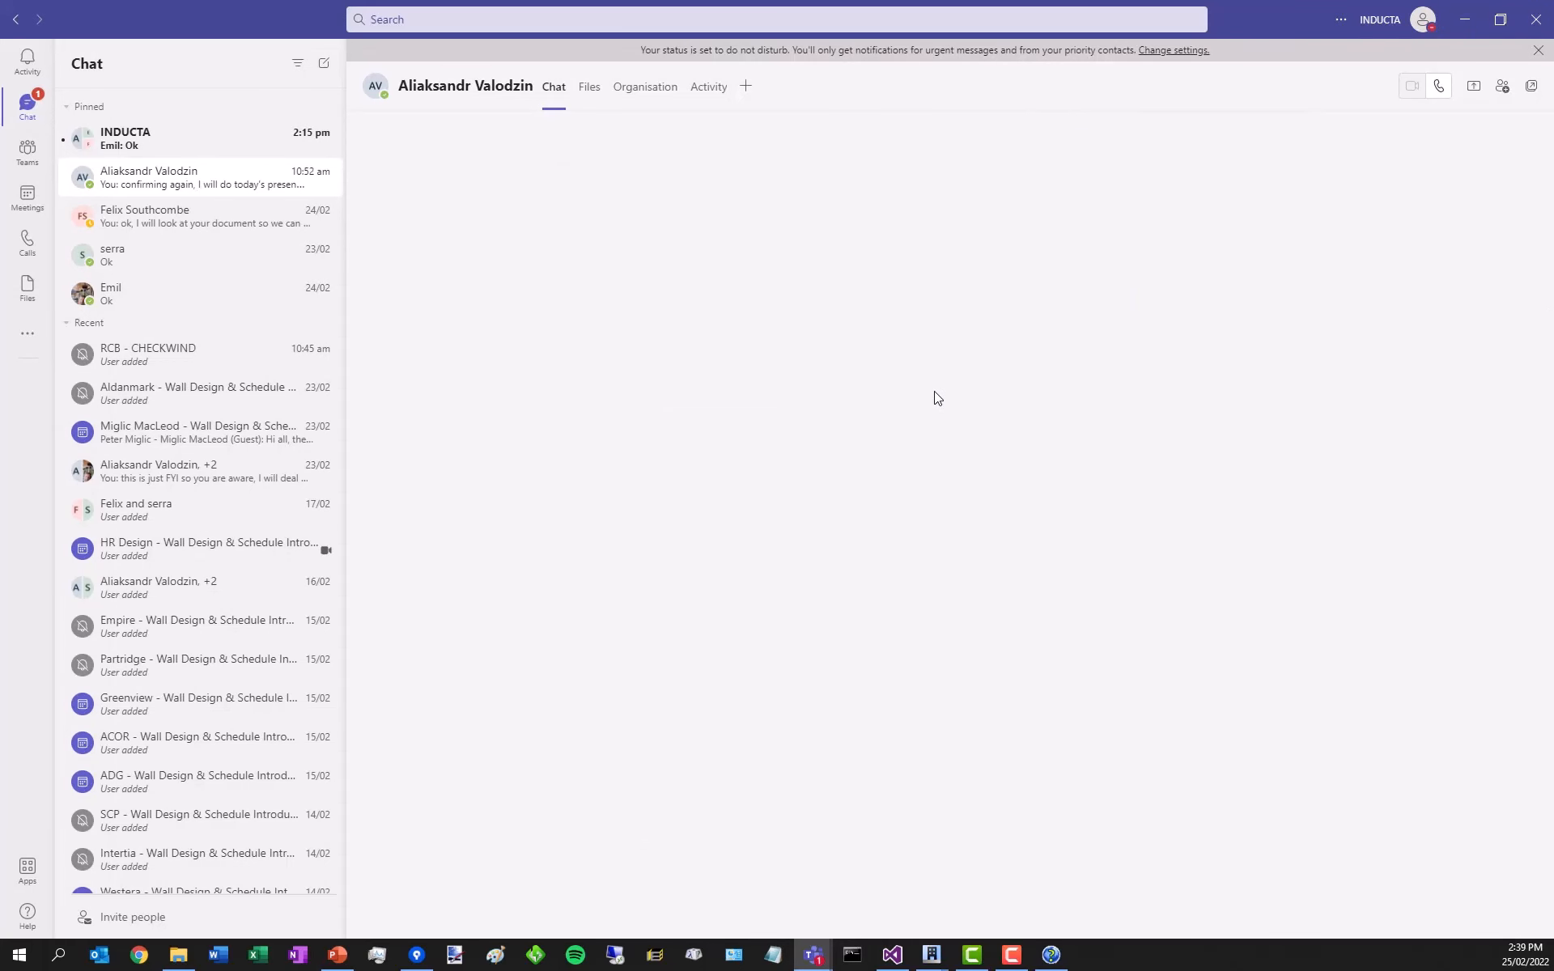
- Switch back to RCB Wall Design and set the σy stress contours to % of f'c with an upper range of 15
{"action": "left_click", "coordinate": [1465, 21]}
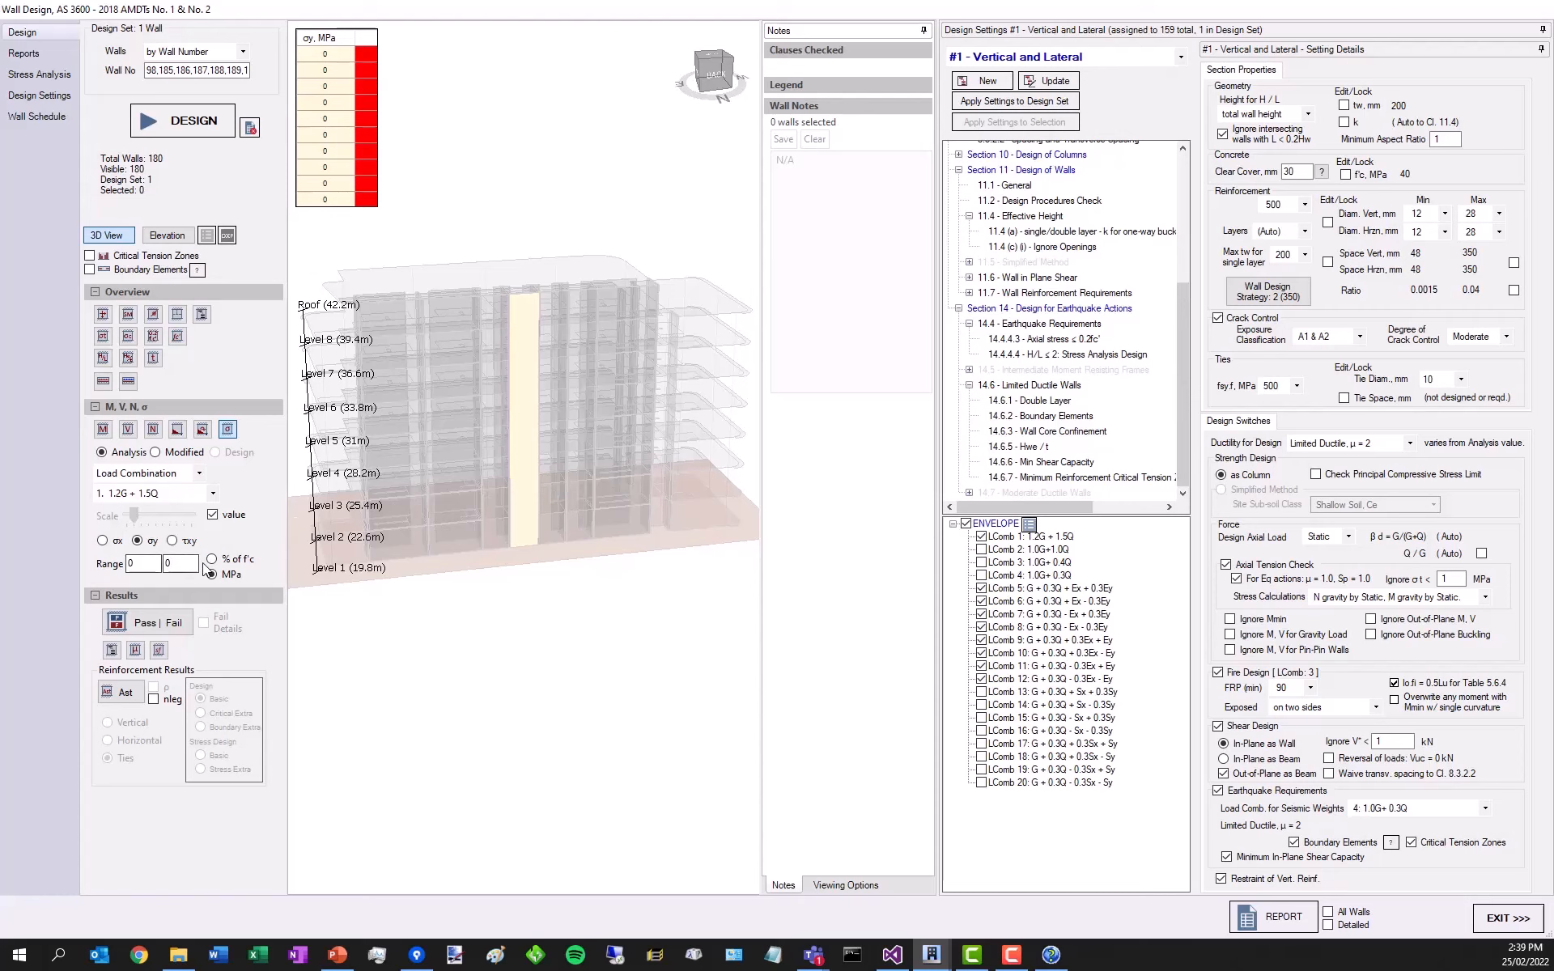
{"action": "left_click", "coordinate": [228, 559]}
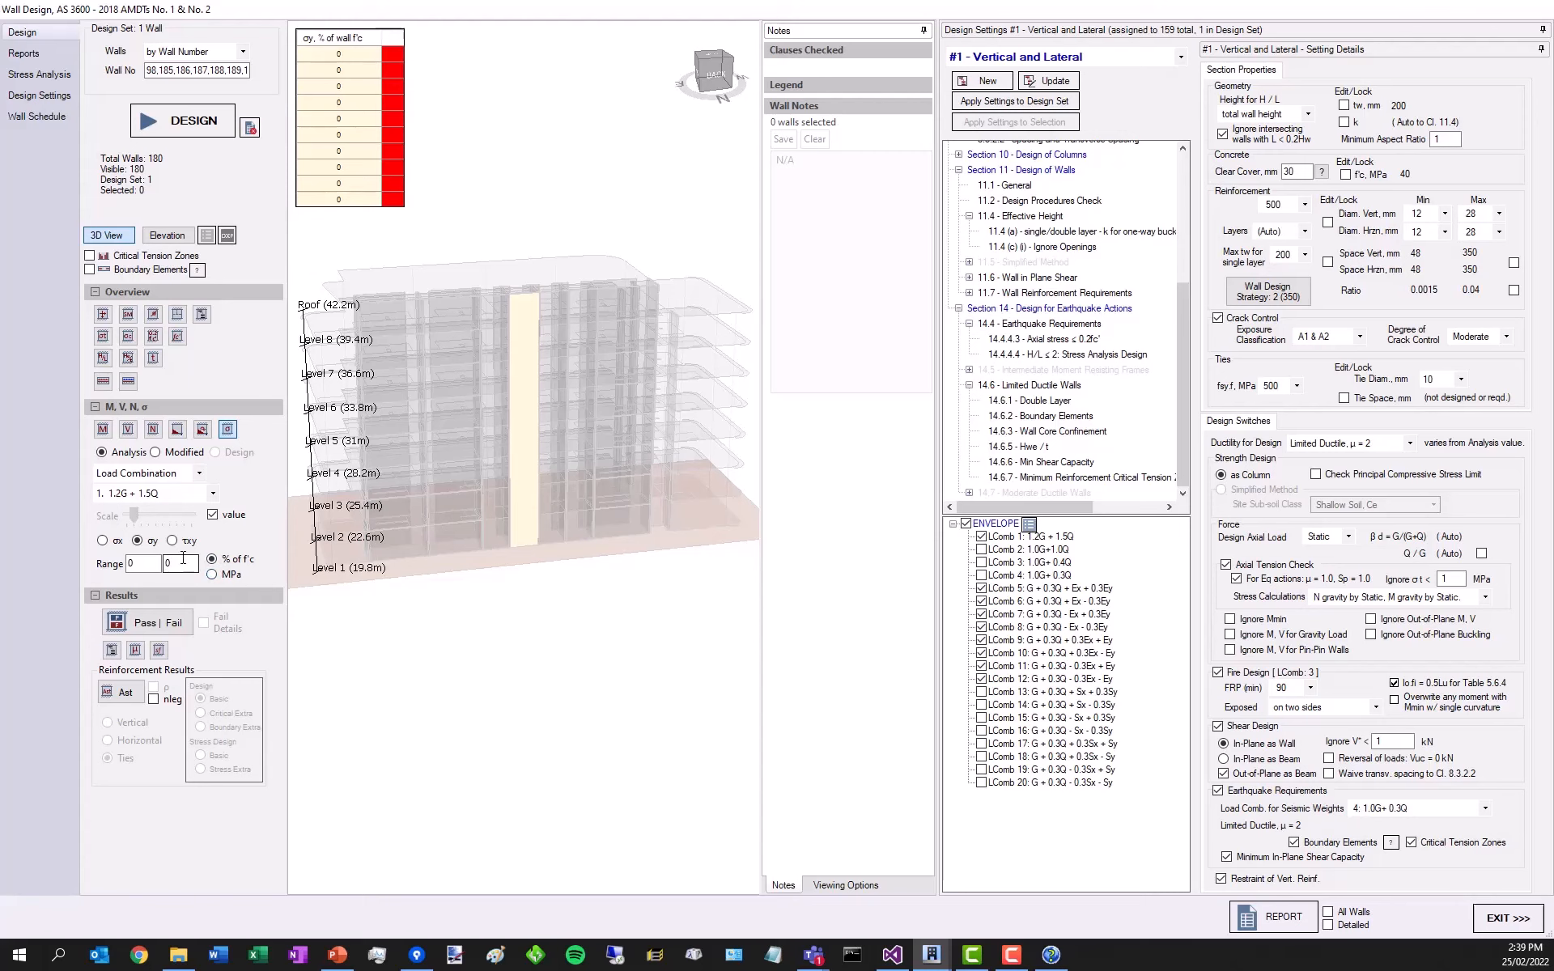
{"action": "left_click_drag", "start_coordinate": [186, 564], "coordinate": [154, 564]}
{"action": "type", "text": "1"}
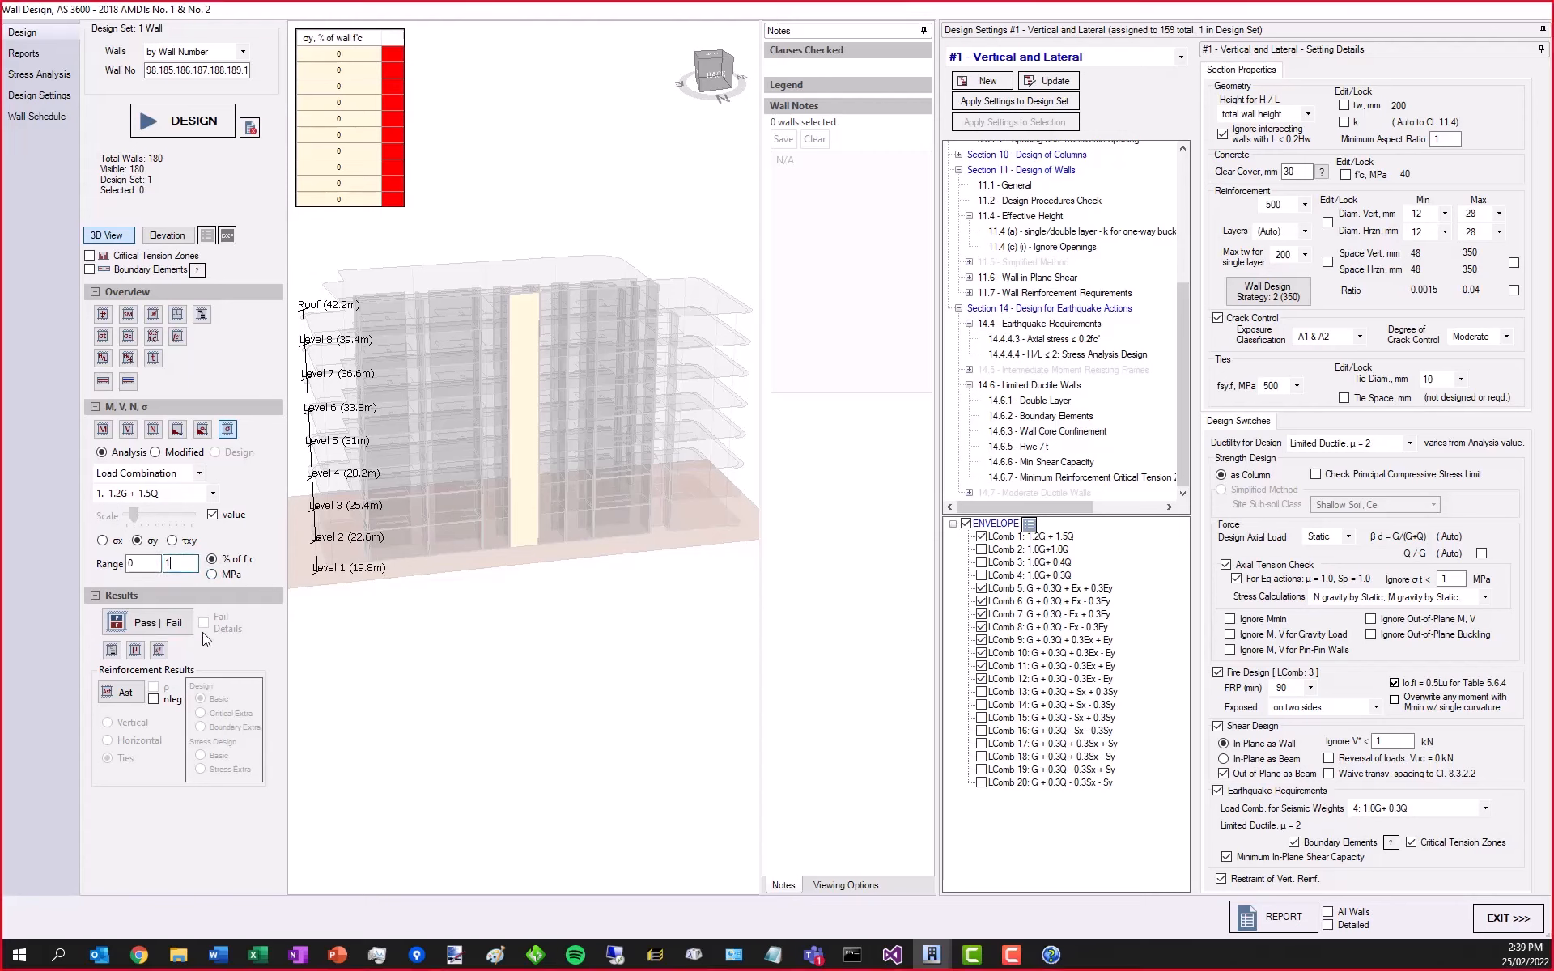
{"action": "type", "text": "5"}
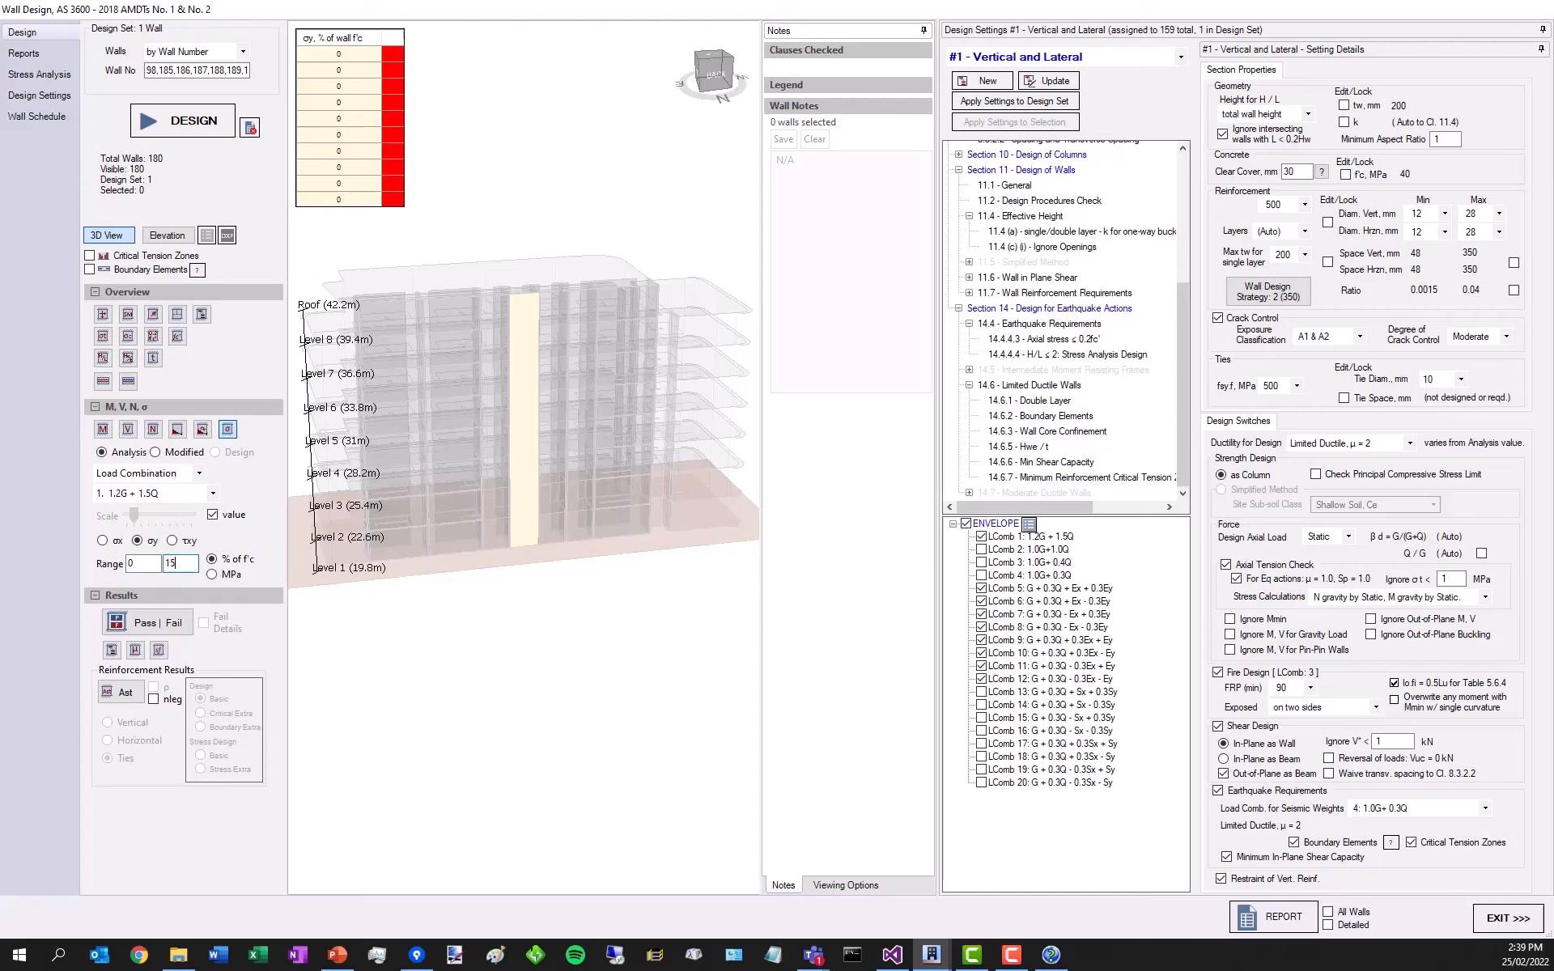
{"action": "scroll", "coordinate": [388, 301], "scroll_direction": "down", "scroll_amount": 1}
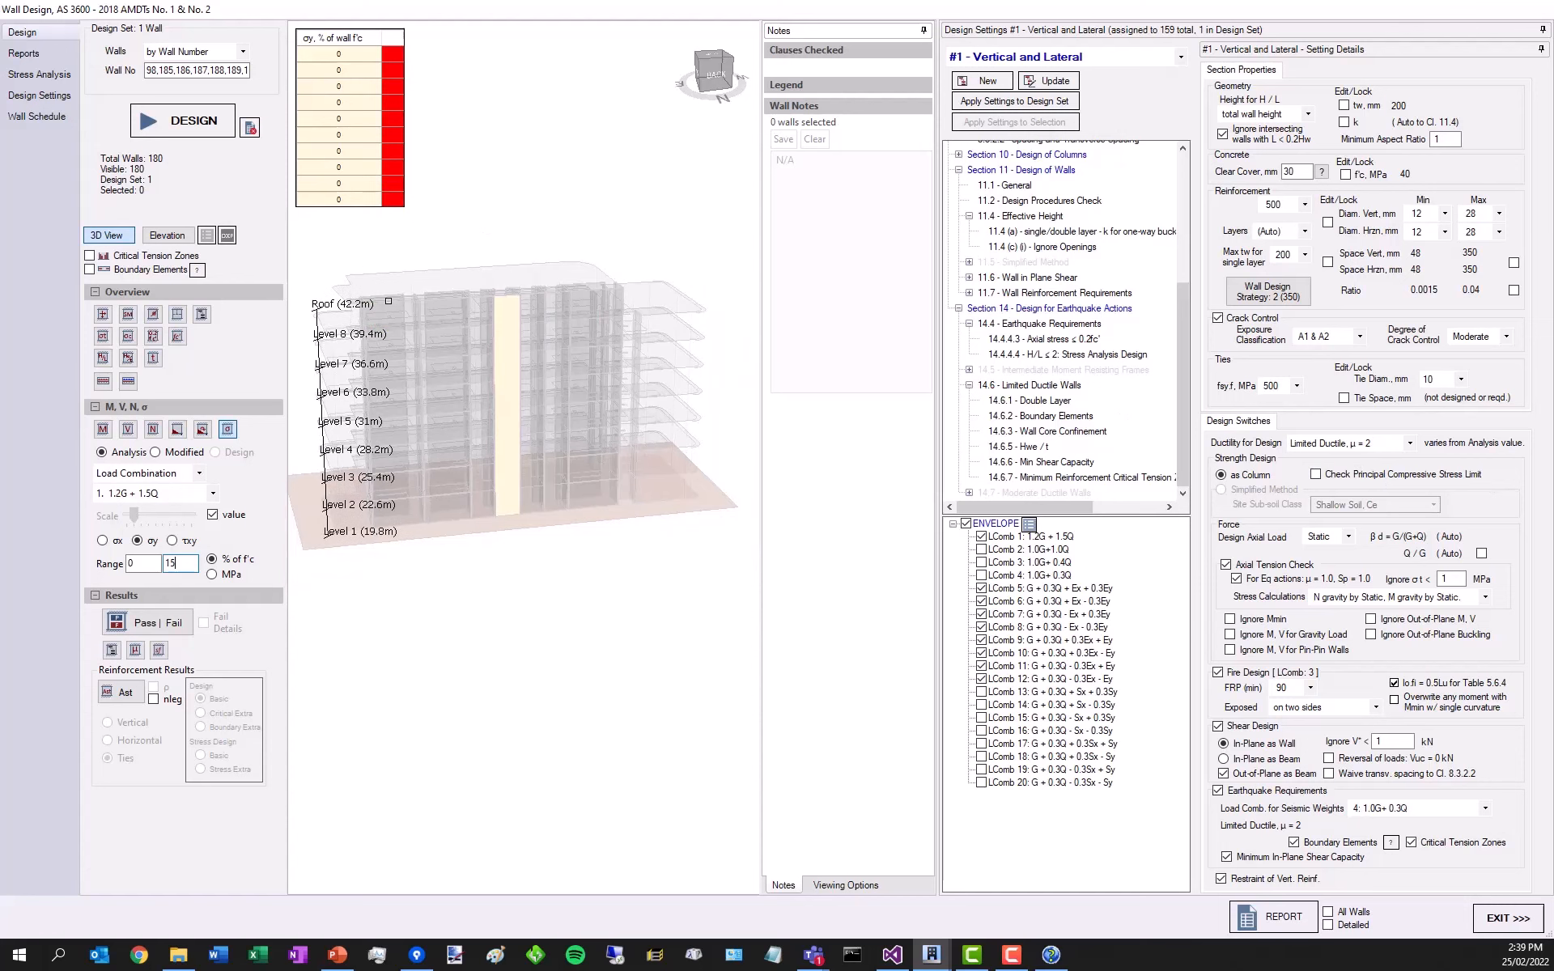
{"action": "scroll", "coordinate": [684, 117], "scroll_direction": "up", "scroll_amount": 1}
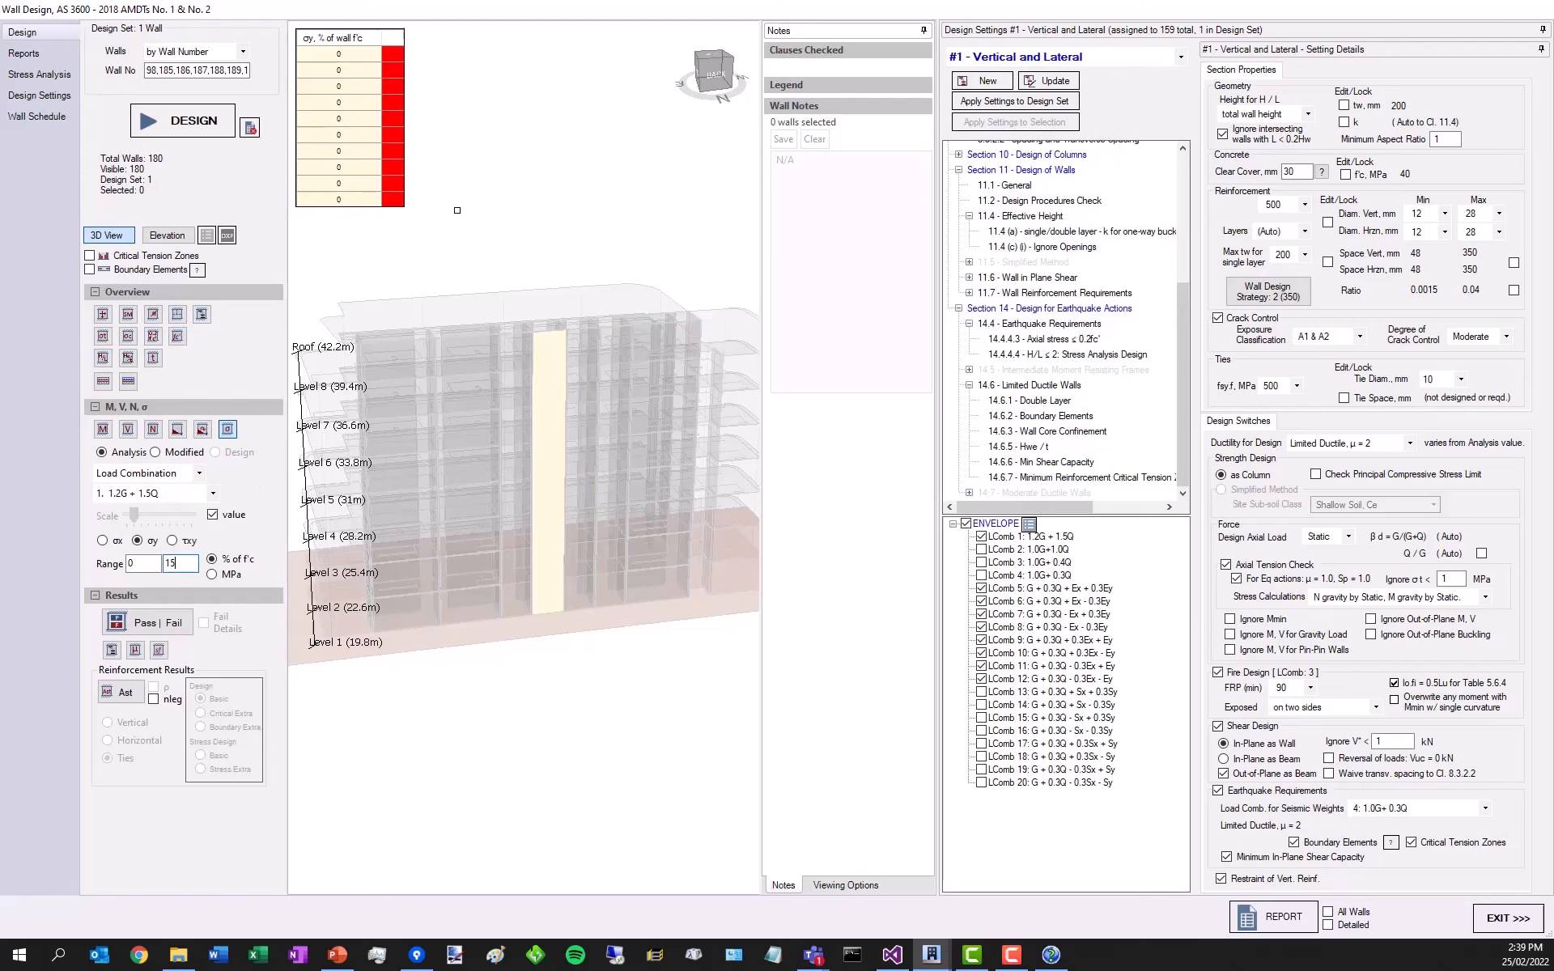
{"action": "scroll", "coordinate": [479, 340], "scroll_direction": "down", "scroll_amount": 1}
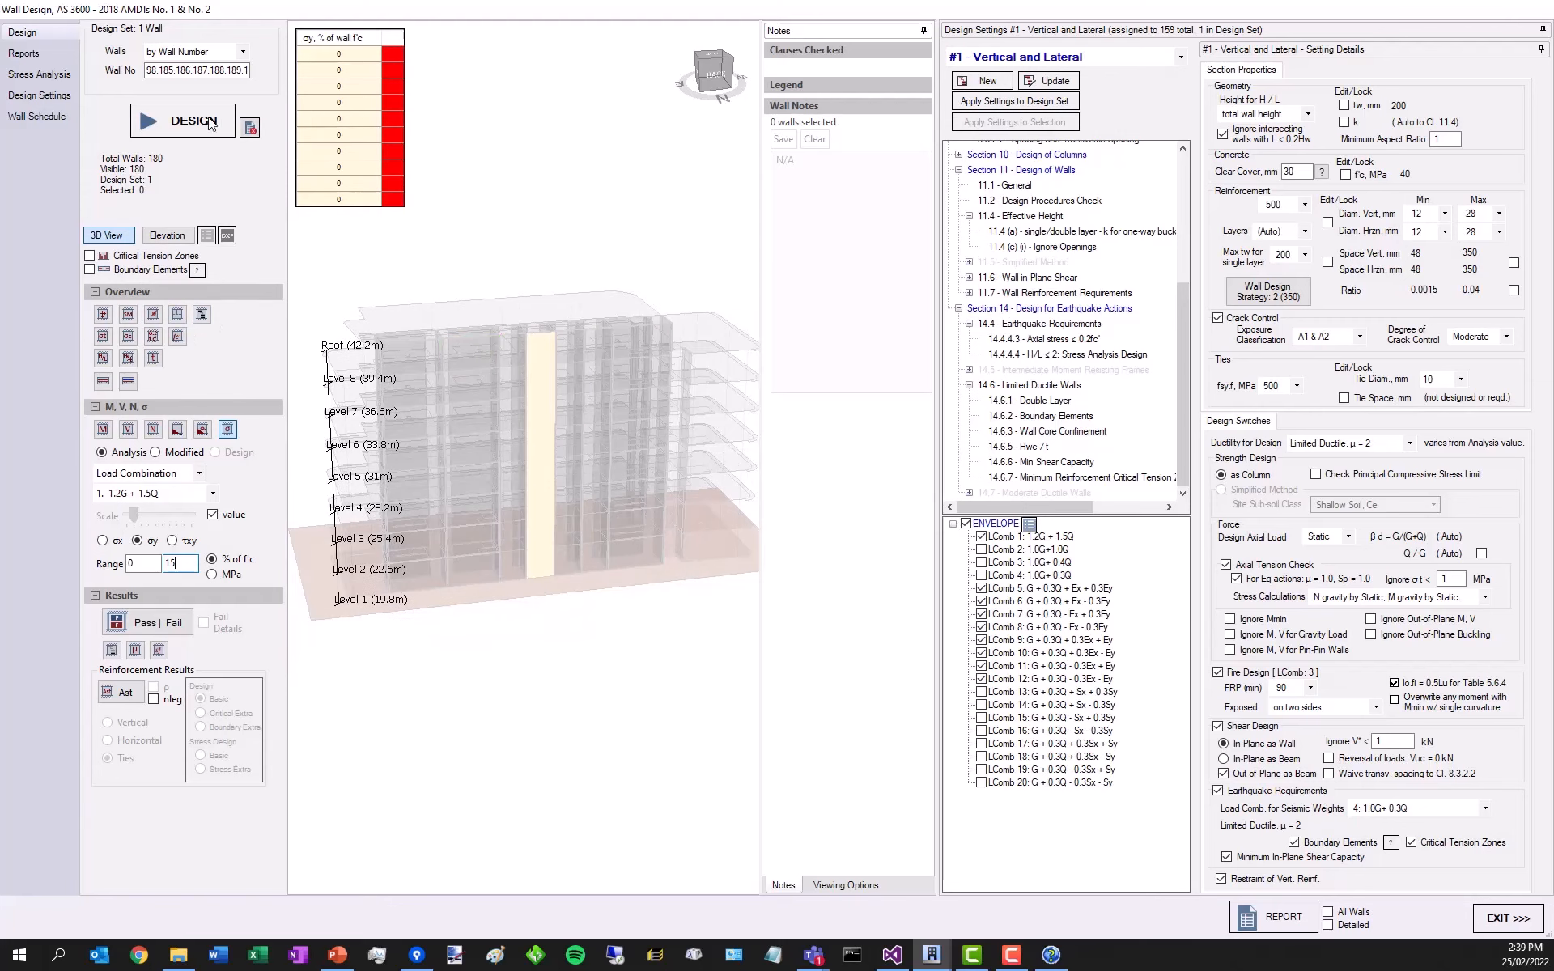
- Display the σy stress contours on the walls in elevation instead of the 3D model
{"action": "left_click", "coordinate": [212, 60]}
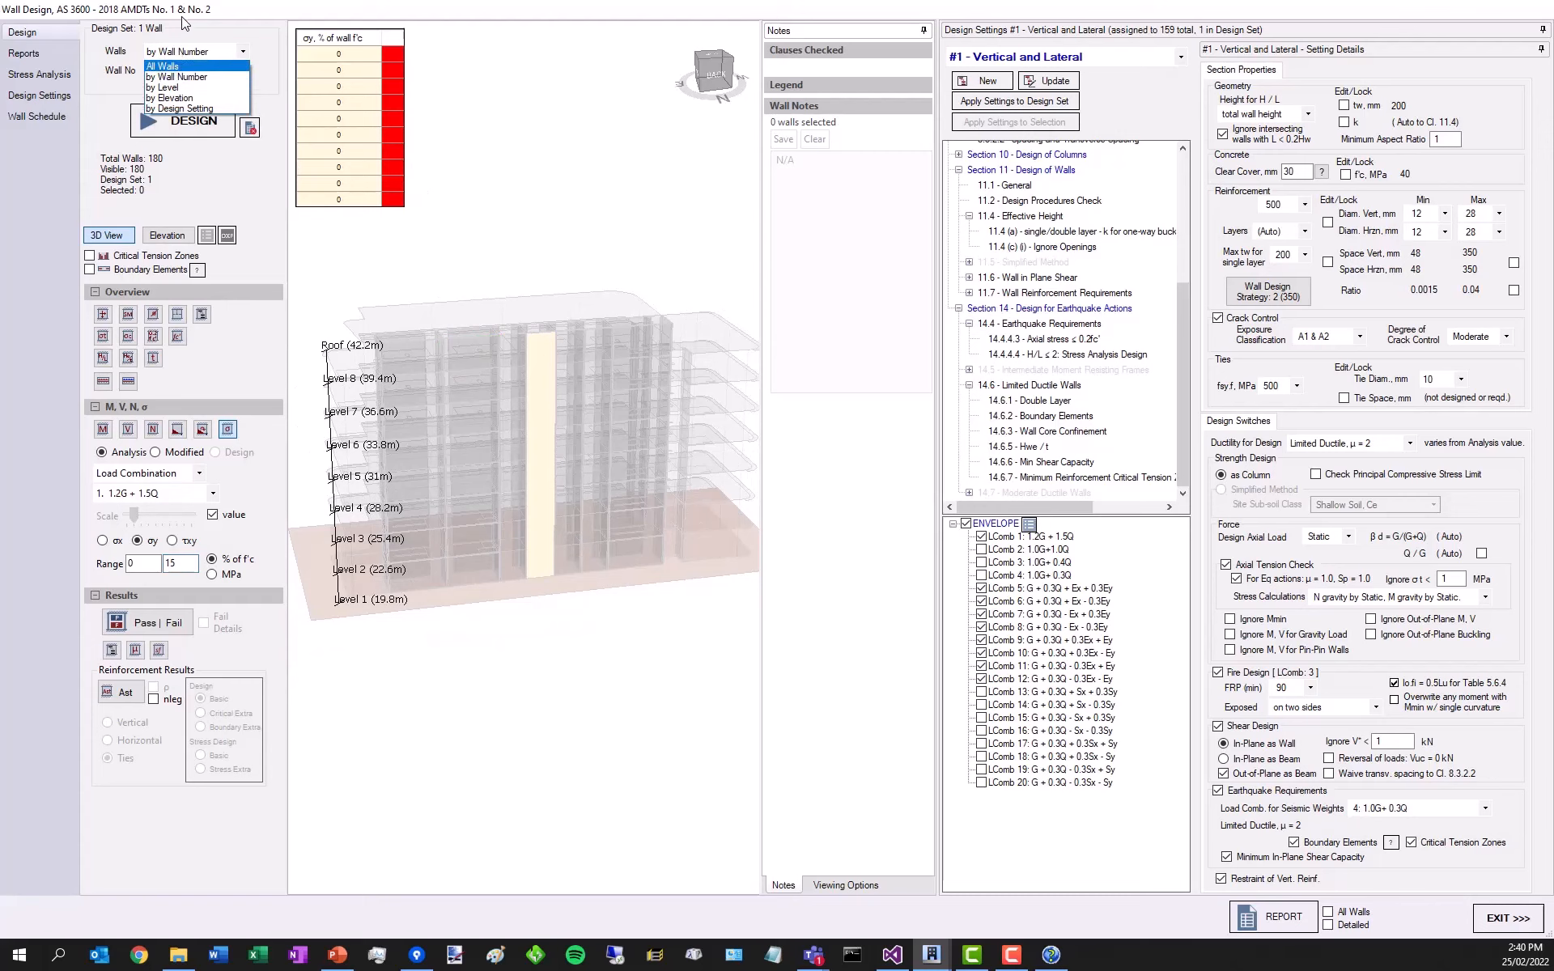
{"action": "left_click", "coordinate": [243, 30]}
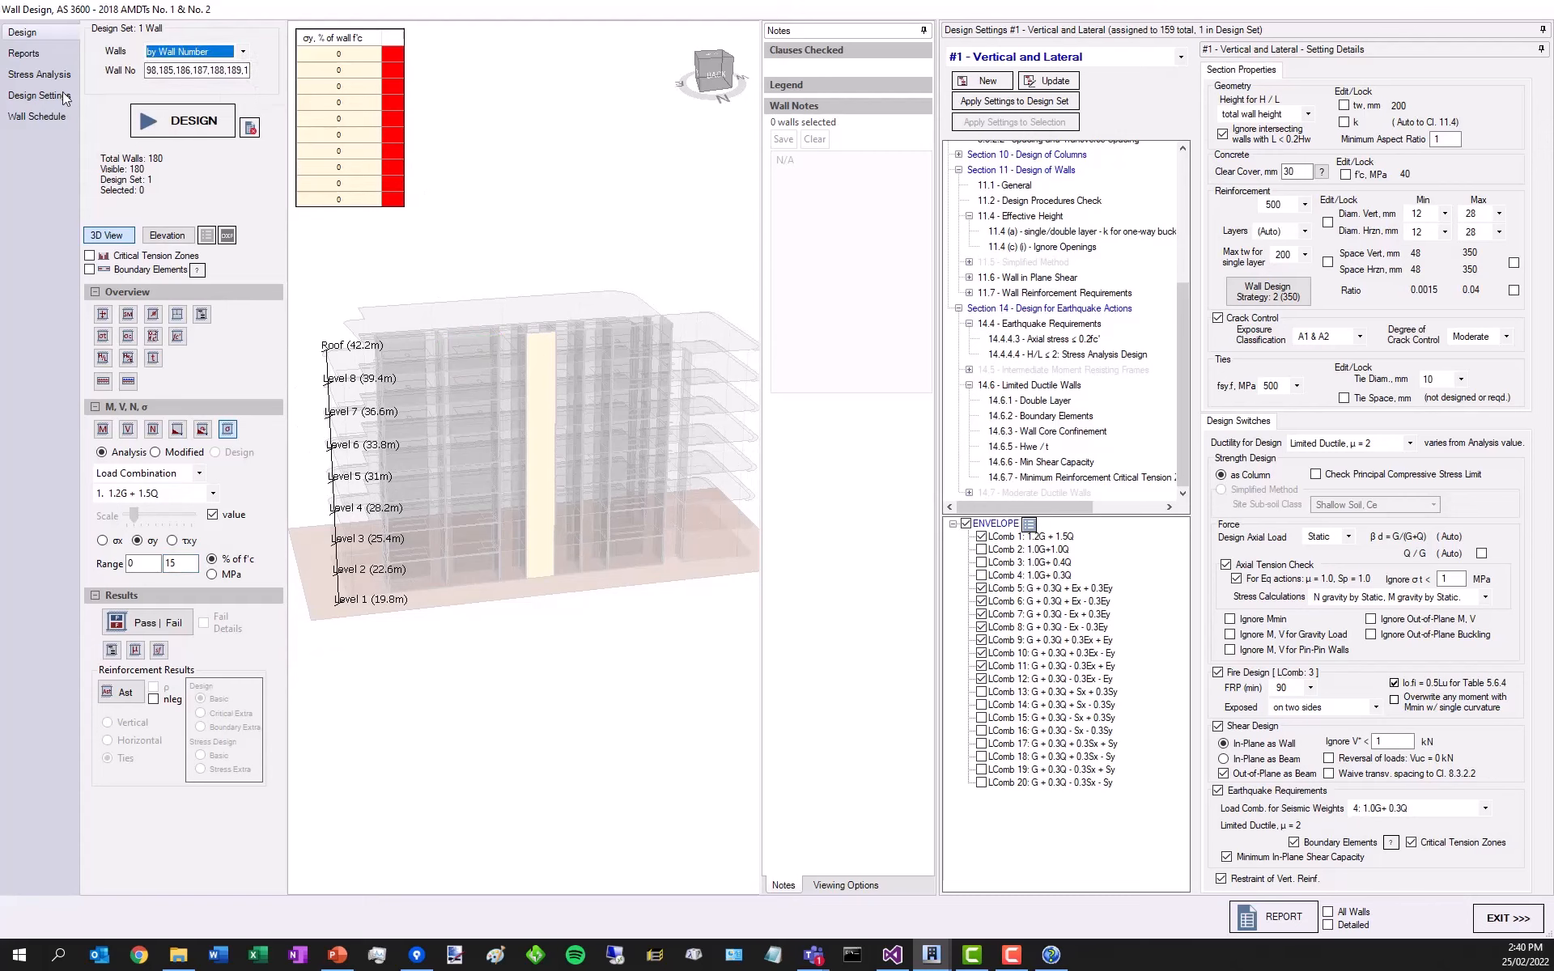
{"action": "left_click", "coordinate": [164, 236]}
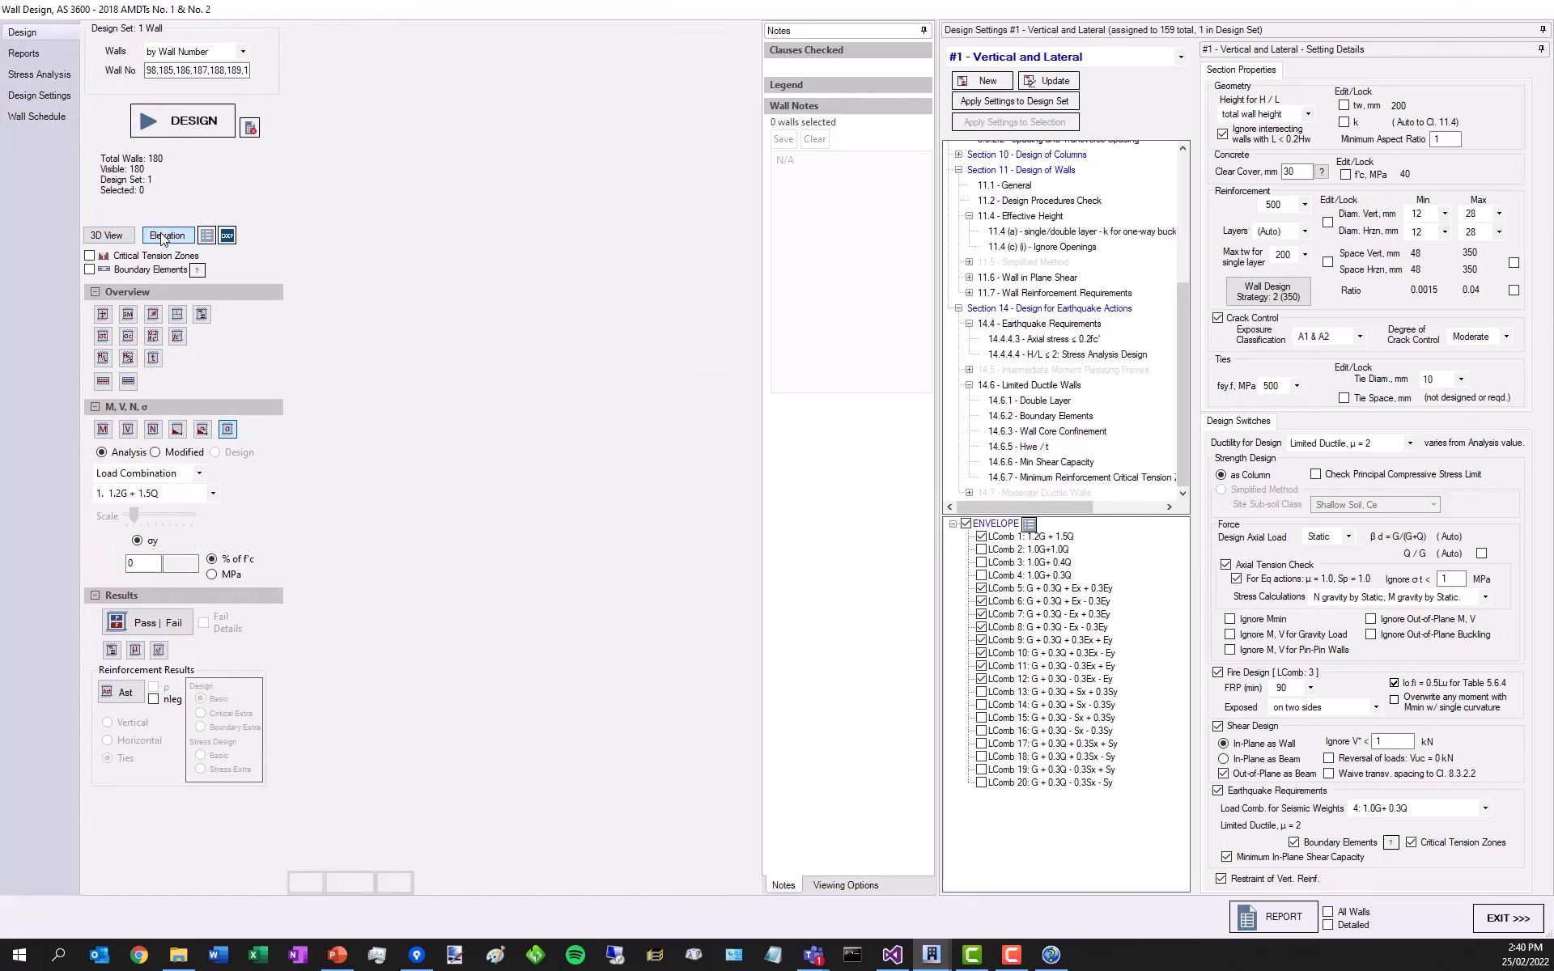
{"action": "scroll", "coordinate": [410, 285], "scroll_direction": "up", "scroll_amount": 1}
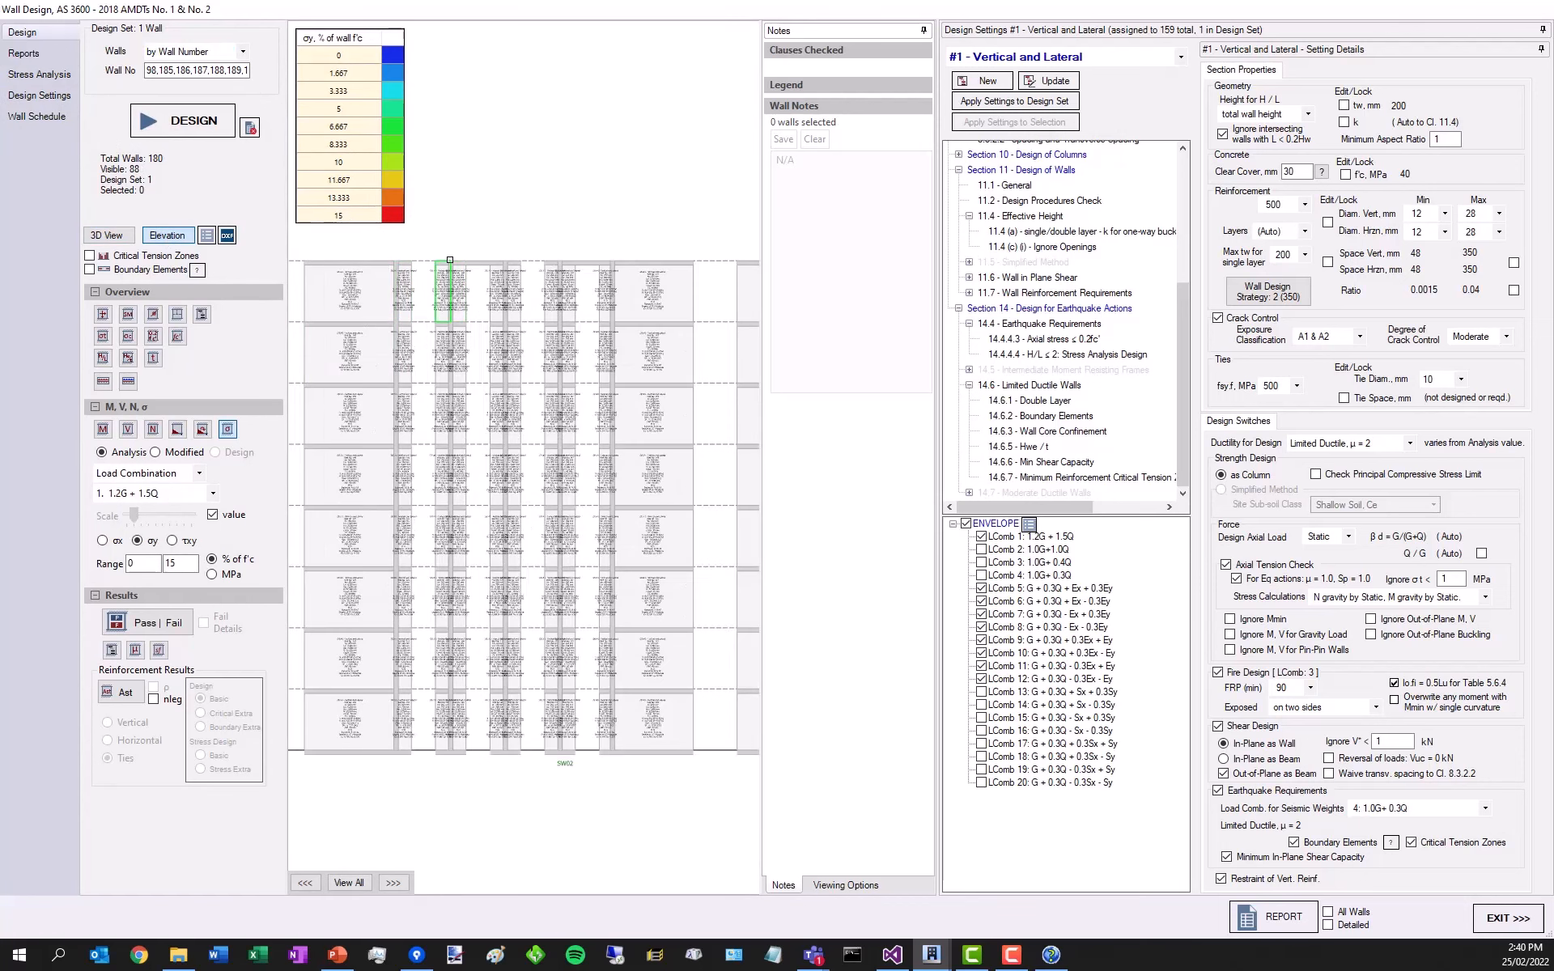
- Open the wall schedule and hide the design settings entry from its cells
{"action": "left_click", "coordinate": [31, 115]}
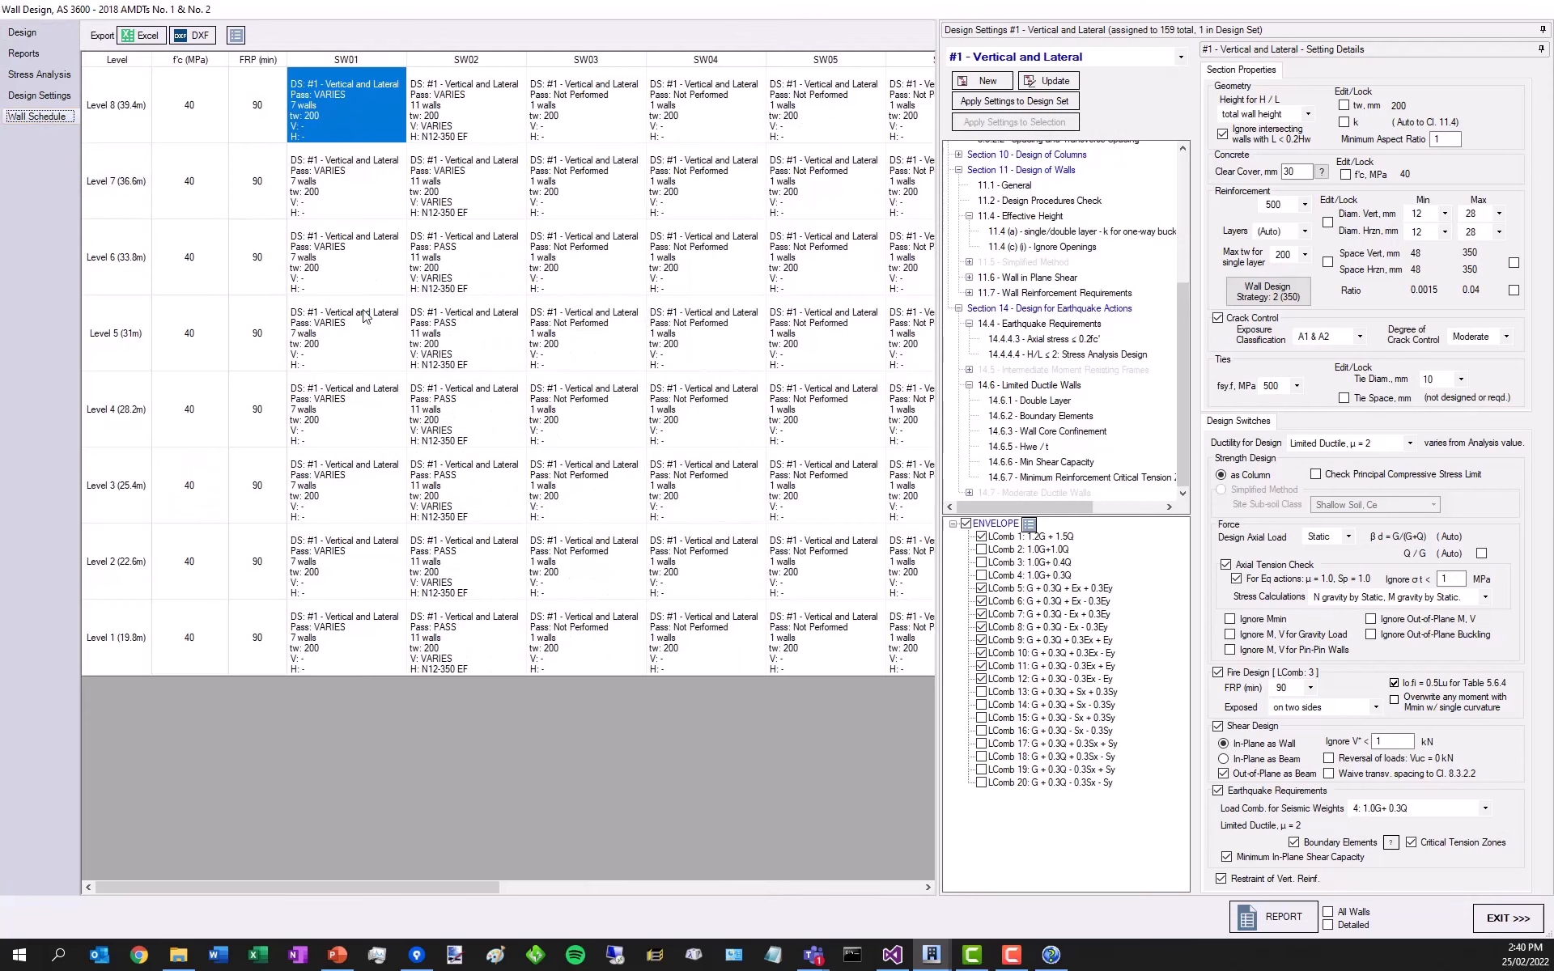
{"action": "left_click", "coordinate": [235, 37]}
{"action": "left_click", "coordinate": [257, 47]}
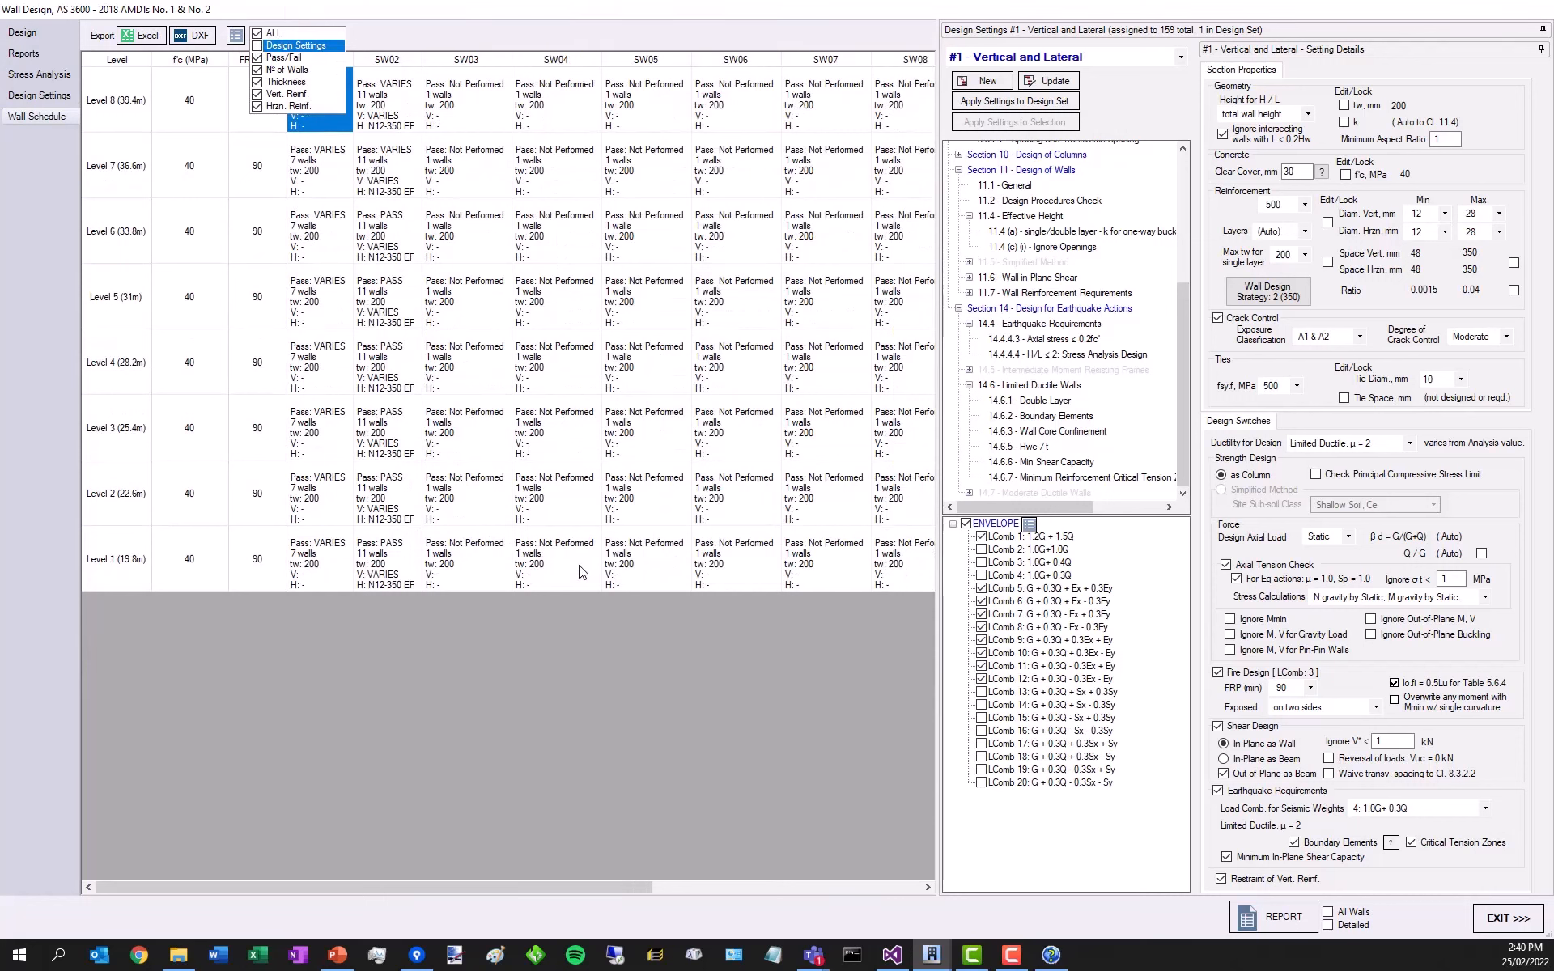
- Inspect the schedule's Level 1 cells for SW02, SW03 and SW04 and the Level 2 cell for SW02
{"action": "left_click", "coordinate": [427, 566]}
{"action": "left_click", "coordinate": [524, 573]}
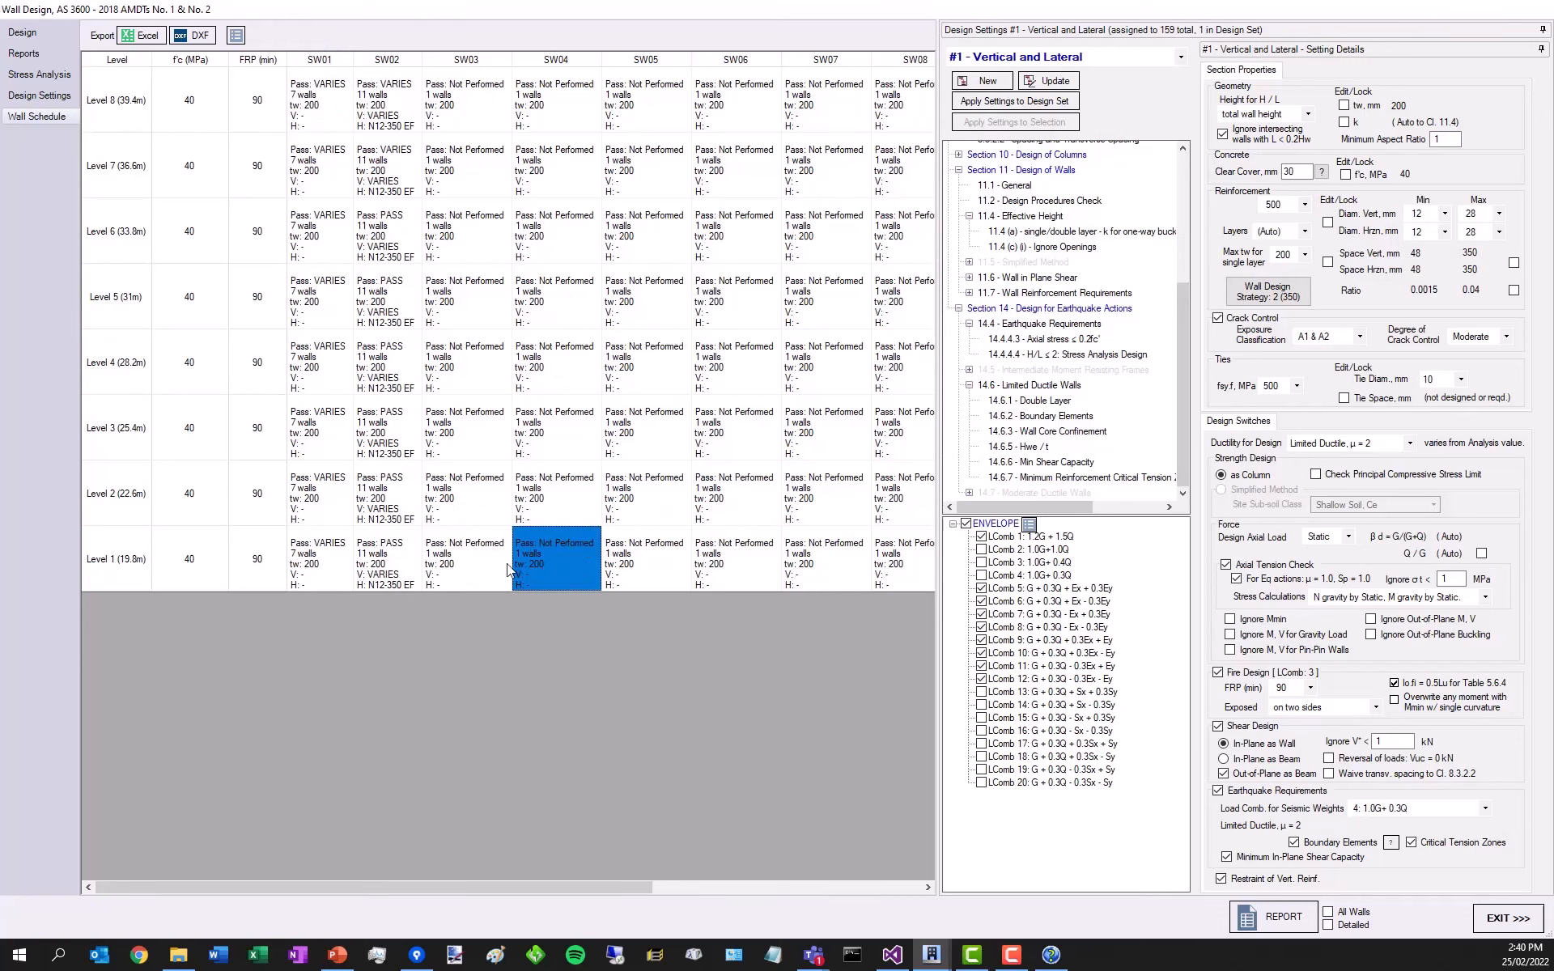
{"action": "left_click", "coordinate": [397, 560]}
{"action": "left_click", "coordinate": [372, 490]}
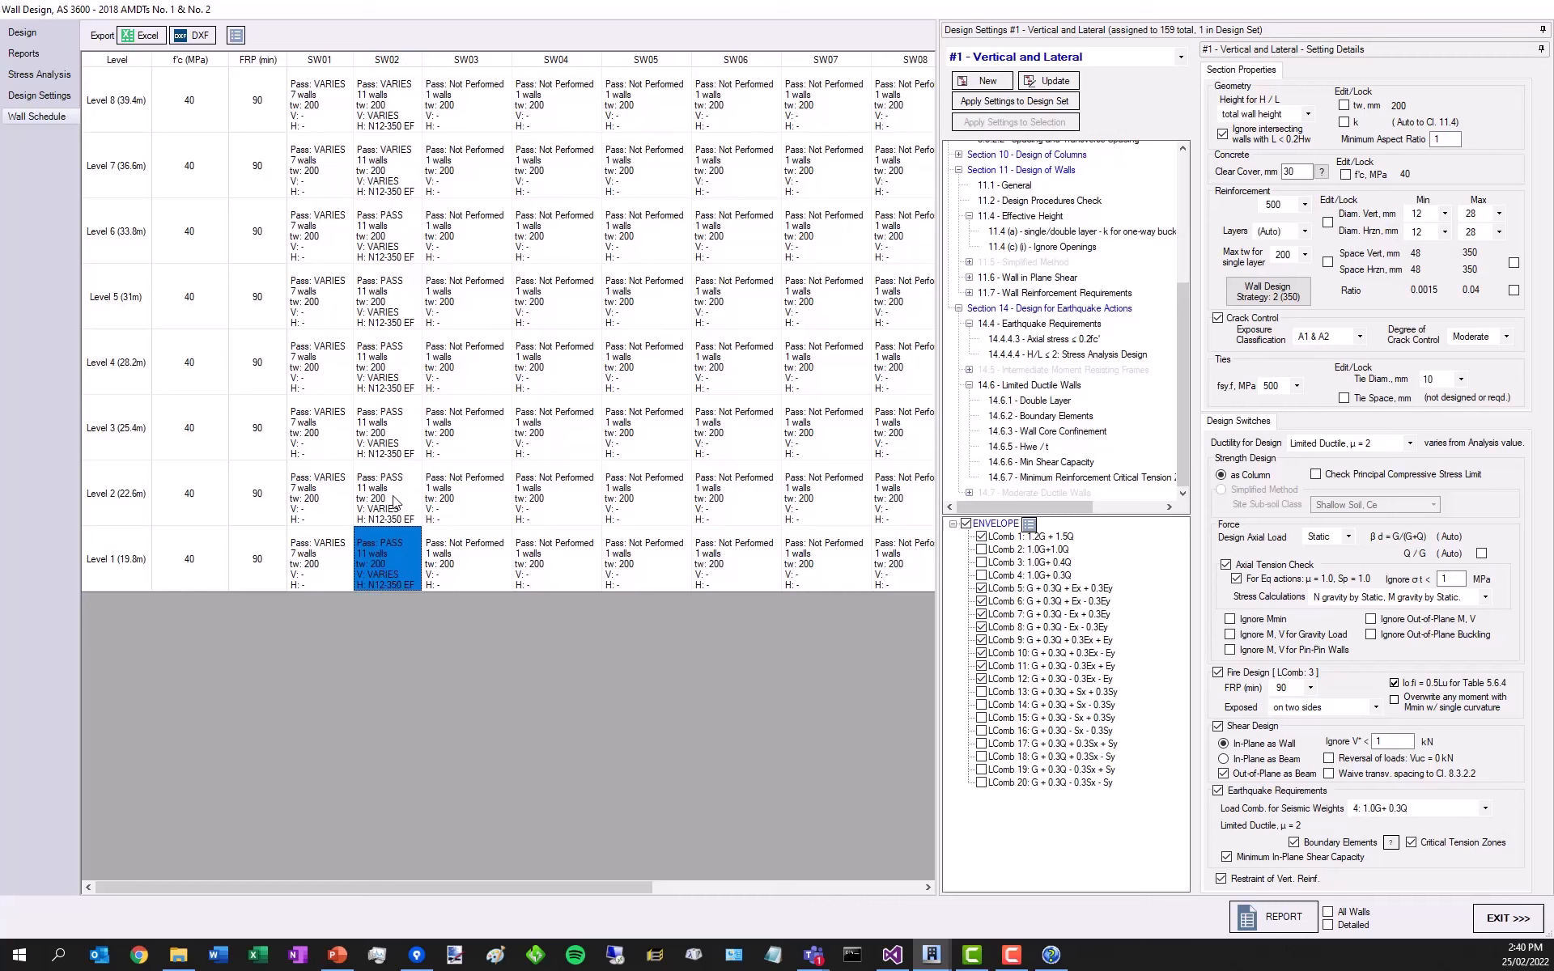
{"action": "left_click", "coordinate": [395, 572]}
- Return to the design elevation of SW02 and select all its walls on the lowest level
{"action": "left_click", "coordinate": [25, 32]}
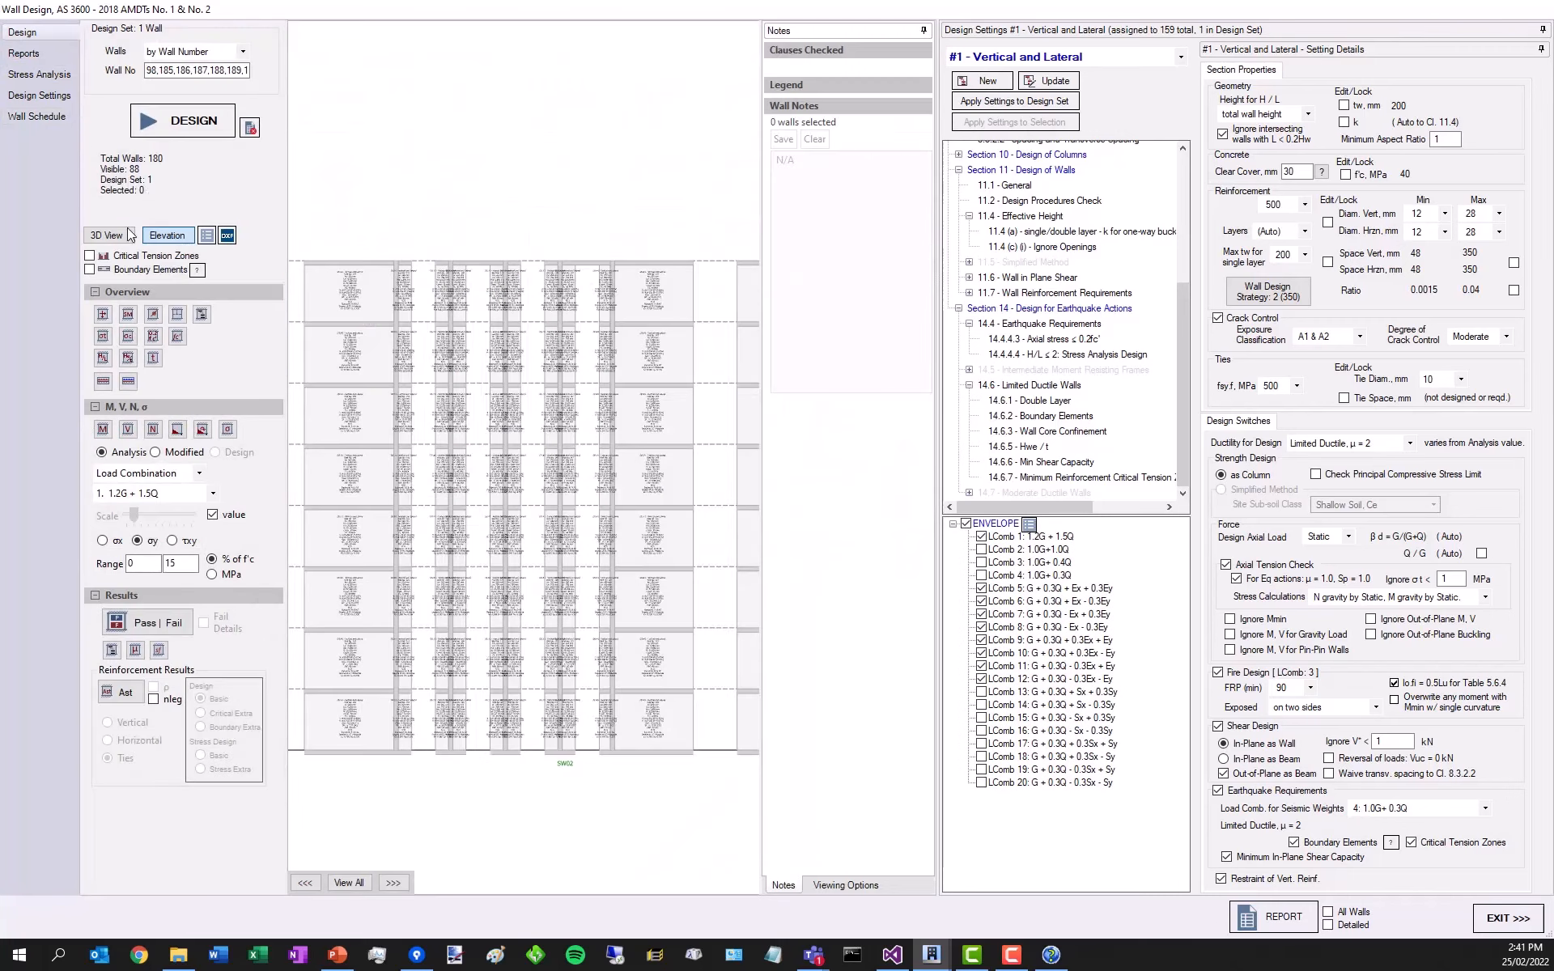
{"action": "scroll", "coordinate": [429, 600], "scroll_direction": "down", "scroll_amount": 4}
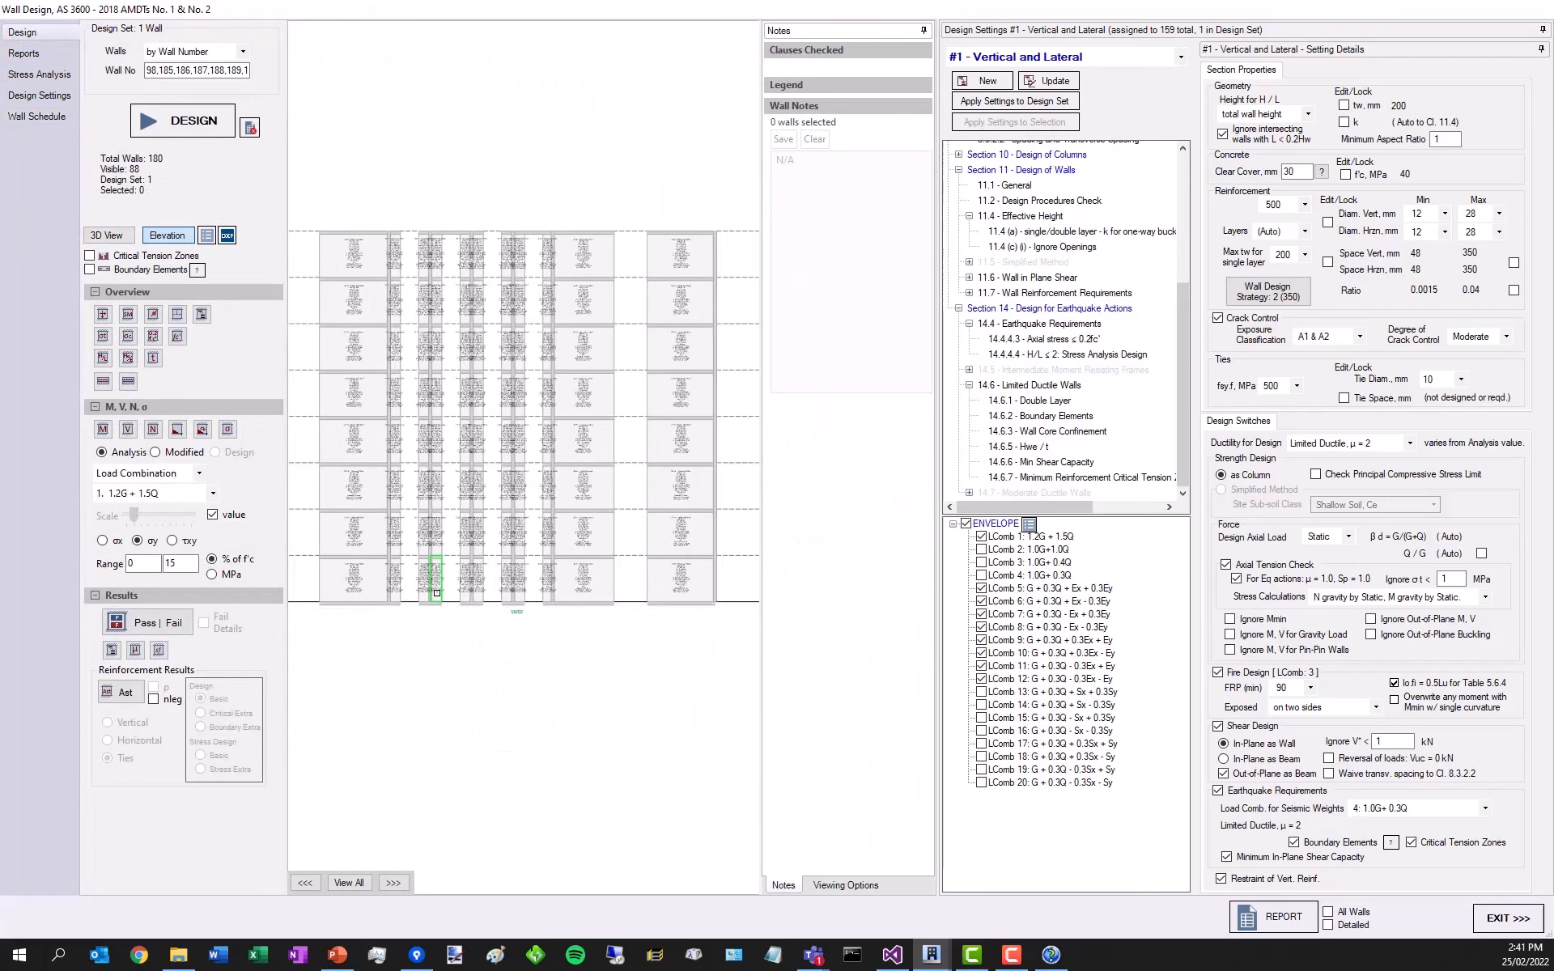
{"action": "mouse_move", "coordinate": [686, 649]}
{"action": "left_mouse_down"}
{"action": "mouse_move", "coordinate": [598, 613]}
{"action": "mouse_move", "coordinate": [319, 575]}
{"action": "left_mouse_up"}
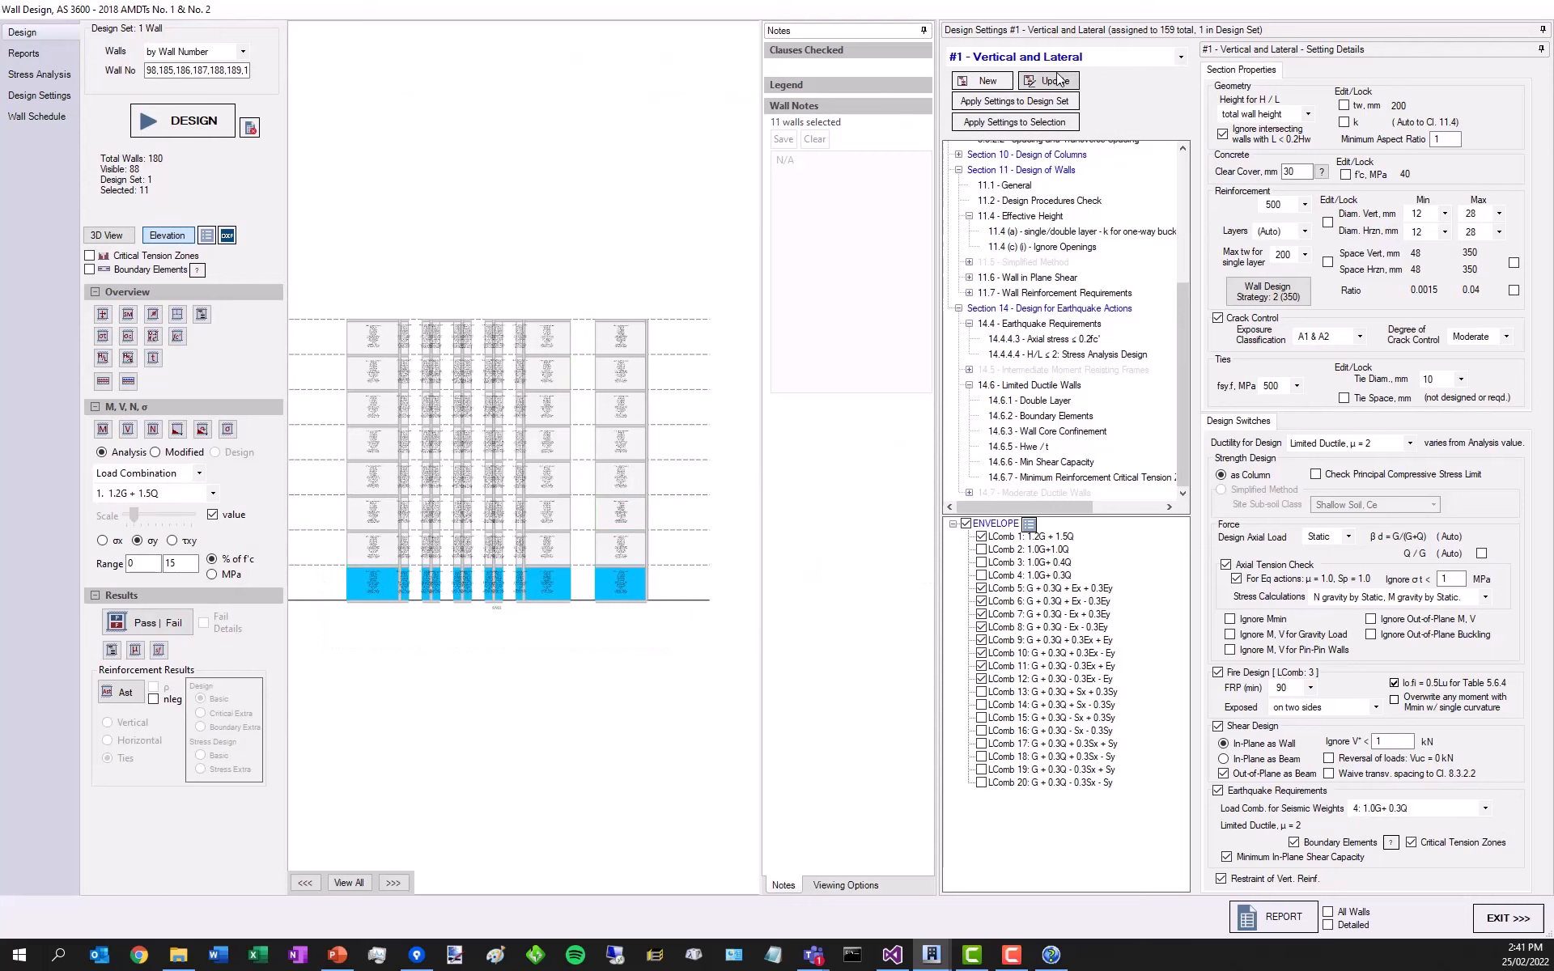
- Try locking the vertical and horizontal bar diameters at 12 mm and spacings at 300 mm, and clear both locks
{"action": "left_click", "coordinate": [1327, 221]}
{"action": "left_click", "coordinate": [1327, 261]}
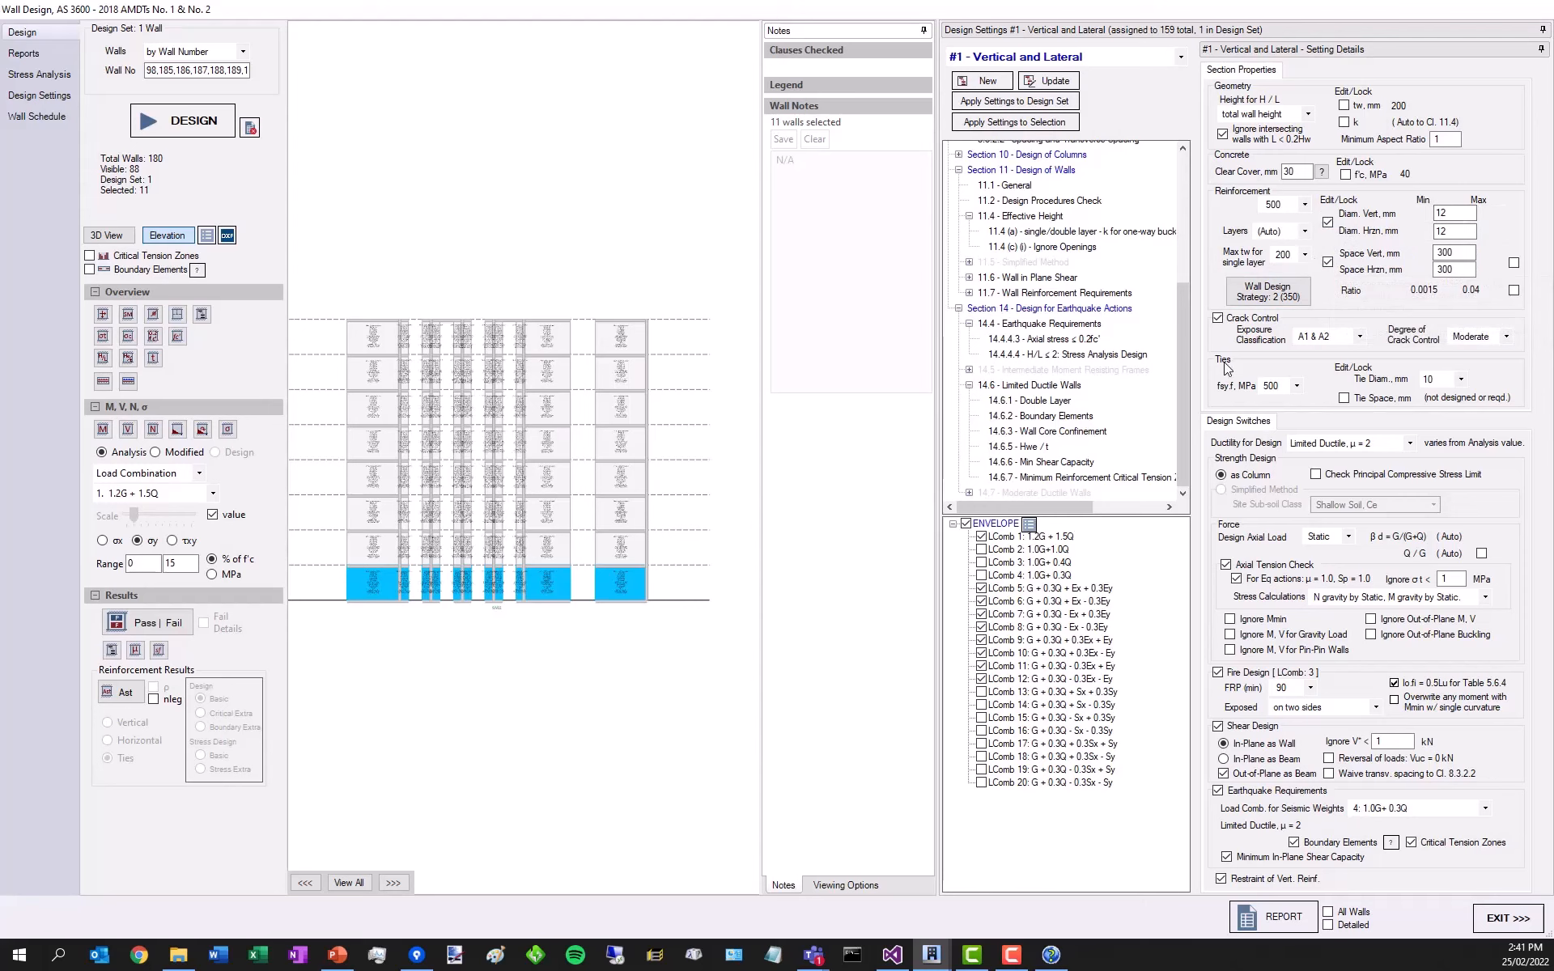
{"action": "left_click", "coordinate": [1327, 263]}
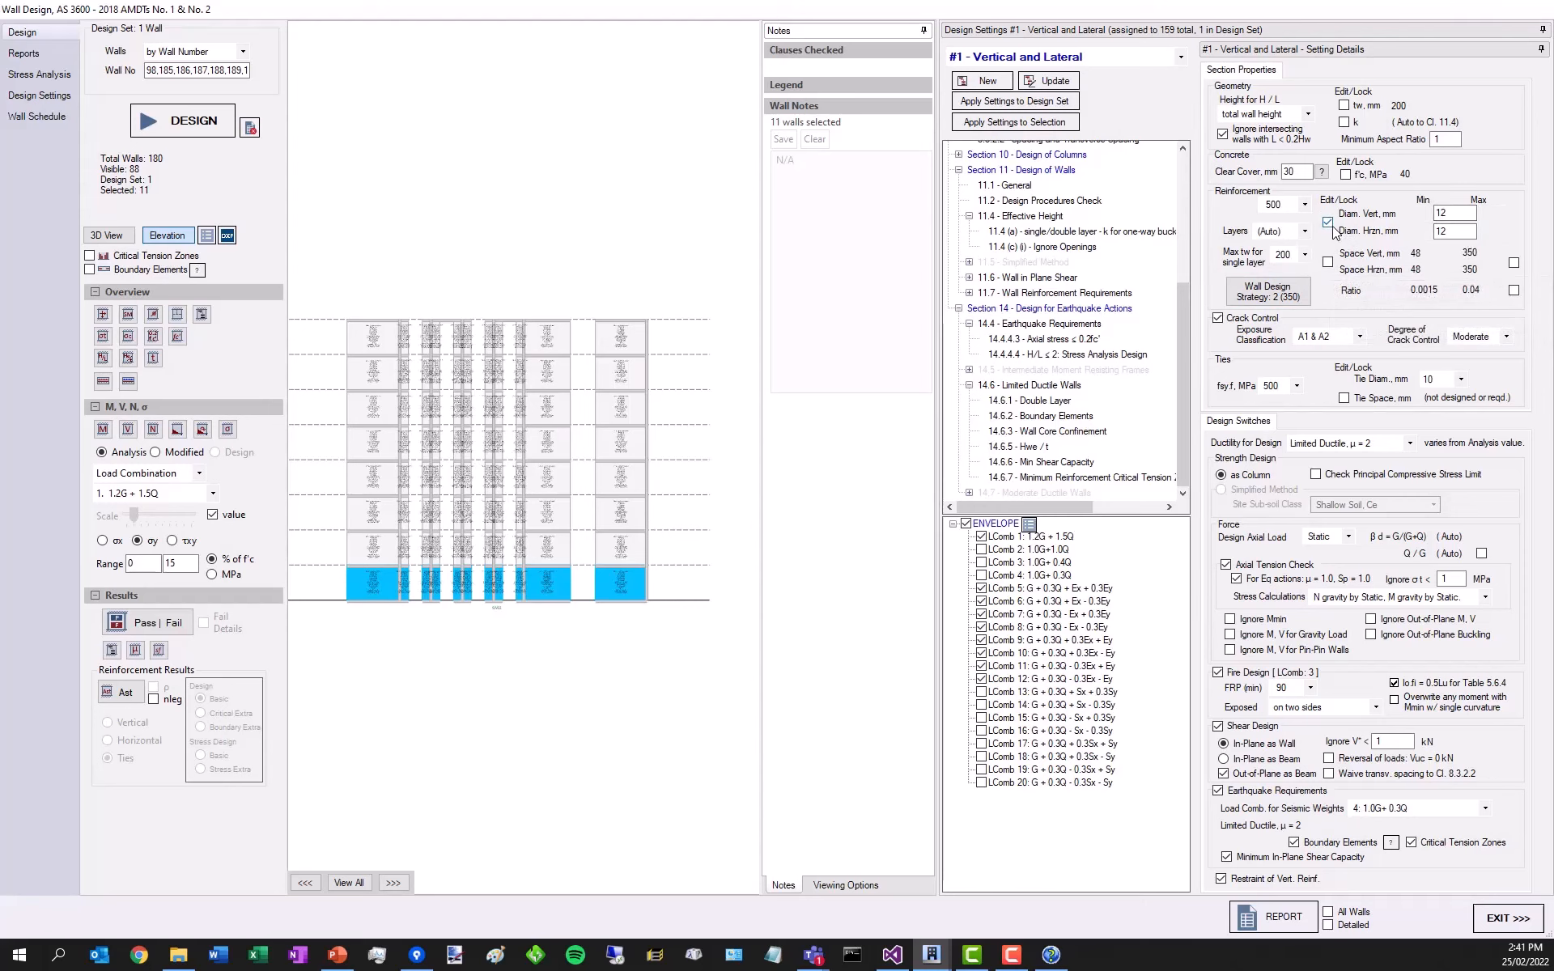
{"action": "left_click", "coordinate": [1327, 222]}
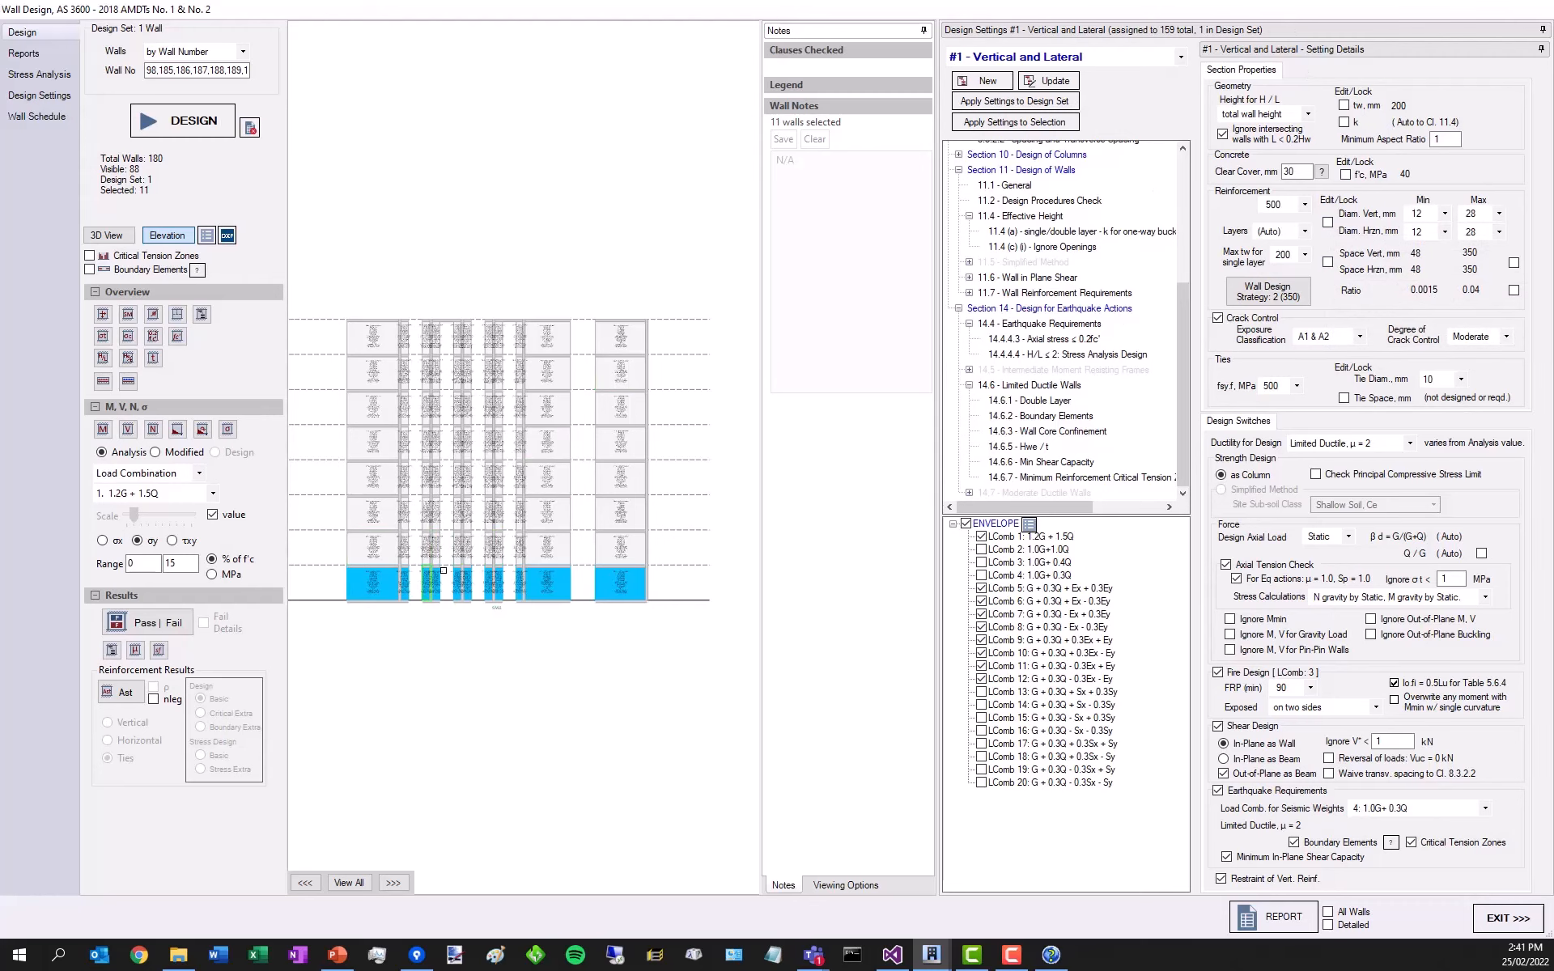
- Collapse the notes pane and examine the reinforcement labels of the selected lowest-level walls, including walls 102, 103, 99, 100 and 106
{"action": "scroll", "coordinate": [432, 559], "scroll_direction": "up", "scroll_amount": 1}
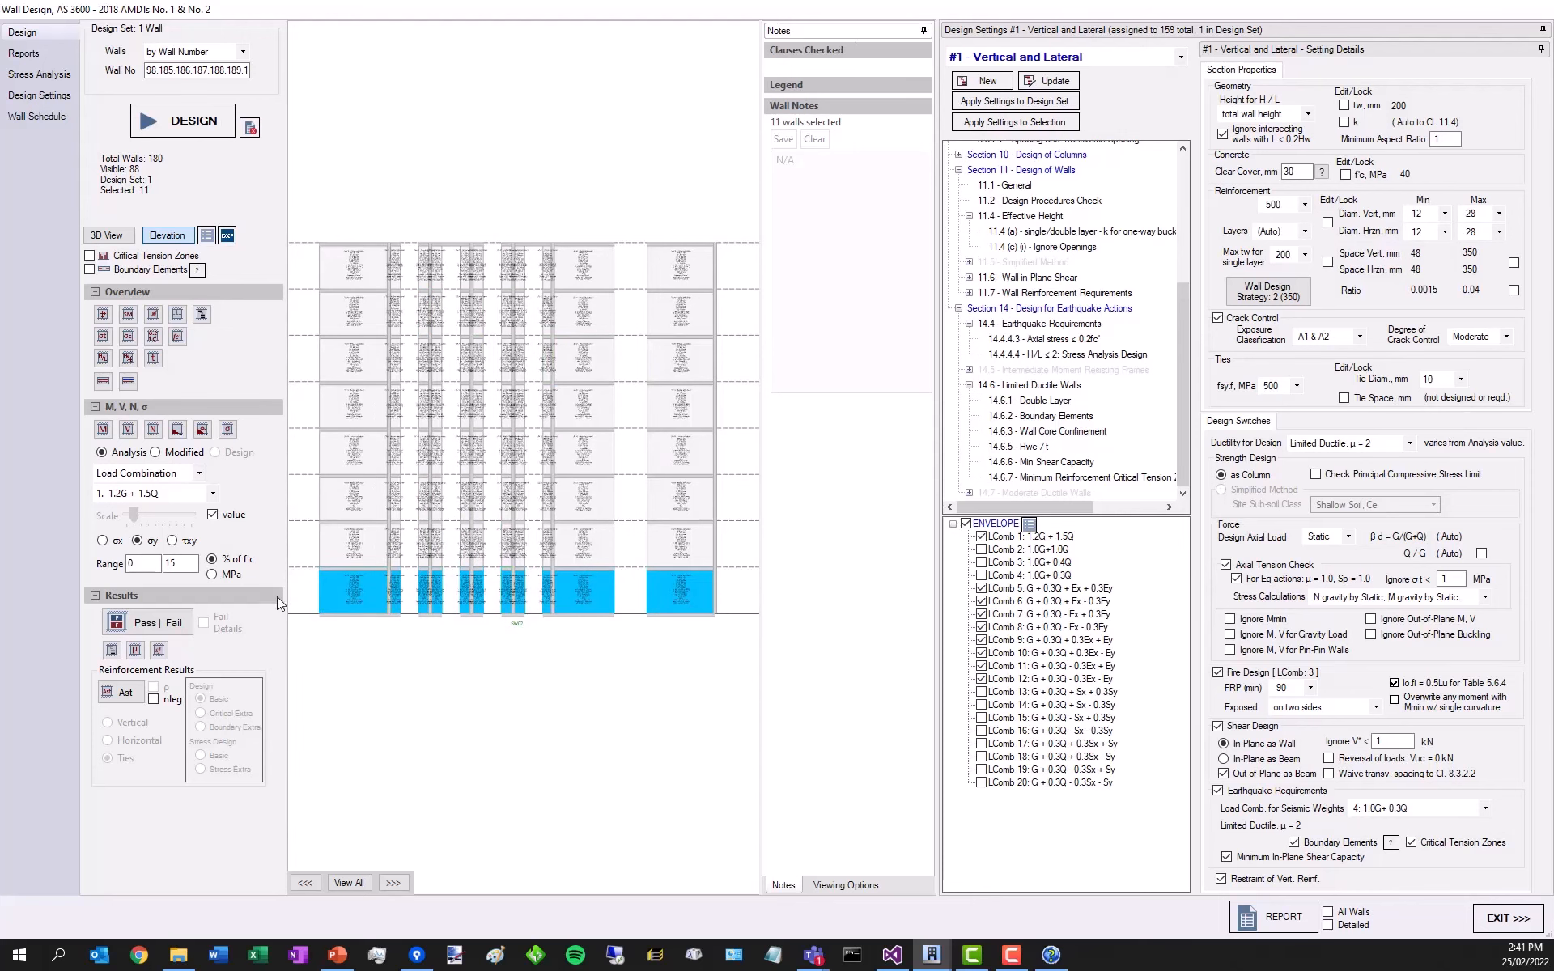
{"action": "scroll", "coordinate": [351, 604], "scroll_direction": "up", "scroll_amount": 2}
{"action": "scroll", "coordinate": [576, 629], "scroll_direction": "down", "scroll_amount": 2}
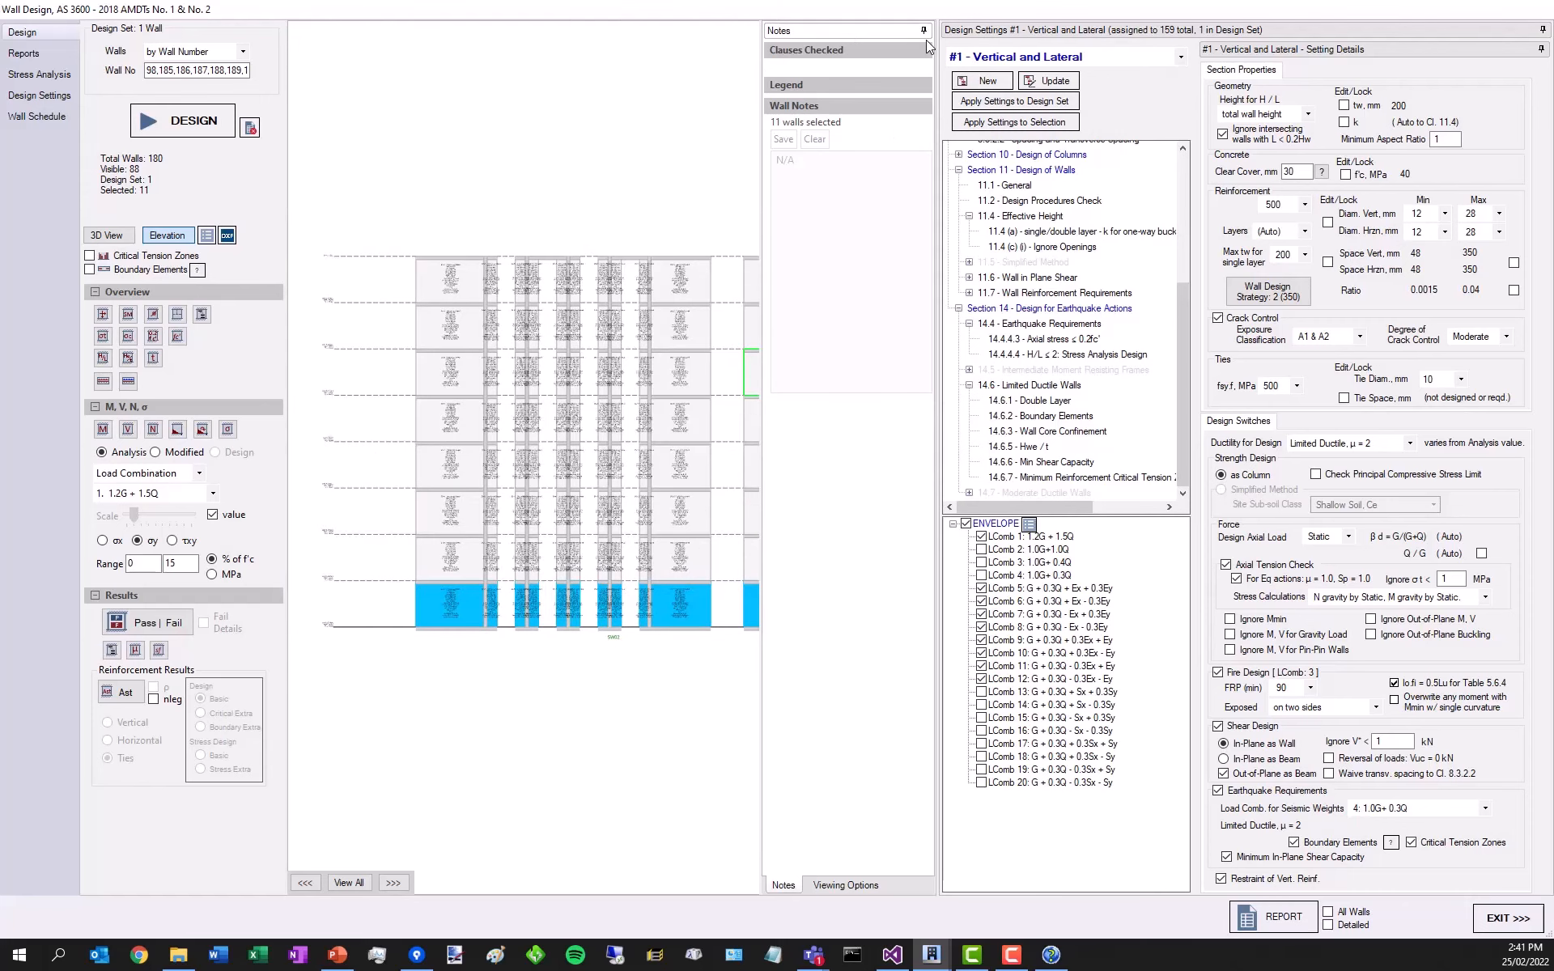
{"action": "left_click", "coordinate": [924, 31]}
{"action": "scroll", "coordinate": [569, 573], "scroll_direction": "up", "scroll_amount": 4}
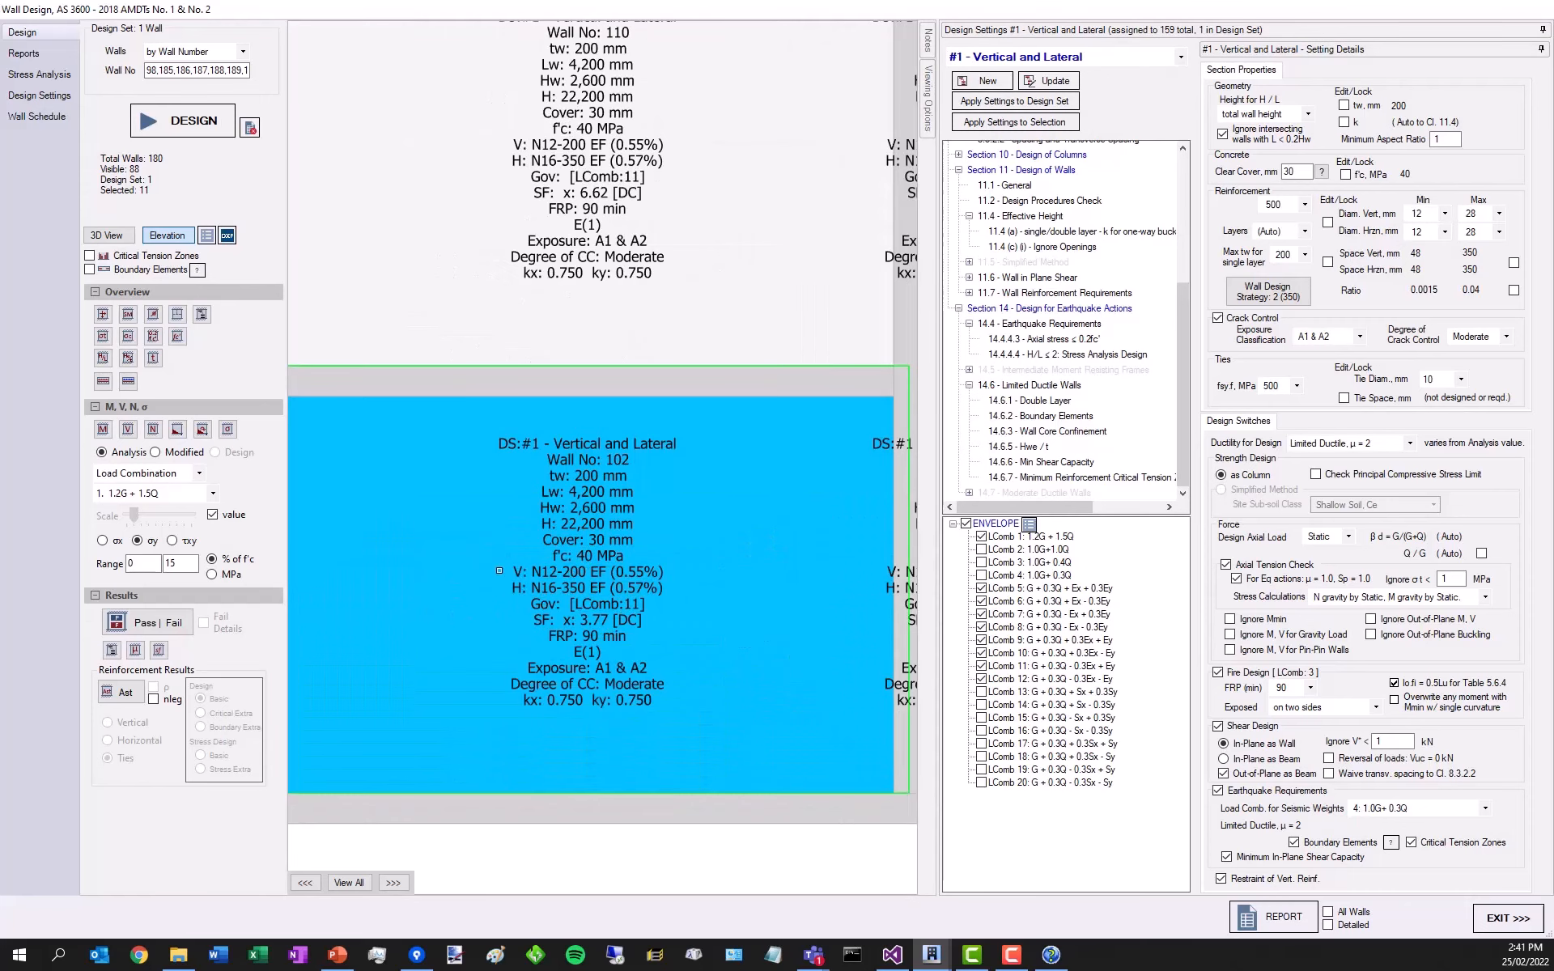
{"action": "scroll", "coordinate": [500, 570], "scroll_direction": "down", "scroll_amount": 3}
{"action": "scroll", "coordinate": [673, 559], "scroll_direction": "up", "scroll_amount": 2}
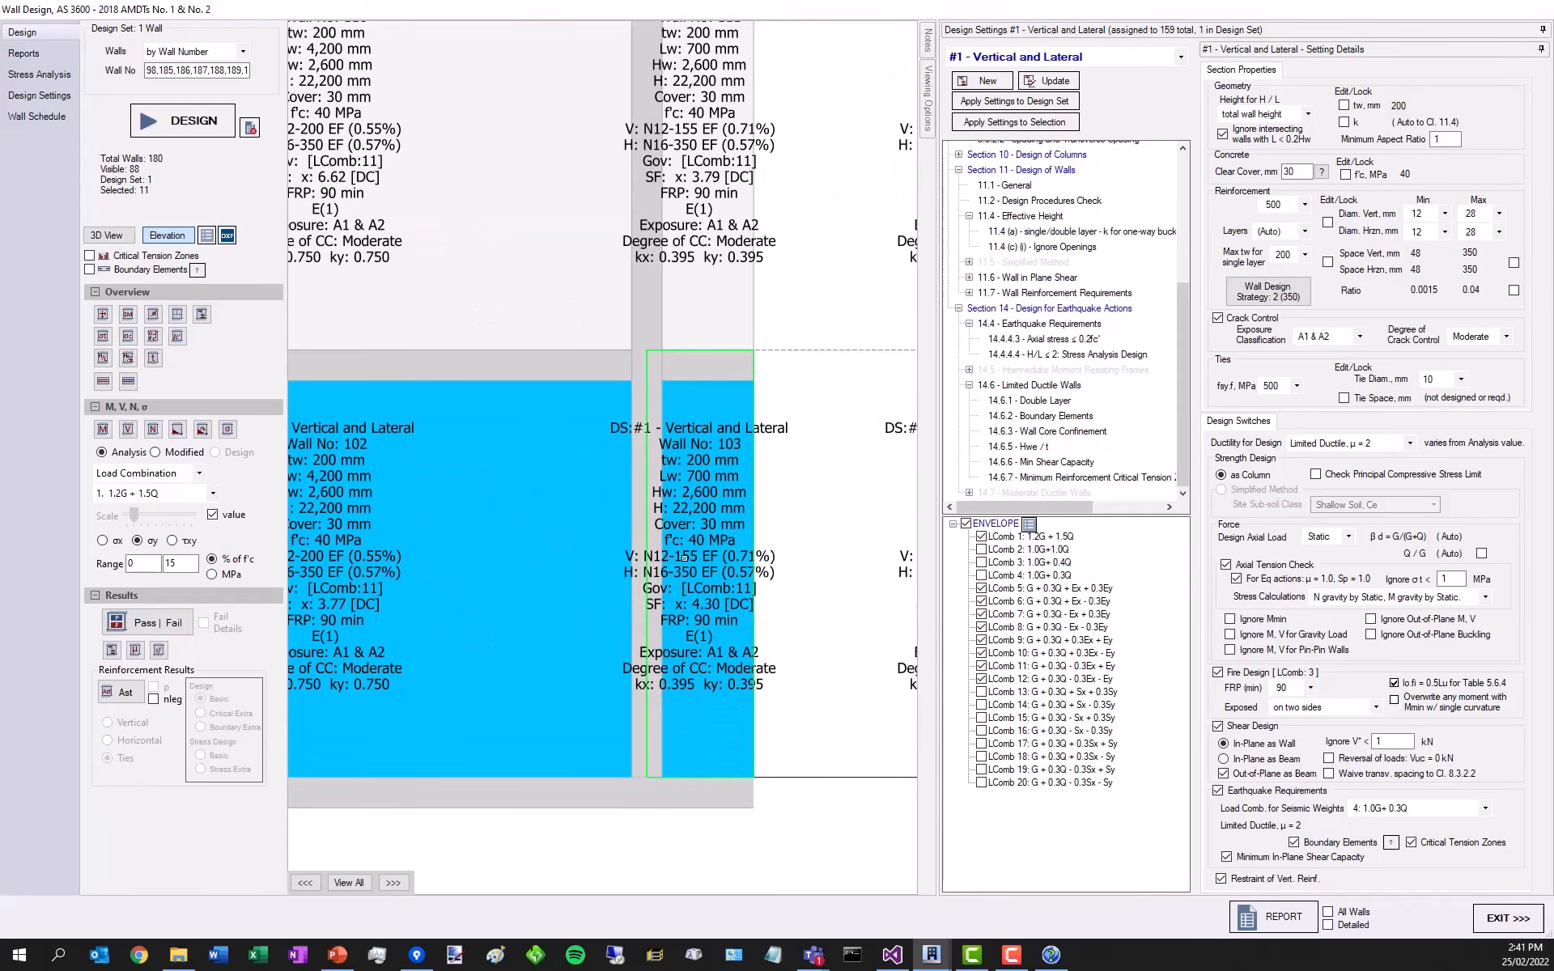
{"action": "scroll", "coordinate": [648, 554], "scroll_direction": "down", "scroll_amount": 3}
{"action": "scroll", "coordinate": [789, 455], "scroll_direction": "up", "scroll_amount": 3}
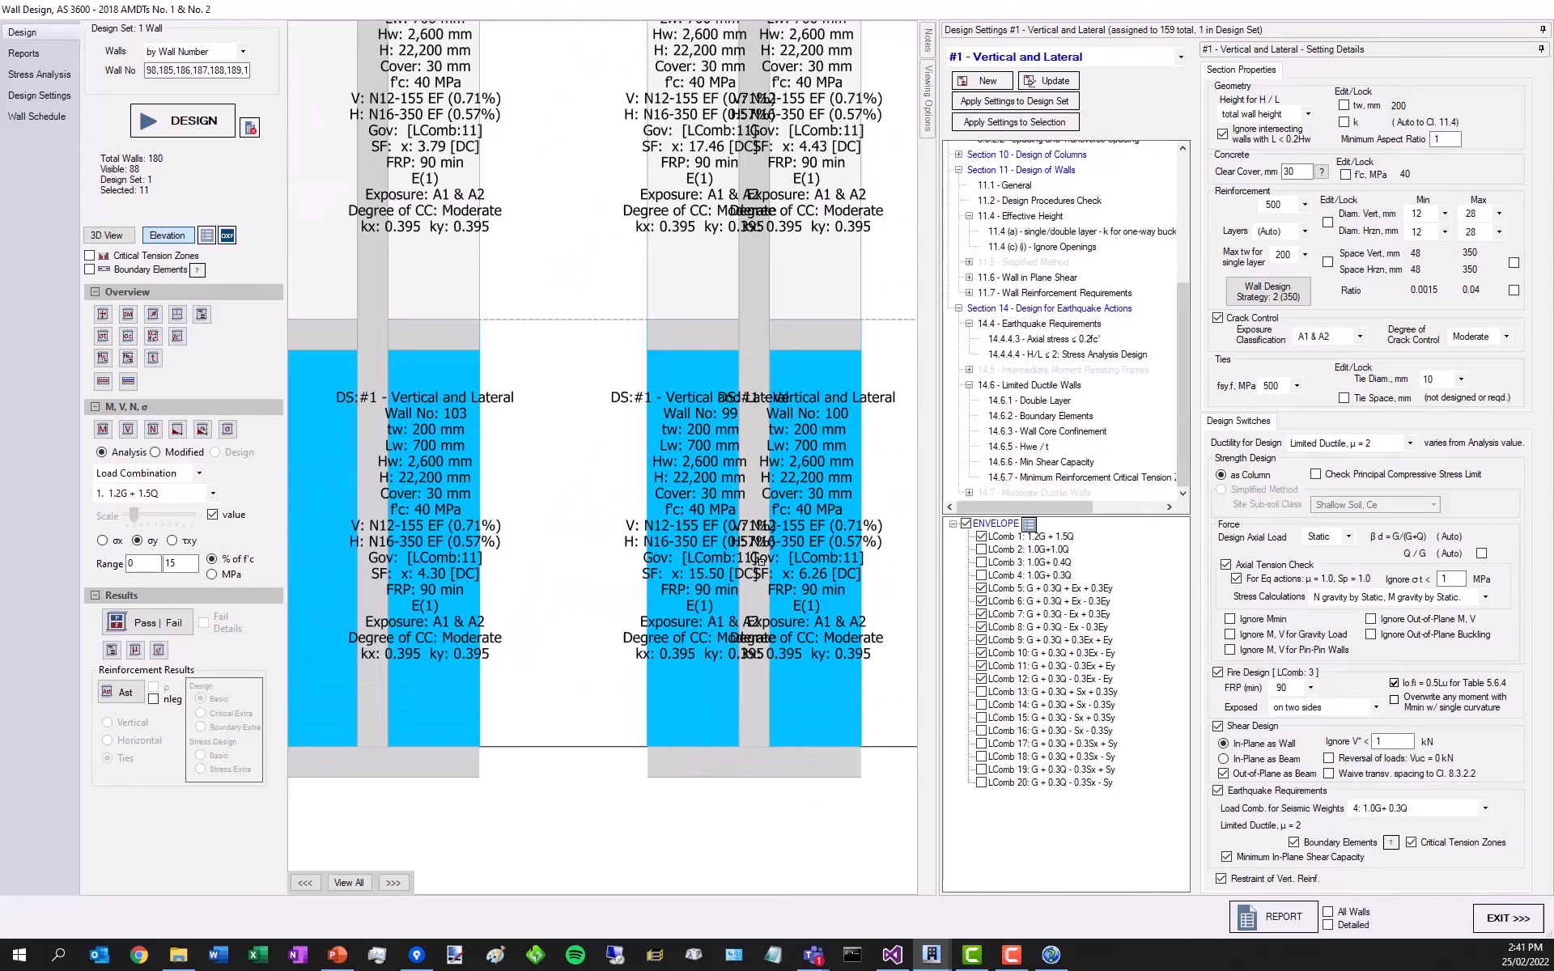
{"action": "scroll", "coordinate": [789, 455], "scroll_direction": "up", "scroll_amount": 2}
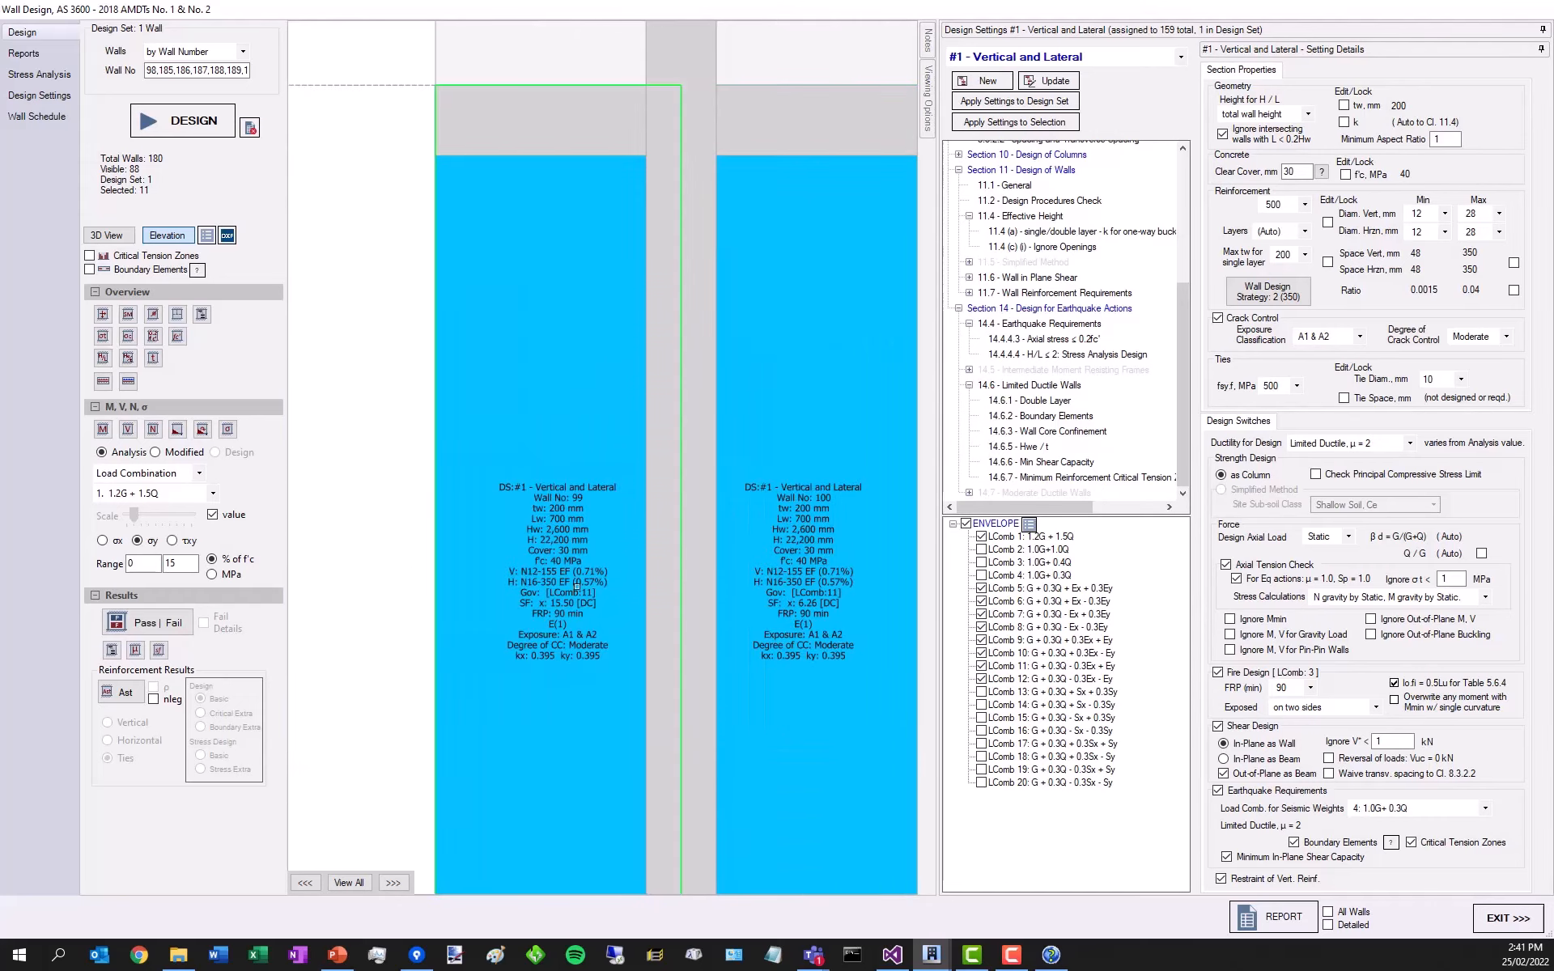
{"action": "scroll", "coordinate": [488, 548], "scroll_direction": "down", "scroll_amount": 1}
{"action": "scroll", "coordinate": [488, 548], "scroll_direction": "down", "scroll_amount": 2}
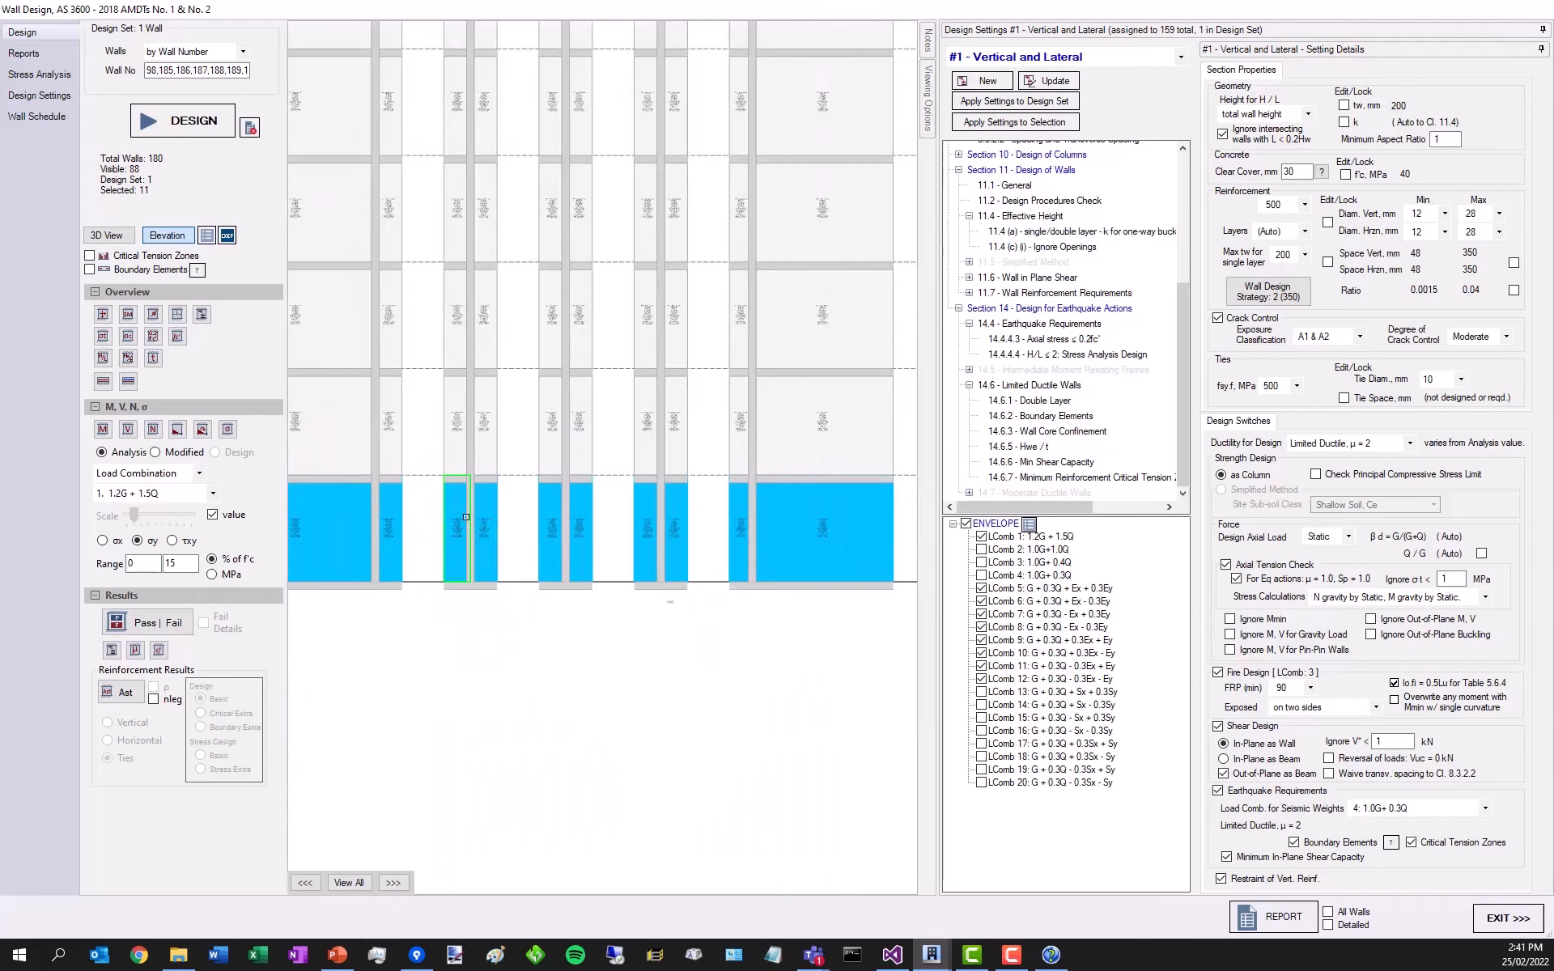
{"action": "scroll", "coordinate": [475, 513], "scroll_direction": "up", "scroll_amount": 4}
{"action": "scroll", "coordinate": [475, 513], "scroll_direction": "up", "scroll_amount": 3}
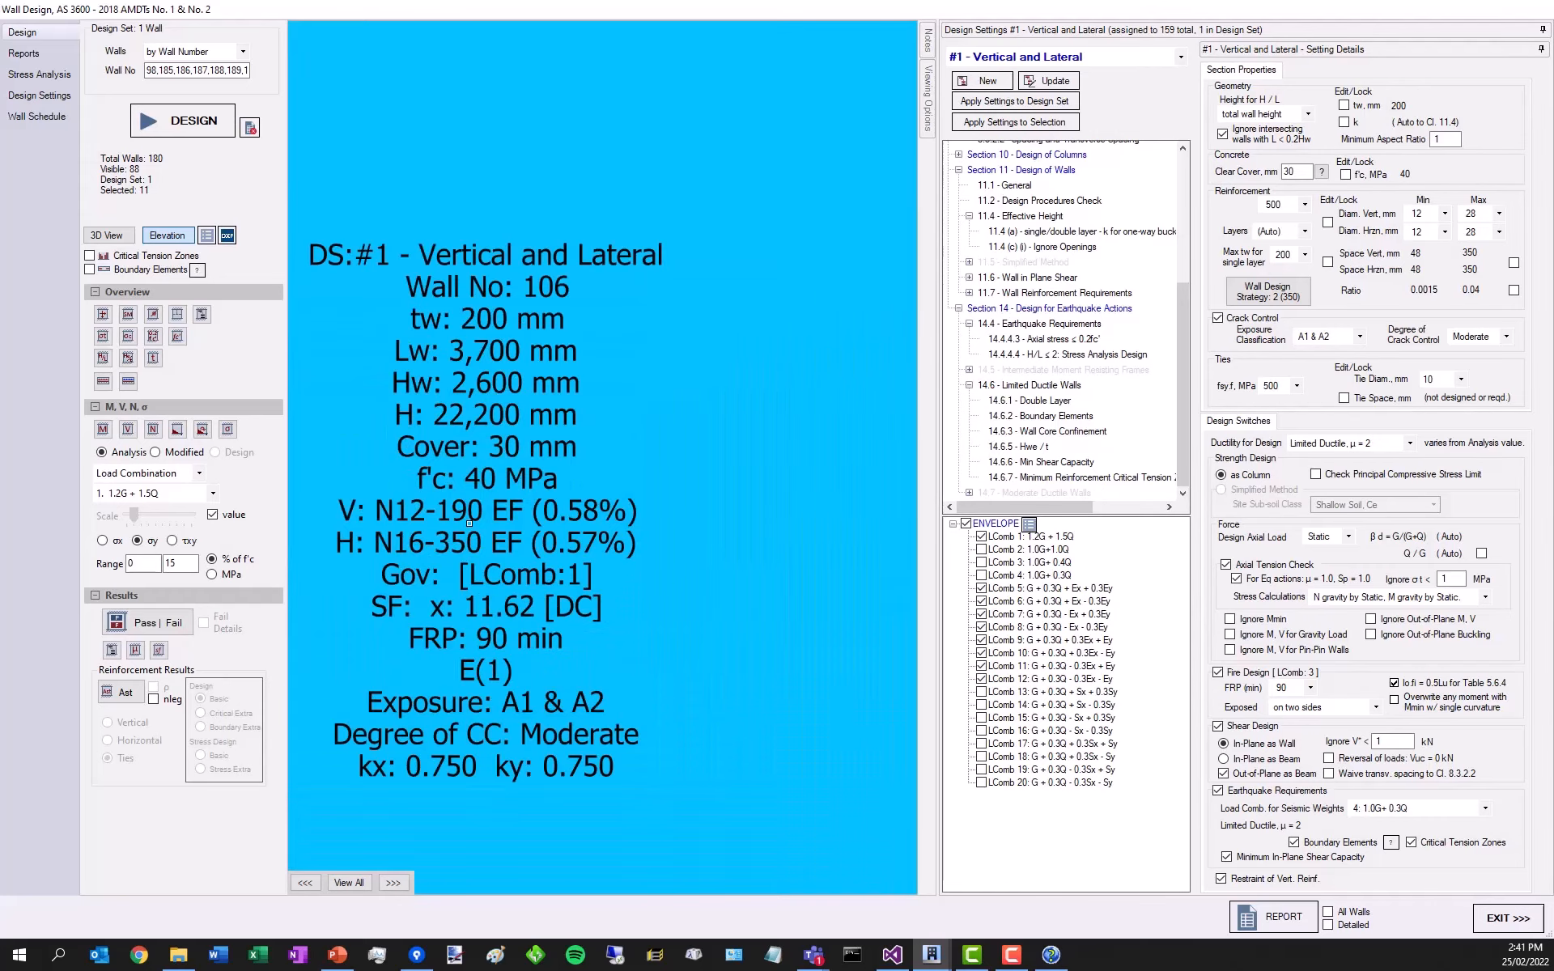
{"action": "scroll", "coordinate": [524, 518], "scroll_direction": "down", "scroll_amount": 3}
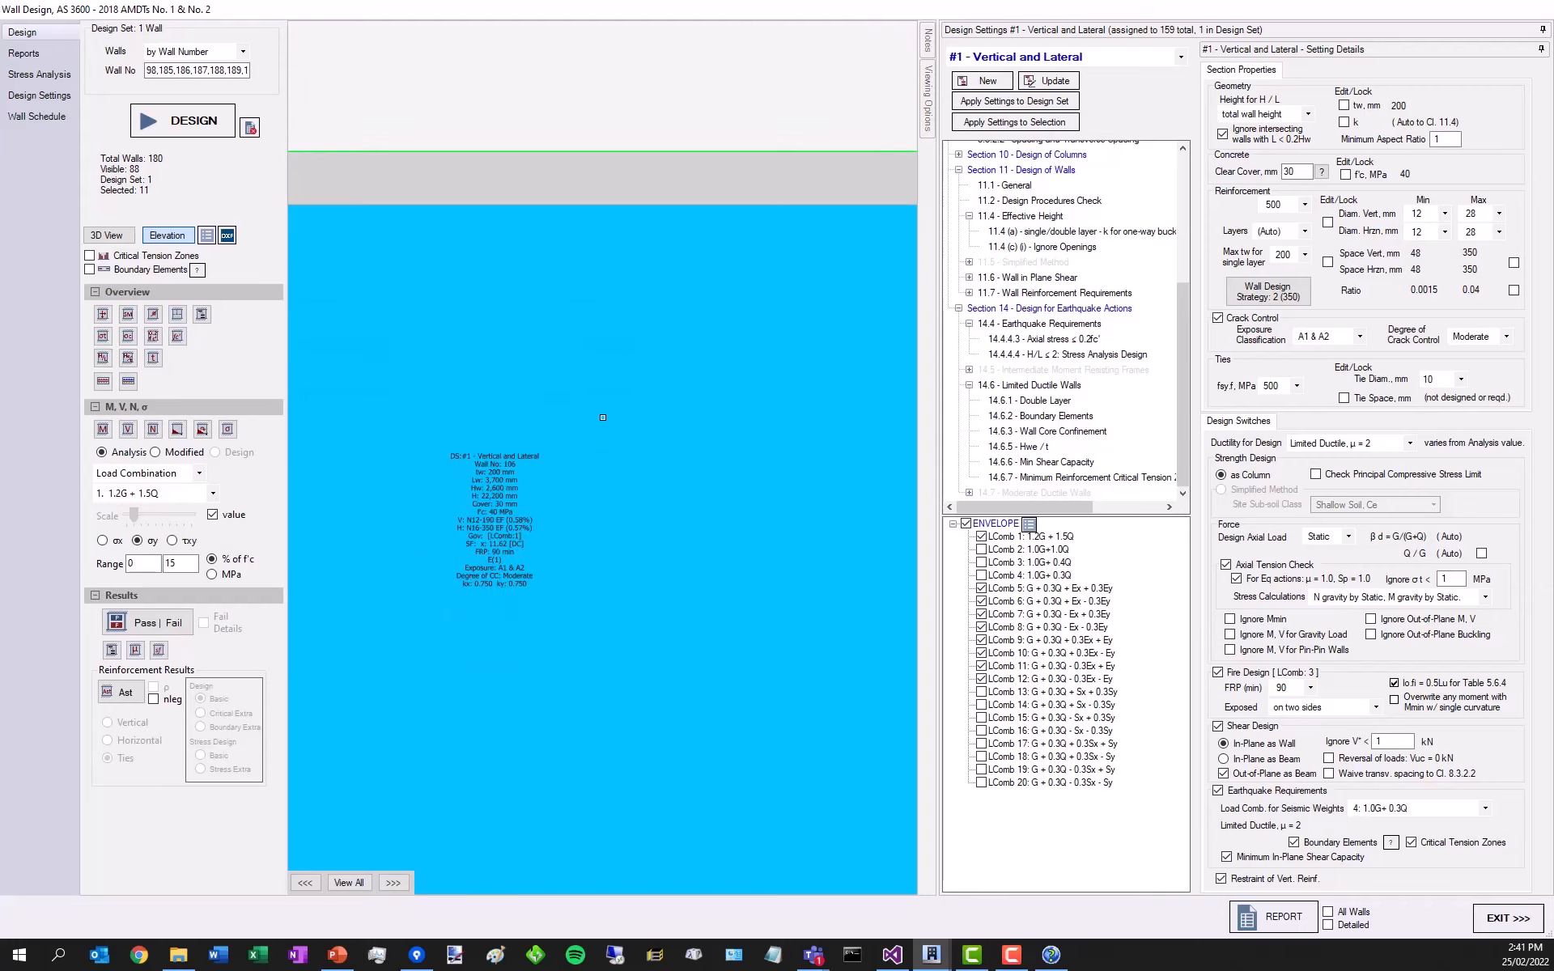